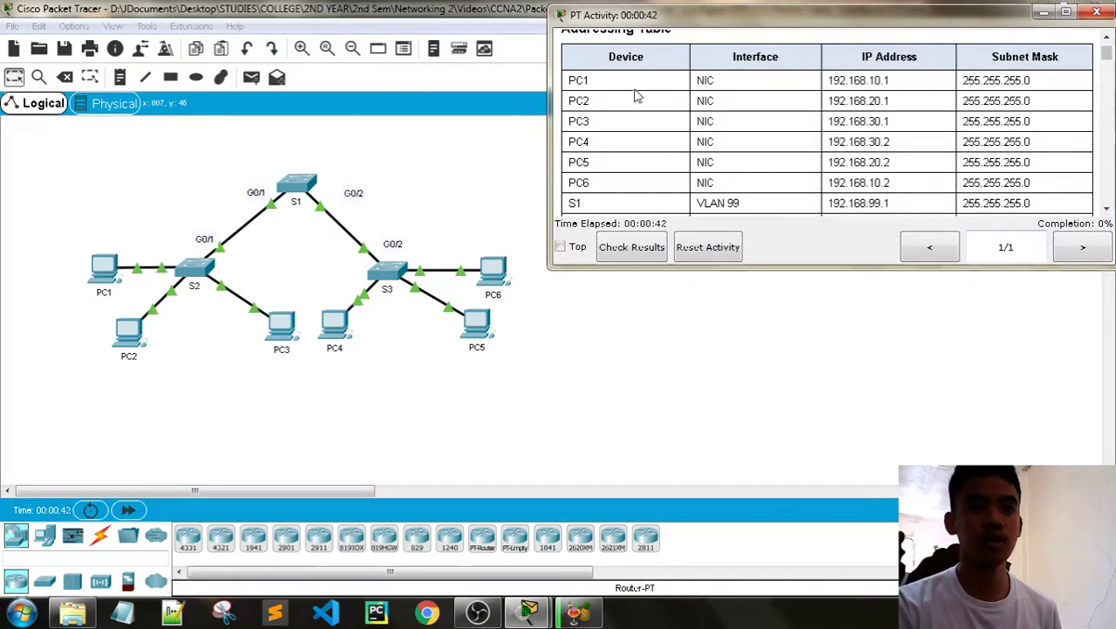
# Read the activity's addressing table, objectives, background scenario and the opening instructions of Part 1 on verifying the VLAN configuration.
pyautogui.scroll(1, 686, 116)
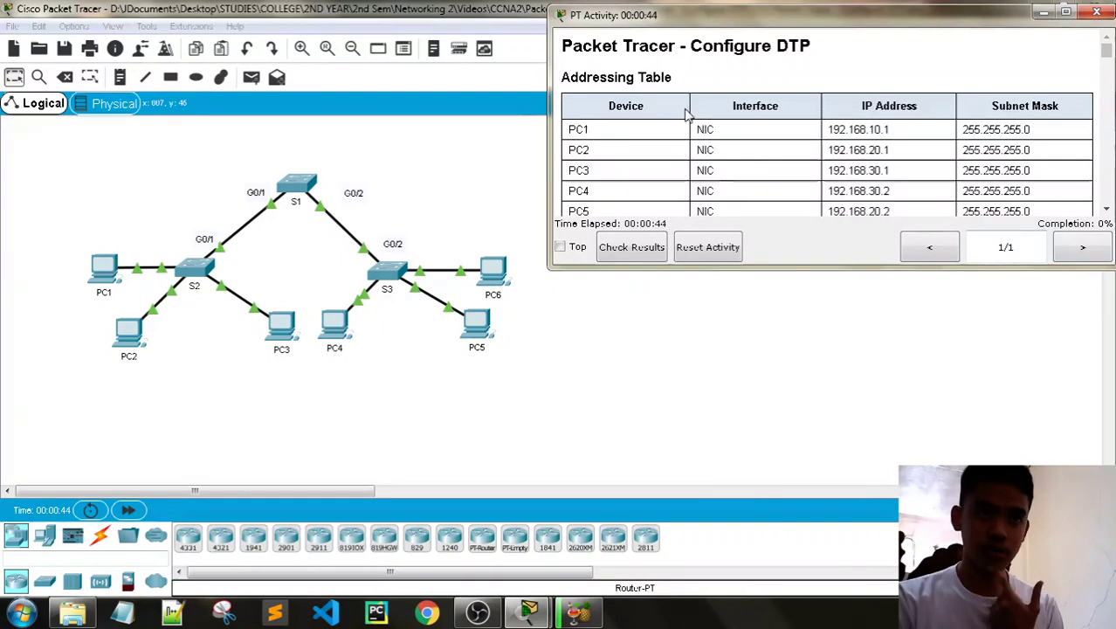
pyautogui.scroll(-1, 619, 145)
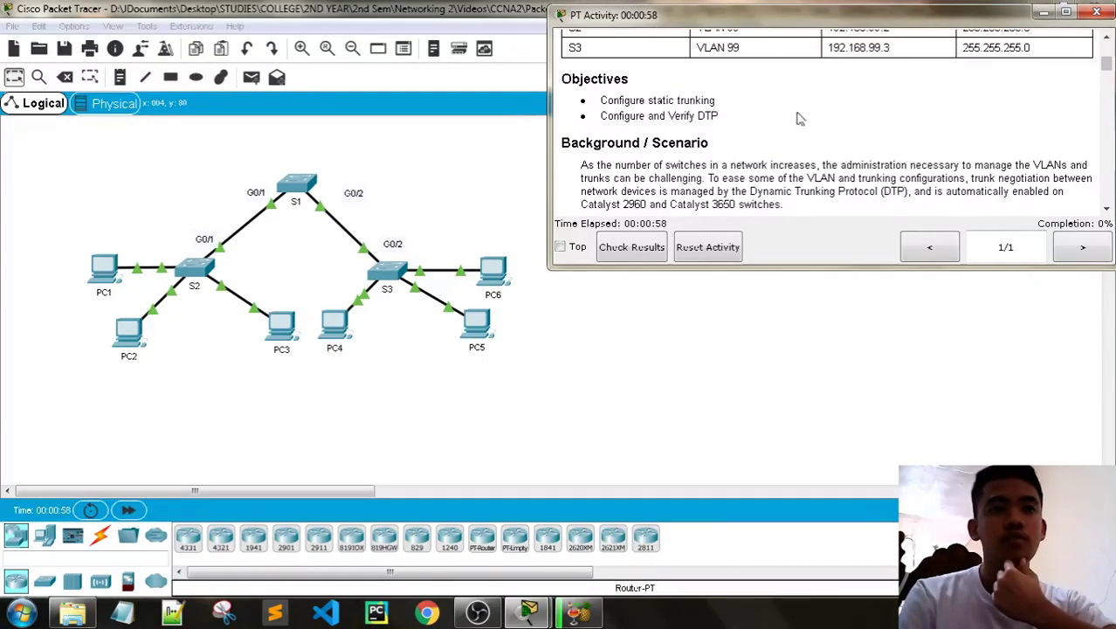
pyautogui.scroll(-1, 795, 115)
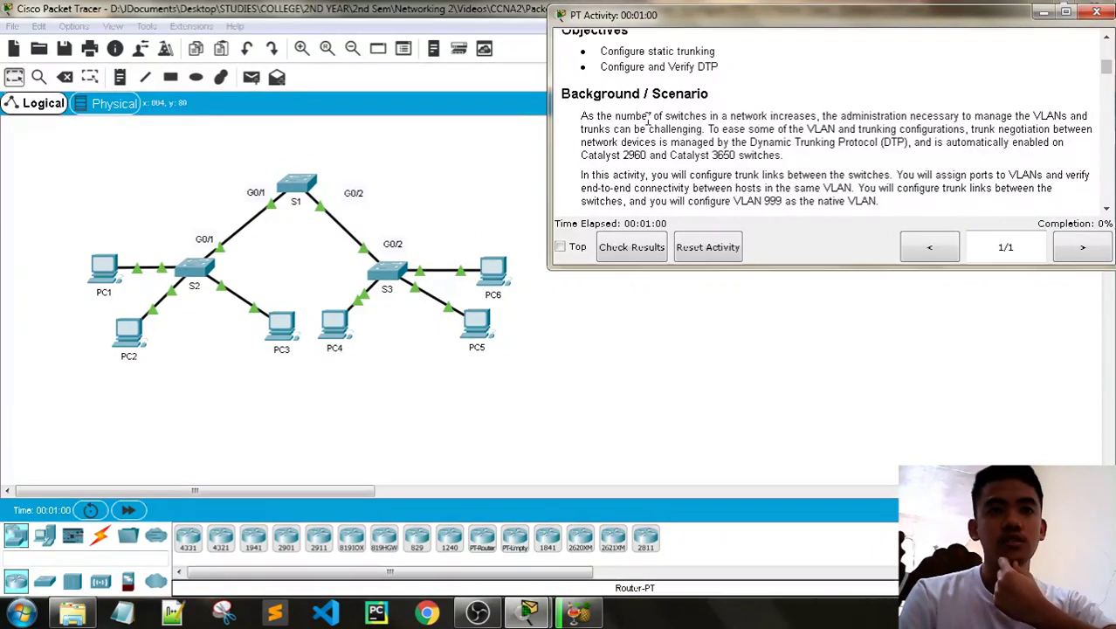
pyautogui.scroll(-1, 735, 142)
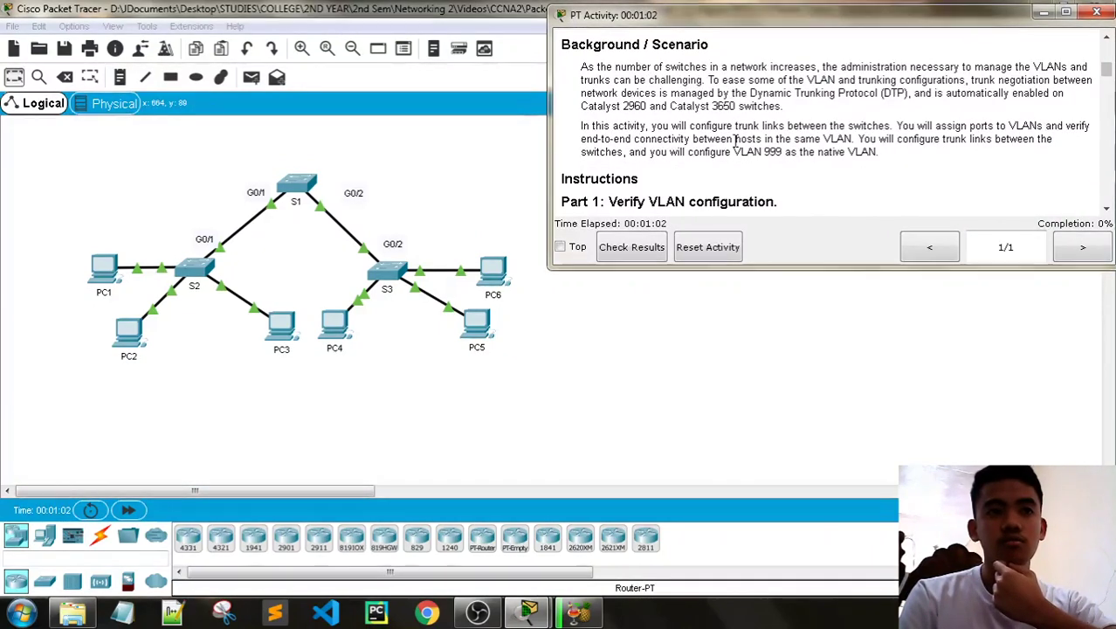
pyautogui.scroll(1, 725, 138)
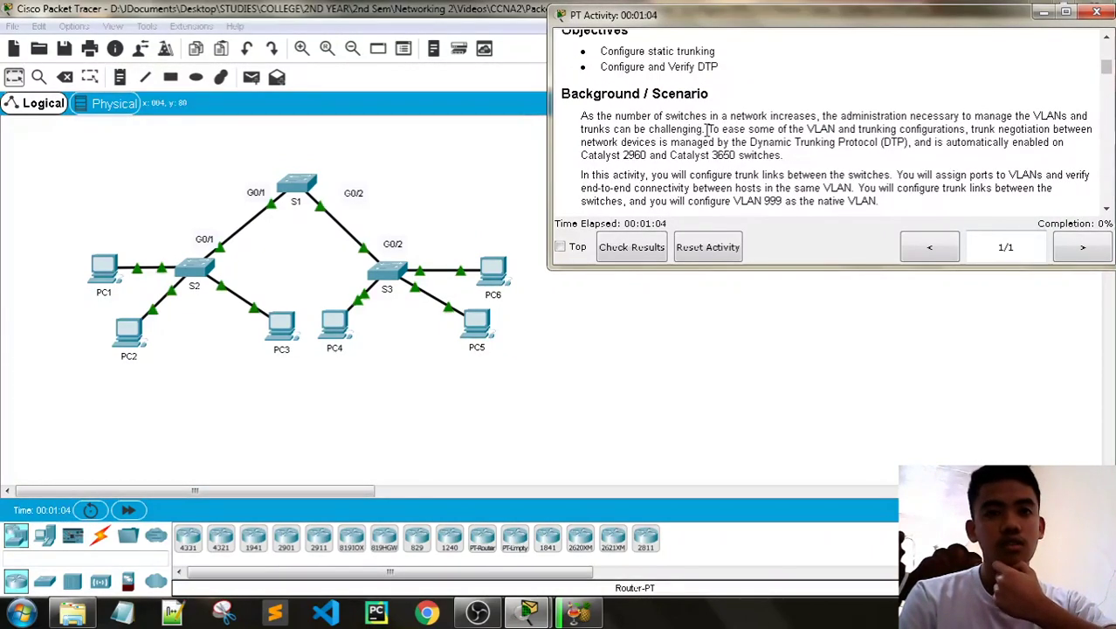
pyautogui.moveTo(582, 115); pyautogui.dragTo(737, 128)
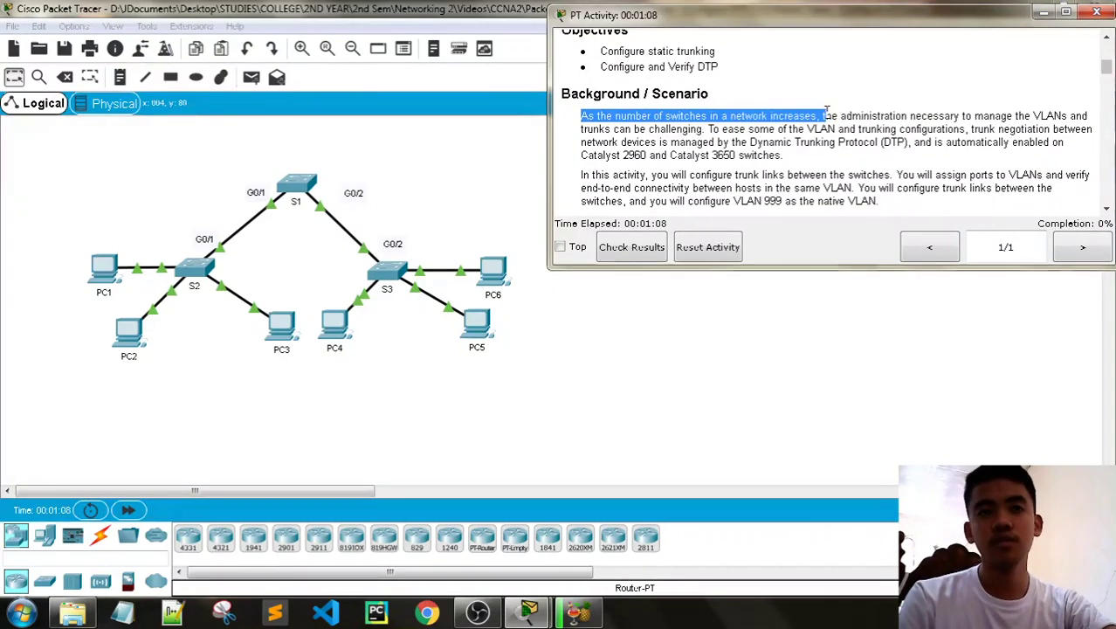
pyautogui.moveTo(826, 111); pyautogui.dragTo(995, 115)
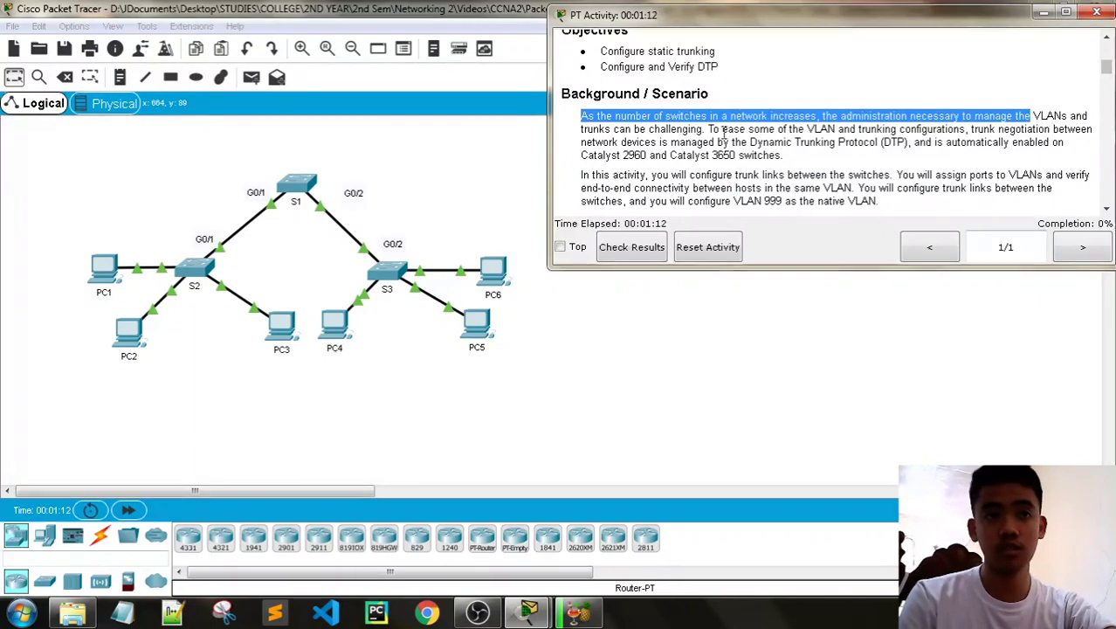
pyautogui.moveTo(828, 129); pyautogui.dragTo(983, 129)
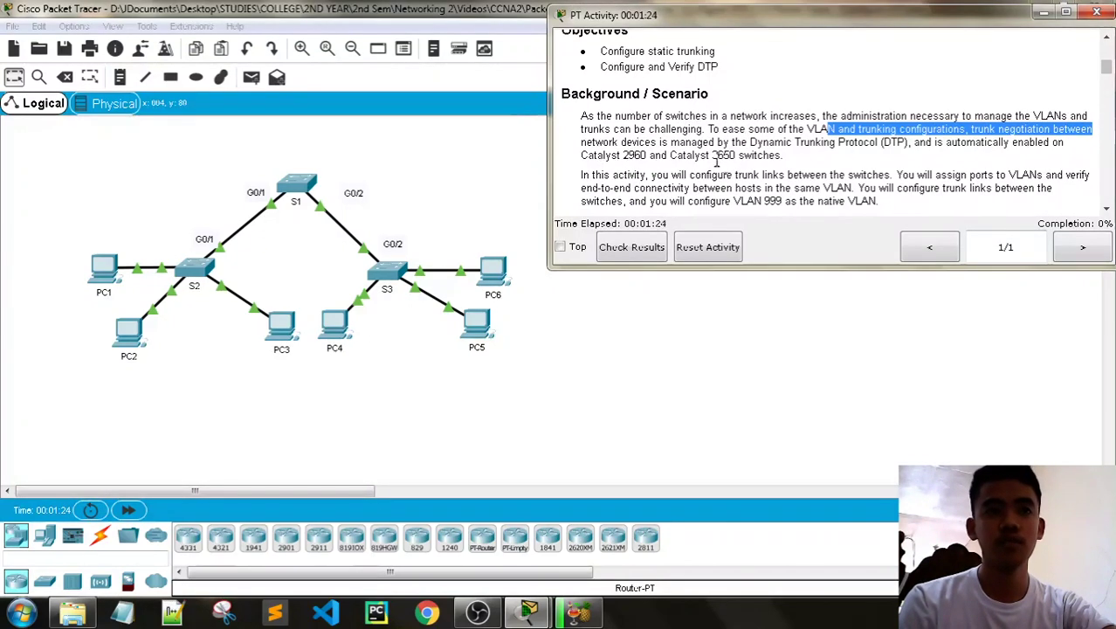
pyautogui.scroll(-1, 797, 160)
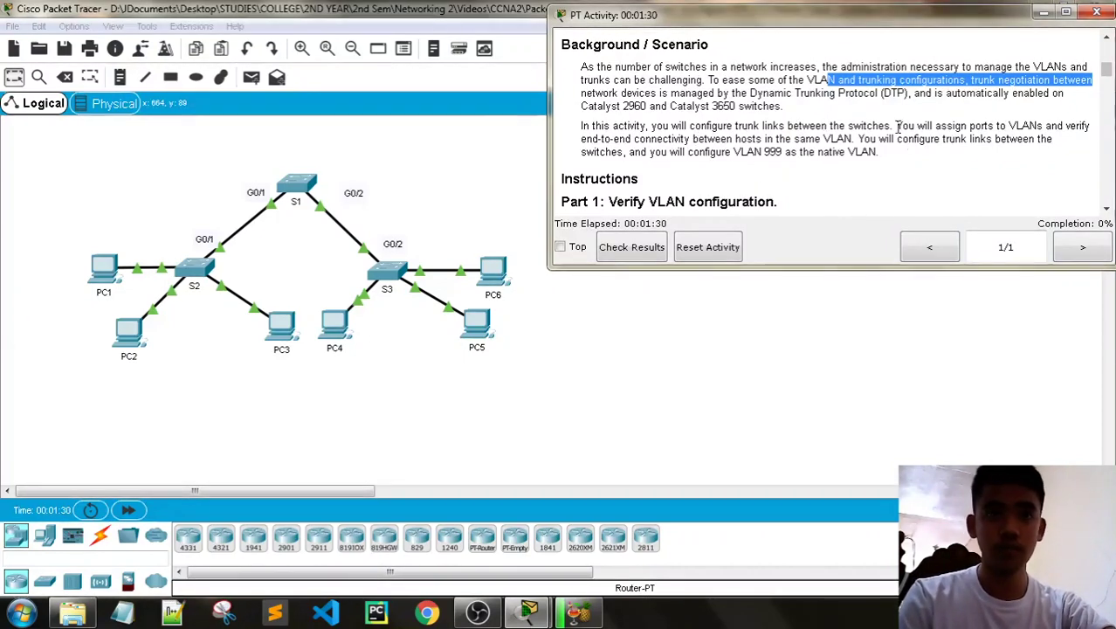
pyautogui.moveTo(898, 127); pyautogui.dragTo(608, 147)
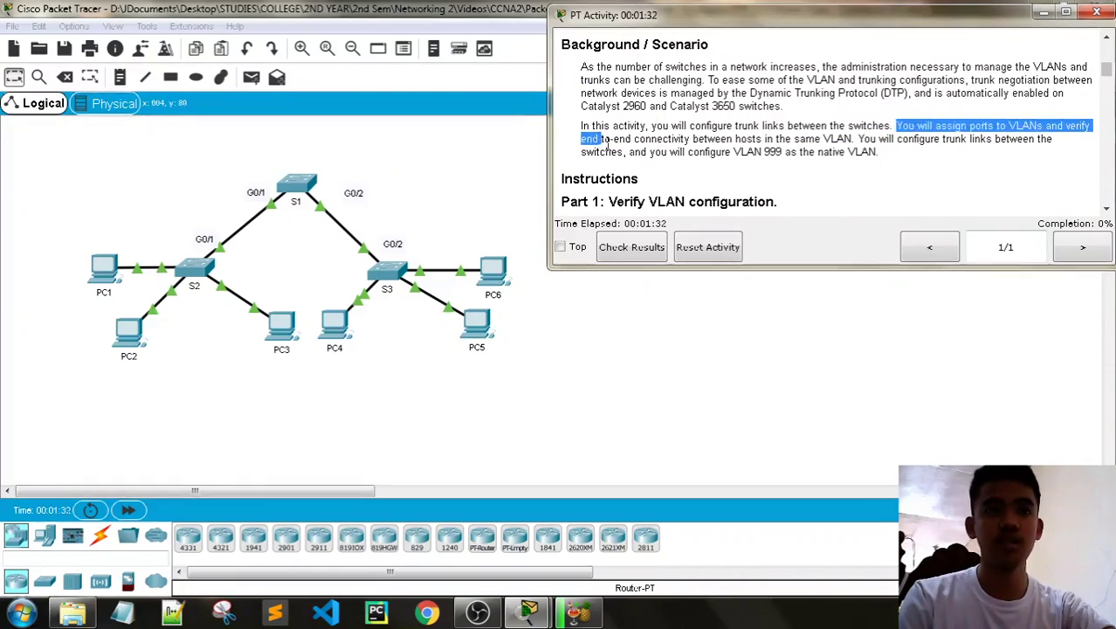
pyautogui.moveTo(728, 138); pyautogui.dragTo(862, 142)
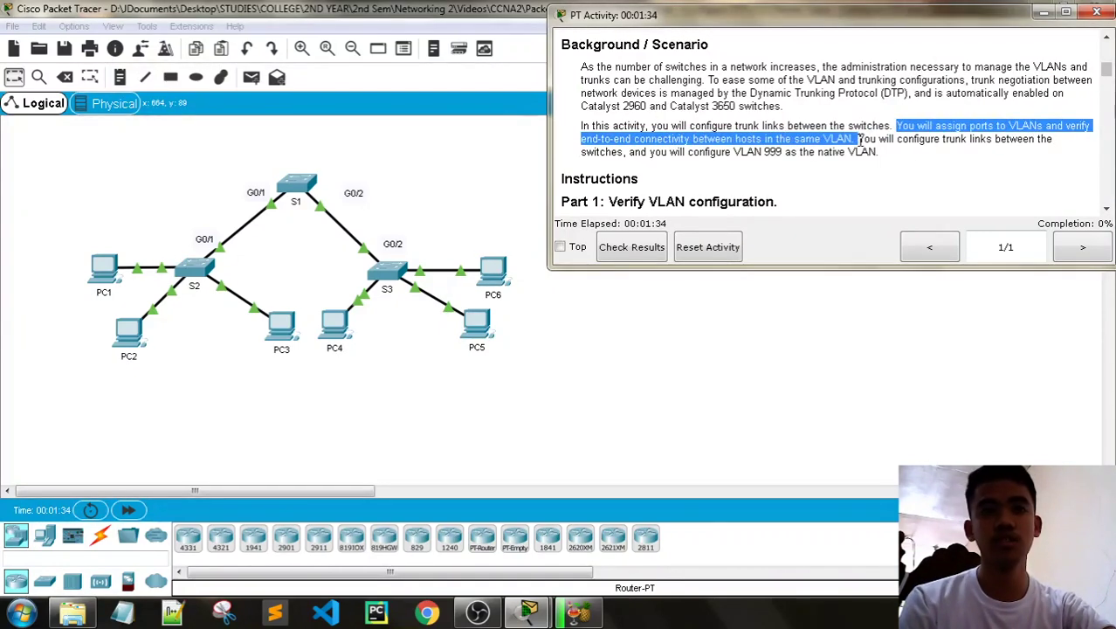
pyautogui.click(900, 153)
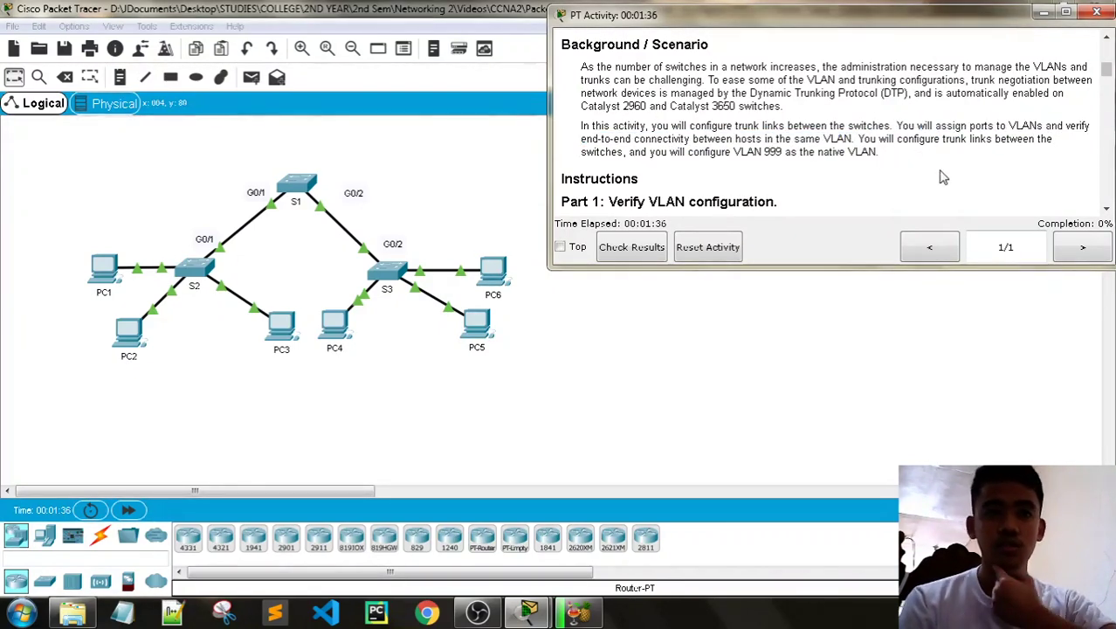
pyautogui.moveTo(919, 139); pyautogui.dragTo(1053, 140)
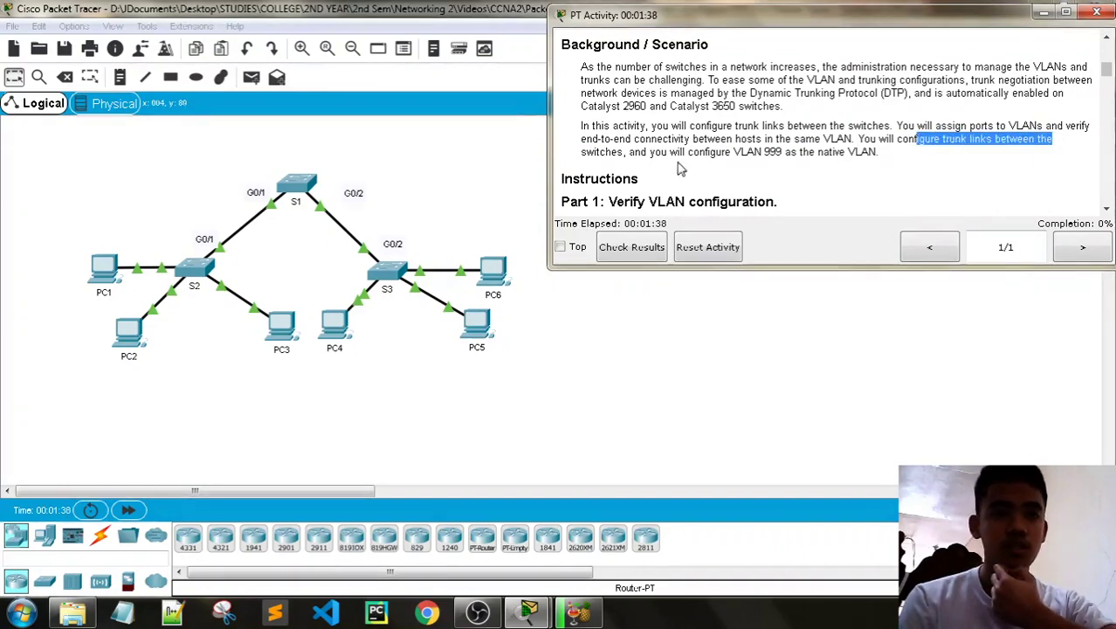
pyautogui.scroll(-1, 793, 174)
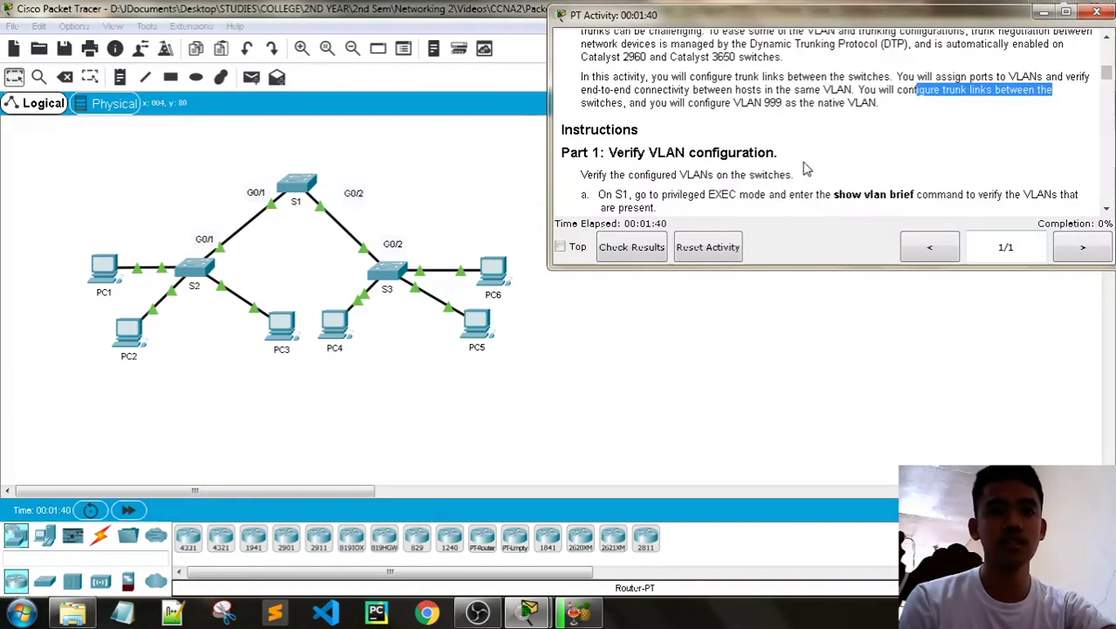
pyautogui.scroll(-1, 820, 137)
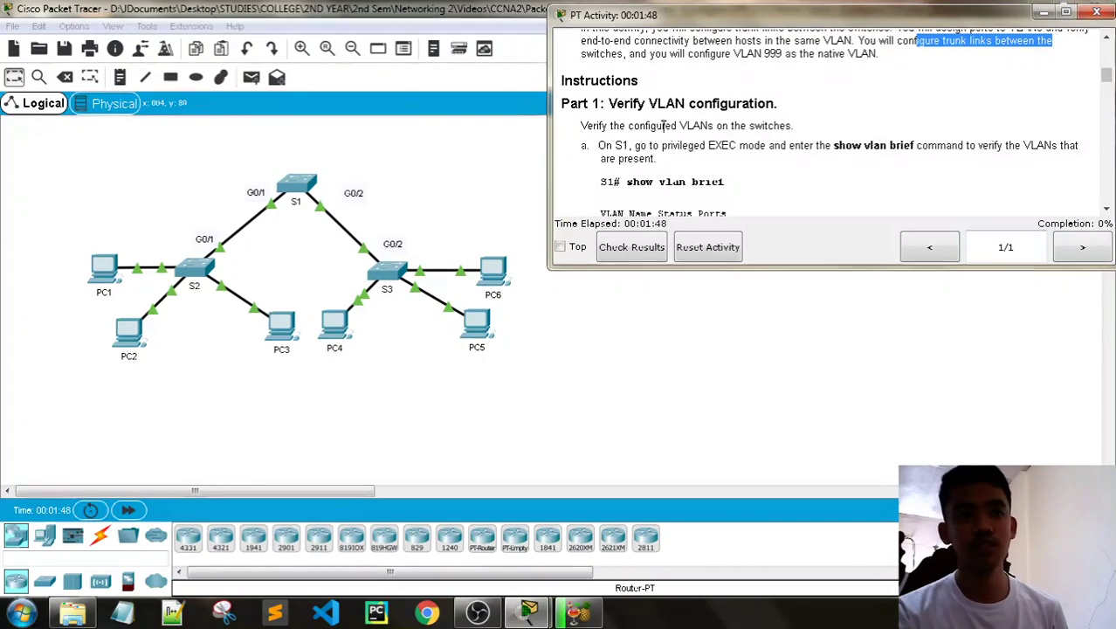
pyautogui.scroll(-1, 791, 140)
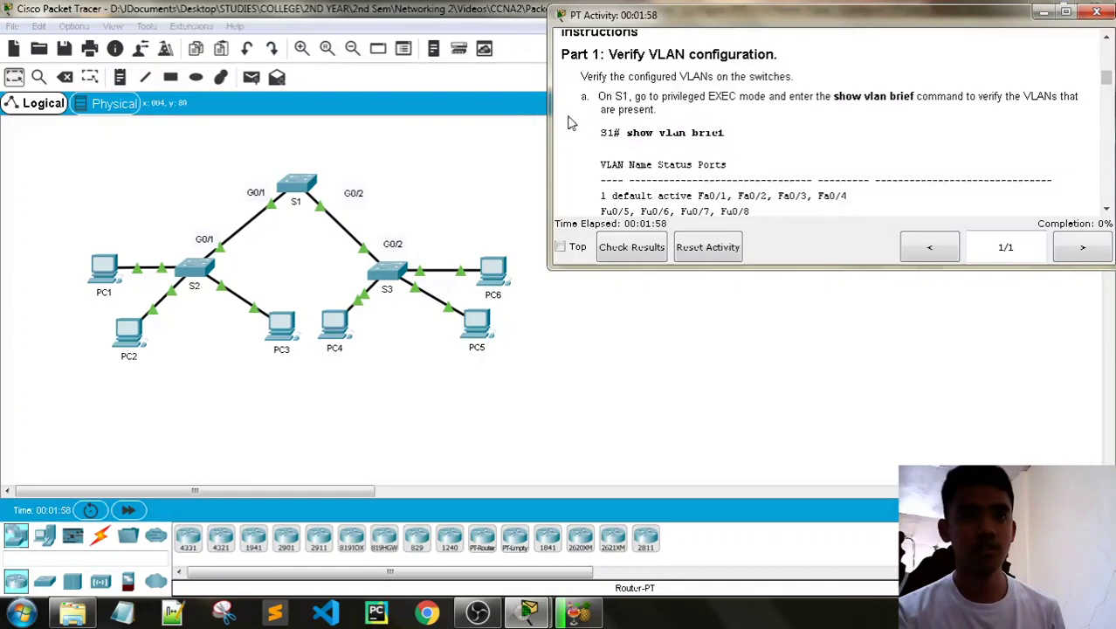
# Open switch S1's command line interface and arrange its window beside the activity instructions.
pyautogui.moveTo(550, 120); pyautogui.dragTo(527, 120)
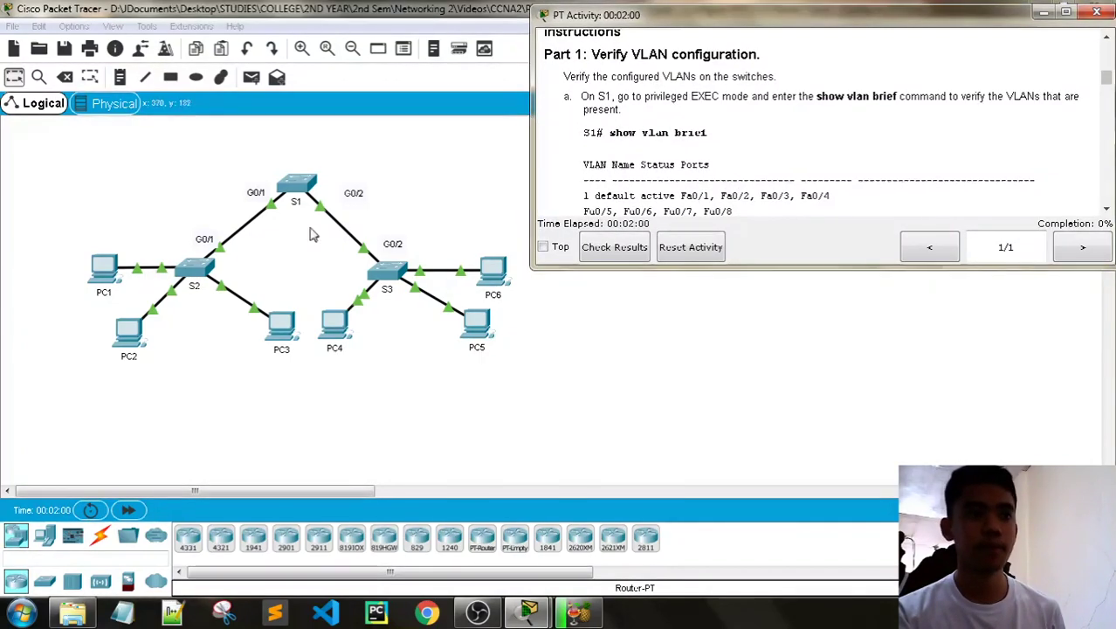
pyautogui.click(297, 191)
pyautogui.moveTo(464, 77); pyautogui.dragTo(225, 80)
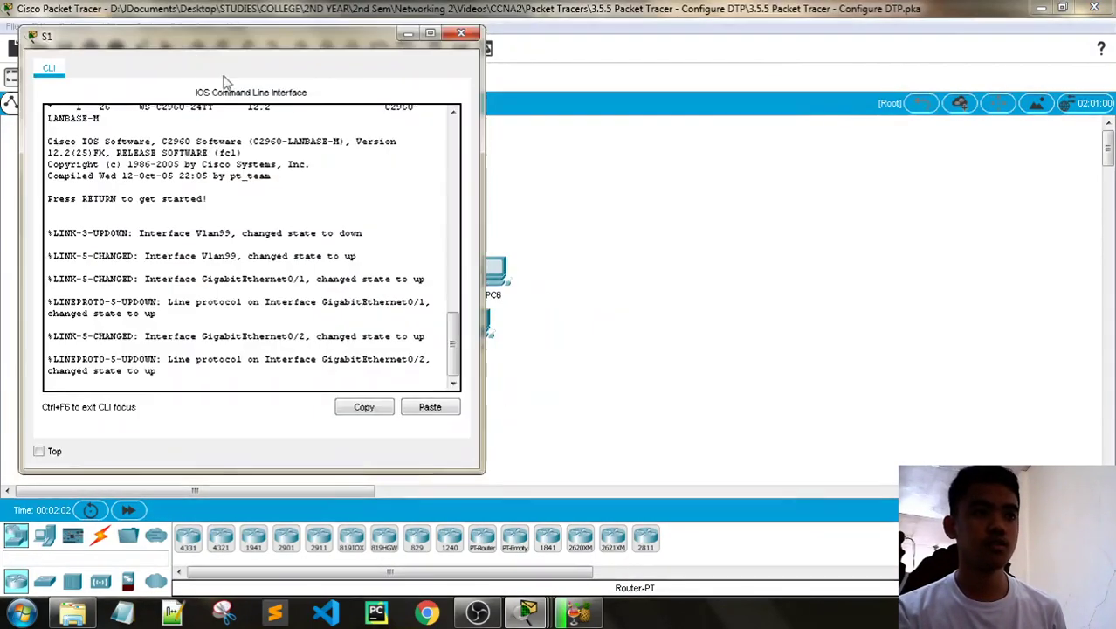
pyautogui.hotkey('alt', 'Tab')
pyautogui.moveTo(528, 611)
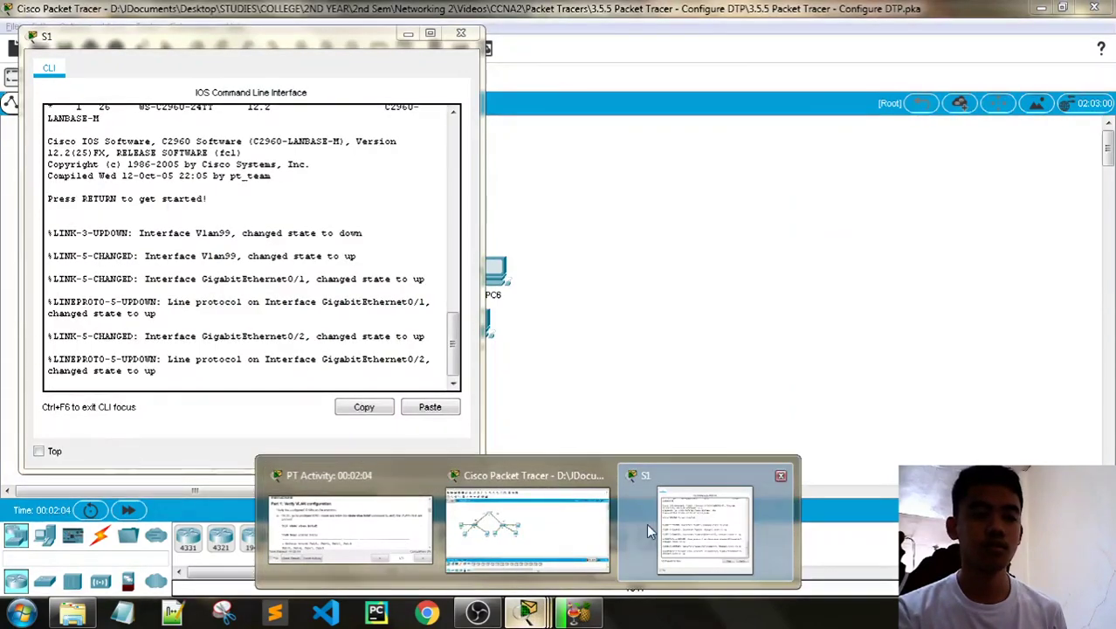
pyautogui.click(375, 561)
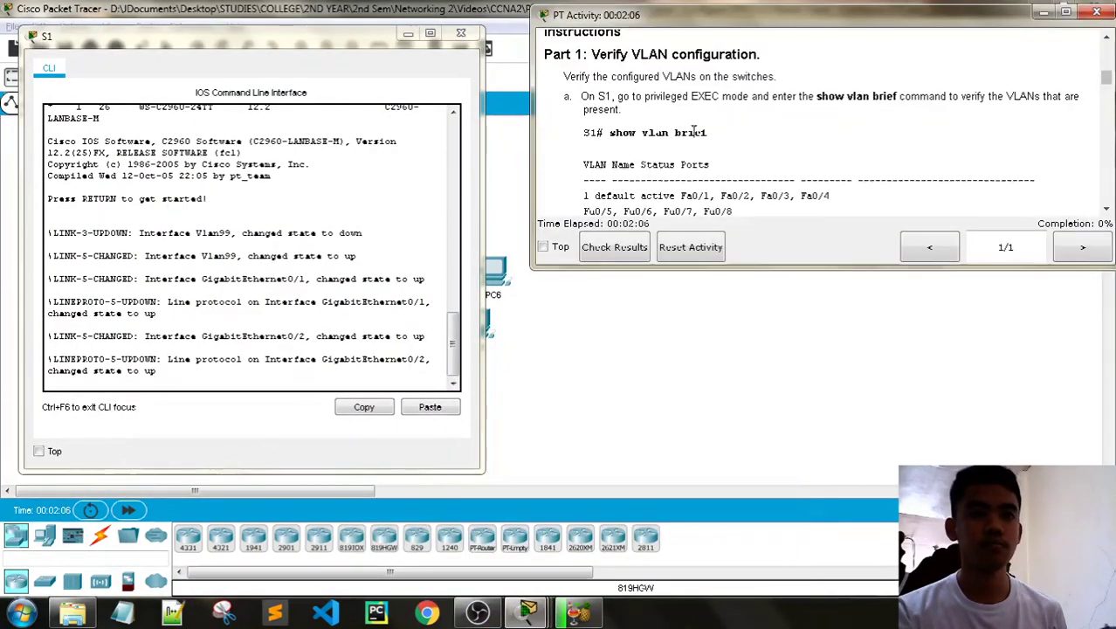
# Start the console session on S1 and enter privileged EXEC mode with en.
pyautogui.click(179, 371)
pyautogui.press('Return')
pyautogui.press('Return')
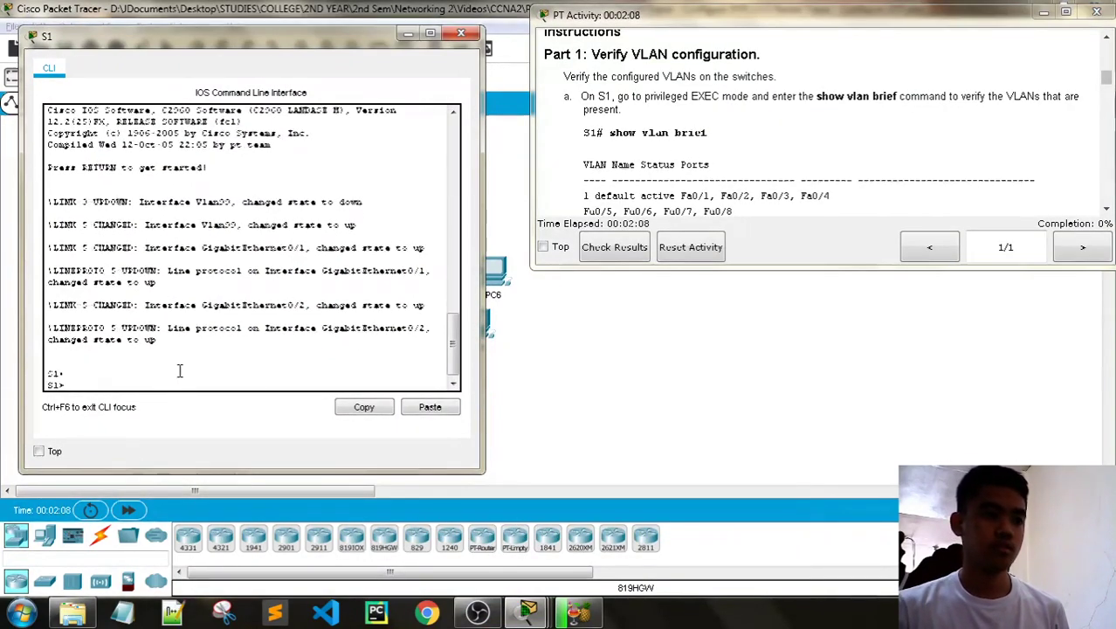
pyautogui.press('Return')
pyautogui.press('Return')
pyautogui.write('en')
pyautogui.press('Return')
pyautogui.press('Return')
pyautogui.press('Return')
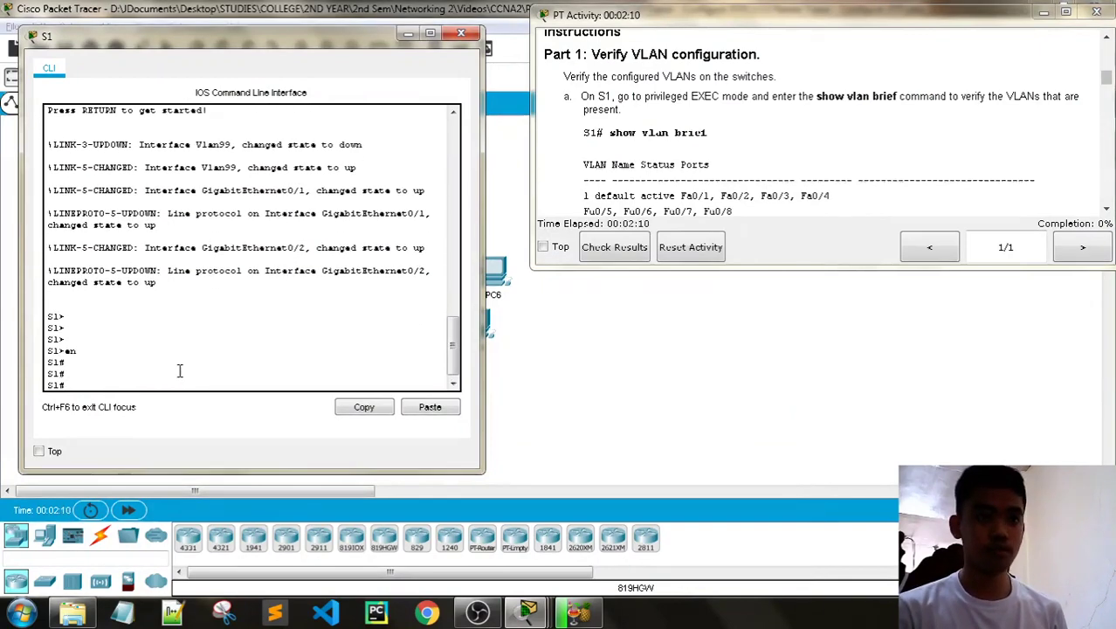
# Display S1's VLANs and their port assignments with show vlan brief.
pyautogui.write('show vlan')
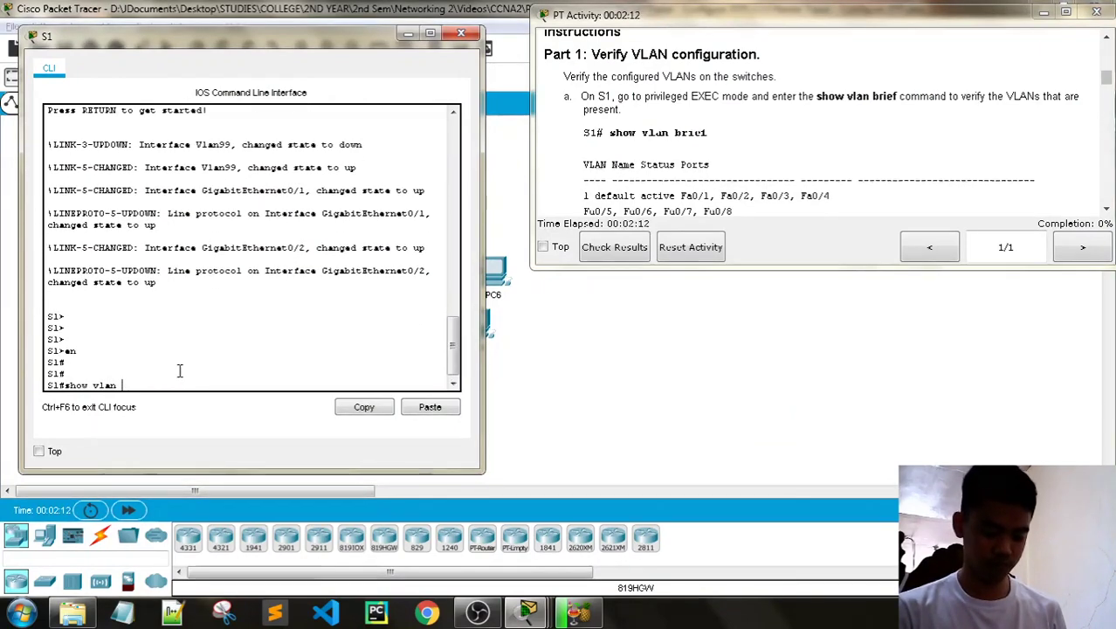
pyautogui.write(' brief')
pyautogui.press('Return')
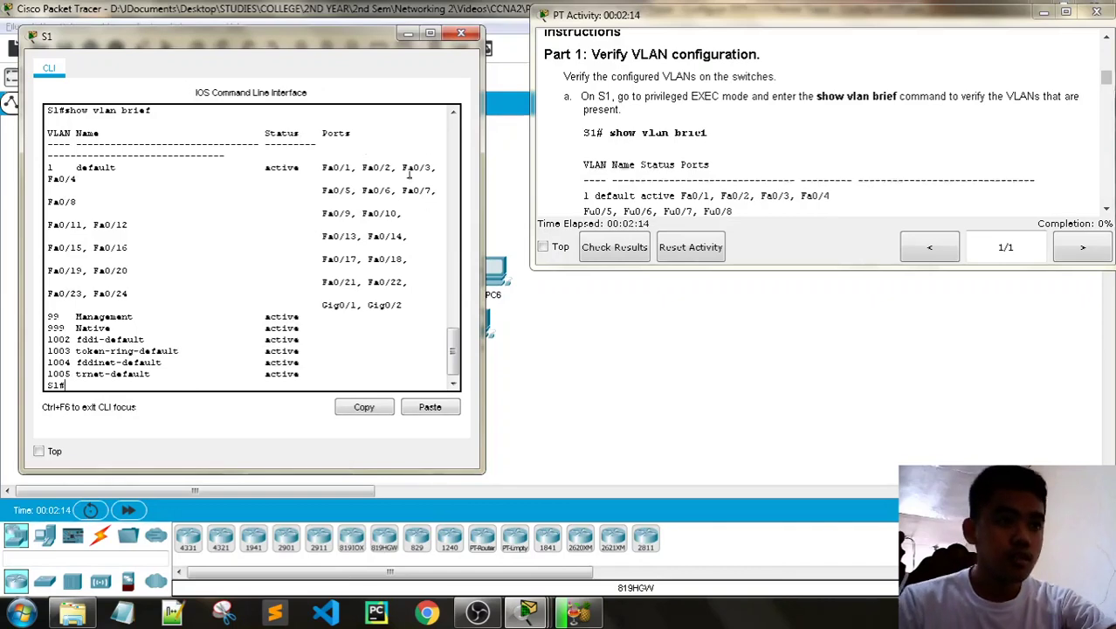
# Widen the S1 window so the VLAN table's lines do not wrap, and narrow the activity instructions to fit beside it.
pyautogui.moveTo(483, 162); pyautogui.dragTo(573, 163)
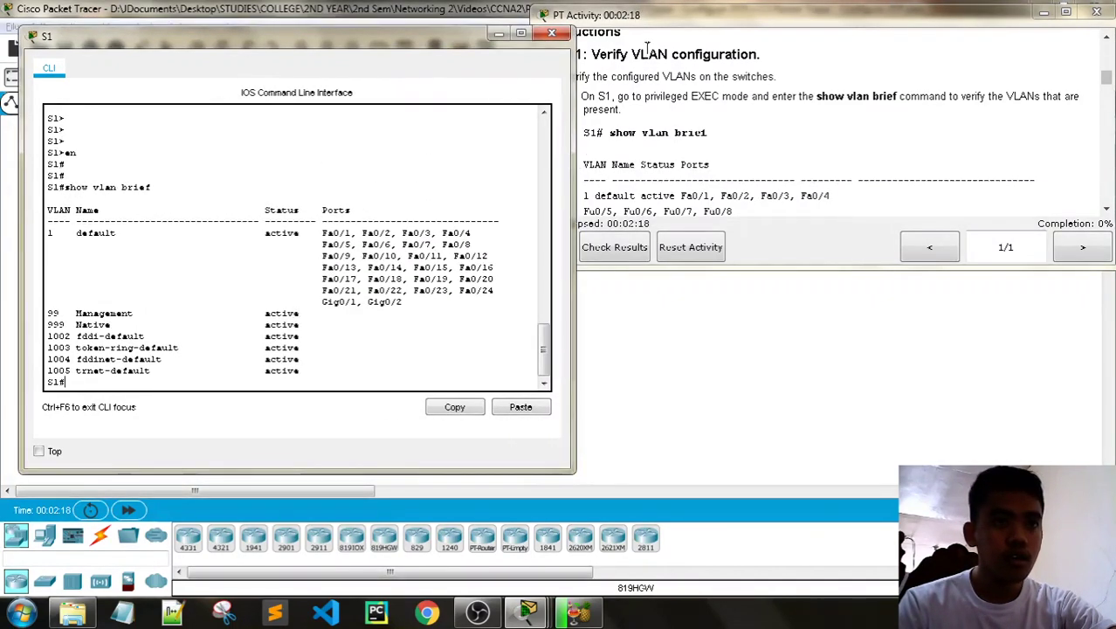
pyautogui.click(547, 87)
pyautogui.moveTo(532, 87); pyautogui.dragTo(621, 89)
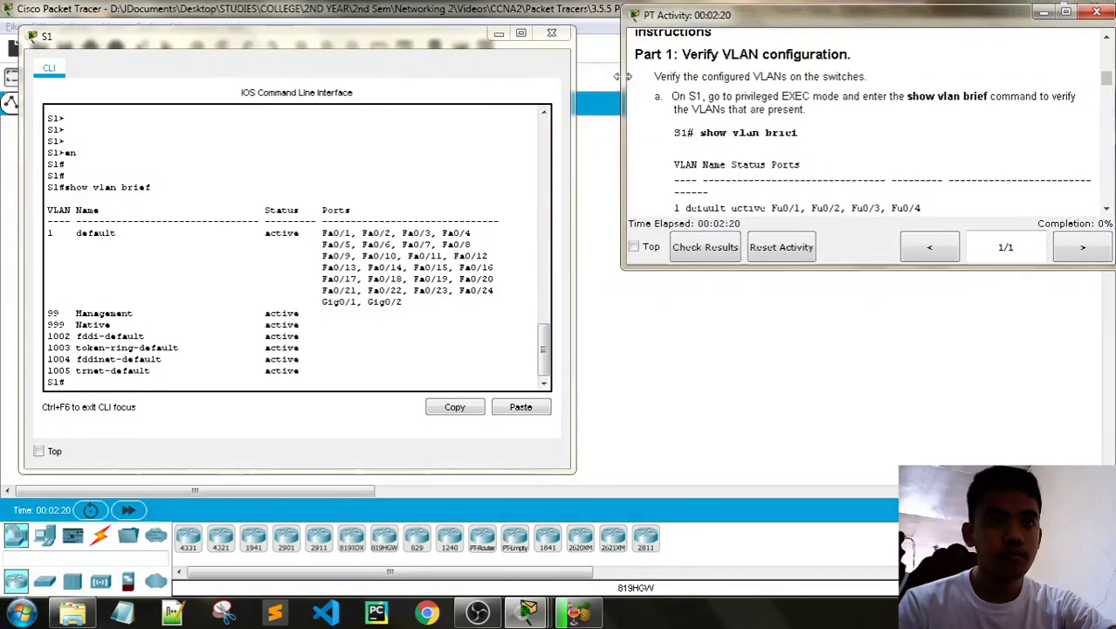
pyautogui.moveTo(580, 270); pyautogui.dragTo(596, 271)
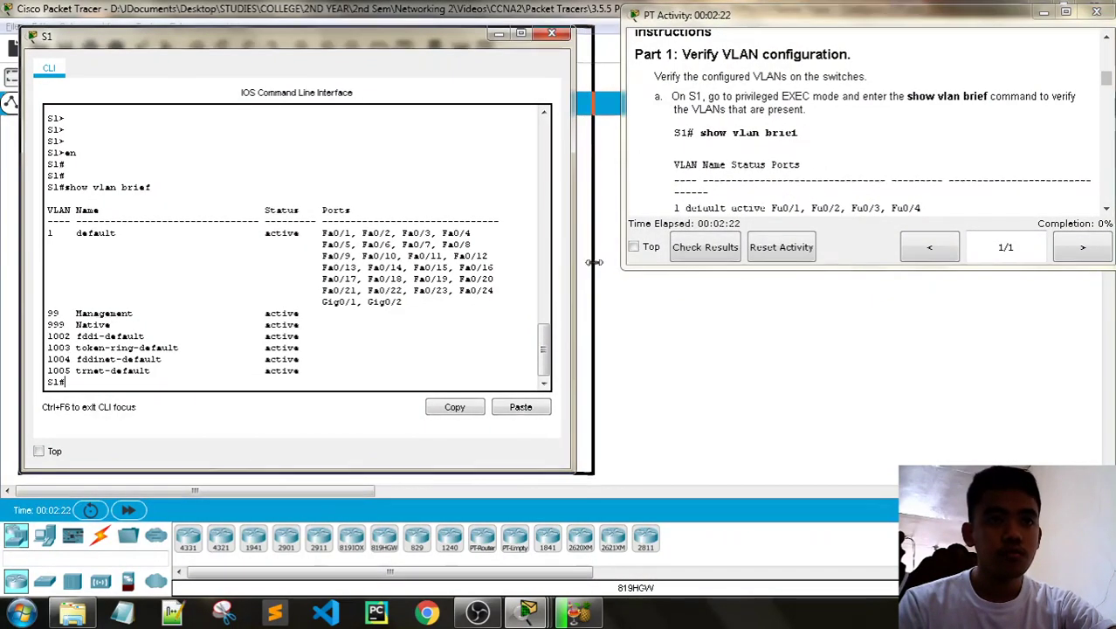
# Read on to Step 1b in the instructions, then close S1's window and open switch S2's command line interface.
pyautogui.scroll(-1, 919, 139)
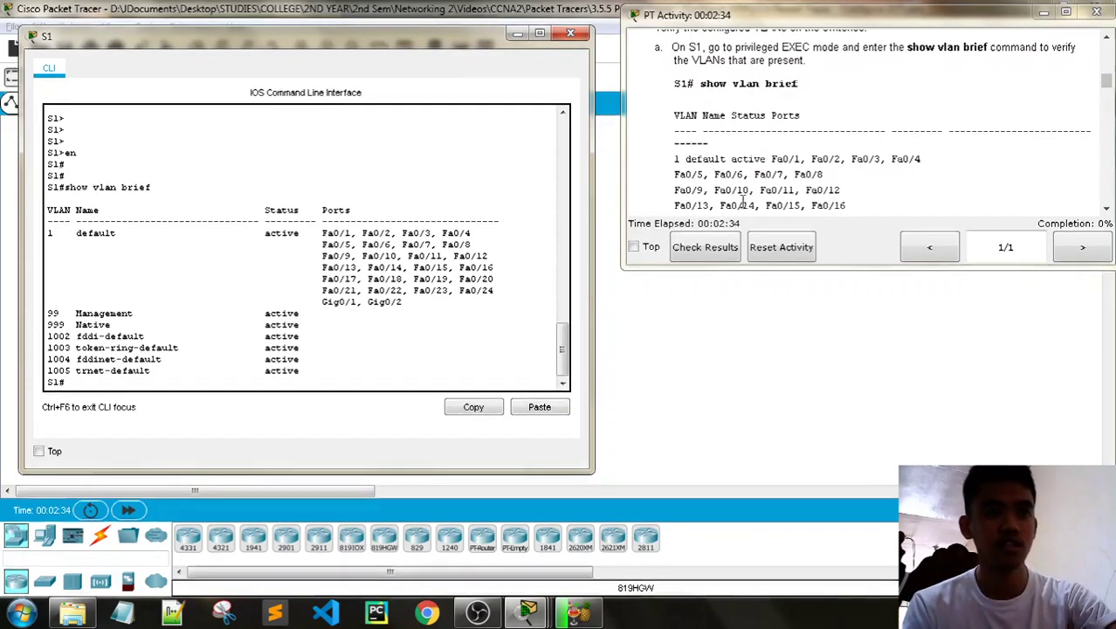
pyautogui.scroll(-5, 764, 155)
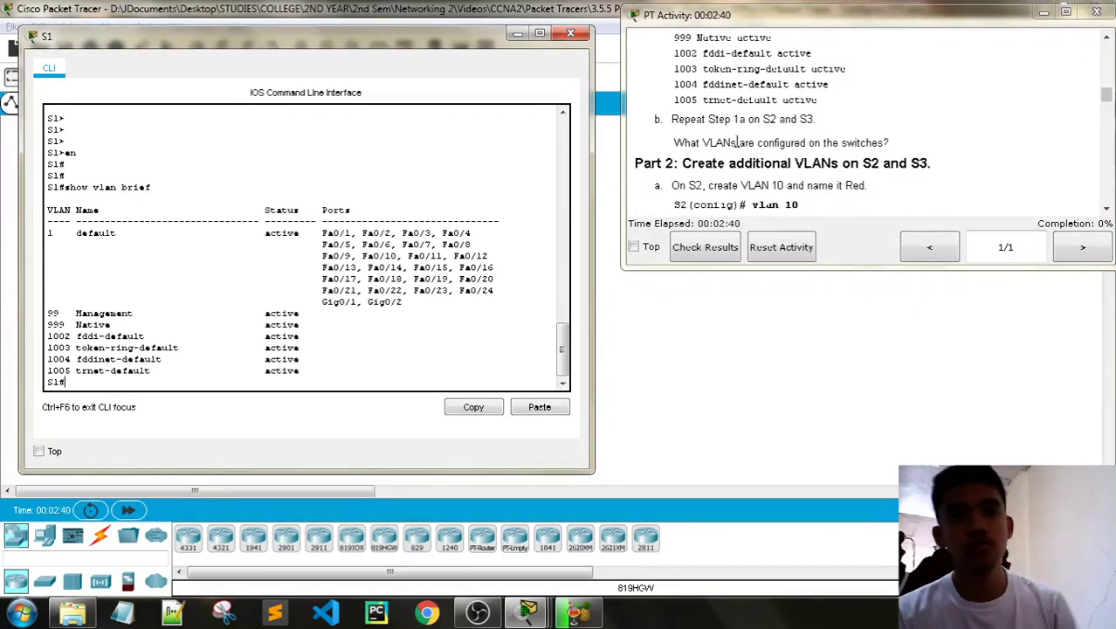
pyautogui.click(570, 33)
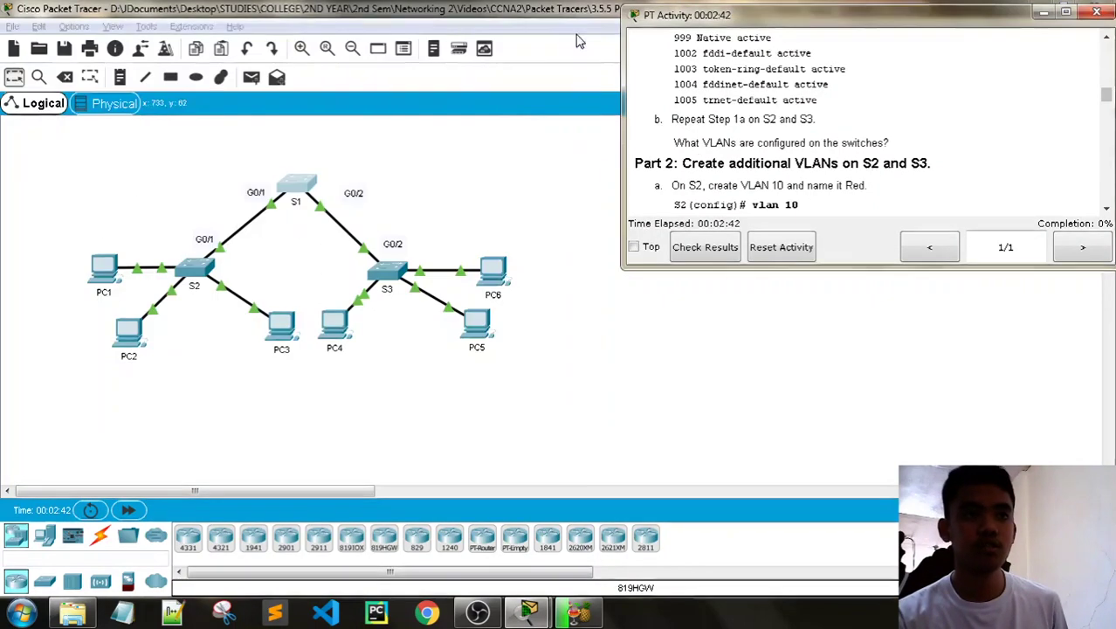
pyautogui.click(194, 266)
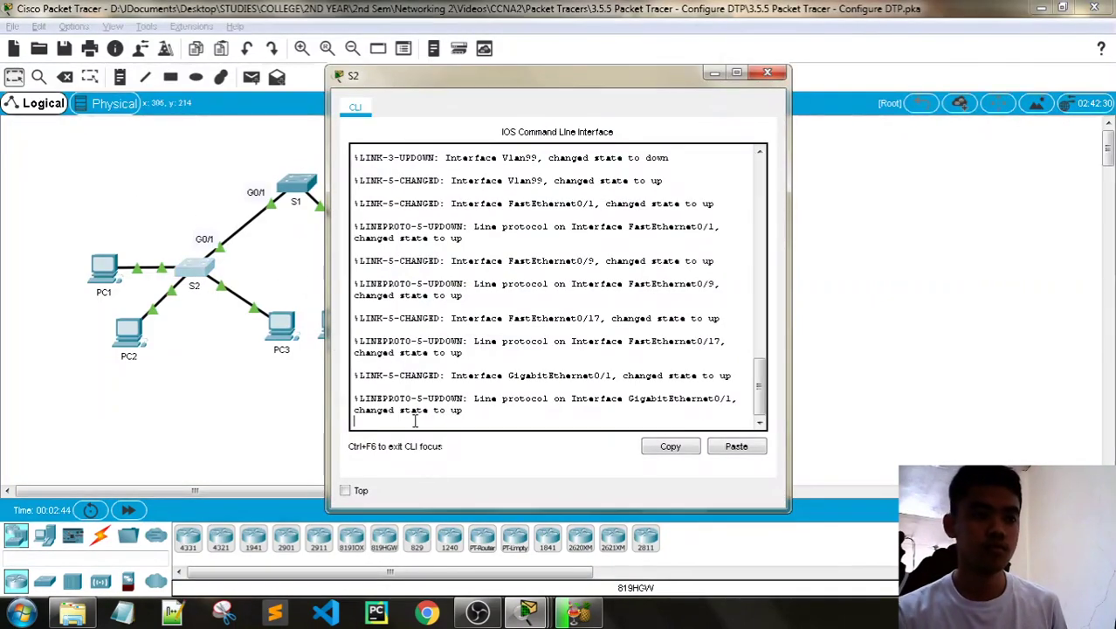
# Start the console session on S2 and enter privileged EXEC mode with en.
pyautogui.press('Return')
pyautogui.press('Return')
pyautogui.press('Return')
pyautogui.press('Return')
pyautogui.press('Return')
pyautogui.write('en')
pyautogui.press('Return')
pyautogui.press('Return')
pyautogui.press('Return')
# Display S2's VLANs with show vlan brief and widen its window so the table's lines do not wrap.
pyautogui.write('s')
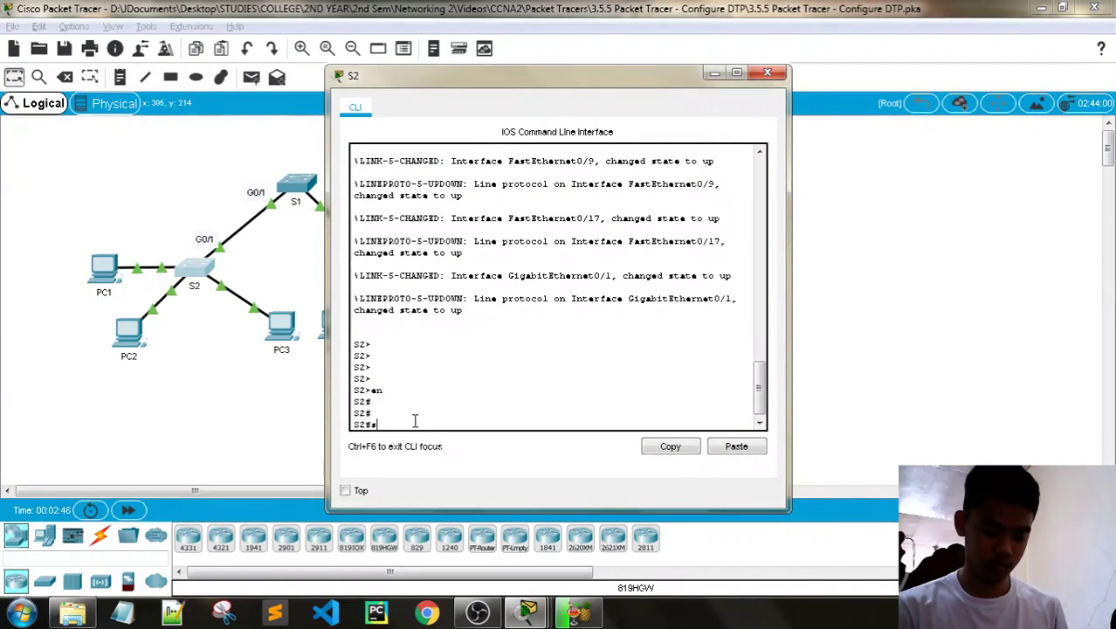
pyautogui.write('how vlan b')
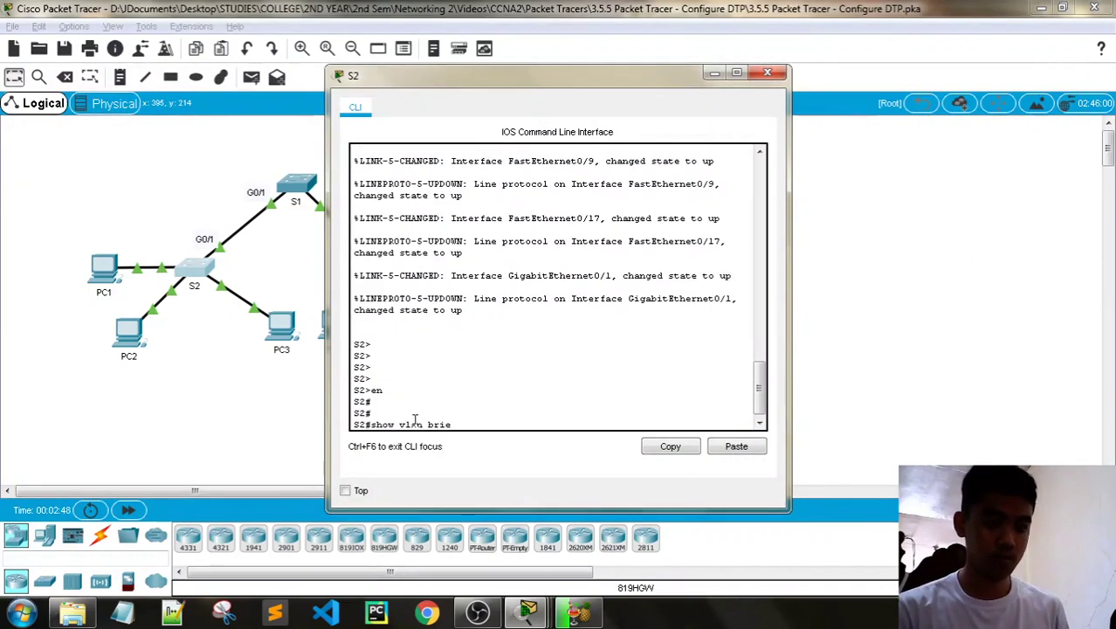
pyautogui.write('rie')
pyautogui.press('Return')
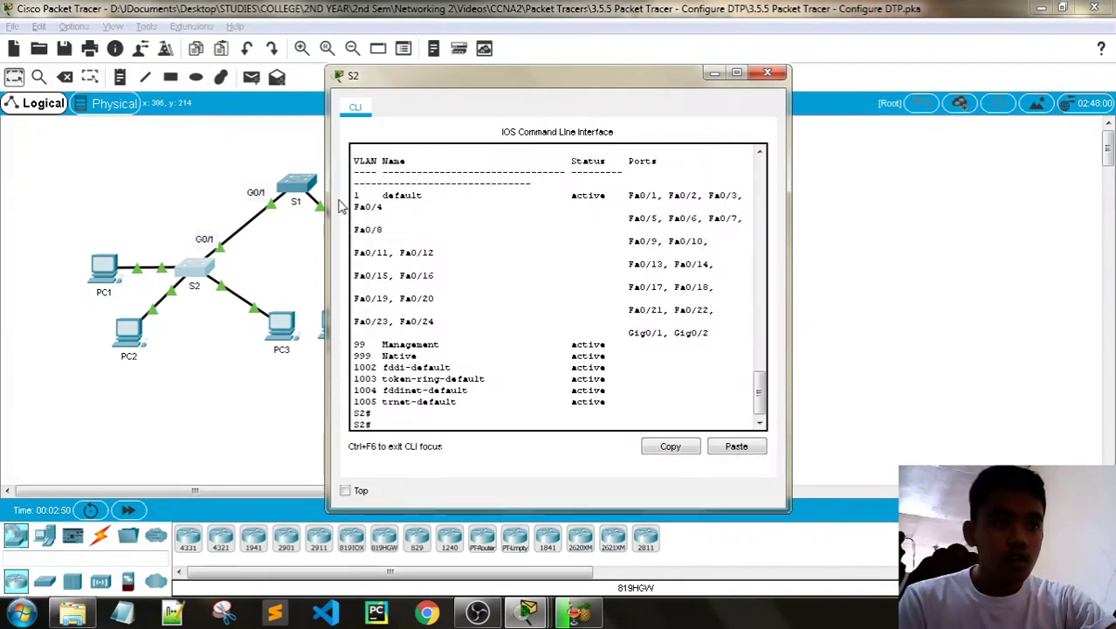
pyautogui.moveTo(329, 203); pyautogui.dragTo(144, 203)
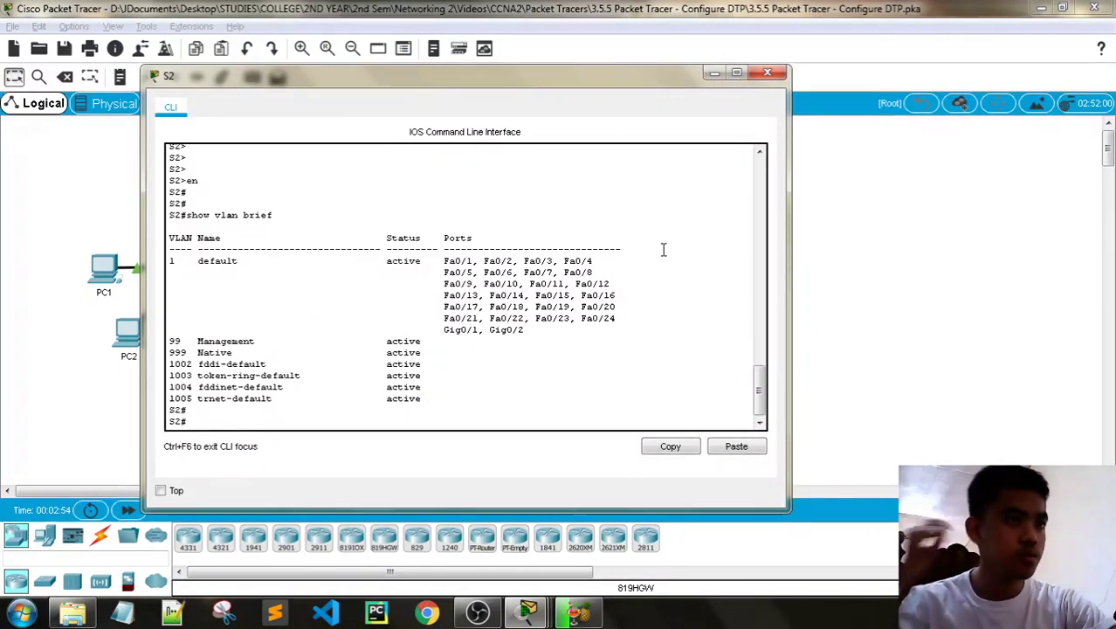
# Close S2's window, then open switch S3's command line interface and enter privileged EXEC mode with en.
pyautogui.click(767, 72)
pyautogui.click(377, 273)
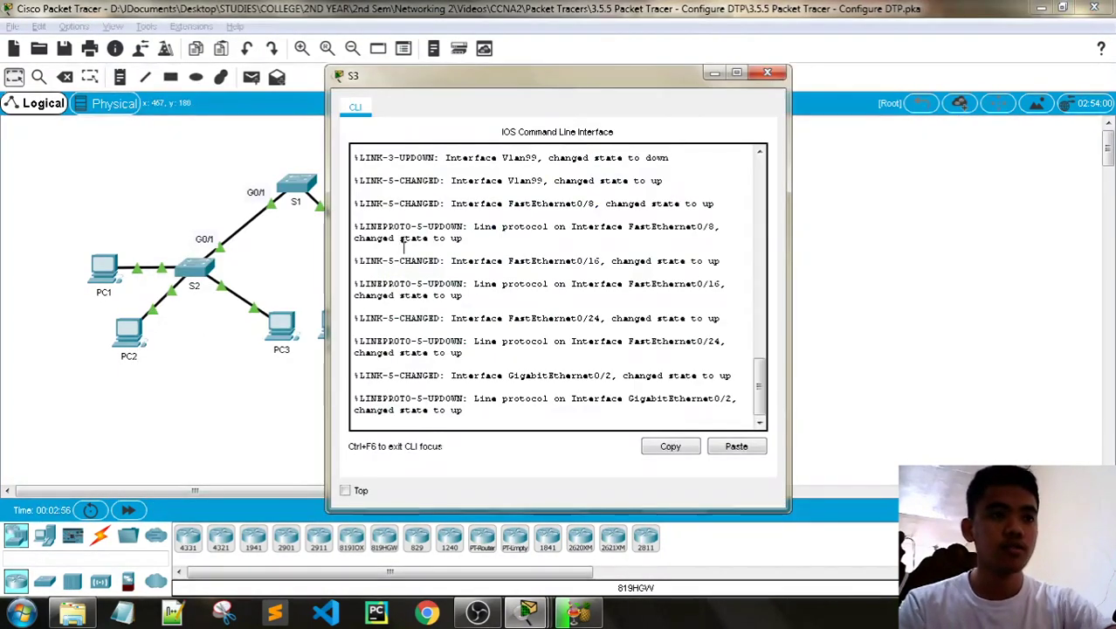
pyautogui.press('Return')
pyautogui.press('Return')
pyautogui.press('Return')
pyautogui.write('en')
pyautogui.press('Return')
pyautogui.press('Return')
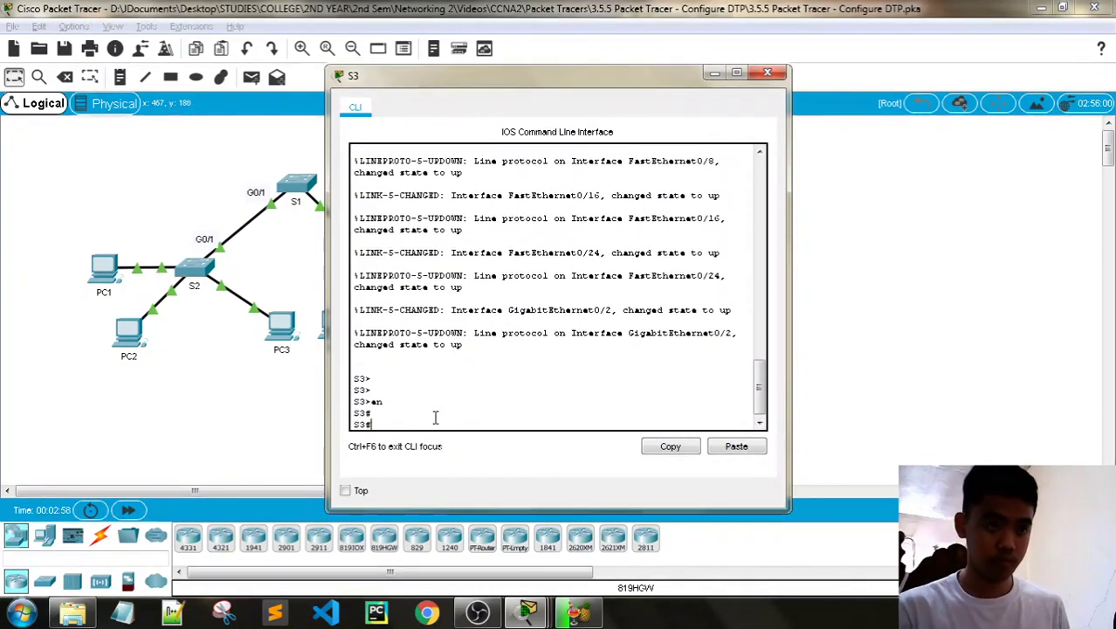
# Display S3's VLANs with show vlan brief and widen its window so the table's lines do not wrap.
pyautogui.write('show vlan br')
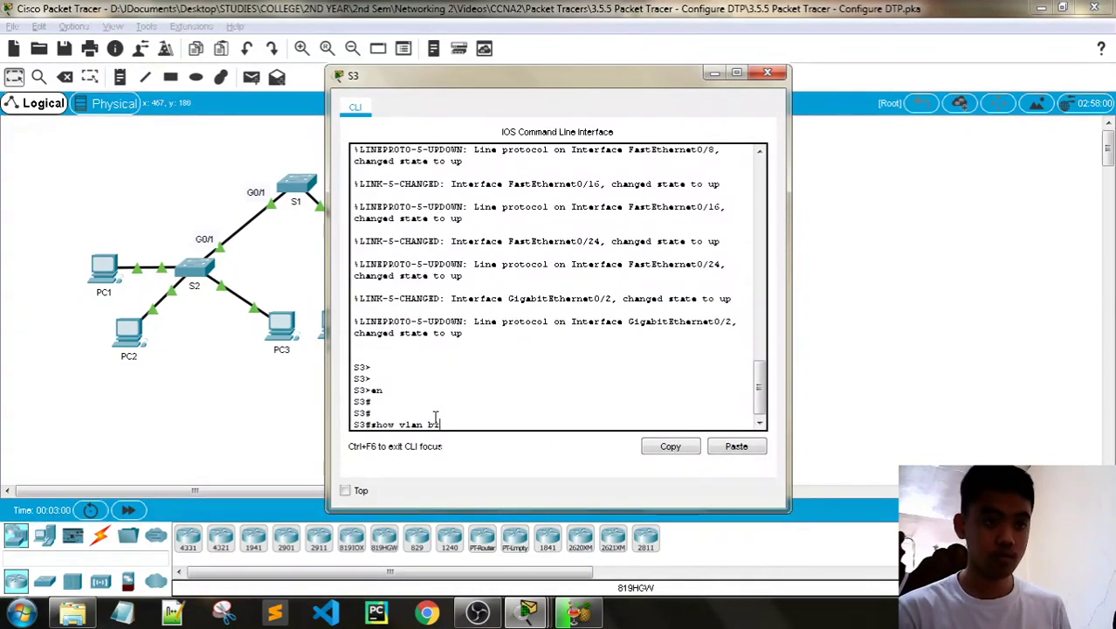
pyautogui.write('ief')
pyautogui.press('Return')
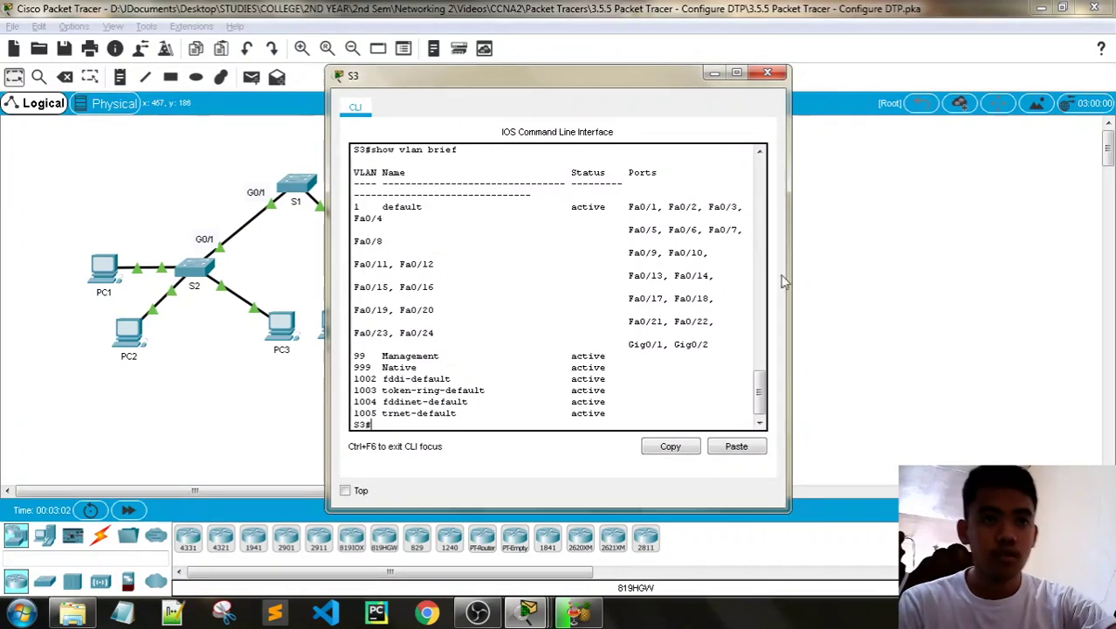
pyautogui.moveTo(327, 237); pyautogui.dragTo(182, 238)
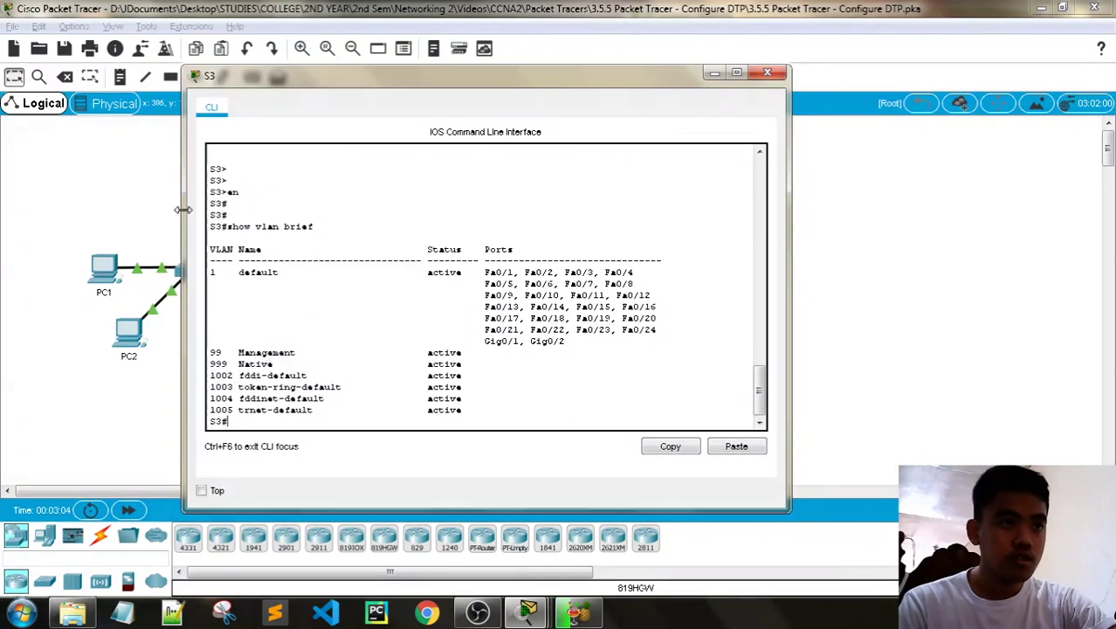
# Close S3's window and return to the activity instructions to read Part 2 on creating additional VLANs.
pyautogui.click(767, 72)
pyautogui.moveTo(530, 618)
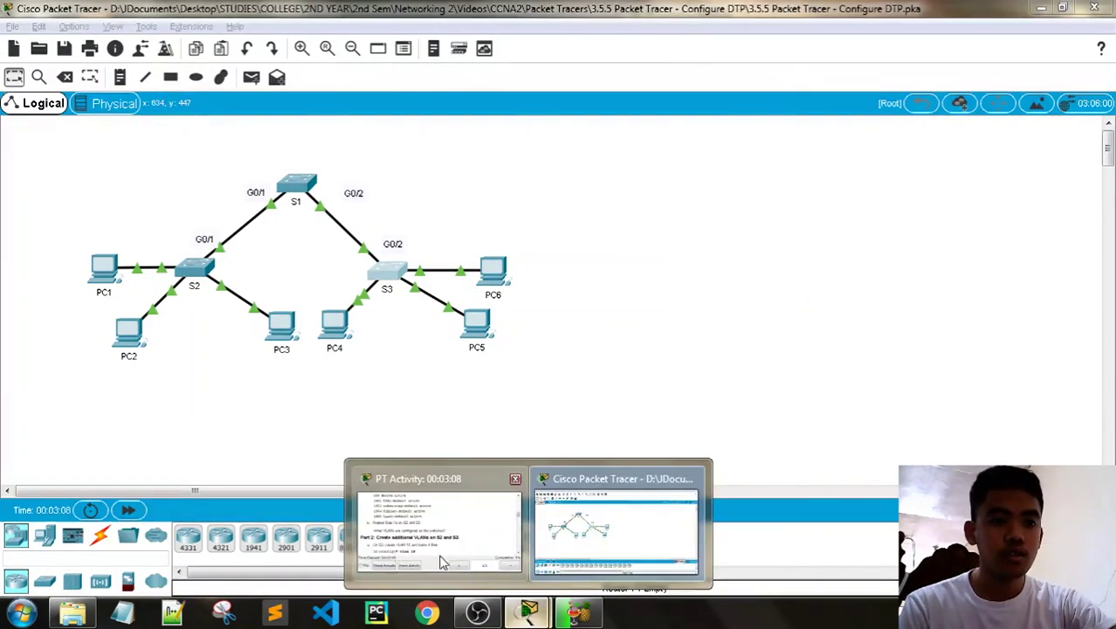
pyautogui.click(436, 524)
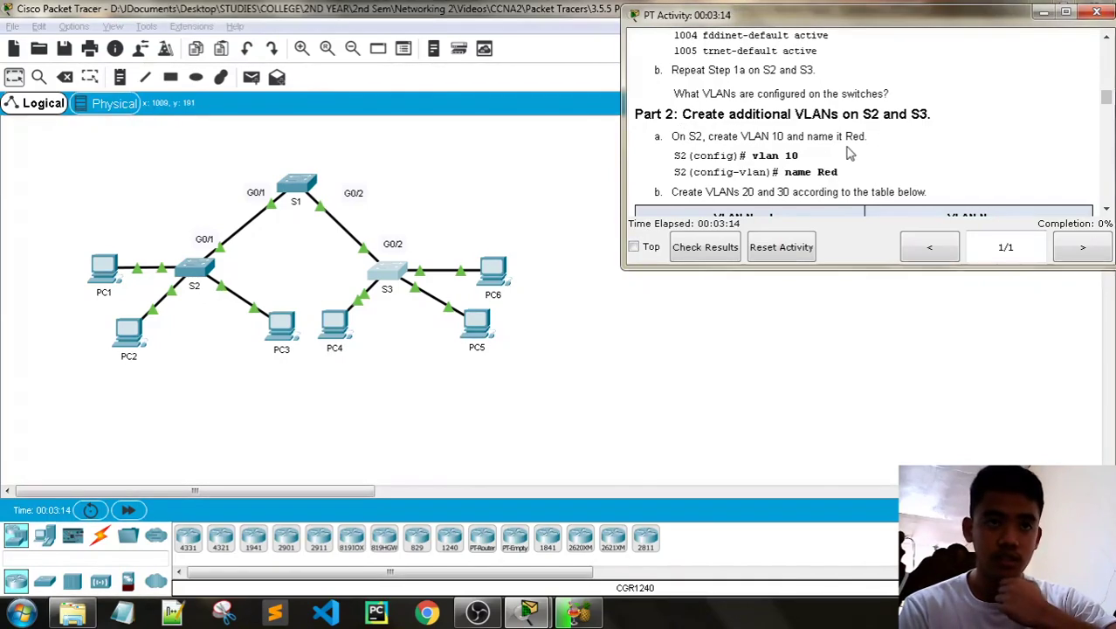
pyautogui.scroll(-1, 816, 174)
pyautogui.scroll(-1, 817, 175)
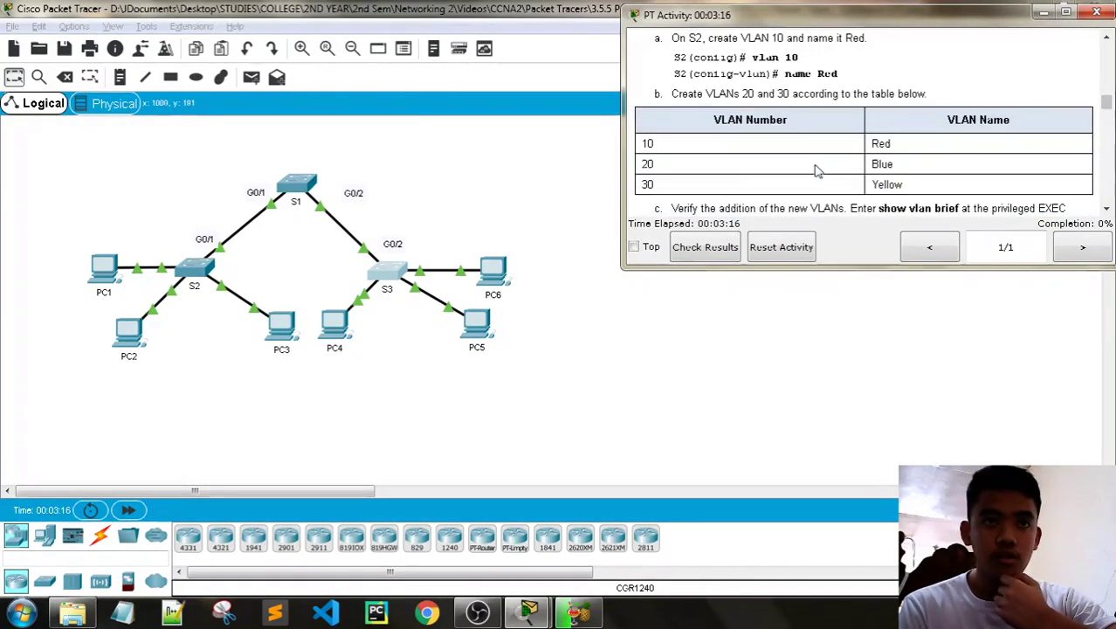
pyautogui.scroll(1, 816, 175)
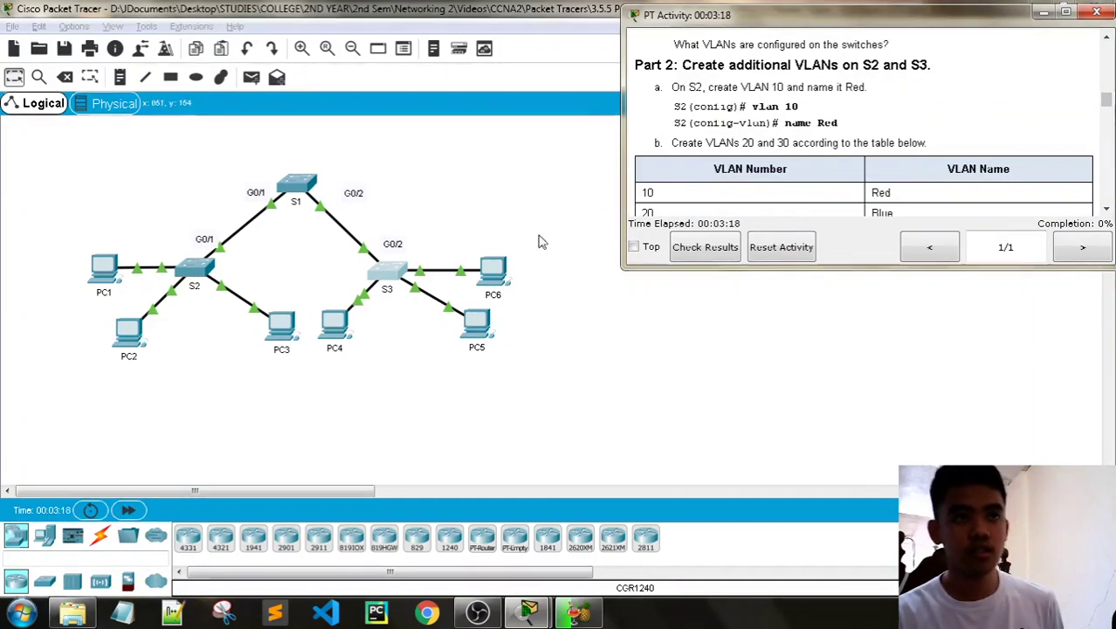
# Open switch S2's command line interface and enter global configuration mode with config t.
pyautogui.click(194, 269)
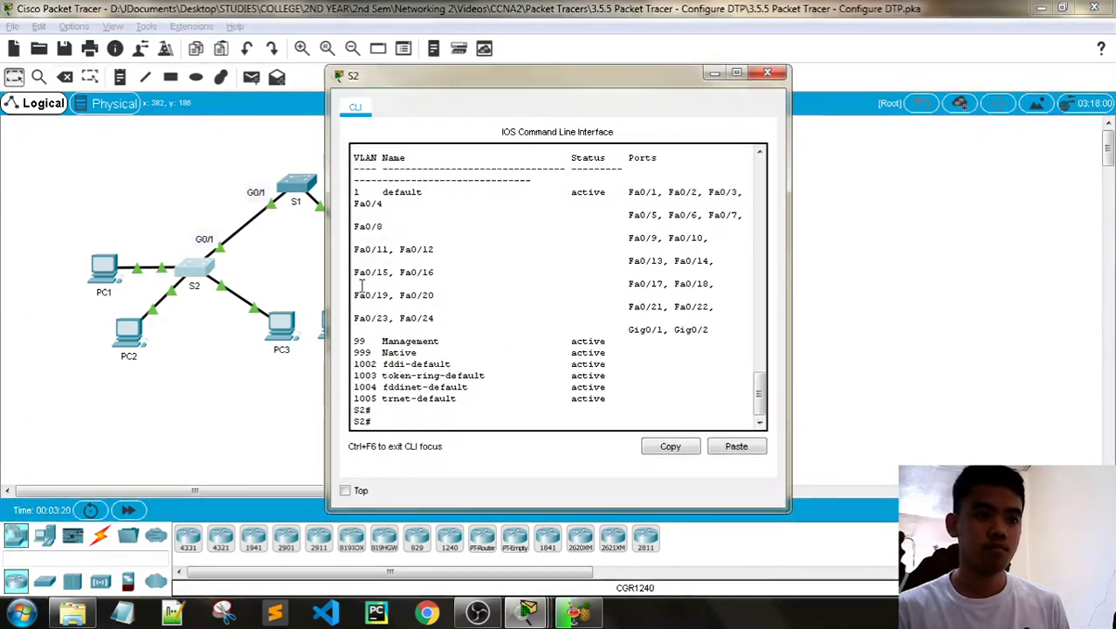
pyautogui.press('Return')
pyautogui.press('Return')
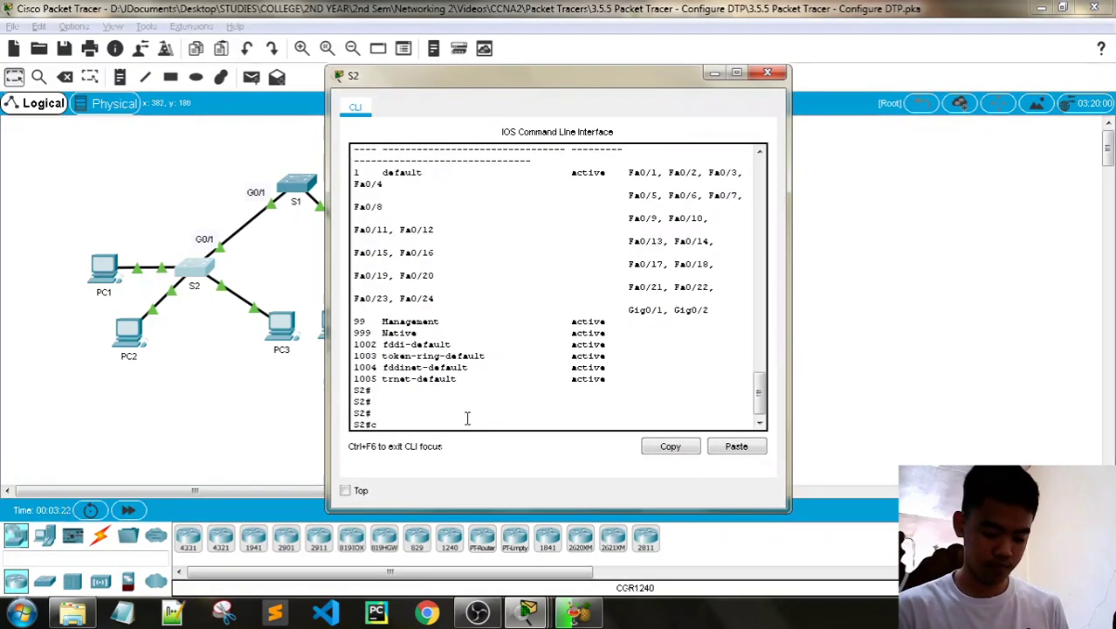
pyautogui.write('config t')
pyautogui.press('Return')
pyautogui.press('Return')
pyautogui.press('Return')
pyautogui.press('Return')
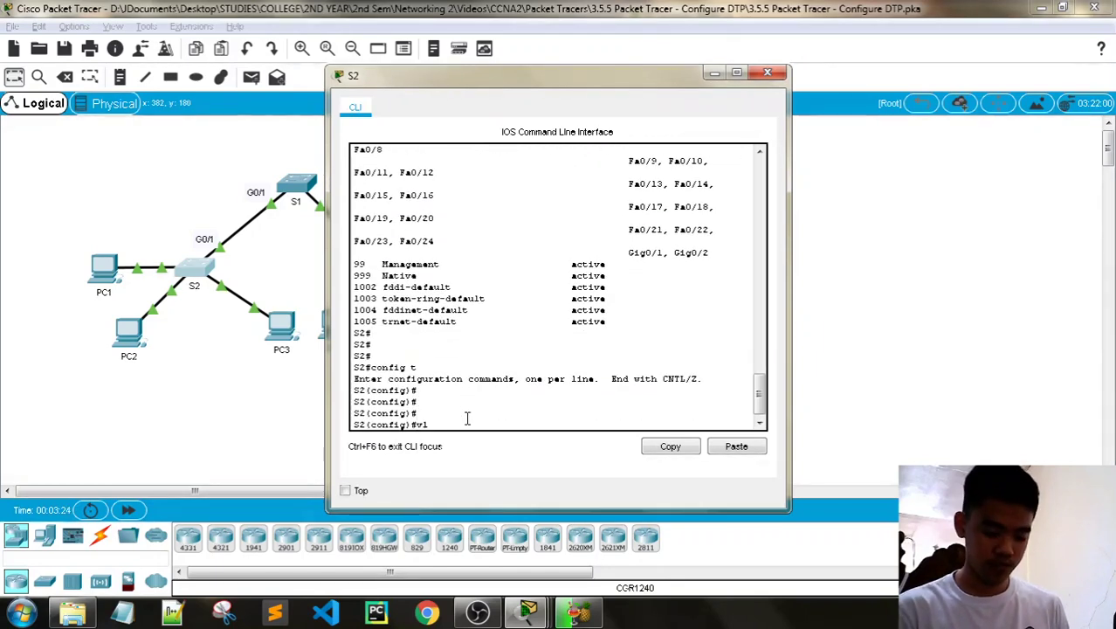
# Create VLAN 10 on S2 with vlan 10.
pyautogui.write('vlan 10')
pyautogui.press('Return')
pyautogui.press('Return')
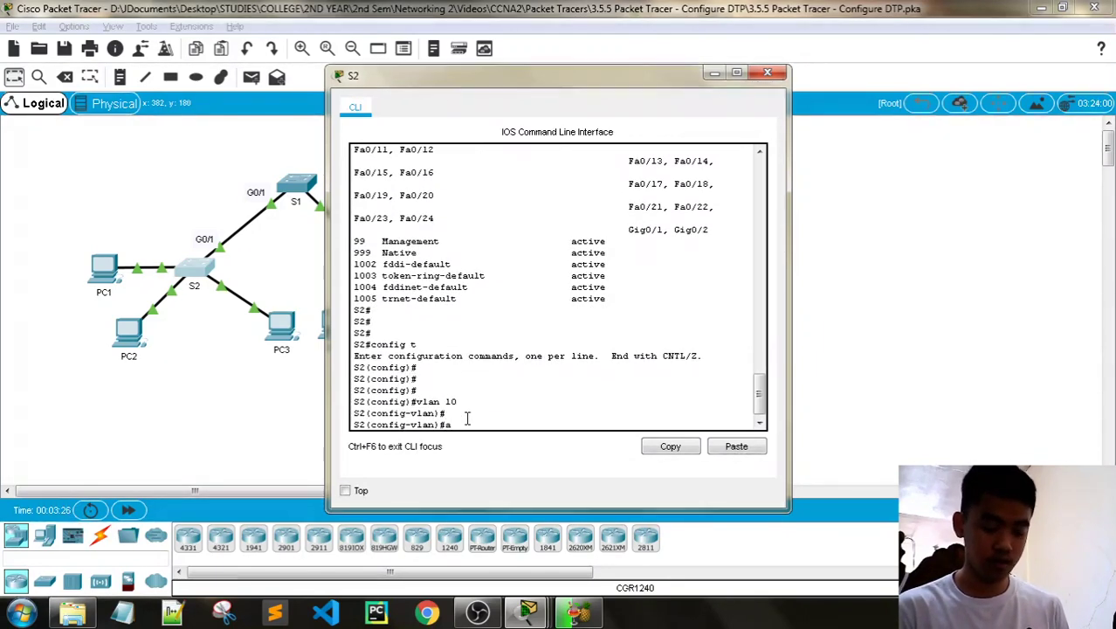
# Name S2's VLAN 10 Red with name Red, placing the S2 window and the activity instructions side by side.
pyautogui.write('nanme')
pyautogui.press('BackSpace')
pyautogui.press('BackSpace')
pyautogui.press('BackSpace')
pyautogui.write('me')
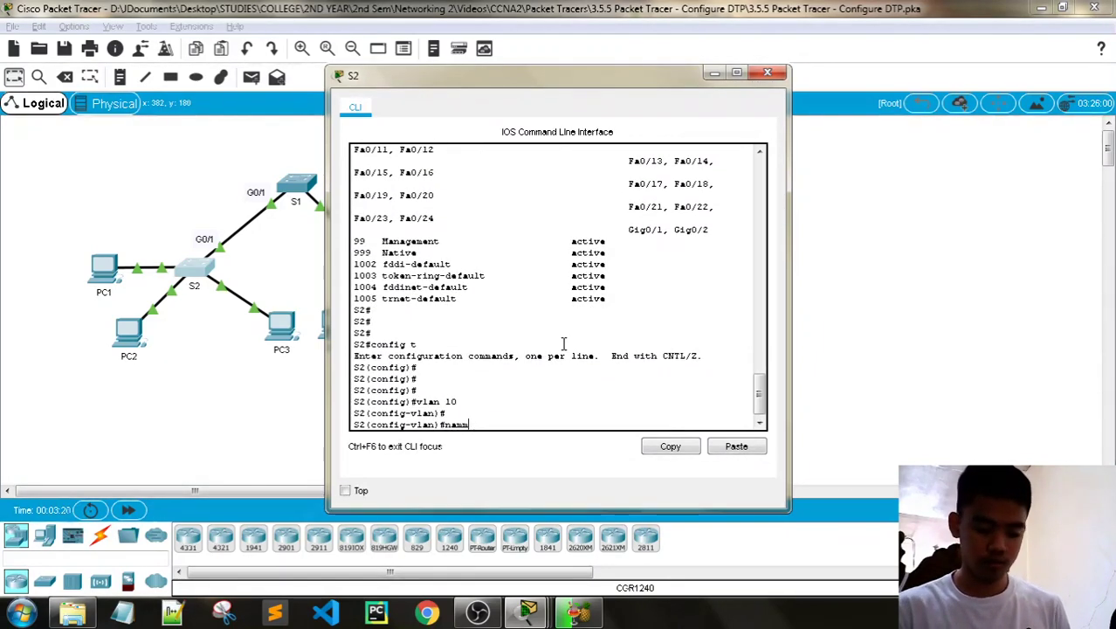
pyautogui.moveTo(444, 84); pyautogui.dragTo(225, 79)
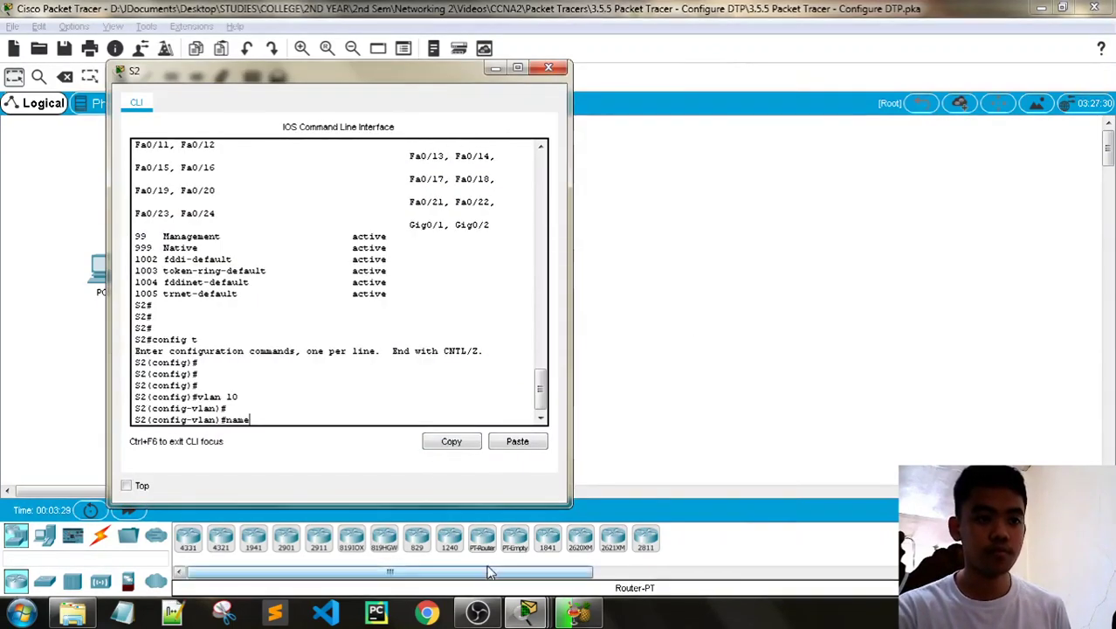
pyautogui.moveTo(529, 611)
pyautogui.click(349, 550)
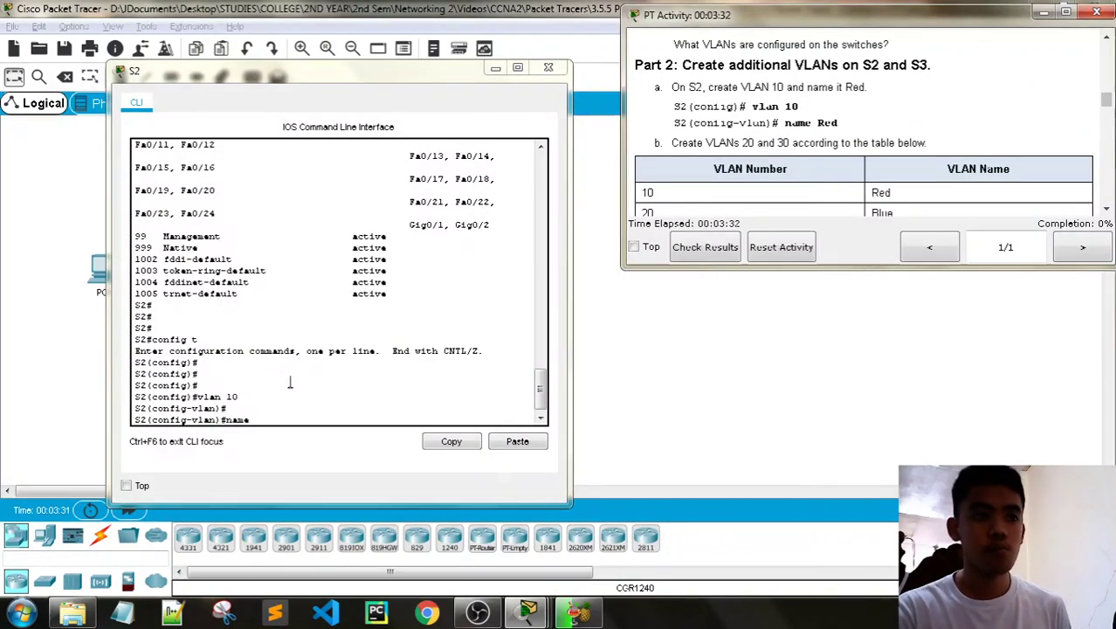
pyautogui.click(269, 419)
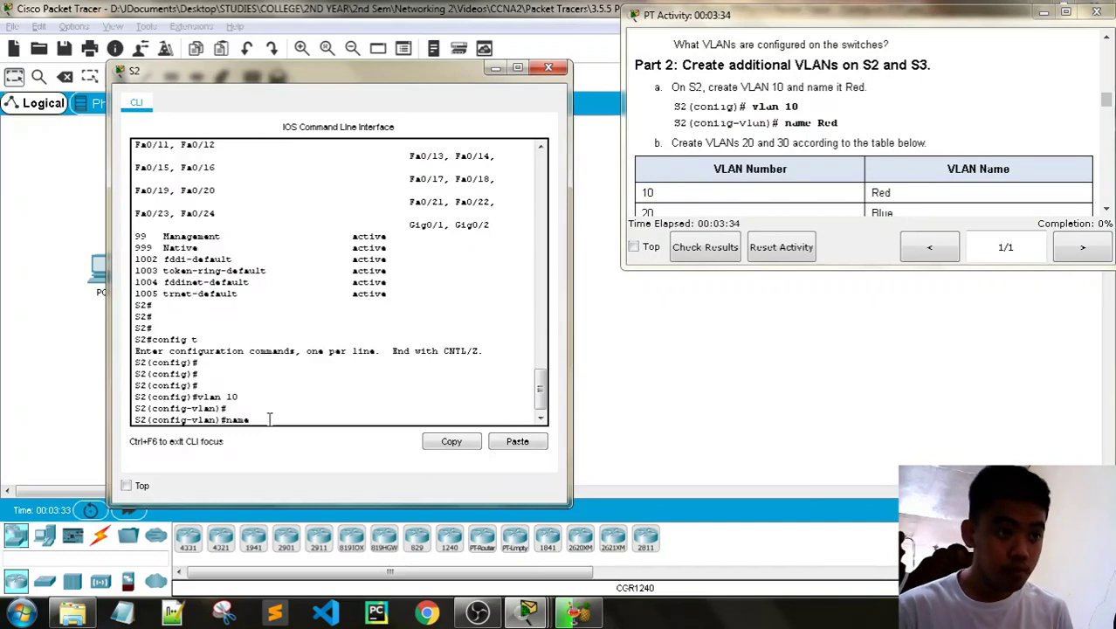
pyautogui.write('Red')
pyautogui.press('Return')
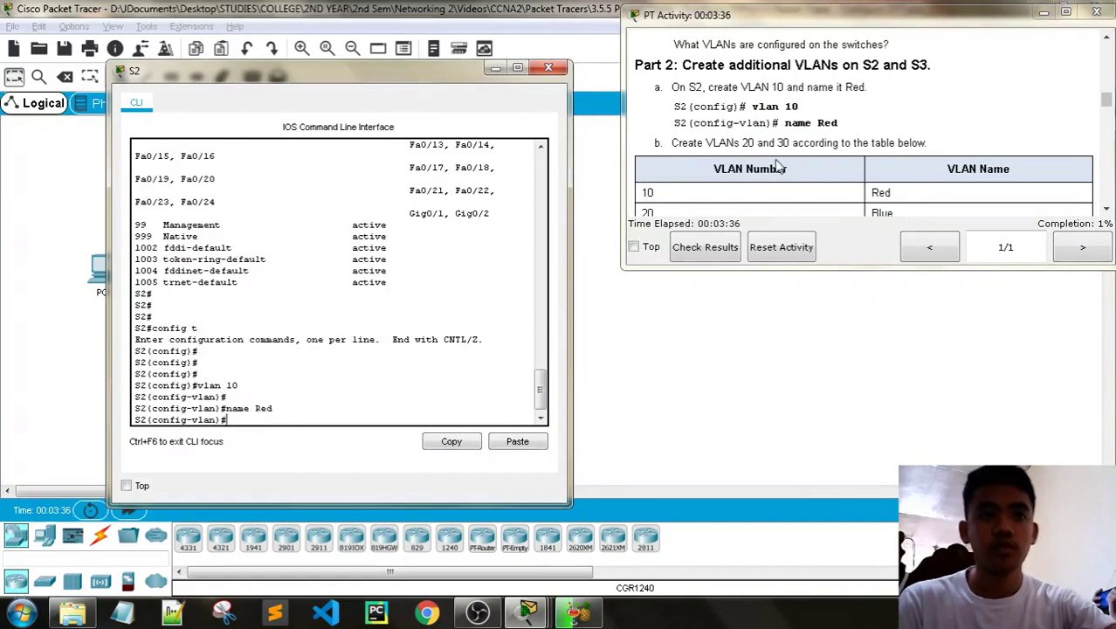
# Check the VLAN table in the instructions, then create VLAN 20 on S2 and name it Blue.
pyautogui.scroll(-1, 790, 142)
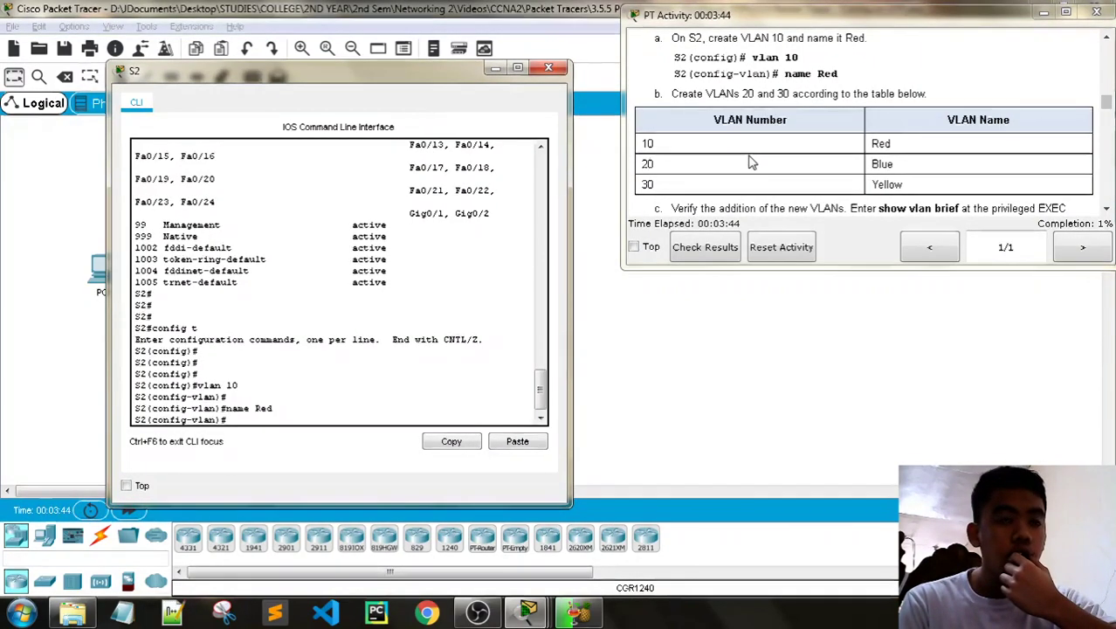
pyautogui.scroll(3, 749, 161)
pyautogui.scroll(-1, 749, 161)
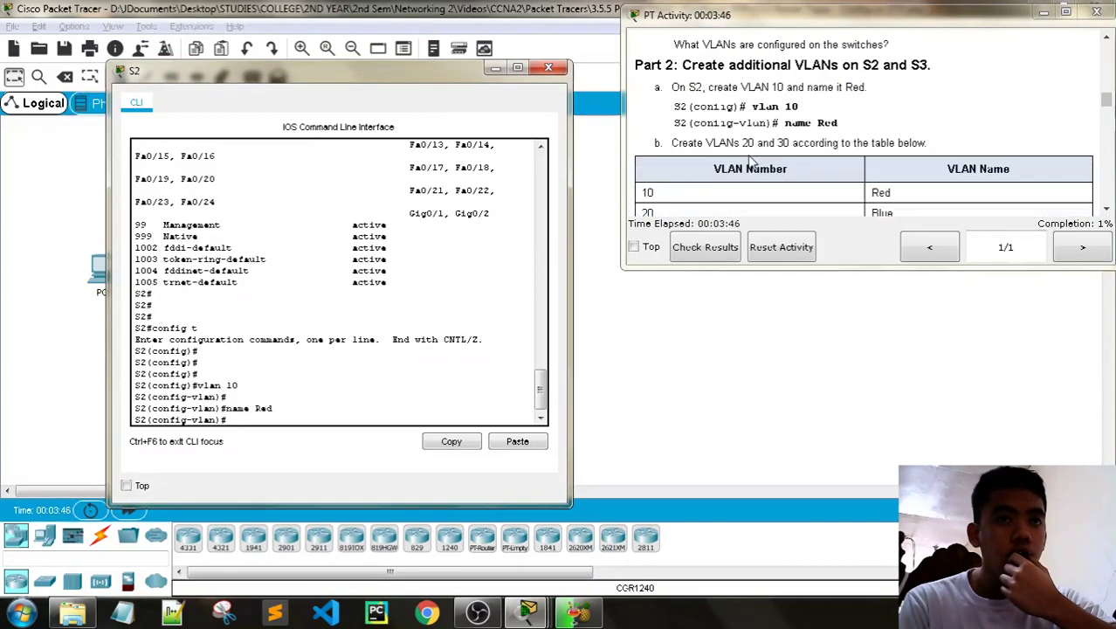
pyautogui.scroll(-1, 749, 162)
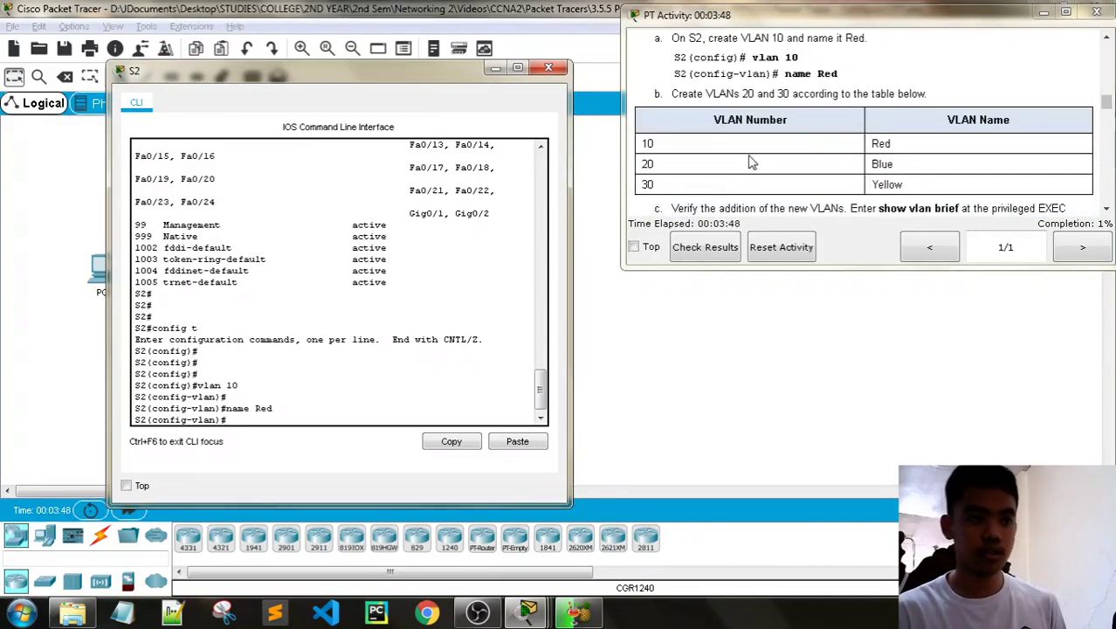
pyautogui.write('vlan ')
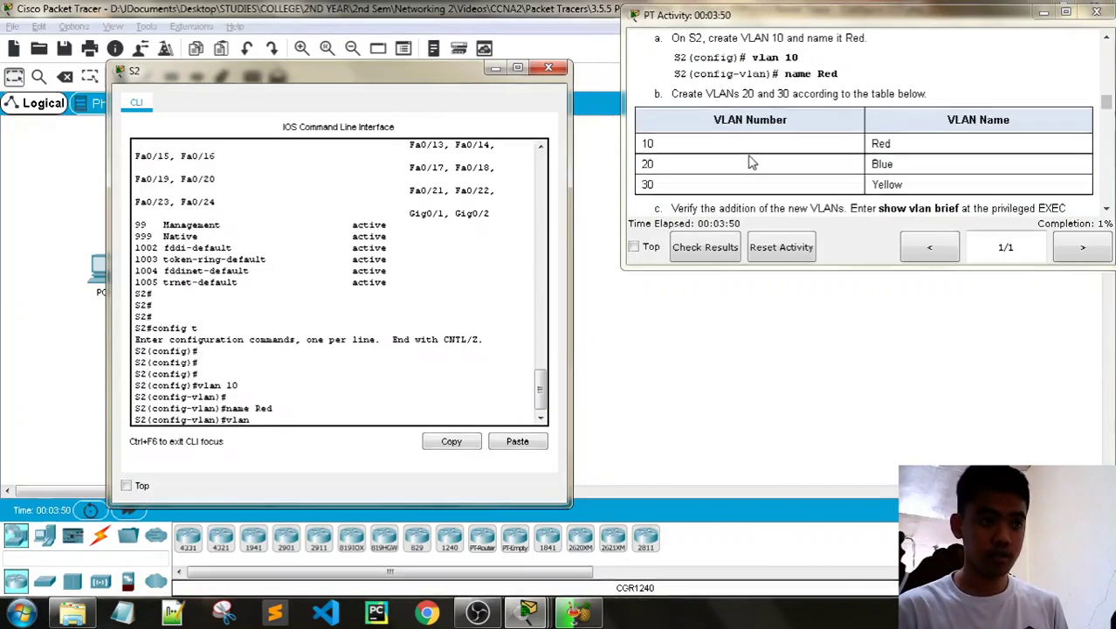
pyautogui.write('20')
pyautogui.press('Return')
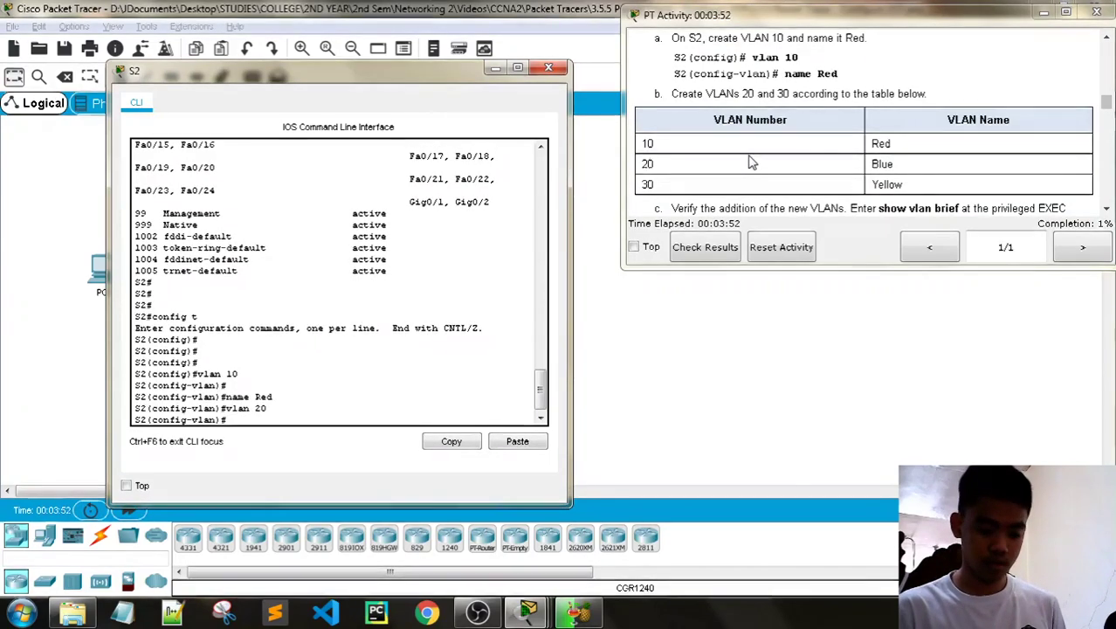
pyautogui.write('name ')
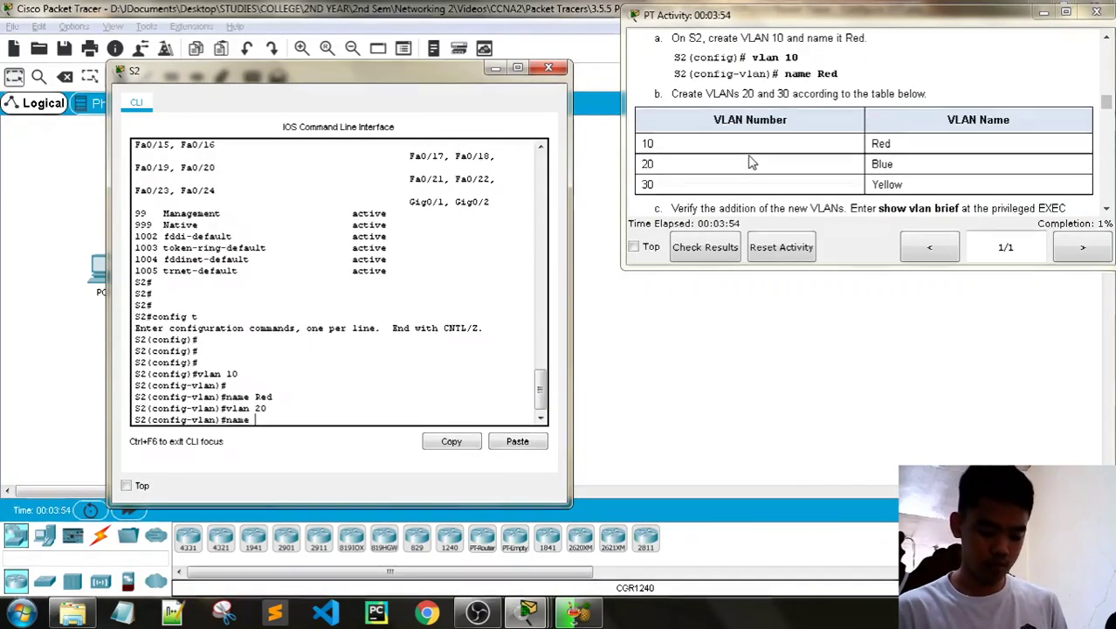
pyautogui.write('Blue')
pyautogui.press('Return')
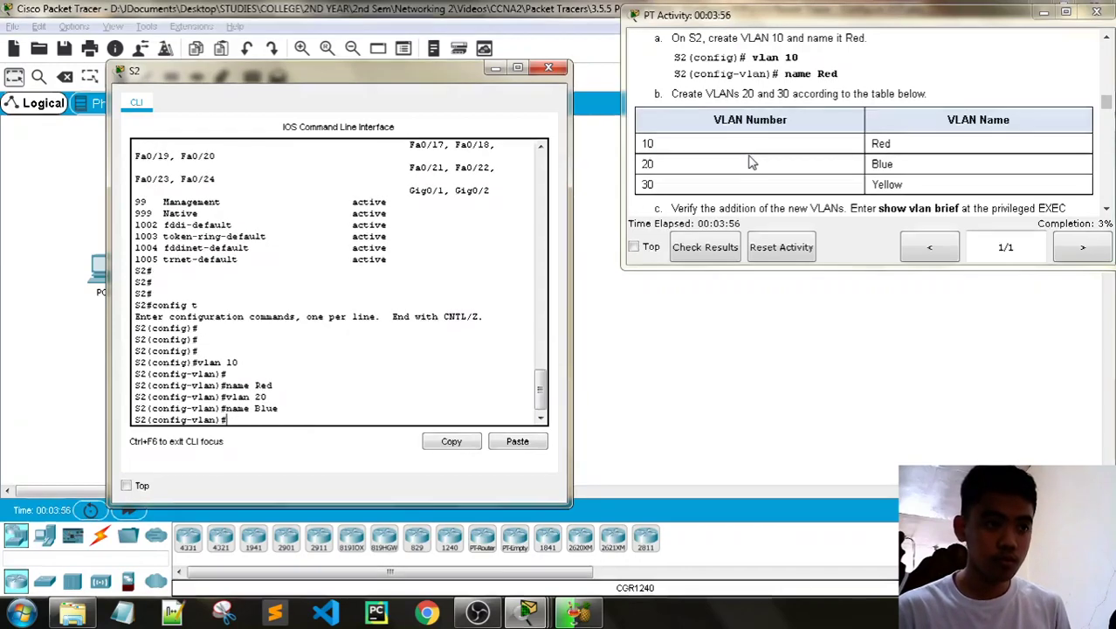
# Create VLAN 30 on S2 and name it Yellow.
pyautogui.write('vlan 3')
pyautogui.write('0')
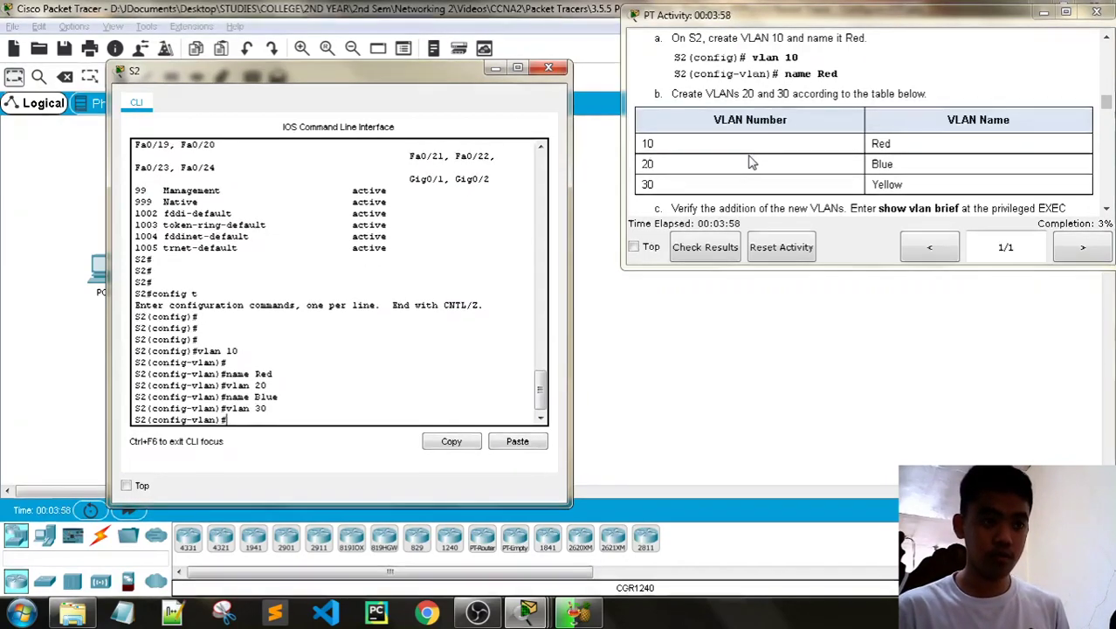
pyautogui.press('Return')
pyautogui.write('name')
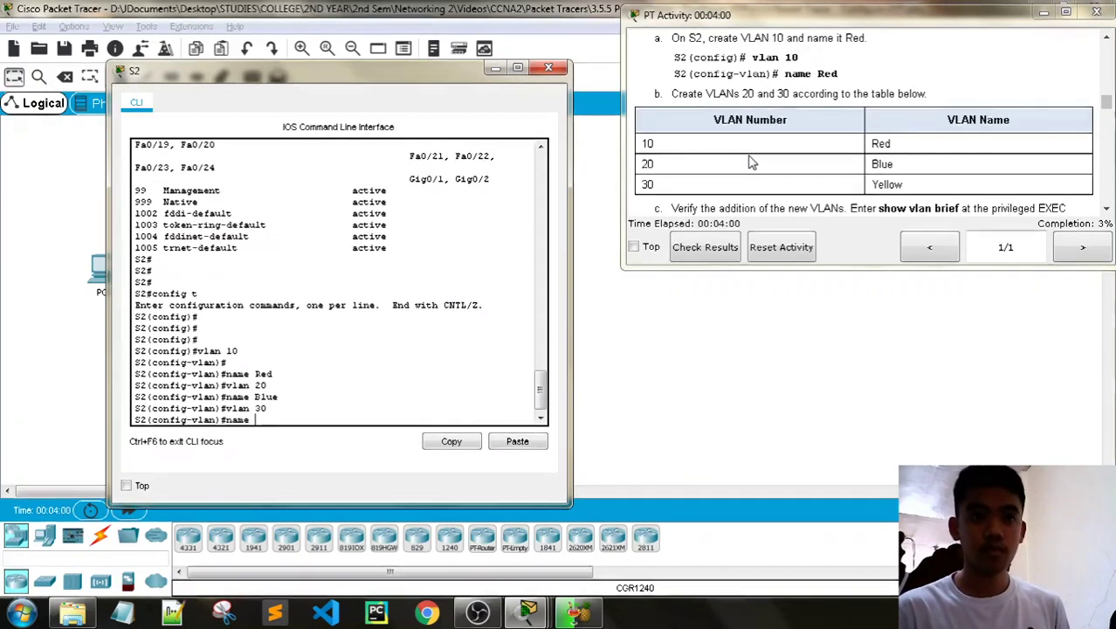
pyautogui.write(' Yellow')
pyautogui.press('Return')
pyautogui.press('Return')
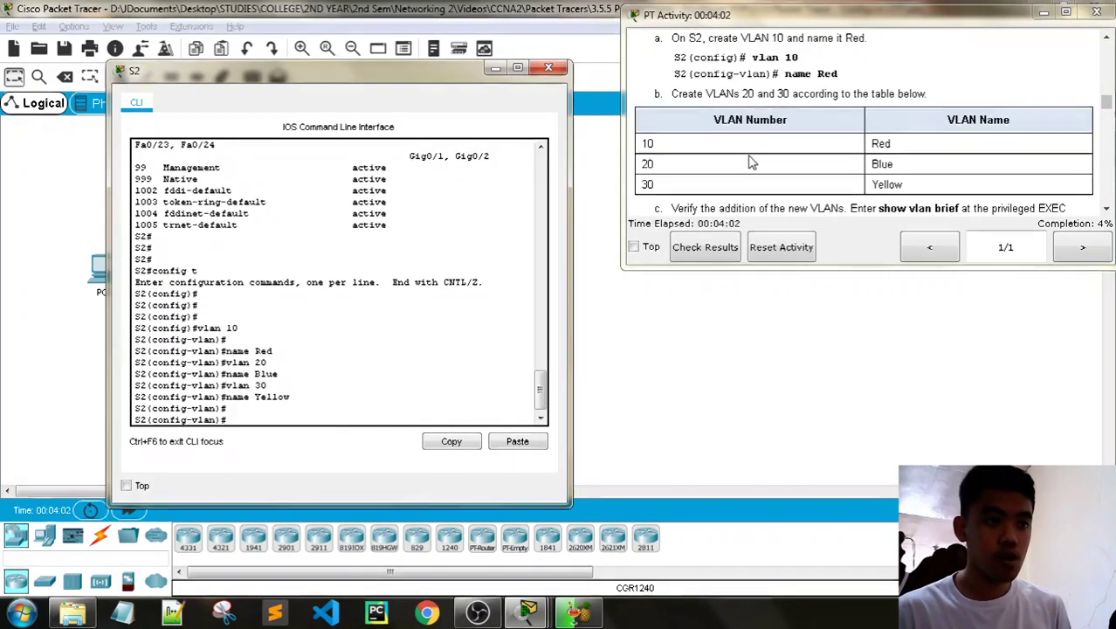
# Close S2's window, open switch S3's command line interface and place it beside the activity instructions.
pyautogui.click(548, 70)
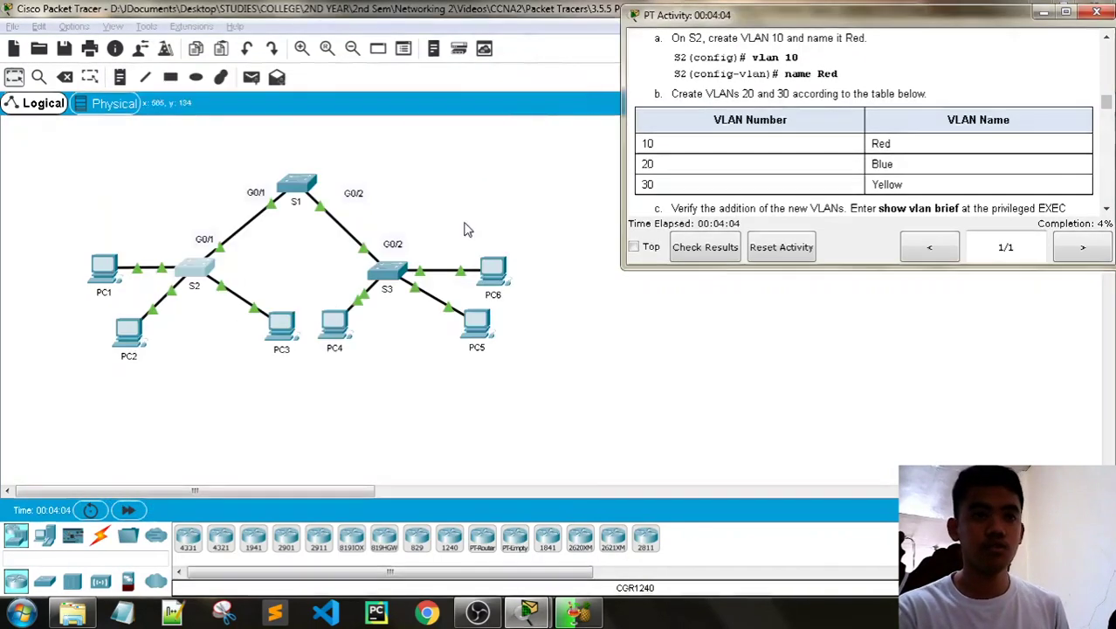
pyautogui.click(433, 249)
pyautogui.click(398, 274)
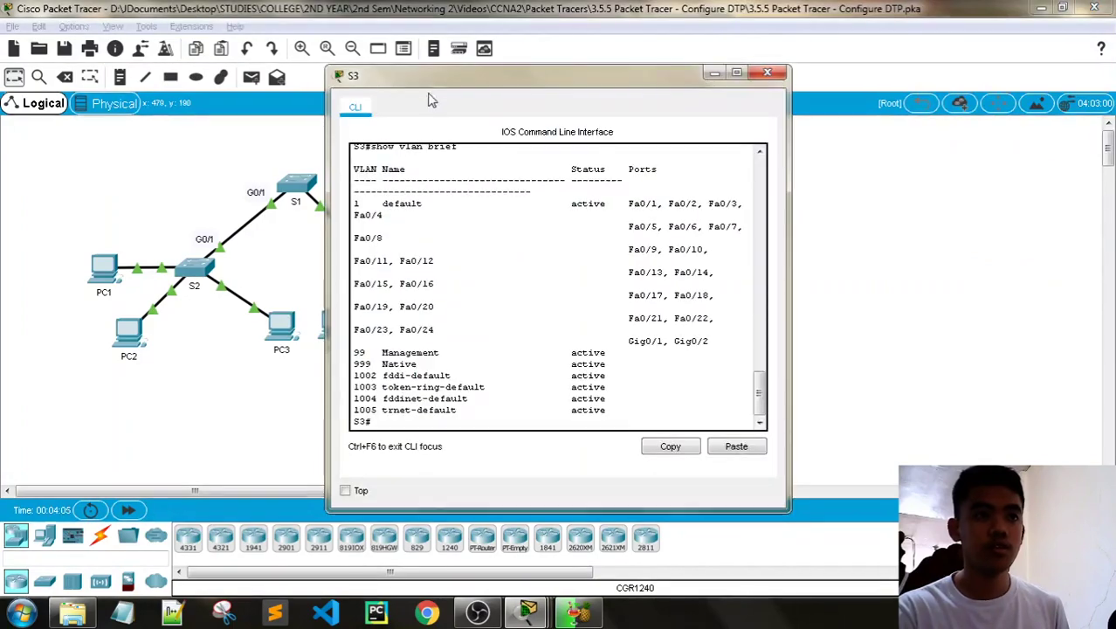
pyautogui.moveTo(429, 80); pyautogui.dragTo(168, 48)
pyautogui.moveTo(521, 598)
pyautogui.click(349, 523)
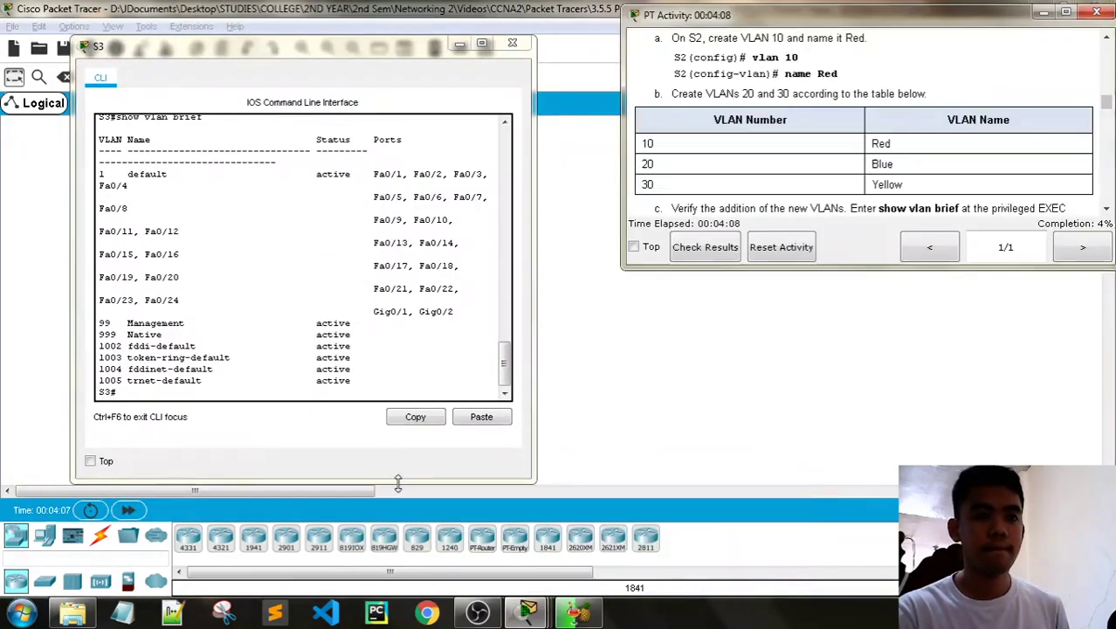
# Enter global configuration mode on S3 with config t.
pyautogui.click(242, 392)
pyautogui.press('Return')
pyautogui.press('Return')
pyautogui.press('Return')
pyautogui.press('Return')
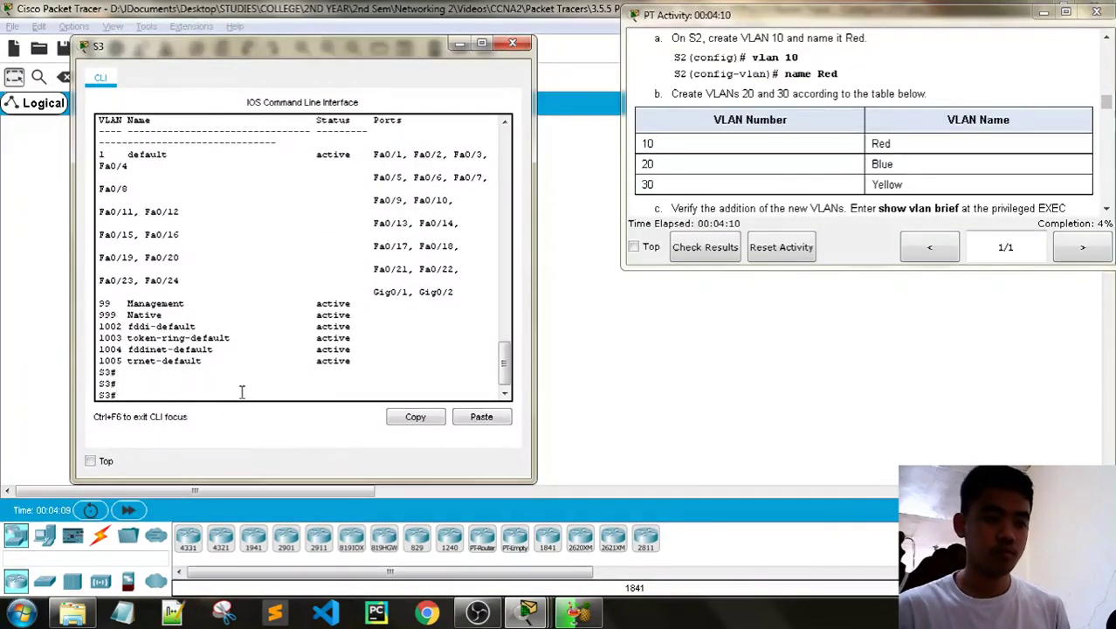
pyautogui.write('config t')
pyautogui.press('Return')
pyautogui.press('Return')
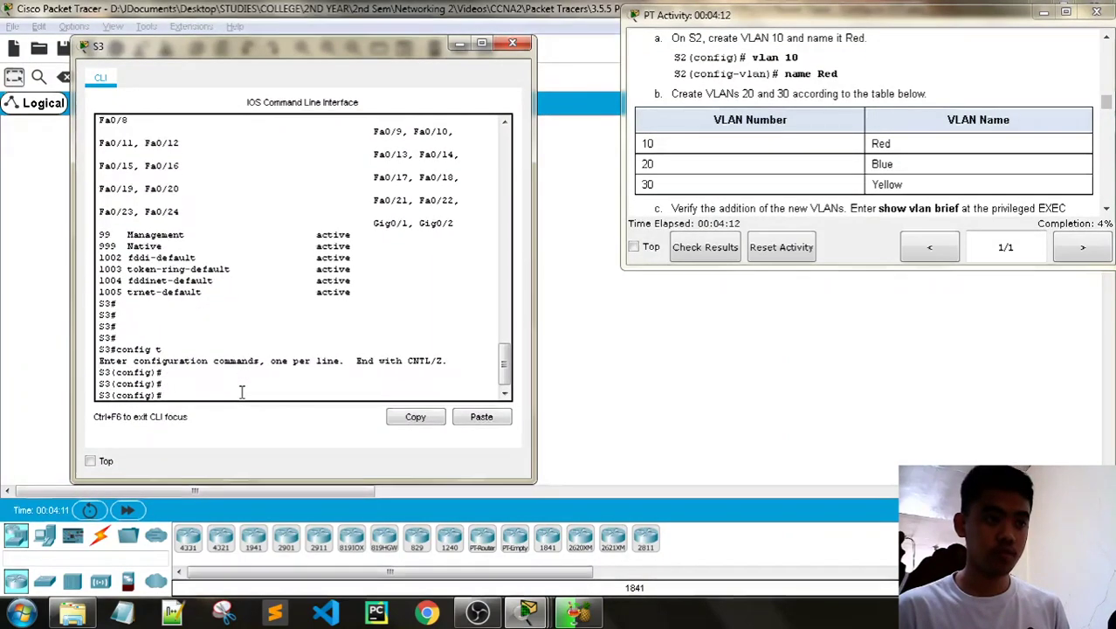
# Create VLAN 10 on S3 and name it Red.
pyautogui.write('vlan 10')
pyautogui.press('Return')
pyautogui.write('name Red')
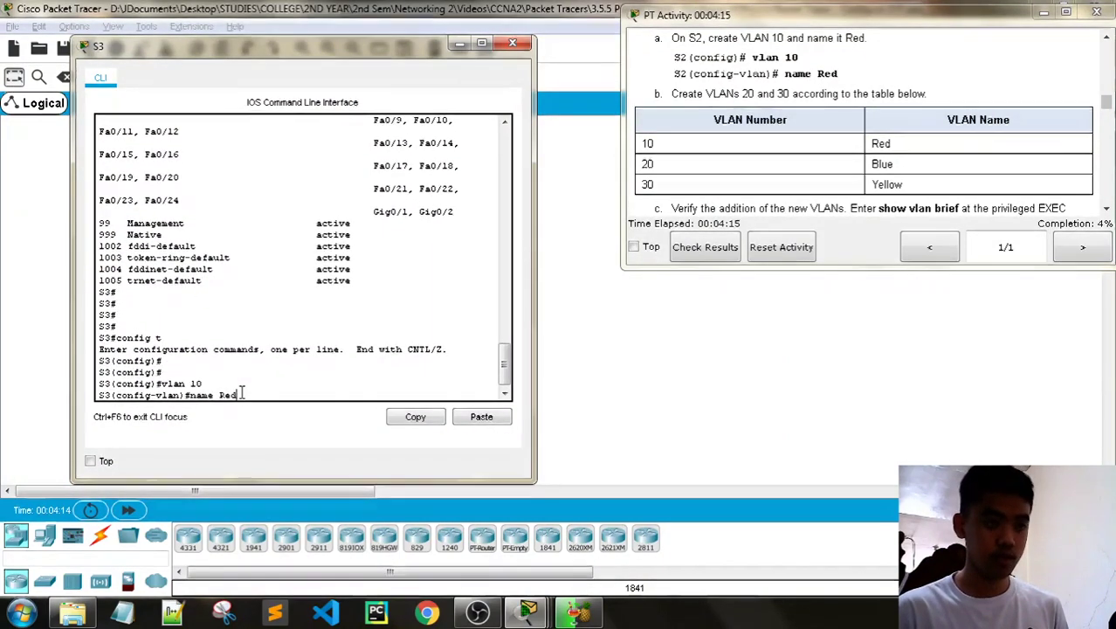
pyautogui.press('Return')
# Create VLAN 20 on S3 and name it Blue.
pyautogui.write('vlan 20')
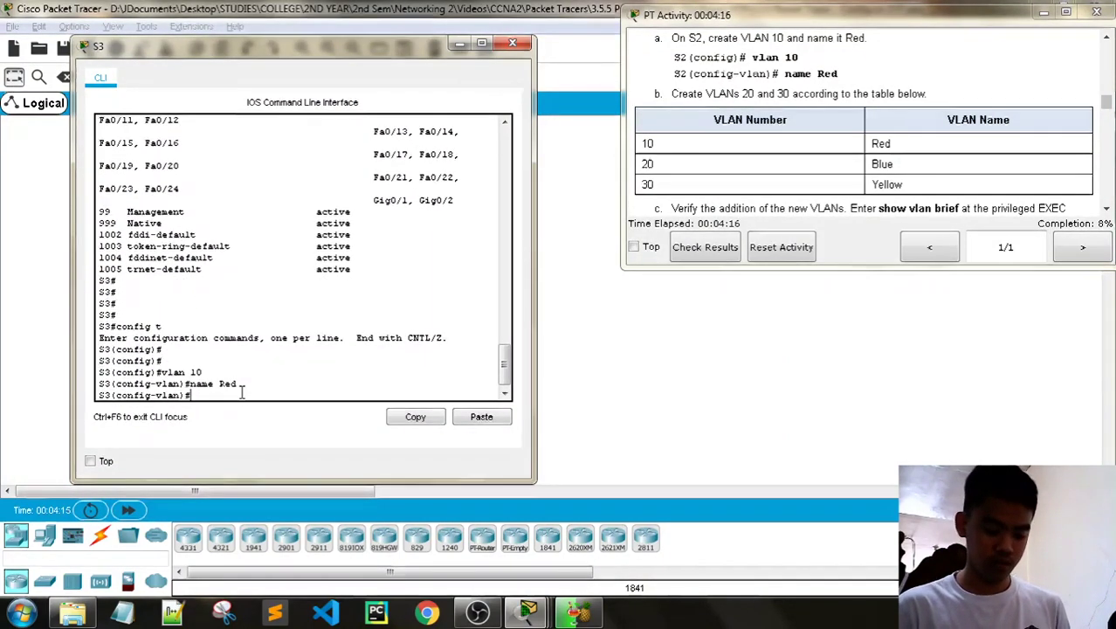
pyautogui.press('Return')
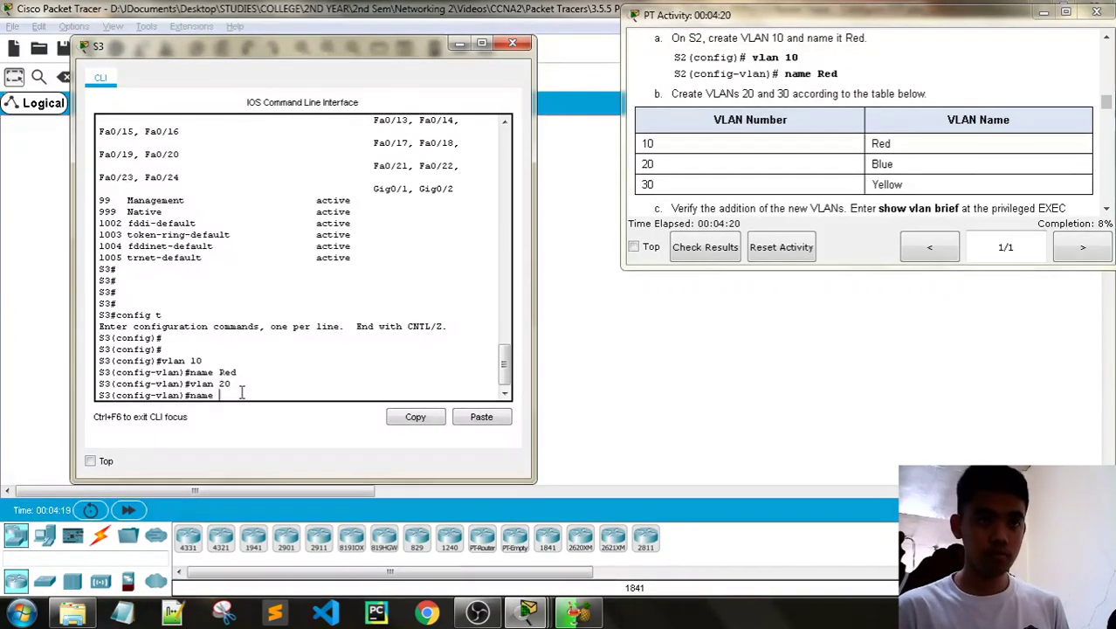
pyautogui.write('name Blue')
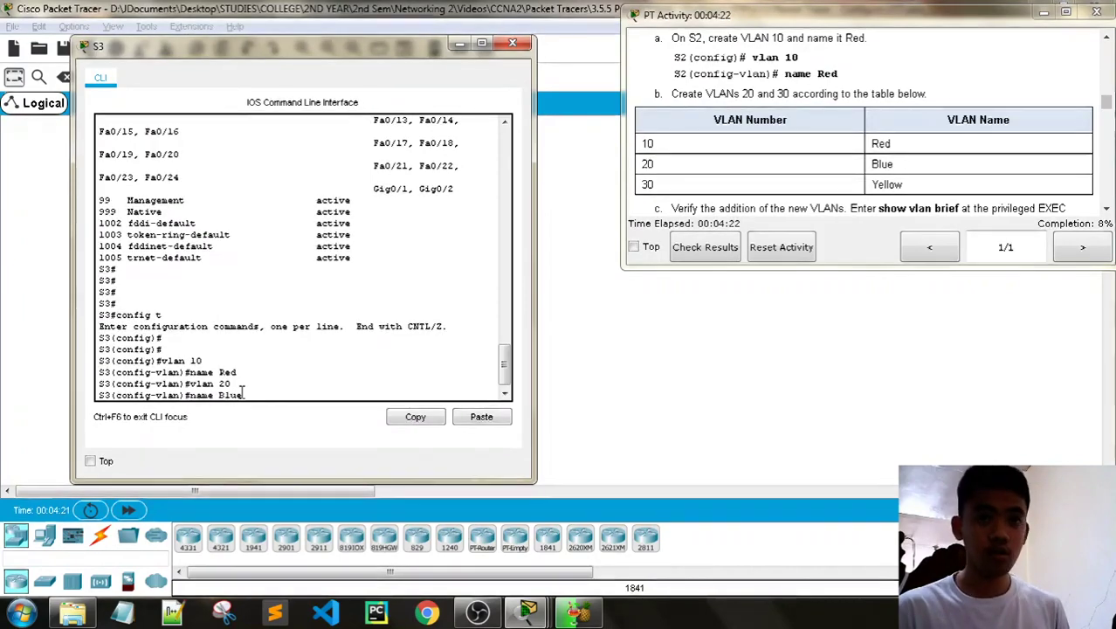
pyautogui.press('Return')
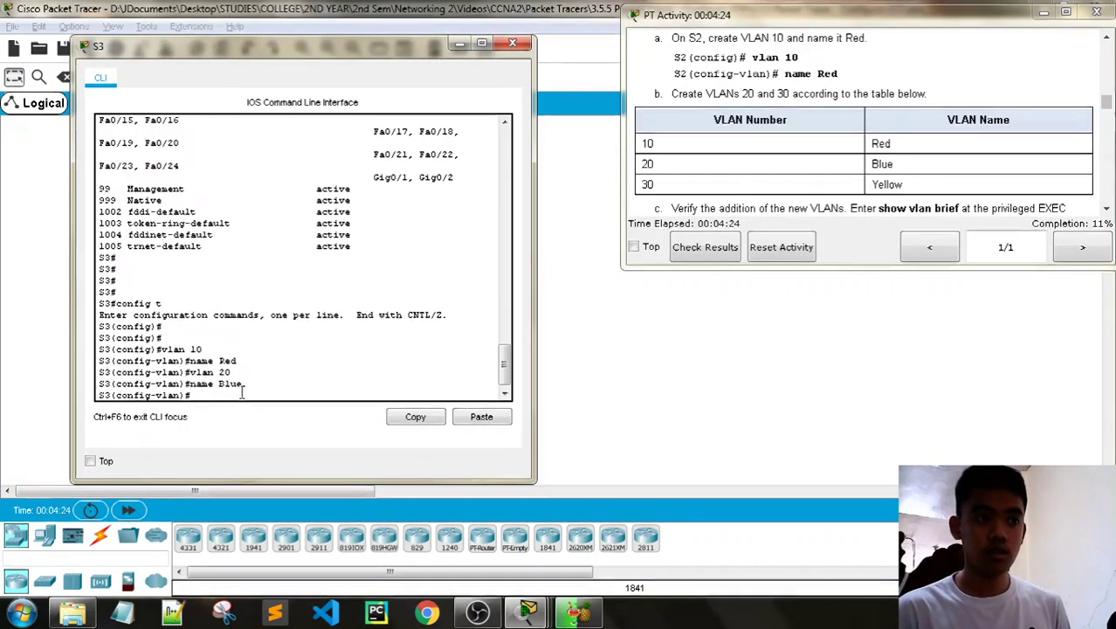
# Create VLAN 30 on S3 and name it Yellow.
pyautogui.write('vlan ')
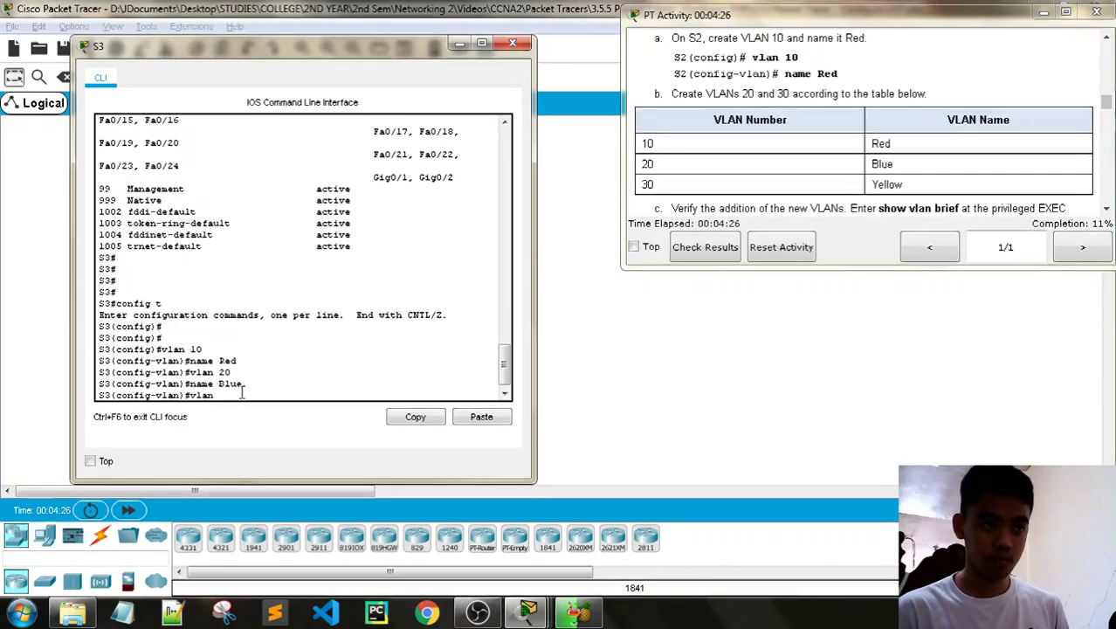
pyautogui.write('30')
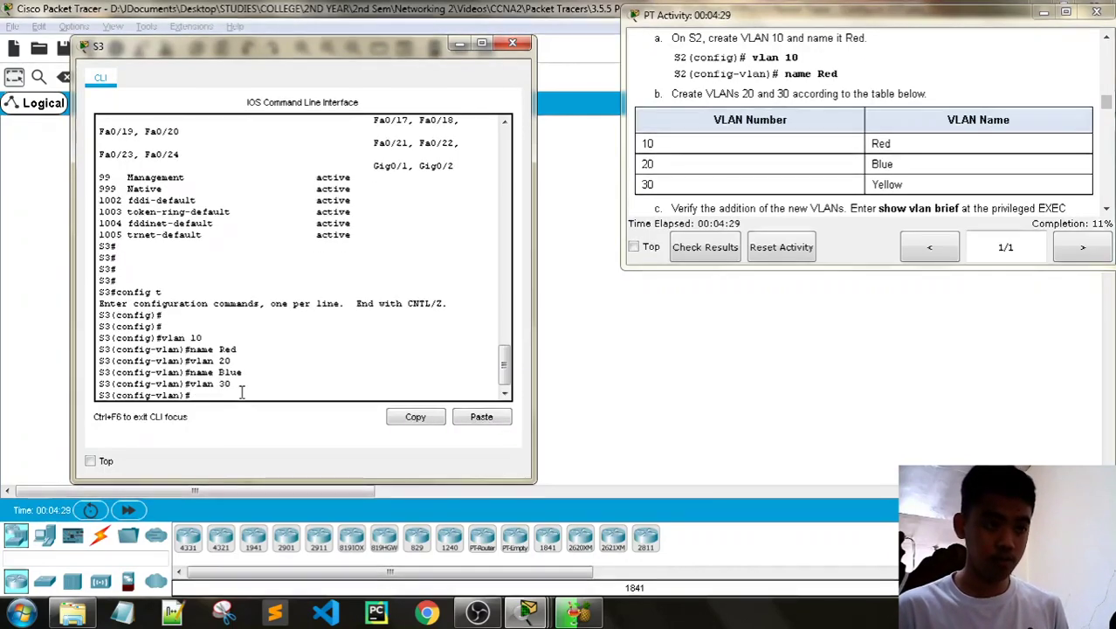
pyautogui.press('Return')
pyautogui.write('Name')
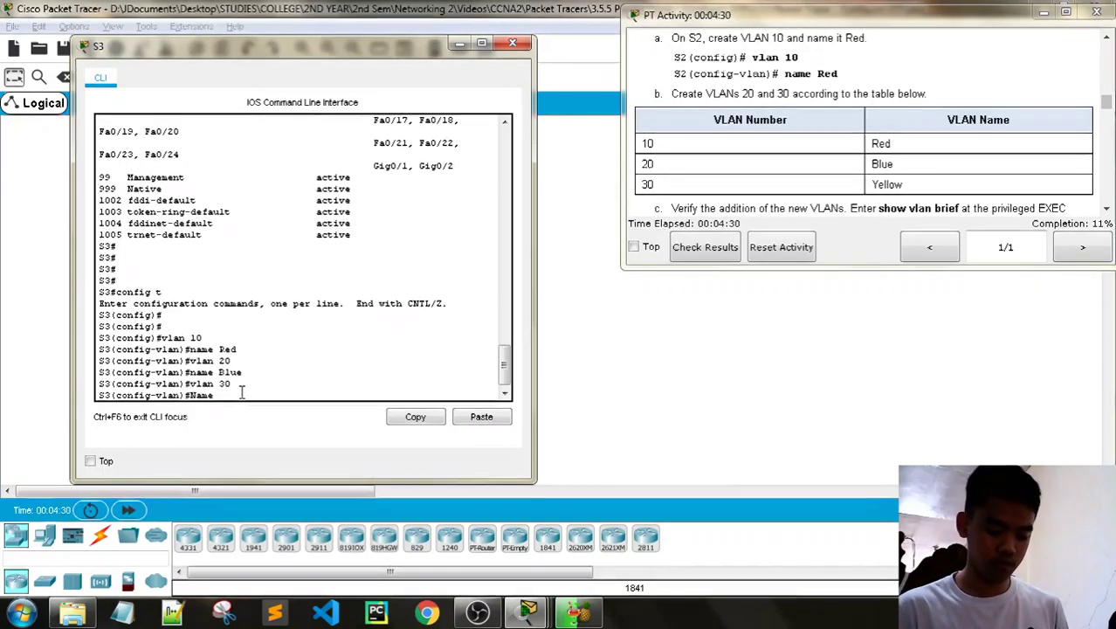
pyautogui.write(' Yellow')
pyautogui.press('Return')
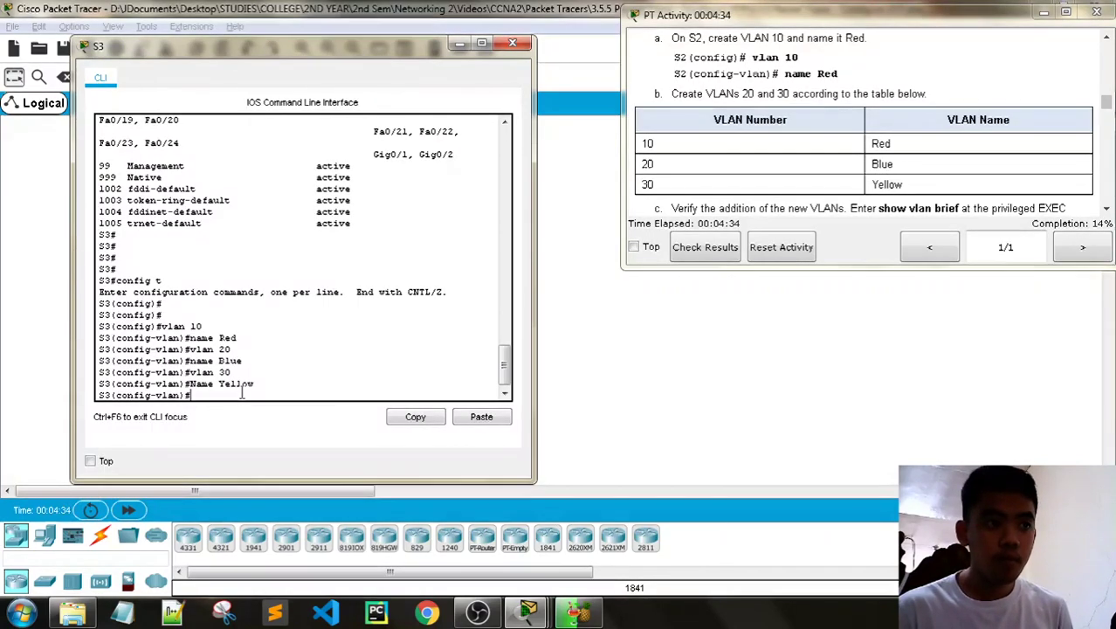
pyautogui.write('name Yellow')
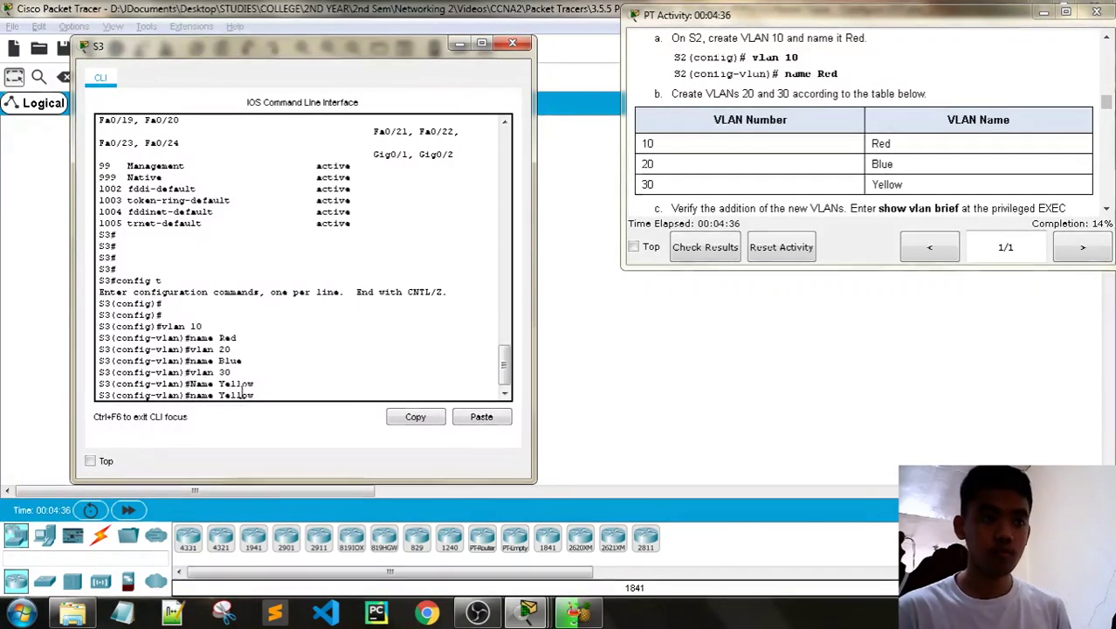
pyautogui.press('Return')
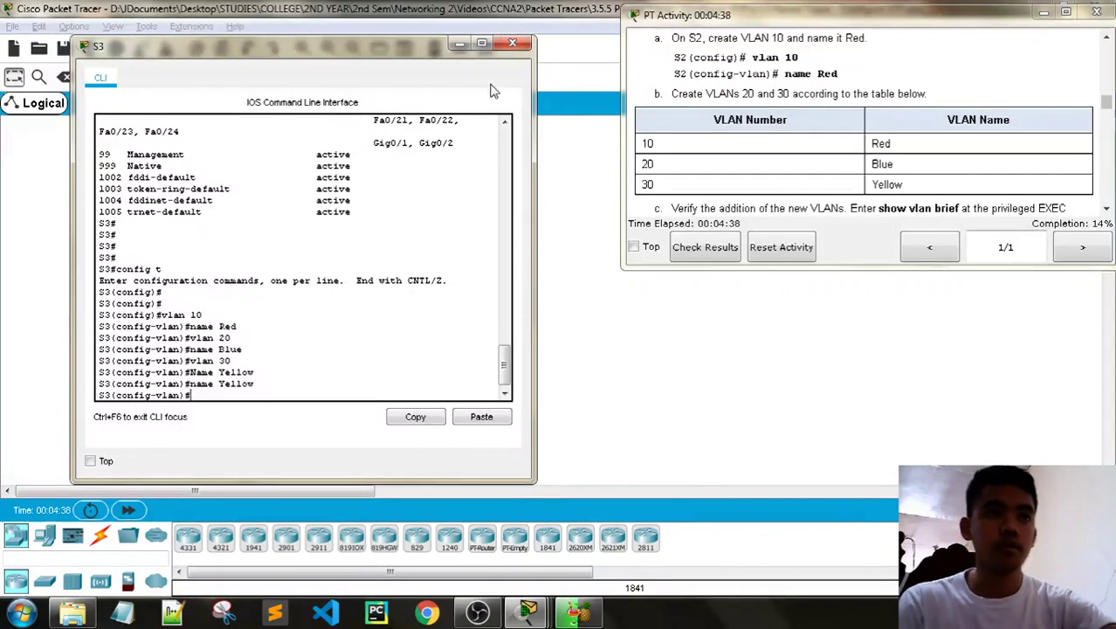
# Switch from S3 to S2's command line interface and list its VLANs with show vlan brief from privileged EXEC mode.
pyautogui.click(512, 43)
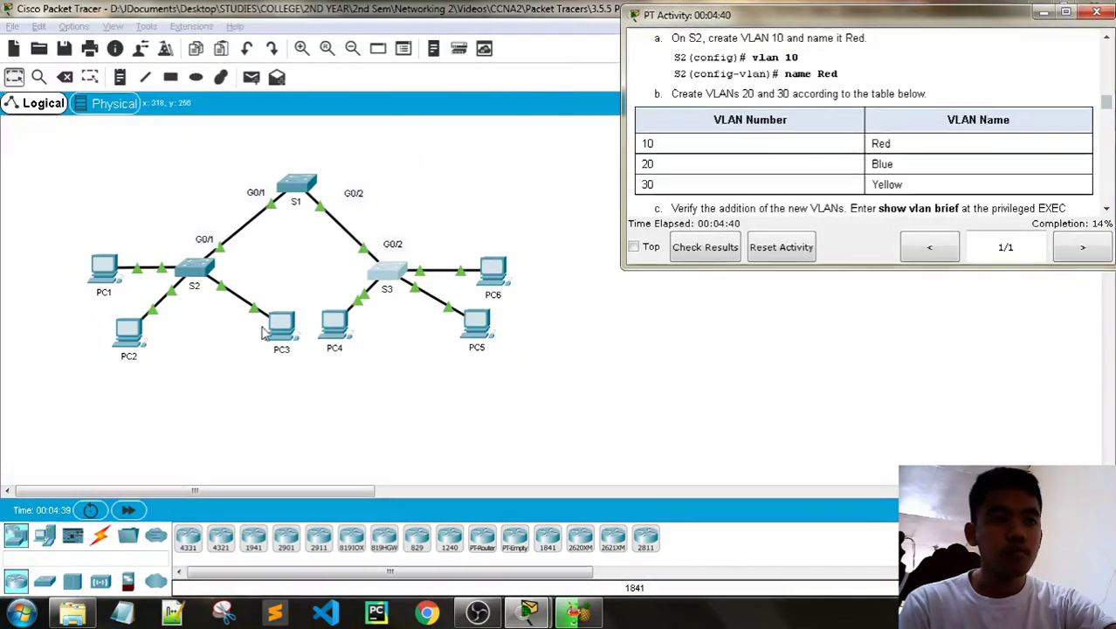
pyautogui.click(193, 269)
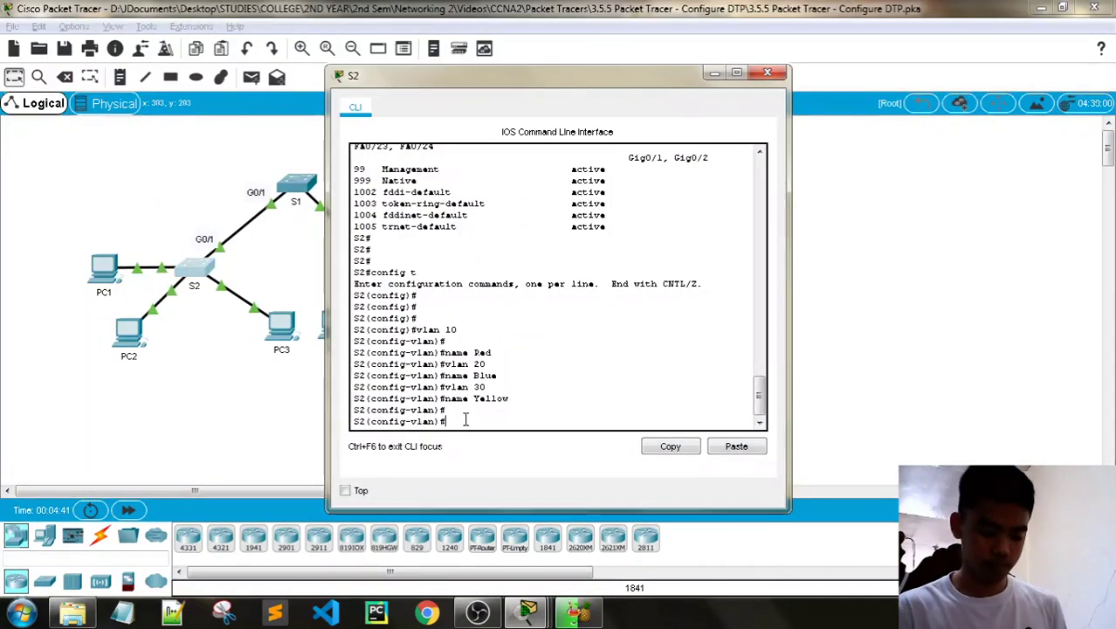
pyautogui.write('end')
pyautogui.press('Return')
pyautogui.press('Return')
pyautogui.write('show v')
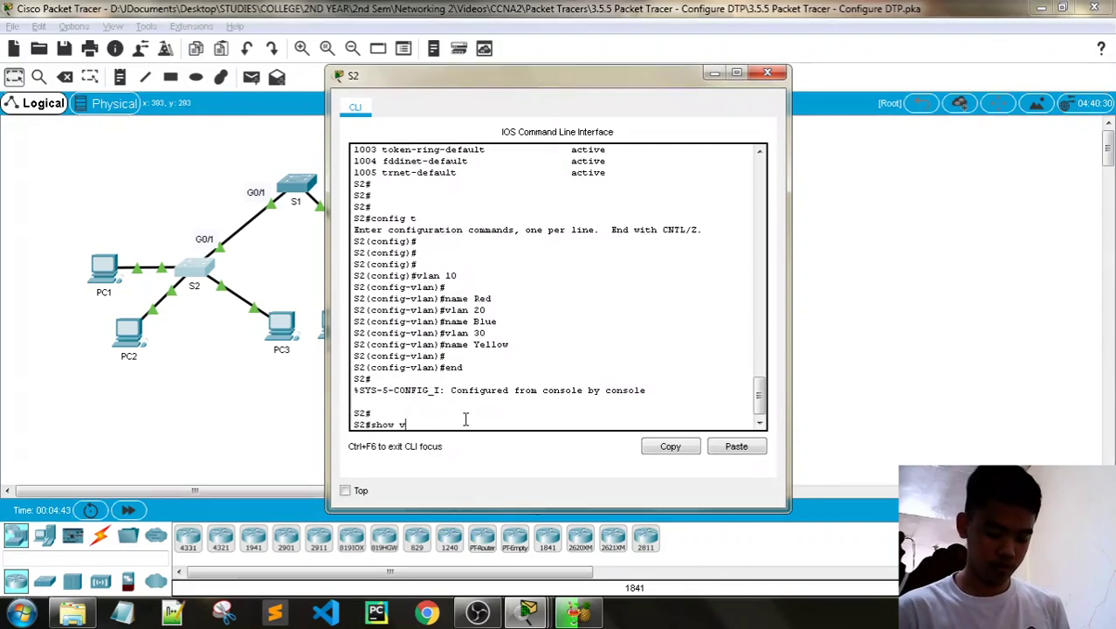
pyautogui.write('lan brief')
pyautogui.press('Return')
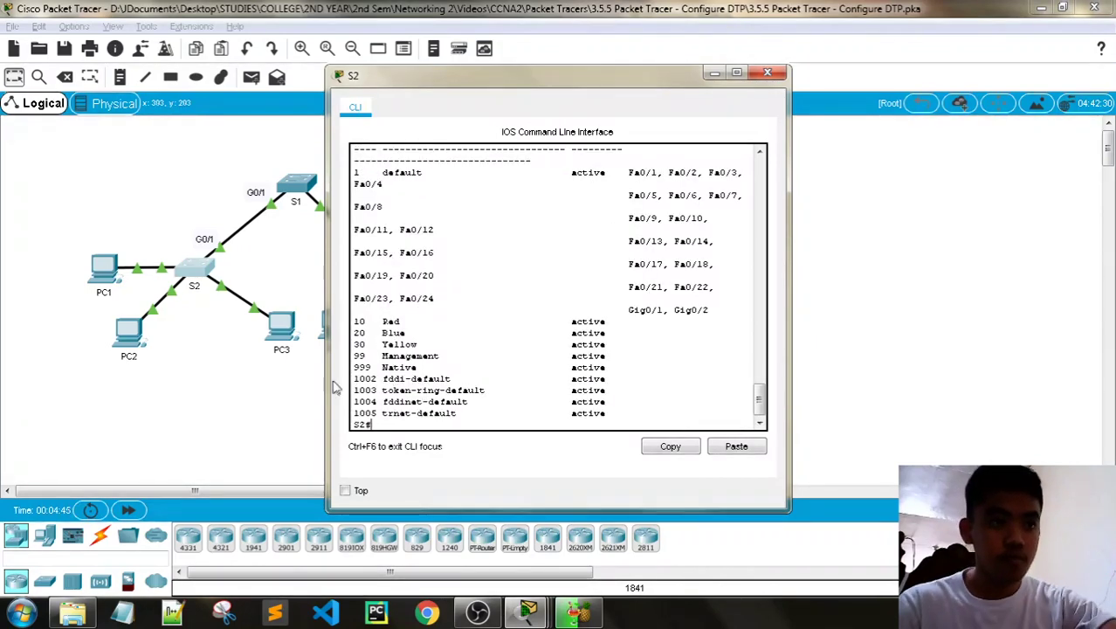
pyautogui.click(767, 71)
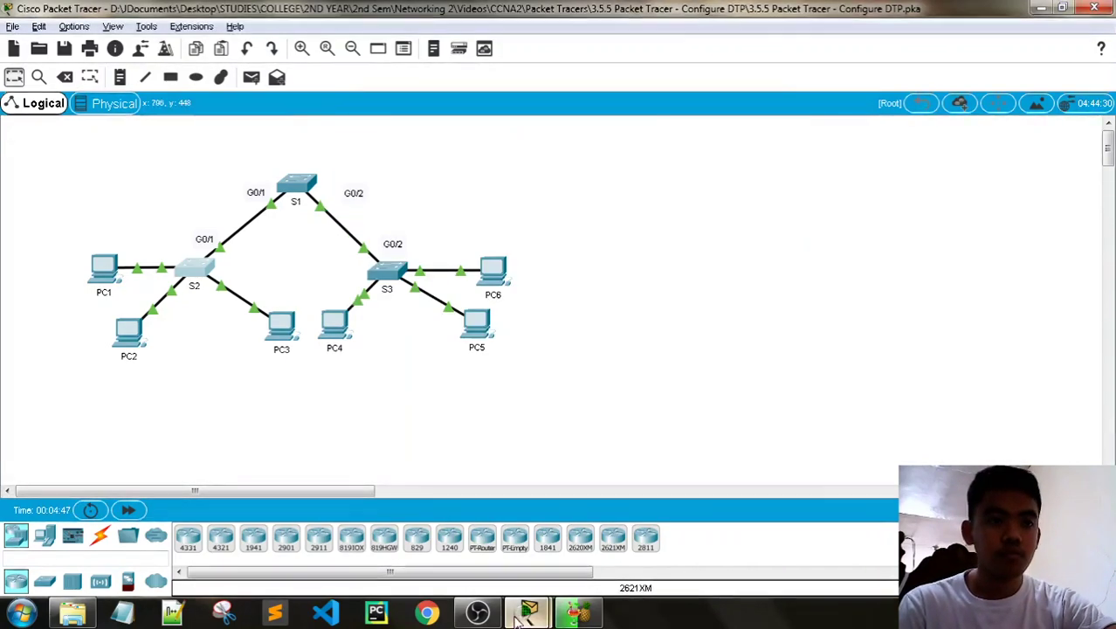
# Bring up the activity instructions and read steps c and d on verifying the new VLANs and repeating them on S3.
pyautogui.moveTo(529, 611)
pyautogui.click(472, 559)
pyautogui.scroll(-3, 821, 183)
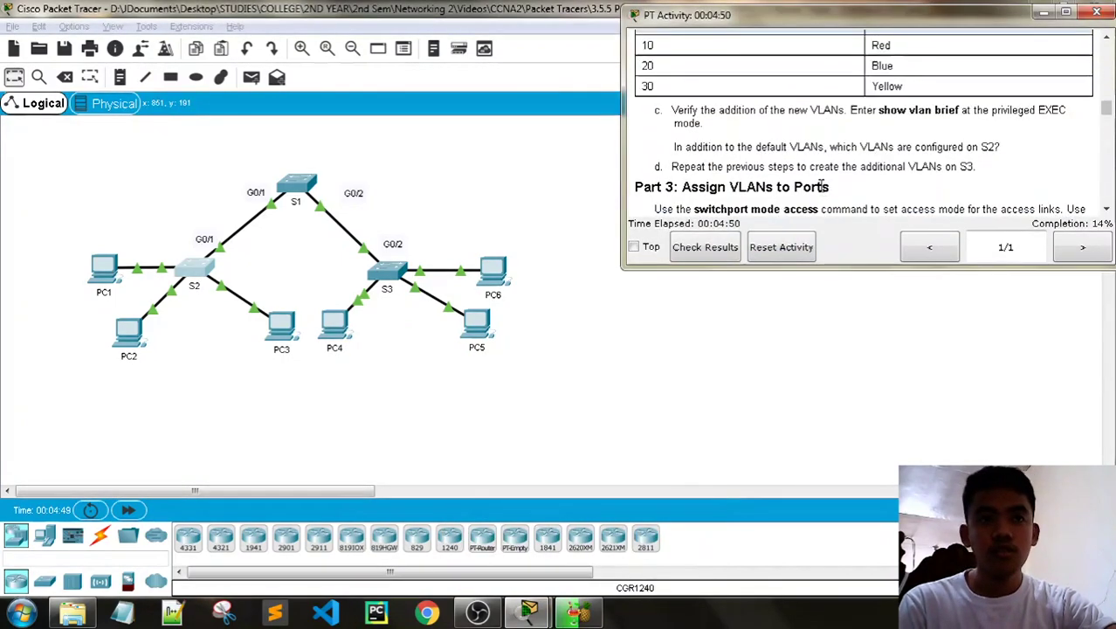
pyautogui.scroll(2, 827, 150)
pyautogui.scroll(-2, 890, 147)
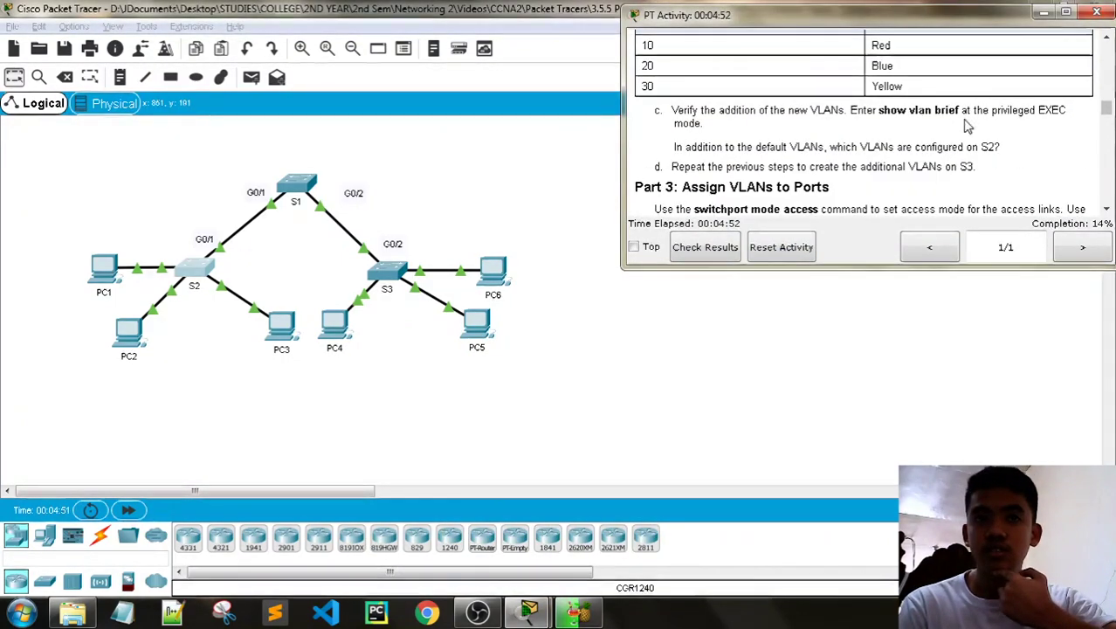
# Open S3's command line interface, return to privileged EXEC mode and list its VLANs with show vlan brief.
pyautogui.click(408, 274)
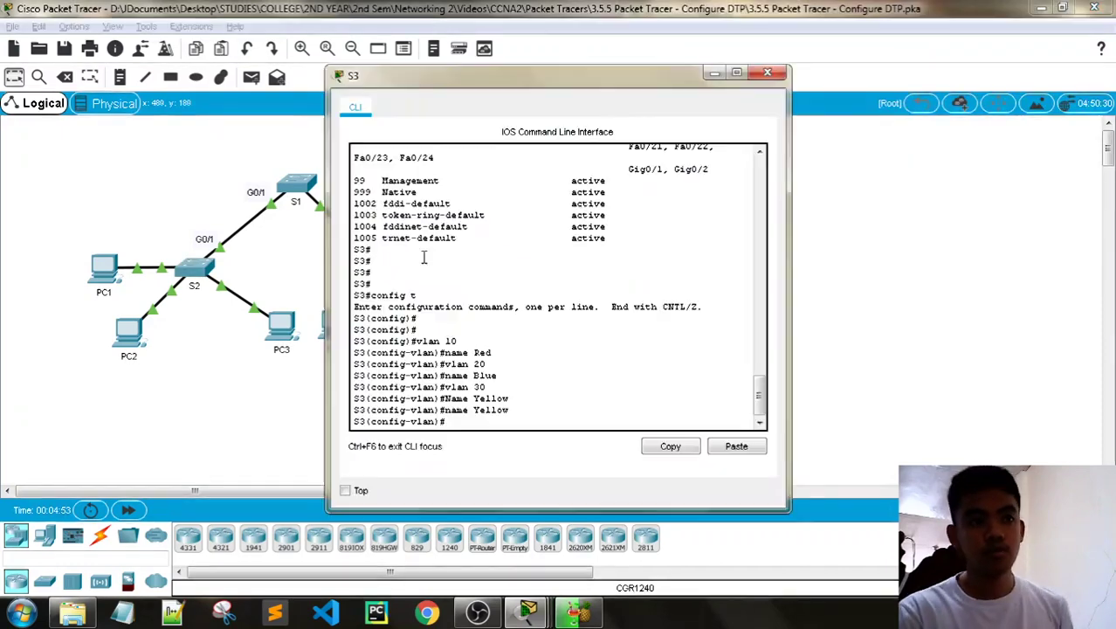
pyautogui.write('end')
pyautogui.press('Return')
pyautogui.press('Return')
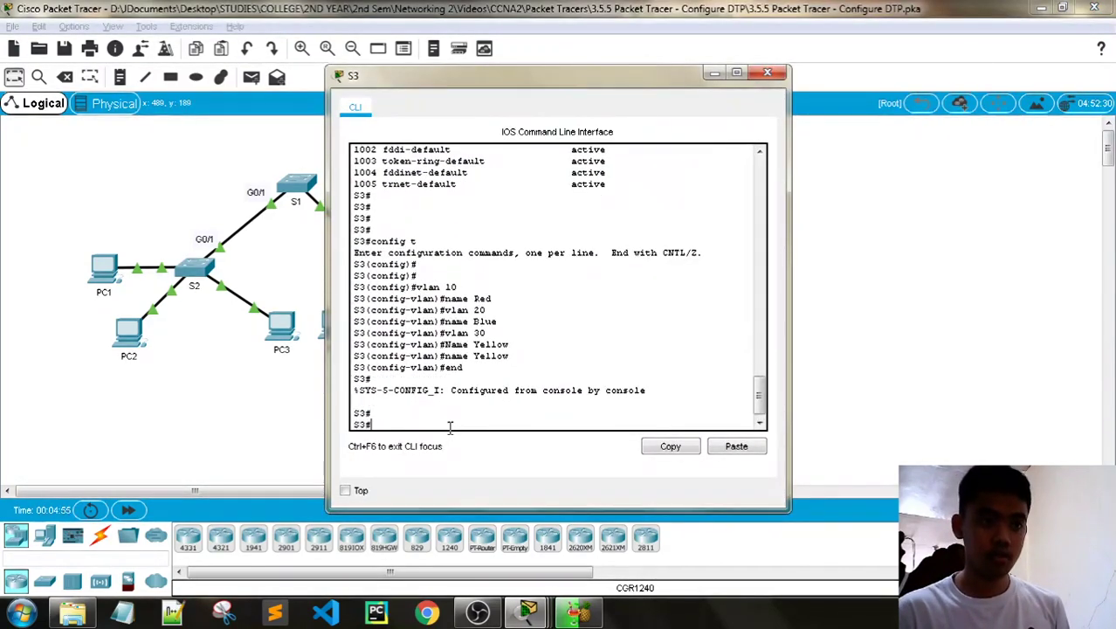
pyautogui.write('show v')
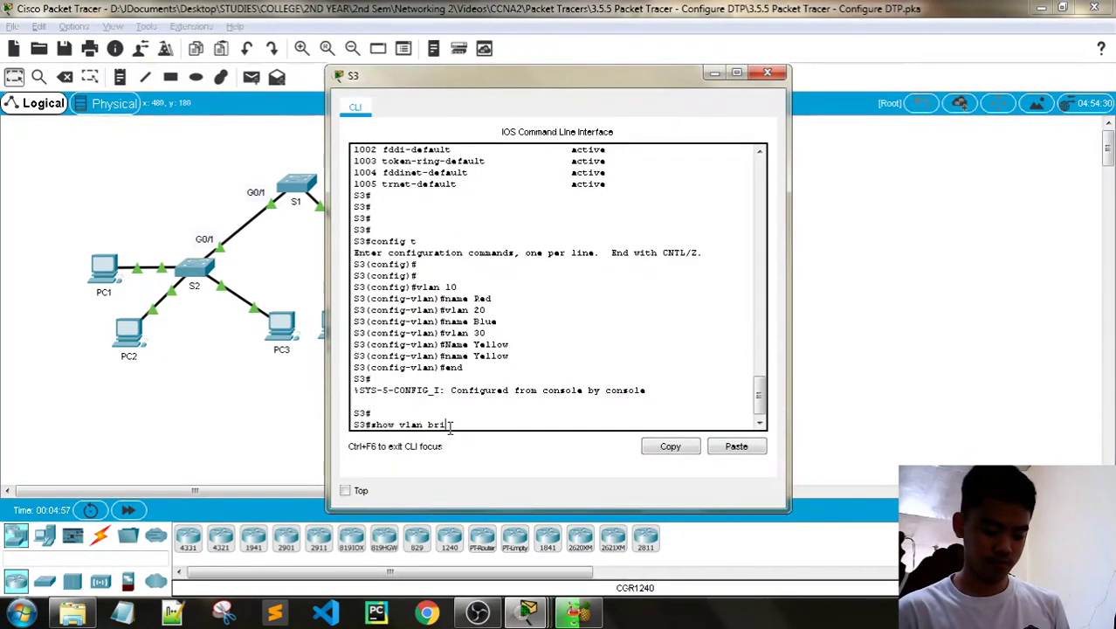
pyautogui.write('lan bri')
pyautogui.press('Return')
pyautogui.press('Return')
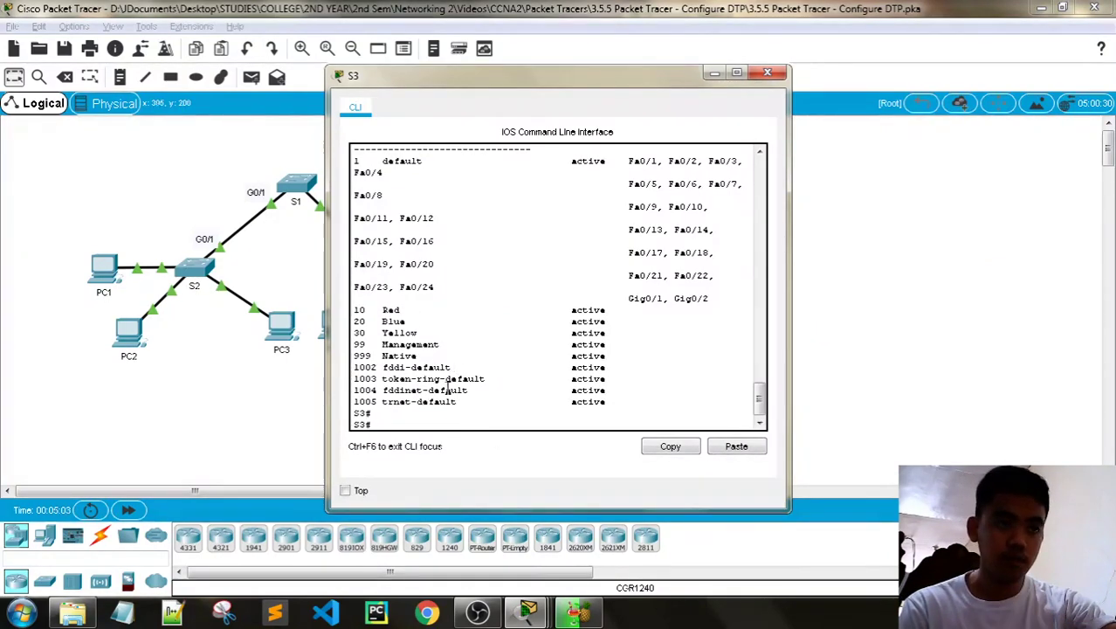
# Place the activity instructions beside S3's window and read the Part 3 table of port ranges and VLAN assignments.
pyautogui.moveTo(375, 612)
pyautogui.click(371, 552)
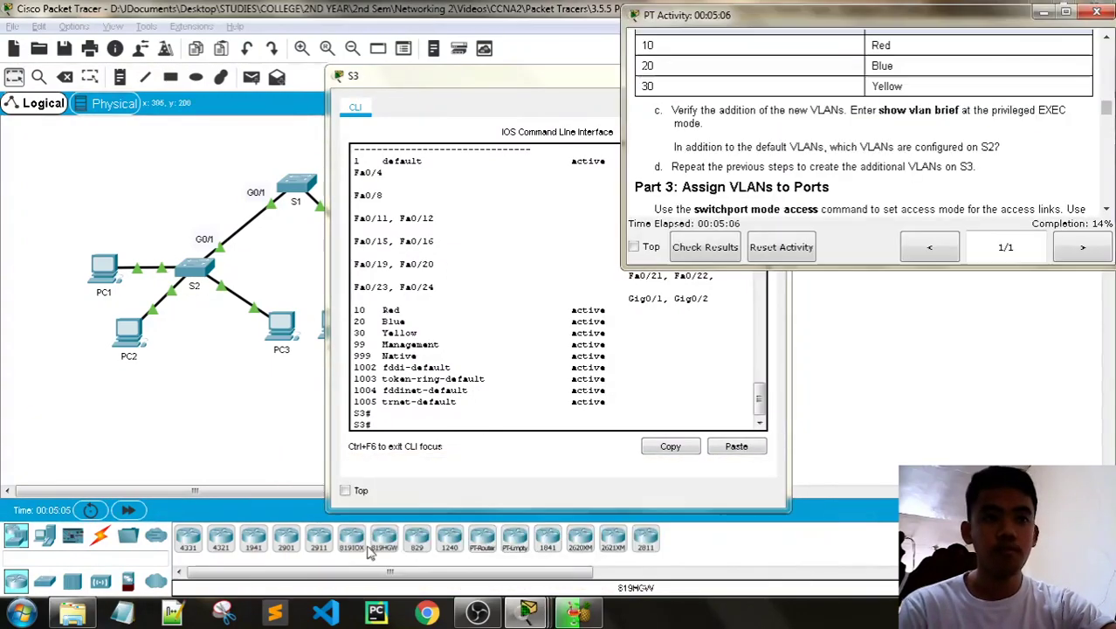
pyautogui.moveTo(468, 77); pyautogui.dragTo(297, 77)
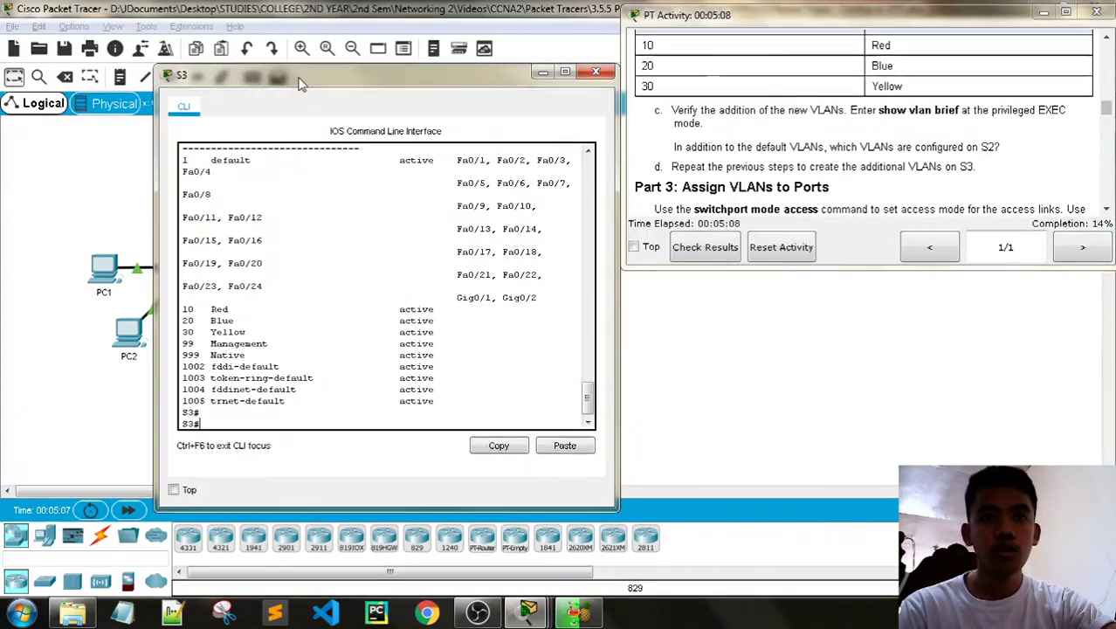
pyautogui.scroll(-3, 888, 138)
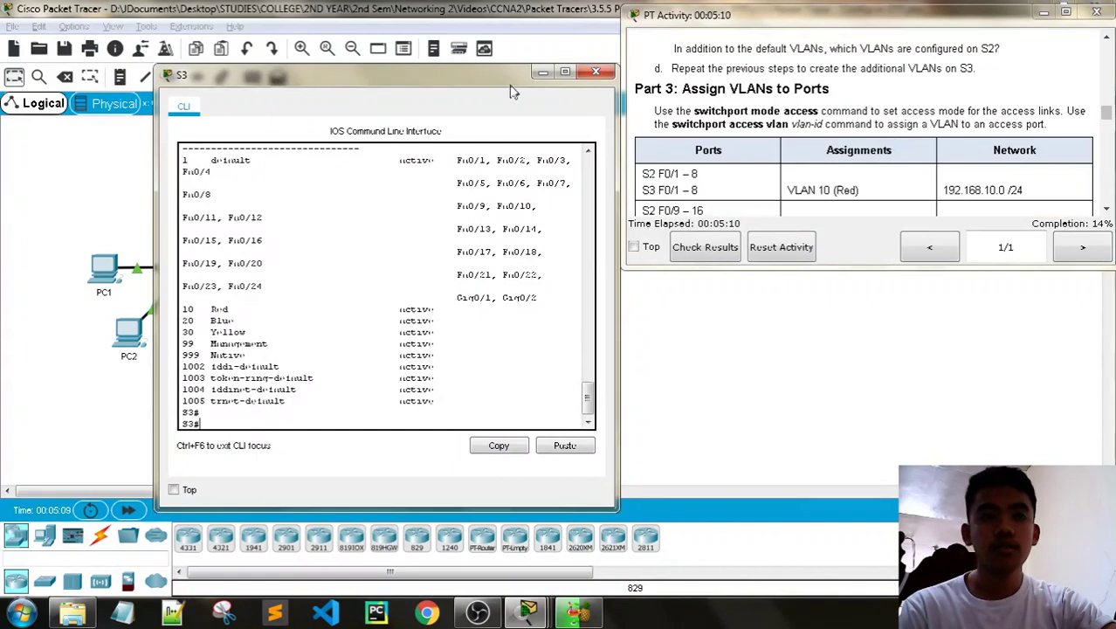
pyautogui.moveTo(495, 76); pyautogui.dragTo(429, 51)
pyautogui.scroll(-2, 851, 102)
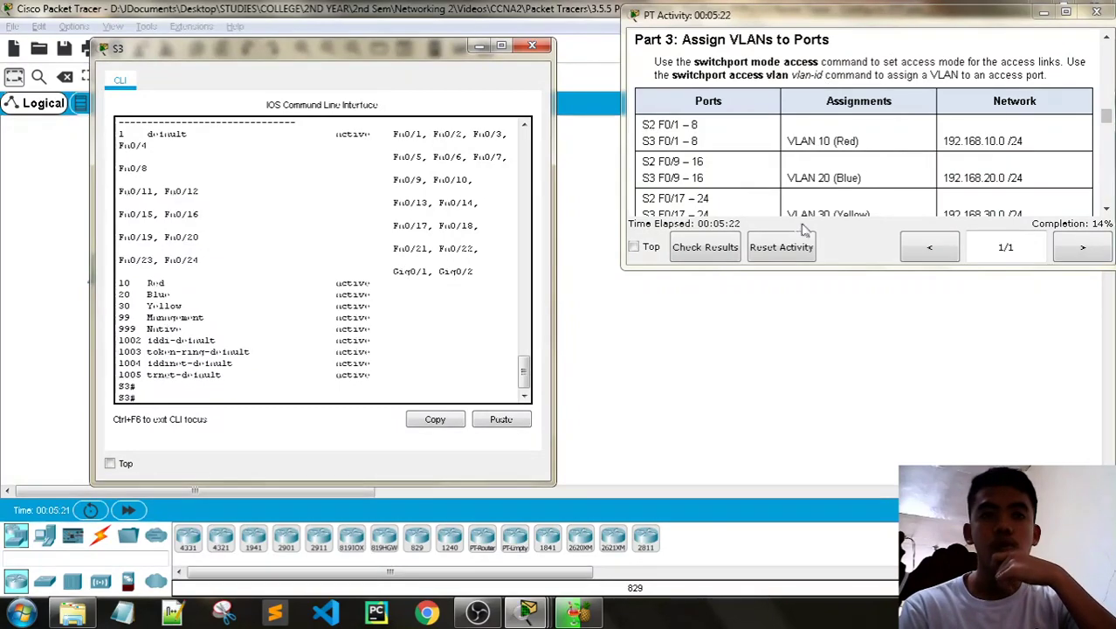
pyautogui.moveTo(622, 113); pyautogui.dragTo(557, 129)
pyautogui.moveTo(380, 70); pyautogui.dragTo(341, 64)
pyautogui.scroll(-2, 819, 155)
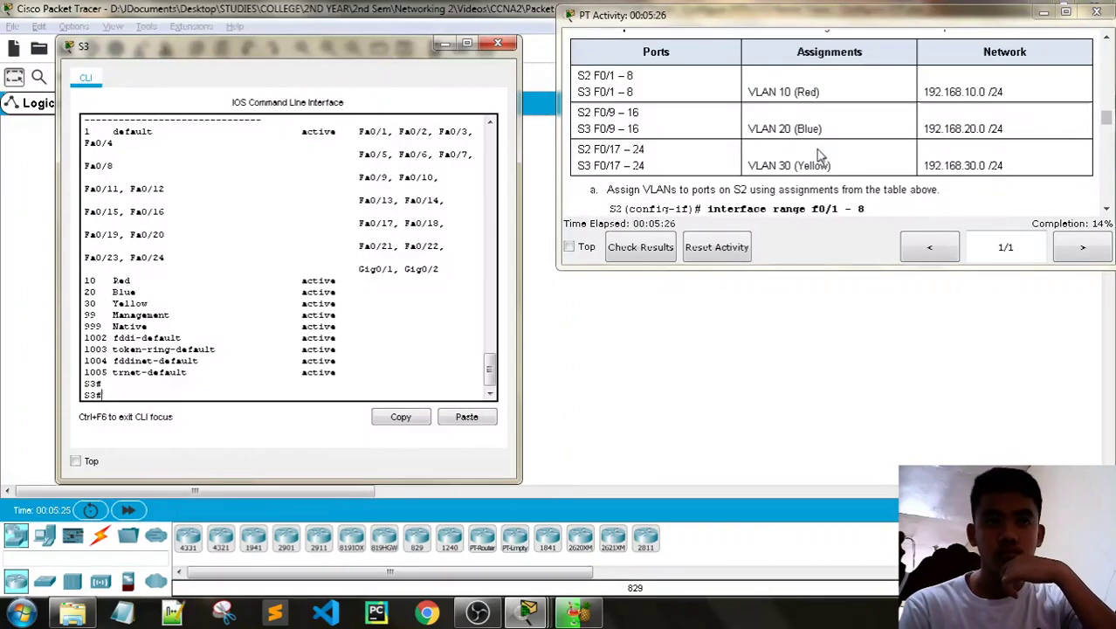
pyautogui.scroll(2, 812, 151)
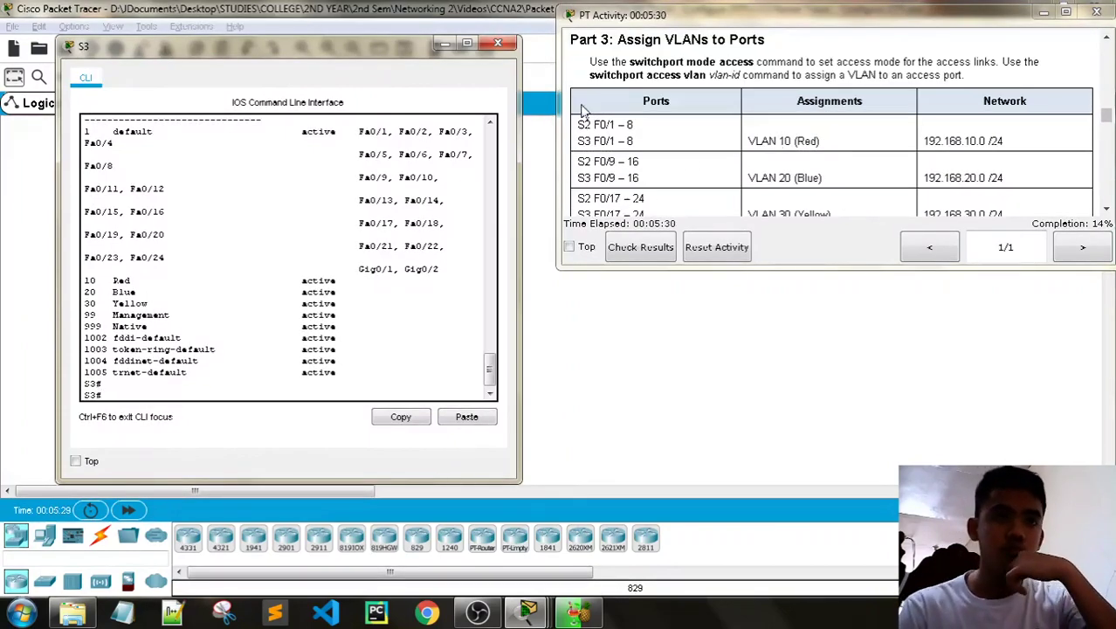
# Close S3's window, open switch S2's command line interface and enter global configuration mode with config t.
pyautogui.click(497, 42)
pyautogui.click(194, 266)
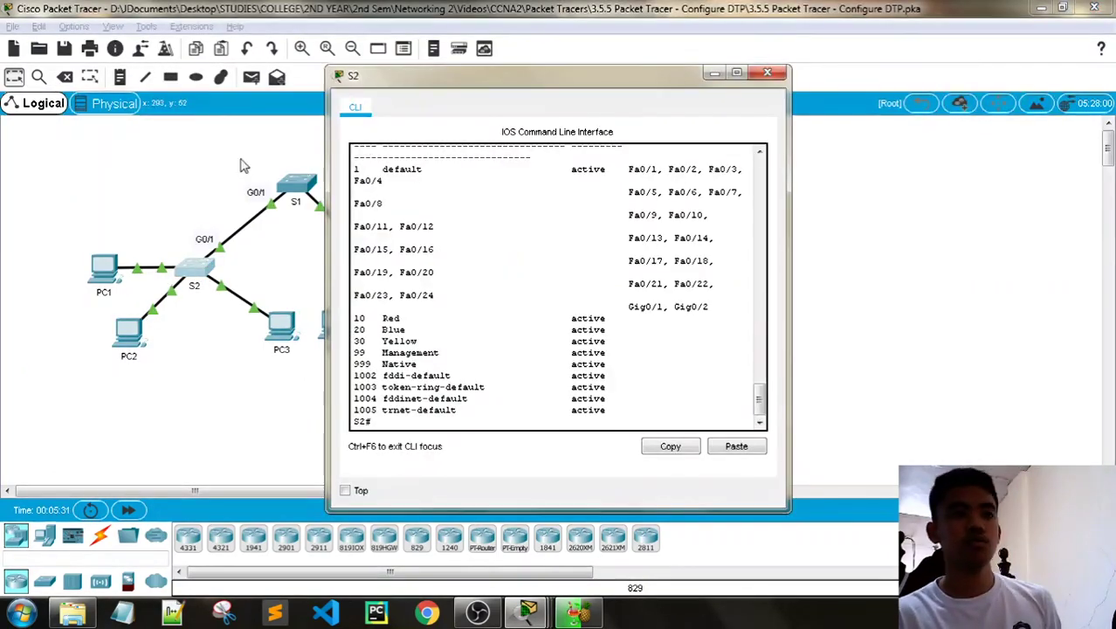
pyautogui.moveTo(467, 81); pyautogui.dragTo(199, 30)
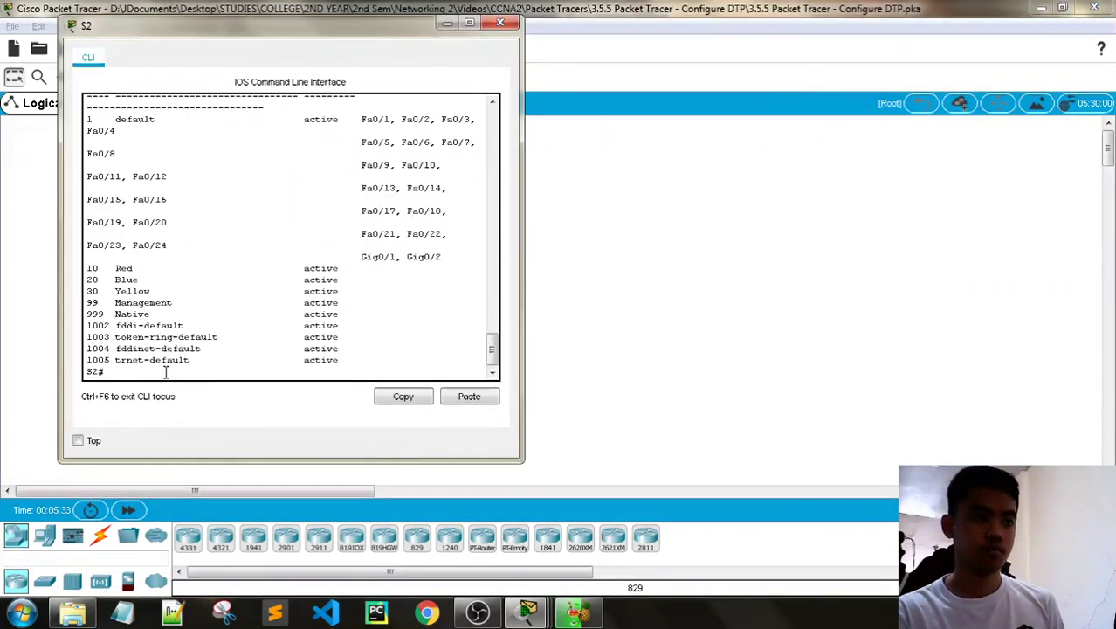
pyautogui.press('Return')
pyautogui.press('Return')
pyautogui.write('config t')
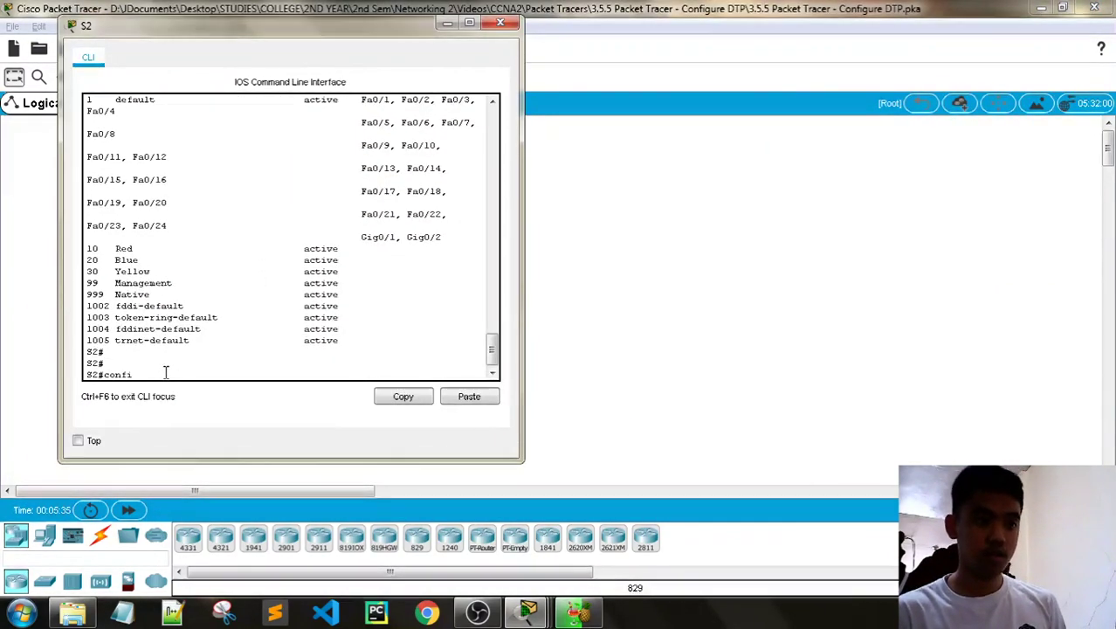
pyautogui.press('Return')
pyautogui.press('Return')
# Bring up the activity instructions and arrange them beside S2's command line interface without overlap.
pyautogui.moveTo(527, 611)
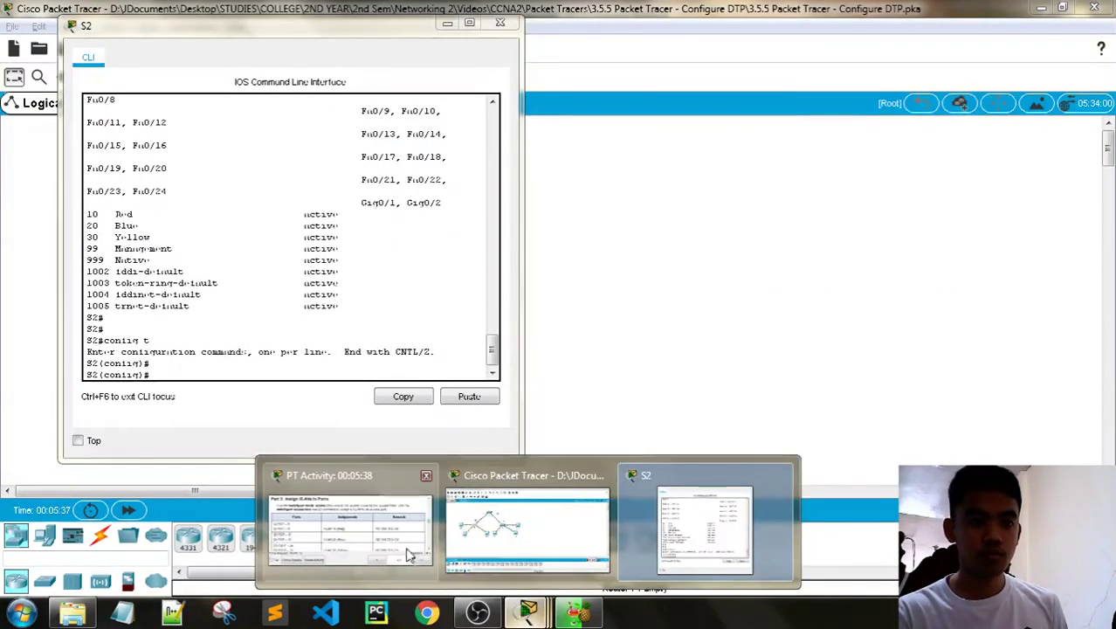
pyautogui.click(384, 541)
pyautogui.moveTo(555, 118)
pyautogui.mouseDown()
pyautogui.moveTo(512, 118)
pyautogui.moveTo(533, 118)
pyautogui.mouseUp()
pyautogui.moveTo(268, 29); pyautogui.dragTo(249, 24)
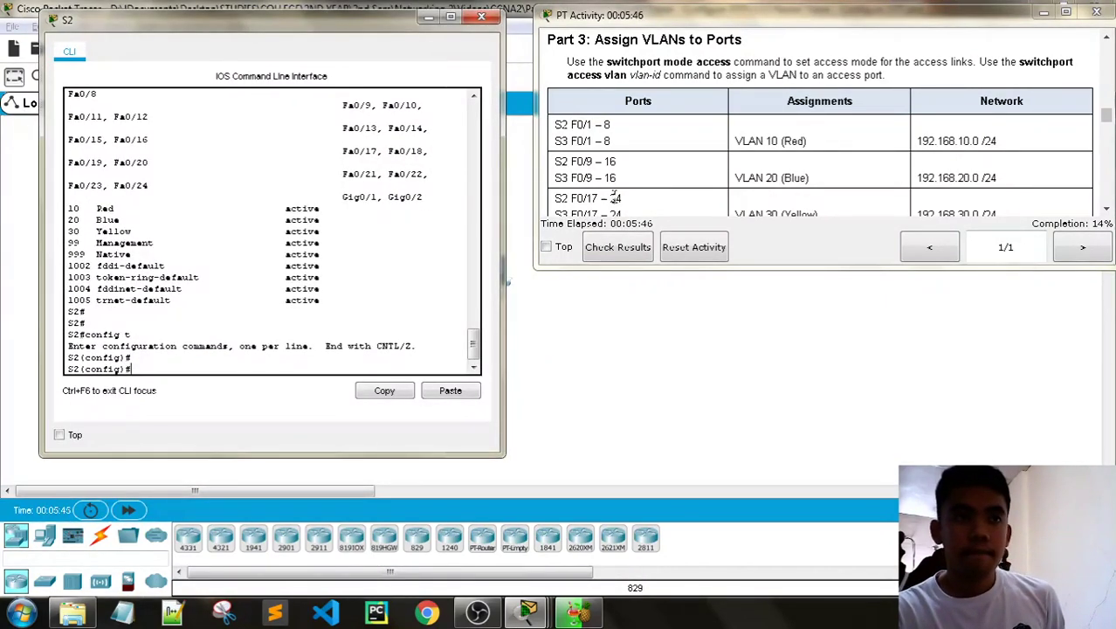
pyautogui.moveTo(250, 40)
pyautogui.mouseDown()
pyautogui.moveTo(245, 311)
pyautogui.moveTo(276, 93)
pyautogui.moveTo(246, 55)
pyautogui.mouseUp()
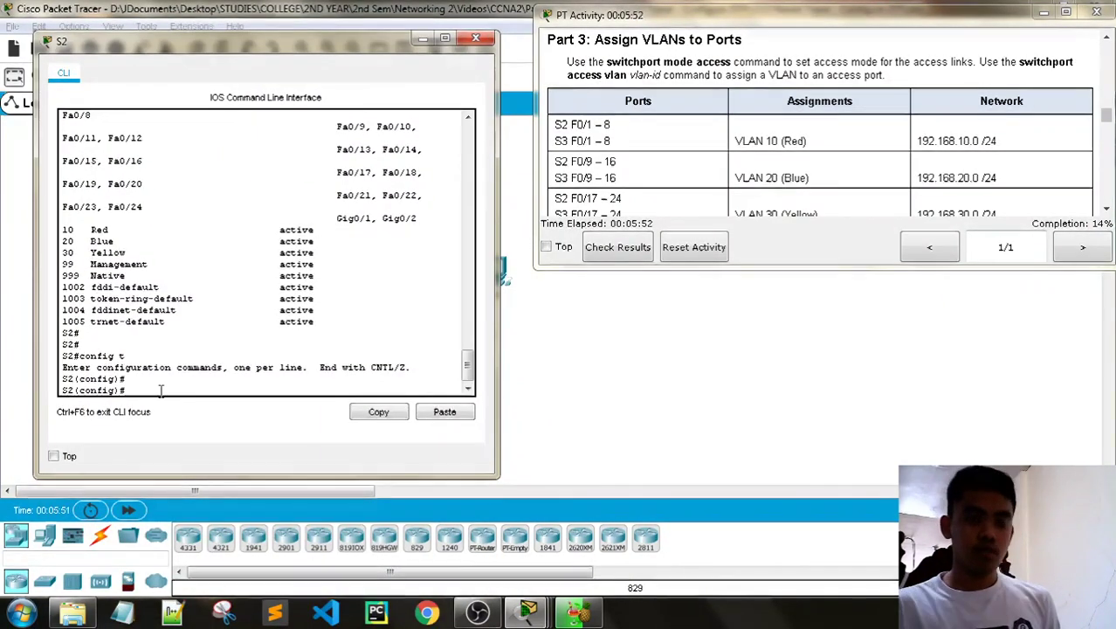
# Begin an interface f0/1 command on S2 and enlarge the activity instructions to show the whole Part 3 port table beside the CLI.
pyautogui.write('rface')
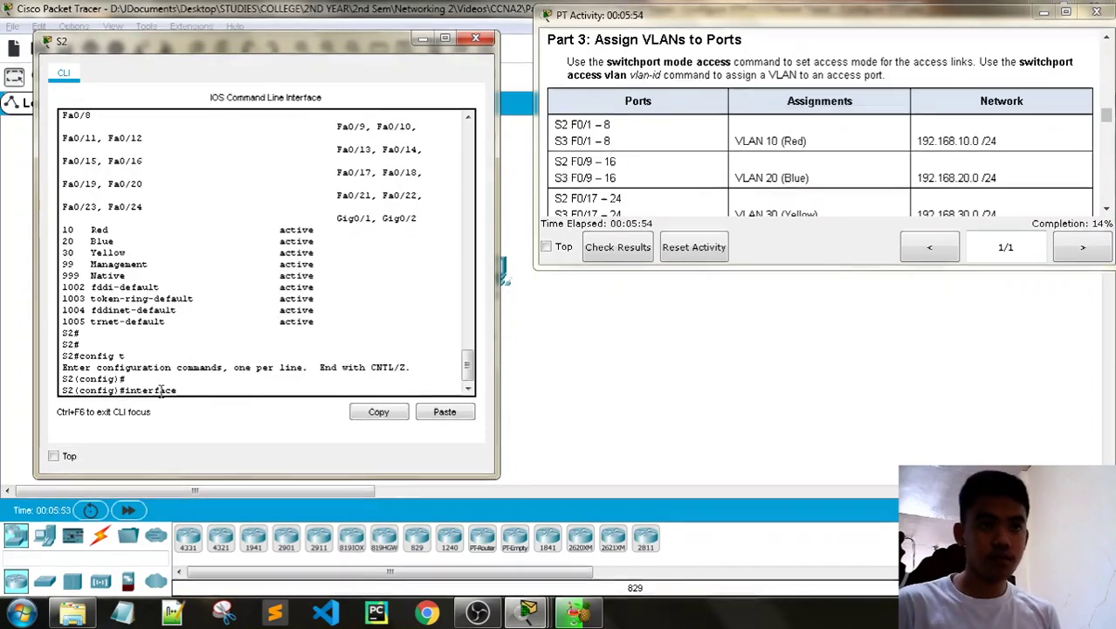
pyautogui.write(' f0/1')
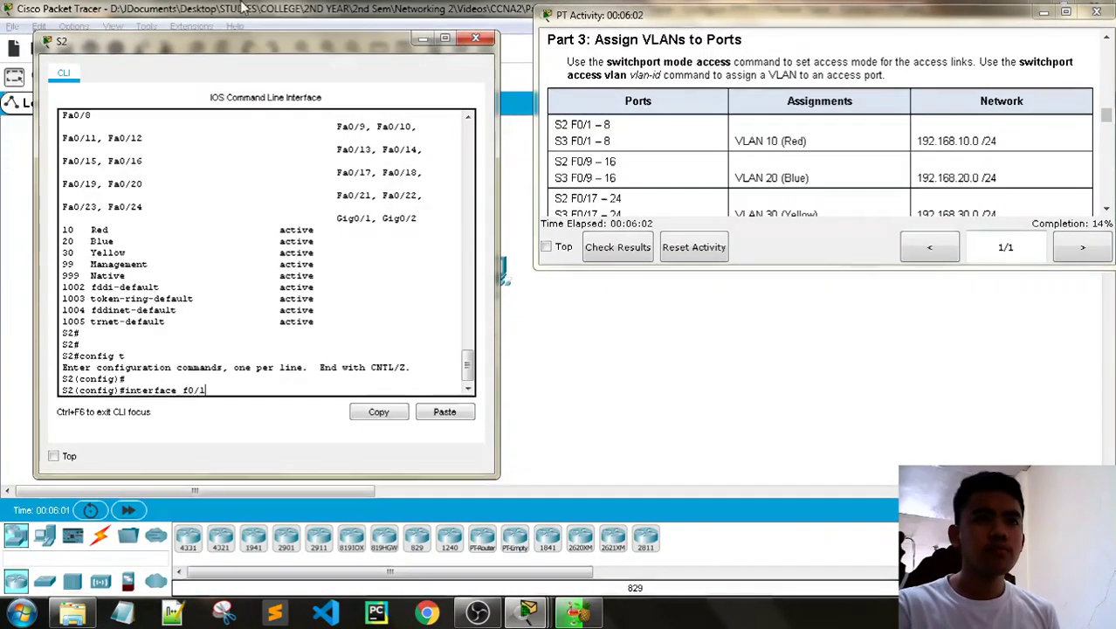
pyautogui.moveTo(253, 52); pyautogui.dragTo(280, 462)
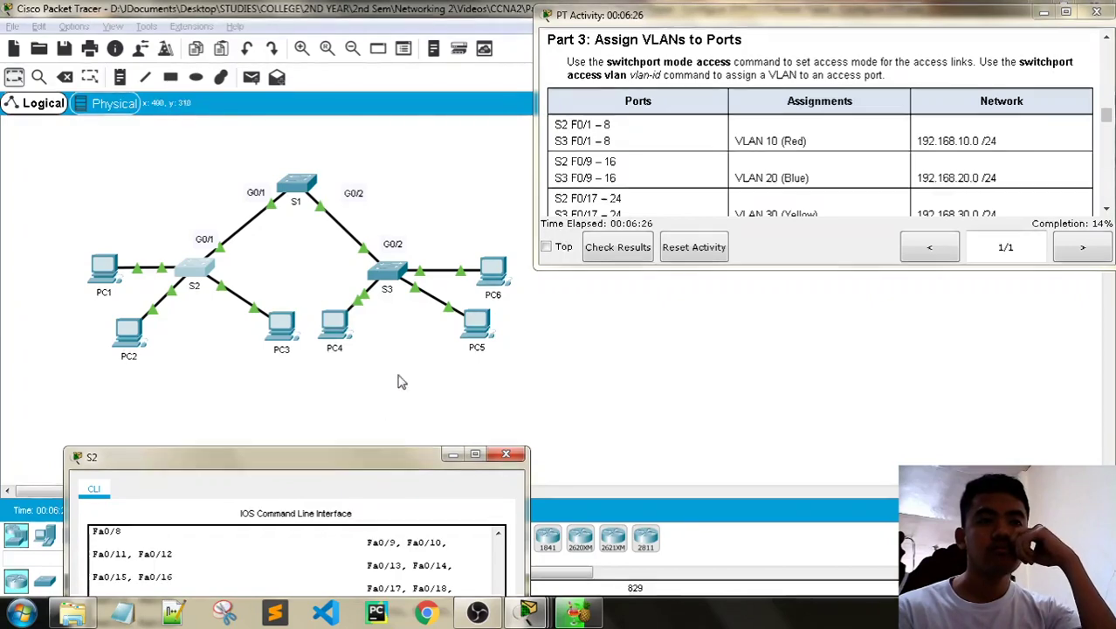
pyautogui.moveTo(620, 270); pyautogui.dragTo(618, 316)
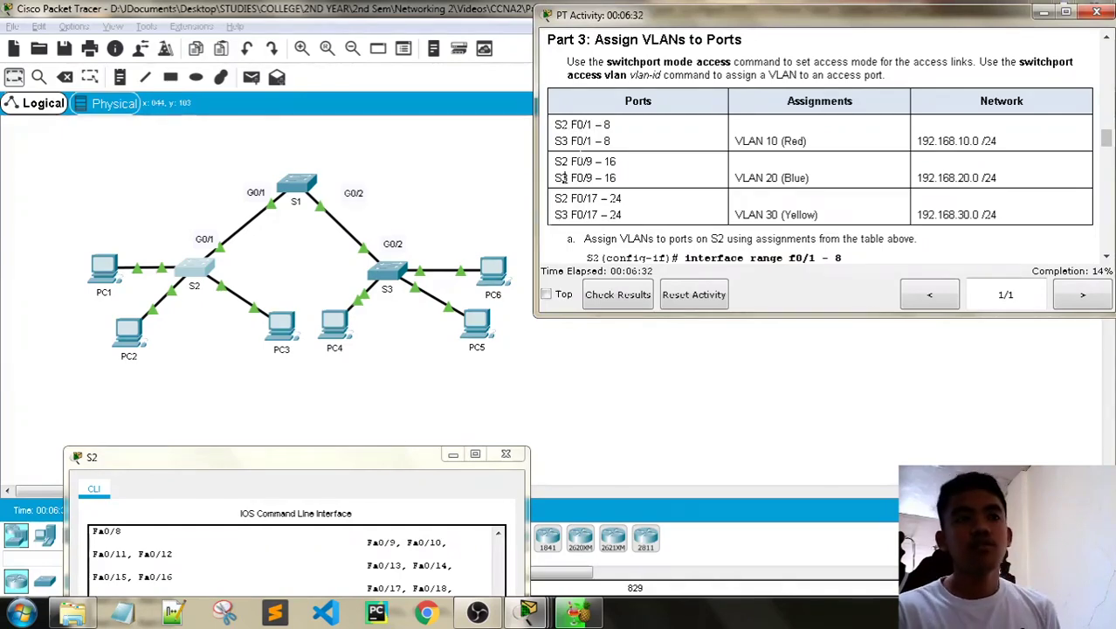
pyautogui.click(350, 466)
pyautogui.moveTo(350, 469); pyautogui.dragTo(344, 79)
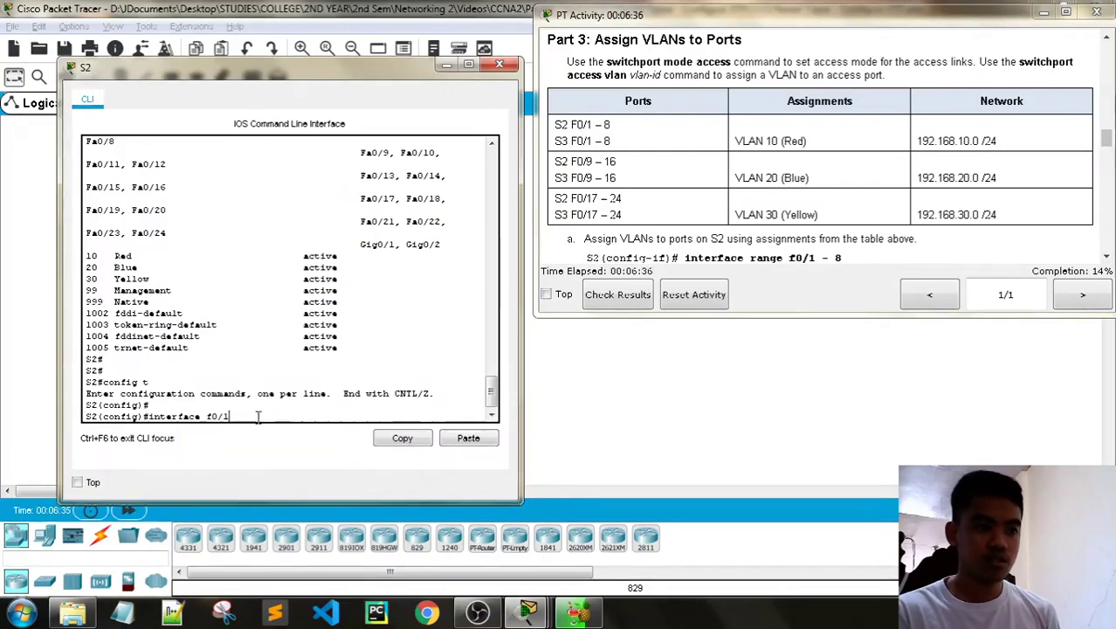
# Change the unfinished command to interface range f0/1 - 8 and run it on S2.
pyautogui.press('BackSpace')
pyautogui.press('BackSpace')
pyautogui.press('BackSpace')
pyautogui.press('BackSpace')
pyautogui.press('BackSpace')
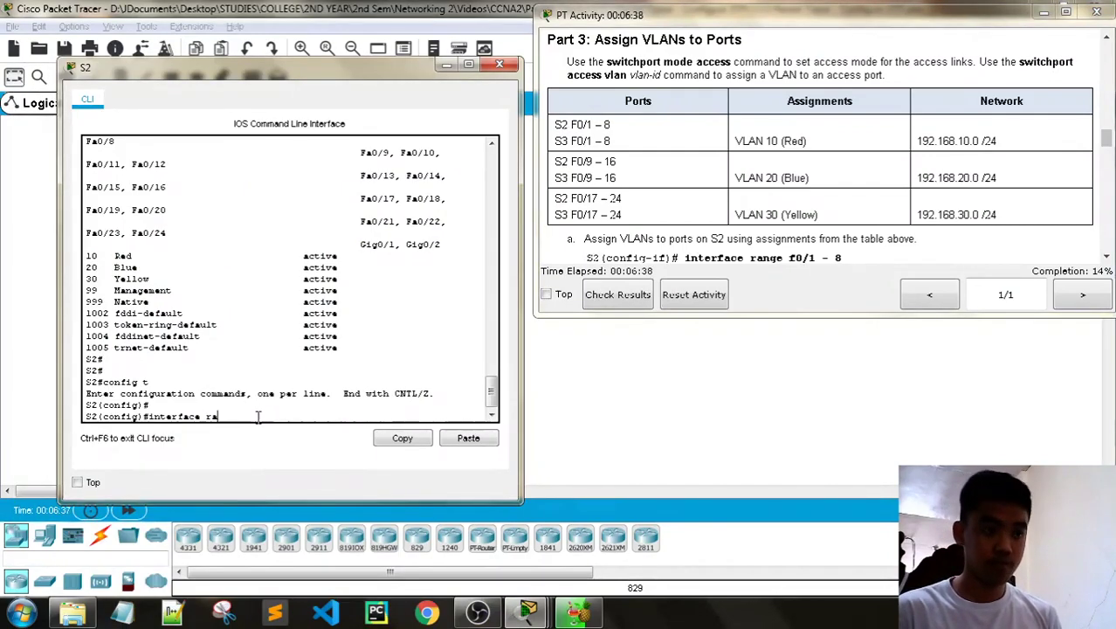
pyautogui.write('f0')
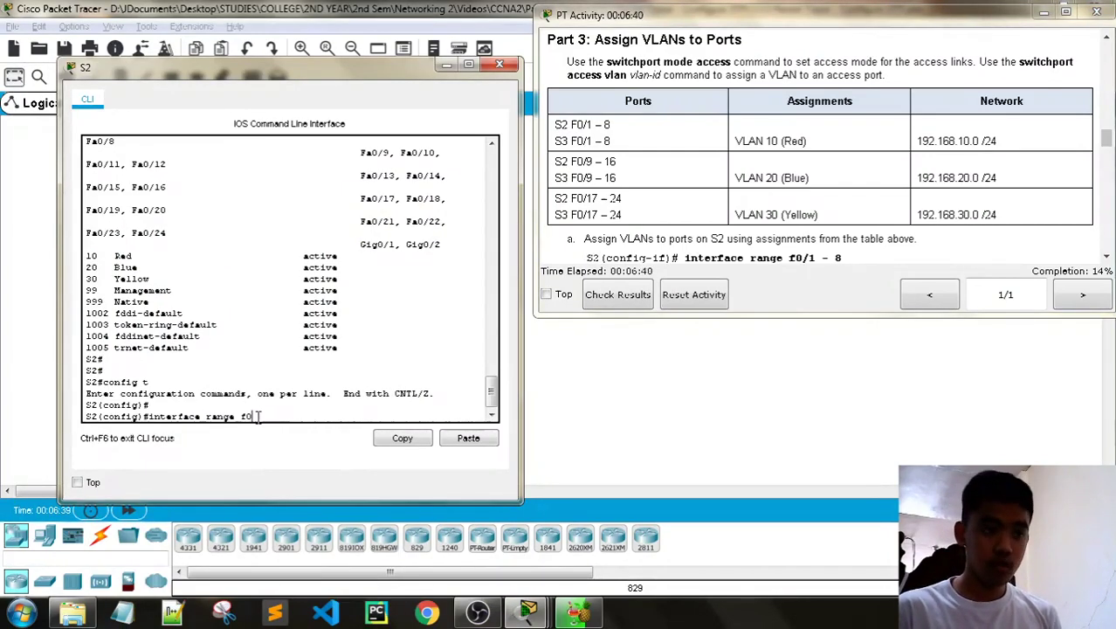
pyautogui.write('/1 - ')
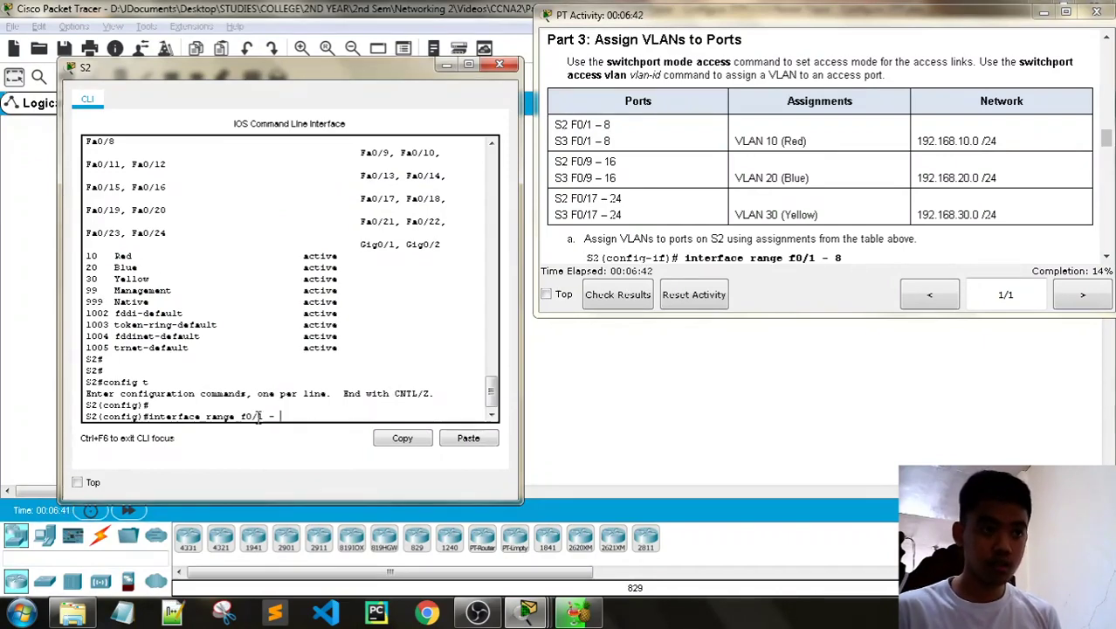
pyautogui.write('8')
pyautogui.press('Return')
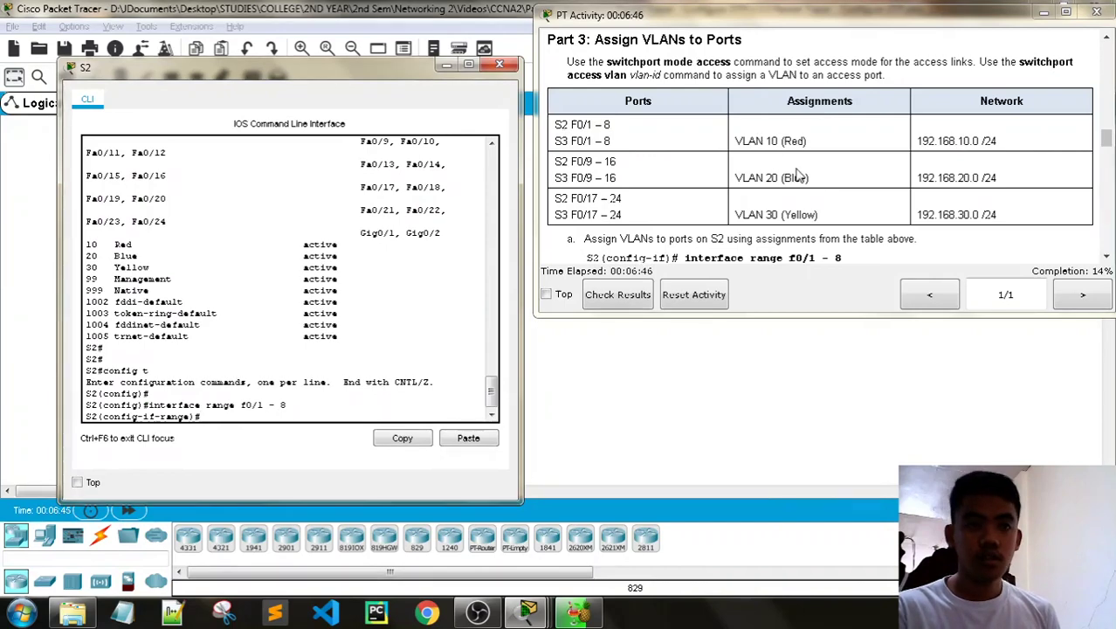
# Set S2's ports f0/1 - 8 to access mode and assign them to VLAN 10.
pyautogui.write('switchport mode')
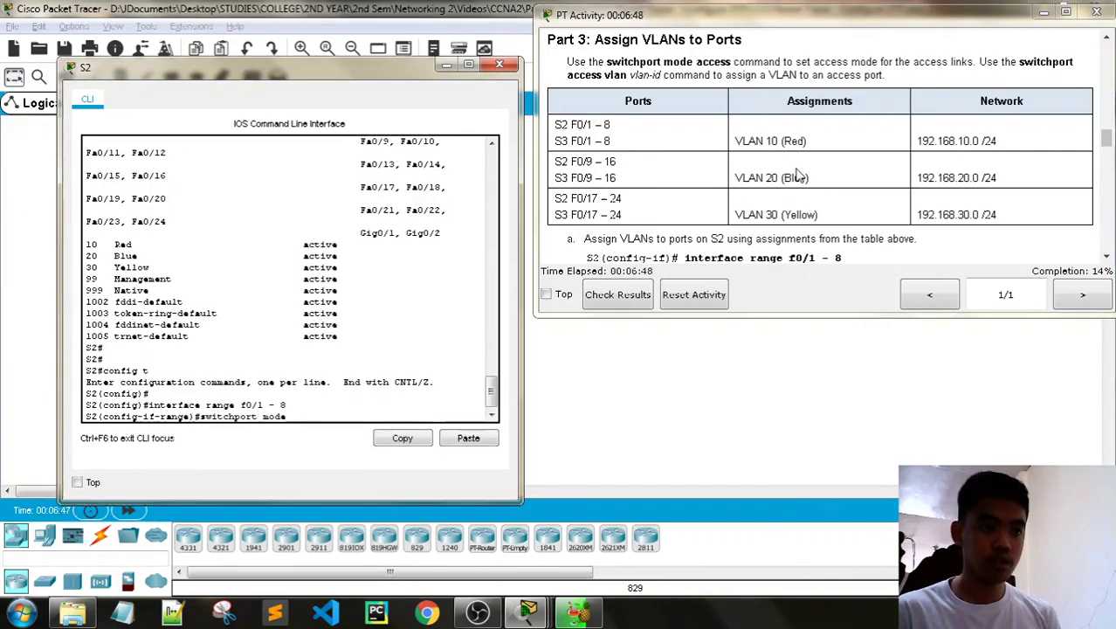
pyautogui.write(' access')
pyautogui.press('Return')
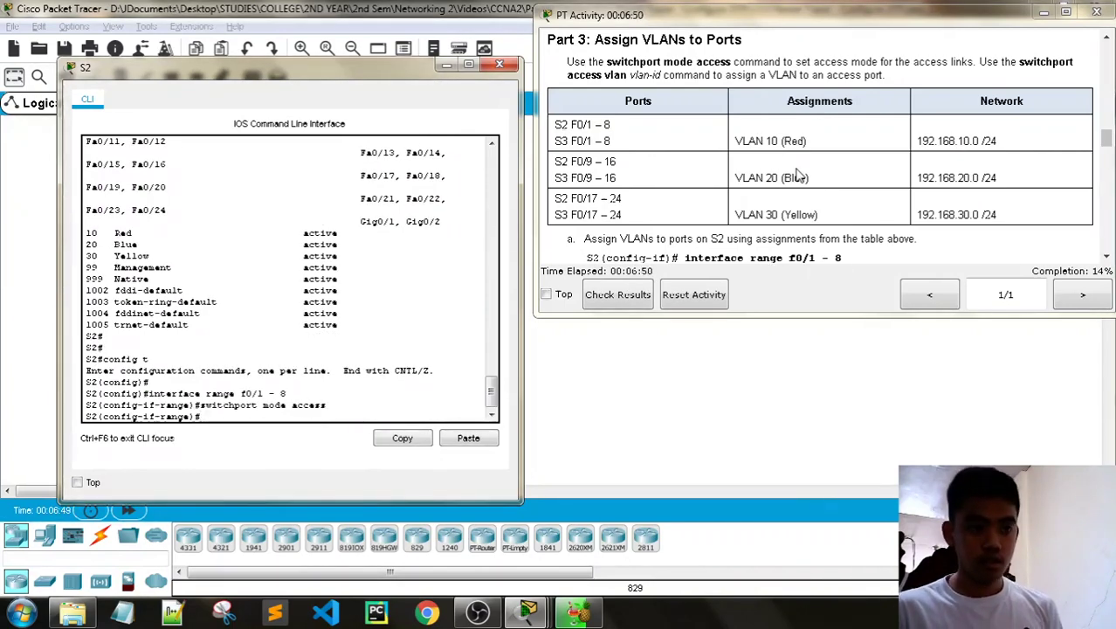
pyautogui.write('switchport ')
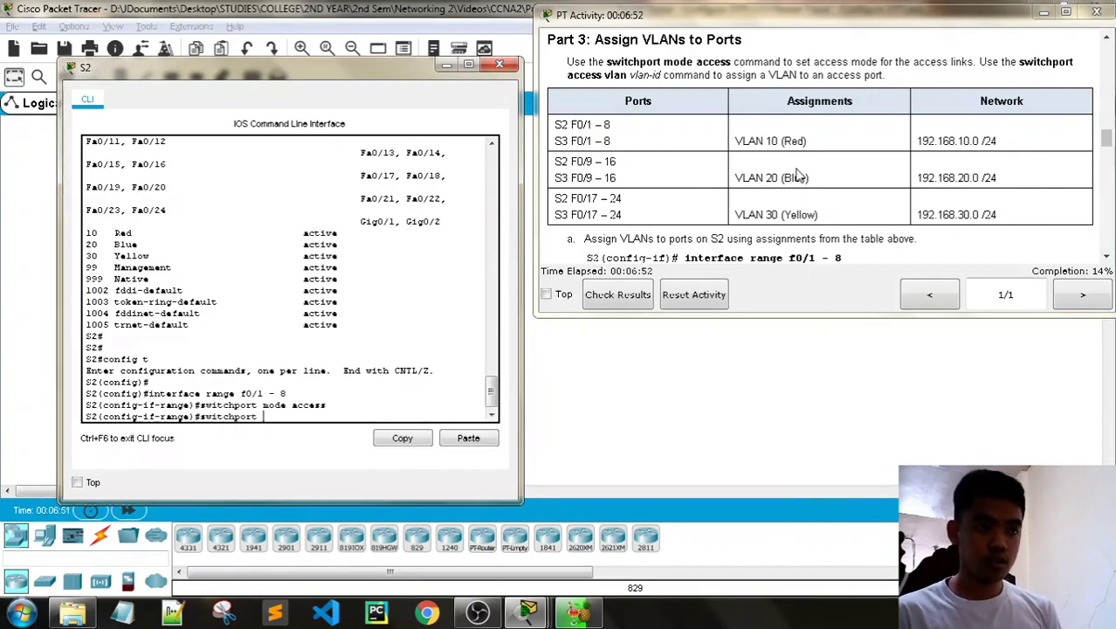
pyautogui.write('acce')
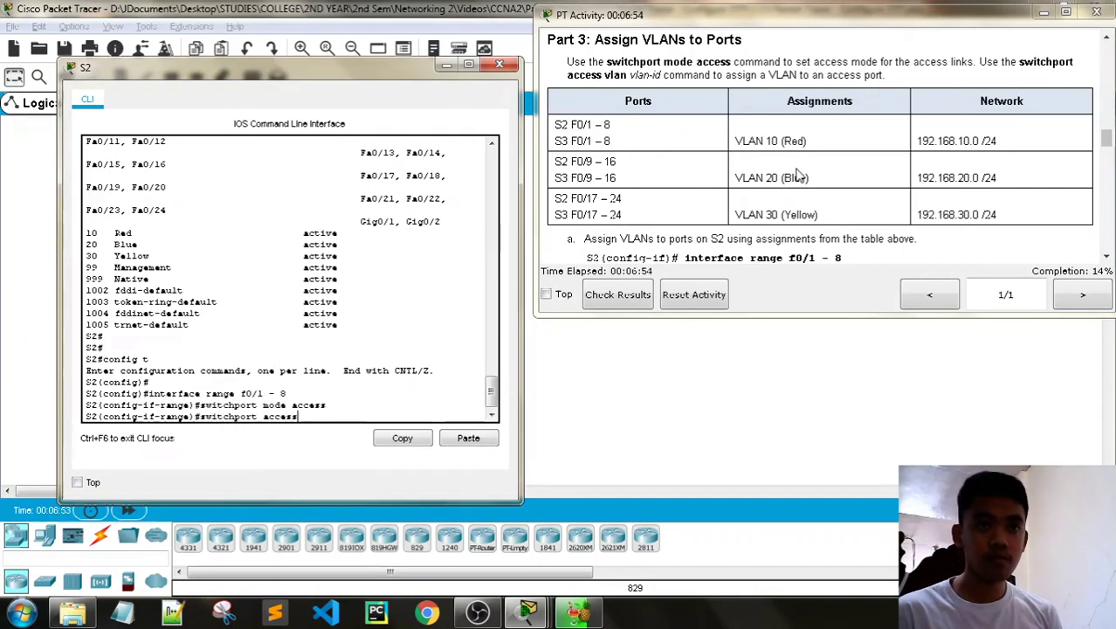
pyautogui.write('ss 10')
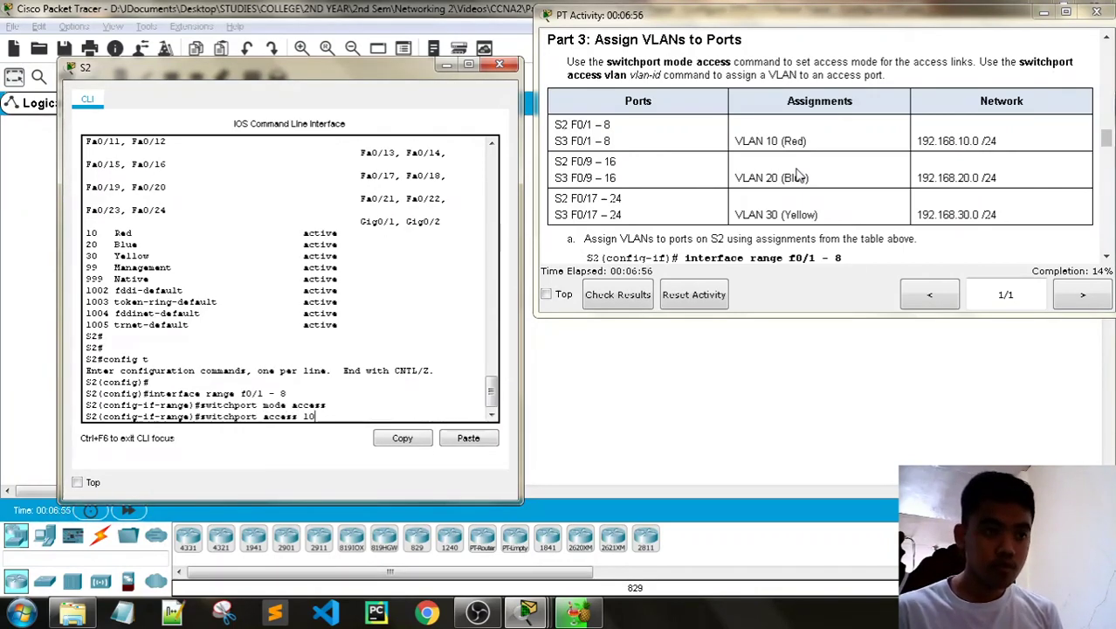
pyautogui.press('BackSpace')
pyautogui.press('BackSpace')
pyautogui.press('BackSpace')
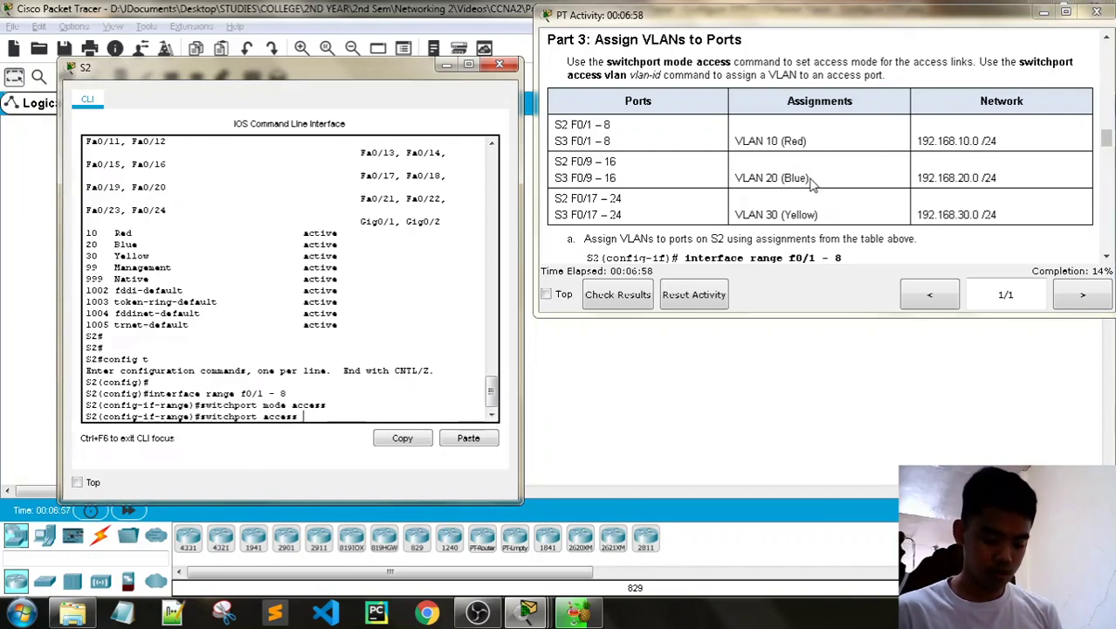
pyautogui.write('v')
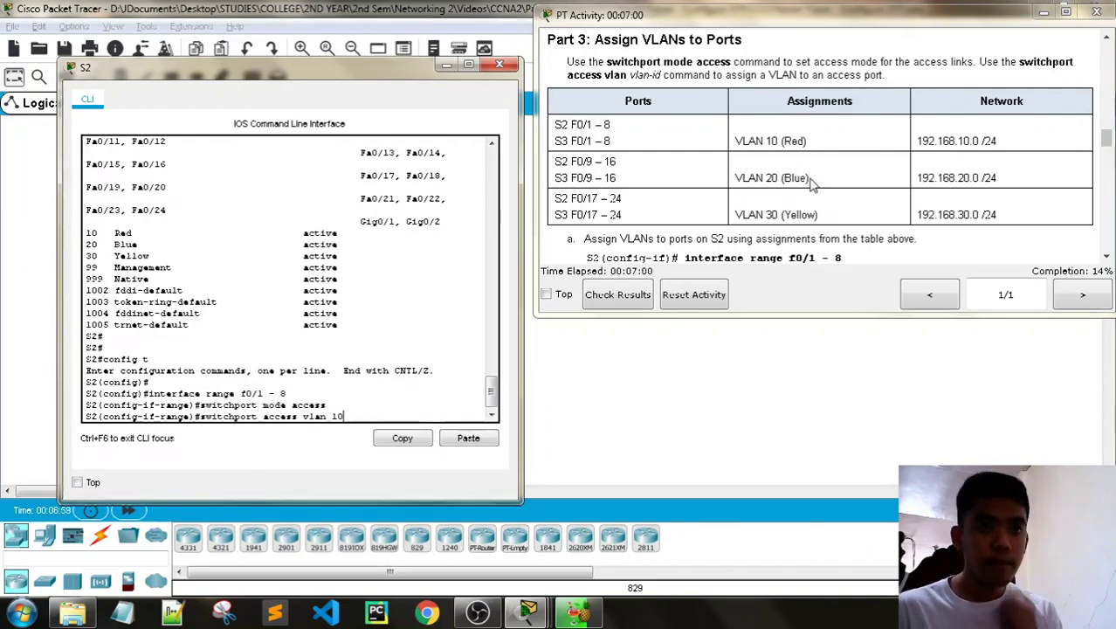
pyautogui.write('lan 10')
pyautogui.press('Return')
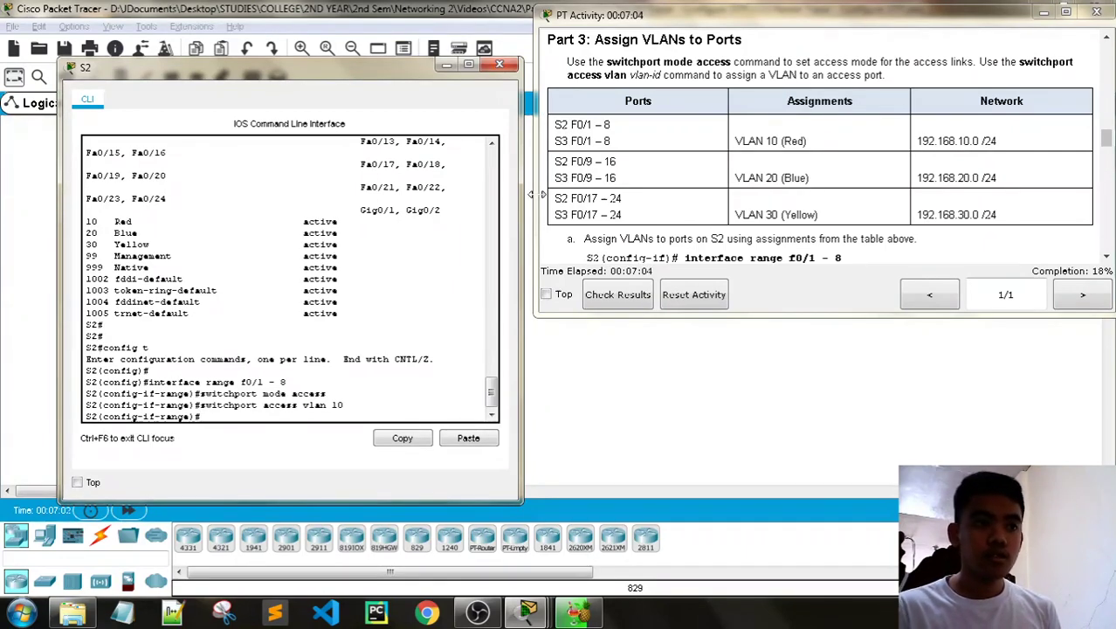
# Select S2's ports f0/9 - 16 with the interface range command.
pyautogui.press('Up')
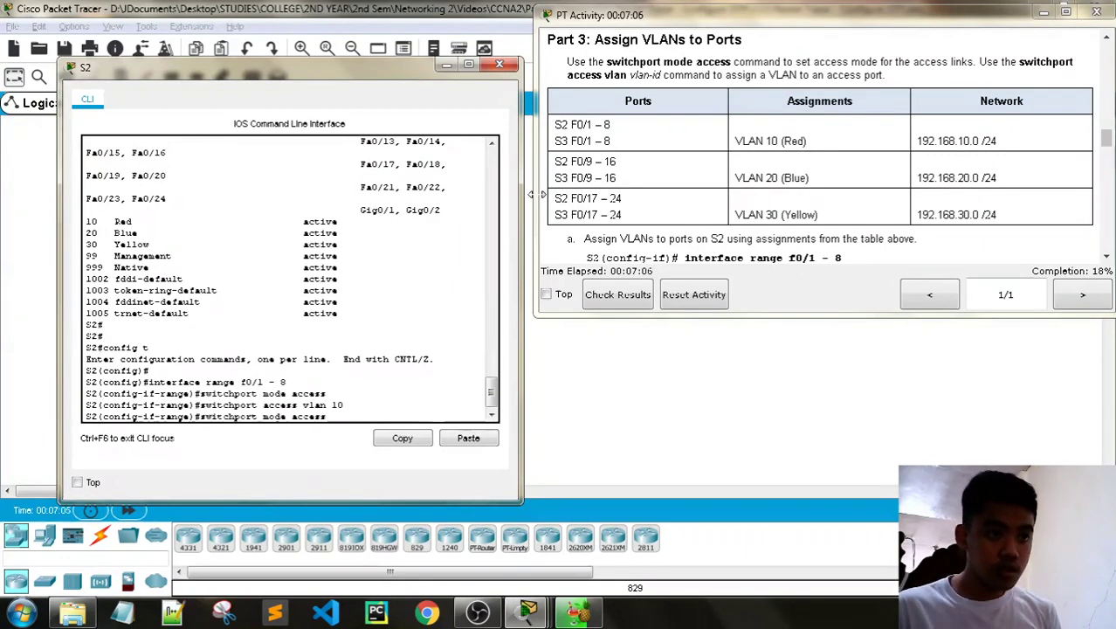
pyautogui.press('BackSpace')
pyautogui.press('BackSpace')
pyautogui.press('BackSpace')
pyautogui.press('BackSpace')
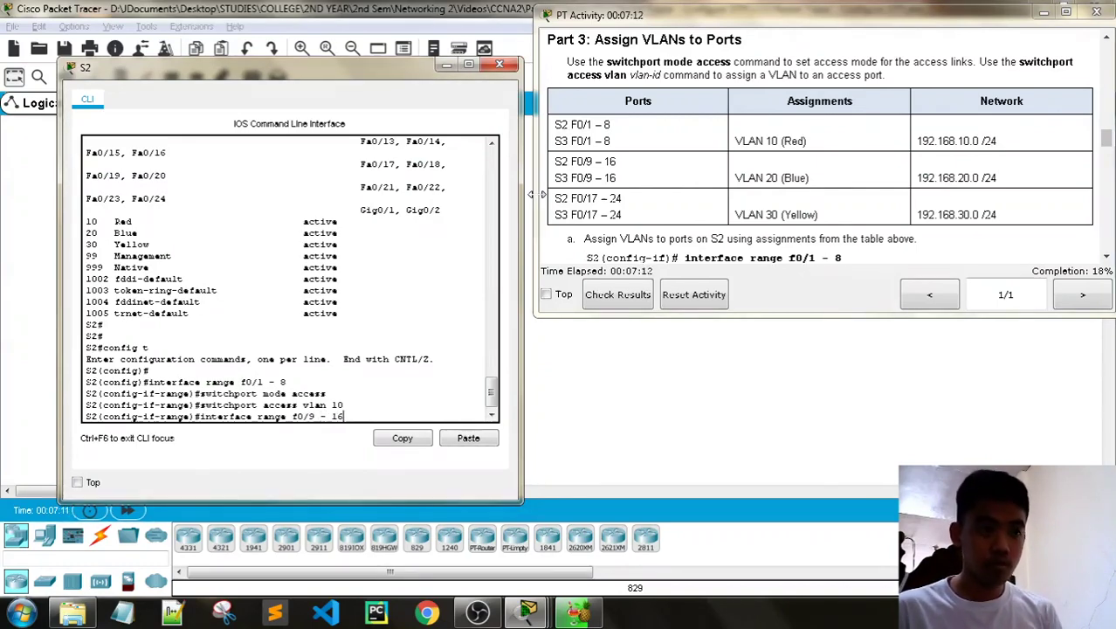
pyautogui.press('Return')
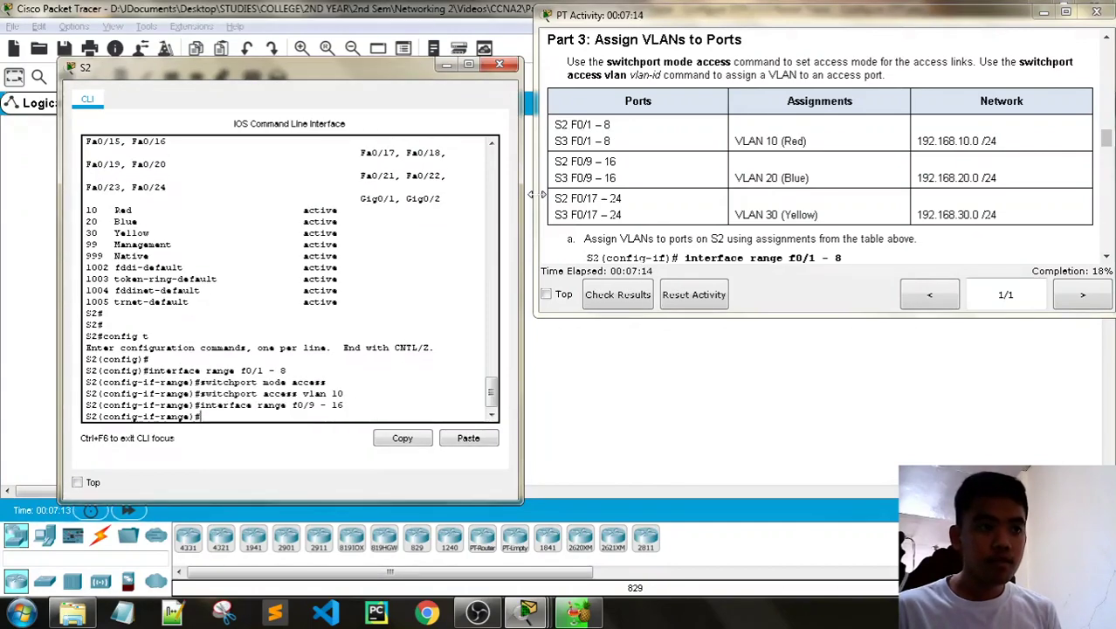
# Set S2's ports f0/9 - 16 to access mode and assign them to VLAN 20.
pyautogui.press('Up')
pyautogui.press('Up')
pyautogui.press('Return')
pyautogui.press('Up')
pyautogui.press('Up')
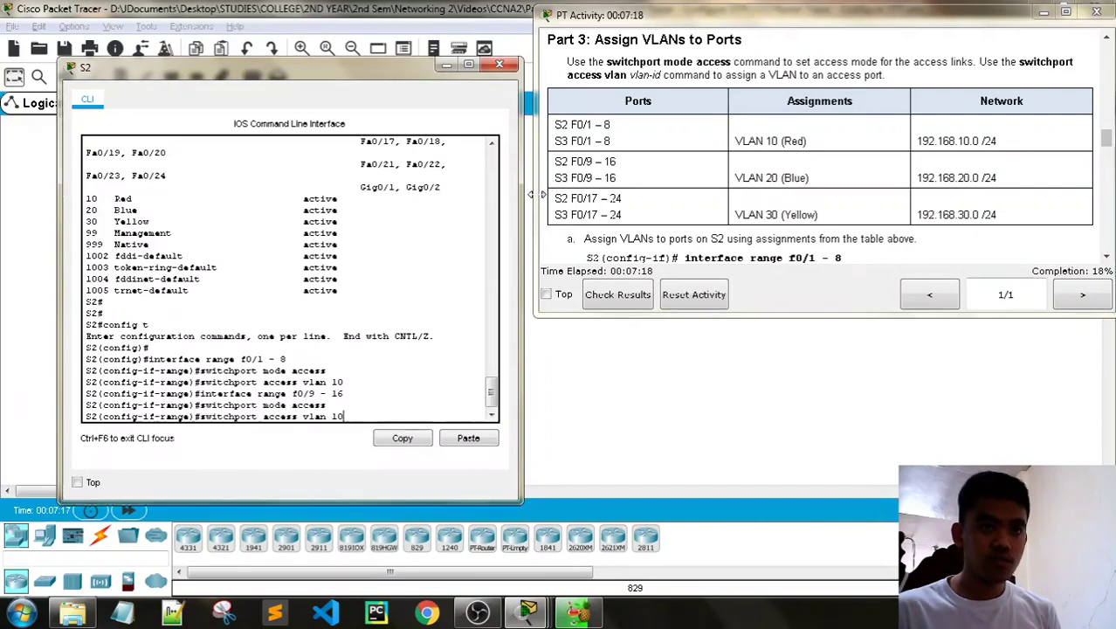
pyautogui.write('20')
pyautogui.press('Return')
# Select S2's ports f0/17-24 with the interface range command.
pyautogui.press('Up')
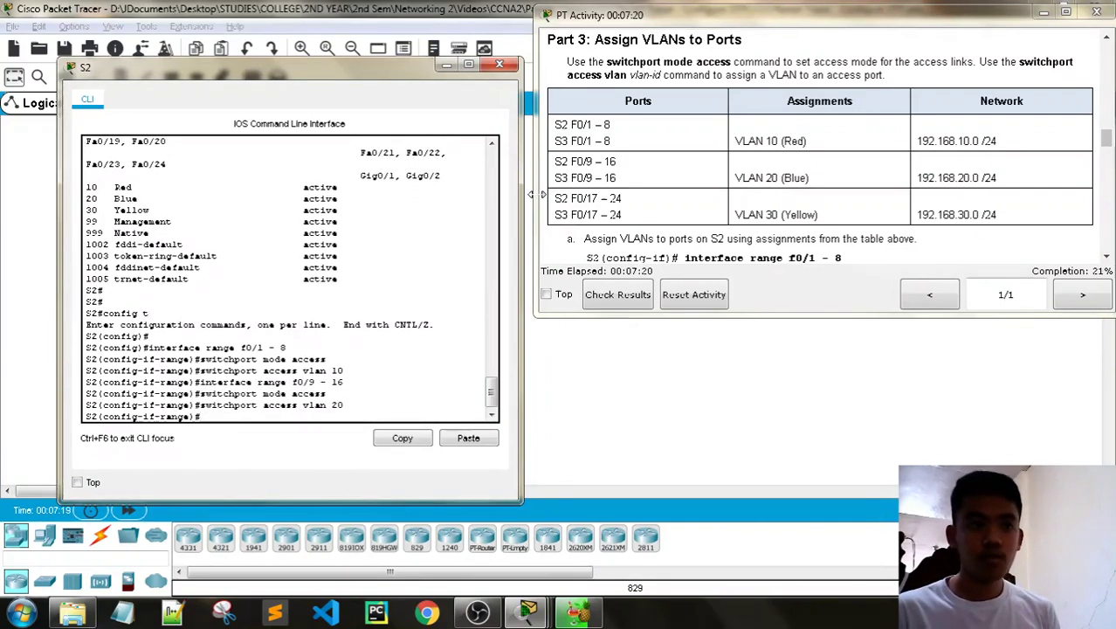
pyautogui.press('Up')
pyautogui.press('Up')
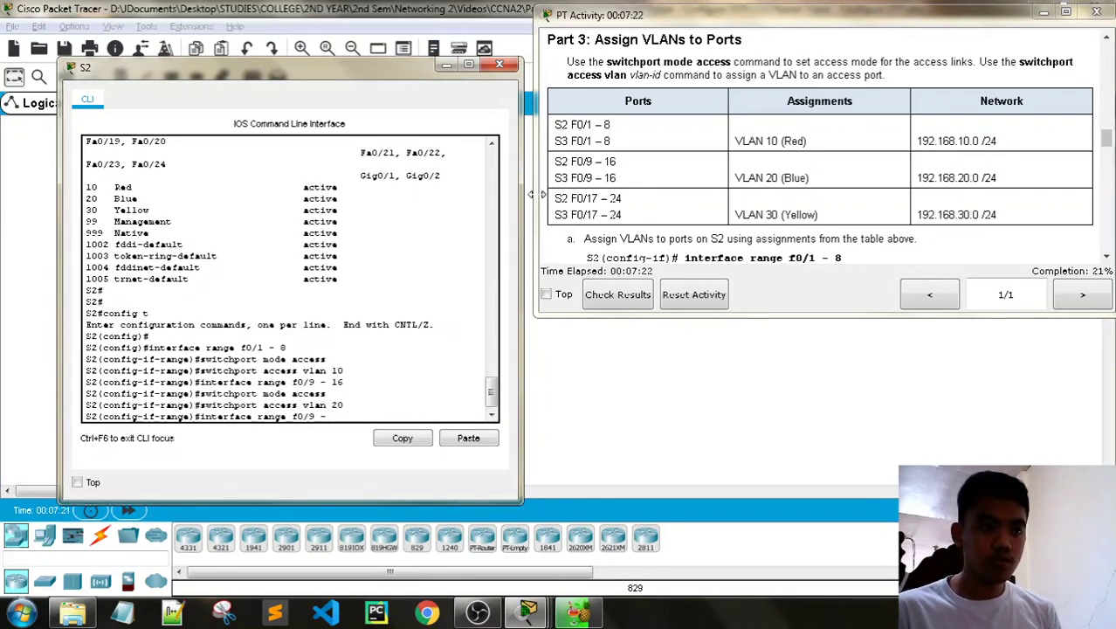
pyautogui.press('BackSpace')
pyautogui.press('BackSpace')
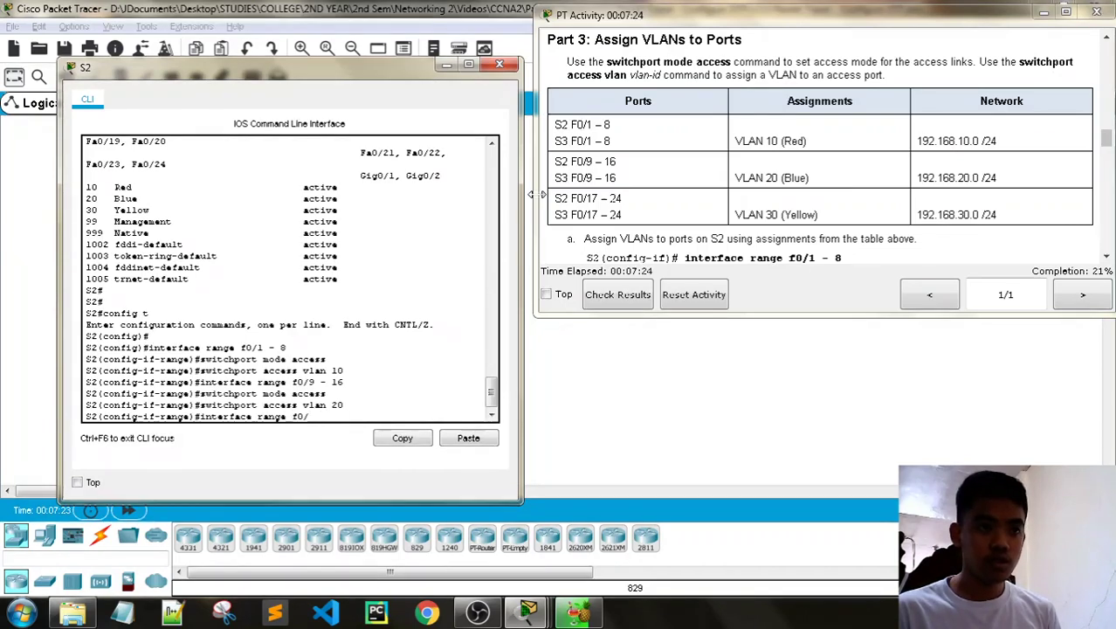
pyautogui.write('17-24')
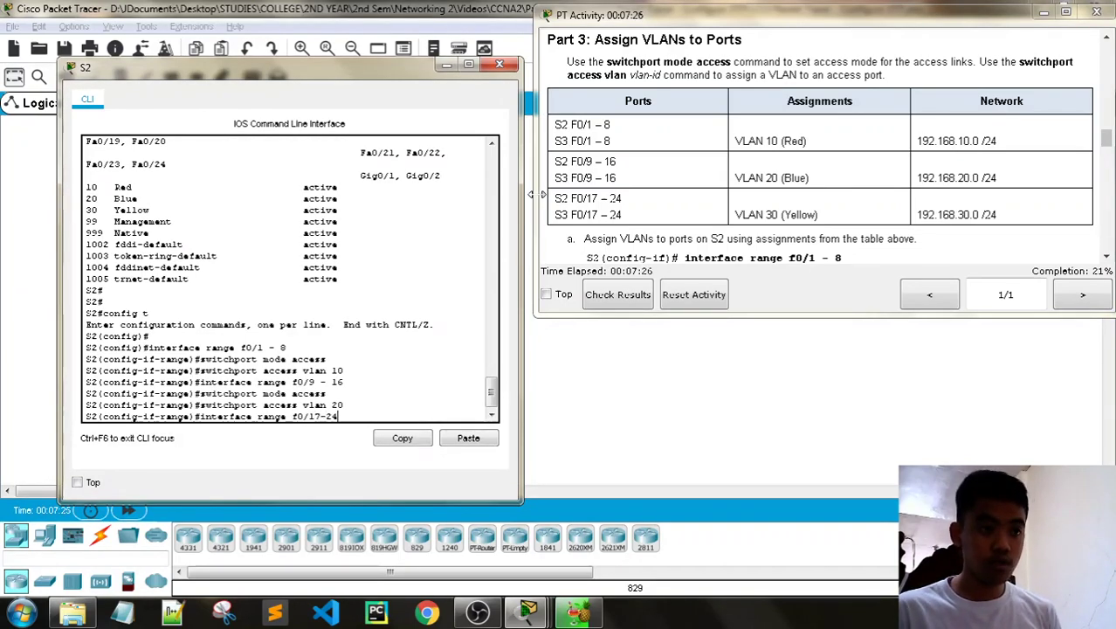
pyautogui.press('Return')
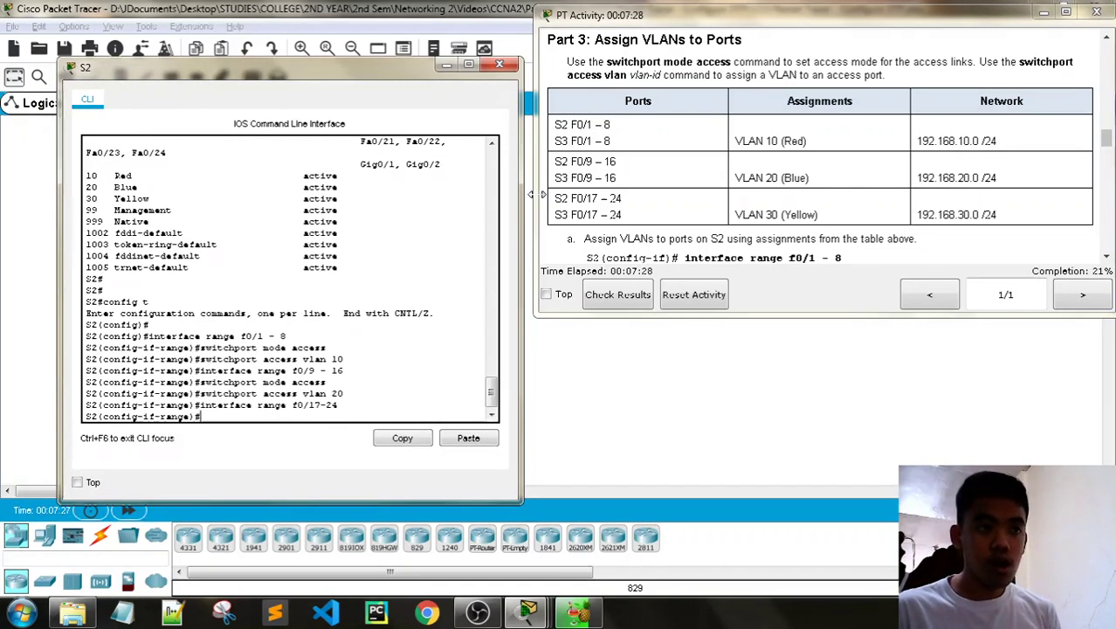
# Set S2's ports f0/17-24 to access mode and assign them to VLAN 30.
pyautogui.press('Up')
pyautogui.press('Up')
pyautogui.press('Return')
pyautogui.press('Up')
pyautogui.press('Up')
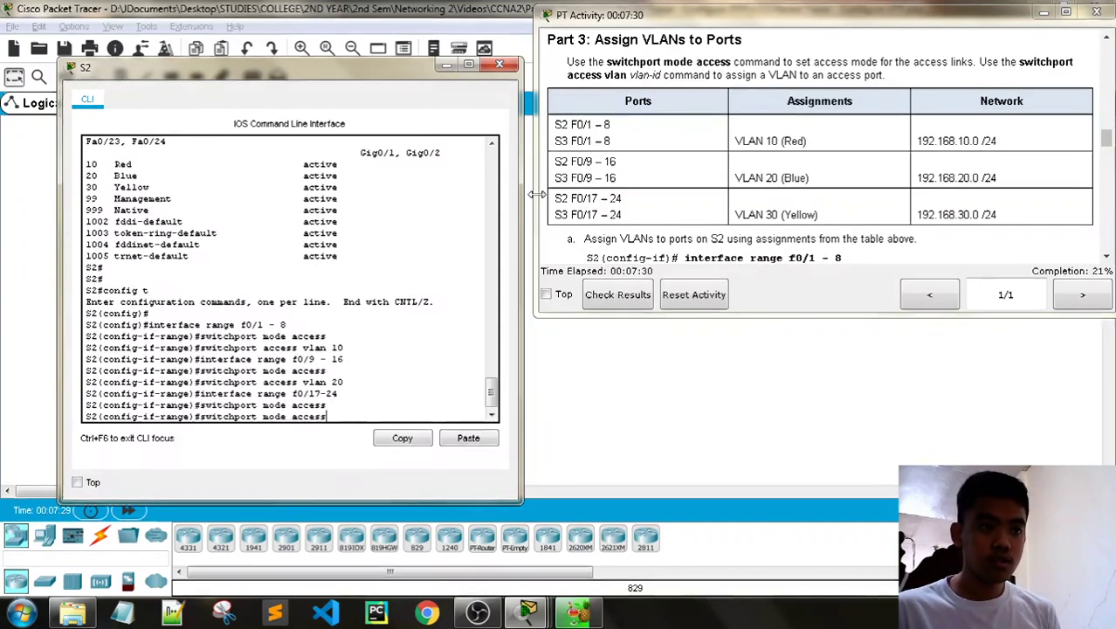
pyautogui.press('Up')
pyautogui.press('BackSpace')
pyautogui.press('BackSpace')
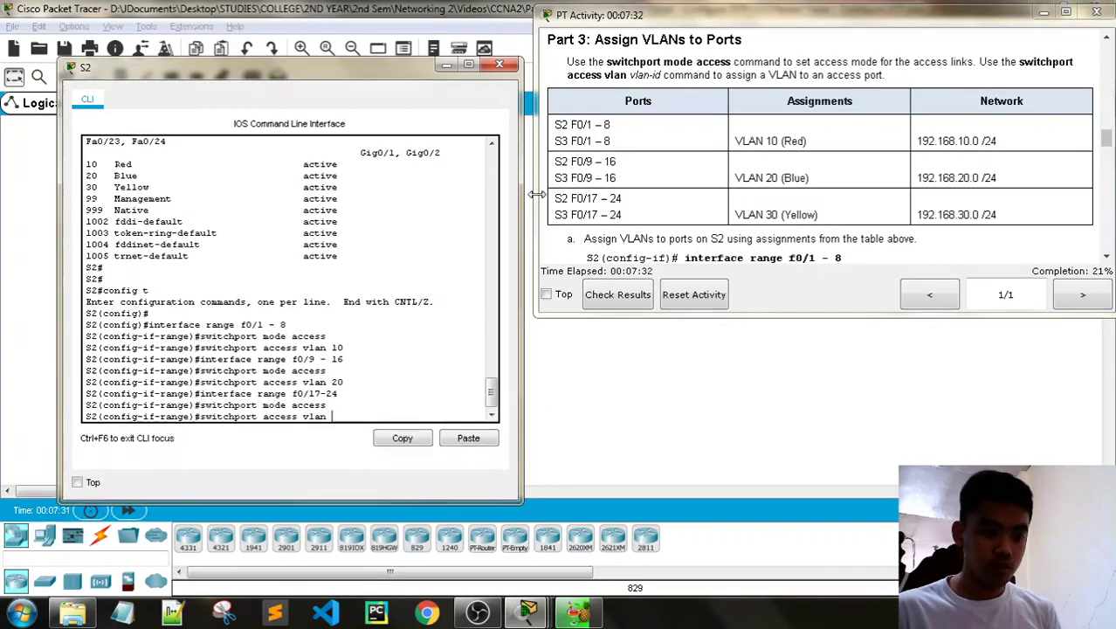
pyautogui.write('30')
pyautogui.press('Return')
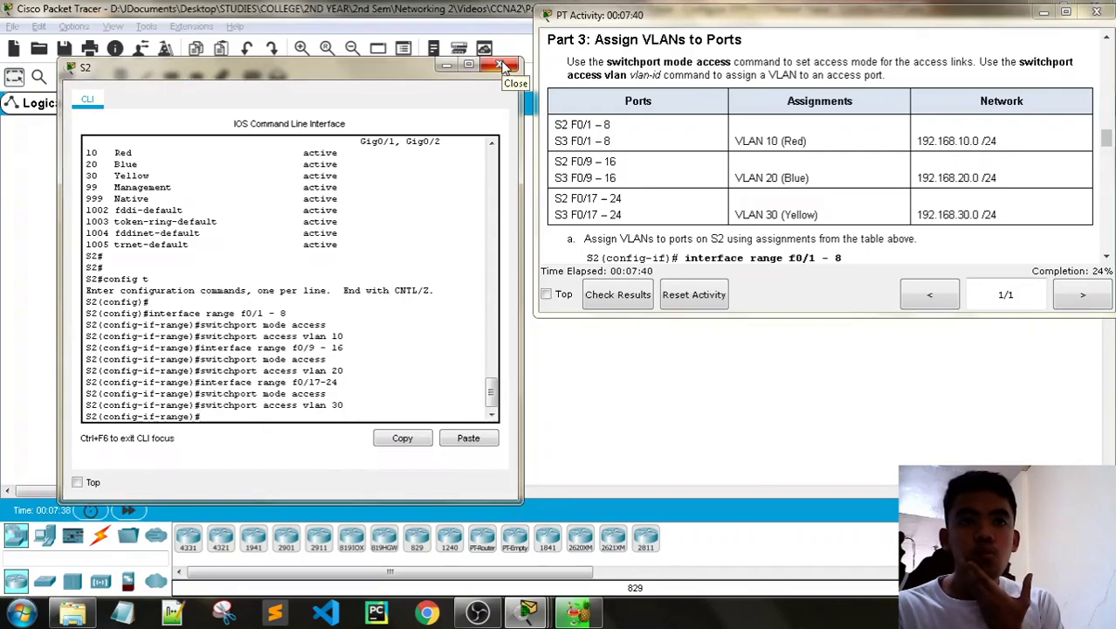
# Recheck the Part 3 port table, close S2's window and open switch S3's command line interface.
pyautogui.scroll(1, 734, 83)
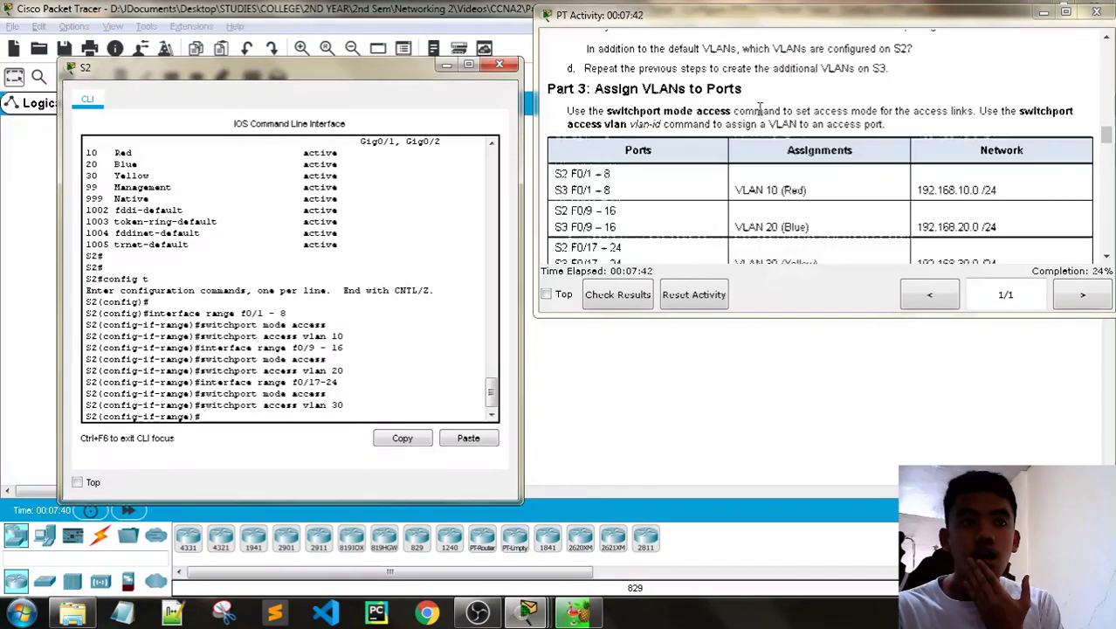
pyautogui.scroll(-1, 755, 103)
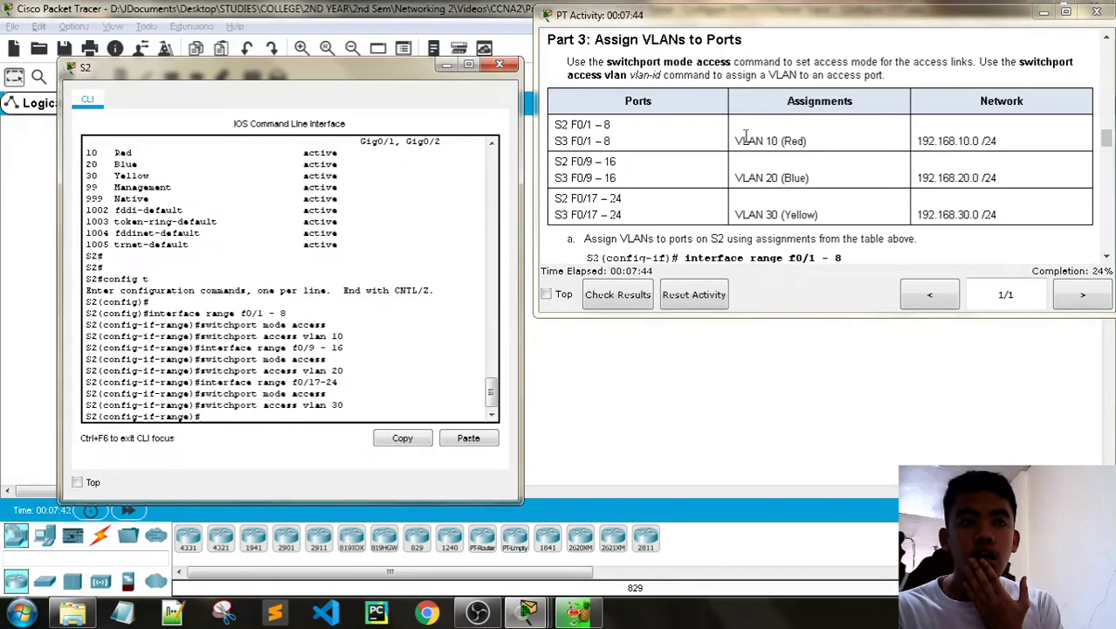
pyautogui.click(499, 64)
pyautogui.click(383, 279)
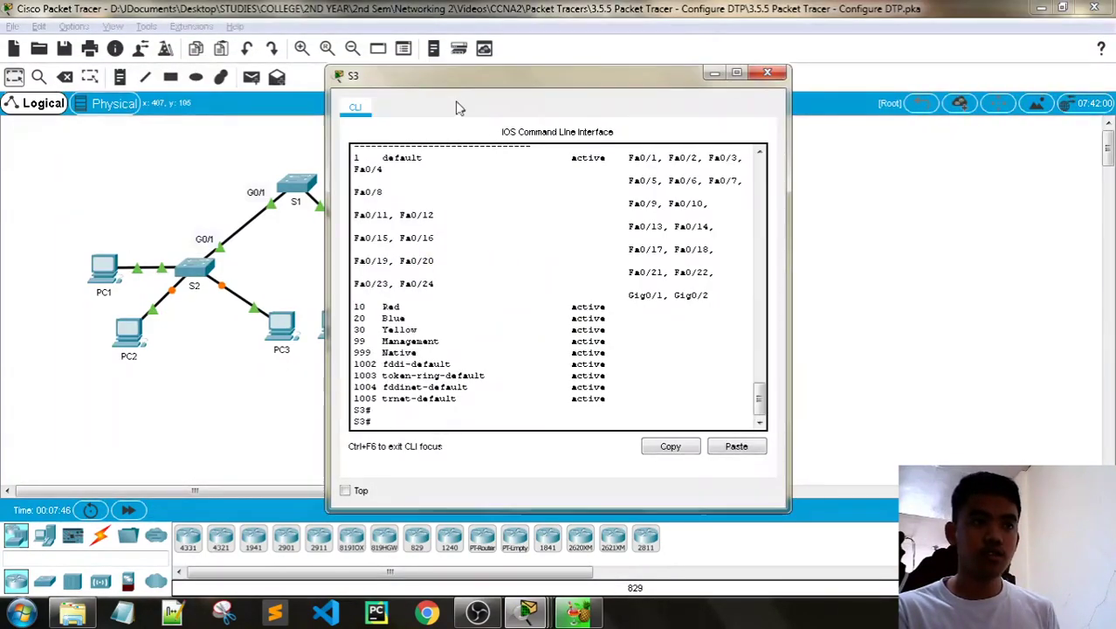
pyautogui.moveTo(467, 77); pyautogui.dragTo(182, 39)
pyautogui.click(137, 375)
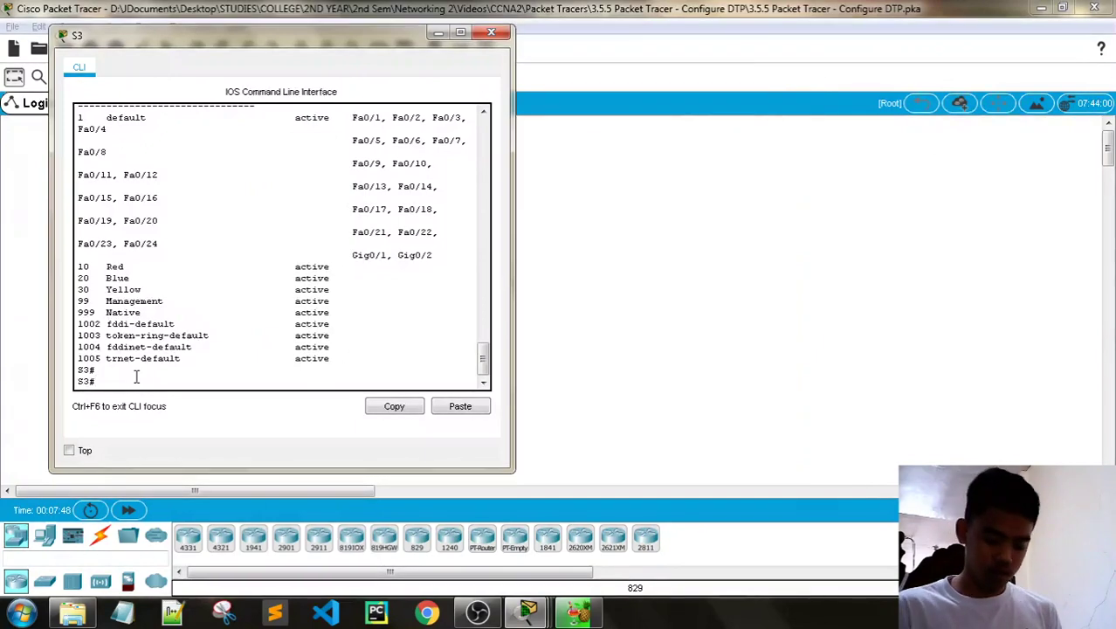
# Enter global configuration mode on S3 and select ports fa0/1-8 with the interface range command.
pyautogui.write('config t')
pyautogui.press('Return')
pyautogui.press('Return')
pyautogui.press('Return')
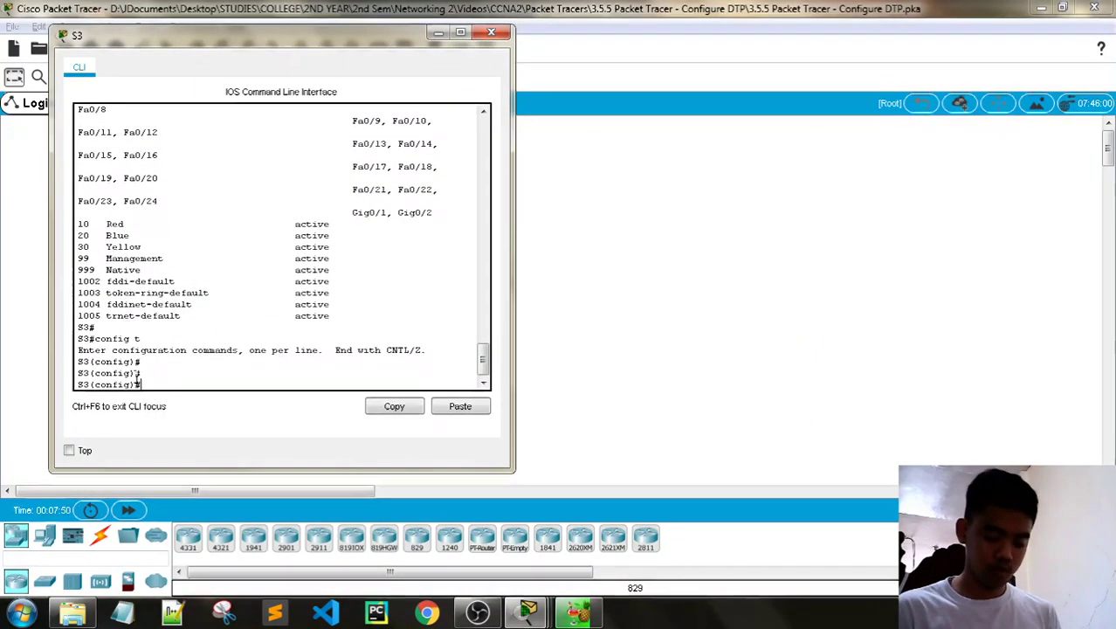
pyautogui.write('interface tru')
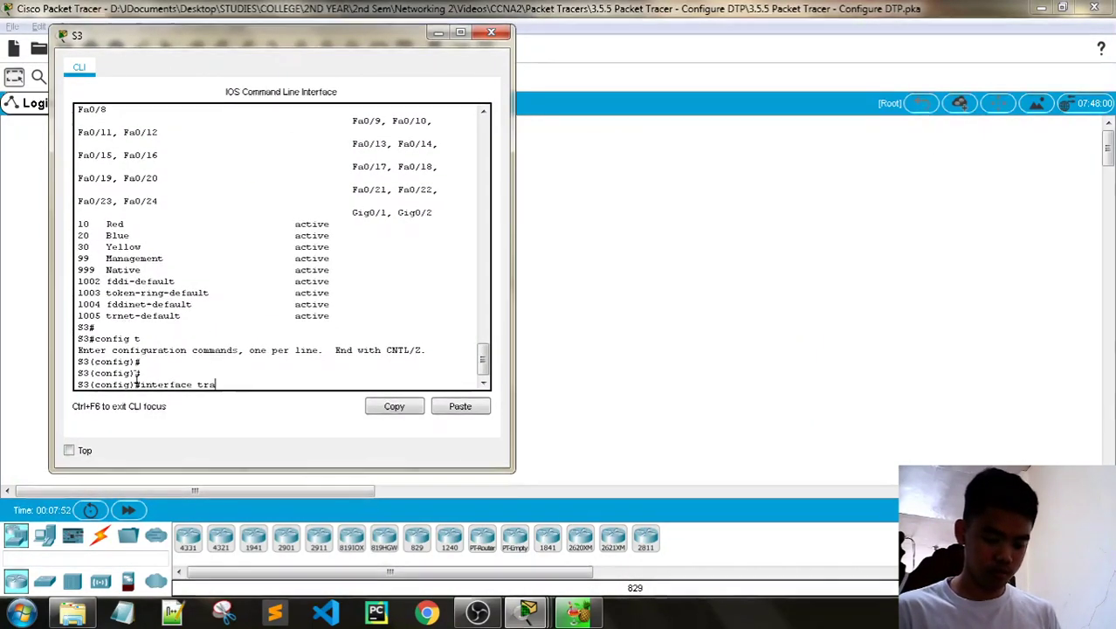
pyautogui.press('BackSpace')
pyautogui.press('BackSpace')
pyautogui.press('BackSpace')
pyautogui.write('range fa')
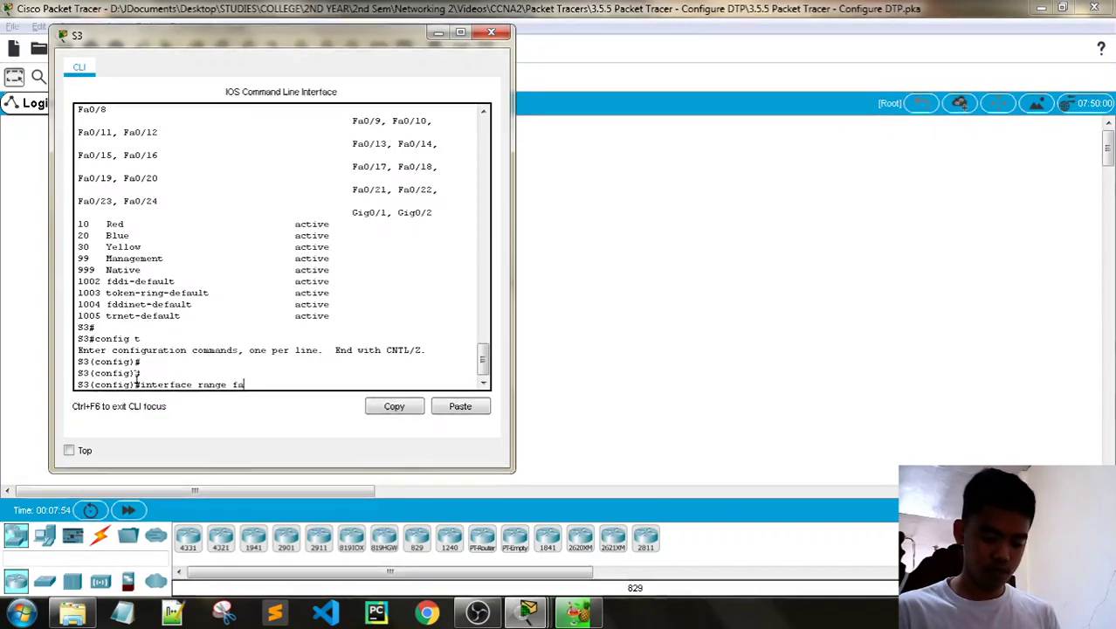
pyautogui.write('0/1-8')
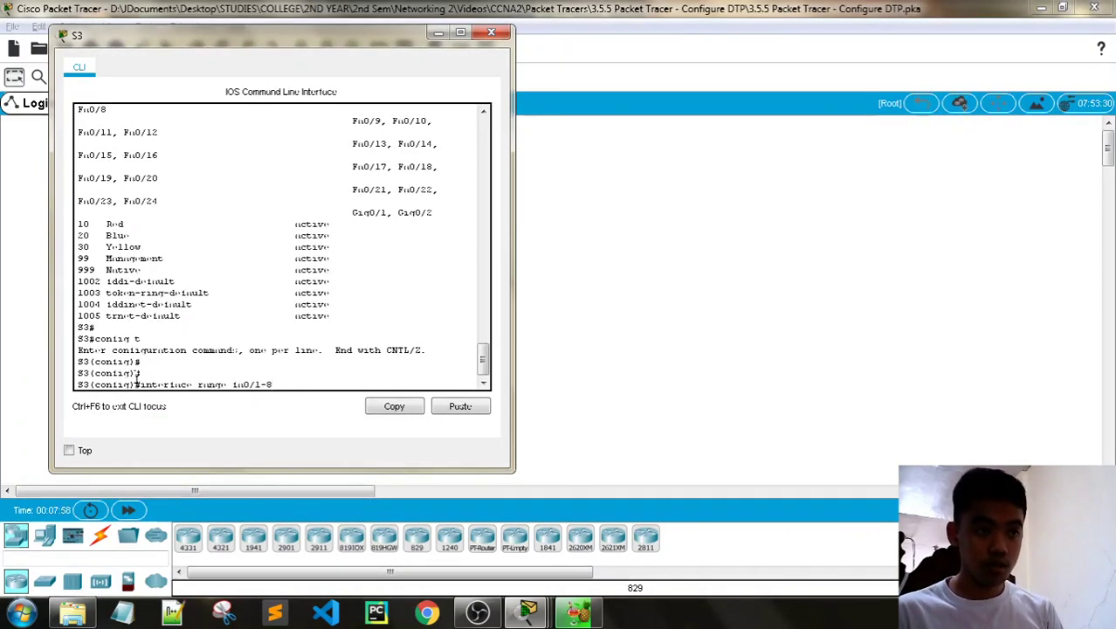
pyautogui.press('Return')
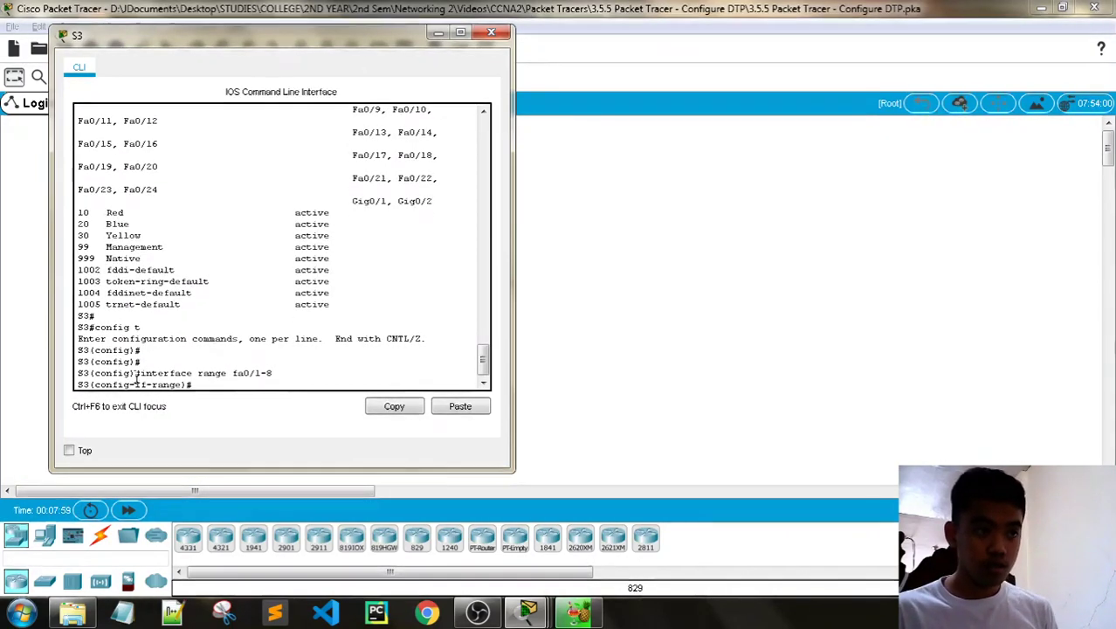
# Set S3's ports fa0/1-8 to access mode and assign them to VLAN 10.
pyautogui.press('Return')
pyautogui.write('switchp')
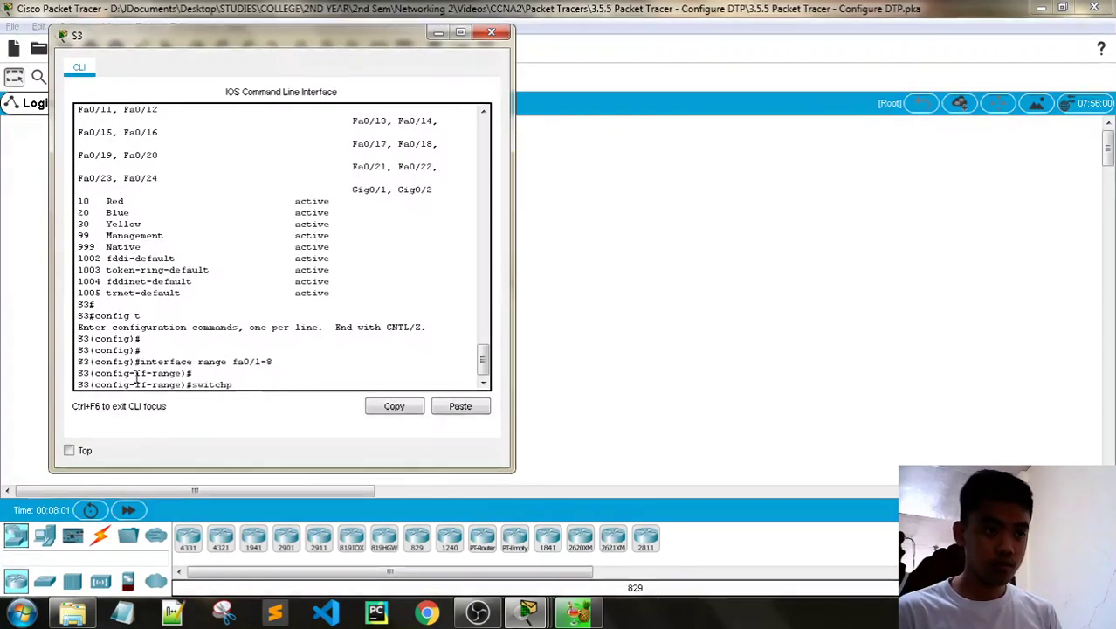
pyautogui.write('ort mode access')
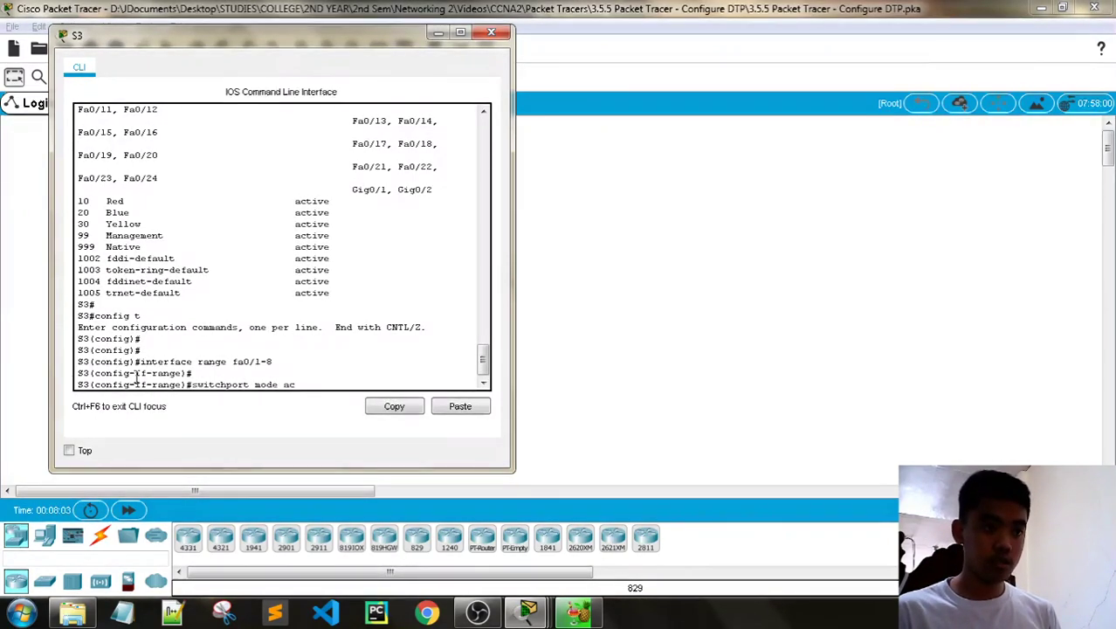
pyautogui.press('Return')
pyautogui.write('swit')
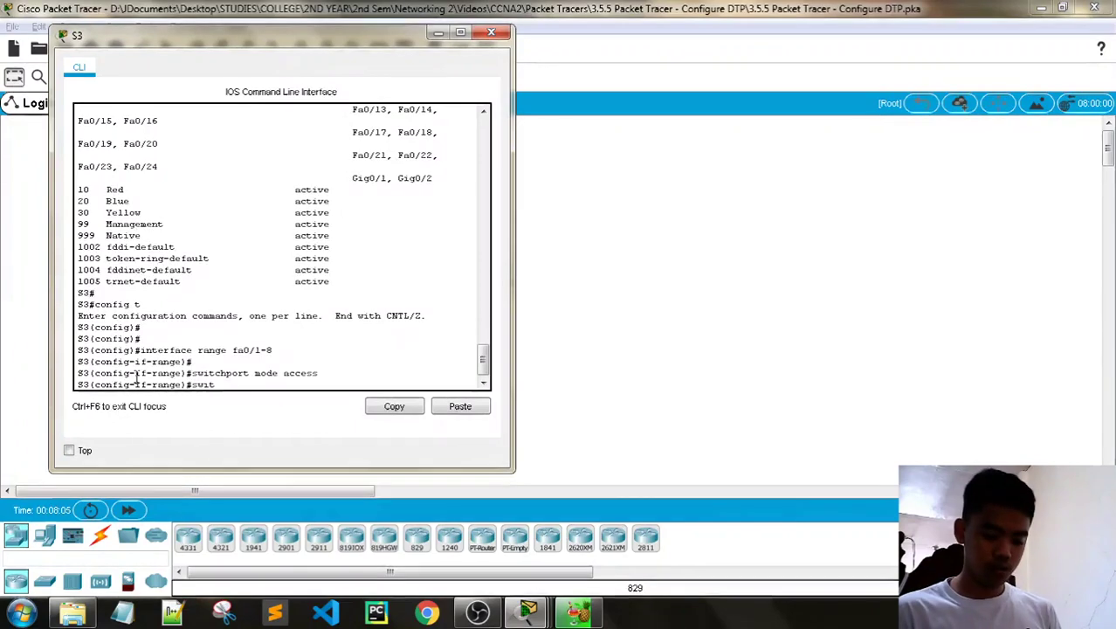
pyautogui.write('chport a')
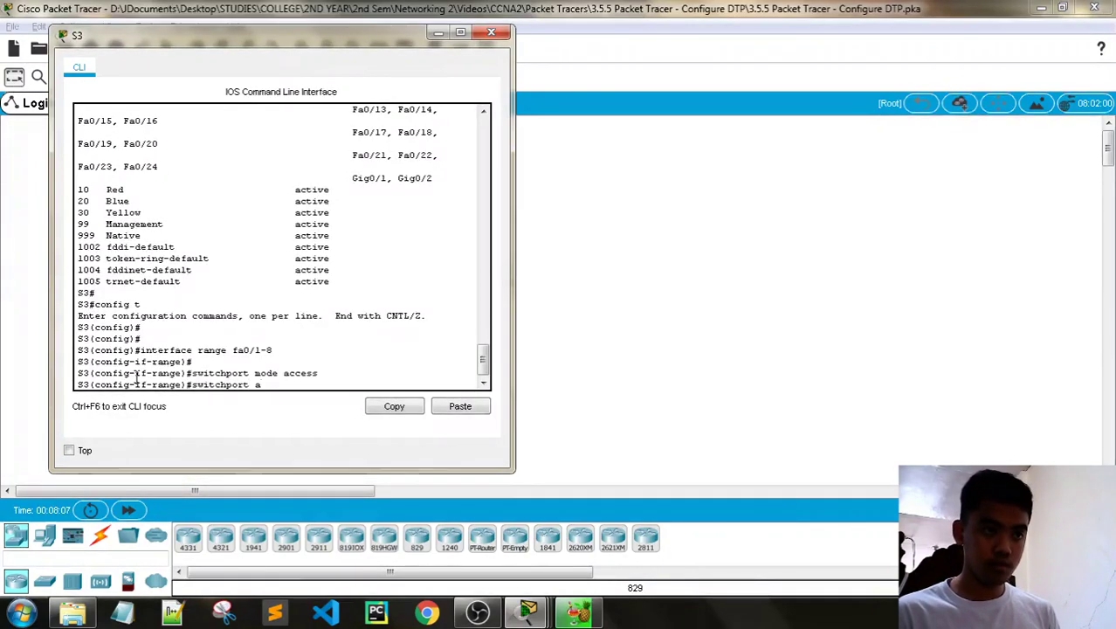
pyautogui.write('ccess vlan 10')
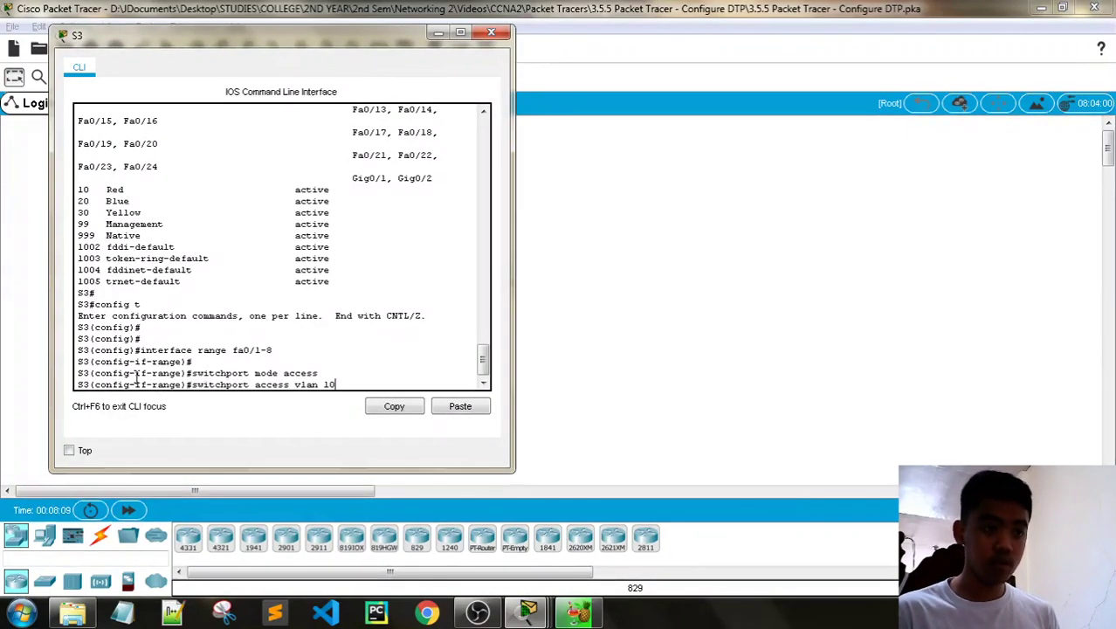
pyautogui.press('Return')
# Select S3's ports fa0/9-16 with the interface range command.
pyautogui.press('Up')
pyautogui.press('Up')
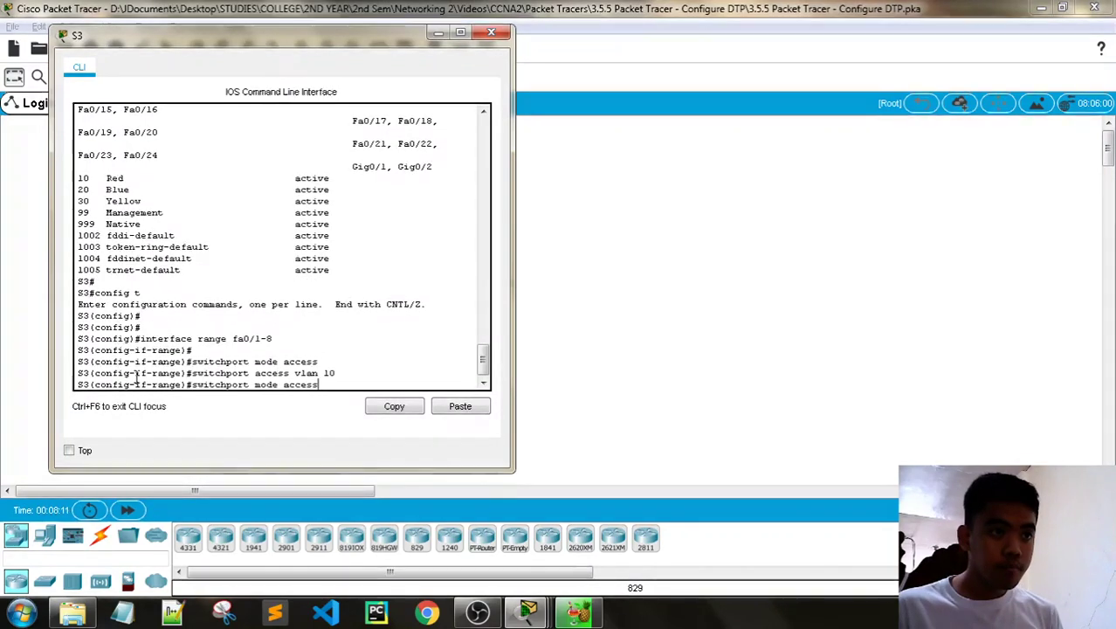
pyautogui.press('BackSpace')
pyautogui.press('BackSpace')
pyautogui.press('BackSpace')
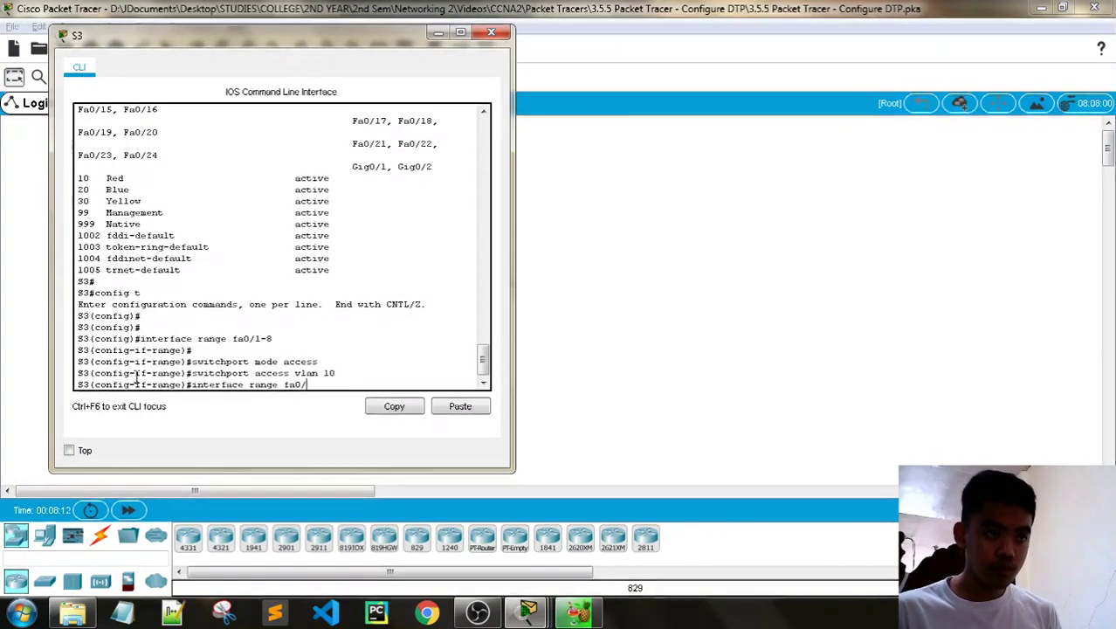
pyautogui.write('9-16')
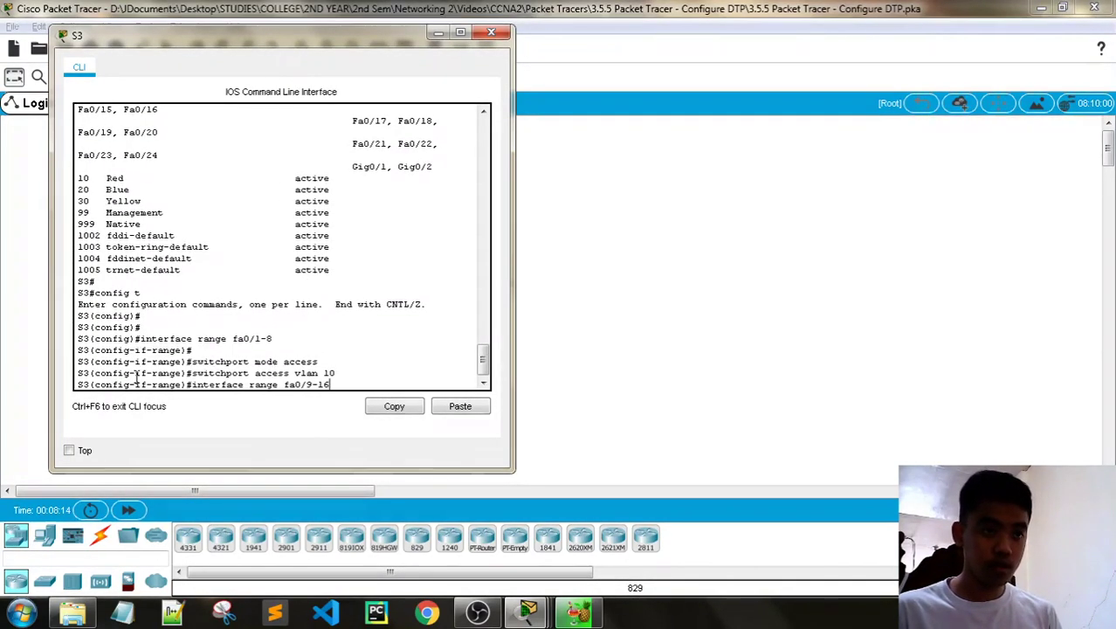
pyautogui.press('Return')
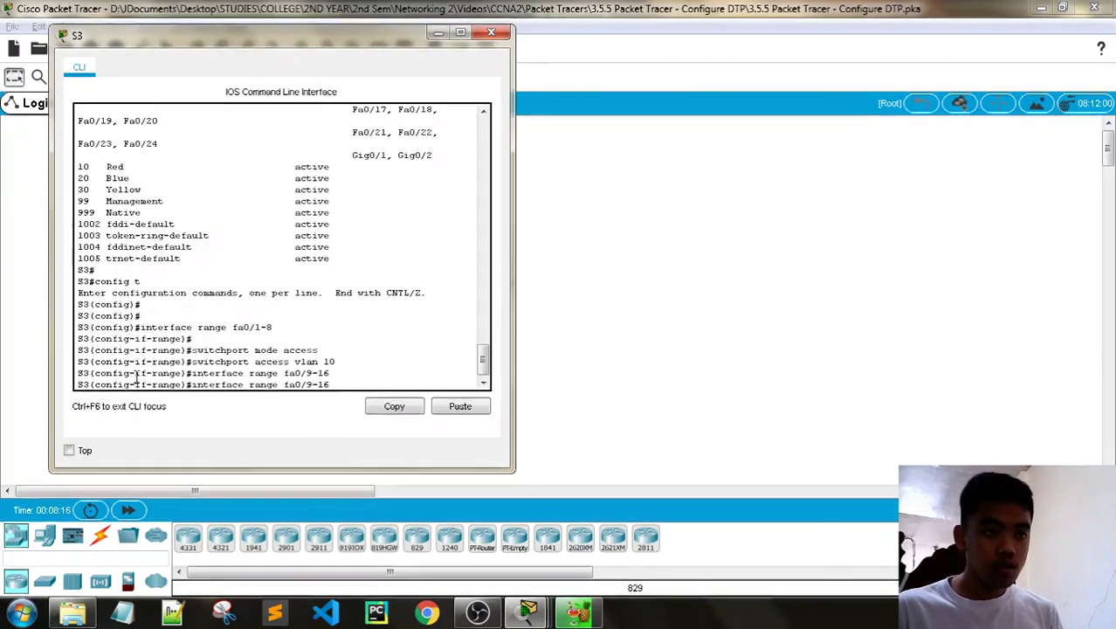
# Set S3's ports fa0/9-16 to access mode and assign them to VLAN 20.
pyautogui.press('Up')
pyautogui.press('Return')
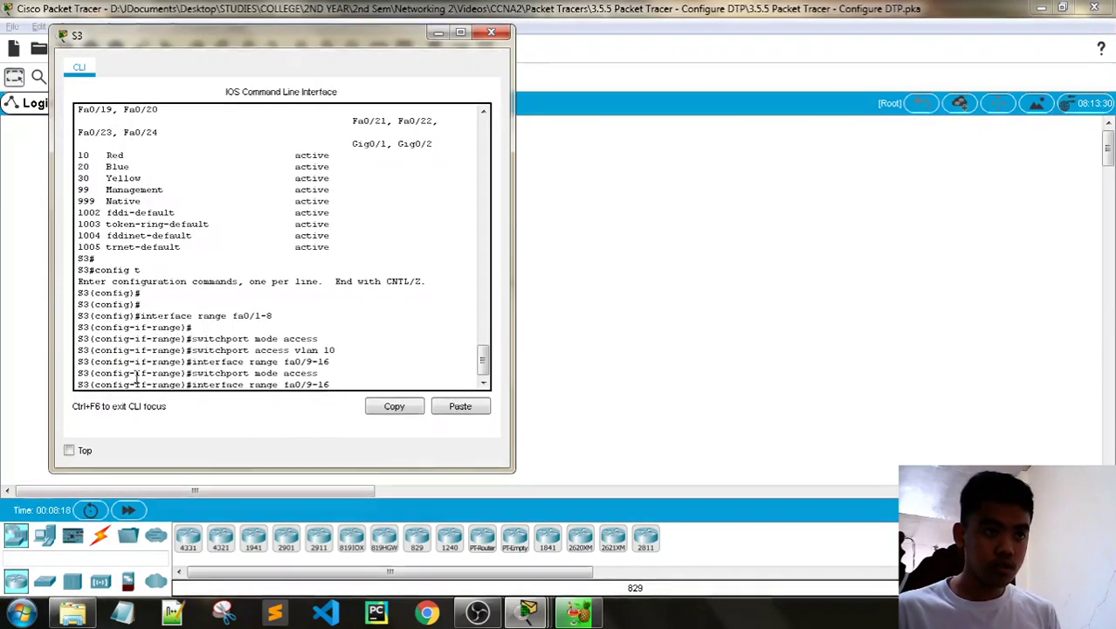
pyautogui.write('20')
pyautogui.press('Return')
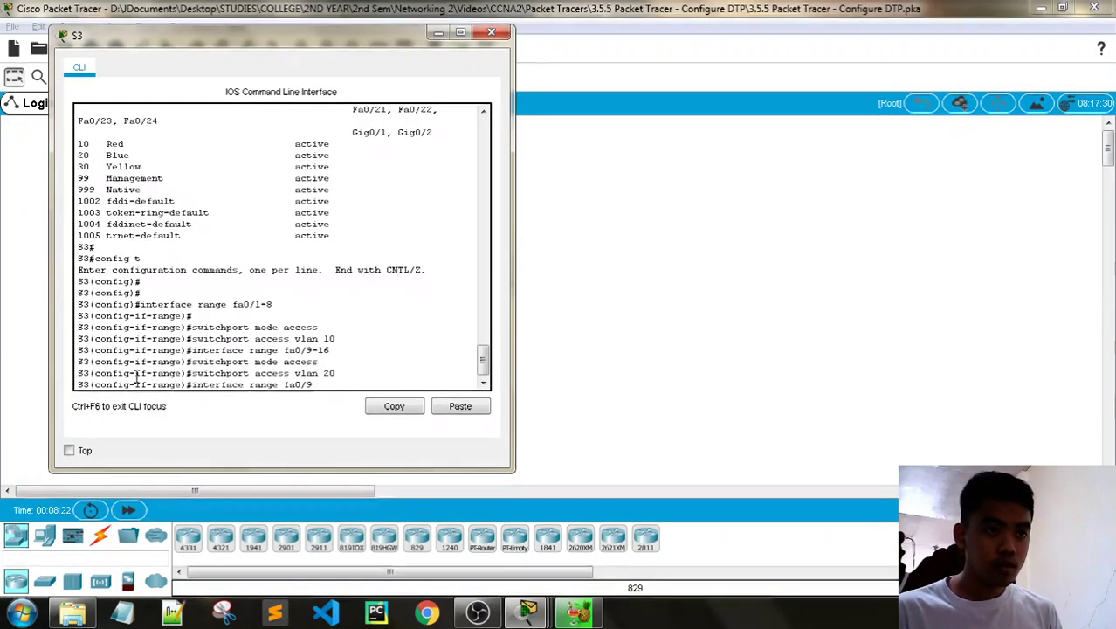
# Select S3's ports fa0/17-24 with the interface range command.
pyautogui.press('BackSpace')
pyautogui.write('17-')
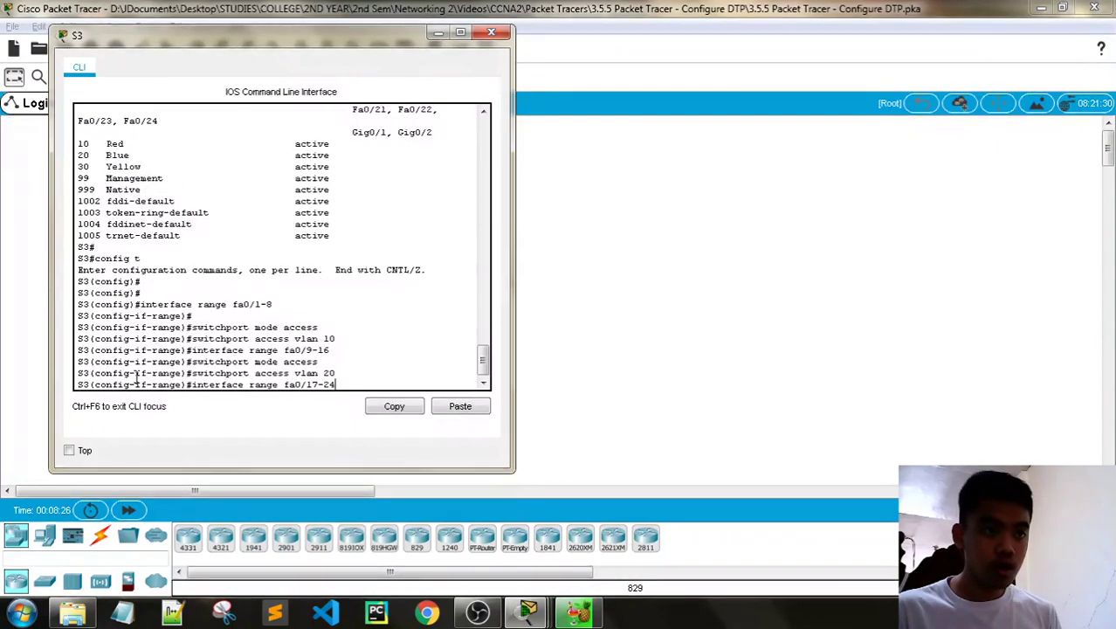
pyautogui.write('24')
pyautogui.press('Return')
# Set S3's ports fa0/17-24 to access mode and assign them to VLAN 30.
pyautogui.press('Up')
pyautogui.press('Up')
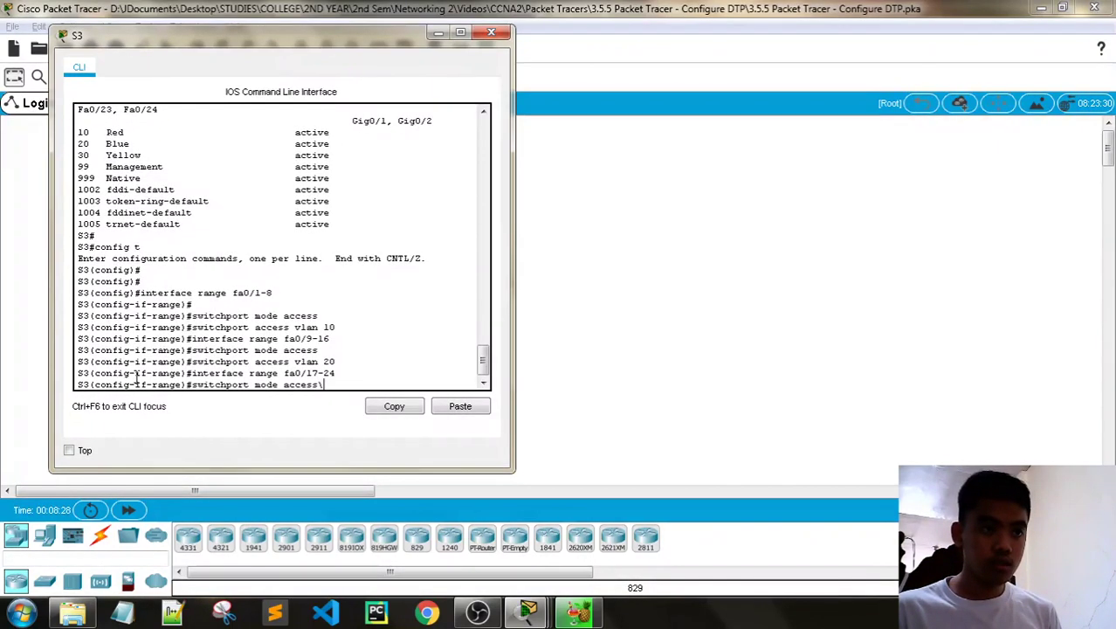
pyautogui.press('Return')
pyautogui.press('Up')
pyautogui.press('Up')
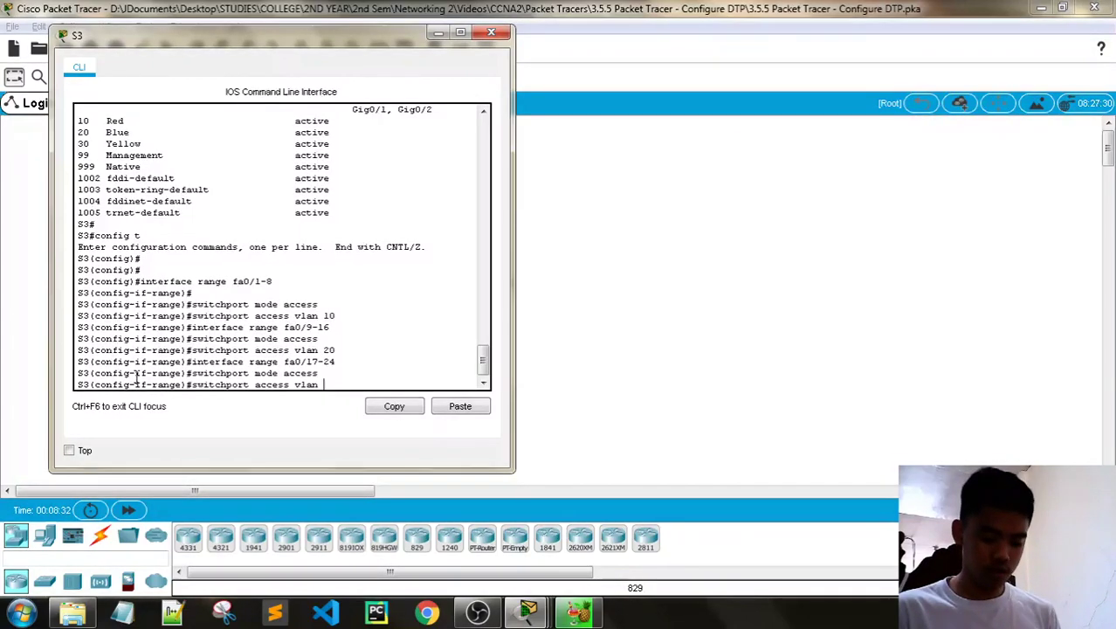
pyautogui.press('Return')
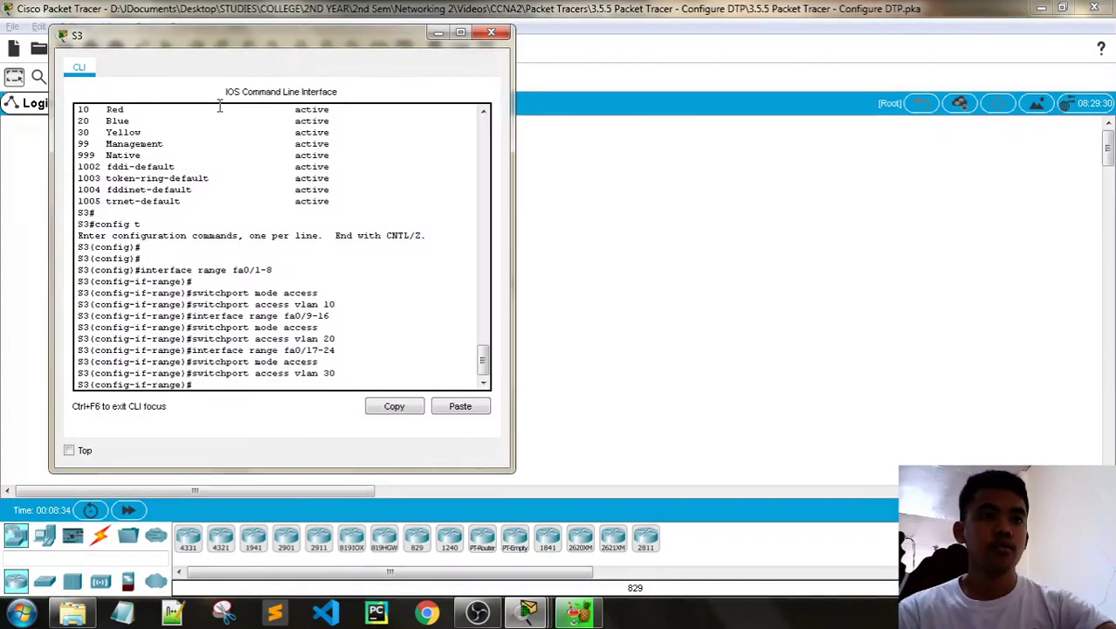
# Review the Part 3 instructions through the PC1 to PC6 ping task and close S3's window.
pyautogui.moveTo(527, 613)
pyautogui.click(357, 518)
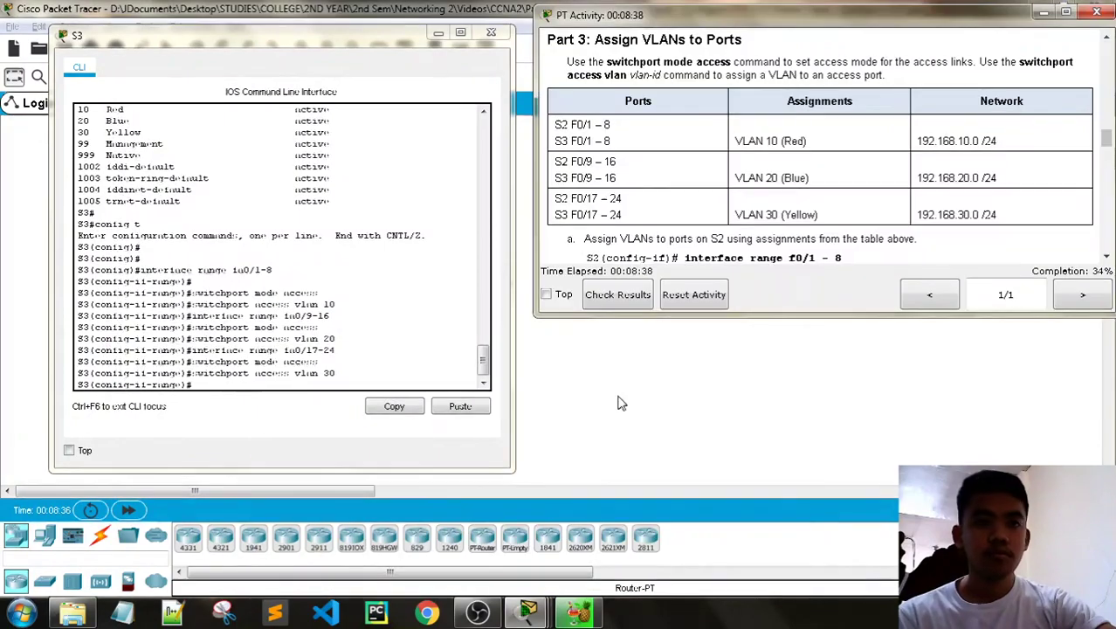
pyautogui.scroll(-2, 890, 121)
pyautogui.scroll(-1, 890, 123)
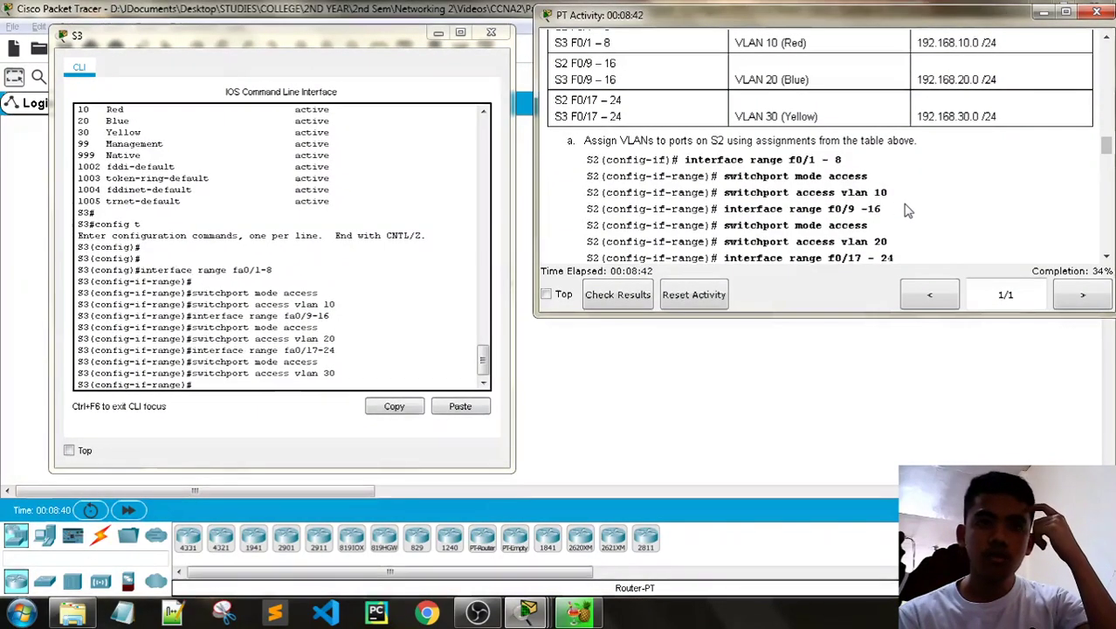
pyautogui.scroll(-1, 882, 192)
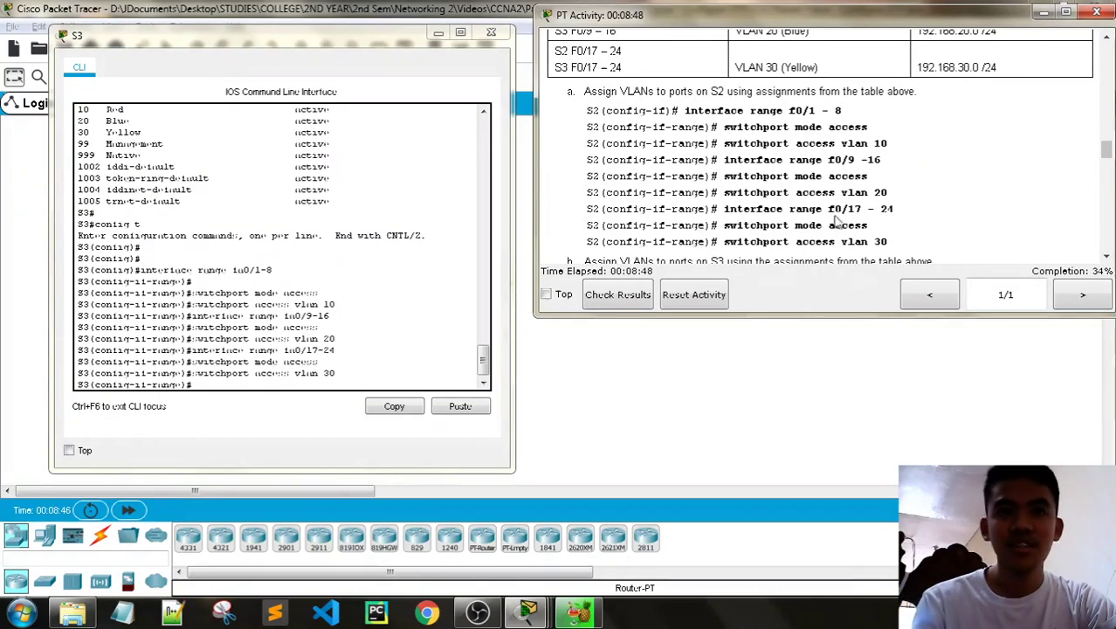
pyautogui.scroll(-1, 836, 224)
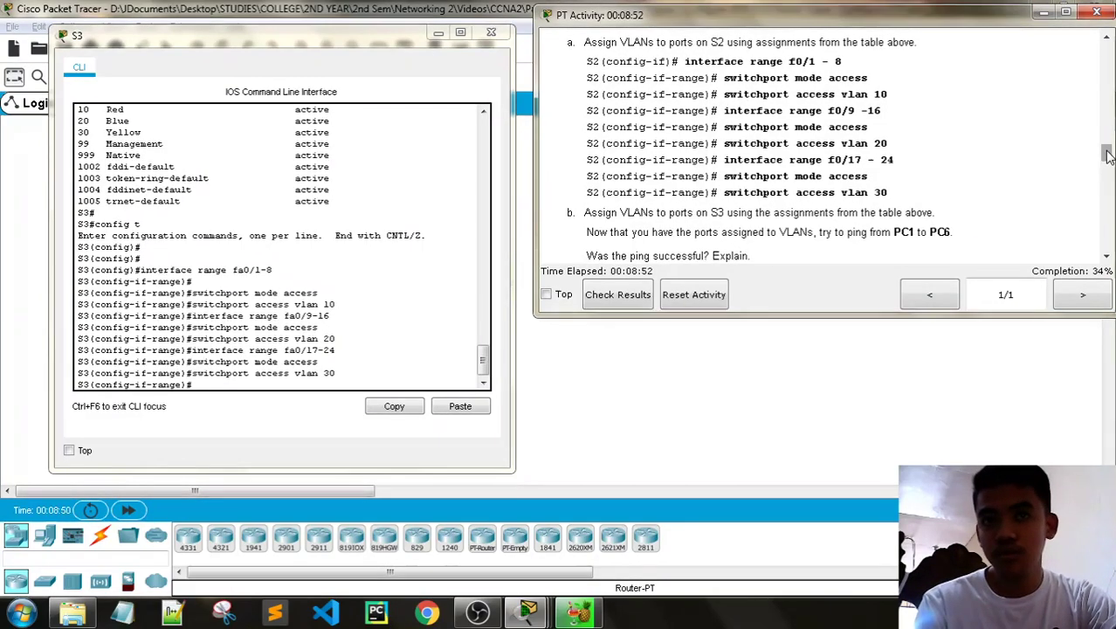
pyautogui.moveTo(1107, 156); pyautogui.dragTo(939, 165)
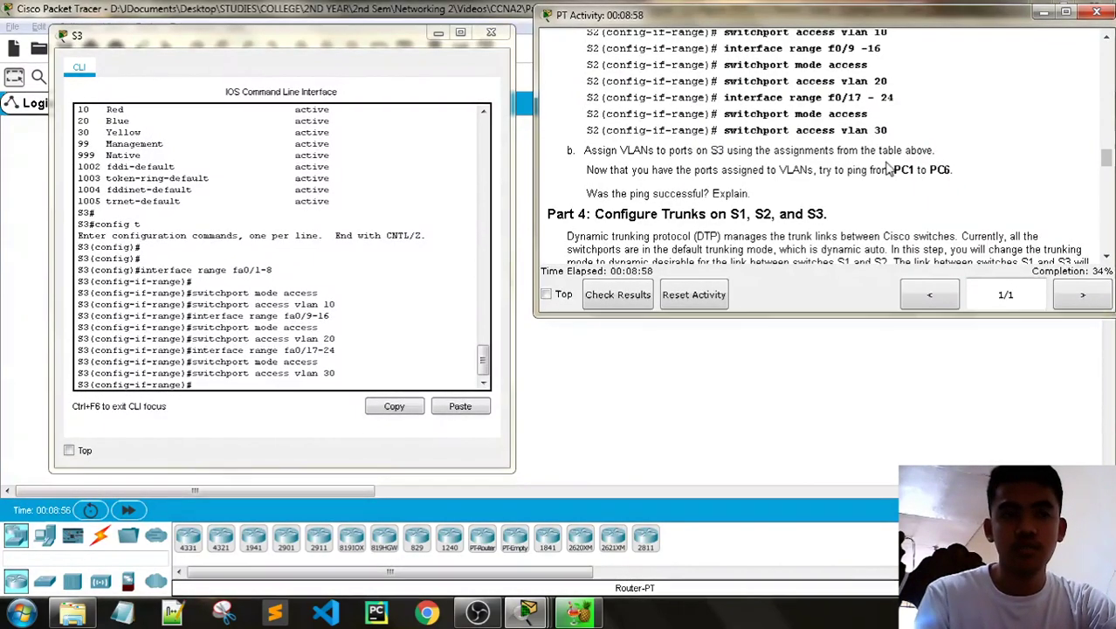
pyautogui.click(491, 36)
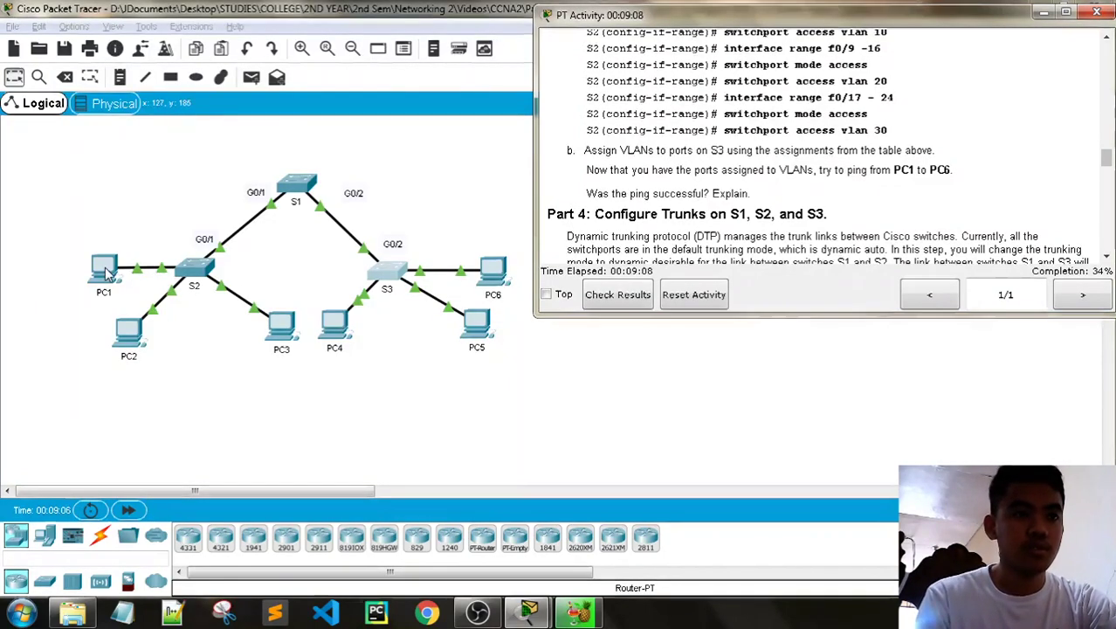
# Copy the IPv4 address from PC6's IP configuration and close PC6's window.
pyautogui.click(106, 274)
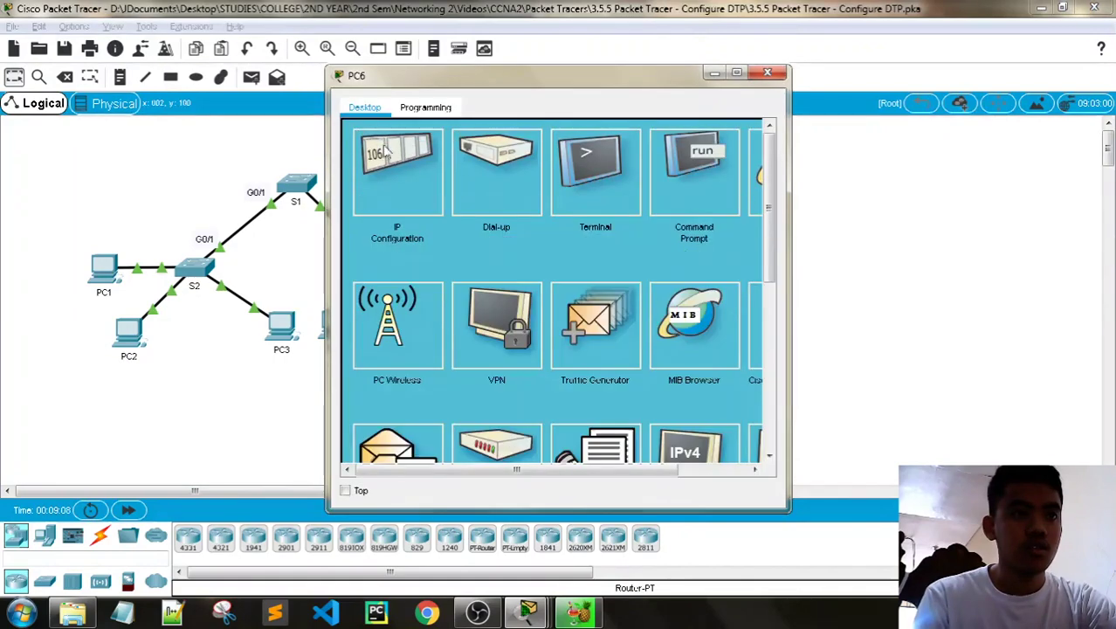
pyautogui.click(385, 154)
pyautogui.moveTo(531, 222); pyautogui.dragTo(418, 226)
pyautogui.hotkey('ctrl', 'c')
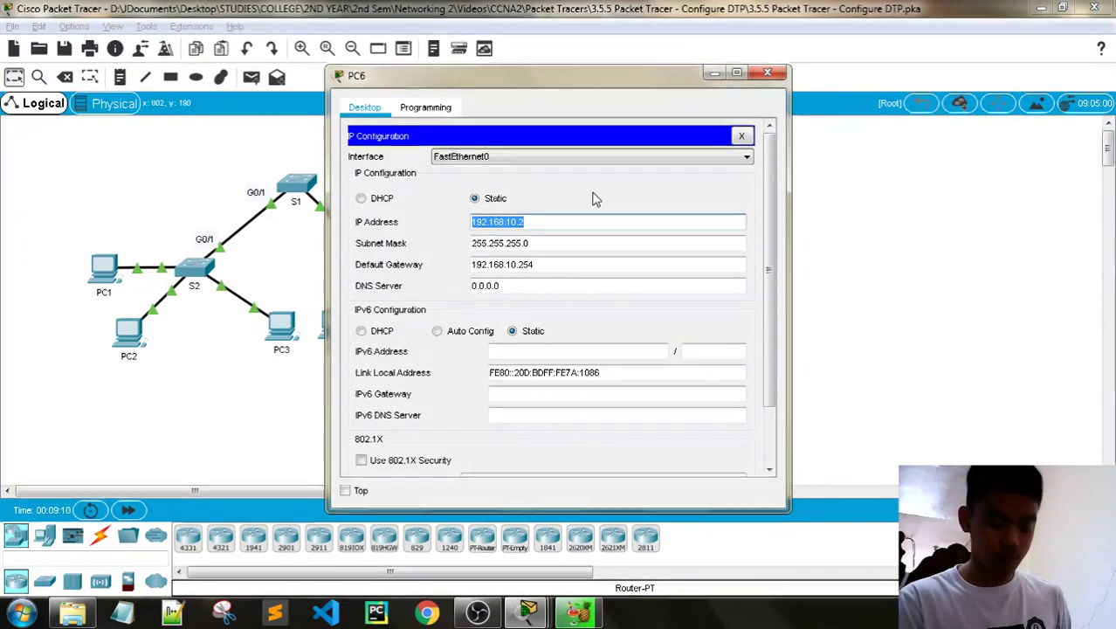
pyautogui.click(766, 73)
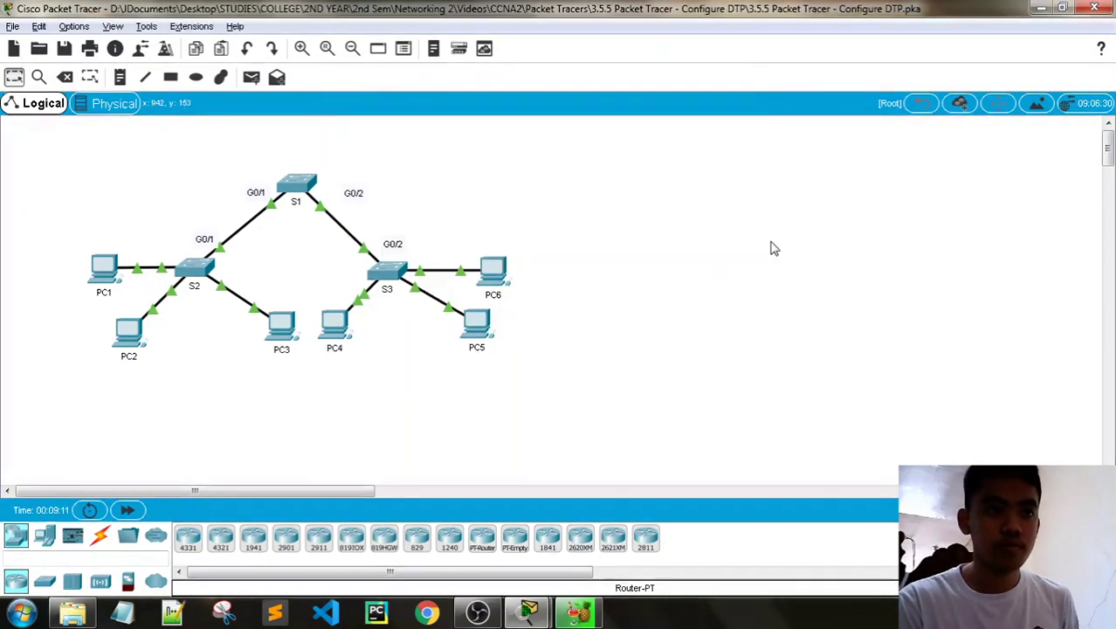
# Ping PC6 at 192.168.10.2 from PC1's command prompt.
pyautogui.click(104, 268)
pyautogui.click(704, 196)
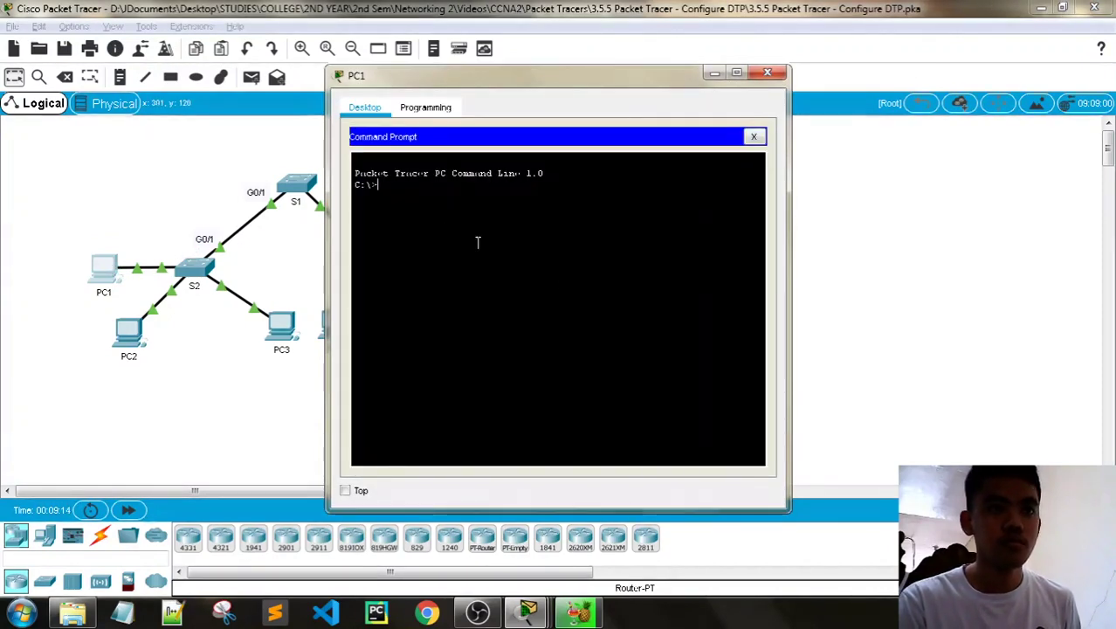
pyautogui.write('ping')
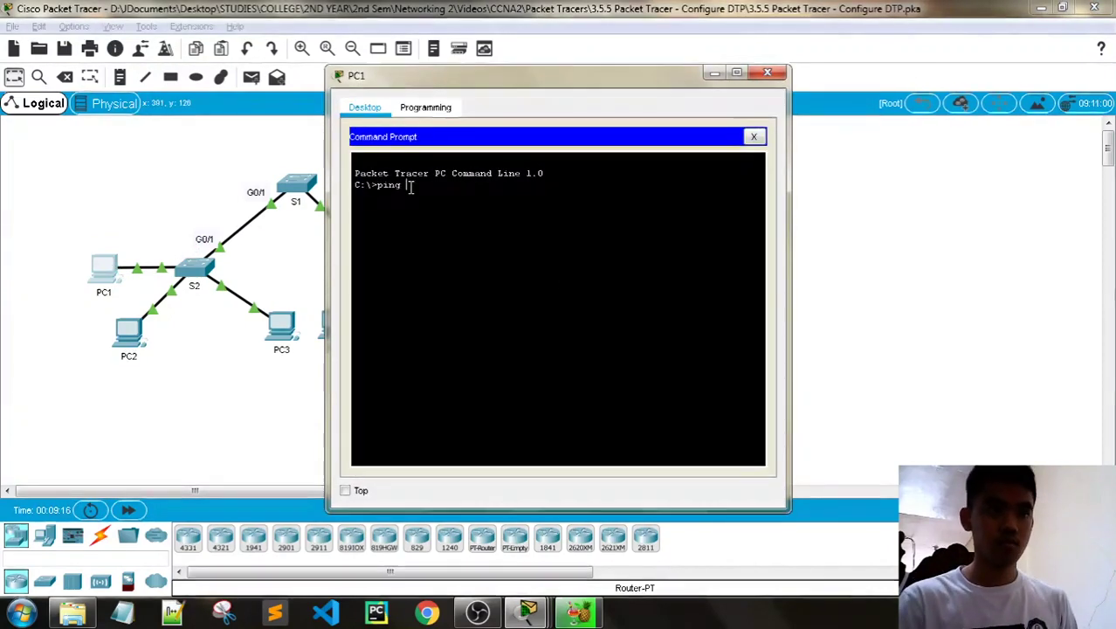
pyautogui.rightClick(412, 191)
pyautogui.click(439, 216)
pyautogui.press('Return')
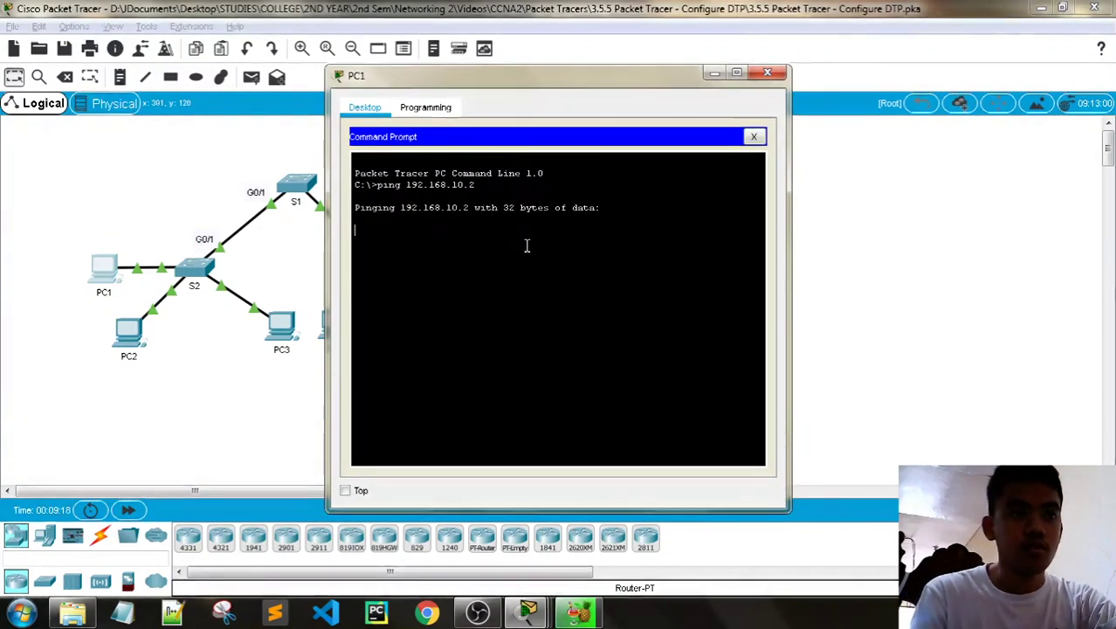
# Move PC1's window clear of the topology and bring up the Part 4 trunk configuration instructions in the activity window.
pyautogui.moveTo(539, 82); pyautogui.dragTo(748, 129)
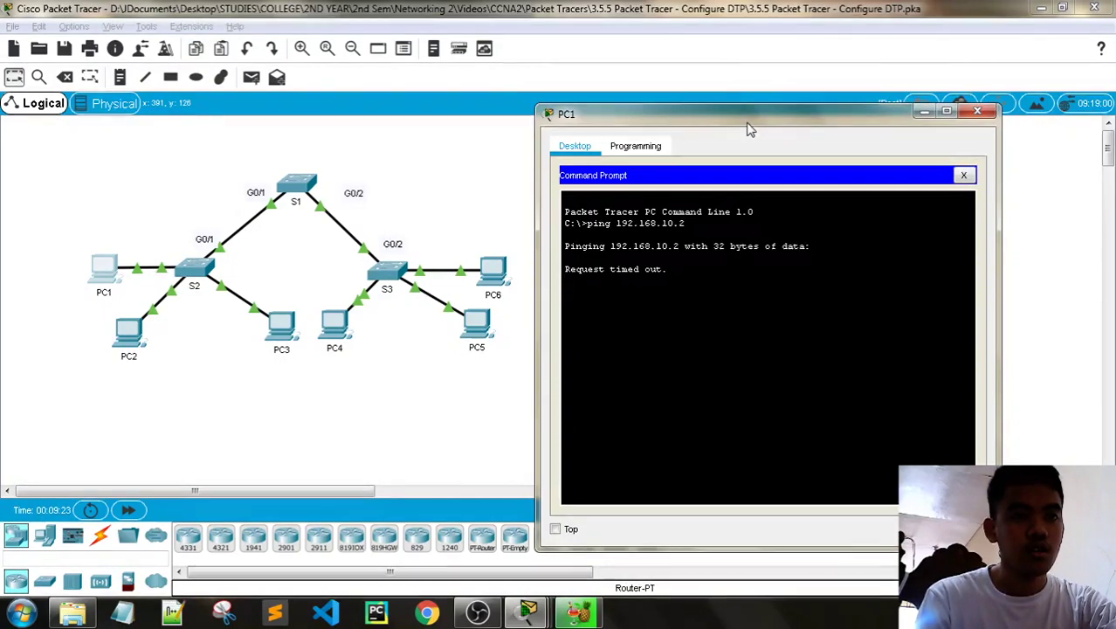
pyautogui.click(529, 615)
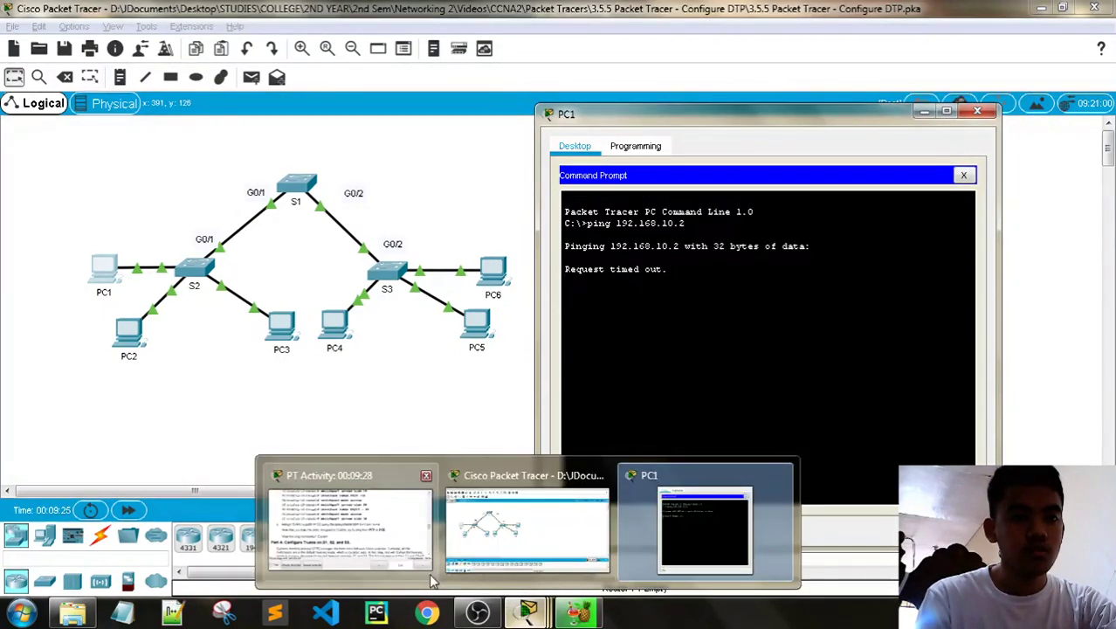
pyautogui.click(350, 528)
pyautogui.scroll(-3, 780, 209)
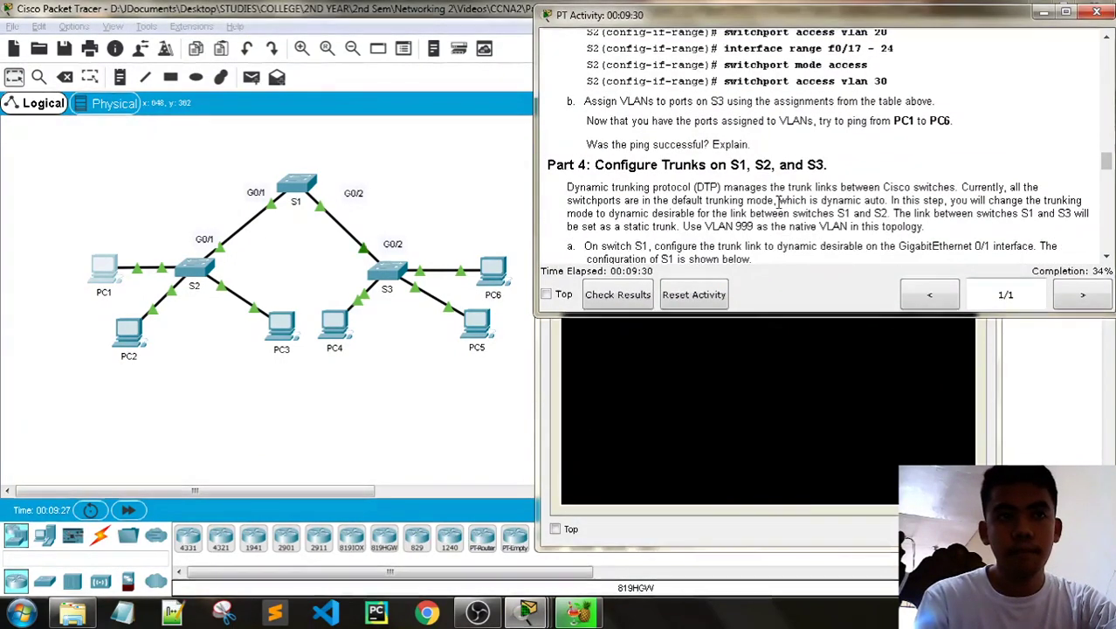
# Review the Part 3 VLAN port assignment table, close PC1's window and bring the activity instructions back up.
pyautogui.scroll(-2, 778, 202)
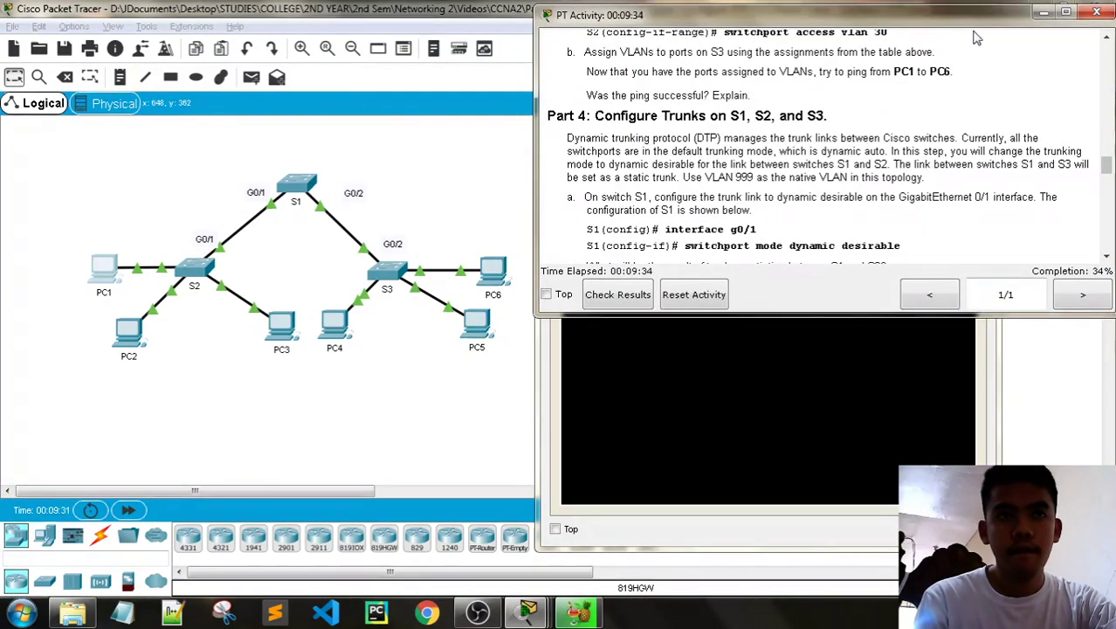
pyautogui.scroll(10, 995, 153)
pyautogui.scroll(3, 996, 148)
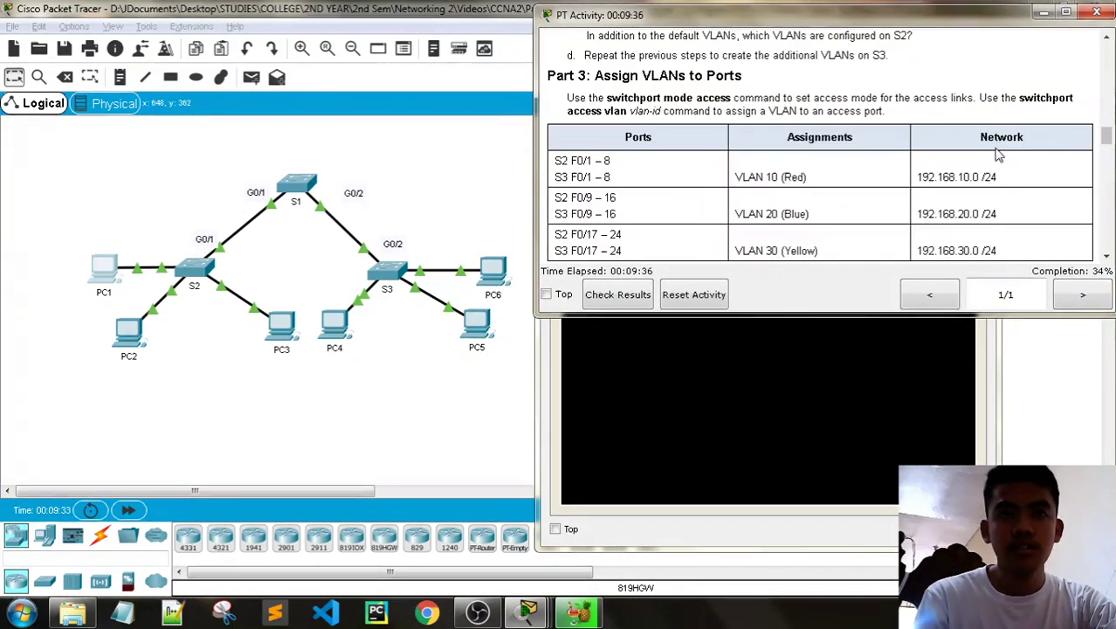
pyautogui.scroll(-2, 996, 148)
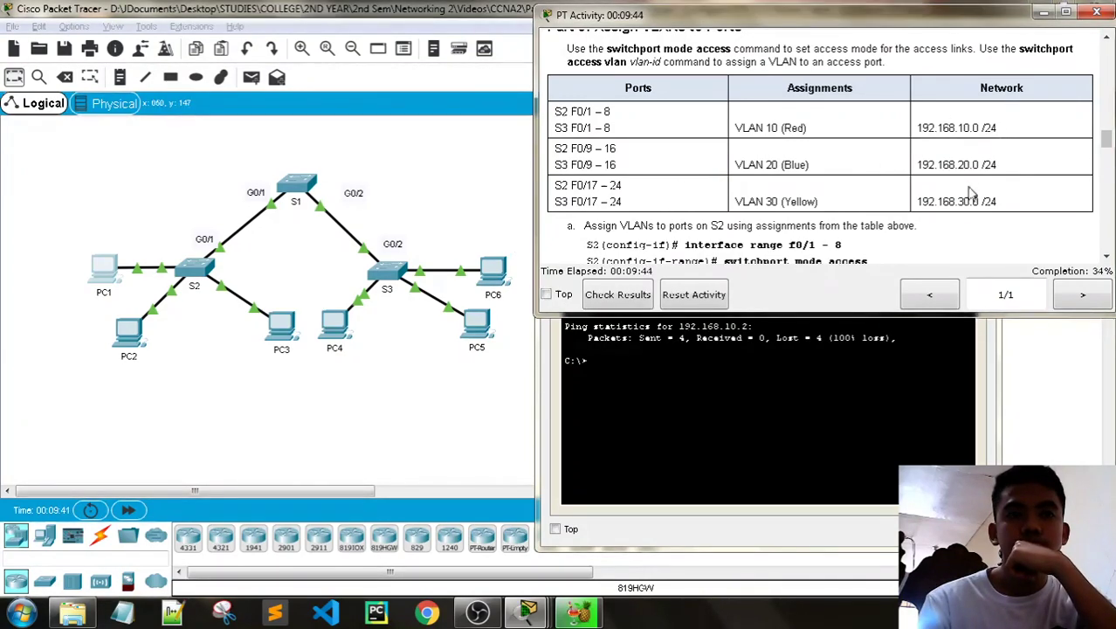
pyautogui.click(1043, 12)
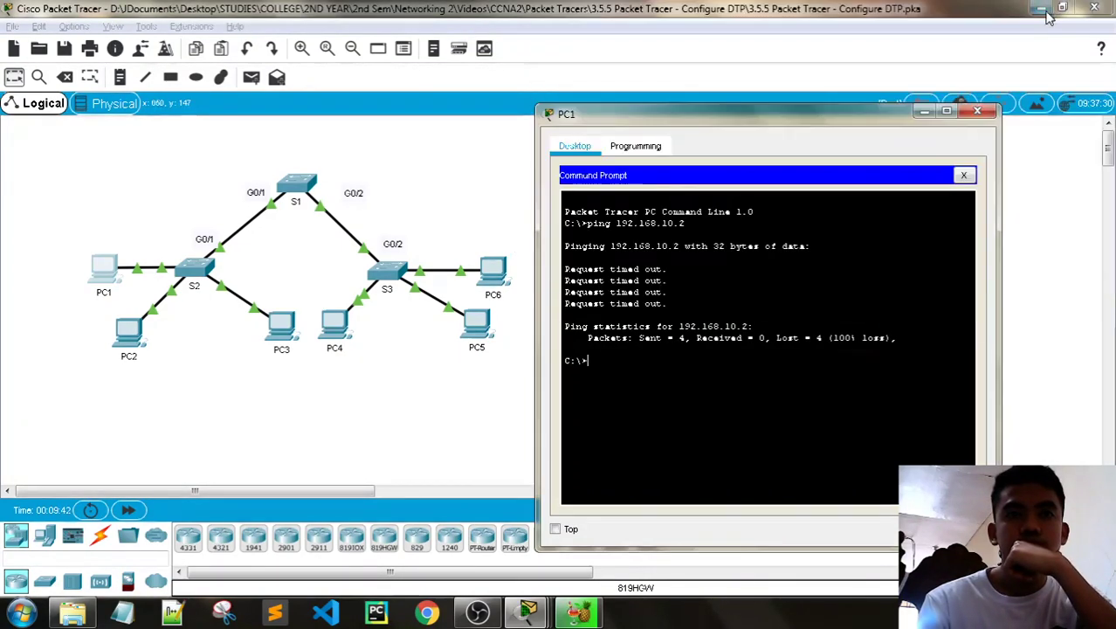
pyautogui.click(990, 111)
pyautogui.moveTo(529, 613)
pyautogui.click(437, 522)
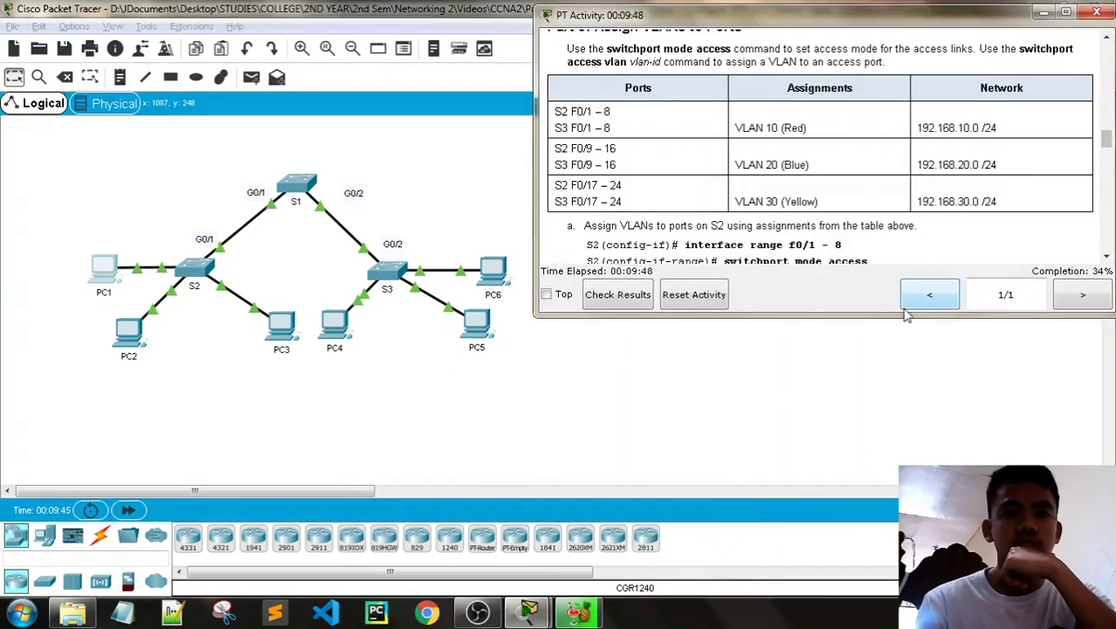
# Read the Part 4 introduction and task a on configuring S1's GigabitEthernet 0/1 trunk link.
pyautogui.scroll(-5, 969, 149)
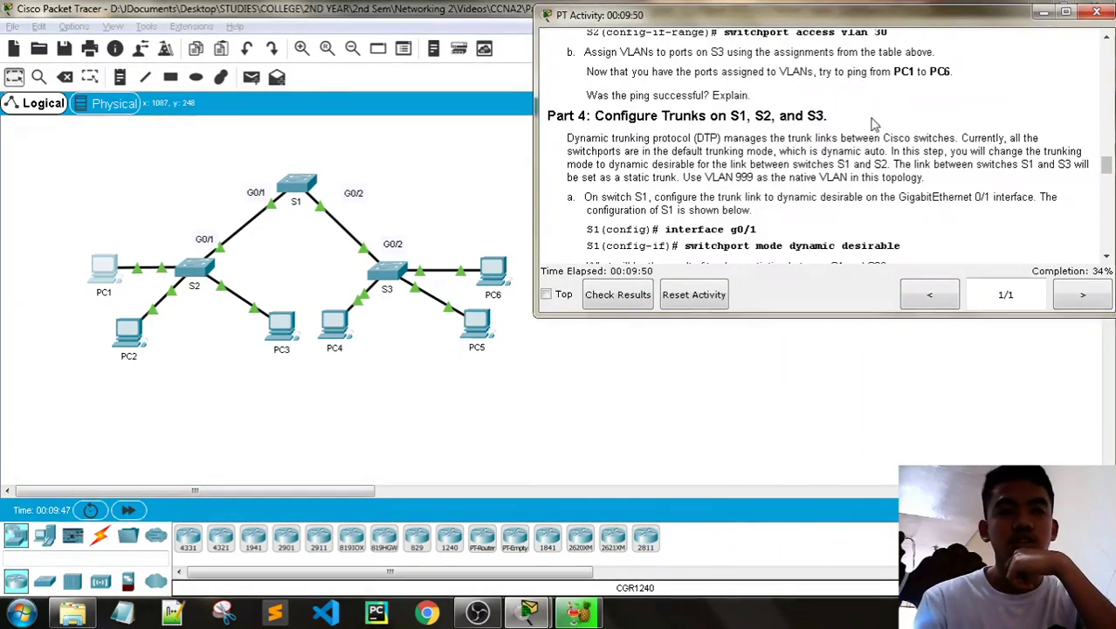
pyautogui.moveTo(849, 115); pyautogui.dragTo(681, 116)
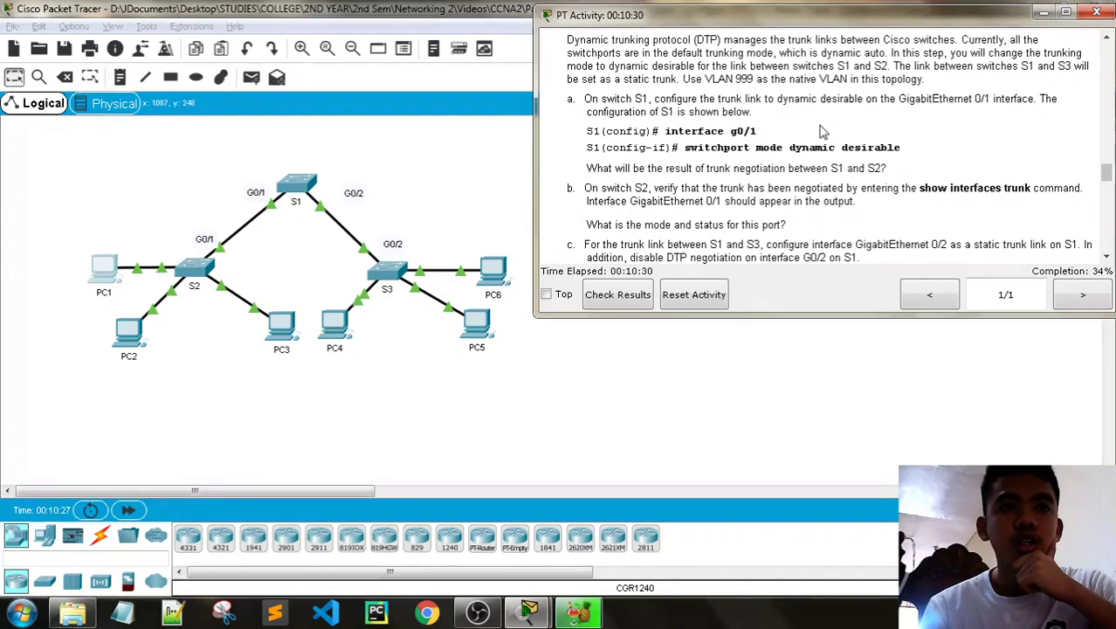
pyautogui.scroll(4, 821, 131)
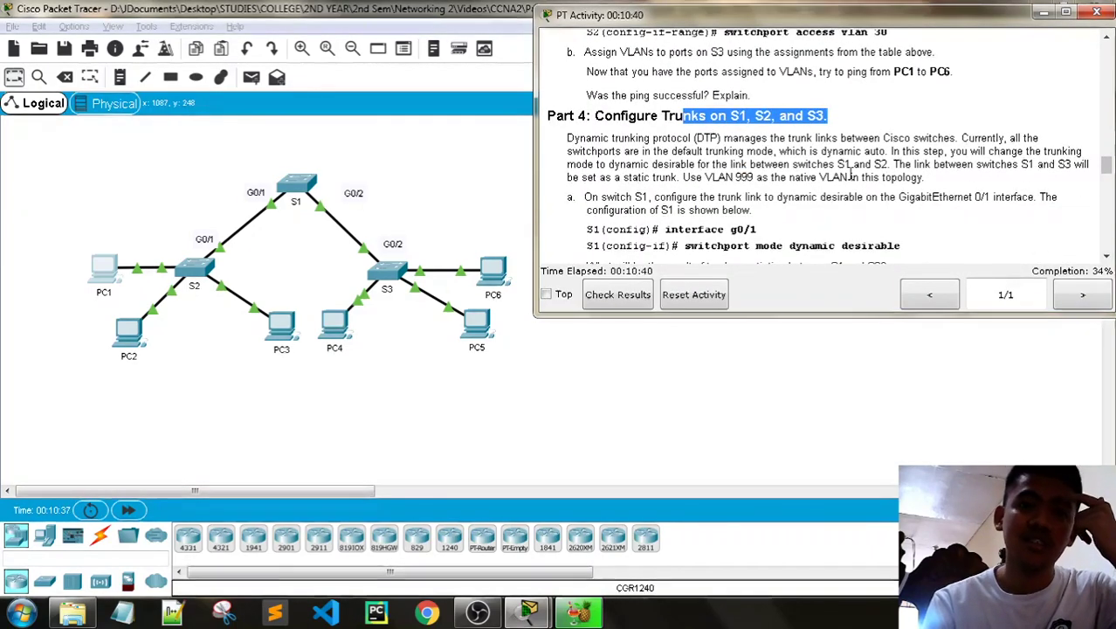
pyautogui.scroll(-1, 827, 176)
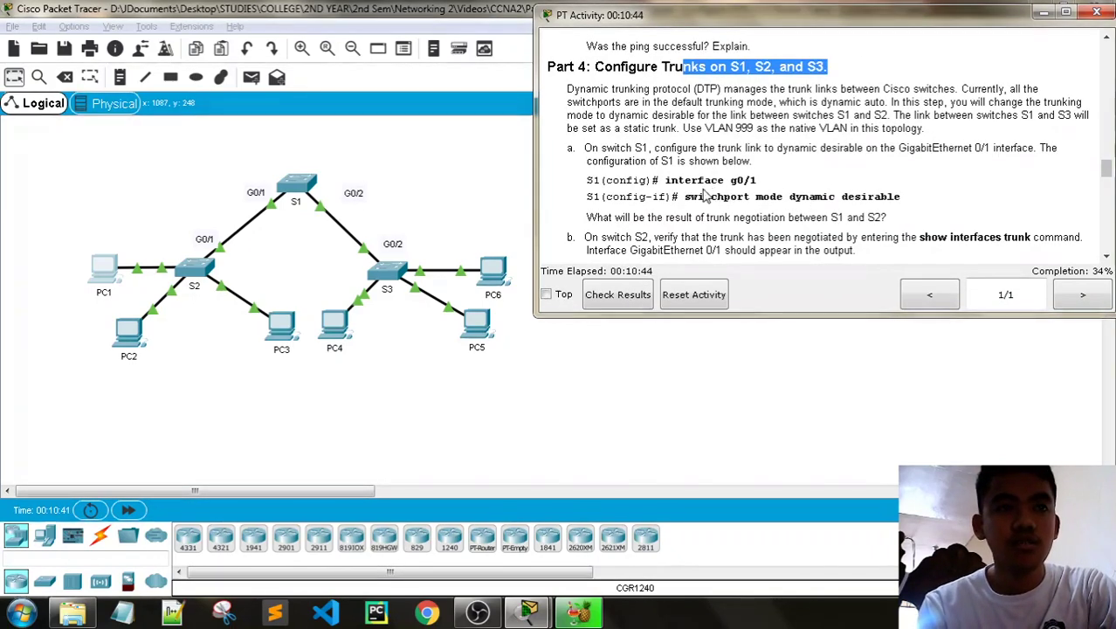
pyautogui.scroll(-1, 808, 194)
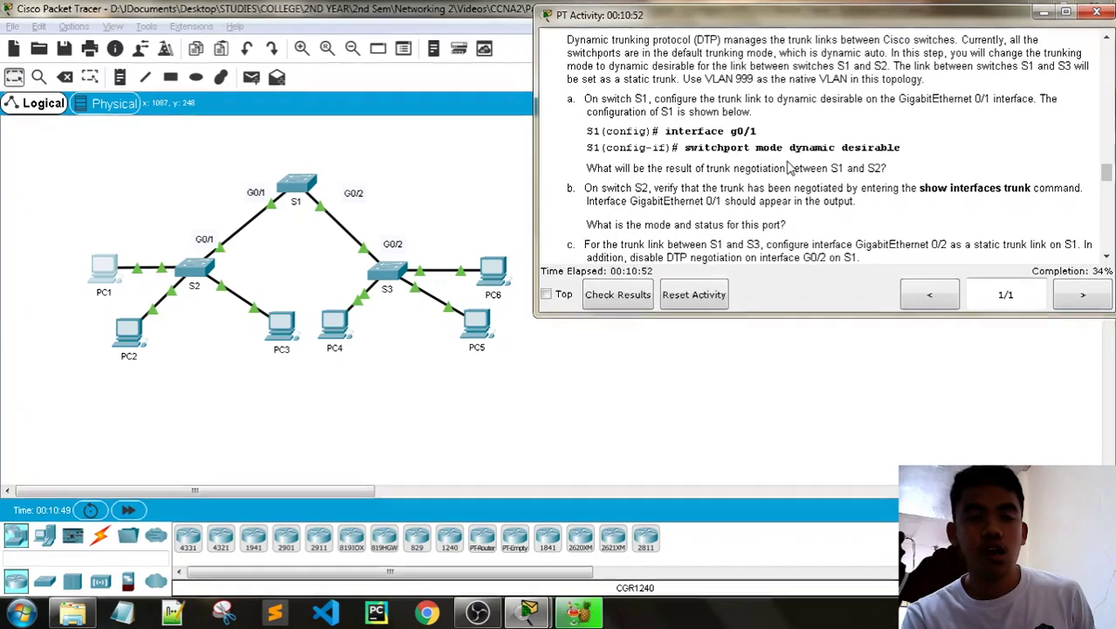
pyautogui.scroll(1, 788, 168)
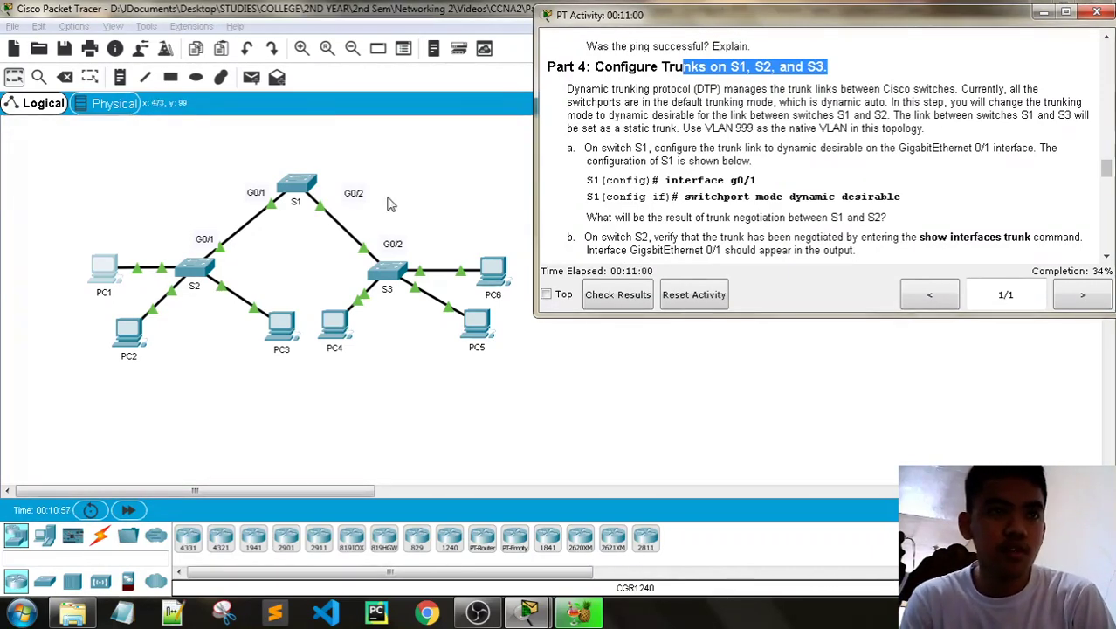
# Open S1's command line interface and place its window beside the activity instructions.
pyautogui.click(271, 183)
pyautogui.moveTo(511, 88); pyautogui.dragTo(297, 70)
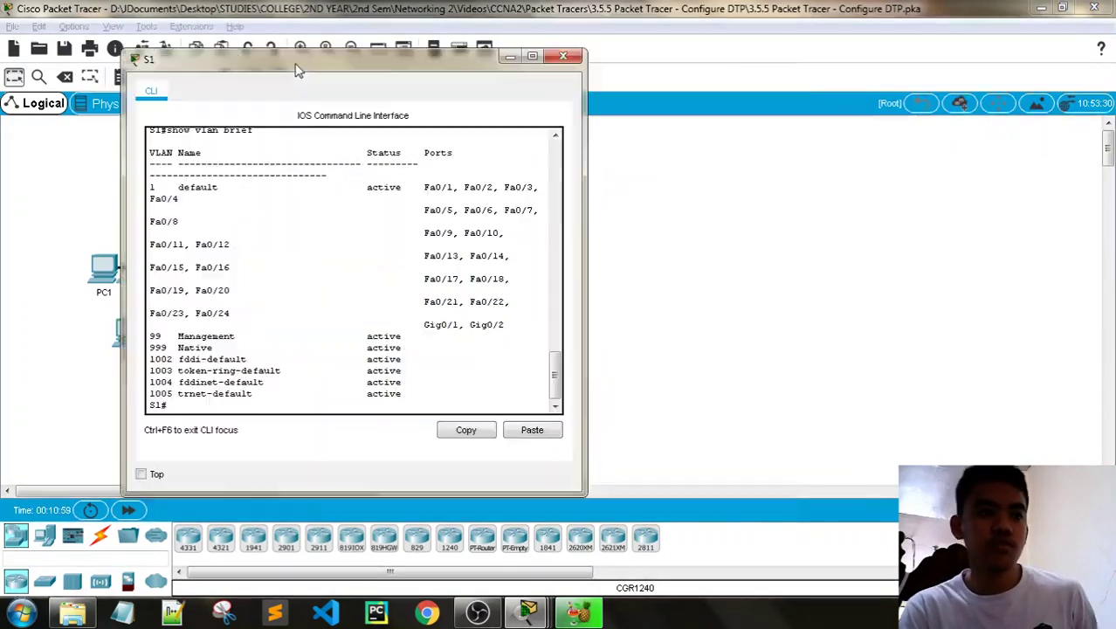
pyautogui.press('Return')
pyautogui.press('Return')
pyautogui.press('Return')
pyautogui.press('Return')
pyautogui.moveTo(526, 611)
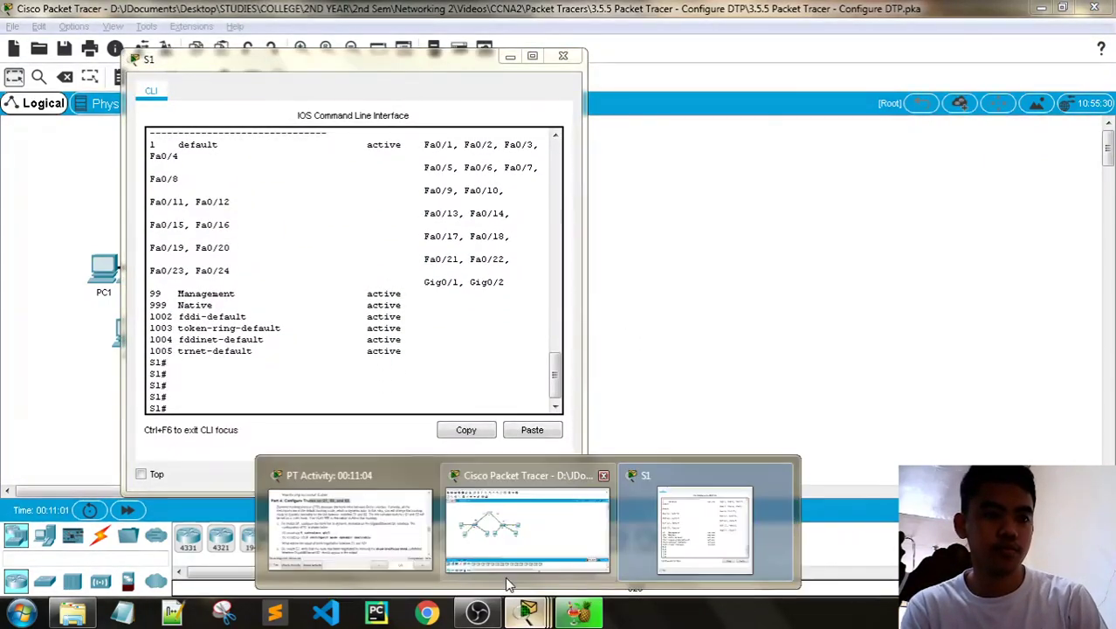
pyautogui.click(349, 528)
pyautogui.moveTo(238, 64); pyautogui.dragTo(191, 30)
# Try to run interface g0/1 from S1's privileged EXEC mode.
pyautogui.write('i')
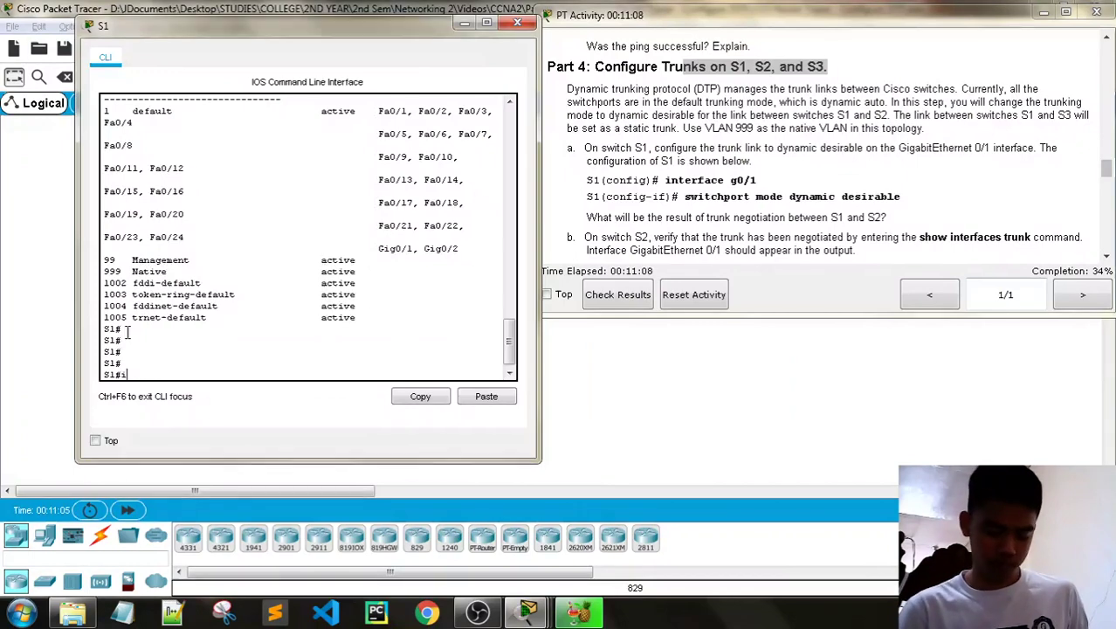
pyautogui.write('nterface ')
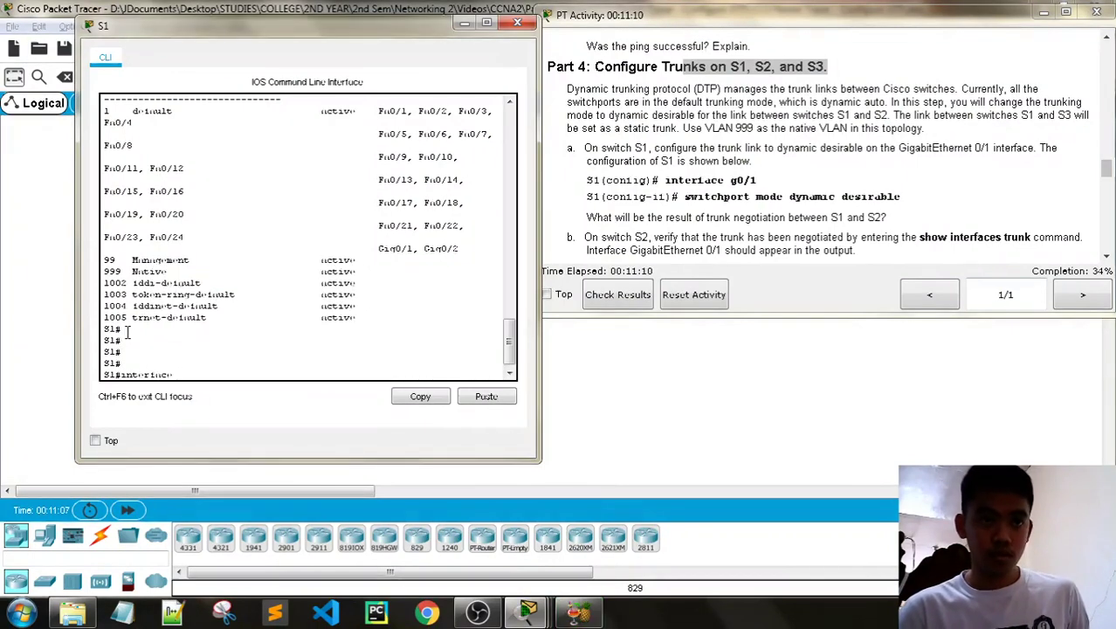
pyautogui.write('g0/1')
pyautogui.press('Return')
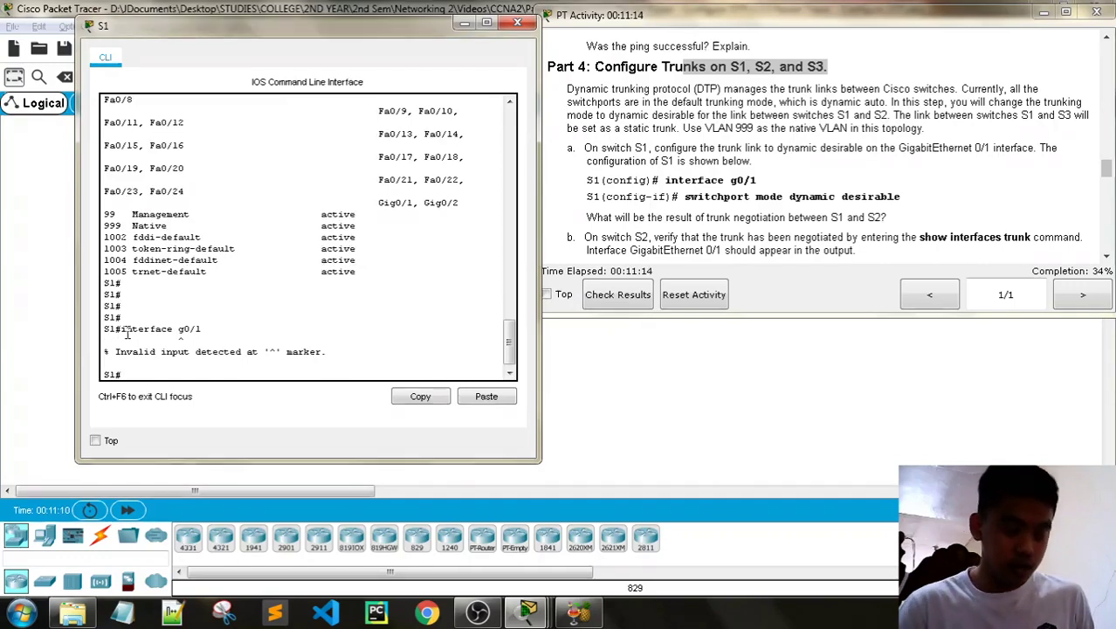
# Enter global configuration mode on S1 with config t and select interface g0/1.
pyautogui.write('config t')
pyautogui.press('Return')
pyautogui.press('Return')
pyautogui.write('in')
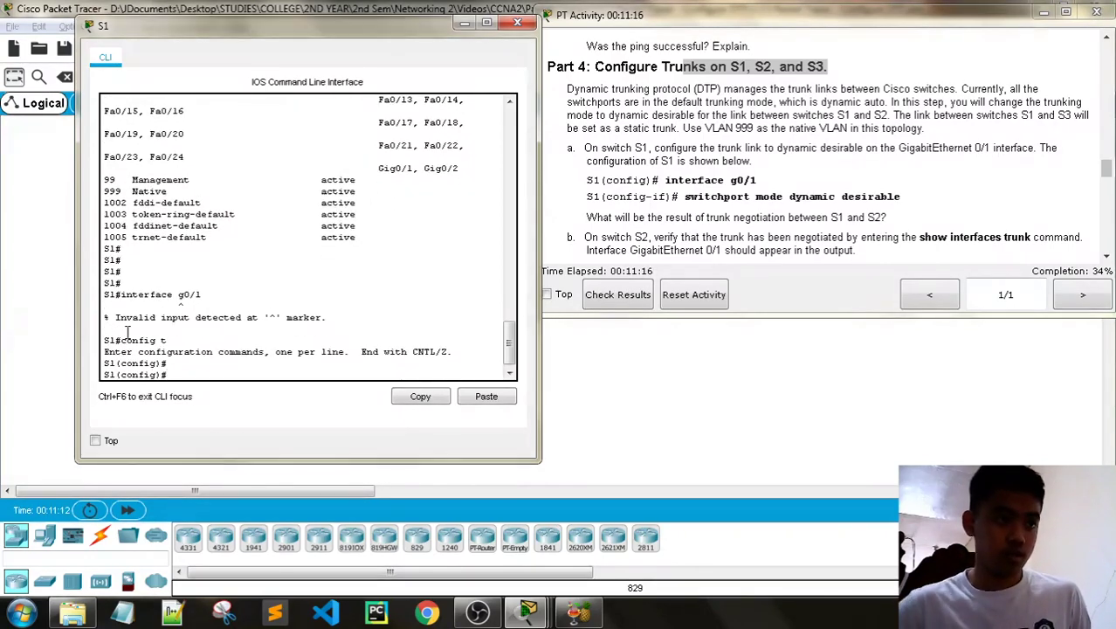
pyautogui.write('terface g0/1')
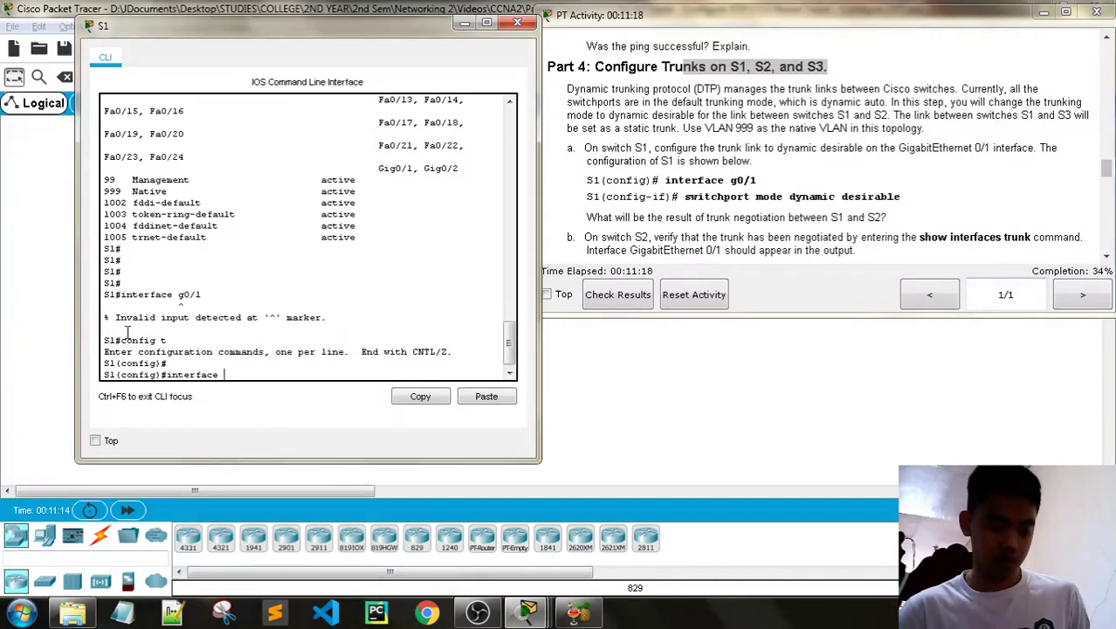
pyautogui.press('Return')
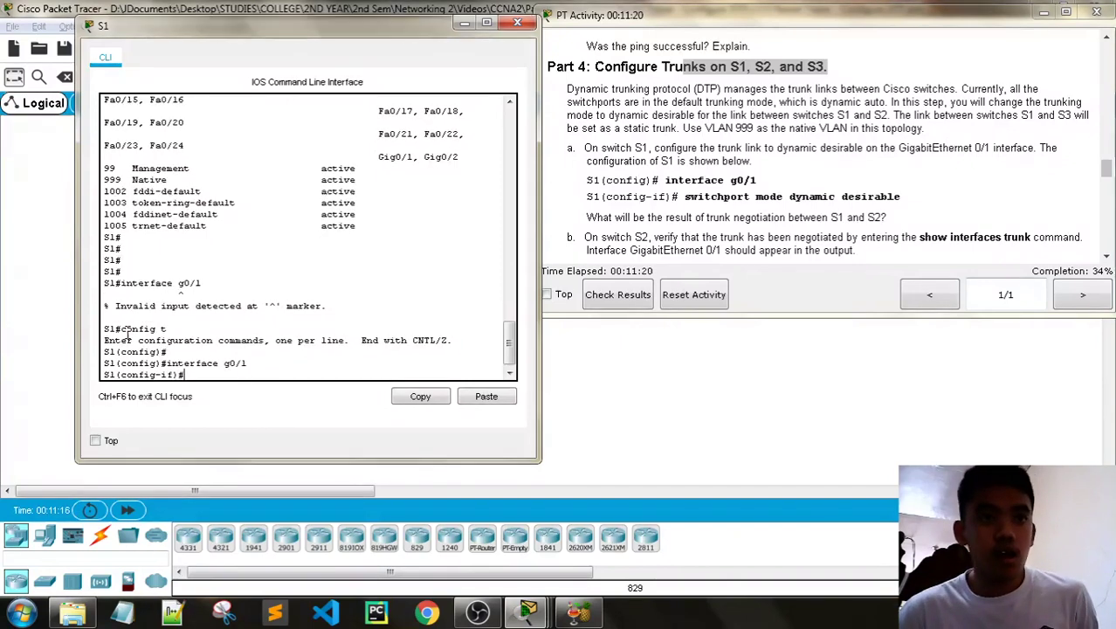
# Set S1's g0/1 interface to switchport mode dynamic desirable.
pyautogui.write('swit')
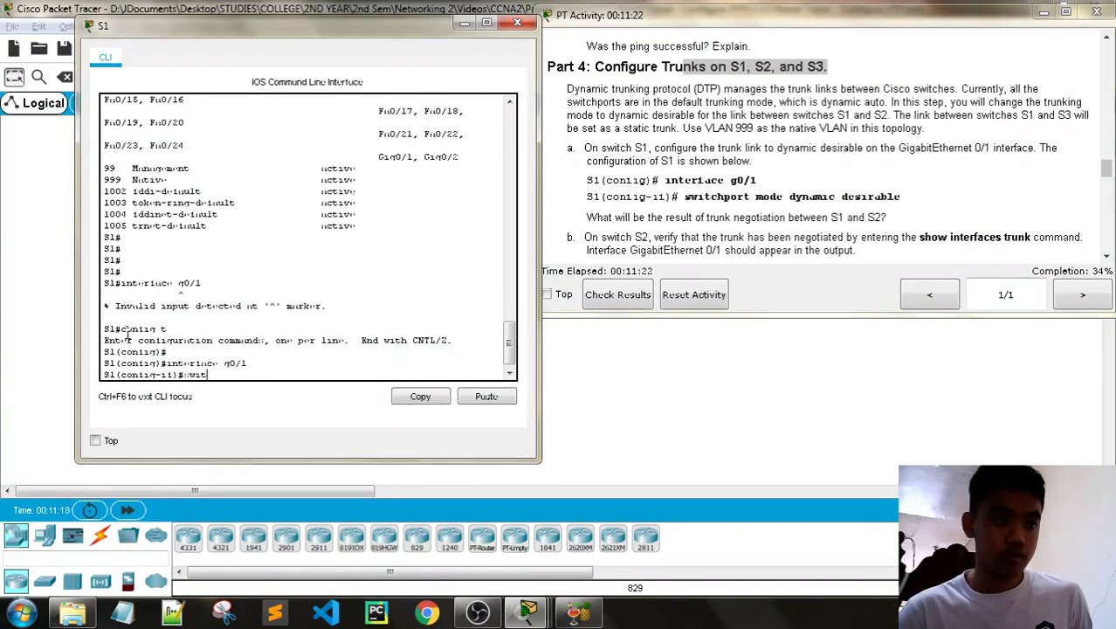
pyautogui.write('chport ')
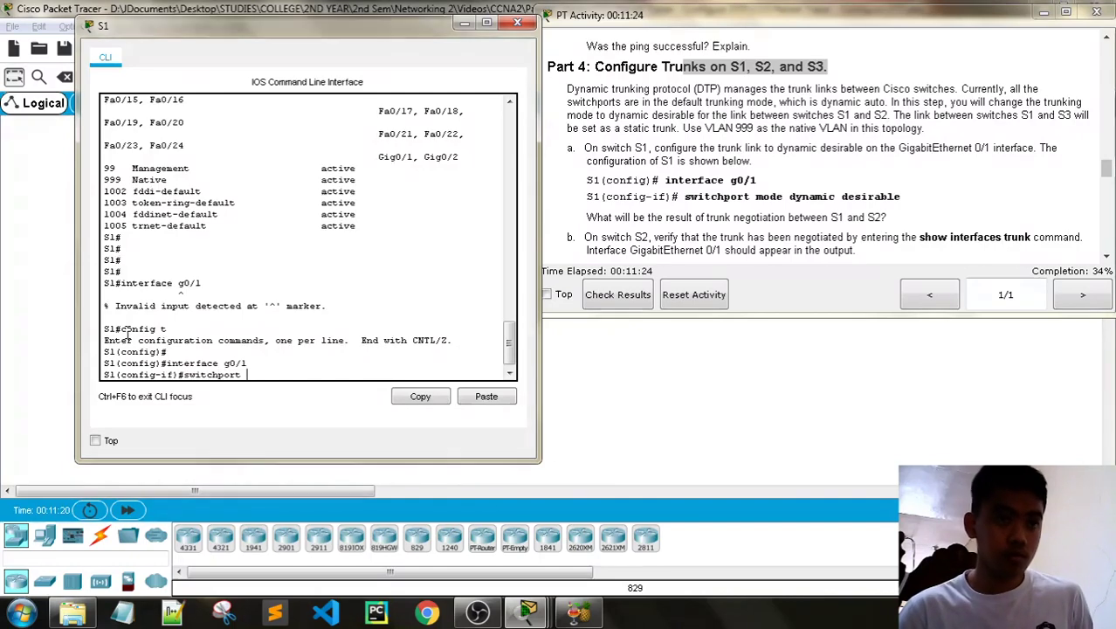
pyautogui.write('mode dynam')
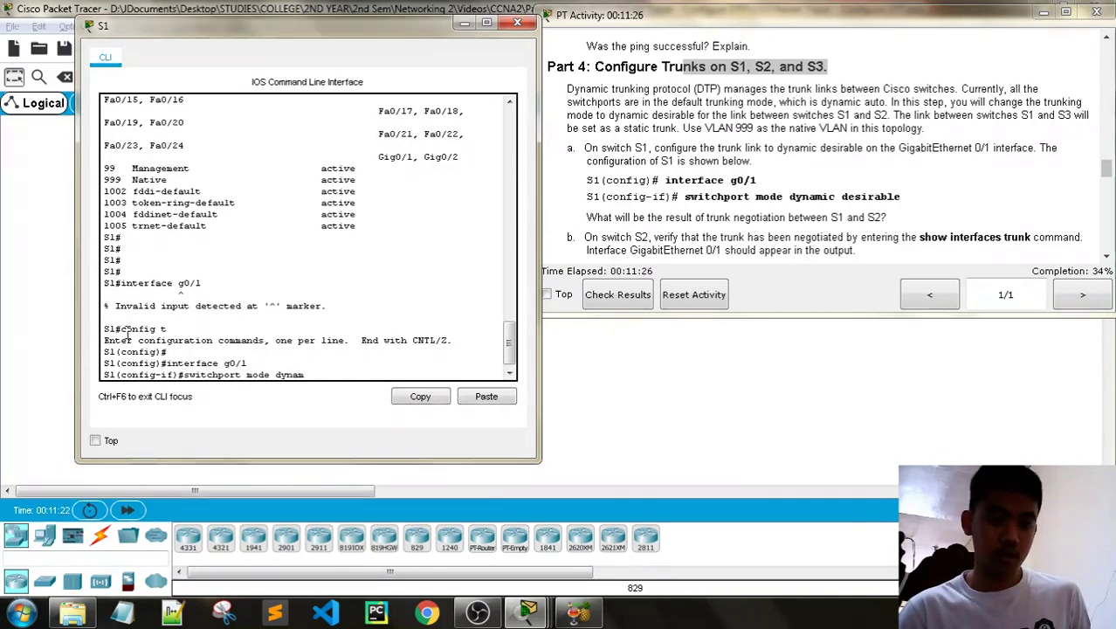
pyautogui.write('ic desirable')
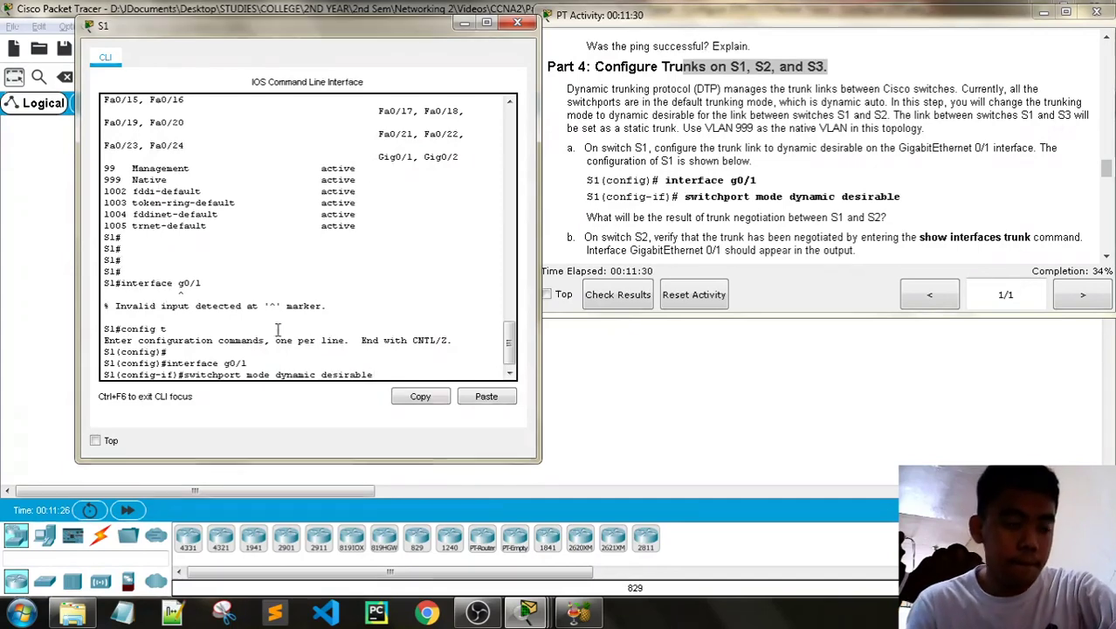
pyautogui.press('Return')
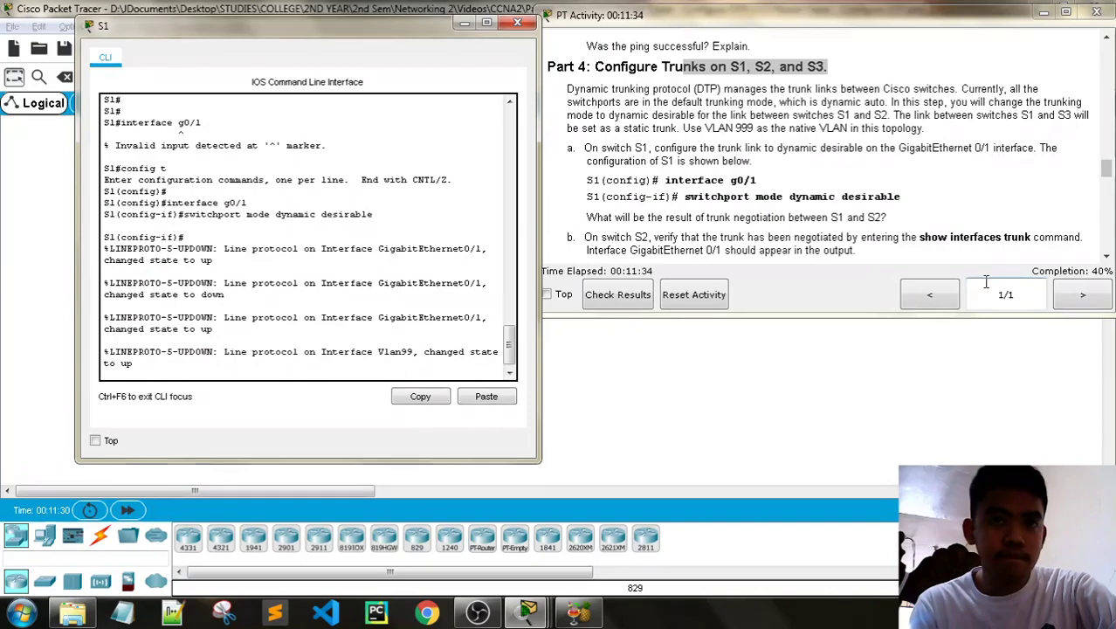
pyautogui.press('Return')
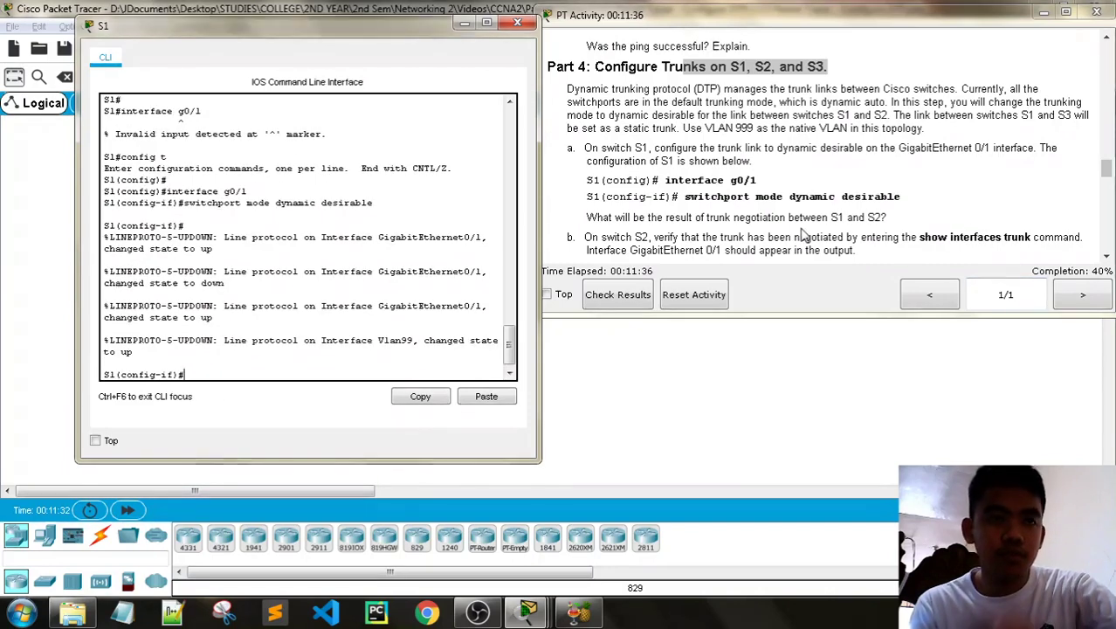
# Check task b in the activity, close S1's window and open S2's command line interface.
pyautogui.scroll(-1, 802, 234)
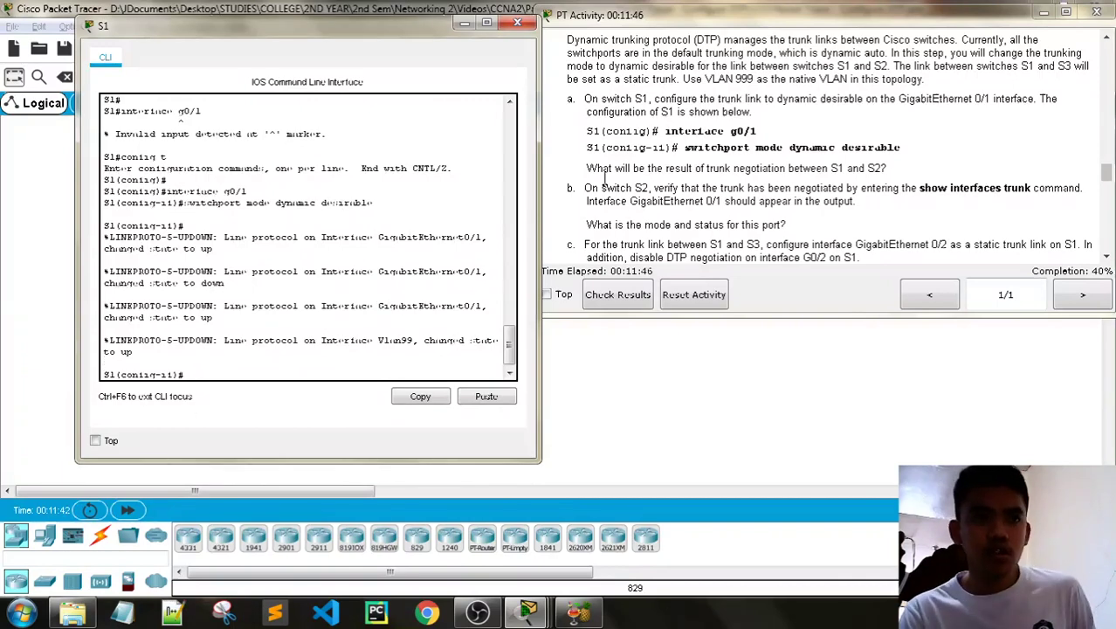
pyautogui.click(516, 26)
pyautogui.click(194, 266)
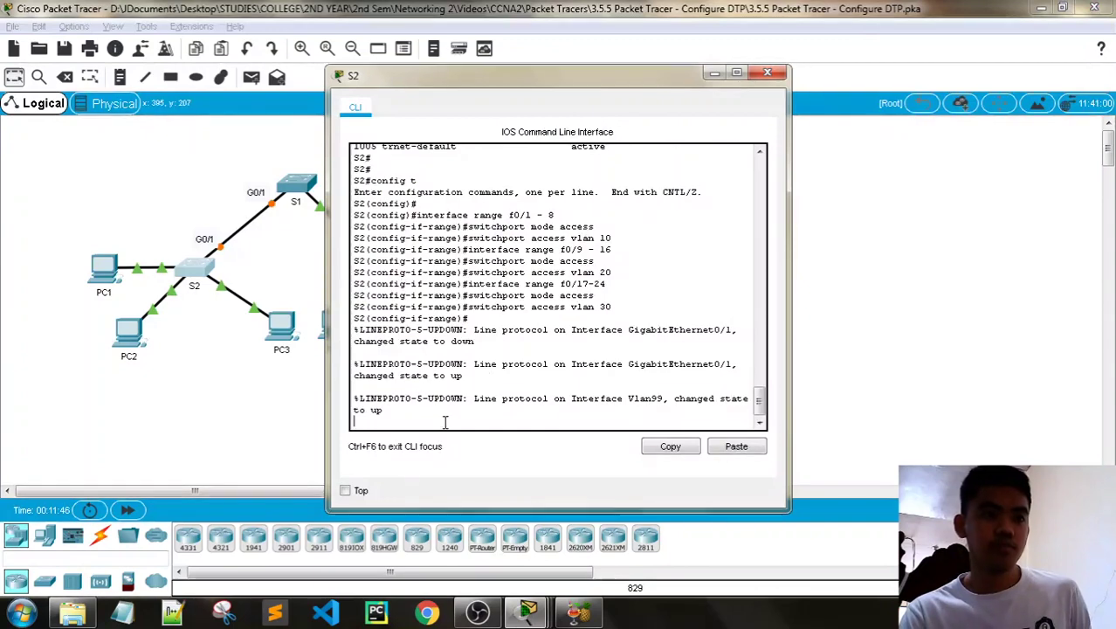
# Leave interface configuration mode on S2 with end and run show interfaces trunk.
pyautogui.press('Return')
pyautogui.press('Return')
pyautogui.press('Return')
pyautogui.press('Return')
pyautogui.press('Return')
pyautogui.write('end')
pyautogui.press('Return')
pyautogui.press('Return')
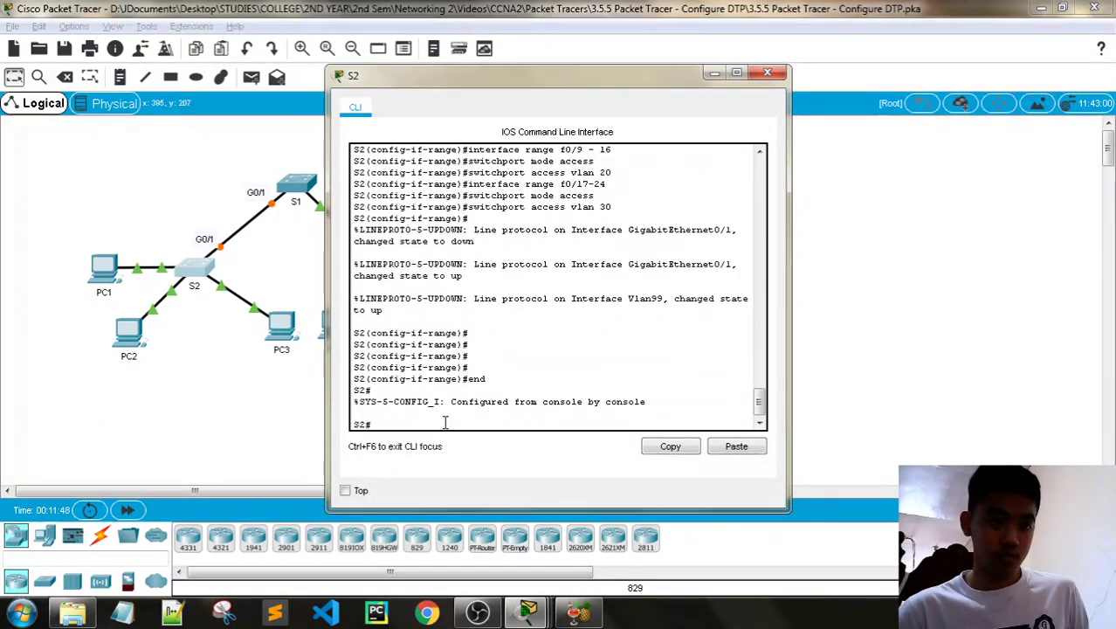
pyautogui.write('show interfaces trunk')
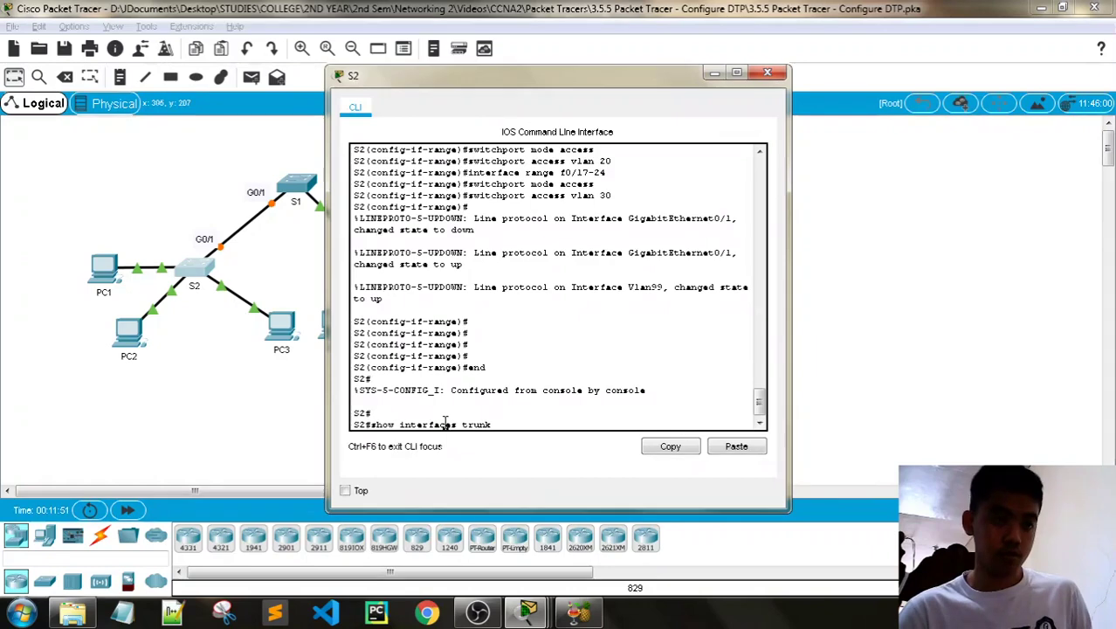
pyautogui.press('Return')
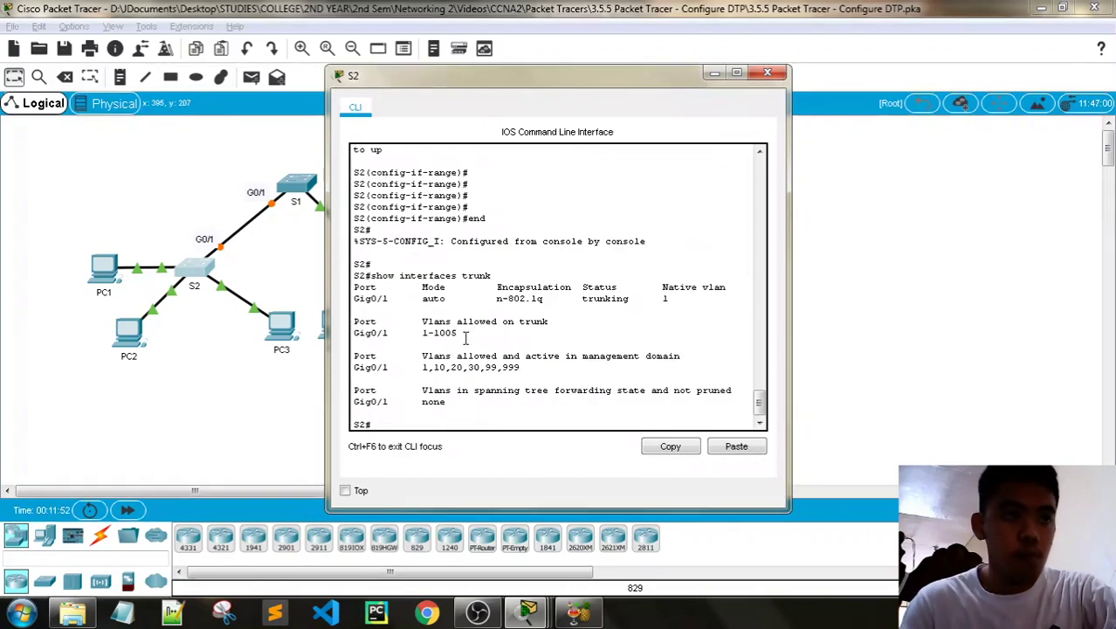
# Place S2's widened window beside the activity instructions and compare its trunk output with tasks b and c.
pyautogui.moveTo(528, 609)
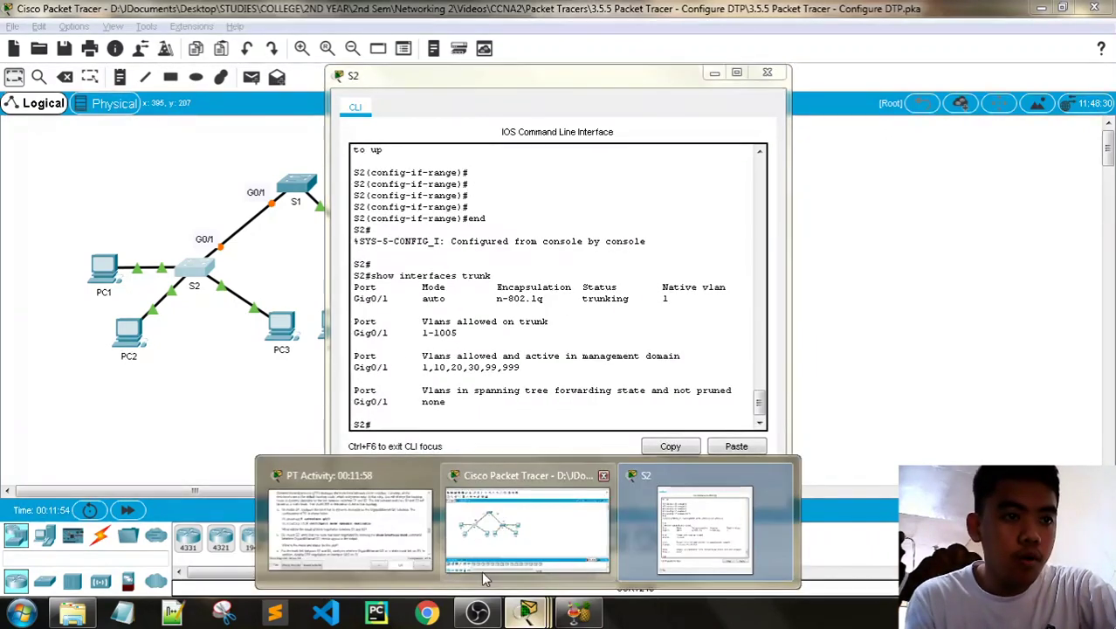
pyautogui.click(349, 524)
pyautogui.moveTo(428, 88); pyautogui.dragTo(199, 65)
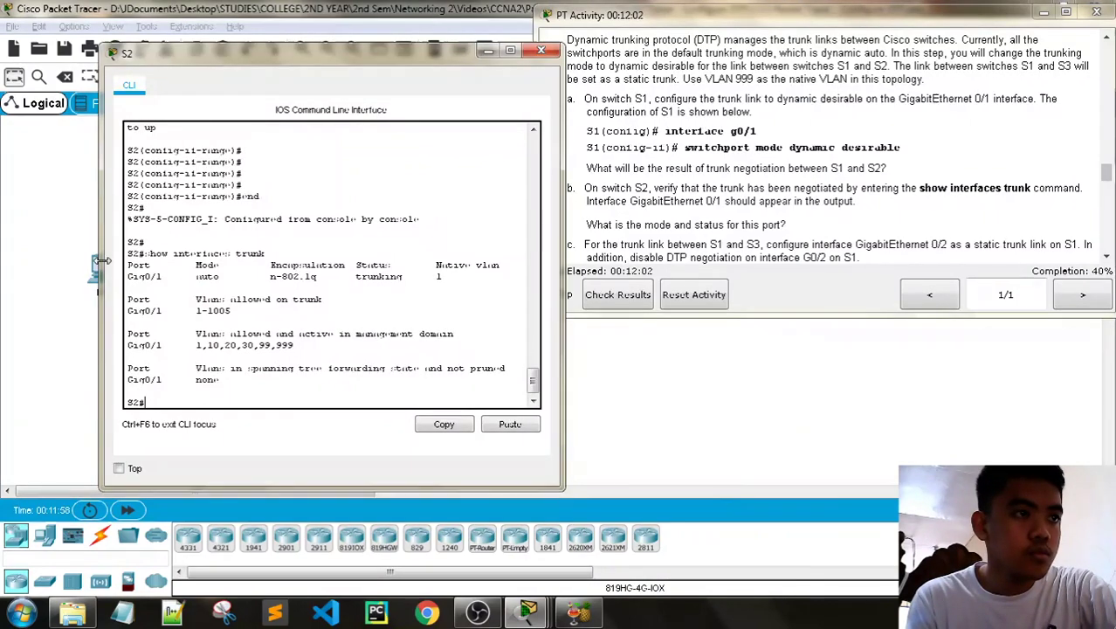
pyautogui.moveTo(100, 269); pyautogui.dragTo(14, 266)
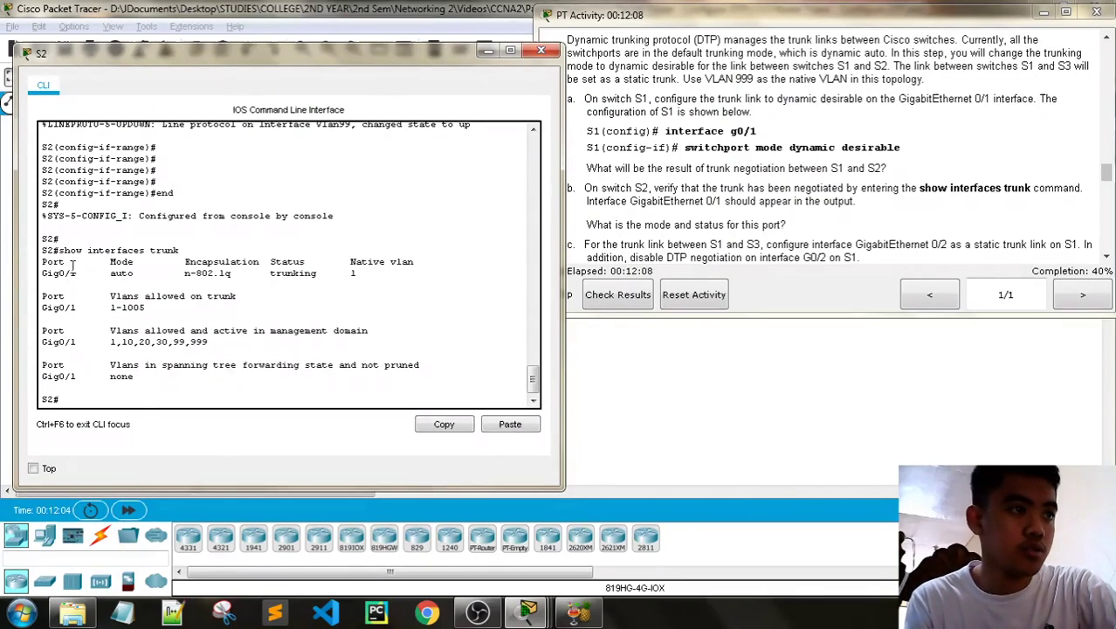
pyautogui.scroll(-1, 769, 199)
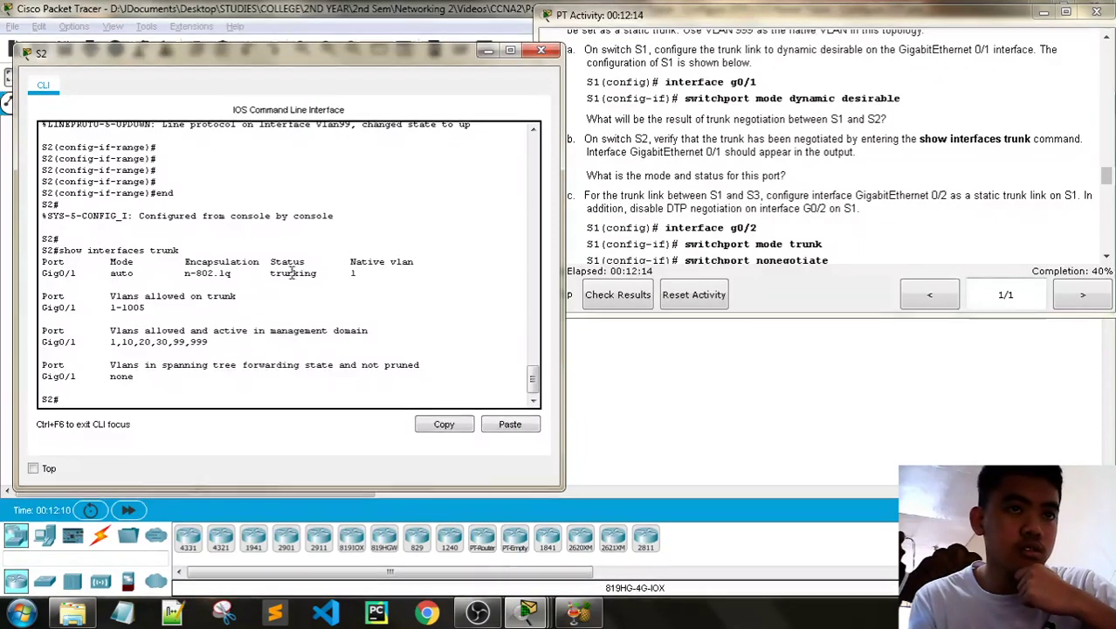
pyautogui.scroll(-1, 796, 201)
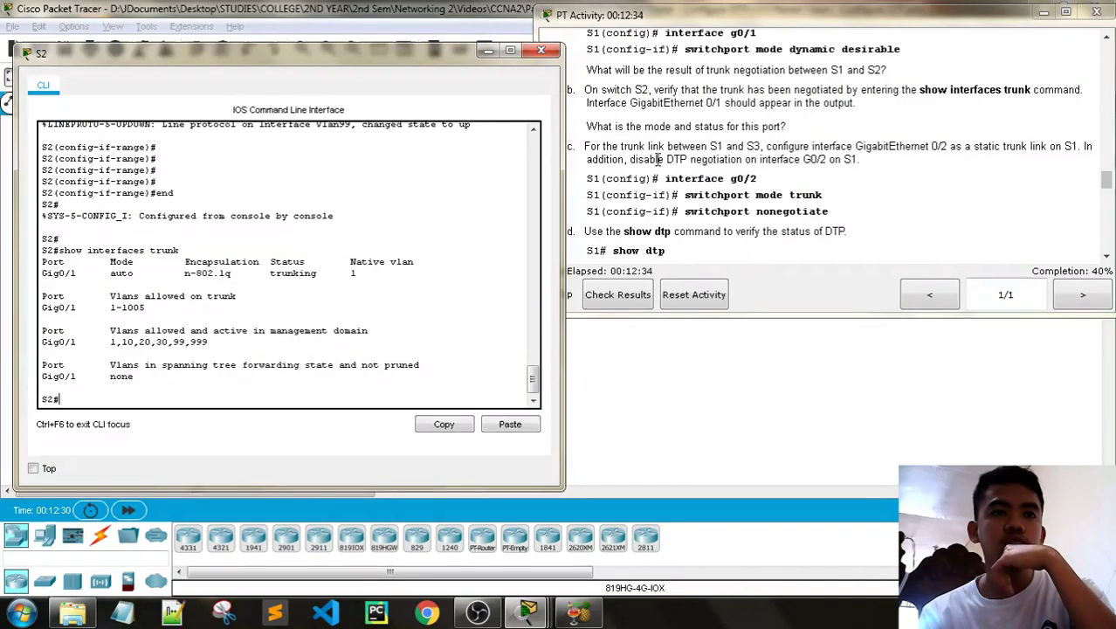
# Read task c, close S2's window and open S3's command line interface beside the activity instructions.
pyautogui.moveTo(665, 160); pyautogui.dragTo(745, 160)
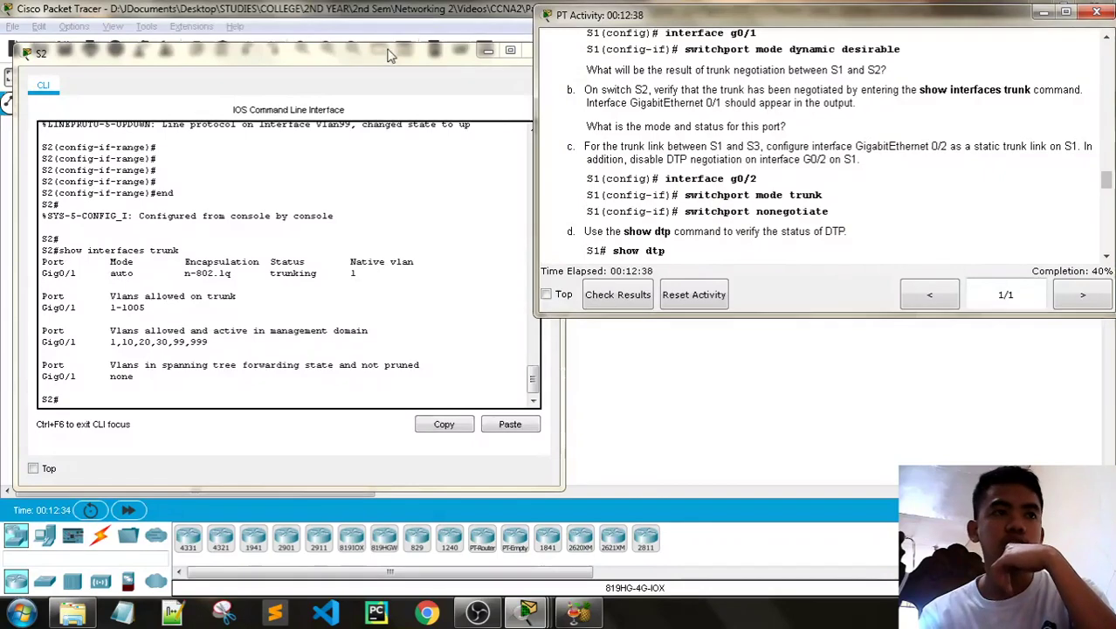
pyautogui.click(530, 51)
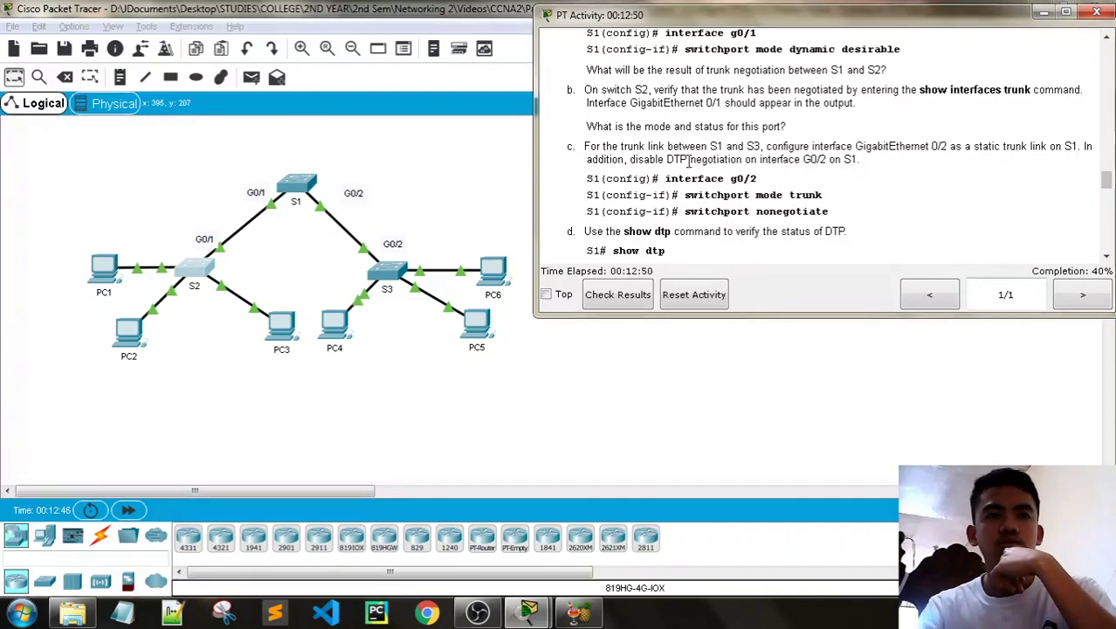
pyautogui.moveTo(691, 159); pyautogui.dragTo(742, 159)
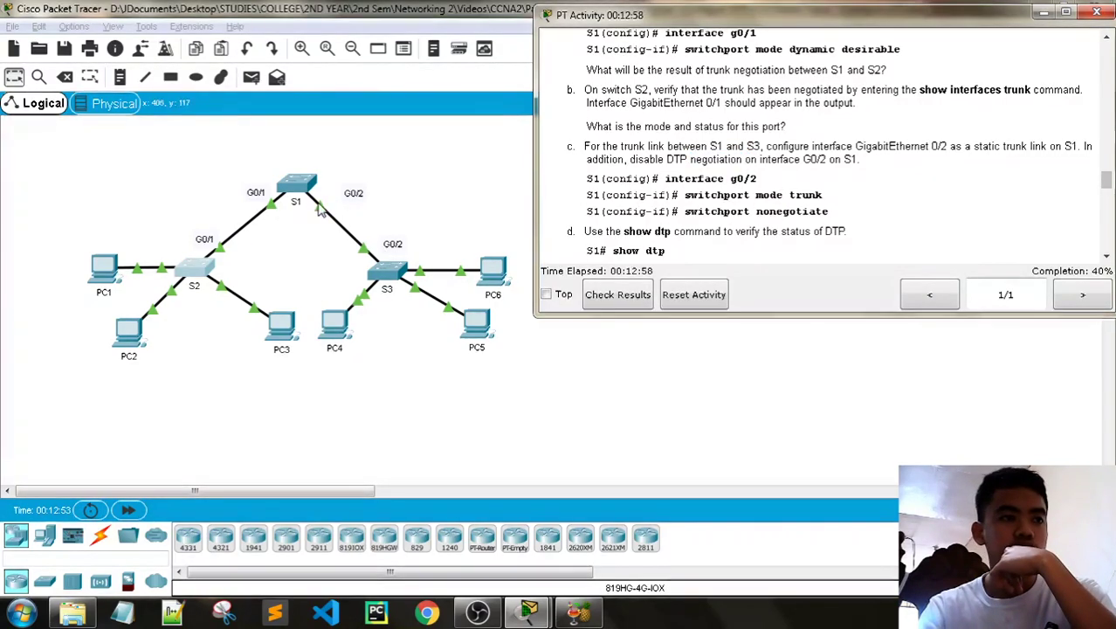
pyautogui.click(387, 265)
pyautogui.moveTo(388, 75); pyautogui.dragTo(110, 47)
pyautogui.moveTo(527, 611)
pyautogui.click(344, 517)
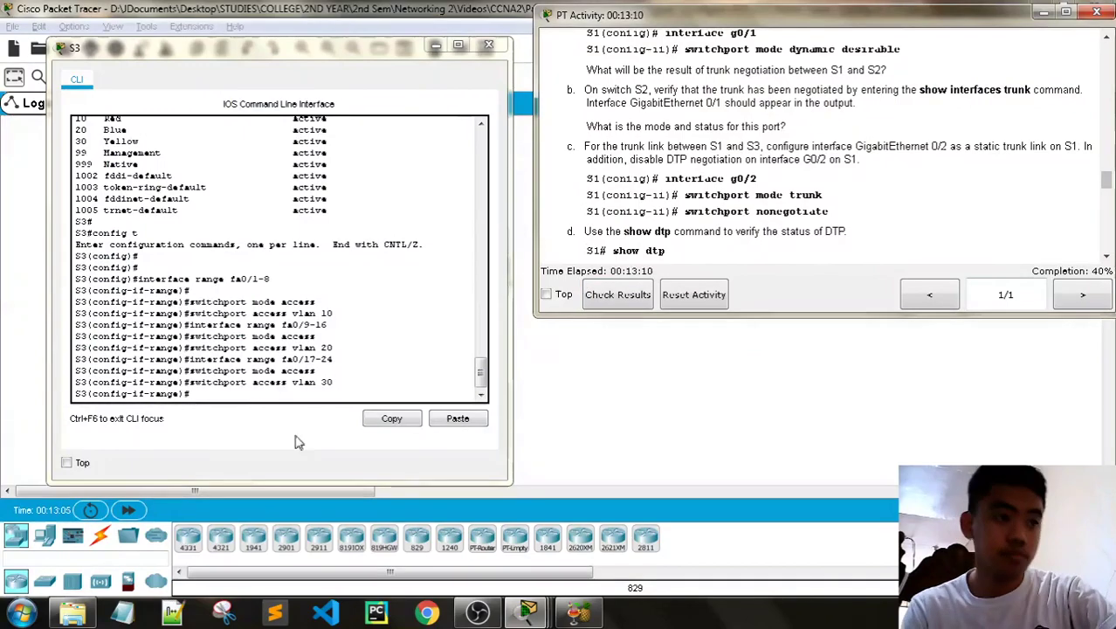
# Leave interface range configuration mode on S3 with exit, staying in global configuration mode.
pyautogui.click(317, 291)
pyautogui.press('Return')
pyautogui.press('Return')
pyautogui.press('Return')
pyautogui.press('Return')
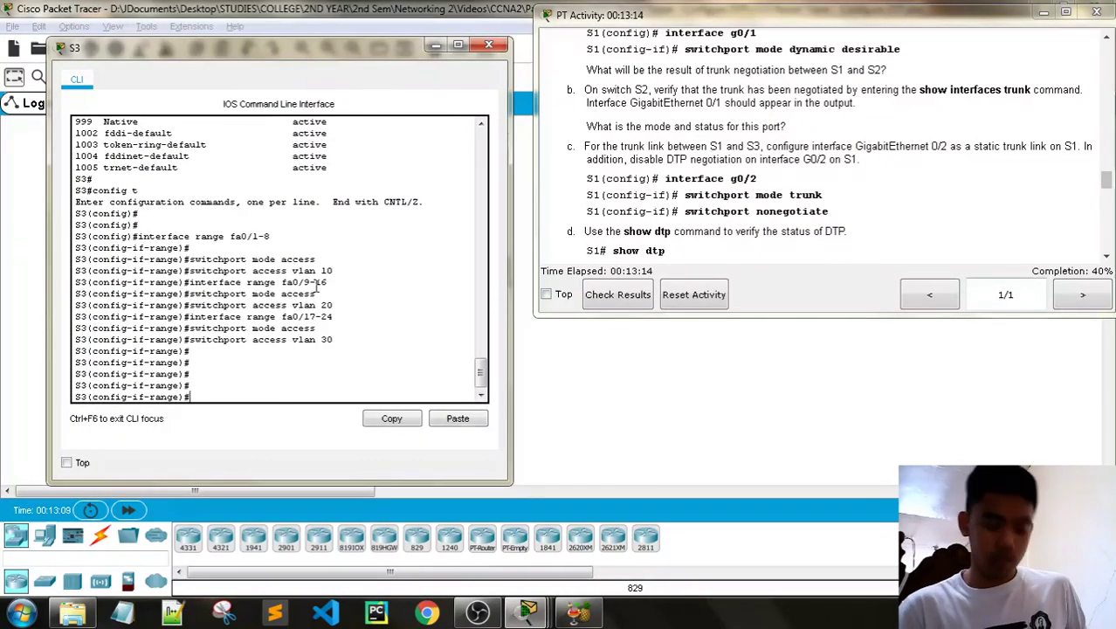
pyautogui.write('exit')
pyautogui.press('Return')
pyautogui.press('Return')
pyautogui.press('Return')
pyautogui.press('Return')
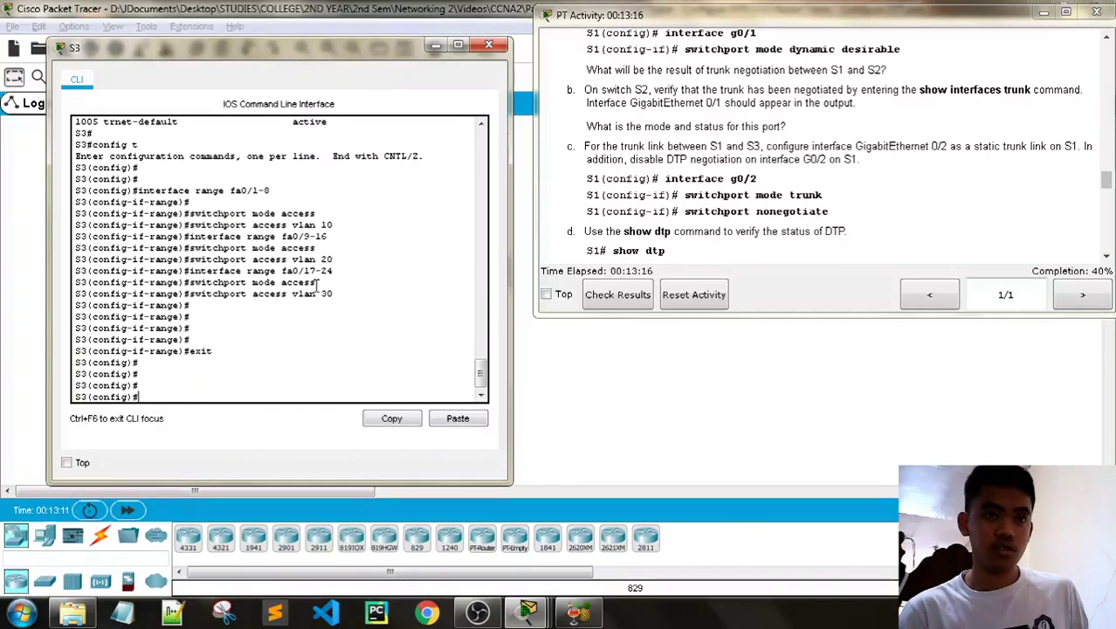
# Set S3's g0/2 interface to switchport mode trunk.
pyautogui.write('interff')
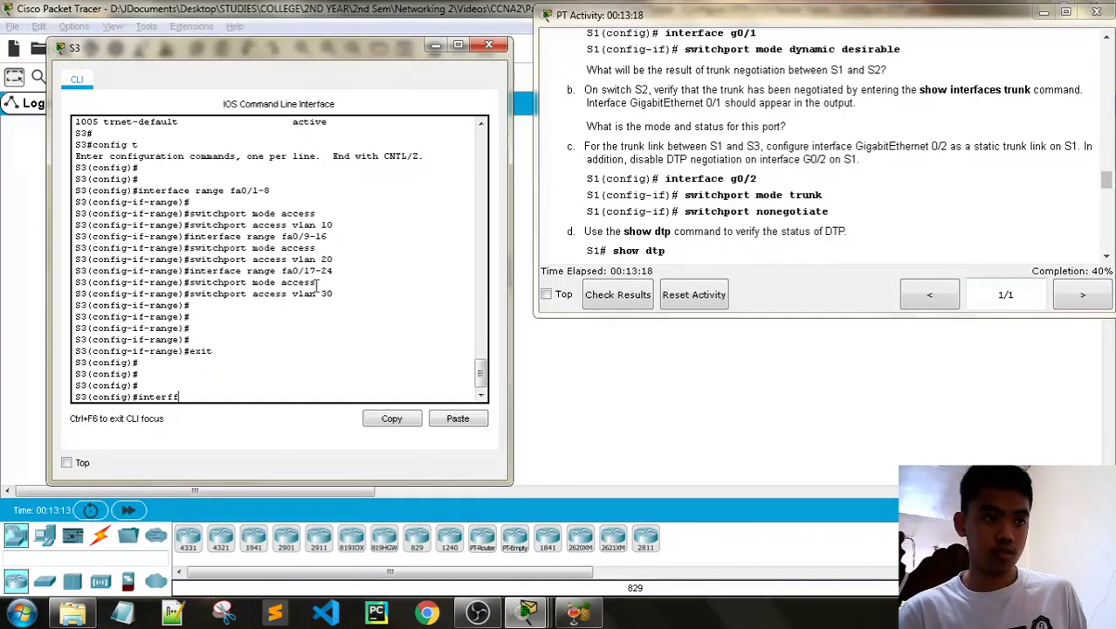
pyautogui.write('ce g0/2')
pyautogui.press('Return')
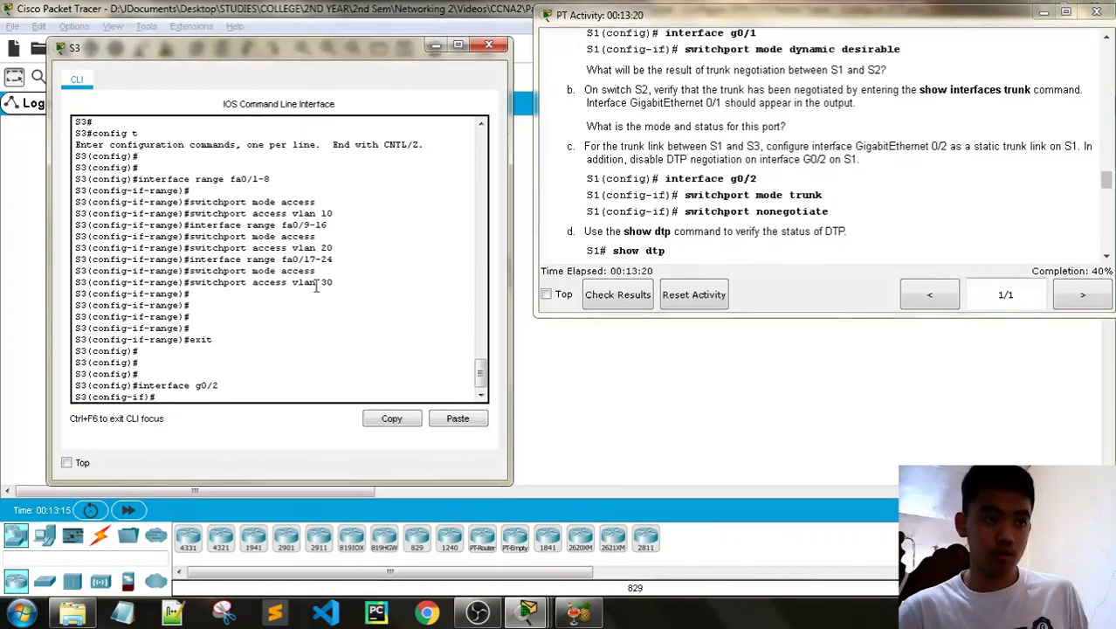
pyautogui.write('switchport')
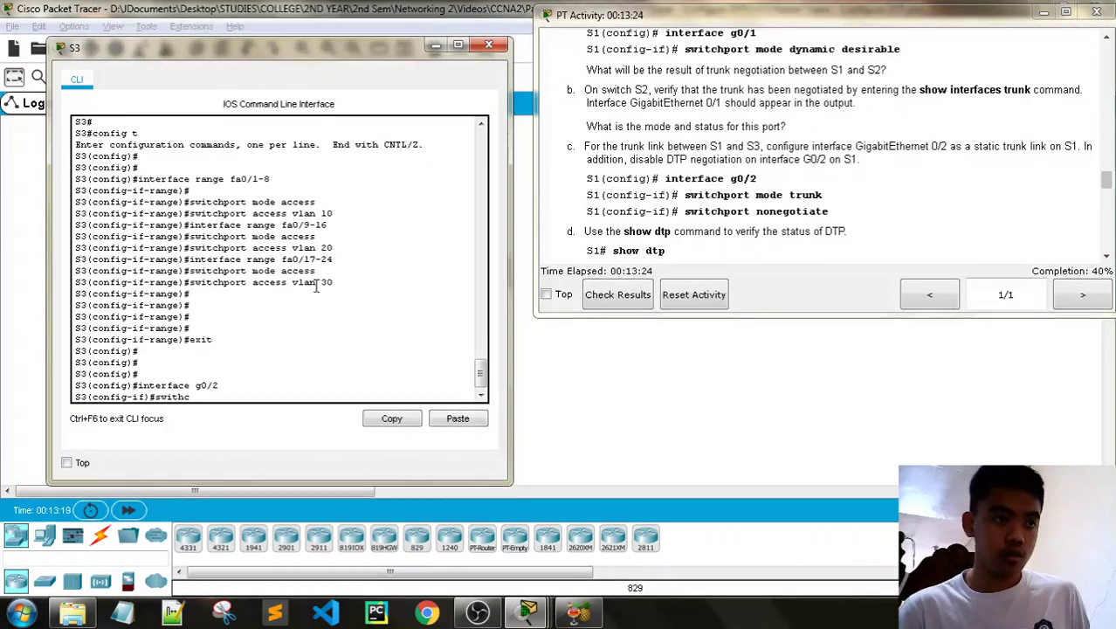
pyautogui.write('chport mode')
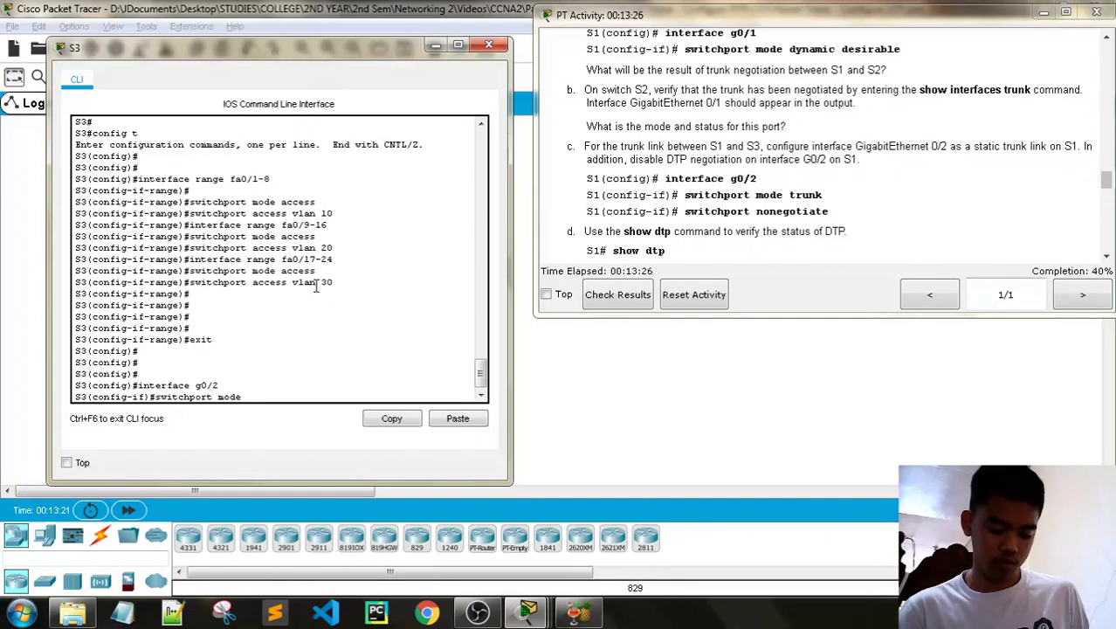
pyautogui.write(' trunk')
pyautogui.press('Return')
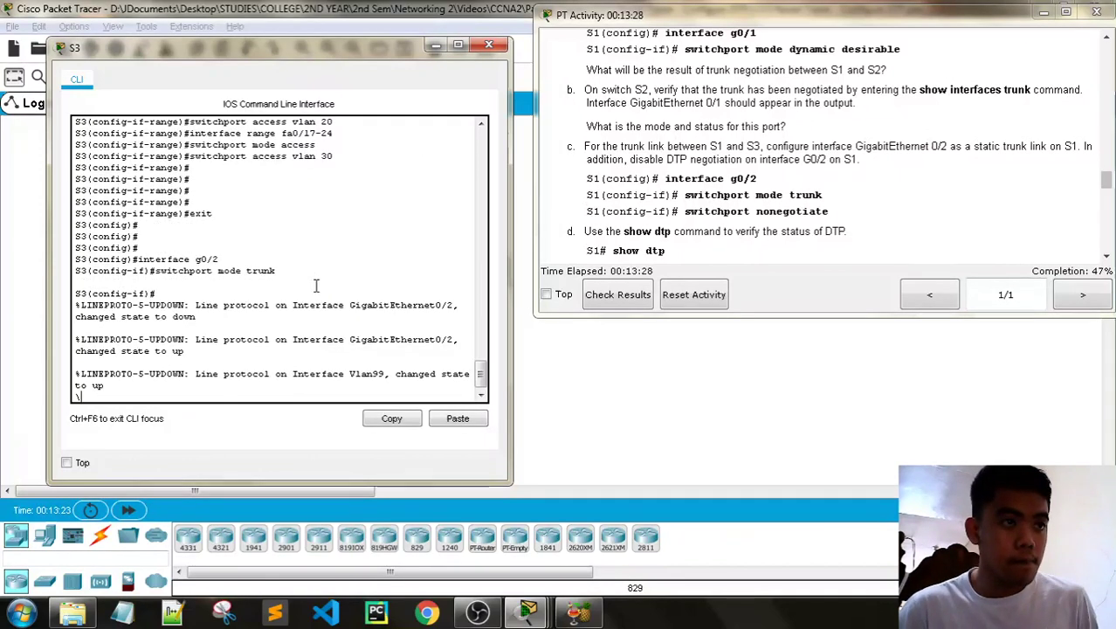
pyautogui.press('Return')
pyautogui.press('Return')
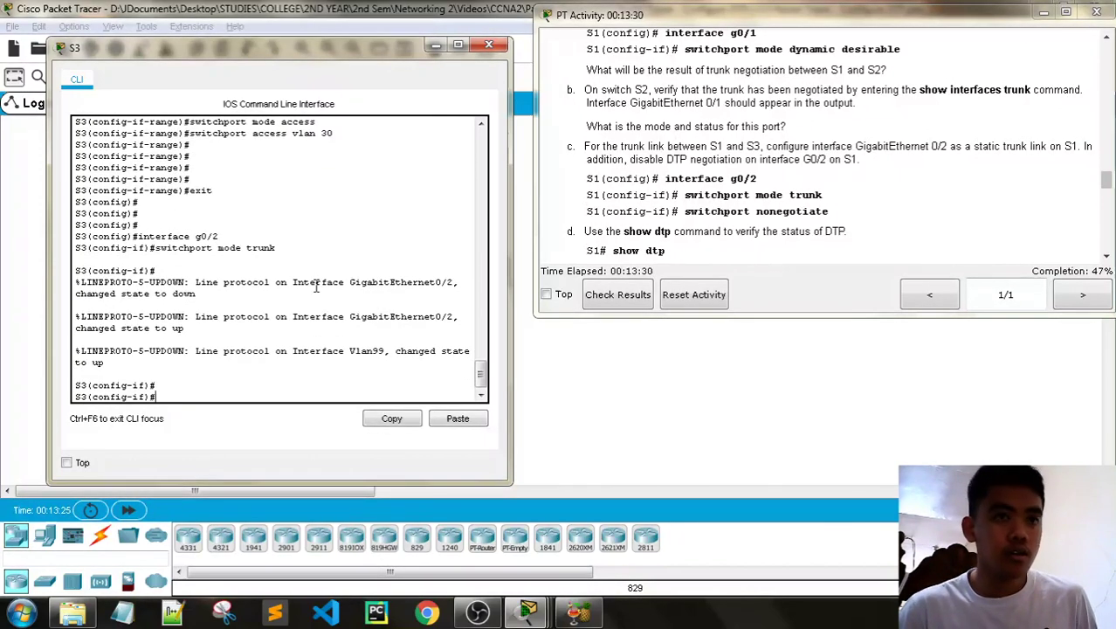
# Disable DTP negotiation on S3's g0/2 interface with switchport nonegotiate.
pyautogui.write('switchport ')
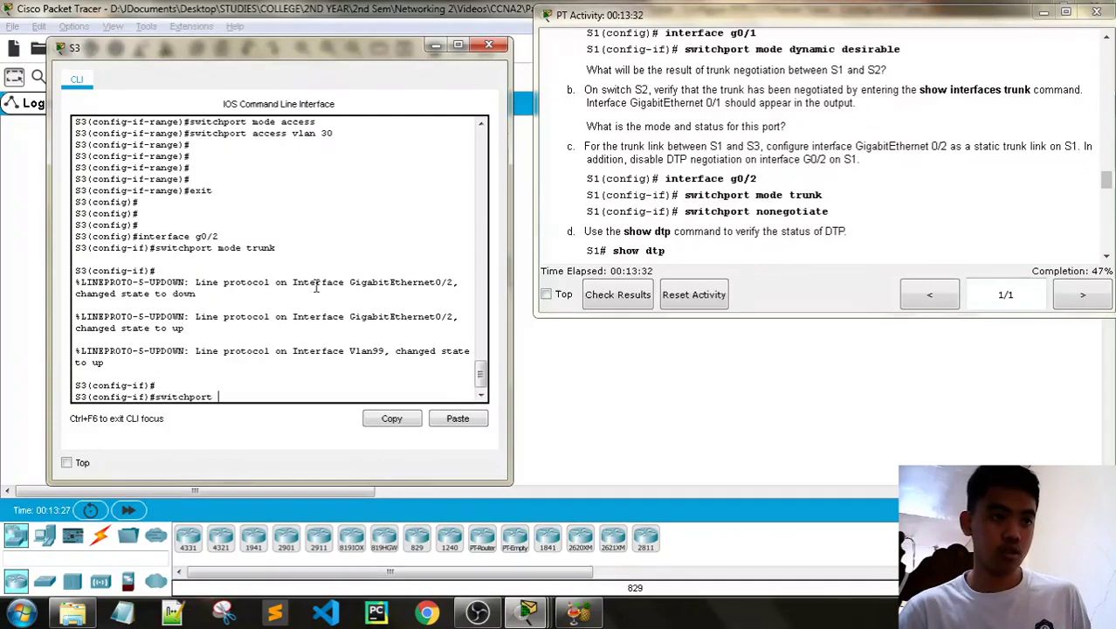
pyautogui.write('noneg')
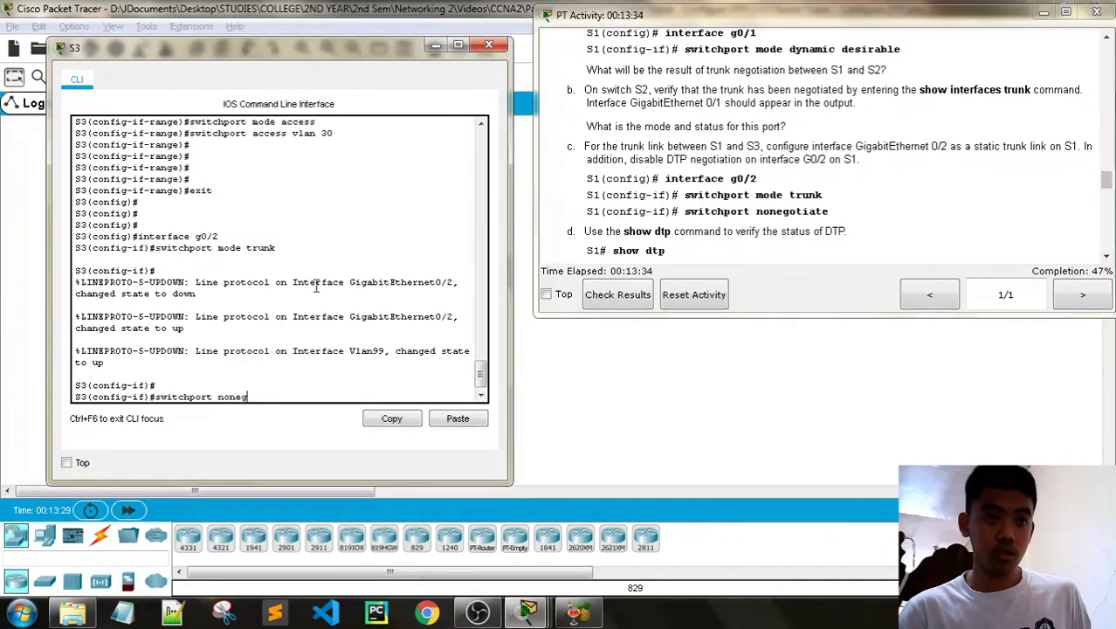
pyautogui.write('otiate')
pyautogui.press('Return')
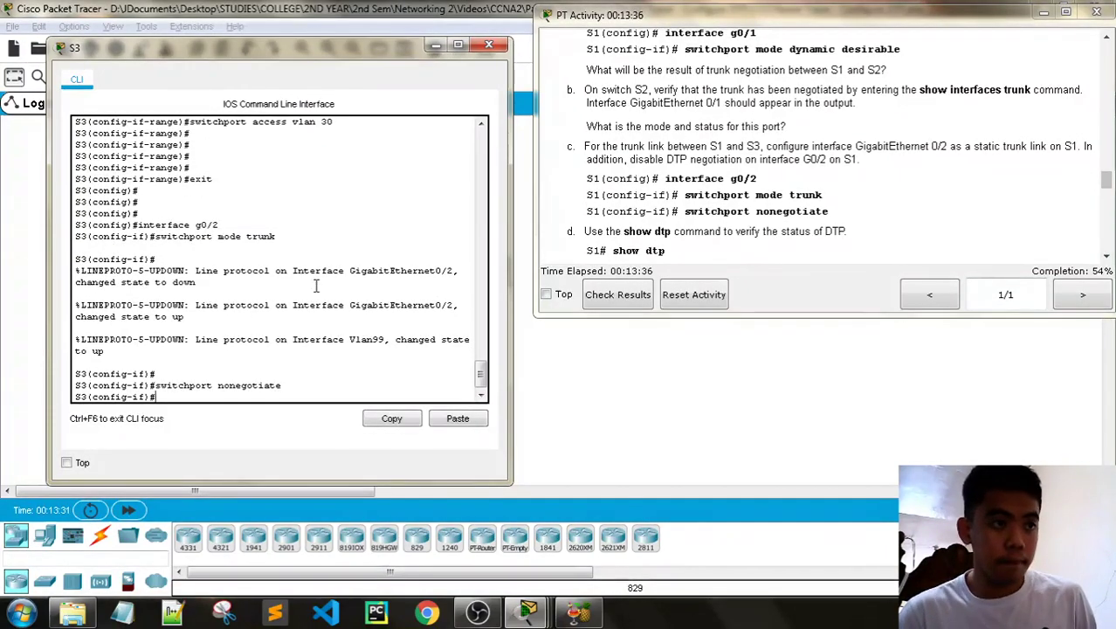
# Check task d in the activity, leave configuration mode on S3 with end and run show dtp.
pyautogui.scroll(-1, 747, 195)
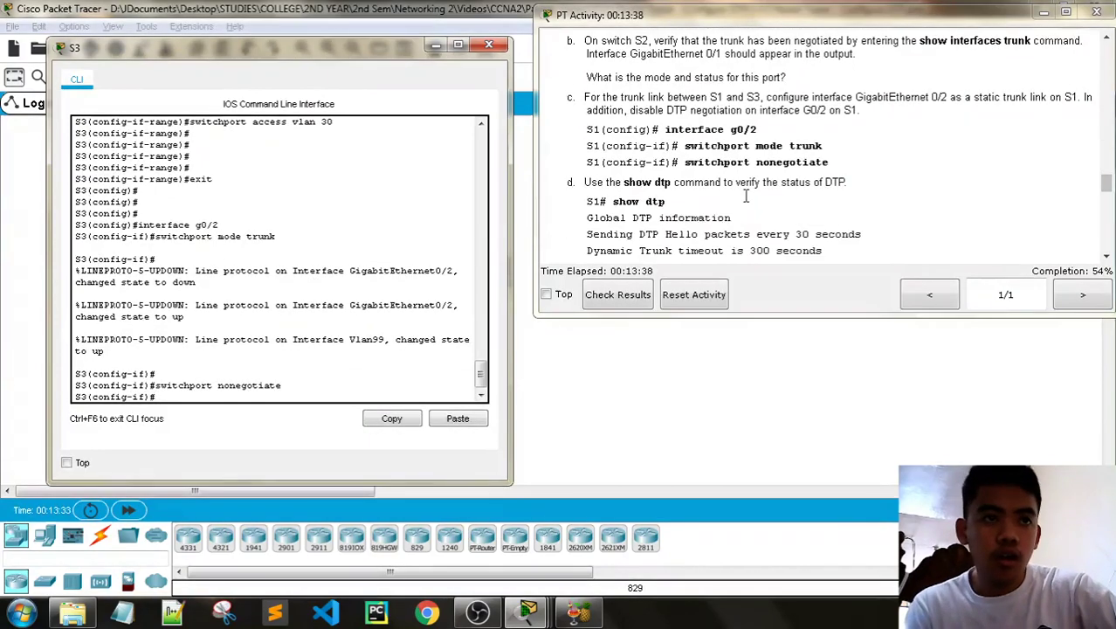
pyautogui.scroll(-2, 738, 223)
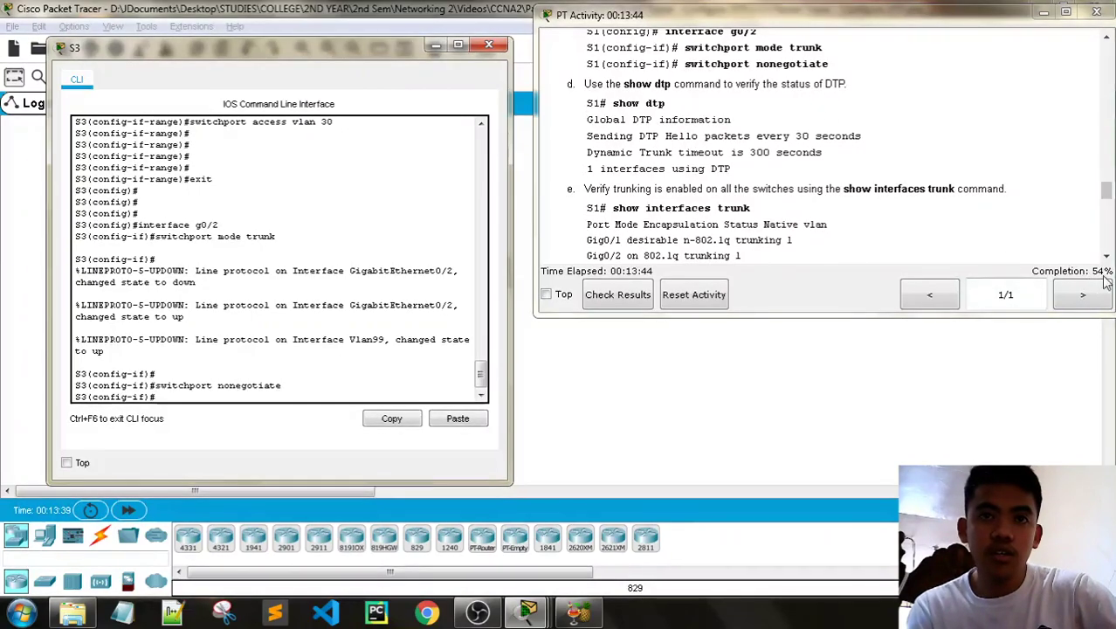
pyautogui.scroll(-5, 885, 179)
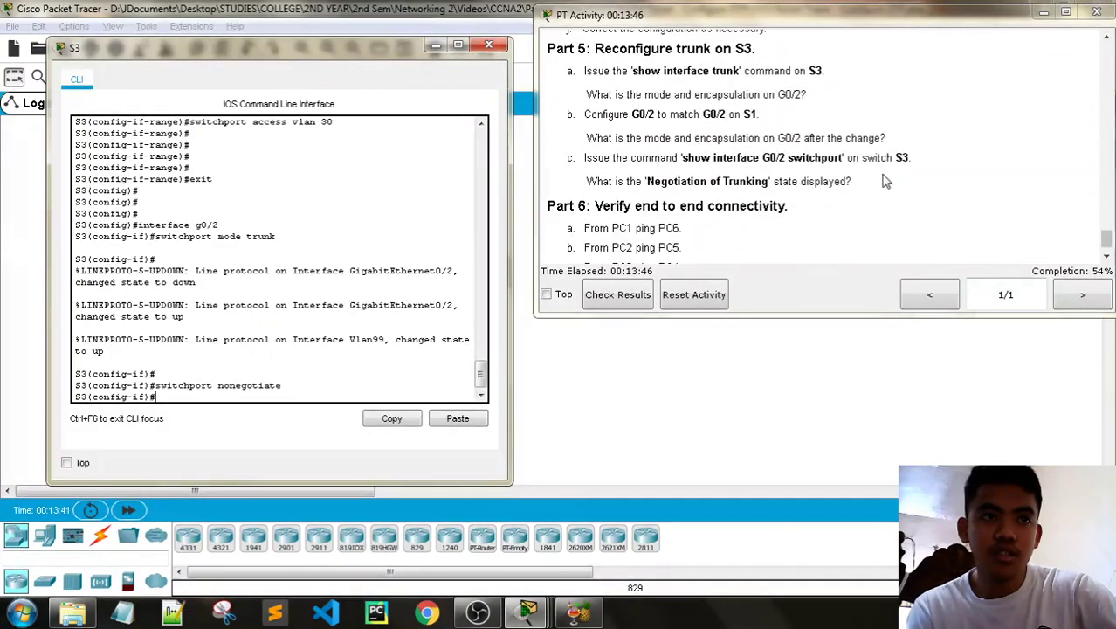
pyautogui.scroll(5, 884, 182)
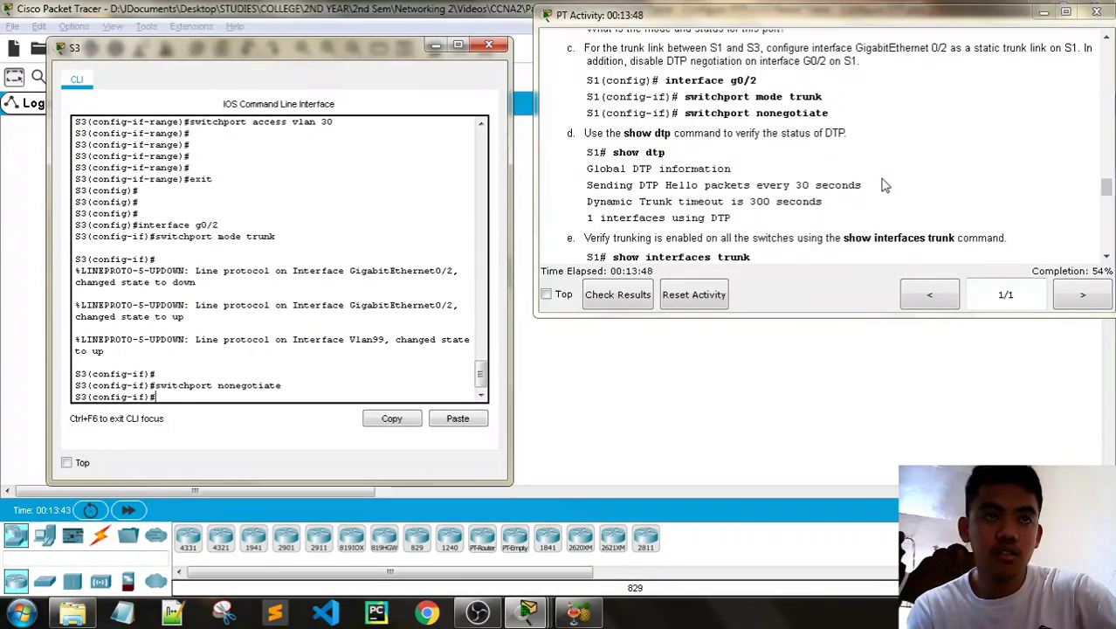
pyautogui.write('end')
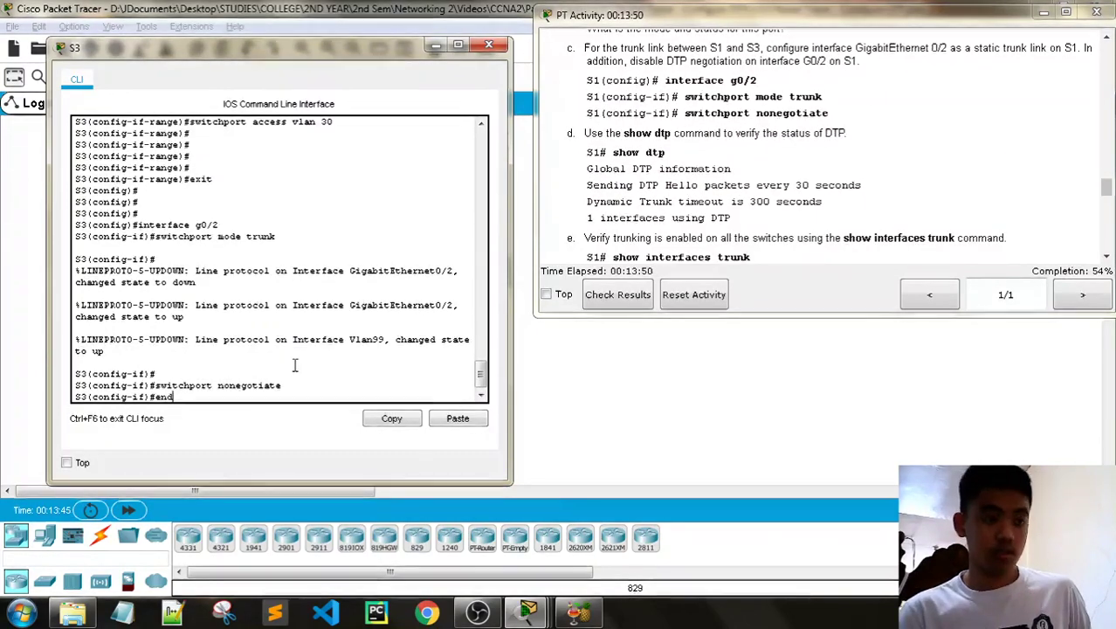
pyautogui.press('Return')
pyautogui.press('Return')
pyautogui.press('Return')
pyautogui.write('show dtp')
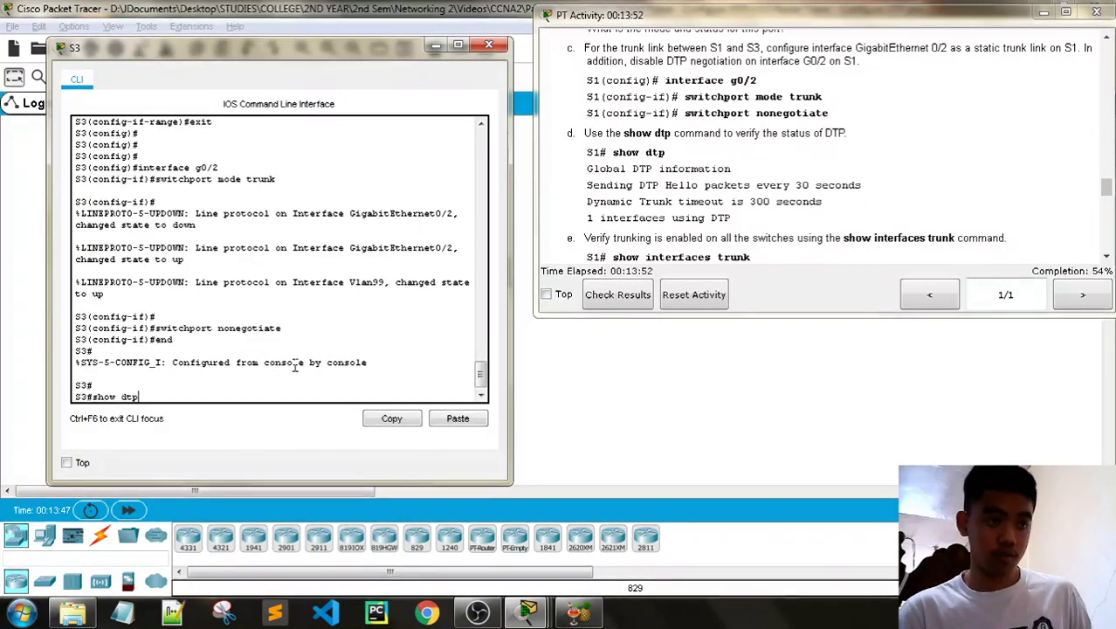
pyautogui.press('Return')
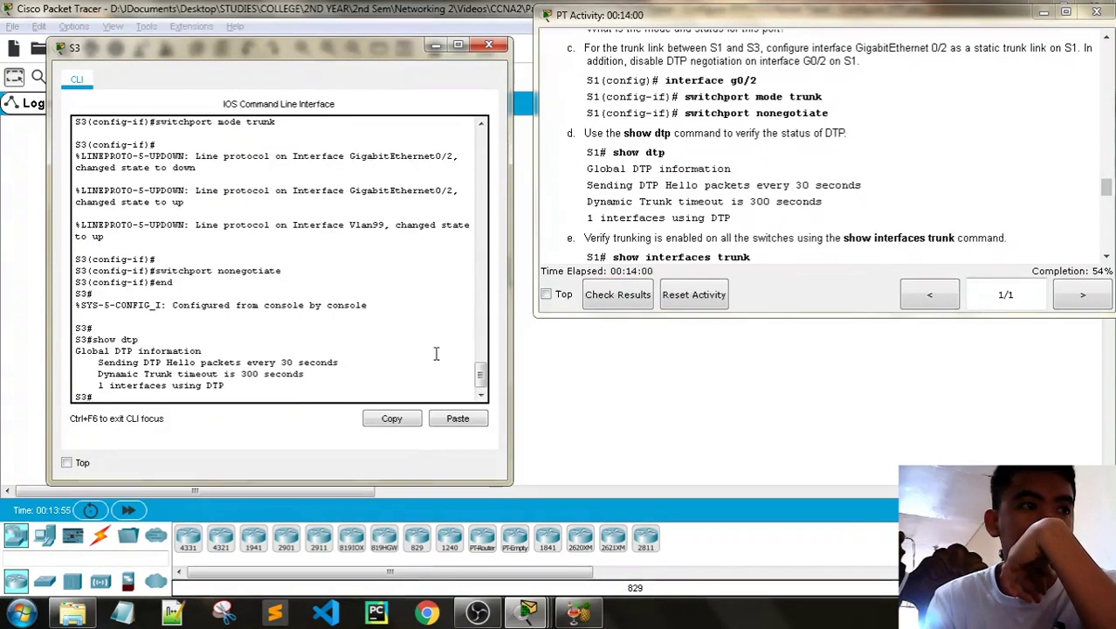
# Read task e in the activity, close S3's window and open S1's command line interface.
pyautogui.scroll(-3, 655, 236)
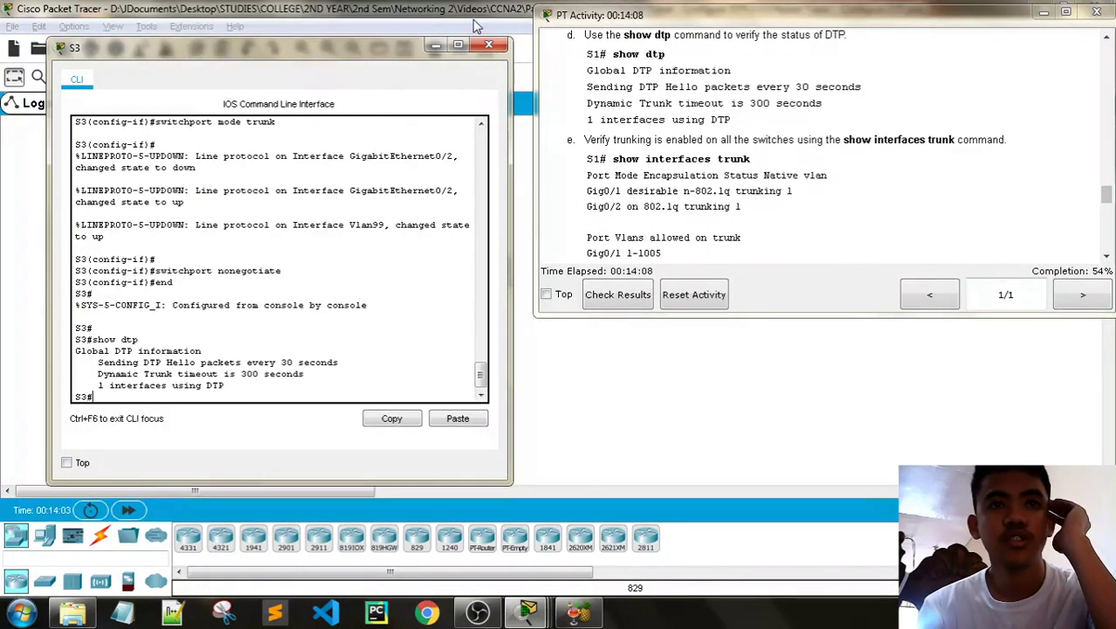
pyautogui.scroll(-5, 694, 152)
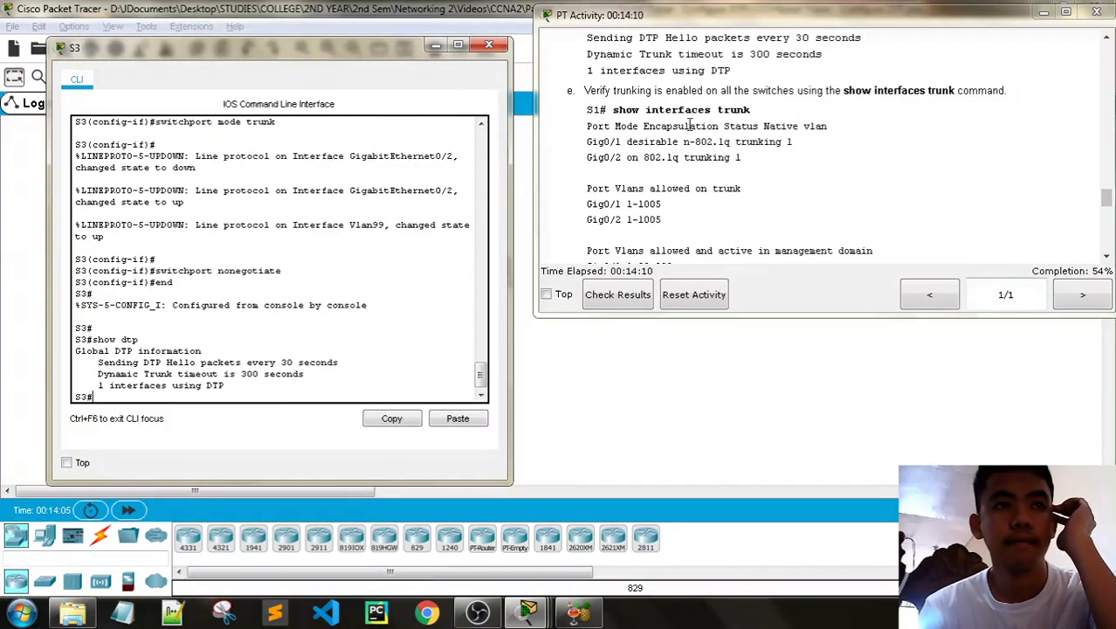
pyautogui.scroll(-4, 694, 152)
pyautogui.scroll(4, 694, 152)
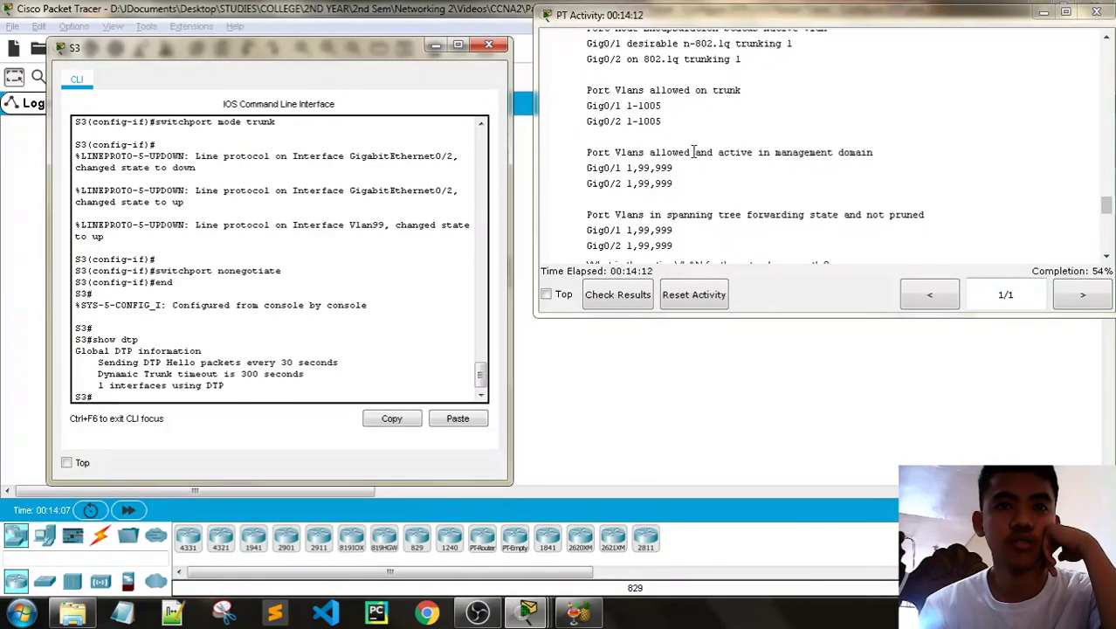
pyautogui.scroll(2, 694, 152)
pyautogui.scroll(3, 694, 152)
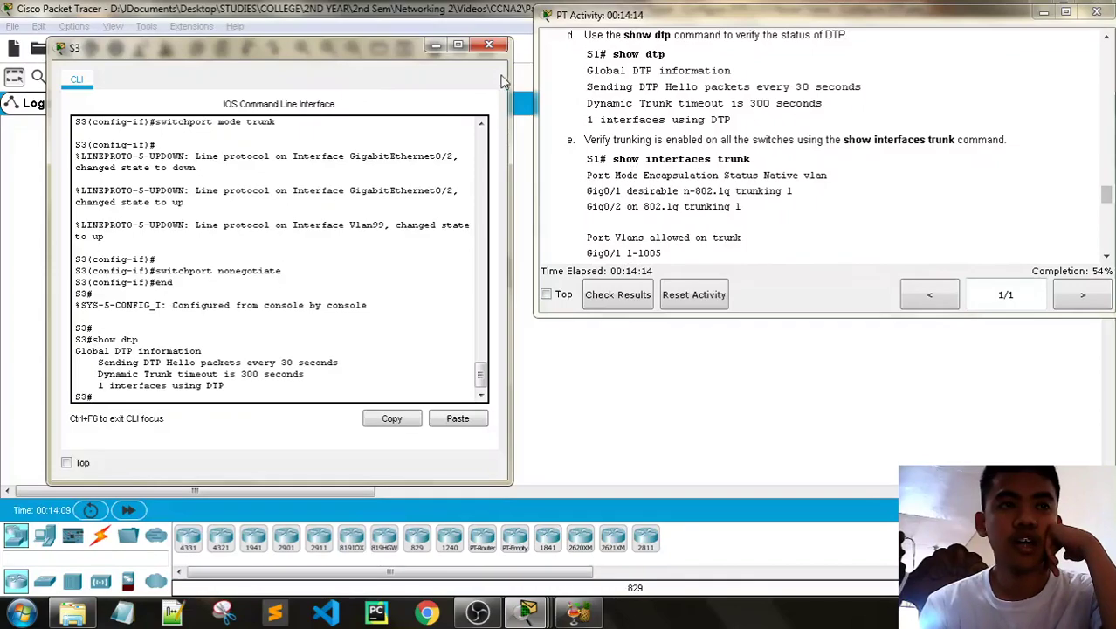
pyautogui.click(488, 45)
pyautogui.click(307, 183)
pyautogui.moveTo(484, 90); pyautogui.dragTo(289, 70)
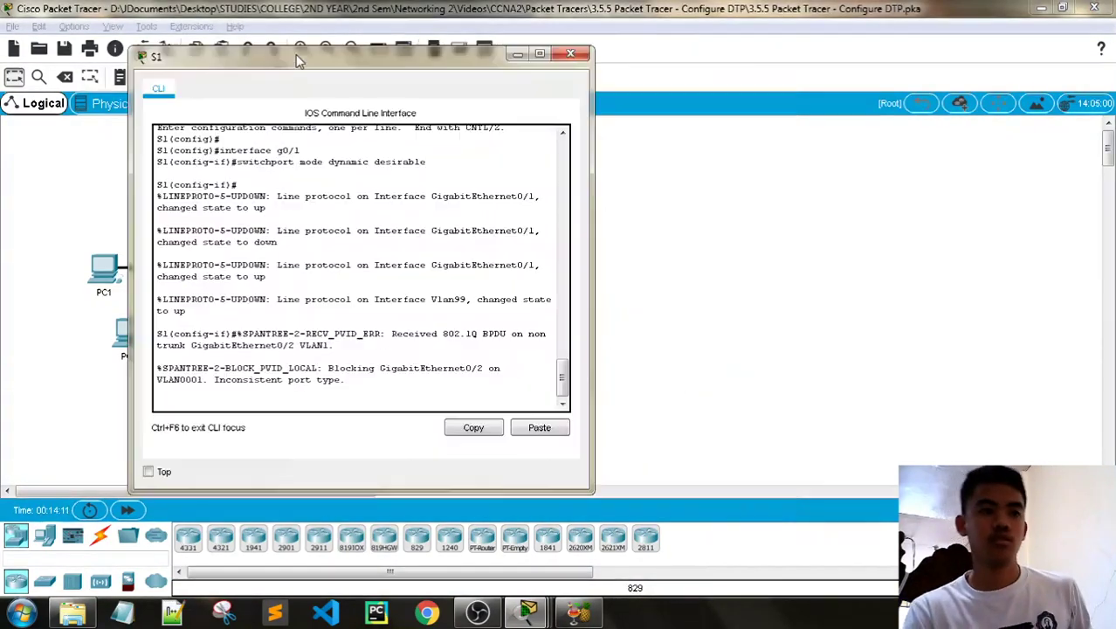
# Leave interface configuration mode on S1 with end and run show interfaces trunk.
pyautogui.press('Return')
pyautogui.press('Return')
pyautogui.press('Return')
pyautogui.press('Return')
pyautogui.press('Return')
pyautogui.press('Return')
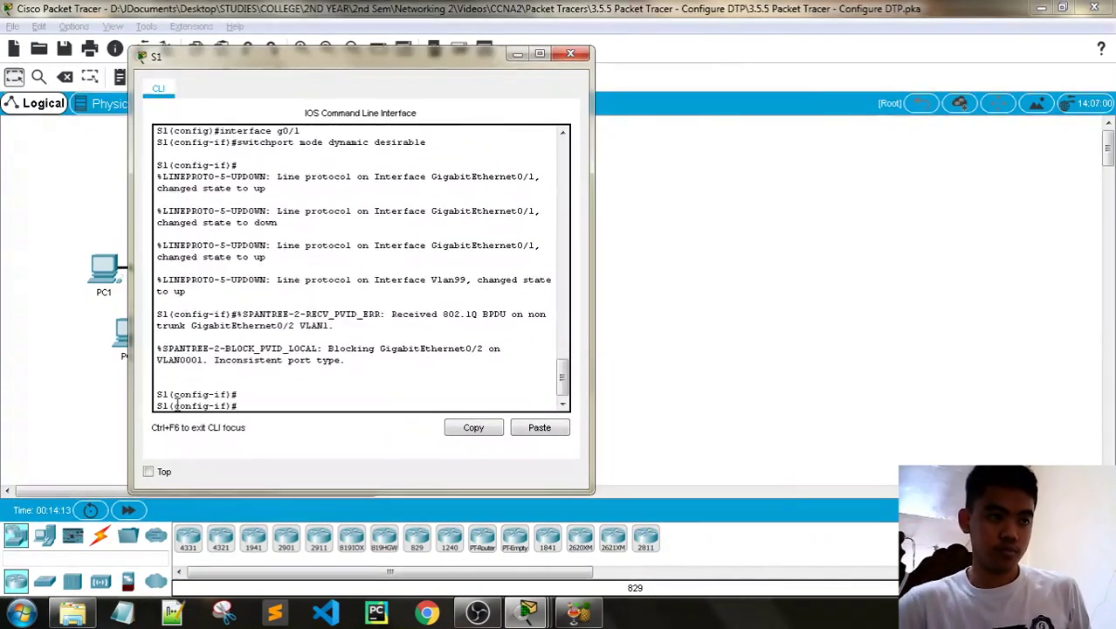
pyautogui.write('end')
pyautogui.press('Return')
pyautogui.press('Return')
pyautogui.press('Return')
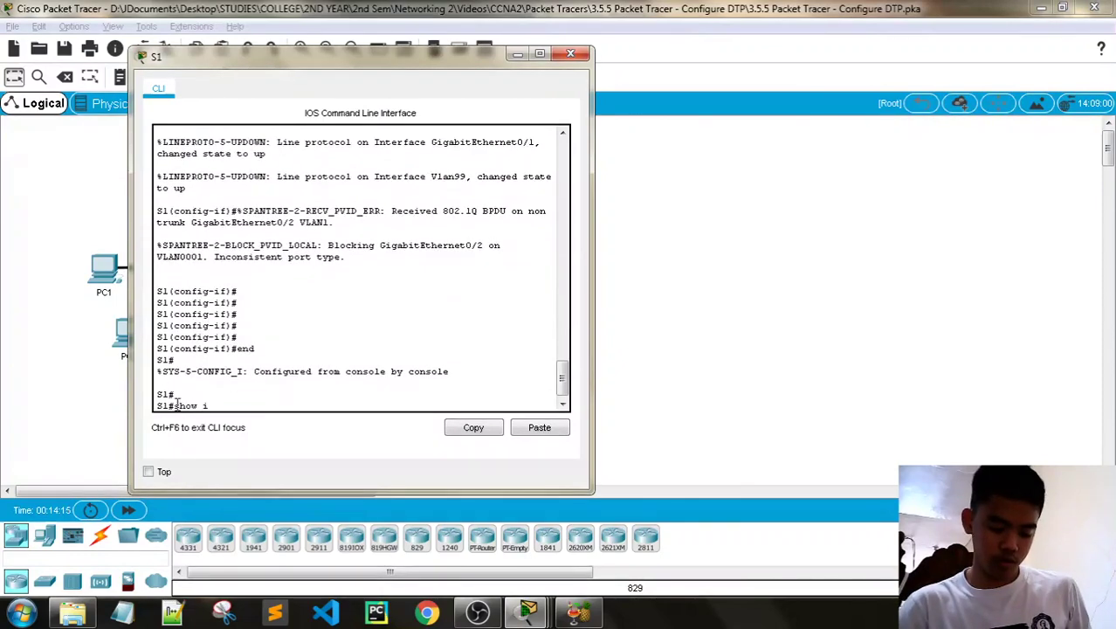
pyautogui.write('show interfaces tr')
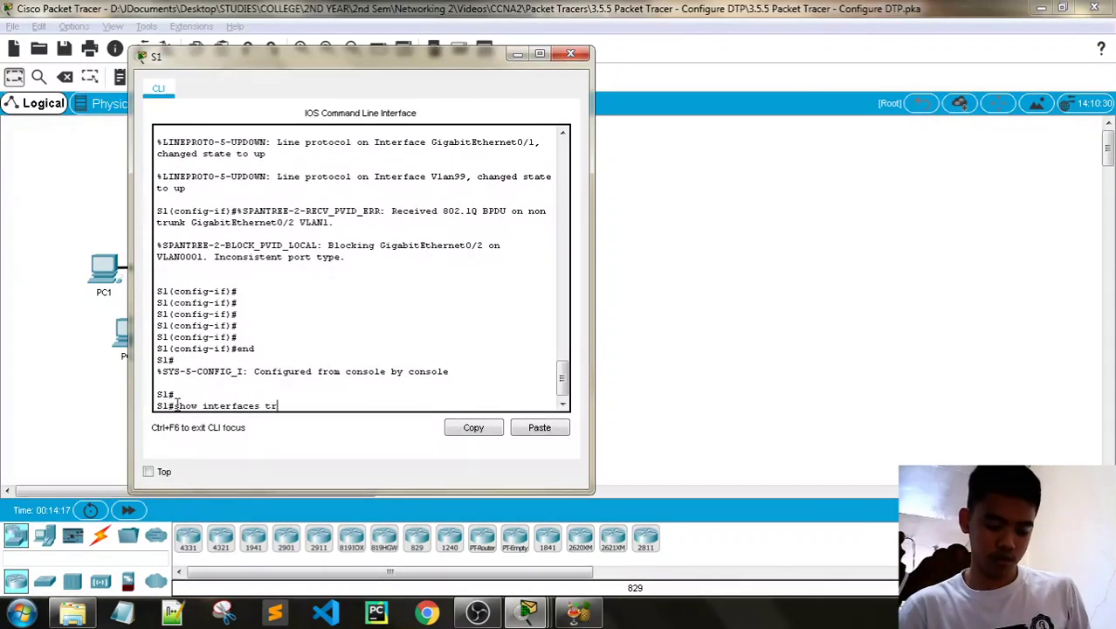
pyautogui.write('unk')
pyautogui.press('Return')
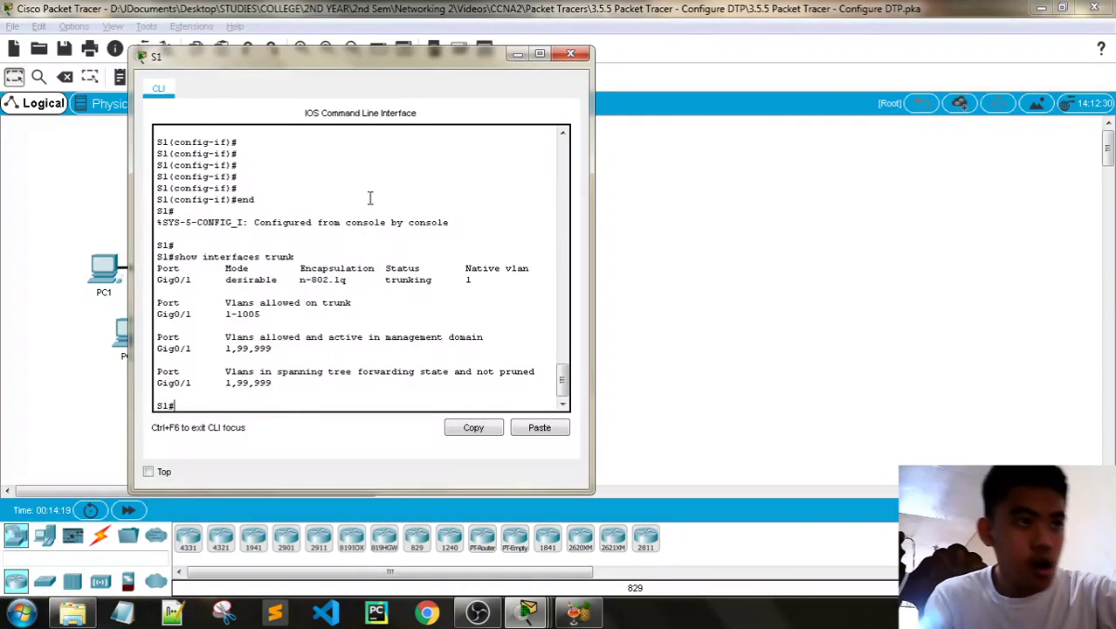
# Place S1's window beside the activity instructions and compare its trunk output with tasks c to f.
pyautogui.moveTo(528, 611)
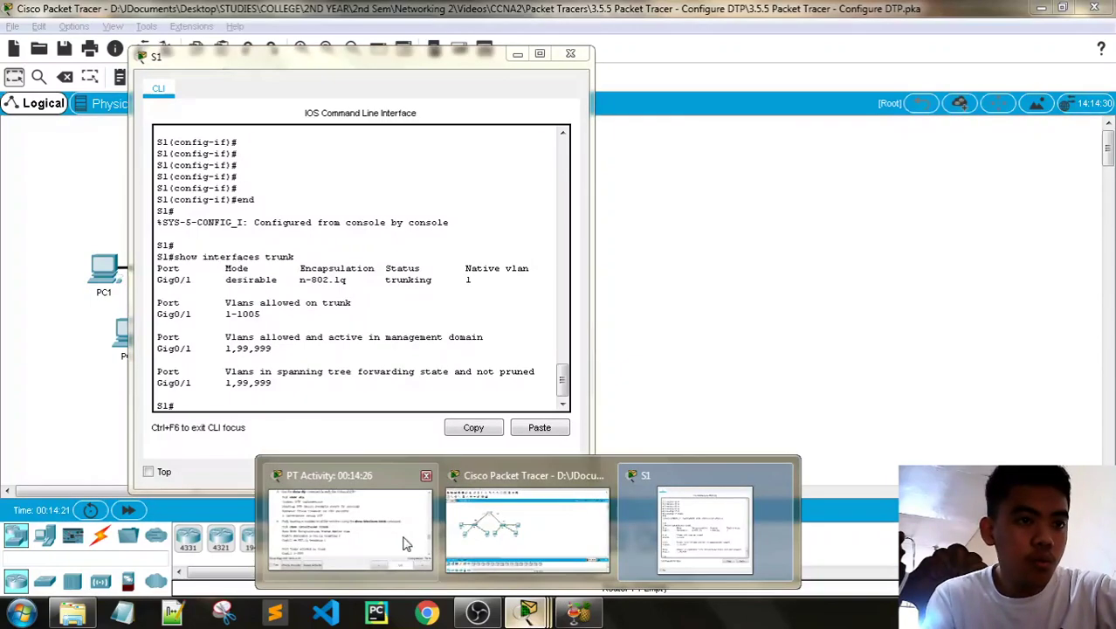
pyautogui.click(349, 524)
pyautogui.moveTo(390, 76); pyautogui.dragTo(302, 62)
pyautogui.scroll(-2, 820, 149)
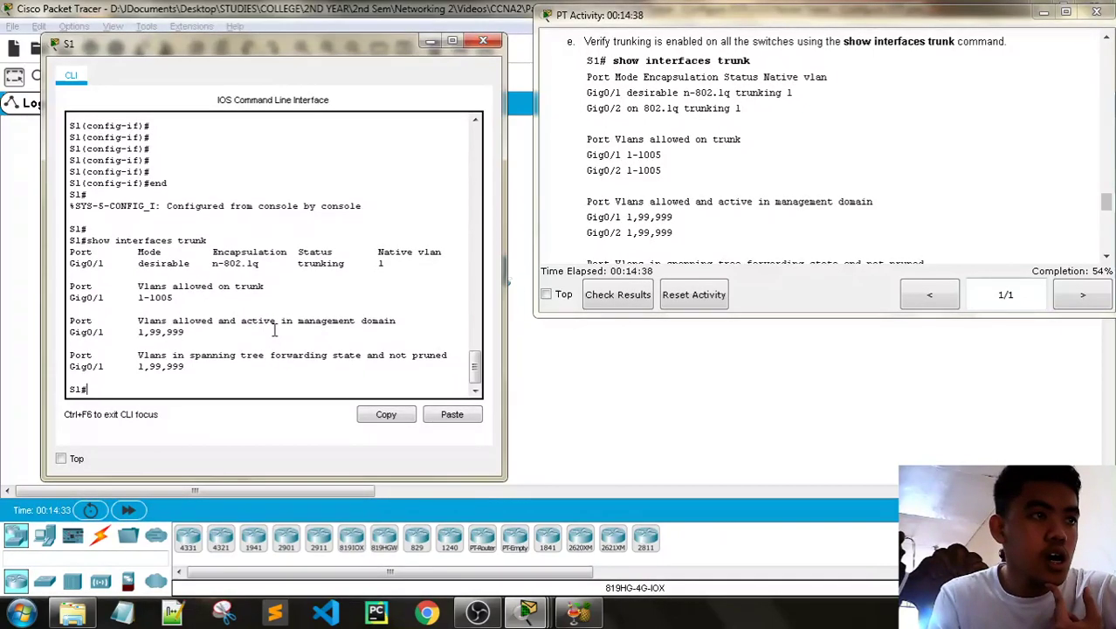
pyautogui.scroll(-1, 274, 329)
pyautogui.scroll(-5, 663, 218)
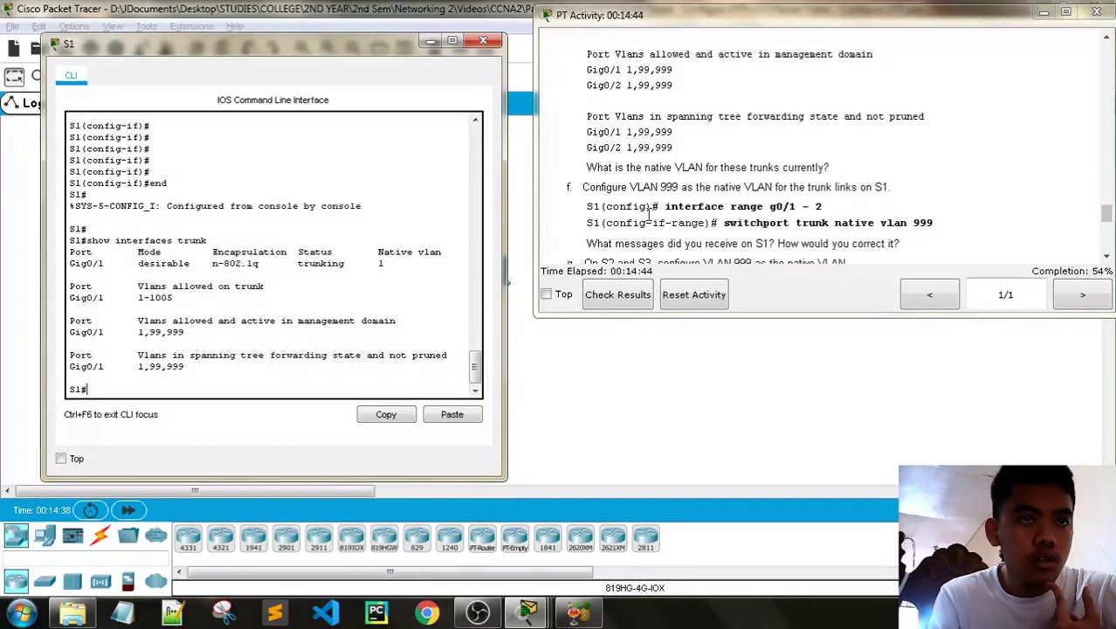
pyautogui.scroll(10, 648, 212)
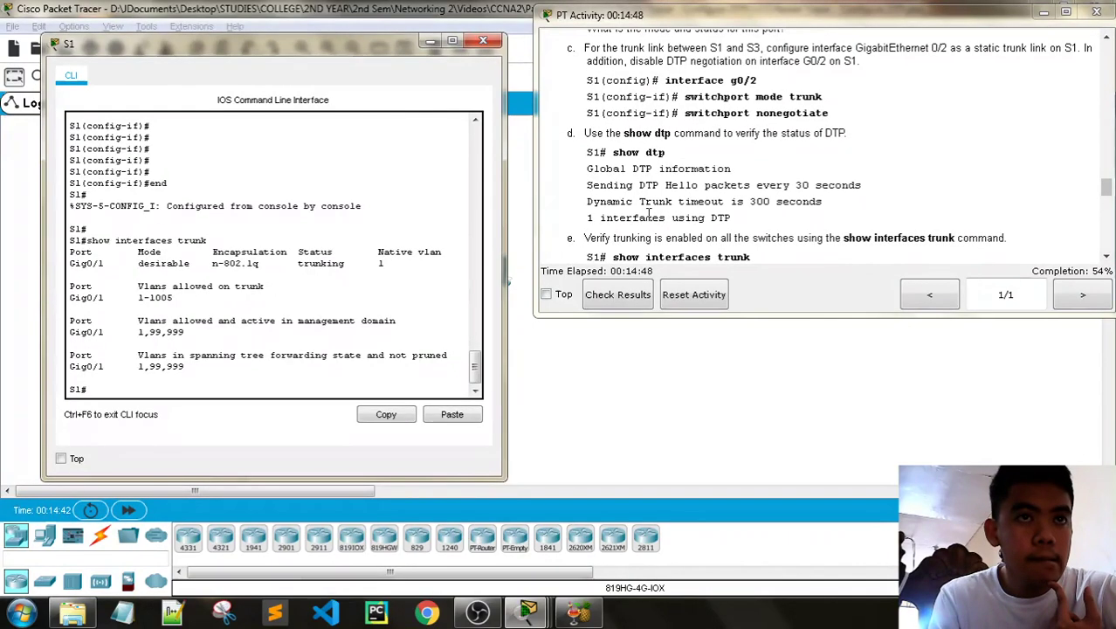
# Reread the Part 4 trunk tasks, then review the g0/2 configuration and show dtp output in S3's command line interface.
pyautogui.scroll(3, 649, 212)
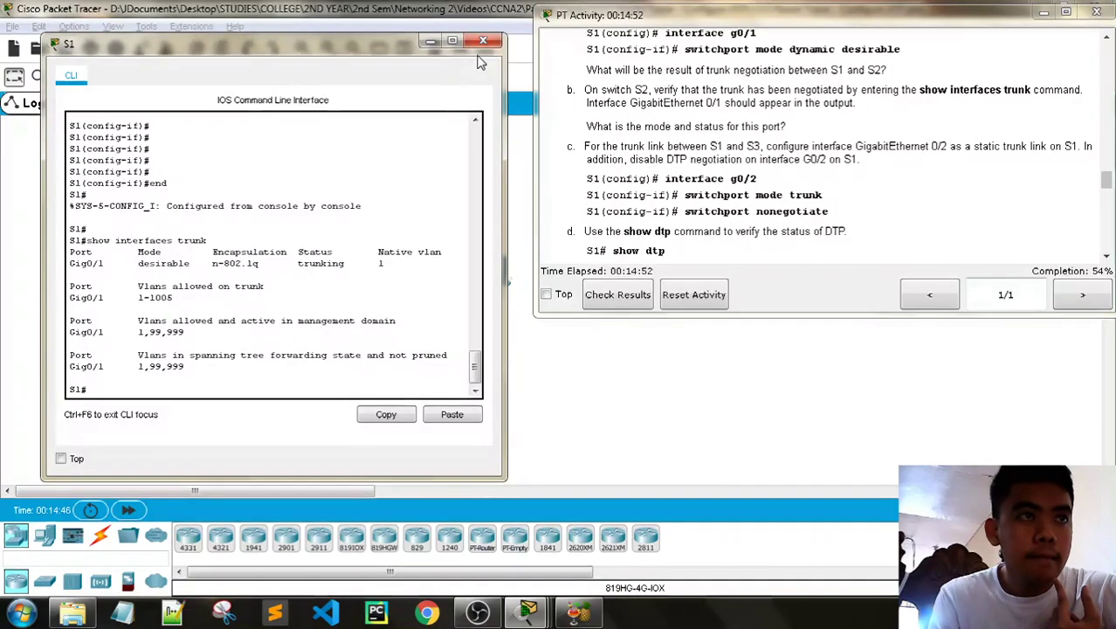
pyautogui.click(483, 40)
pyautogui.click(390, 288)
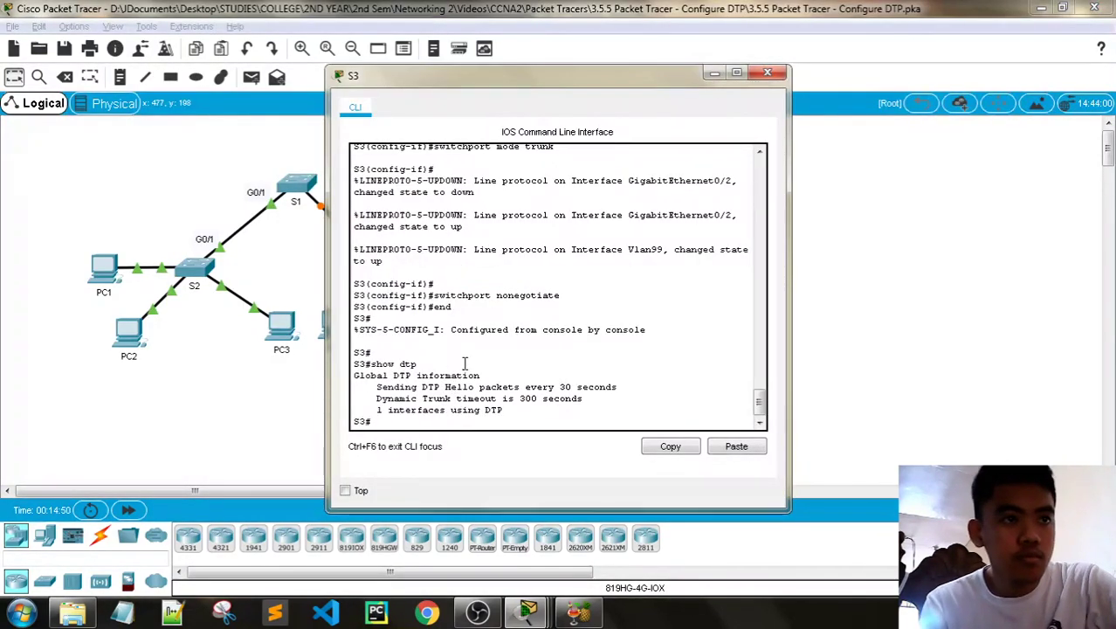
pyautogui.scroll(1, 483, 307)
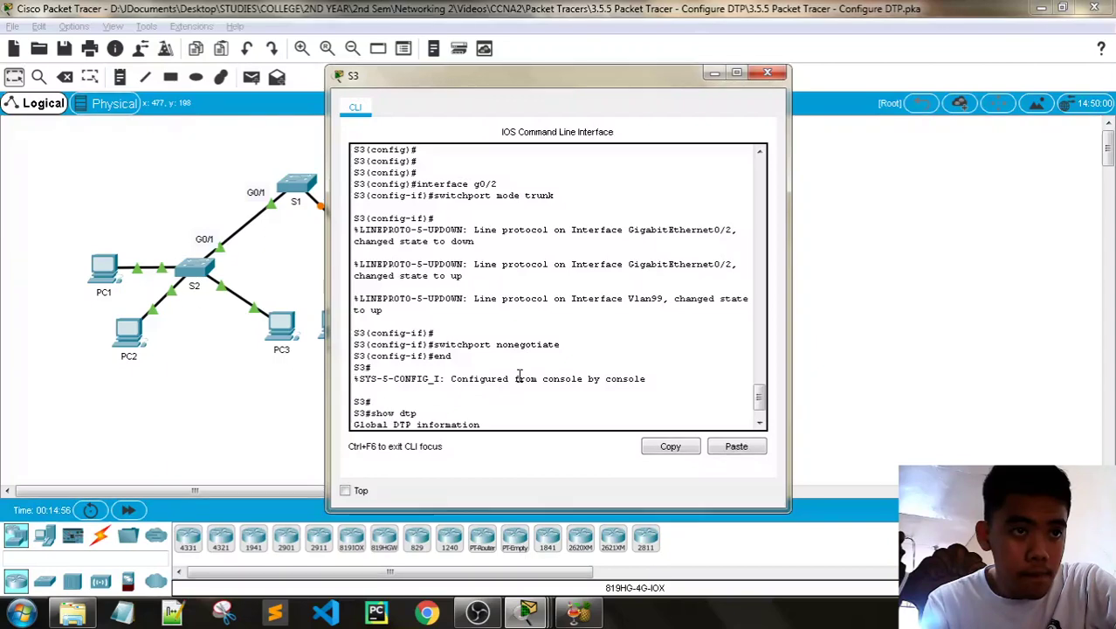
pyautogui.scroll(-2, 517, 384)
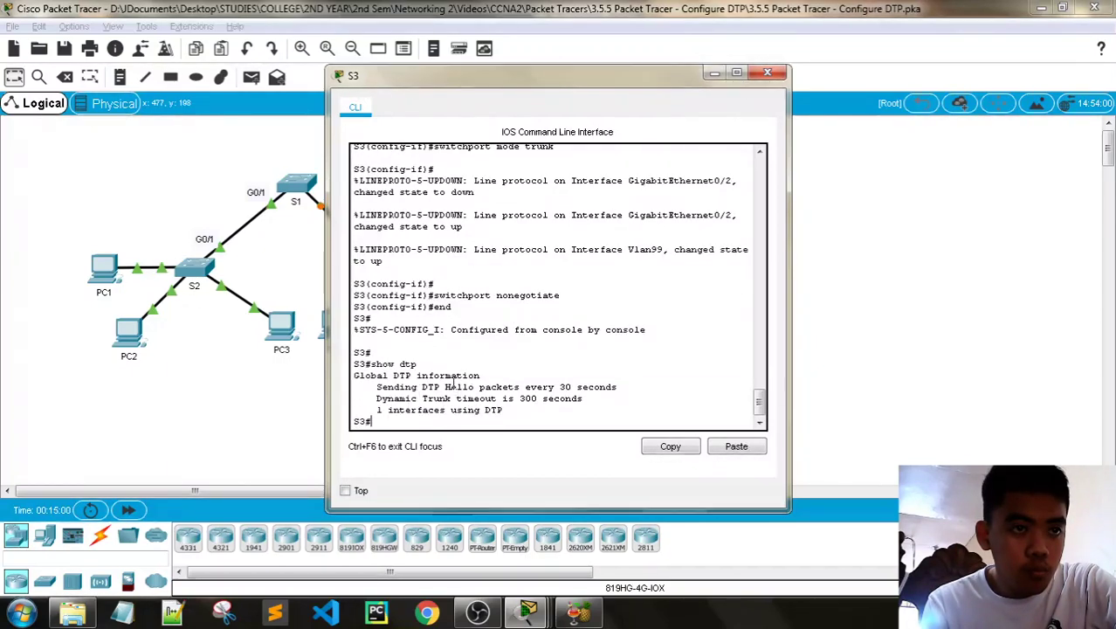
pyautogui.click(768, 74)
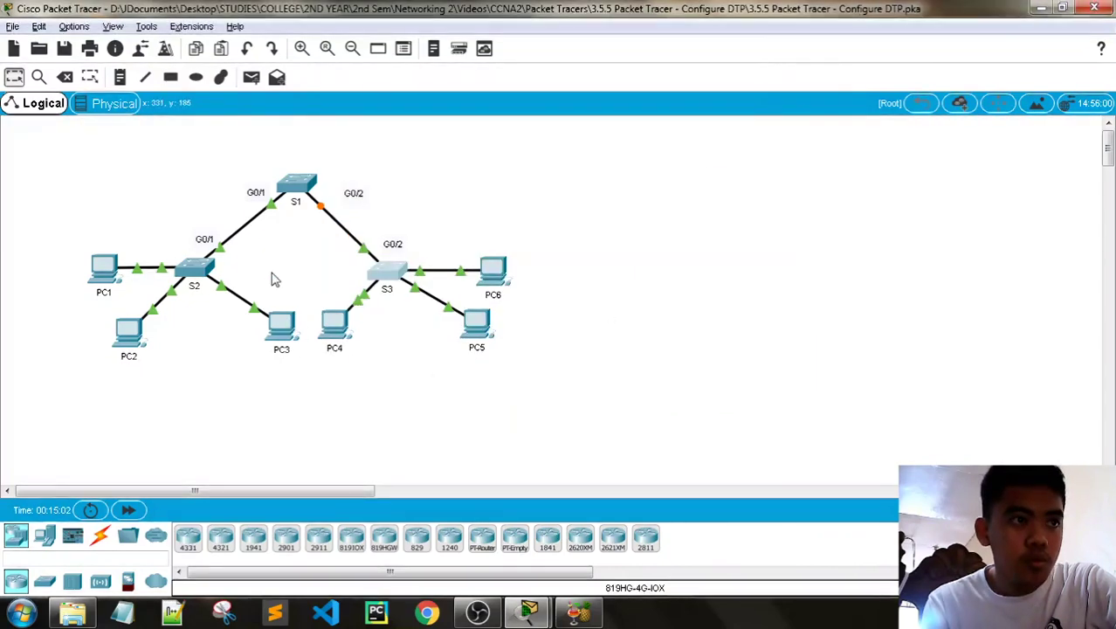
# Fast-forward the simulation time and inspect S1's port summary in the topology.
pyautogui.click(129, 510)
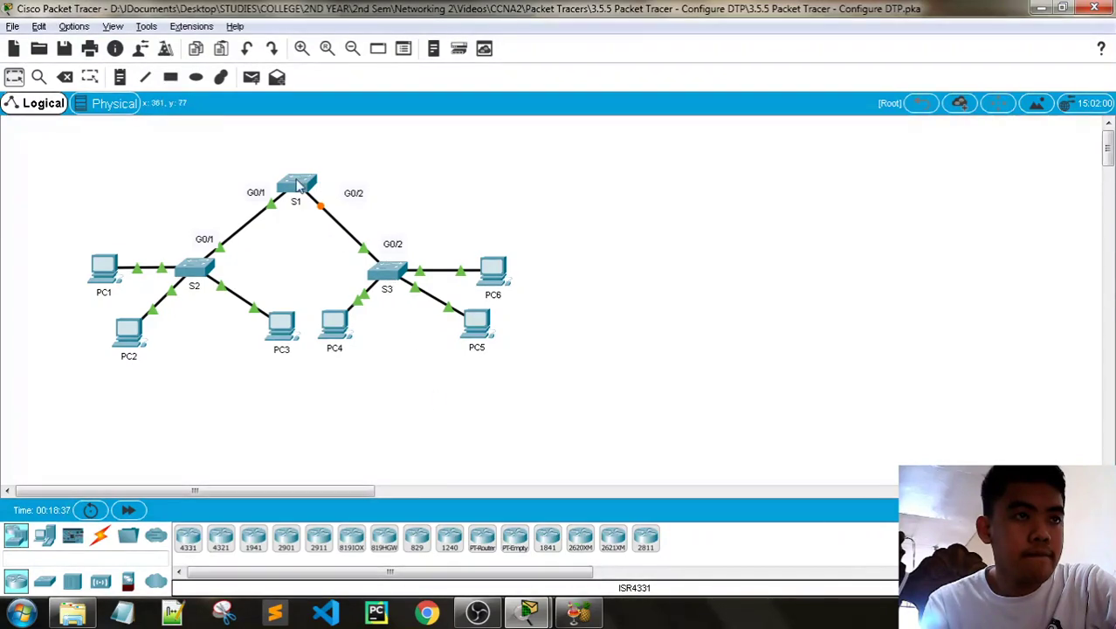
pyautogui.moveTo(297, 184)
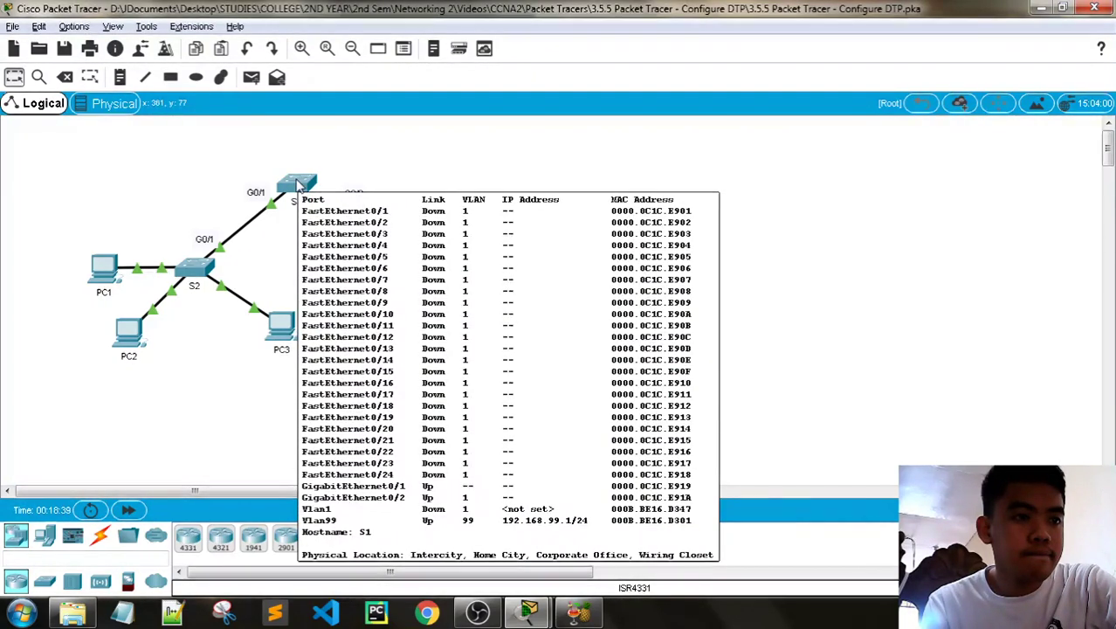
# Bring up the activity instructions and reread Part 4 from its introduction through the native VLAN tasks f to h.
pyautogui.click(529, 614)
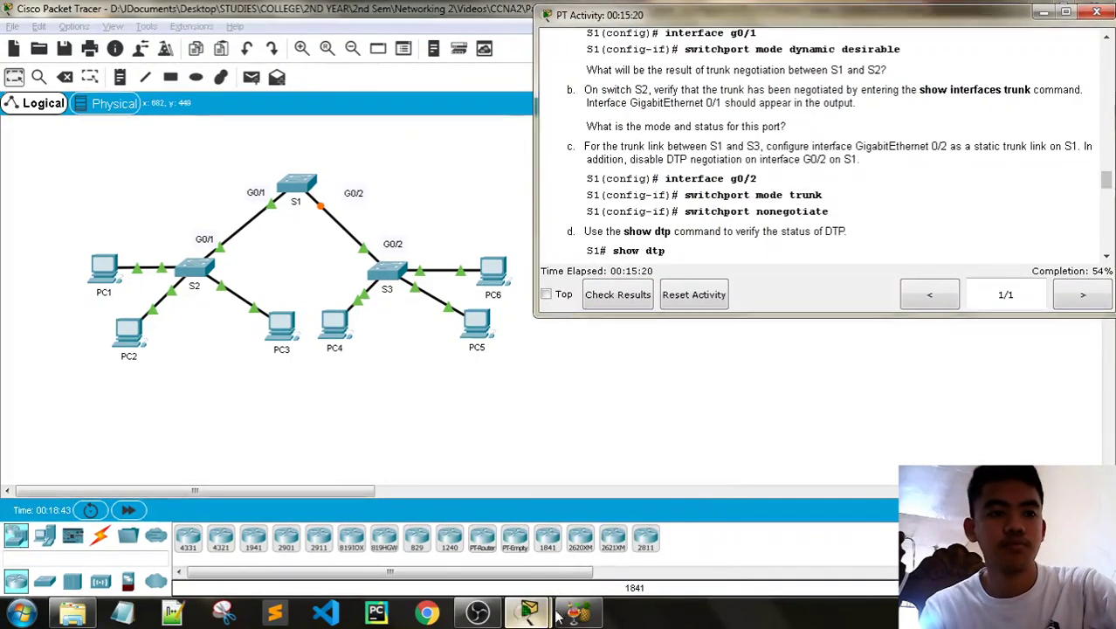
pyautogui.moveTo(530, 615)
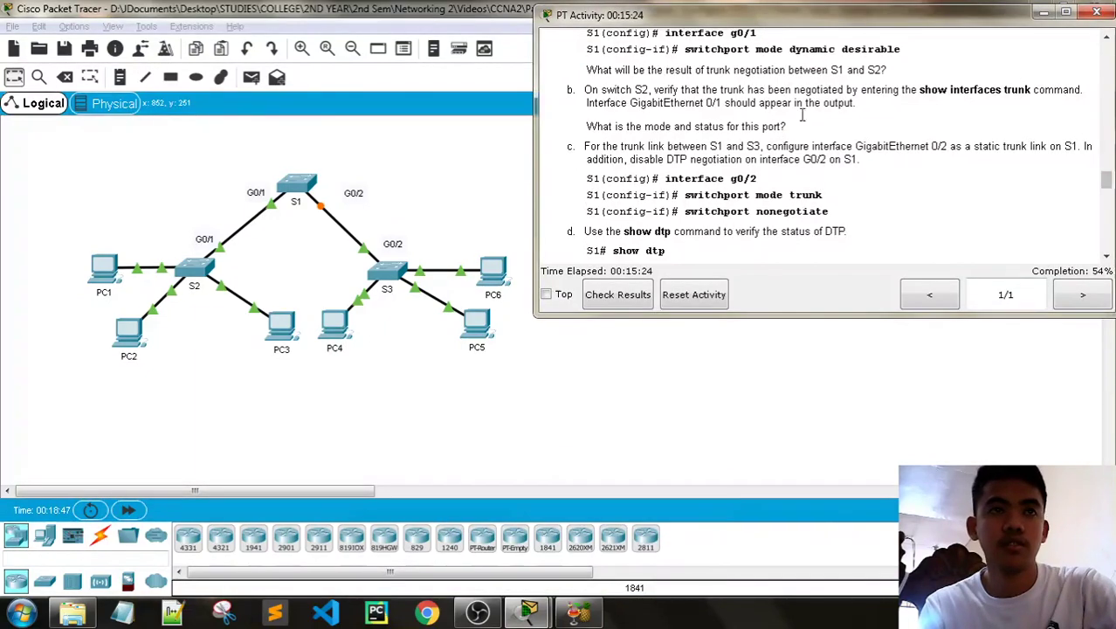
pyautogui.scroll(5, 836, 176)
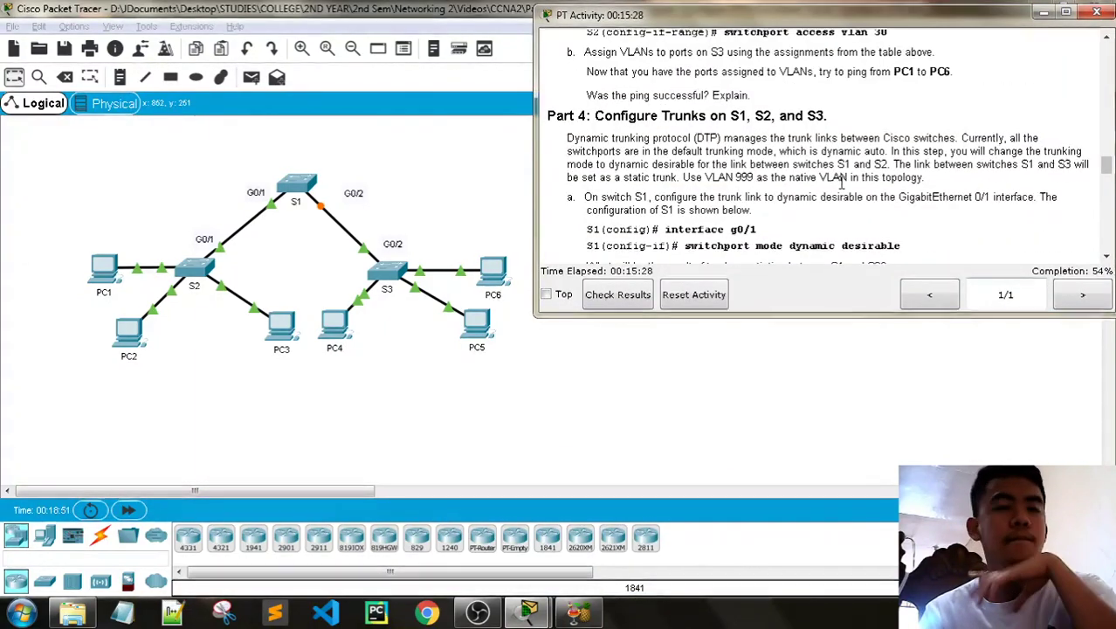
pyautogui.scroll(-6, 842, 181)
pyautogui.scroll(2, 842, 182)
pyautogui.scroll(-7, 842, 183)
pyautogui.scroll(-5, 842, 182)
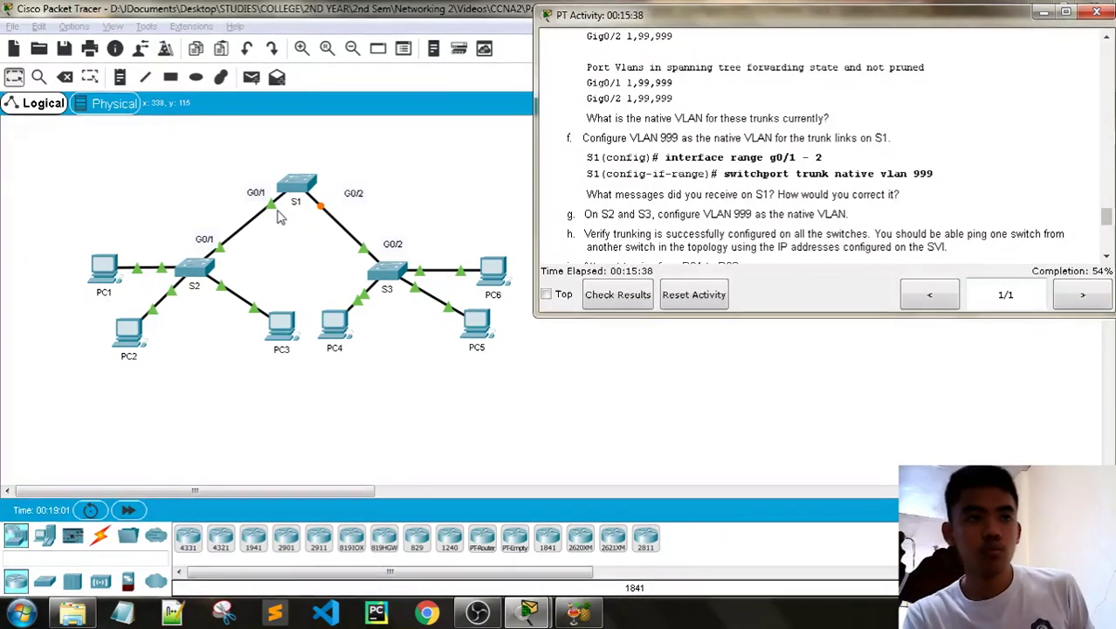
# Open S1's command line interface and place its window beside the activity instructions showing task f.
pyautogui.click(295, 188)
pyautogui.moveTo(504, 94); pyautogui.dragTo(308, 61)
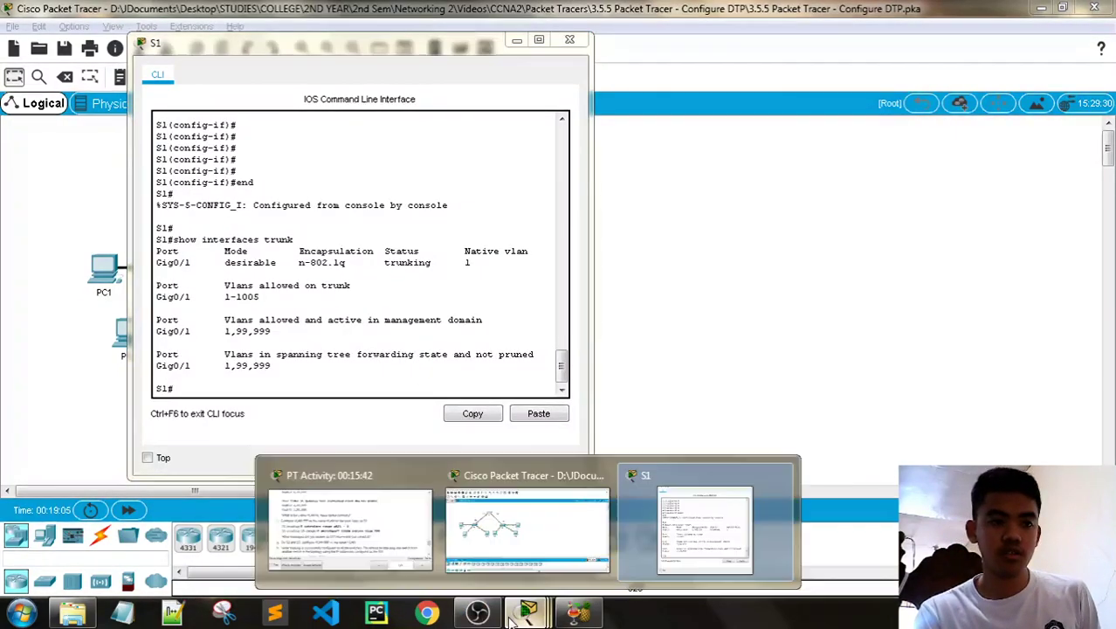
pyautogui.click(350, 519)
pyautogui.moveTo(295, 55); pyautogui.dragTo(202, 25)
# Enter global configuration mode on S1 with config t and select the ports with interface range f0/1 -2.
pyautogui.write('con')
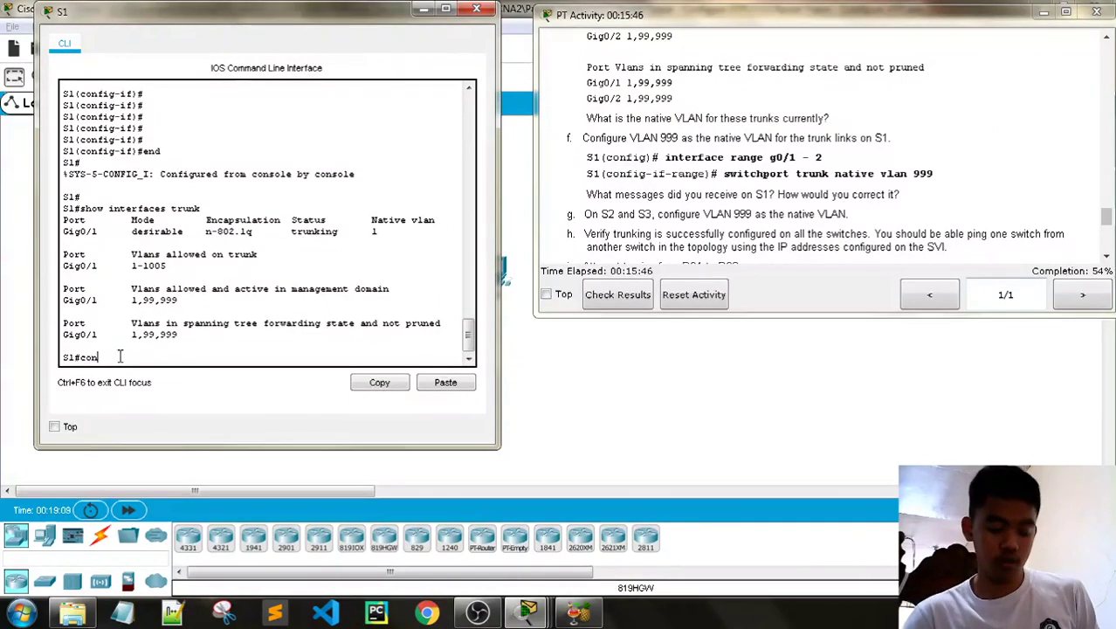
pyautogui.write('fig t')
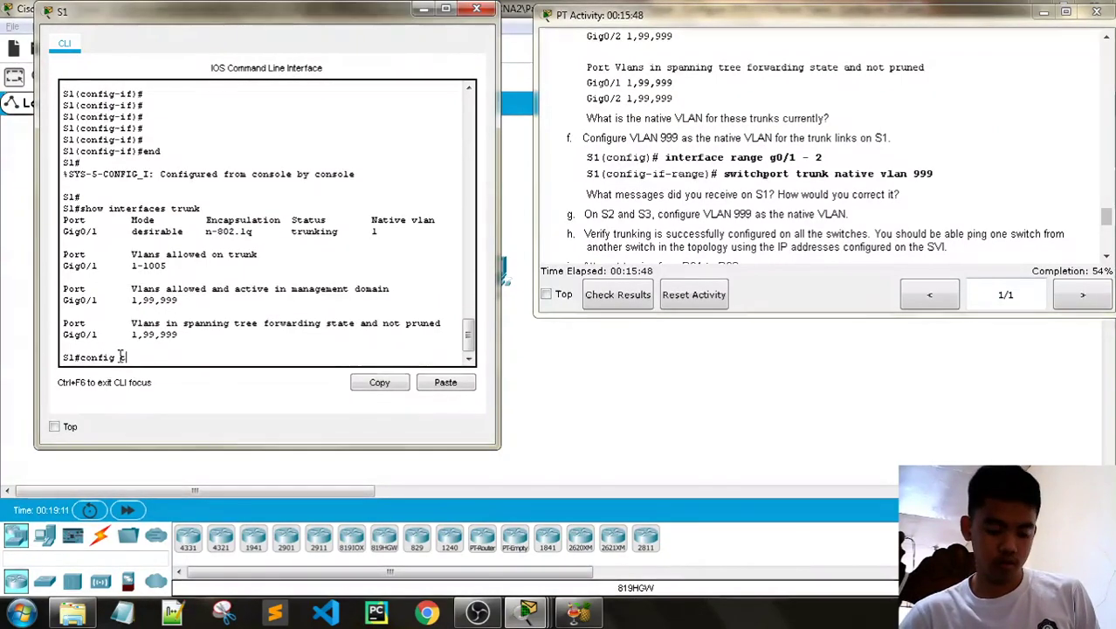
pyautogui.press('Return')
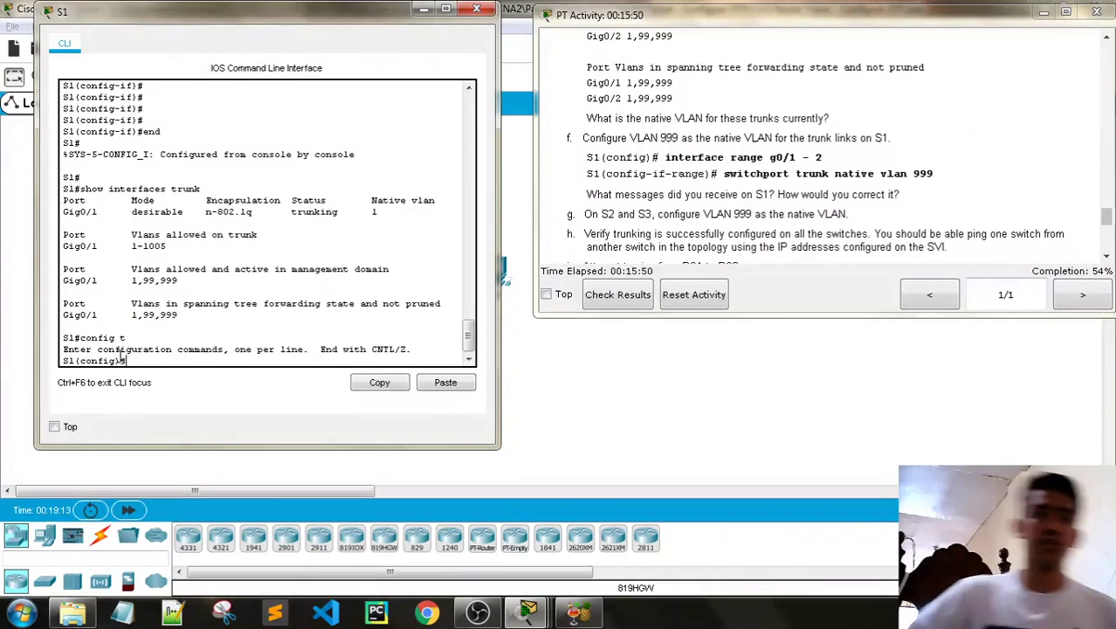
pyautogui.write('interface g0')
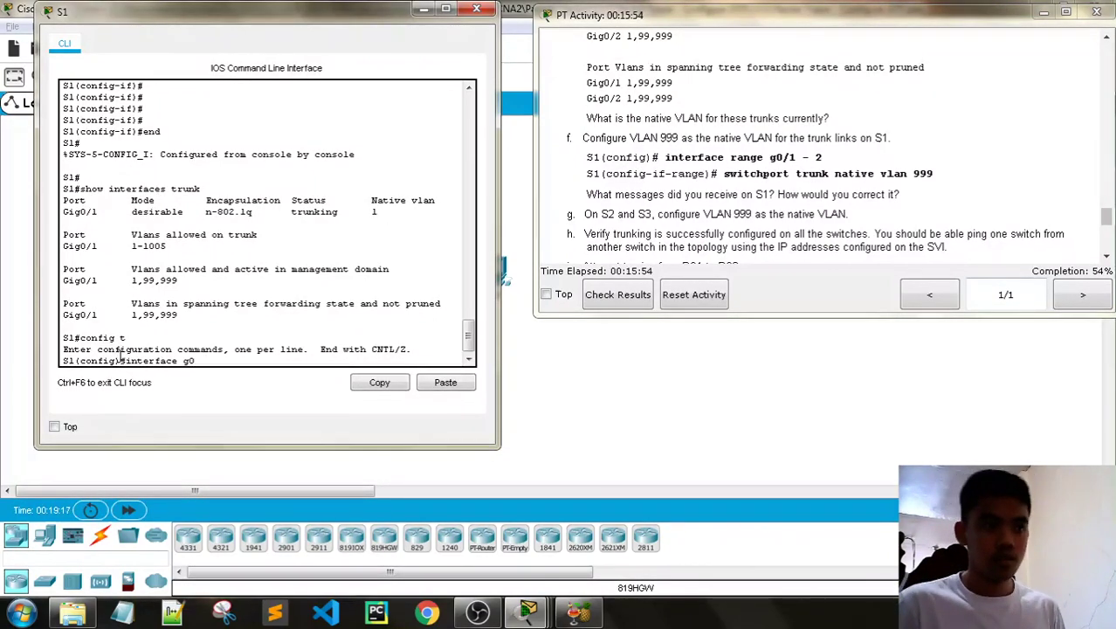
pyautogui.write('/1range')
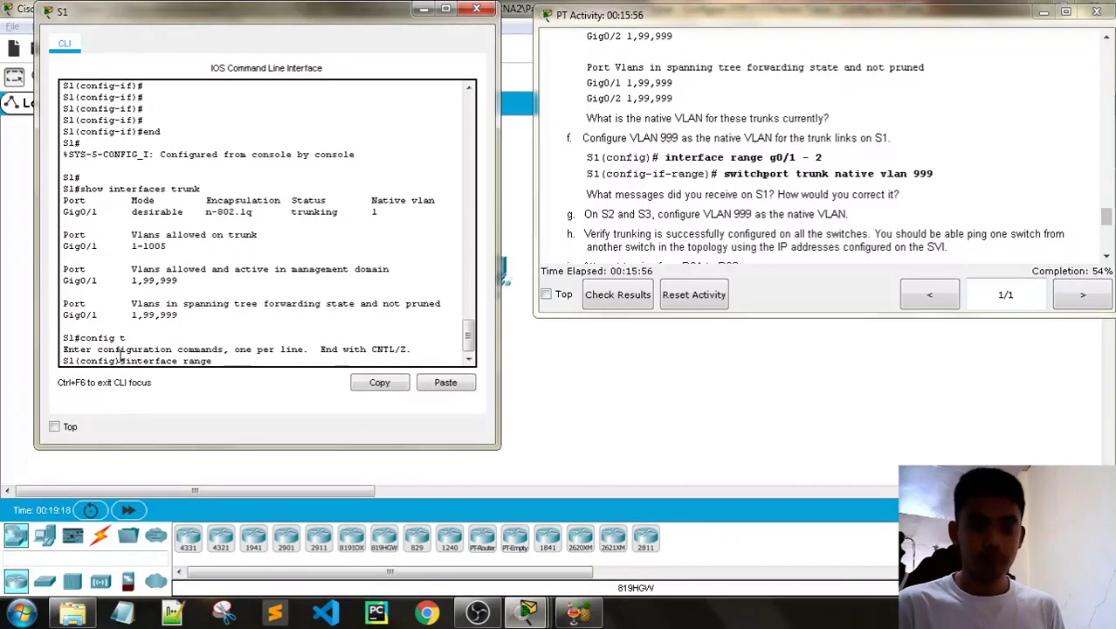
pyautogui.write(' f0/1')
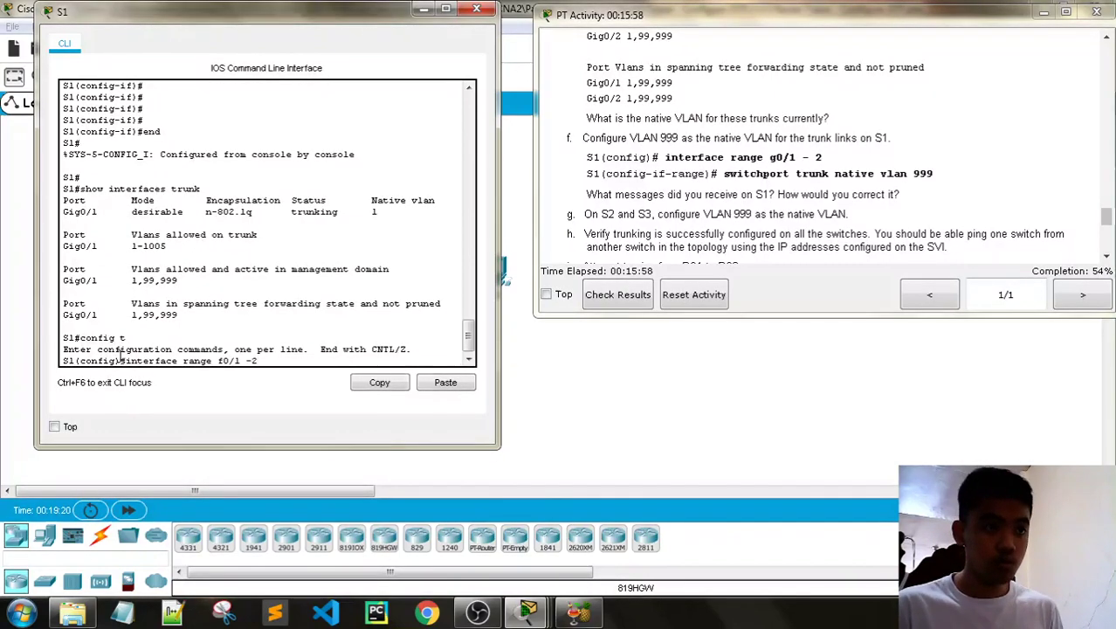
pyautogui.write(' -2')
pyautogui.press('Return')
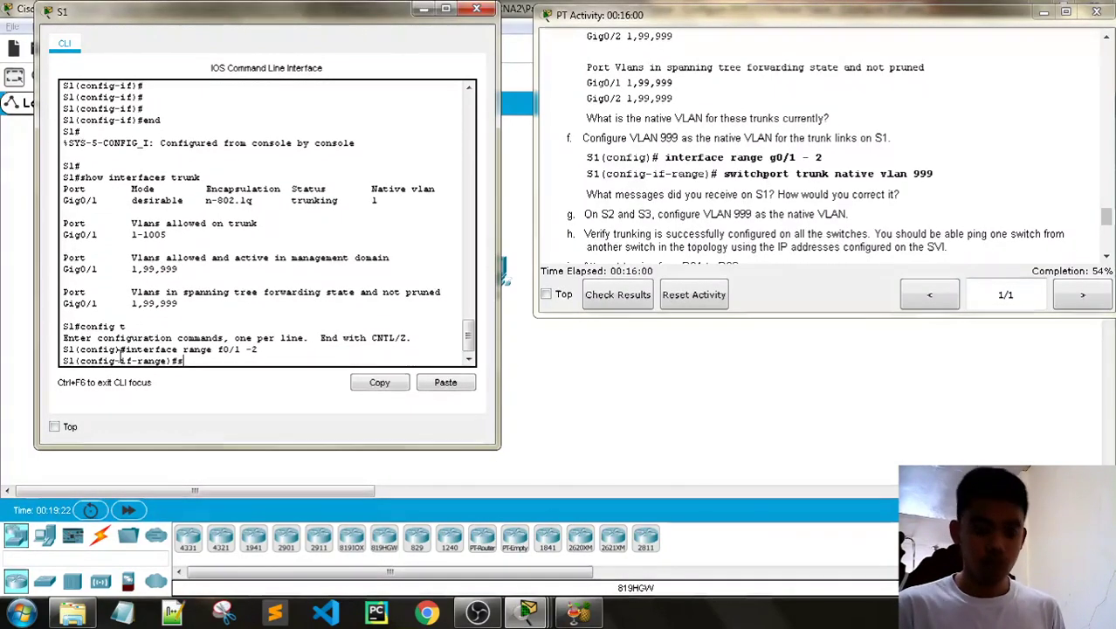
# Set VLAN 999 as the native VLAN on the selected S1 interface range with switchport trunk native vlan 999.
pyautogui.write('swithpo')
pyautogui.press('BackSpace')
pyautogui.press('BackSpace')
pyautogui.press('BackSpace')
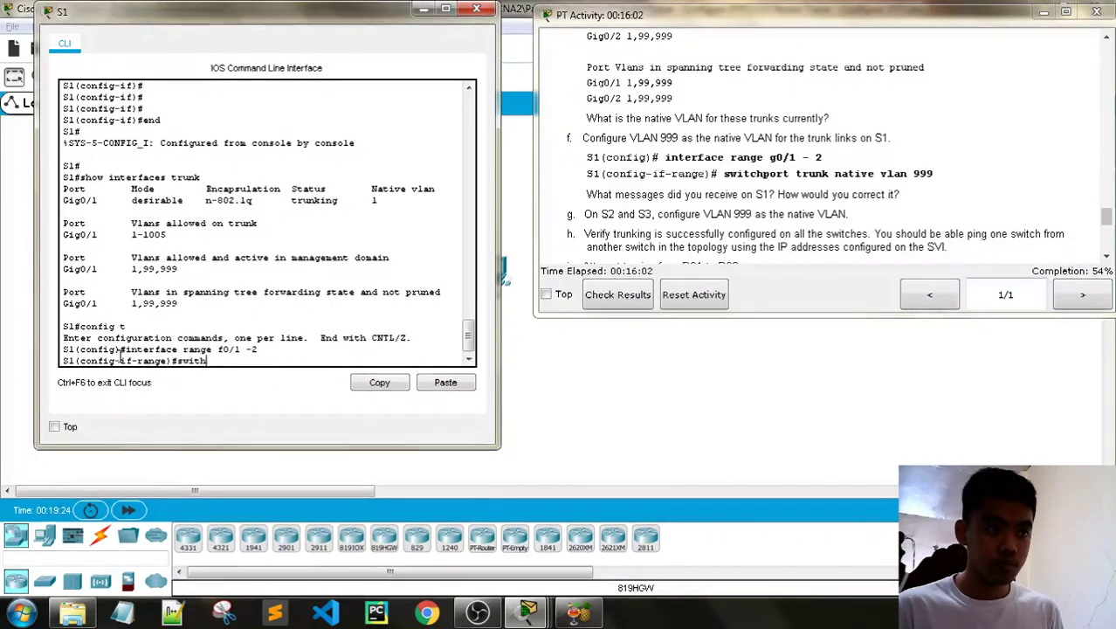
pyautogui.write('chport')
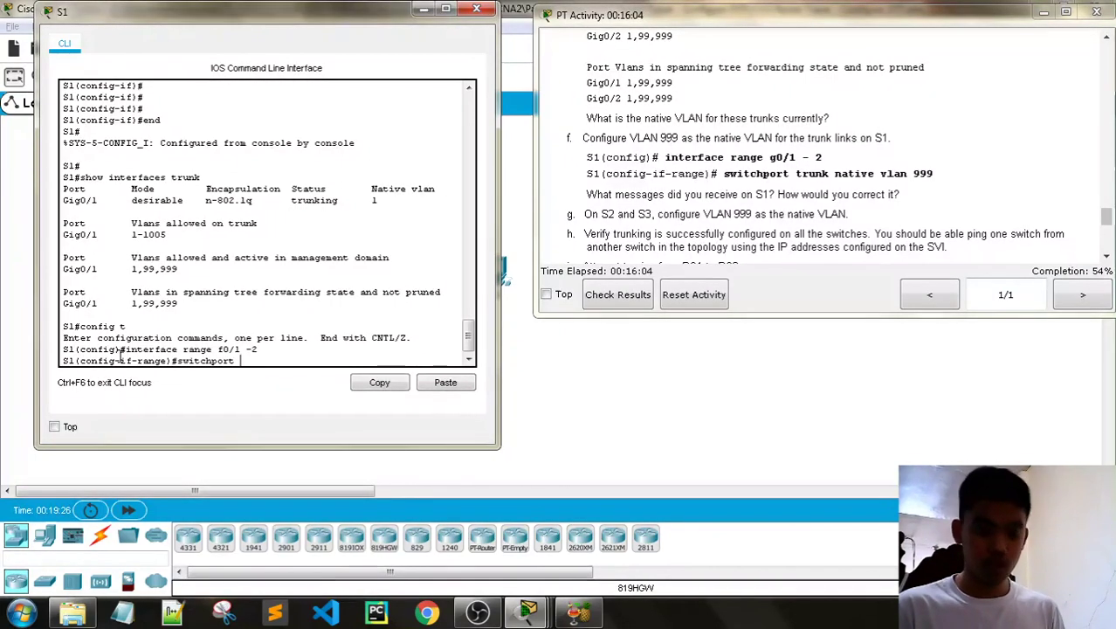
pyautogui.write(' trunk native ')
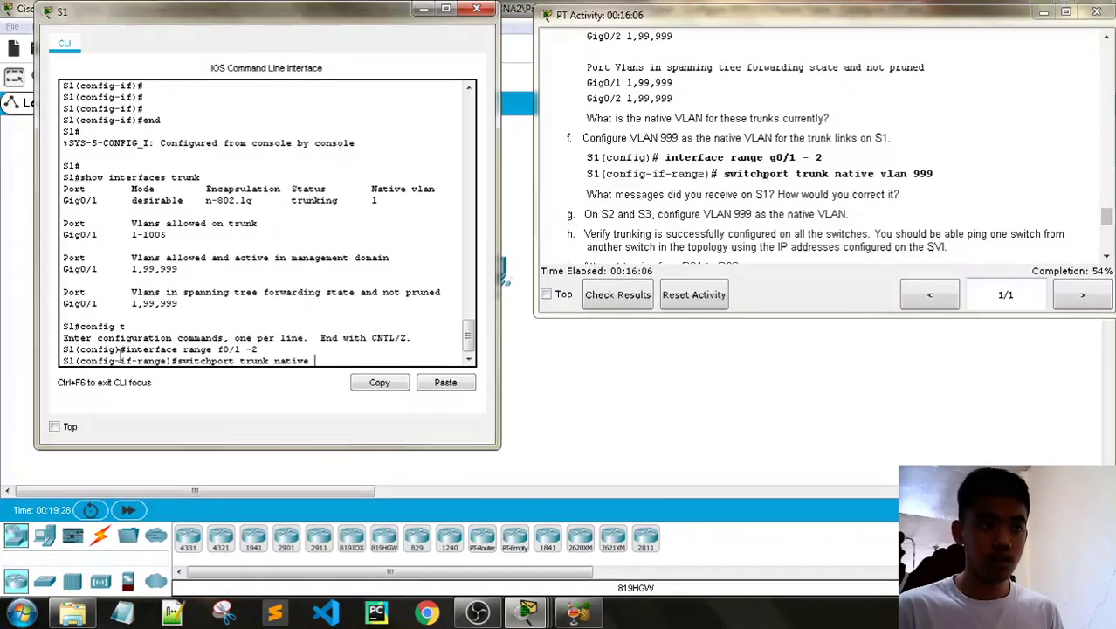
pyautogui.write('vlan')
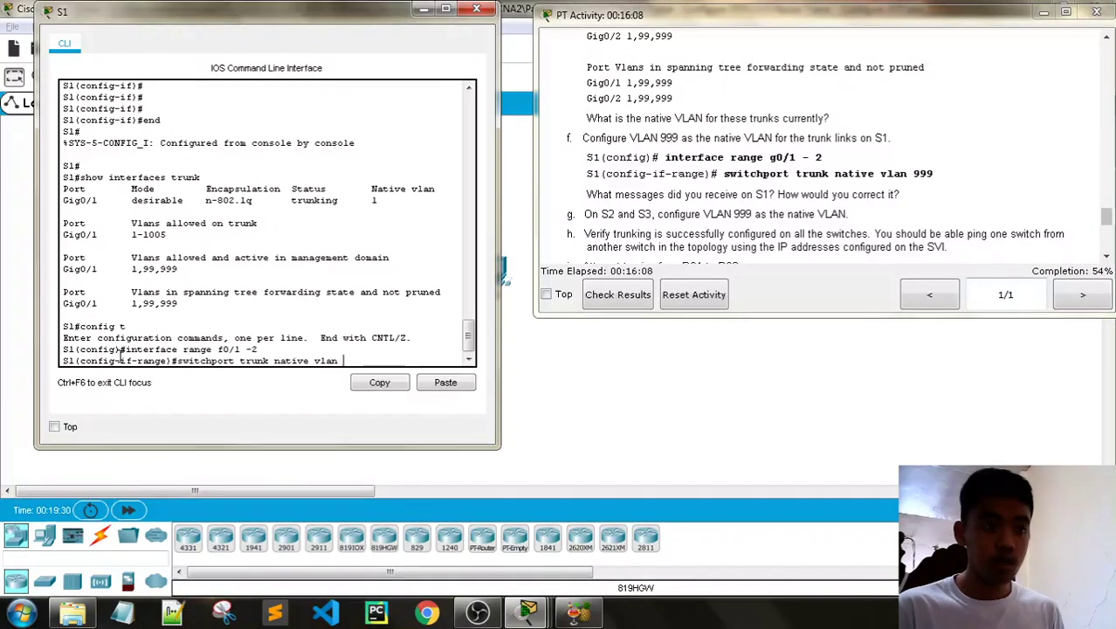
pyautogui.write(' 9999')
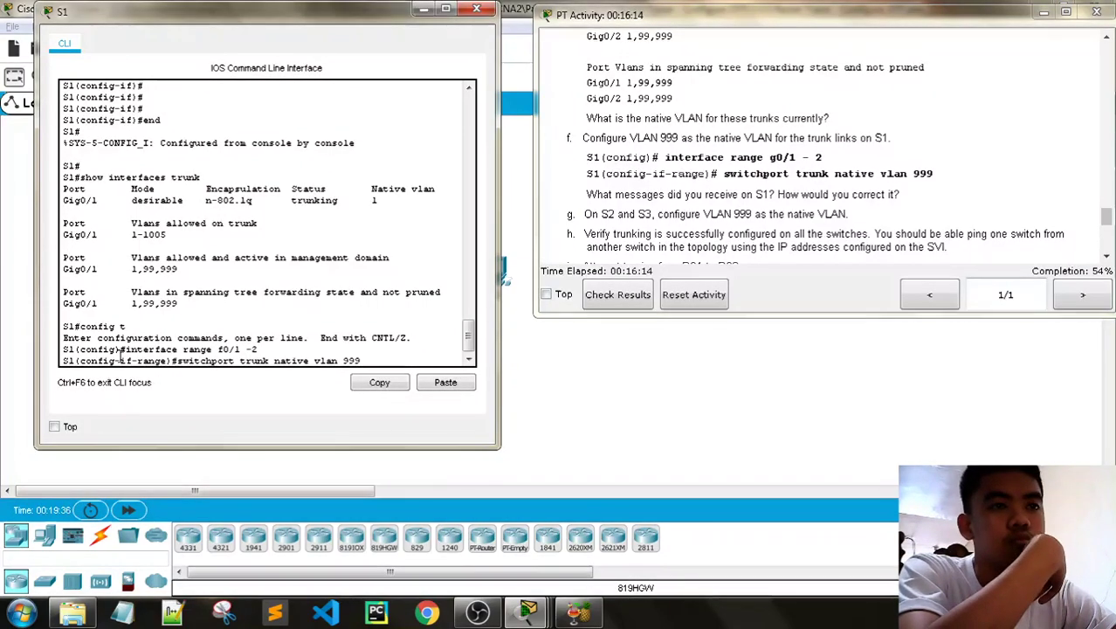
pyautogui.press('Return')
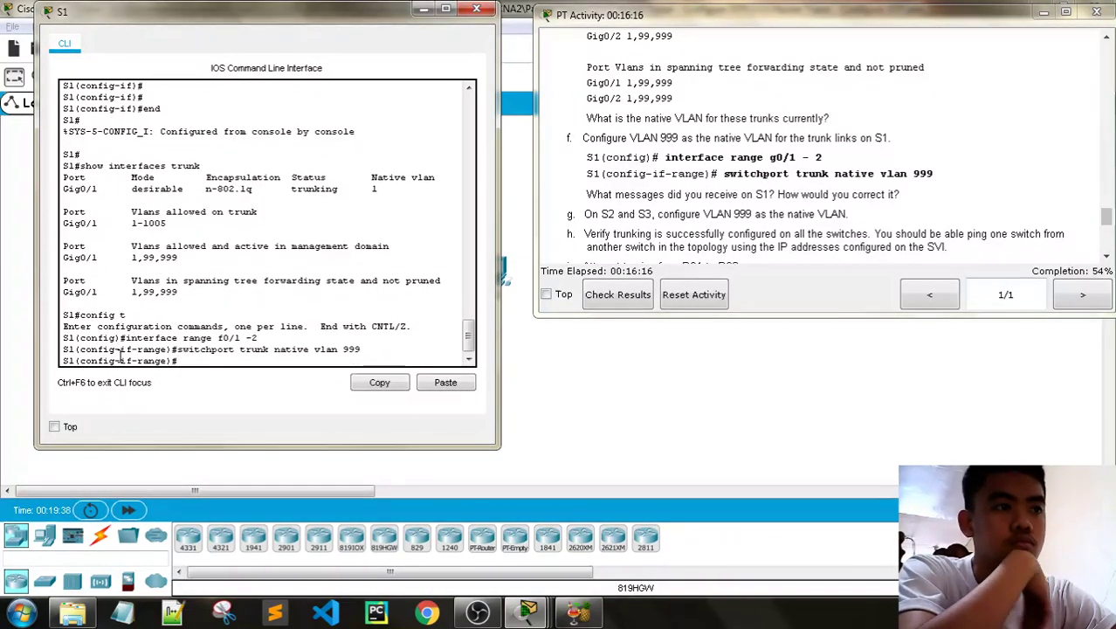
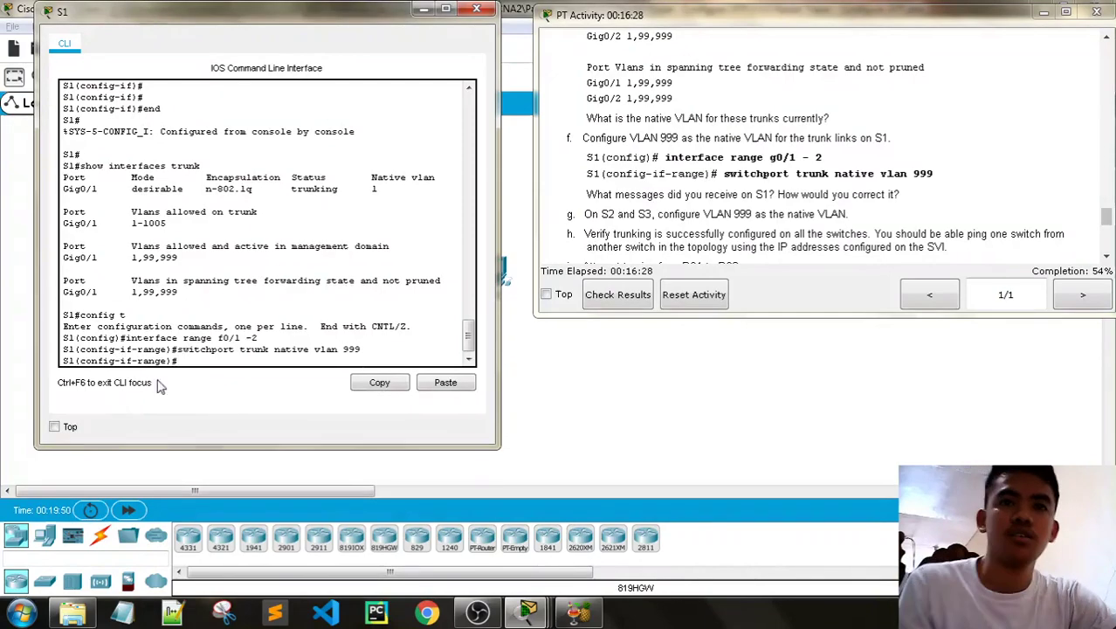
# Skim the Part 5 and Part 6 tasks in the activity instructions and check the activity results.
pyautogui.scroll(-9, 612, 236)
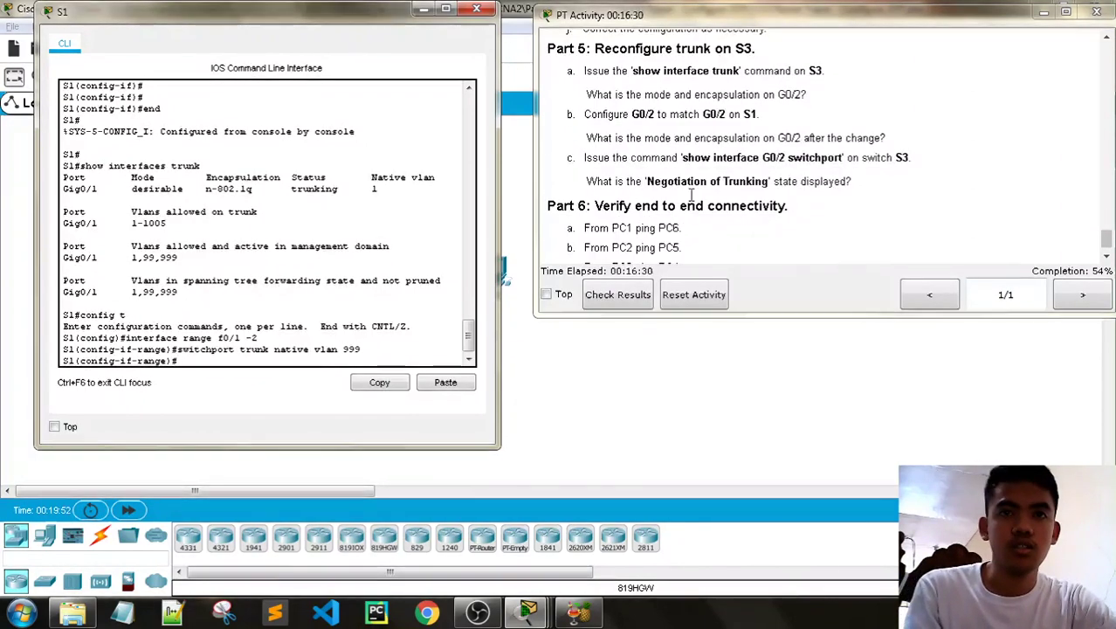
pyautogui.scroll(6, 691, 194)
pyautogui.click(636, 296)
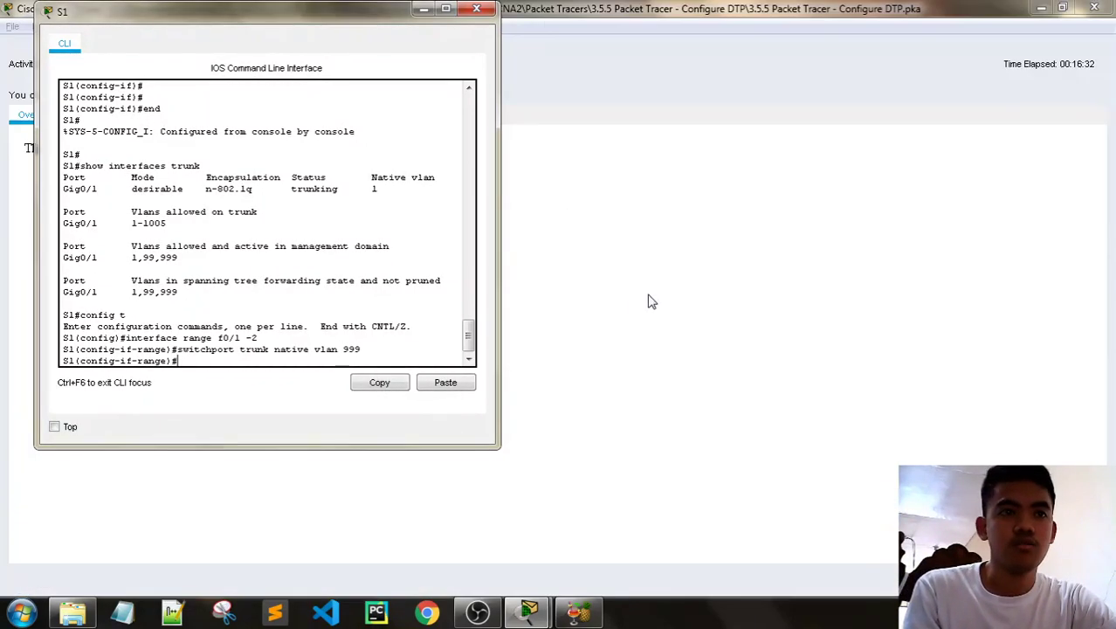
# Review the activity's assessment items for S1, S2 and S3, checking which ones are marked incorrect, and close the results.
pyautogui.click(166, 114)
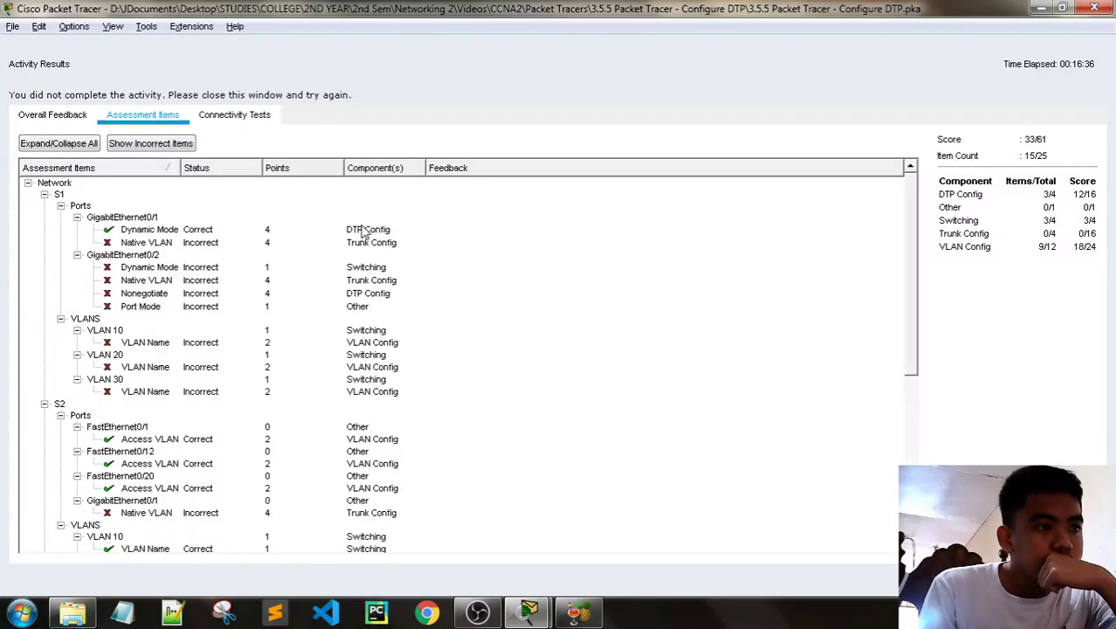
pyautogui.scroll(-5, 365, 231)
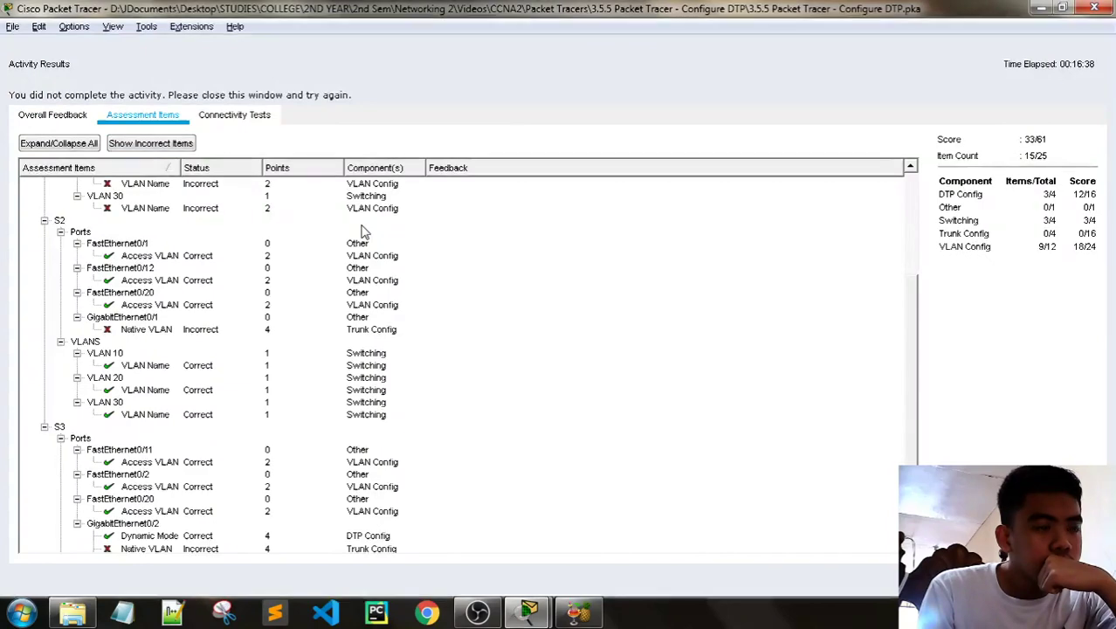
pyautogui.scroll(-3, 365, 231)
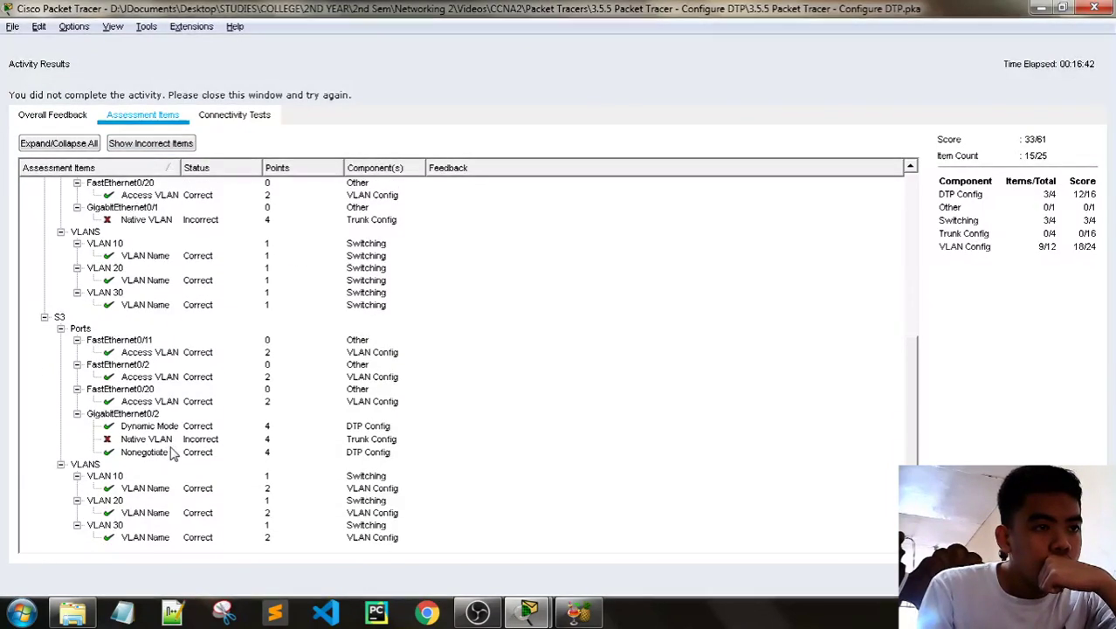
pyautogui.scroll(4, 171, 448)
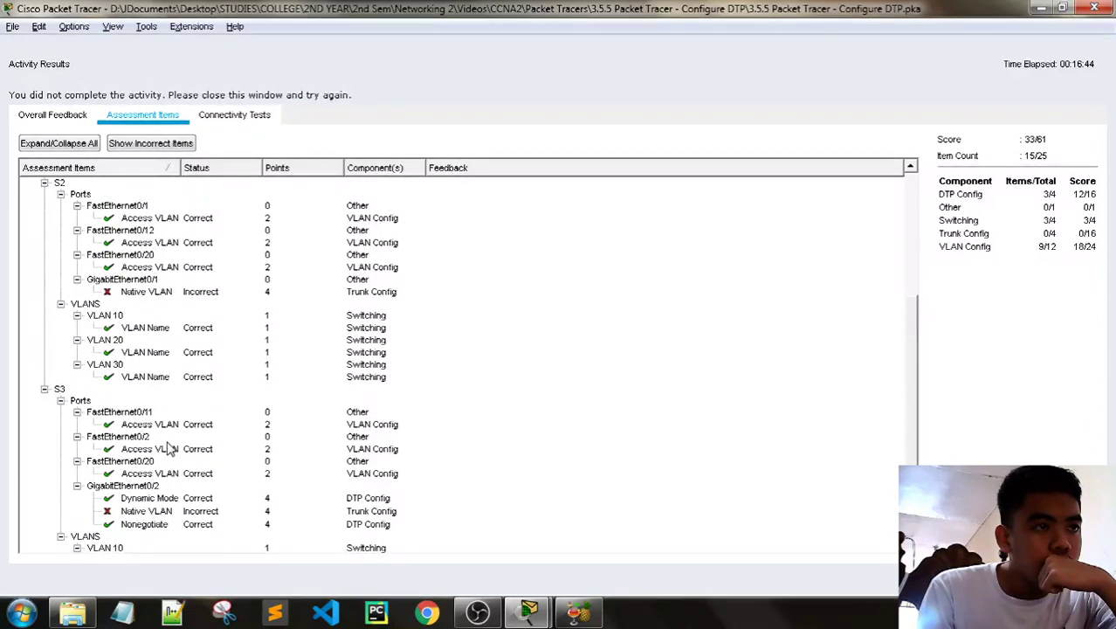
pyautogui.scroll(2, 168, 448)
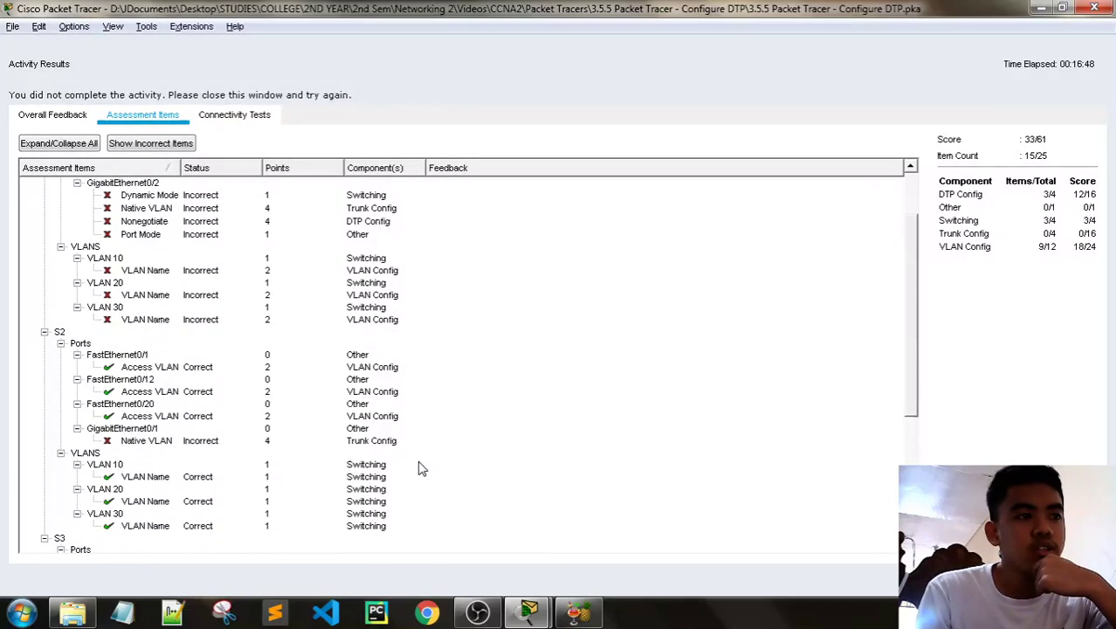
pyautogui.scroll(2, 419, 464)
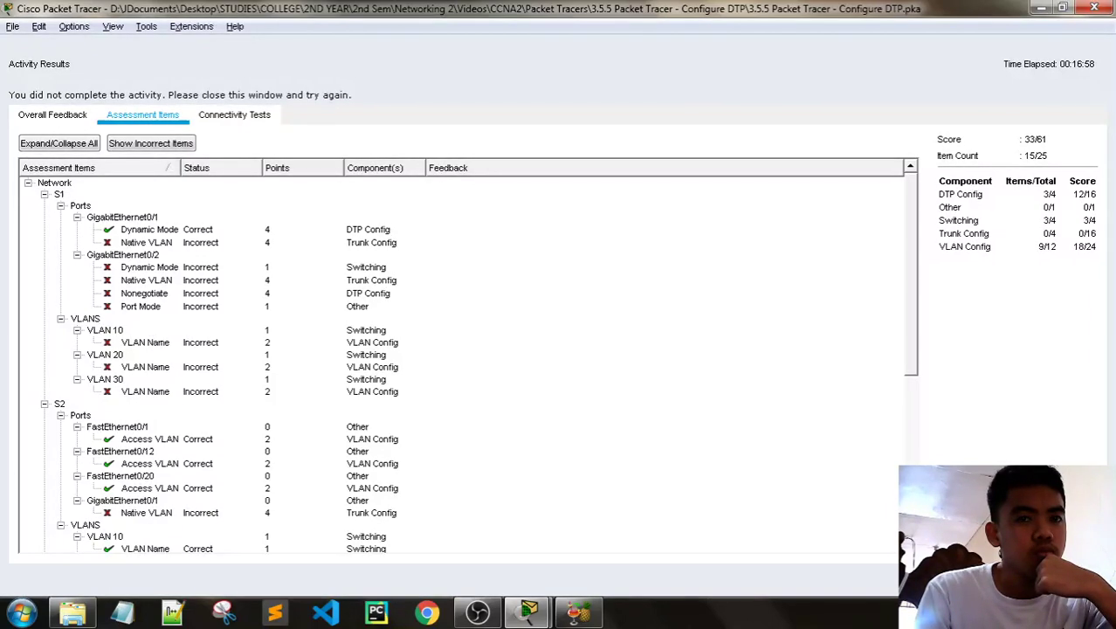
pyautogui.press('Escape')
# Read through the activity instructions from Part 1 to Part 6, checking the VLAN, trunk and native VLAN tasks.
pyautogui.scroll(15, 681, 365)
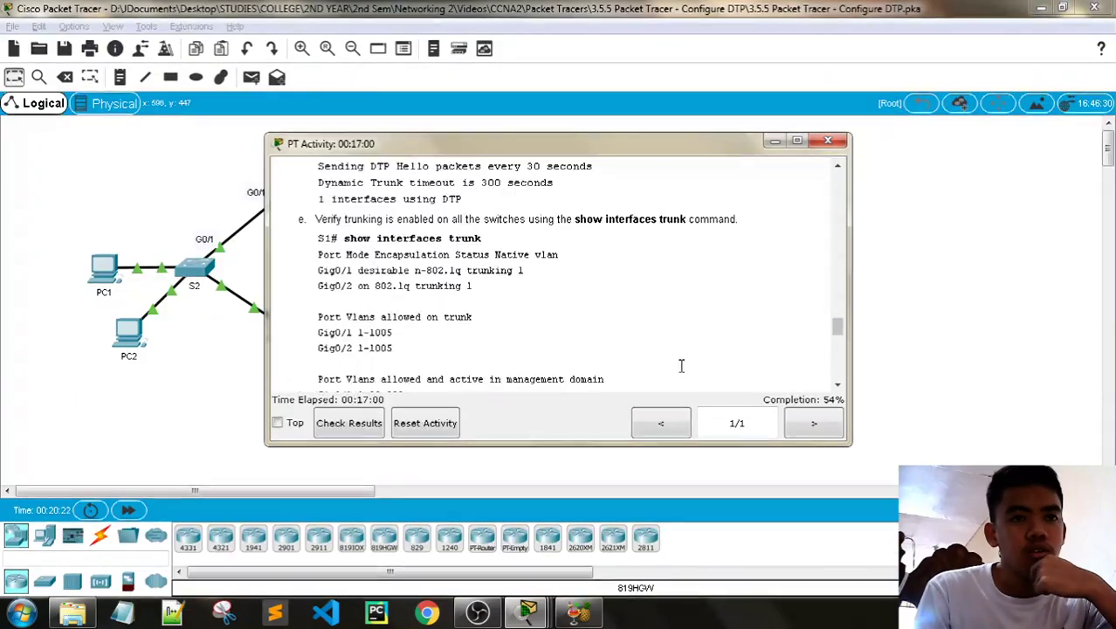
pyautogui.scroll(3, 681, 365)
pyautogui.scroll(-10, 681, 365)
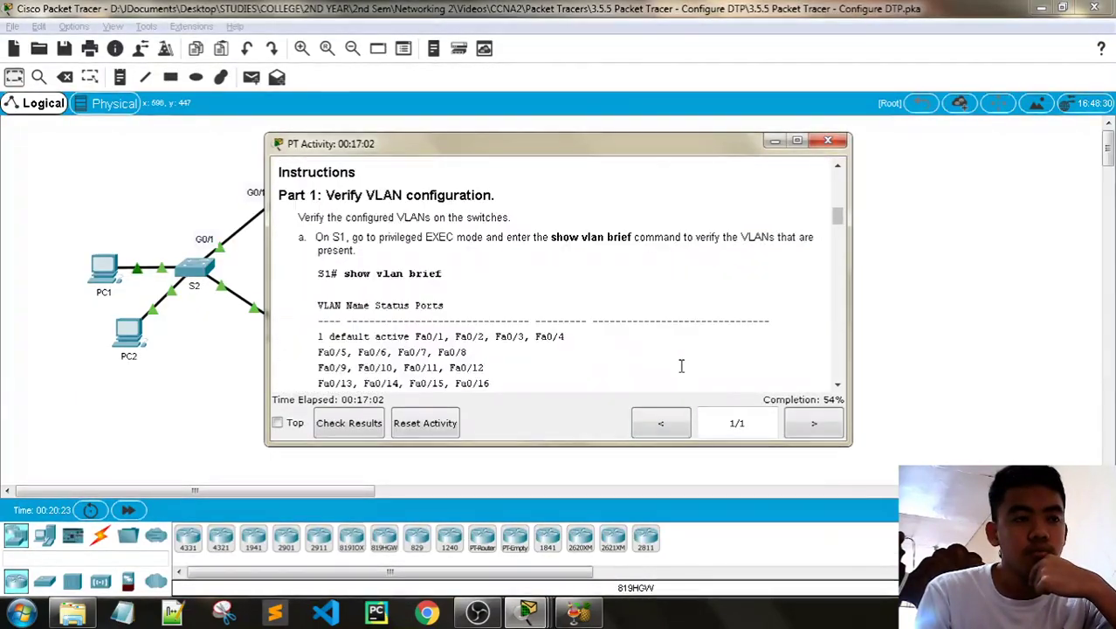
pyautogui.scroll(4, 681, 365)
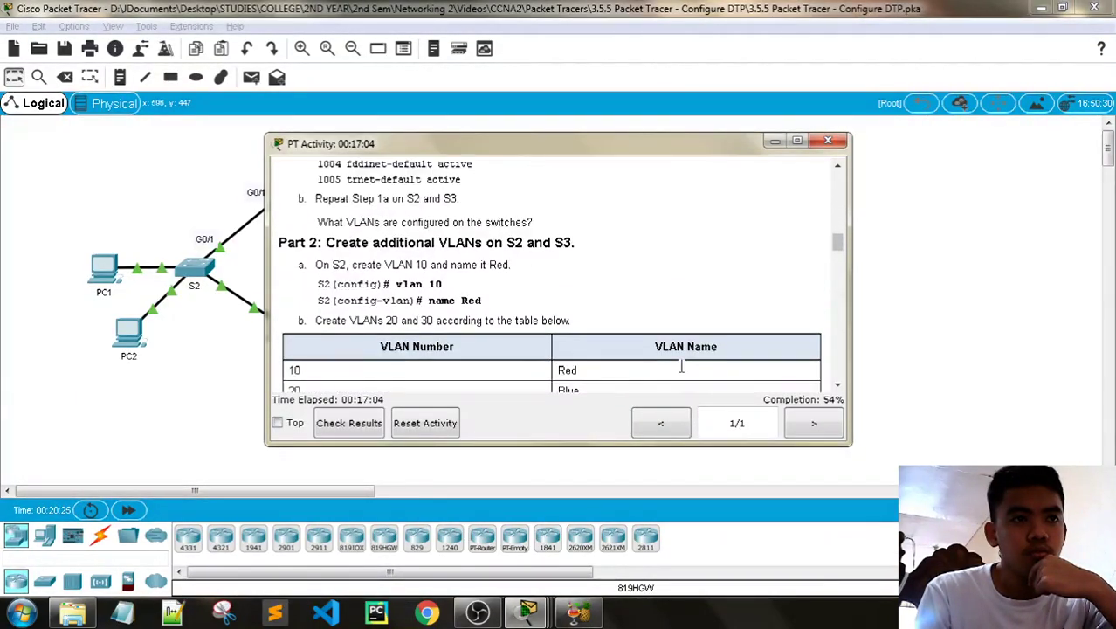
pyautogui.scroll(4, 681, 365)
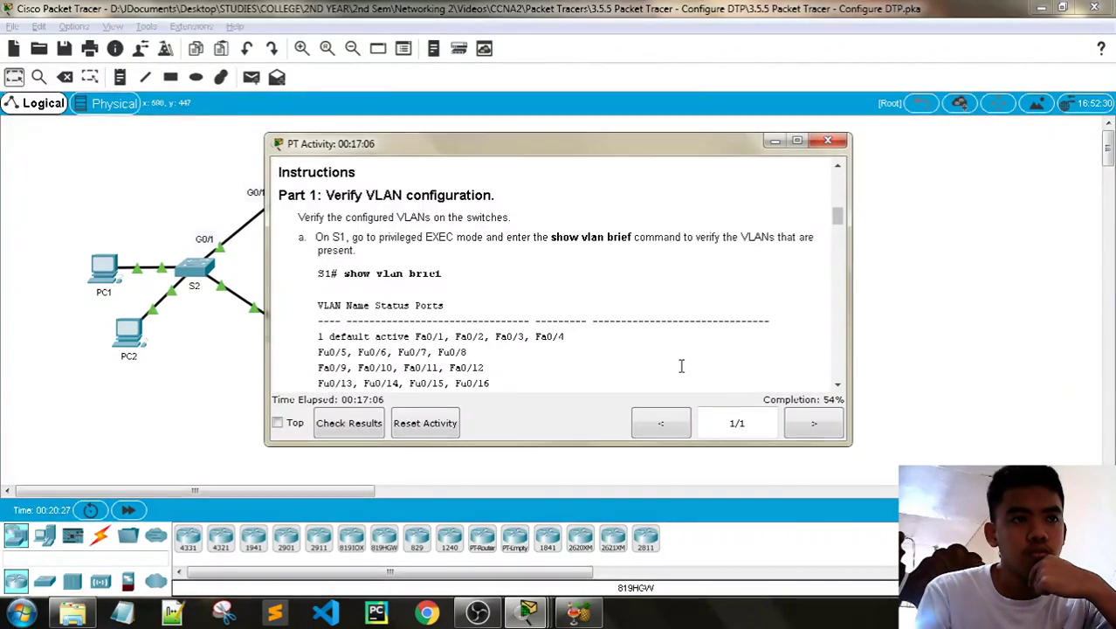
pyautogui.scroll(-8, 620, 317)
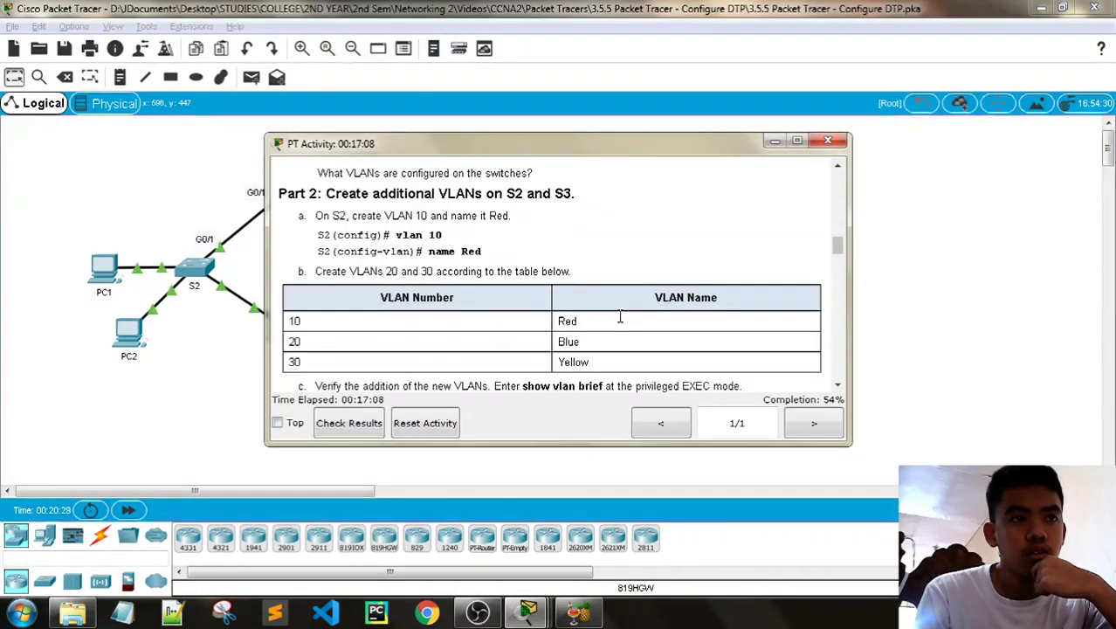
pyautogui.scroll(-20, 620, 317)
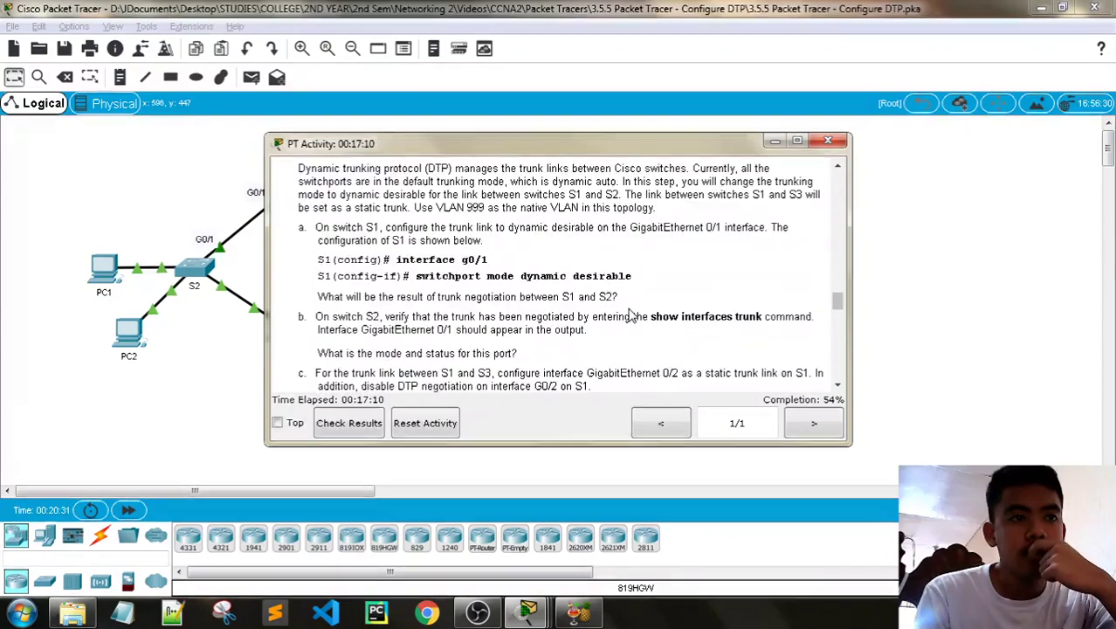
pyautogui.scroll(-12, 631, 315)
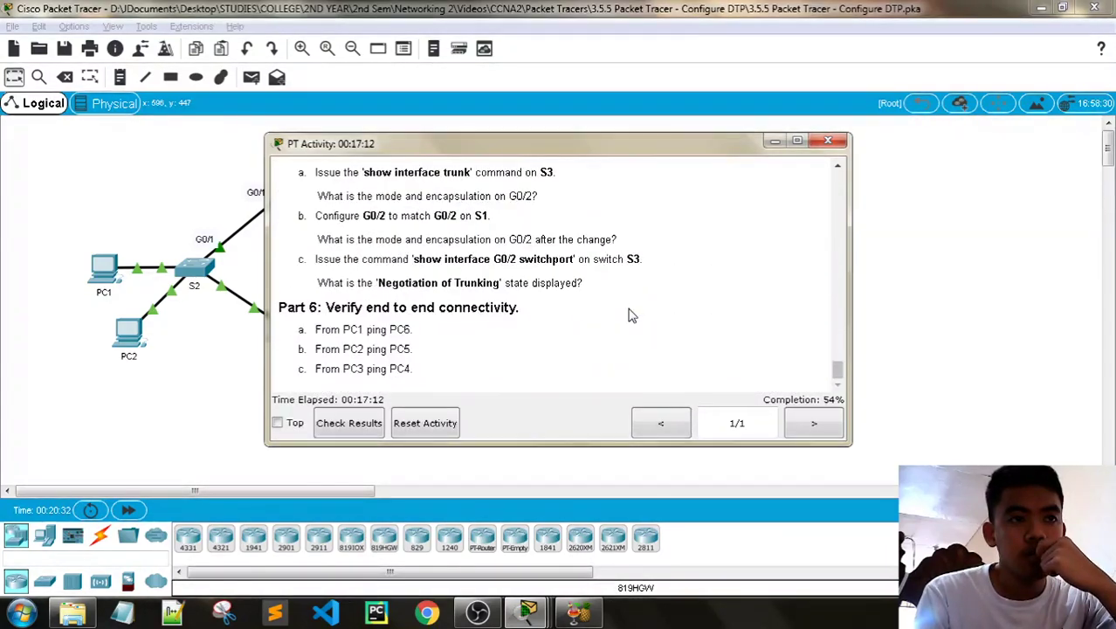
pyautogui.scroll(4, 631, 315)
pyautogui.scroll(8, 631, 315)
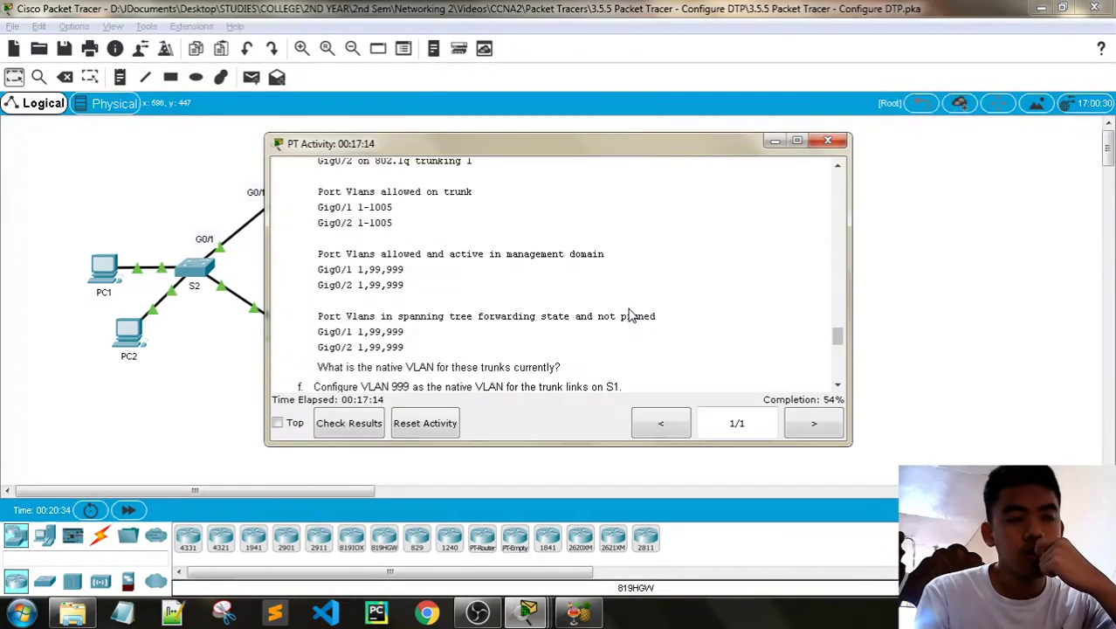
# Move the activity instructions clear of the topology and read the tasks for the static trunk on S1's G0/2.
pyautogui.moveTo(585, 147); pyautogui.dragTo(812, 62)
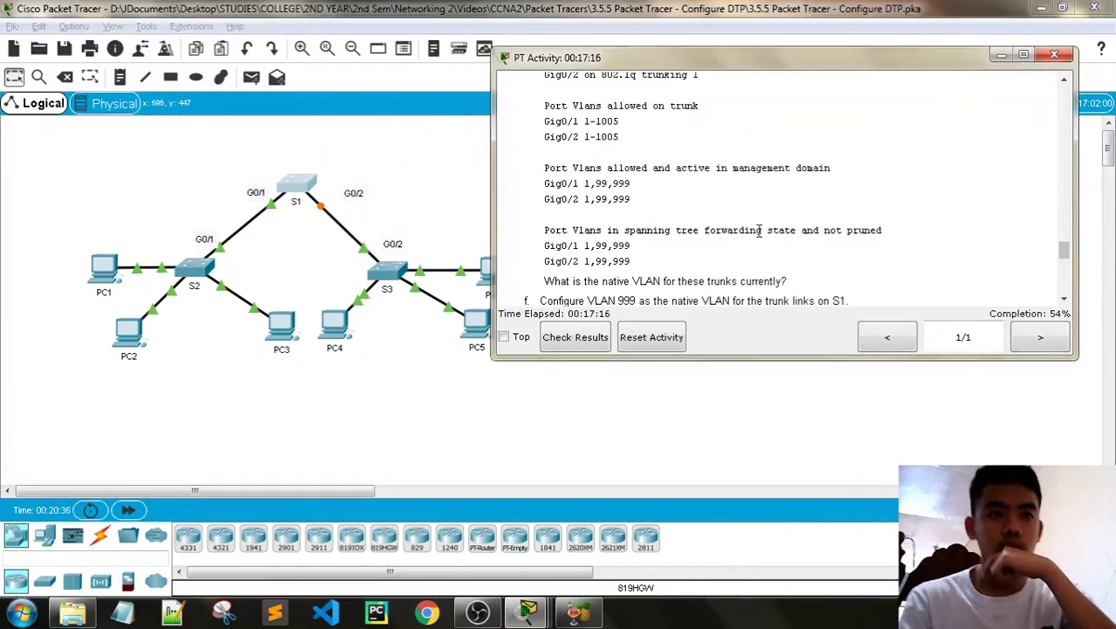
pyautogui.scroll(2, 745, 251)
pyautogui.scroll(2, 745, 252)
pyautogui.scroll(3, 743, 253)
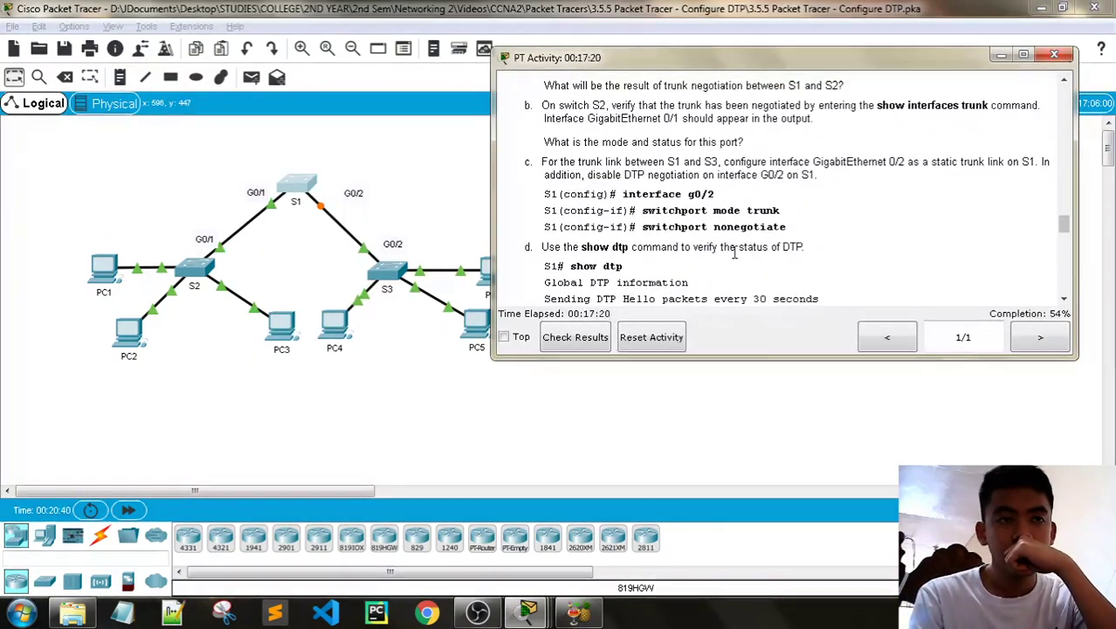
pyautogui.scroll(-3, 734, 252)
pyautogui.scroll(3, 738, 253)
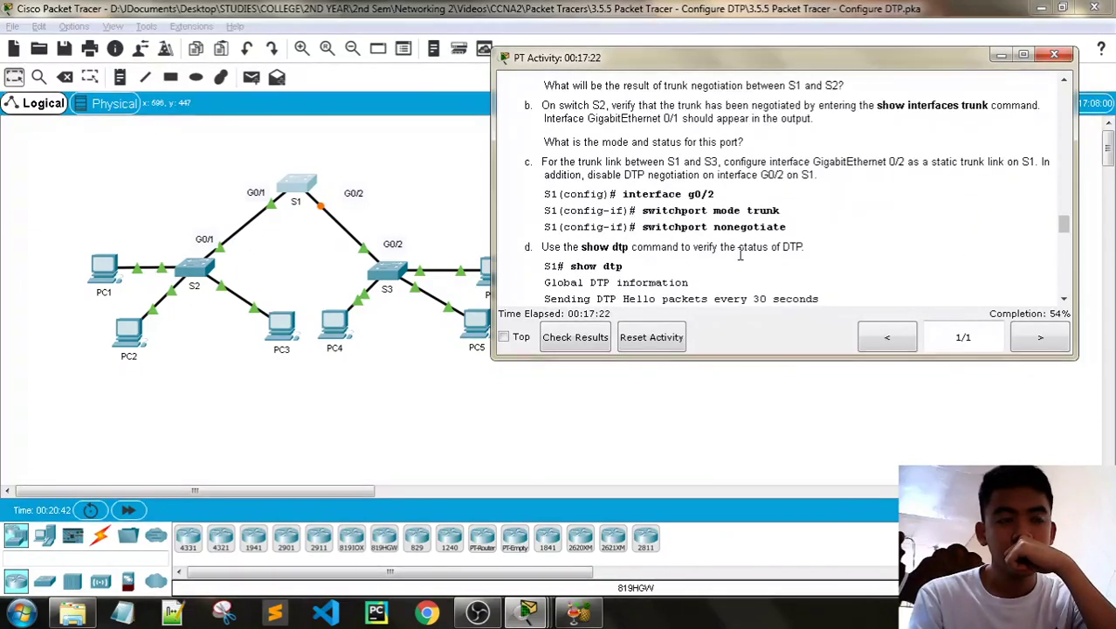
# Check the activity results again, examine the assessment items of all three switches, and close the results.
pyautogui.click(576, 337)
pyautogui.click(142, 115)
pyautogui.scroll(-3, 210, 345)
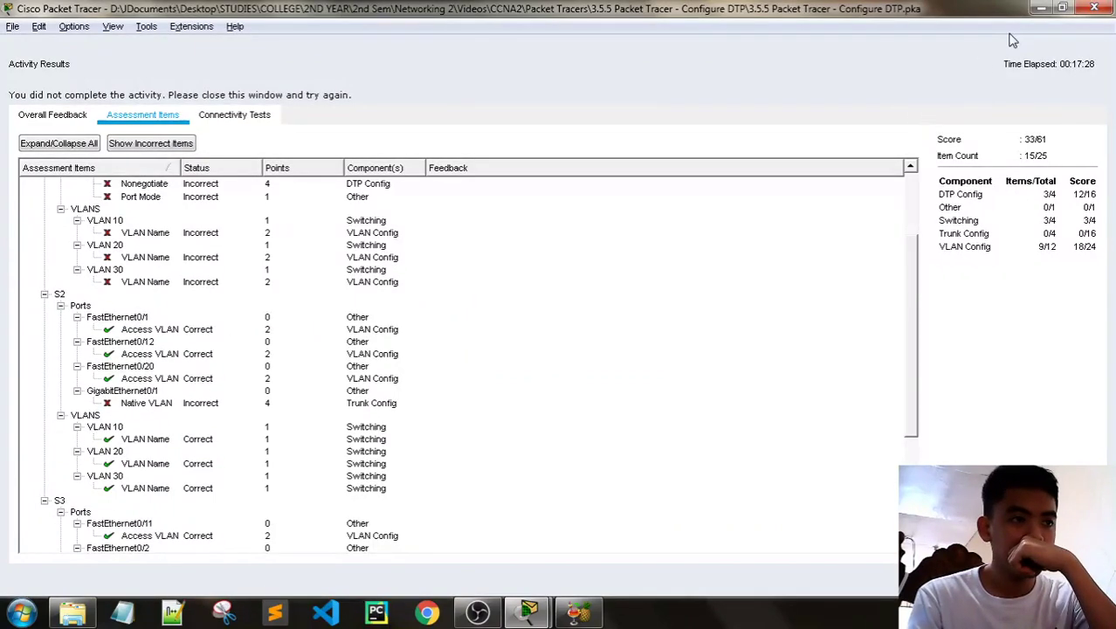
pyautogui.scroll(-3, 663, 308)
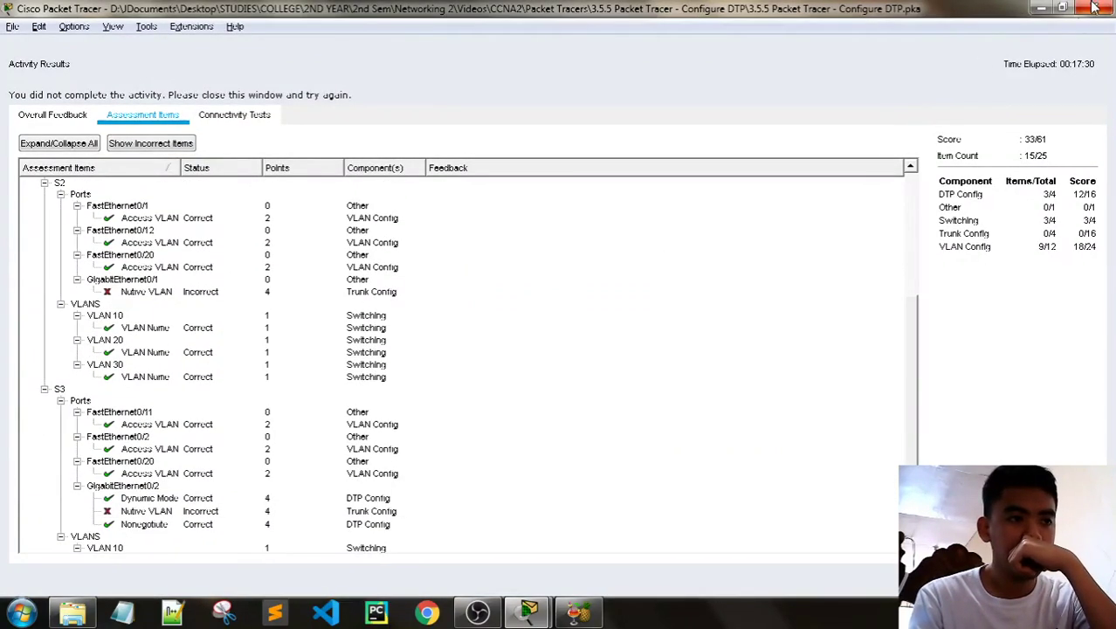
pyautogui.scroll(6, 561, 324)
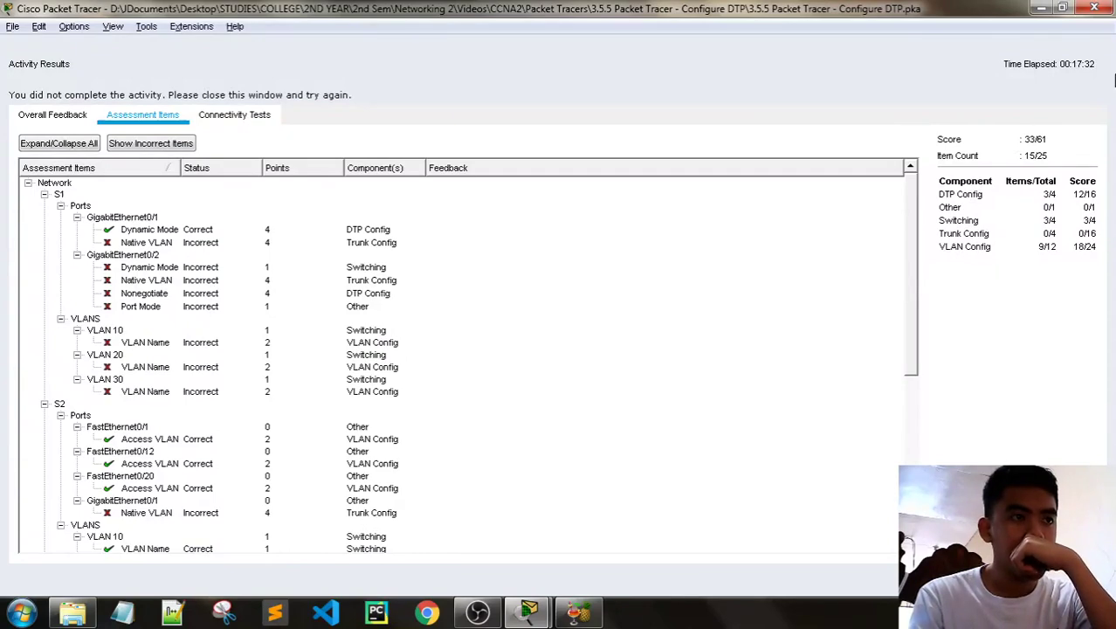
pyautogui.click(1095, 10)
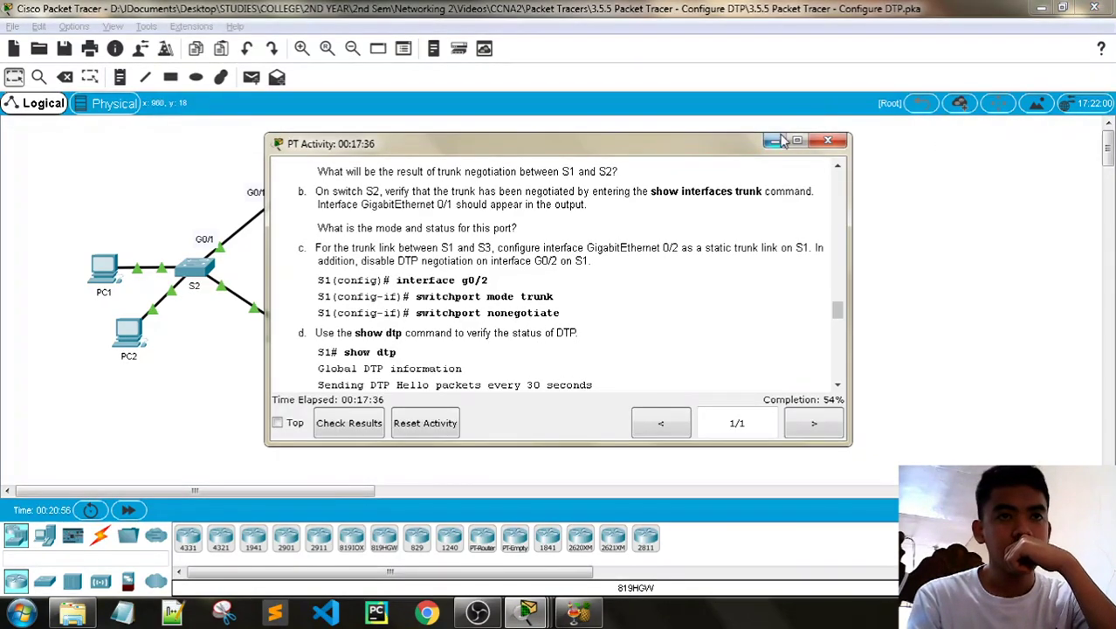
# Open switch S2's command line, enter global configuration mode and select interface g0/1.
pyautogui.click(192, 269)
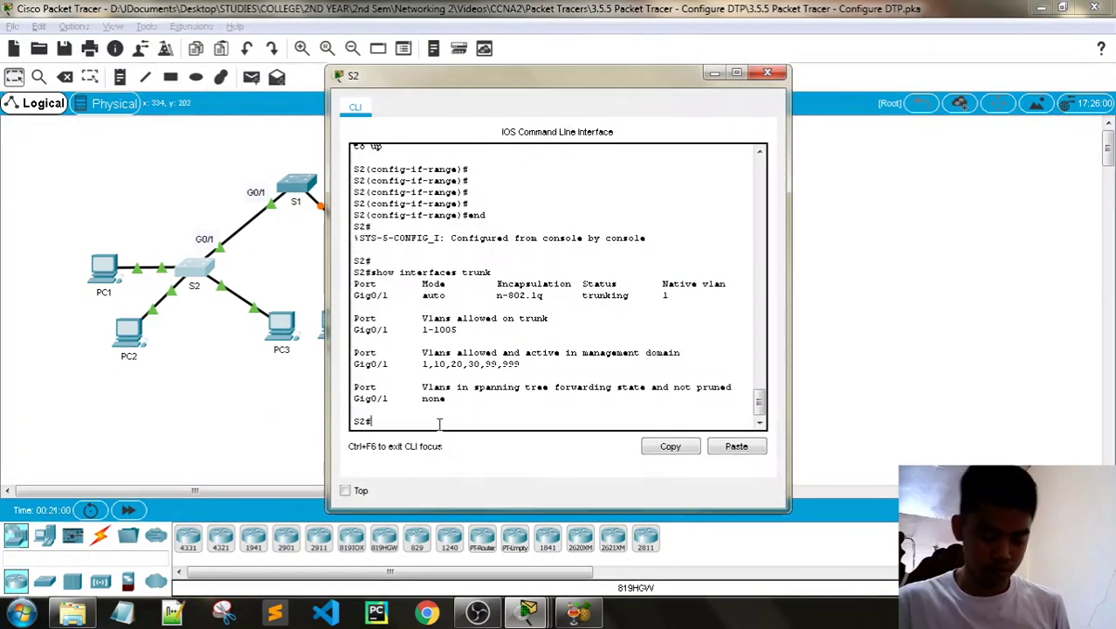
pyautogui.press('Return')
pyautogui.press('Return')
pyautogui.press('Return')
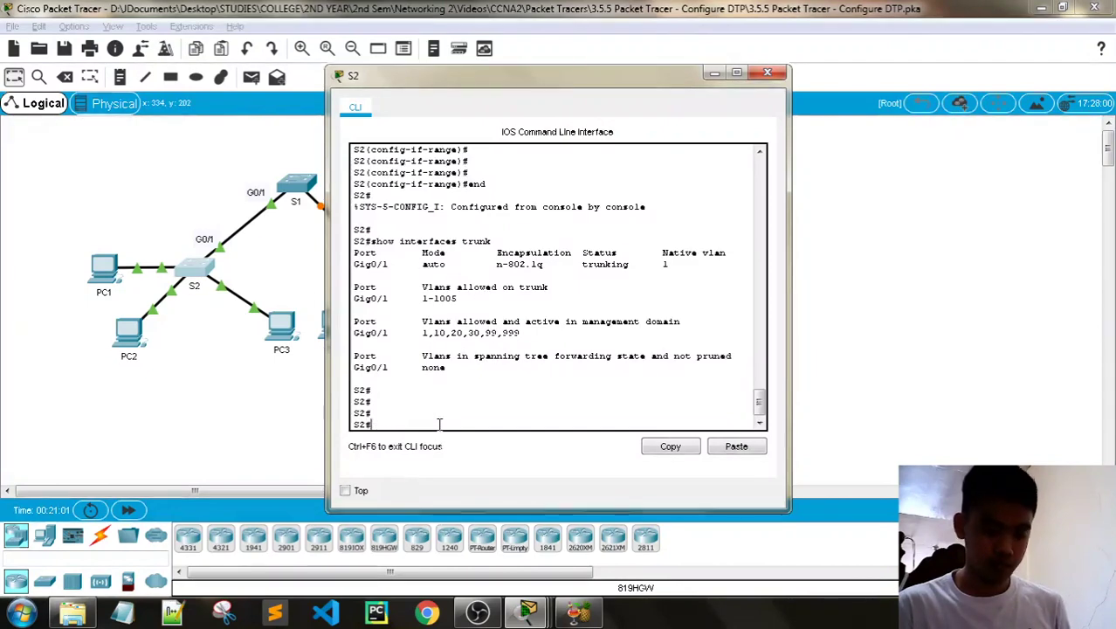
pyautogui.write('config t')
pyautogui.press('Return')
pyautogui.press('Return')
pyautogui.press('Return')
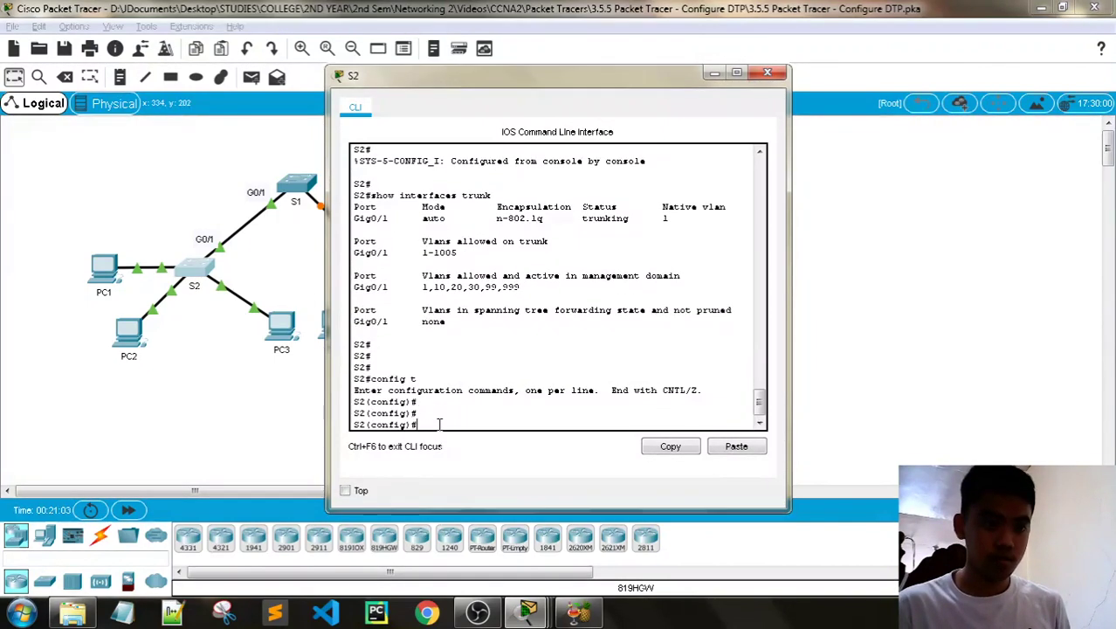
pyautogui.write('interface')
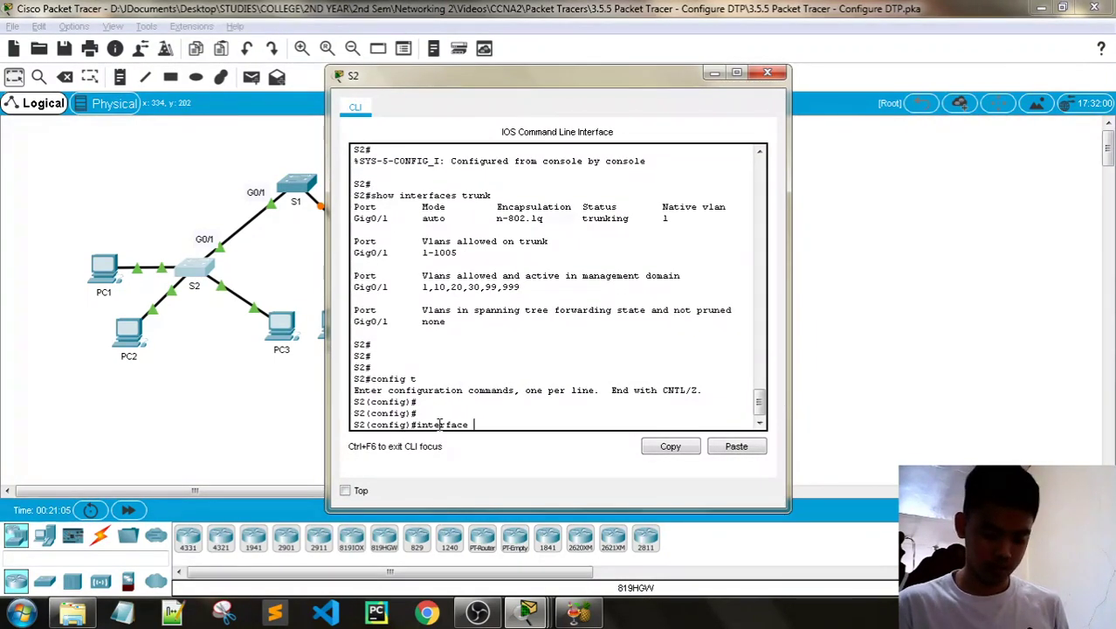
pyautogui.write(' g0/1')
pyautogui.press('Return')
pyautogui.press('Return')
pyautogui.press('Return')
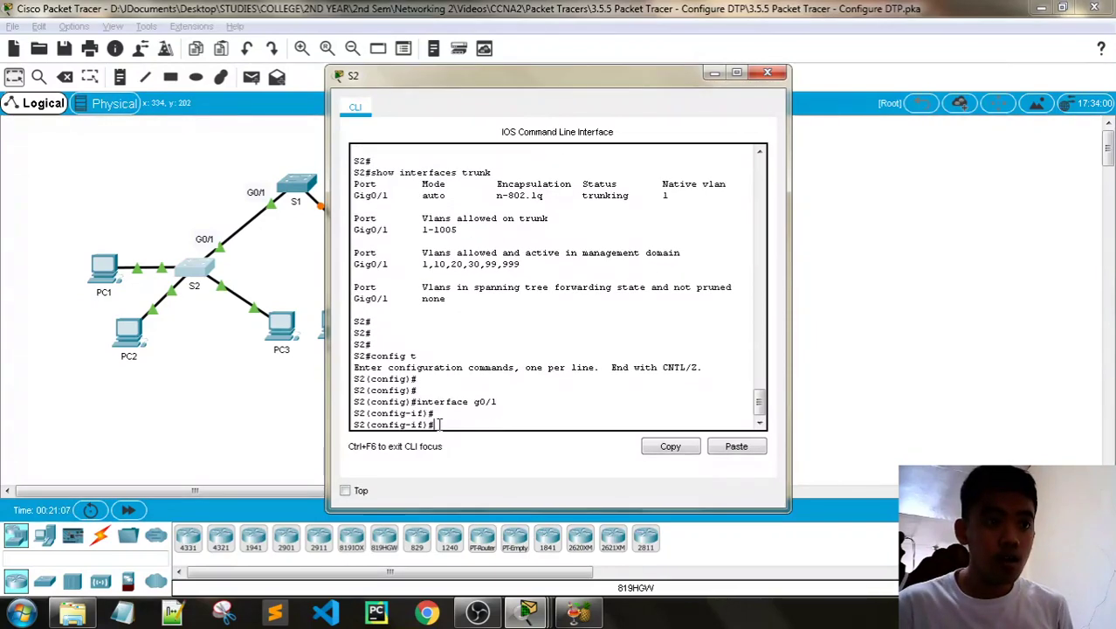
# Start a "switchport native vlan" command for g0/1 and place the activity instructions beside the S2 console.
pyautogui.write('switch')
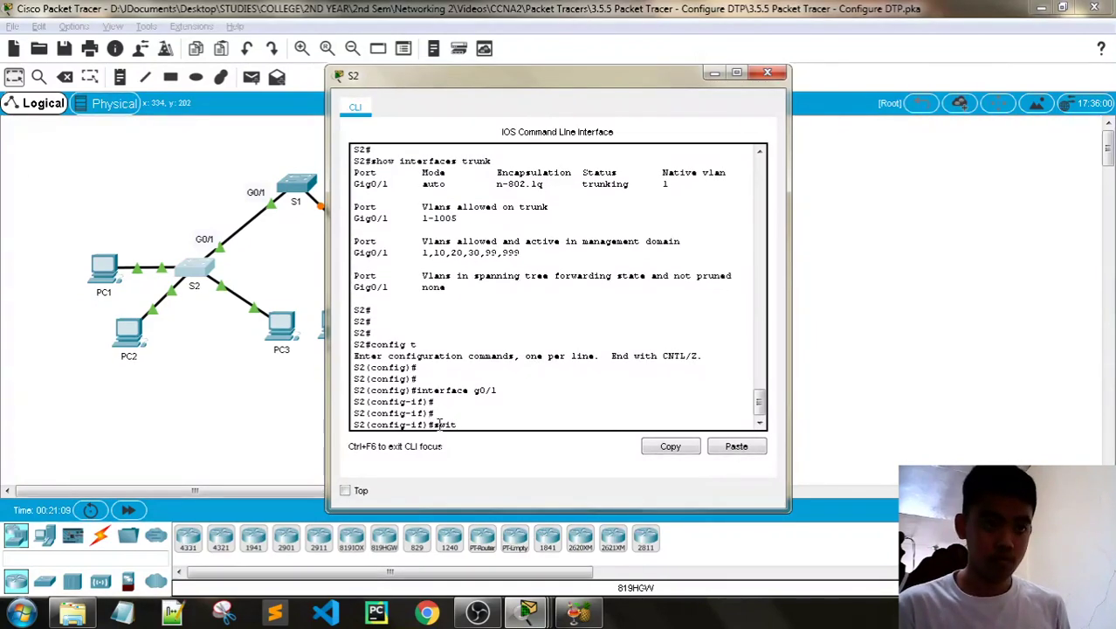
pyautogui.write('port native vlan')
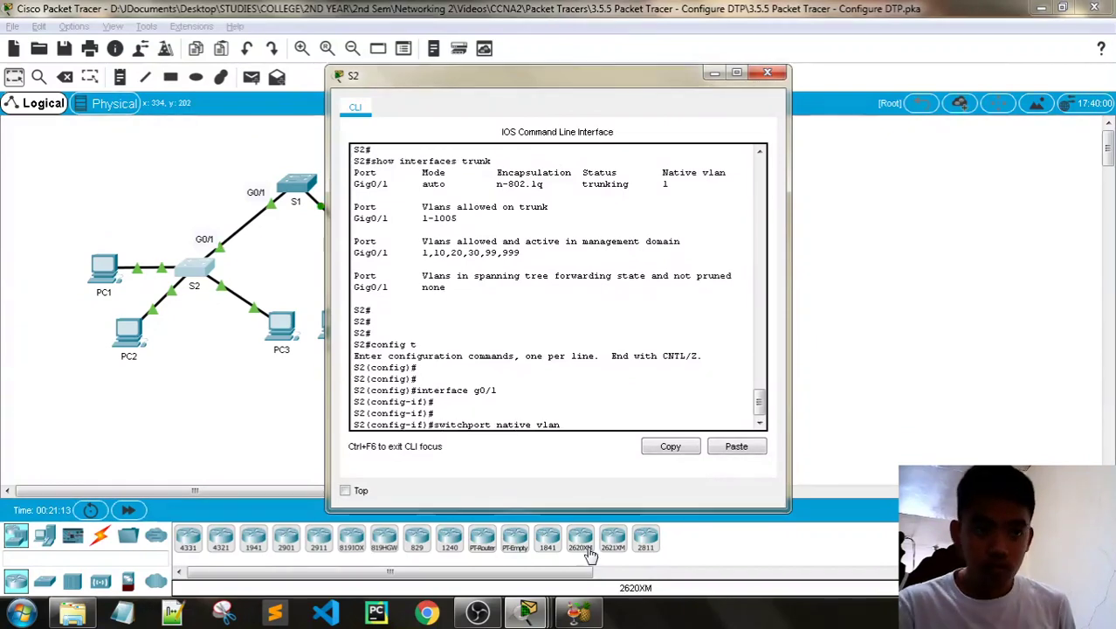
pyautogui.moveTo(576, 613)
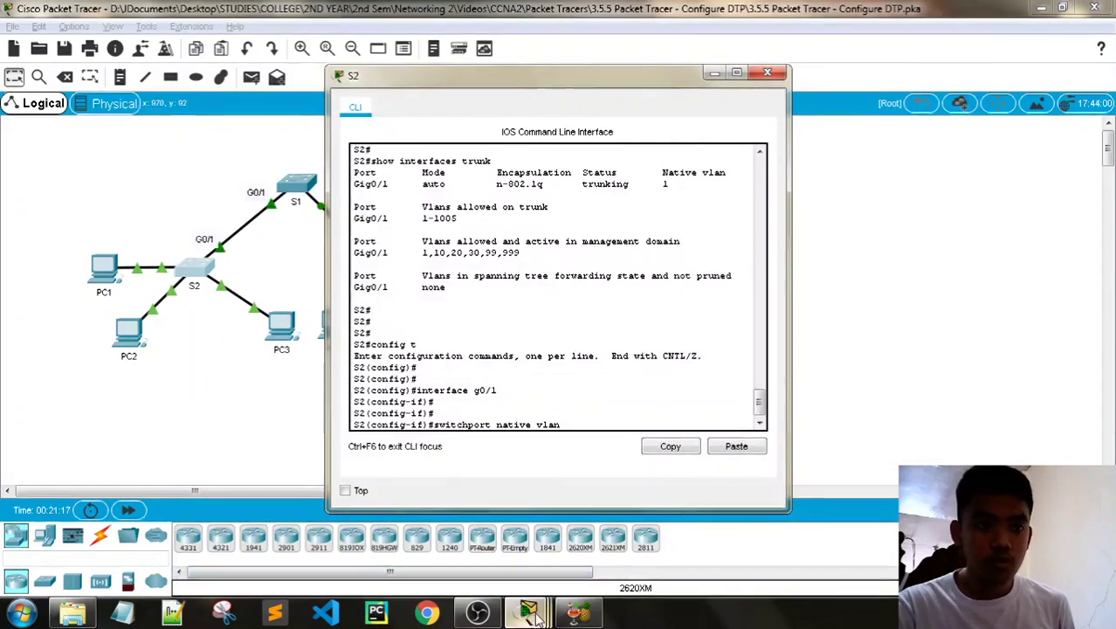
pyautogui.moveTo(536, 616)
pyautogui.click(566, 519)
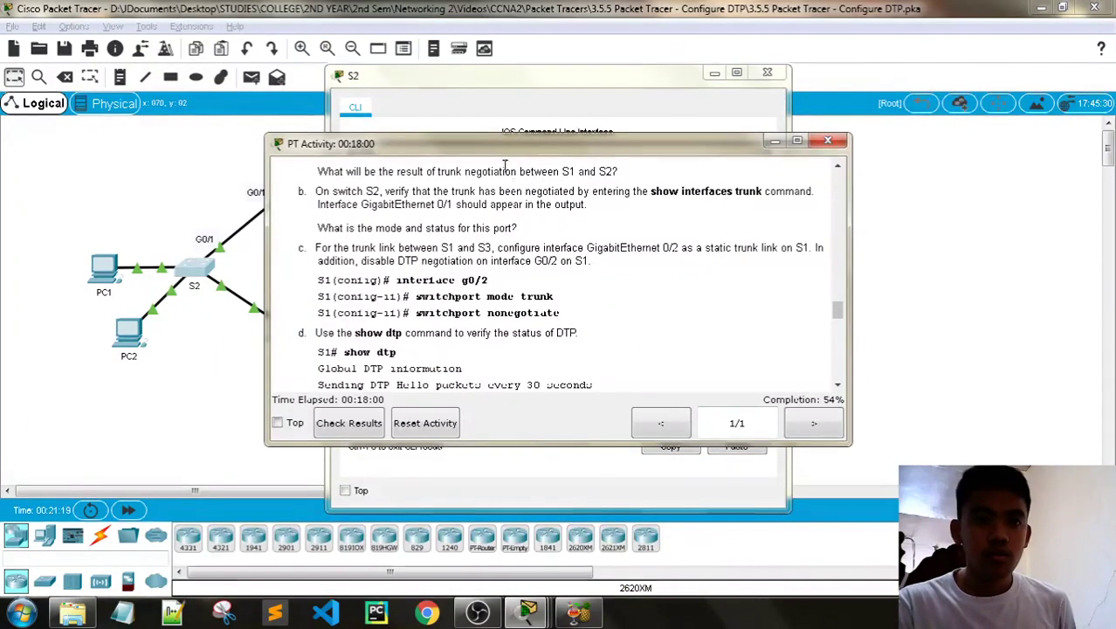
pyautogui.moveTo(532, 130); pyautogui.dragTo(805, 22)
pyautogui.moveTo(474, 80); pyautogui.dragTo(246, 51)
# Correct the pending command to "switchport trunk native vlan 999" and run it on S2's g0/1 interface.
pyautogui.press('BackSpace')
pyautogui.press('BackSpace')
pyautogui.press('BackSpace')
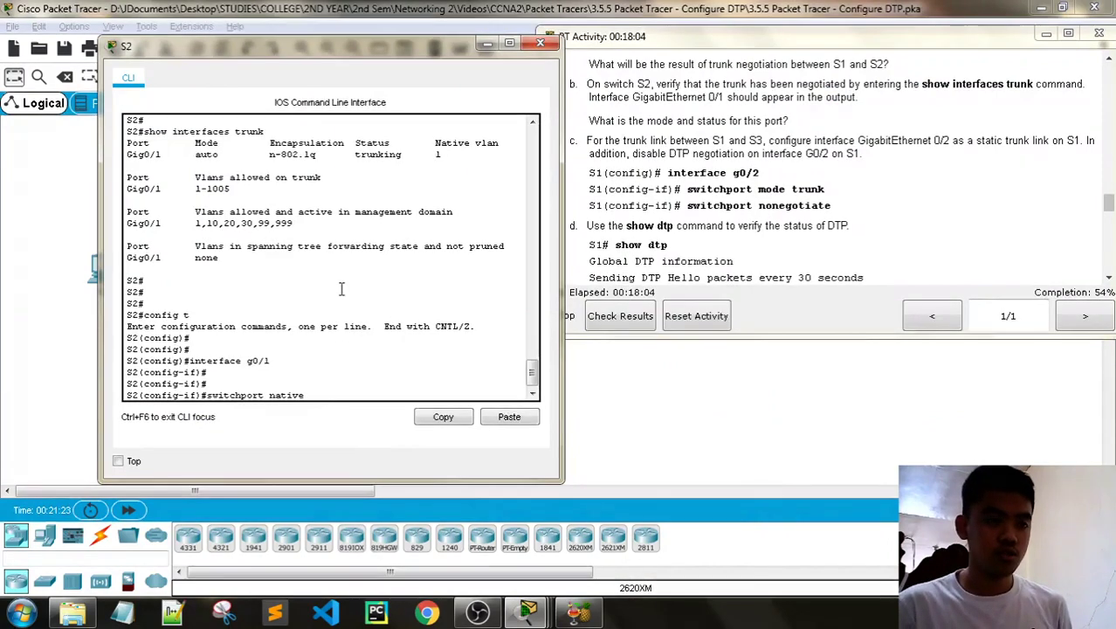
pyautogui.write('runk nat')
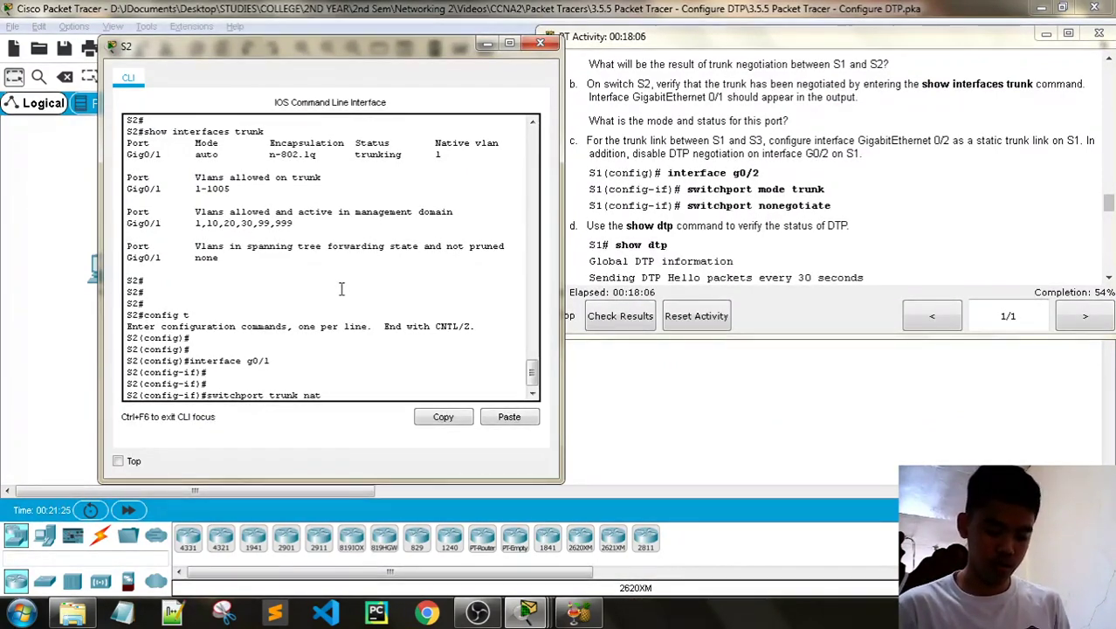
pyautogui.write('ive vlan 999')
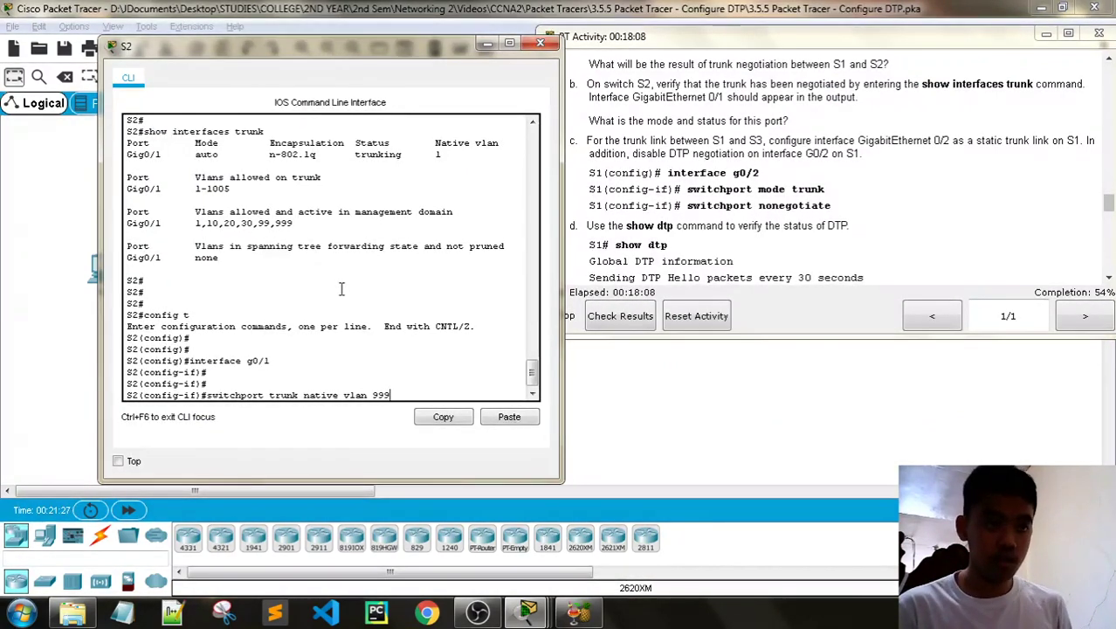
pyautogui.press('Return')
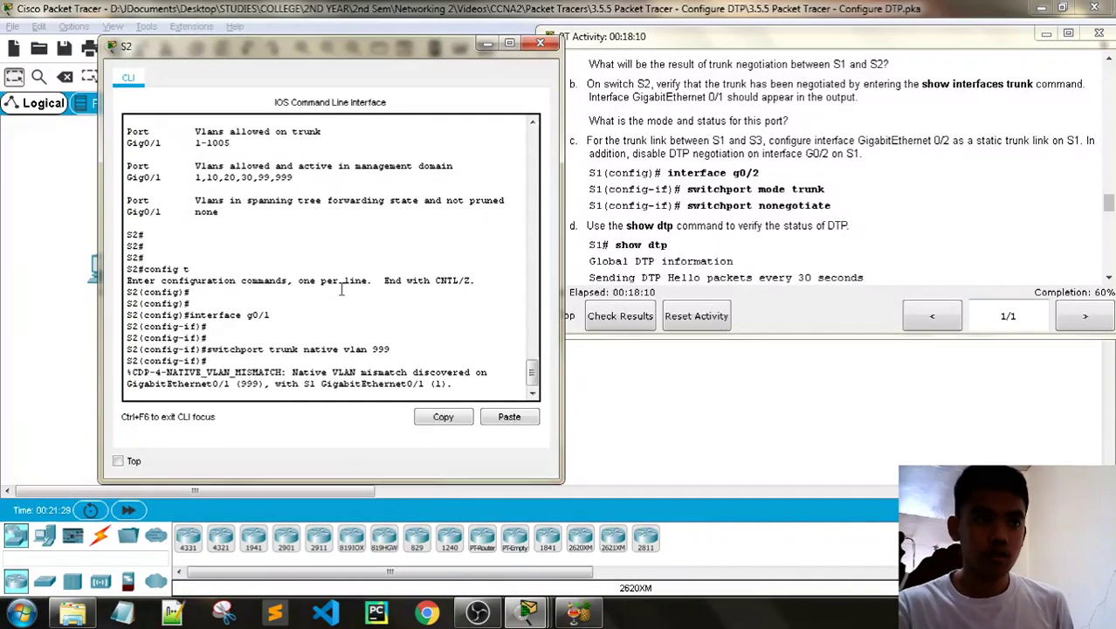
pyautogui.press('Return')
pyautogui.press('Return')
pyautogui.press('Return')
pyautogui.press('Return')
pyautogui.press('Return')
pyautogui.press('Return')
pyautogui.press('Return')
pyautogui.press('Return')
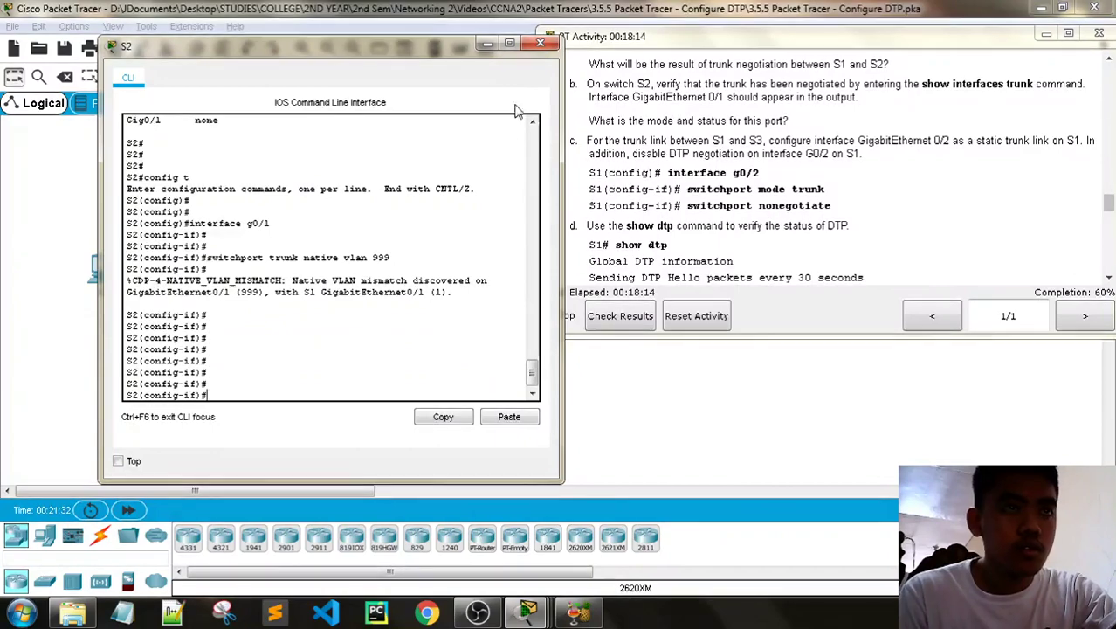
# Put S2's console away, open switch S3's command line and enter global configuration mode with "config t".
pyautogui.click(486, 43)
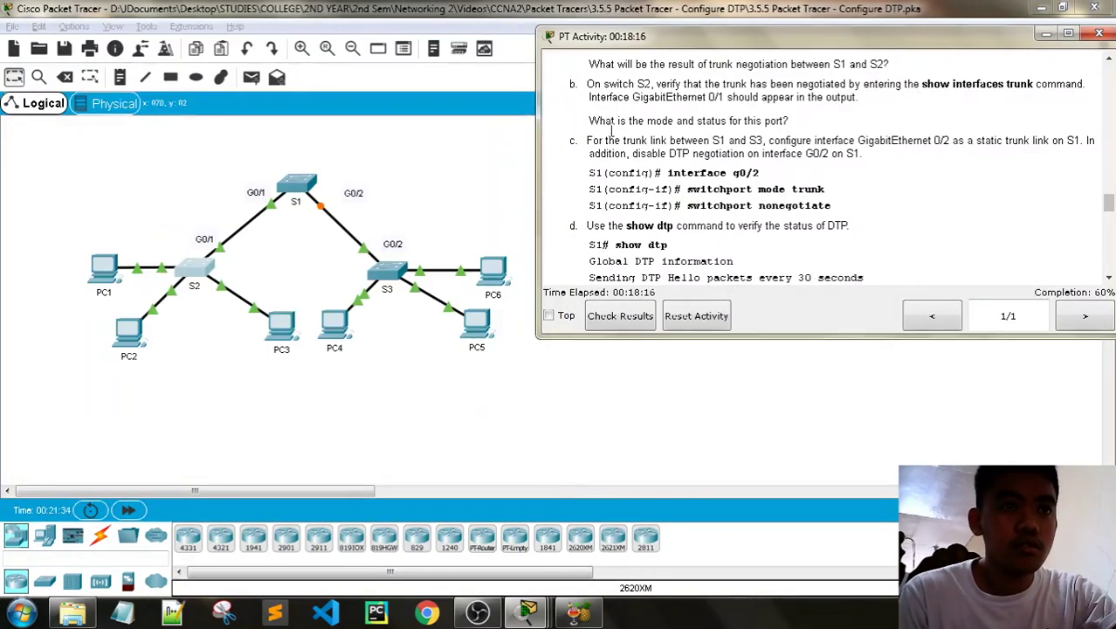
pyautogui.click(377, 267)
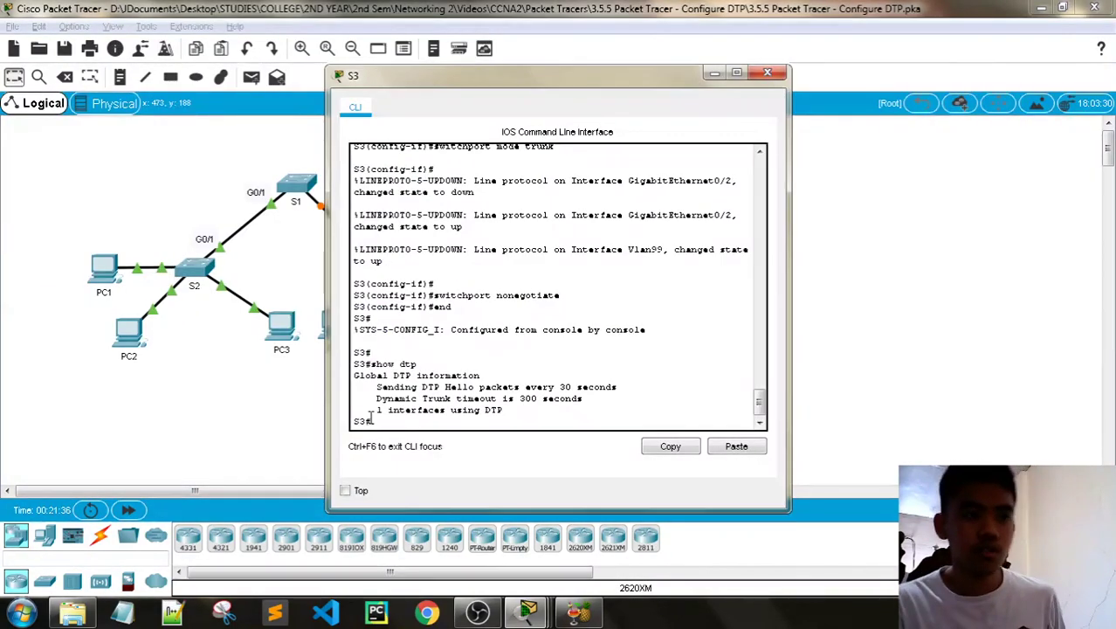
pyautogui.press('Return')
pyautogui.press('Return')
pyautogui.press('Return')
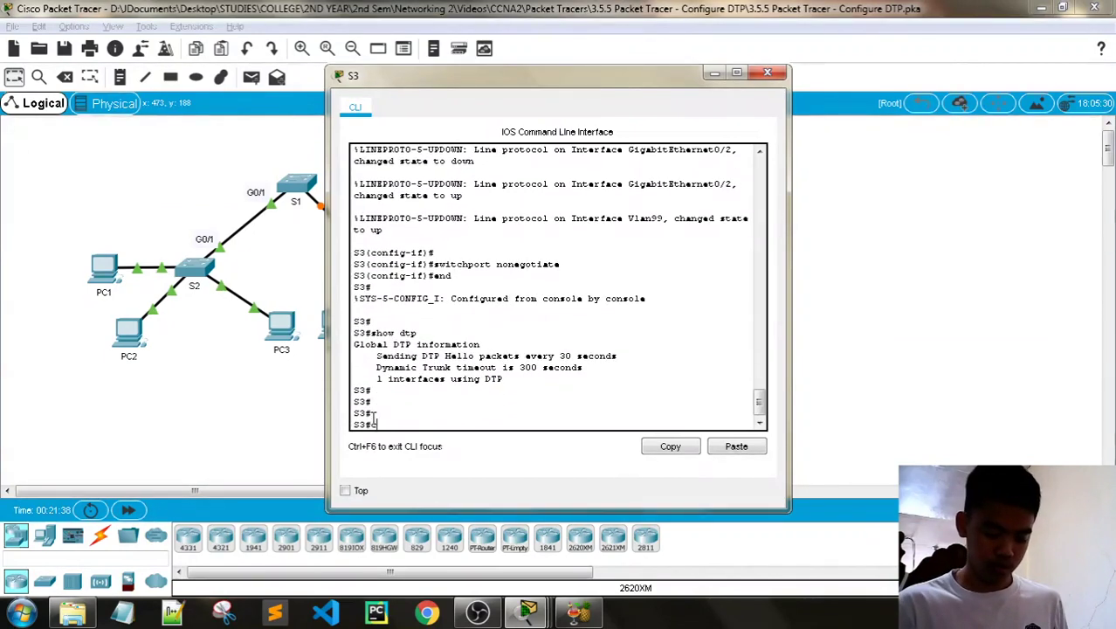
pyautogui.write('config t')
pyautogui.press('Return')
pyautogui.press('Return')
pyautogui.press('Return')
pyautogui.press('Return')
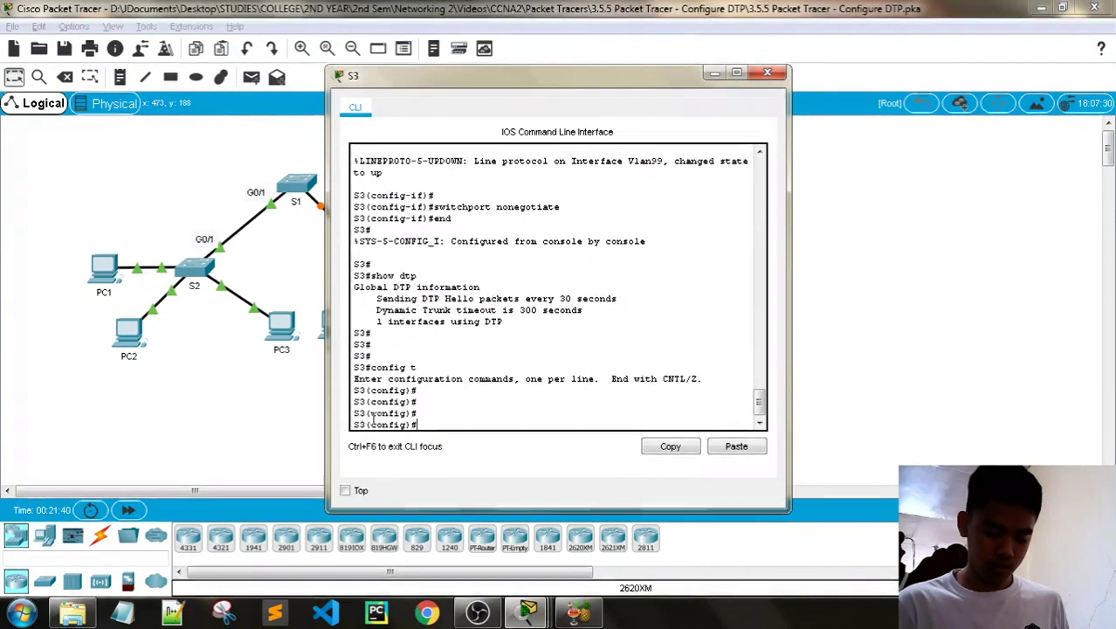
# Select interface g0/2 on S3 for configuration.
pyautogui.write('sw')
pyautogui.press('BackSpace')
pyautogui.press('BackSpace')
pyautogui.write('i')
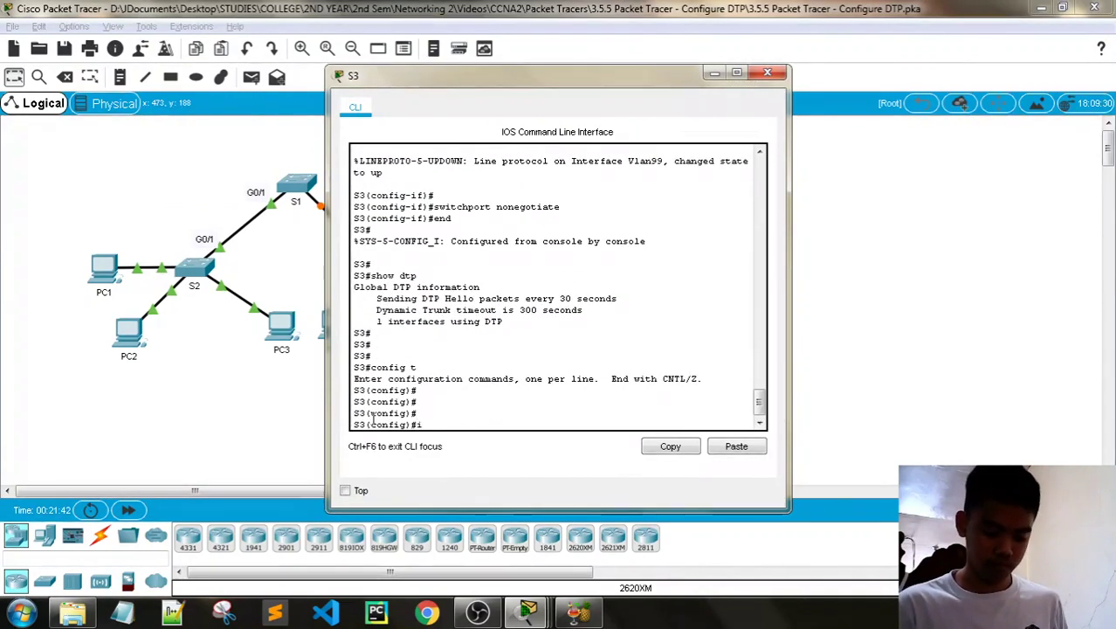
pyautogui.write('nterface g0')
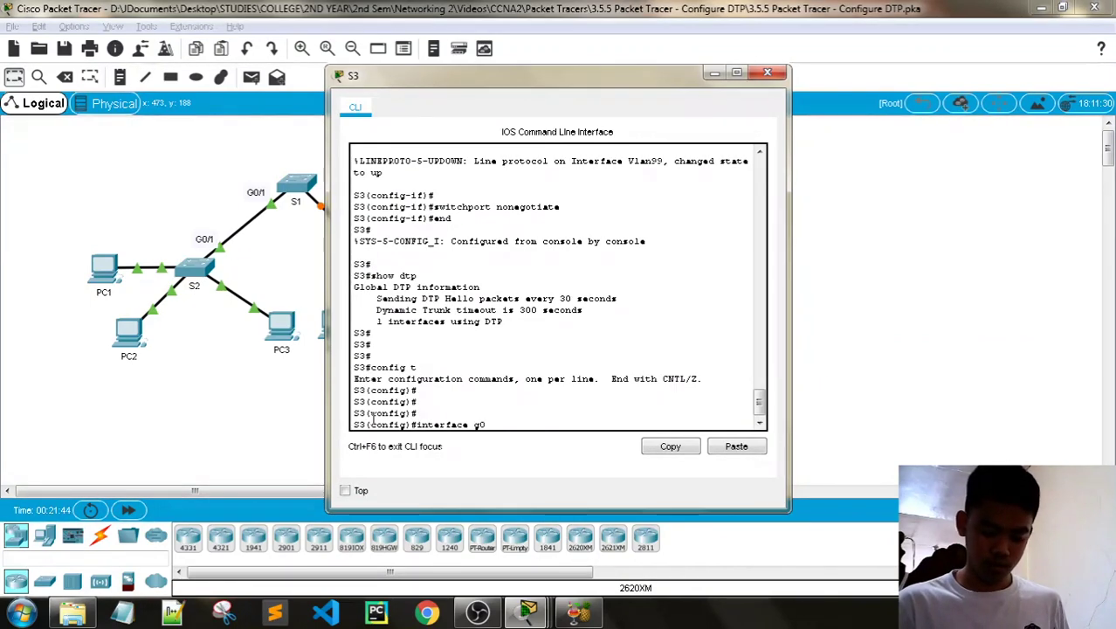
pyautogui.write('/2')
pyautogui.press('Return')
pyautogui.press('Return')
pyautogui.press('Return')
pyautogui.press('Return')
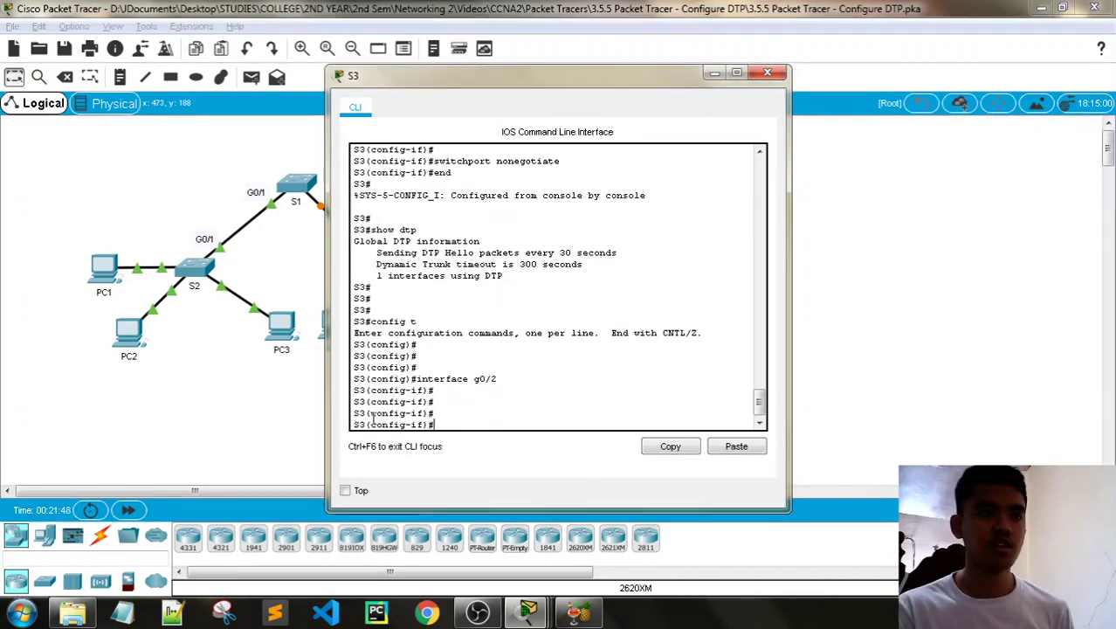
# Run "switchport trunk native vlan 999" on S3's g0/2 interface and exit interface configuration mode.
pyautogui.moveTo(515, 77); pyautogui.dragTo(437, 43)
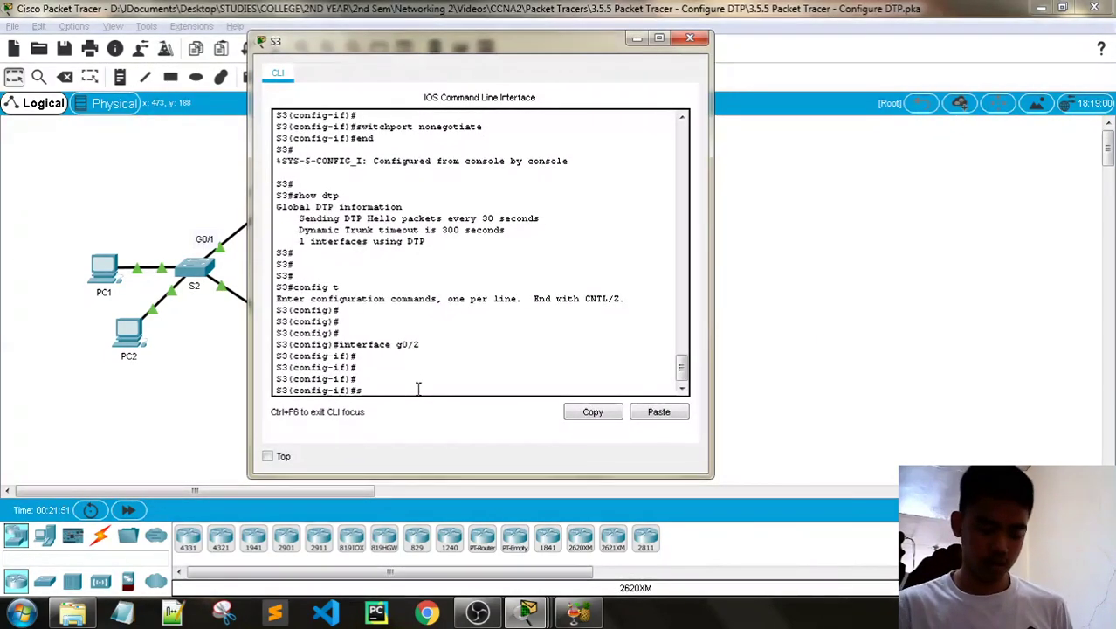
pyautogui.write('witchport tru')
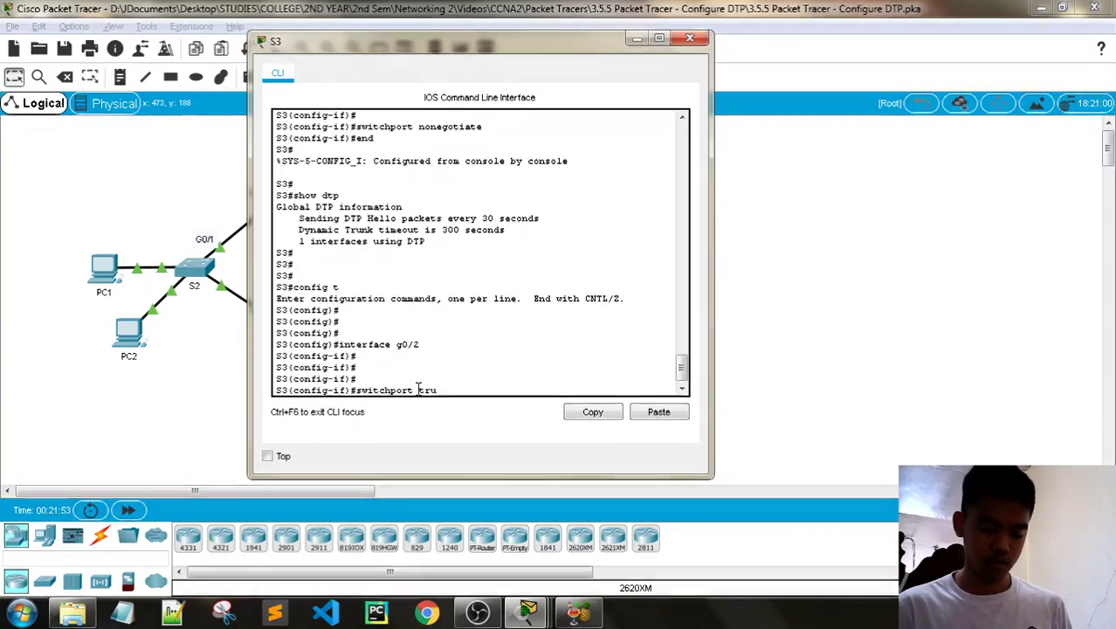
pyautogui.write('nk')
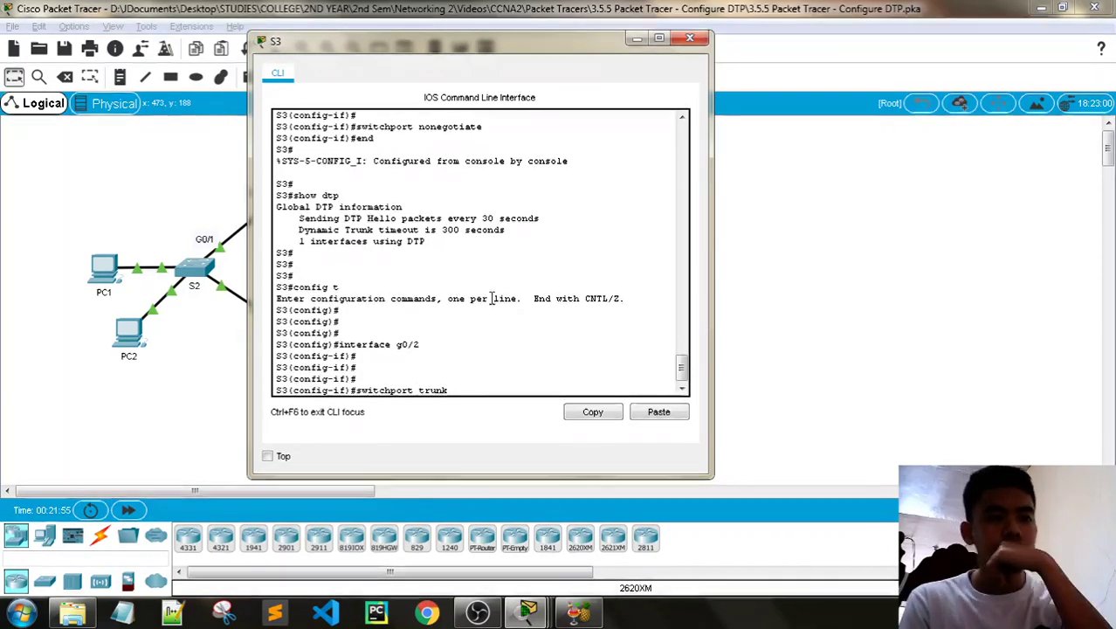
pyautogui.moveTo(428, 54)
pyautogui.mouseDown()
pyautogui.moveTo(554, 241)
pyautogui.moveTo(495, 342)
pyautogui.moveTo(436, 115)
pyautogui.moveTo(437, 59)
pyautogui.mouseUp()
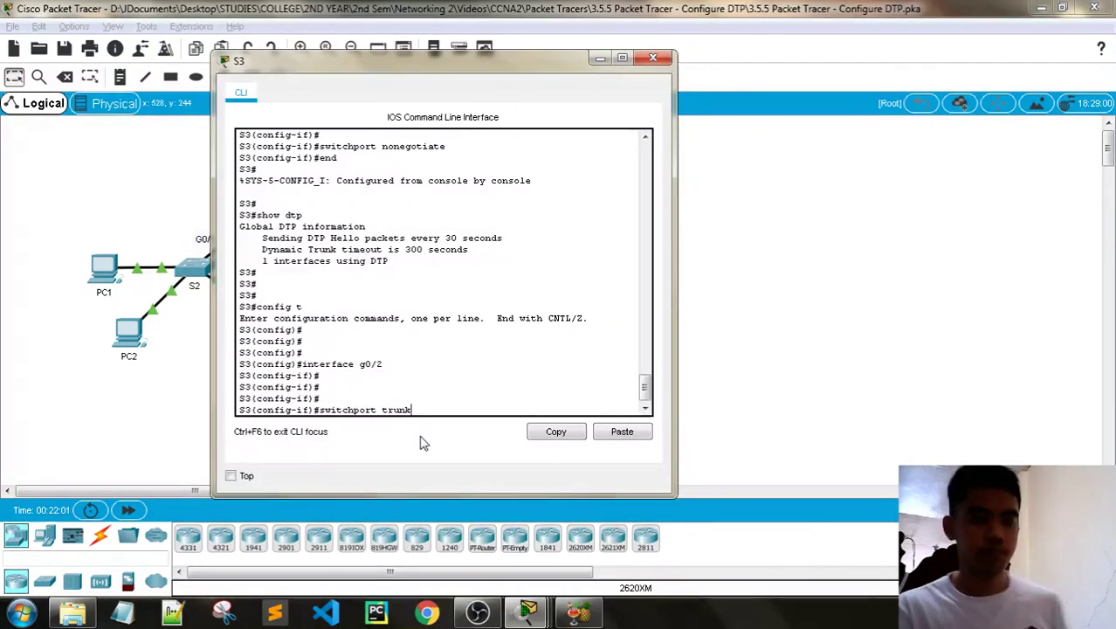
pyautogui.write('e vlan 9')
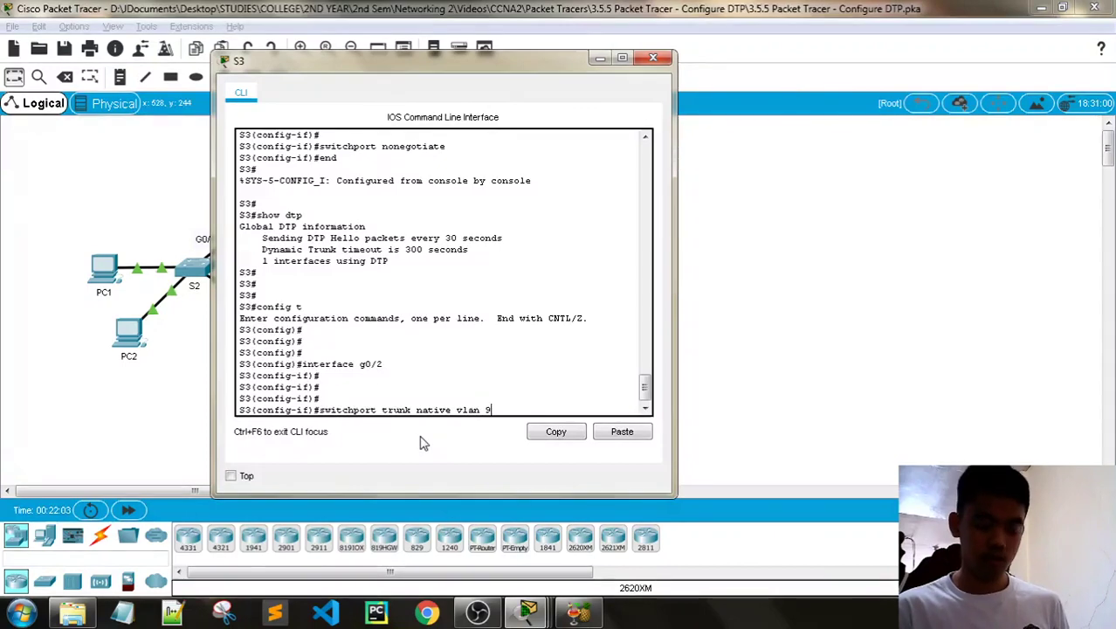
pyautogui.write('99')
pyautogui.press('Return')
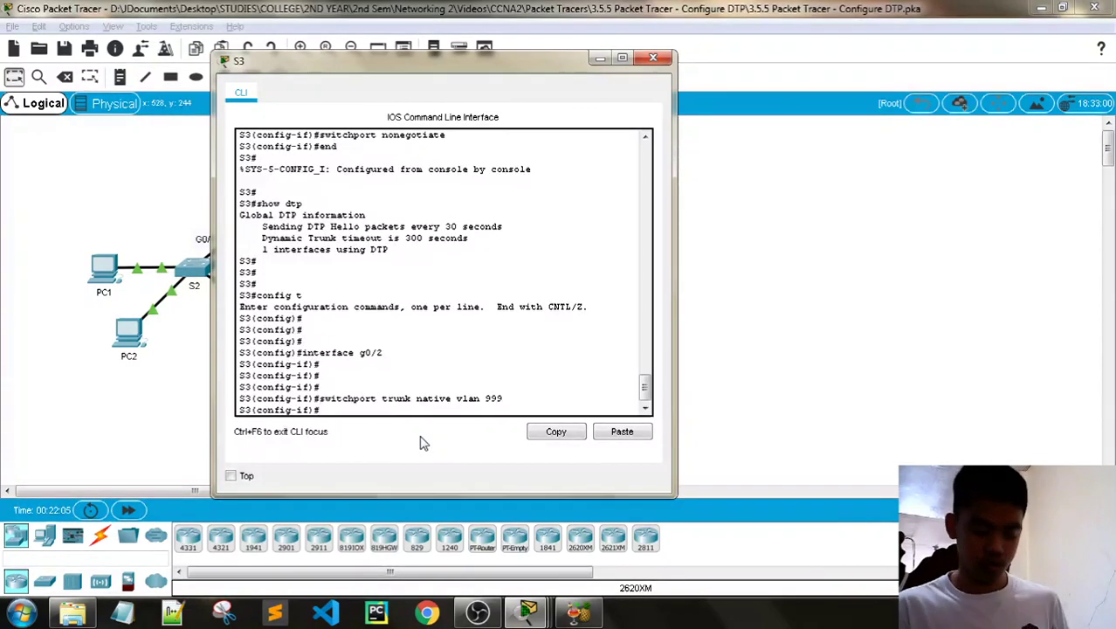
pyautogui.write('exit')
pyautogui.press('Return')
pyautogui.press('Return')
pyautogui.press('Return')
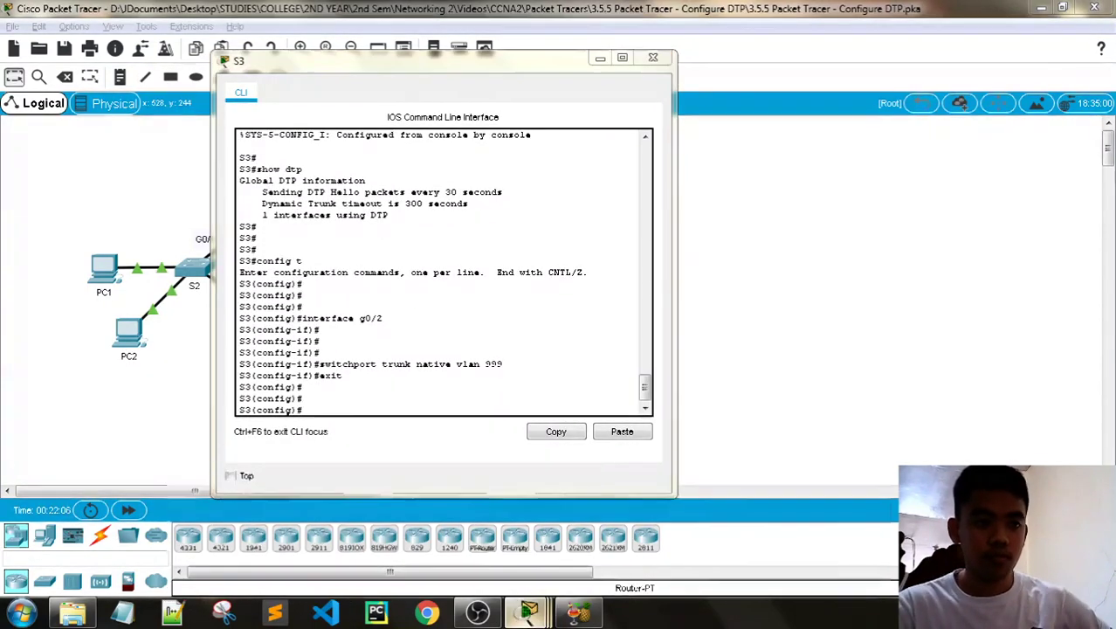
# Bring up the activity instructions, close S3's console and review the instructions for verifying trunking on the switches.
pyautogui.hotkey('alt', 'Tab')
pyautogui.press('Tab')
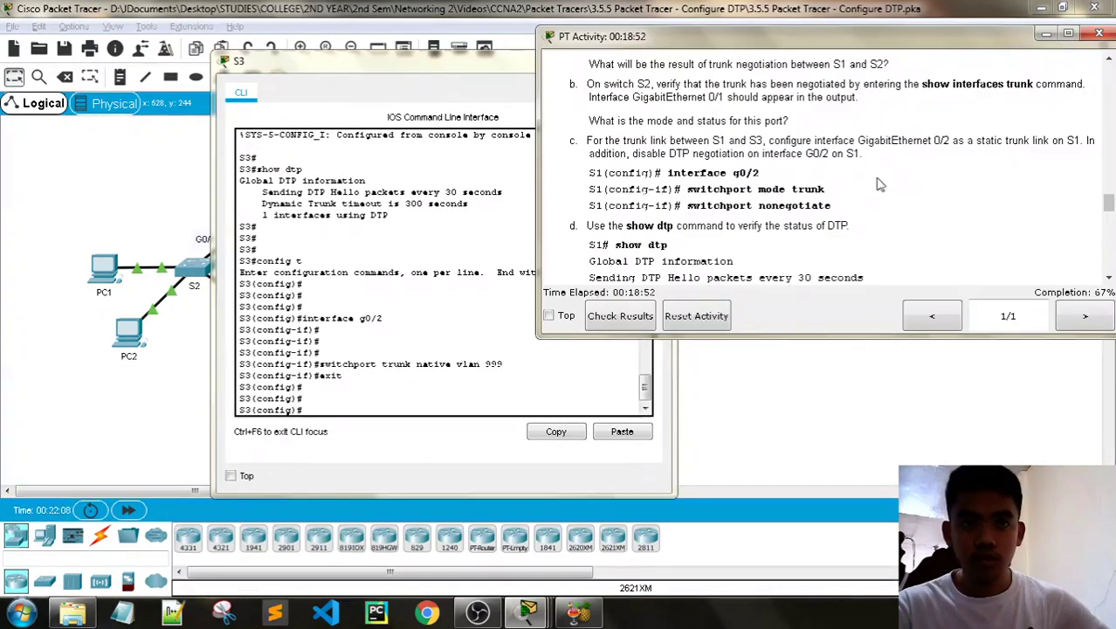
pyautogui.hotkey('alt', 'Tab')
pyautogui.hotkey('alt', 'F4')
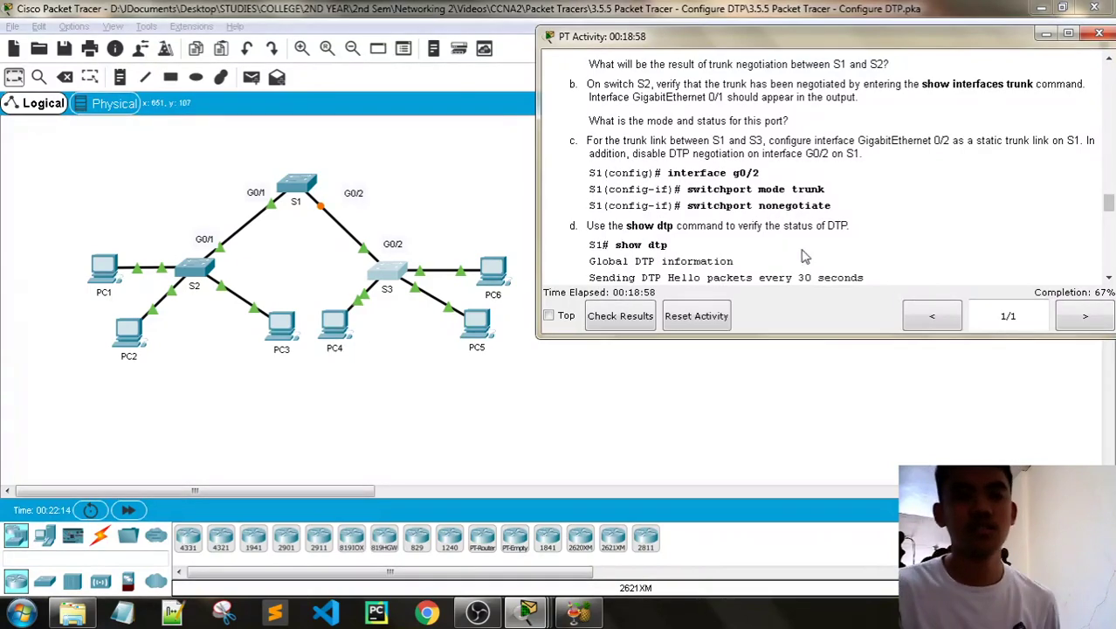
pyautogui.scroll(-2, 712, 231)
pyautogui.scroll(-7, 711, 231)
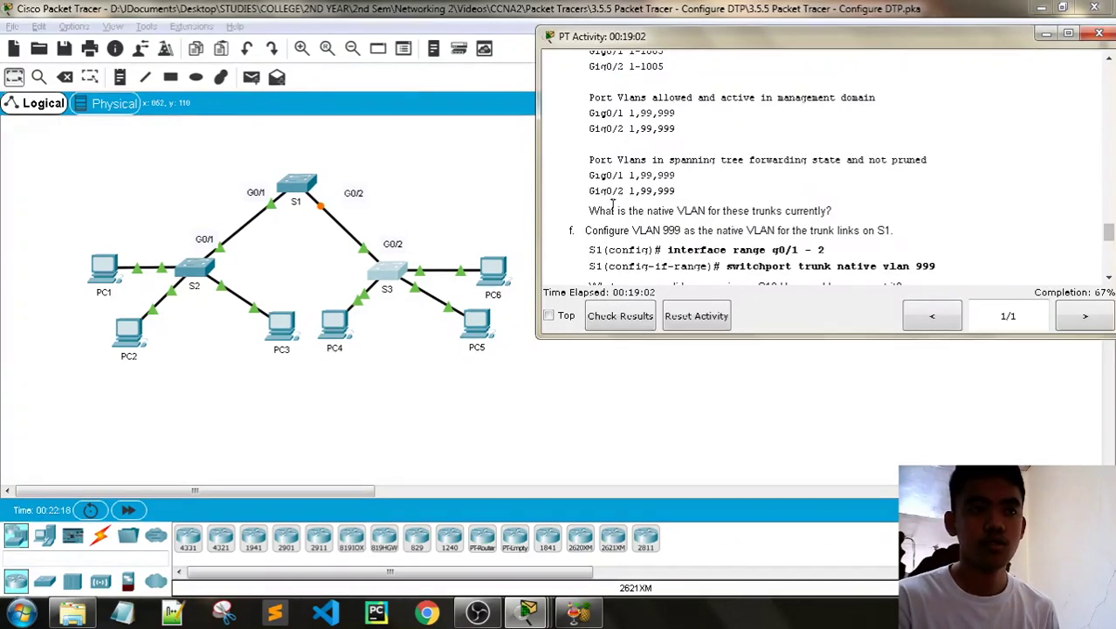
pyautogui.scroll(4, 644, 204)
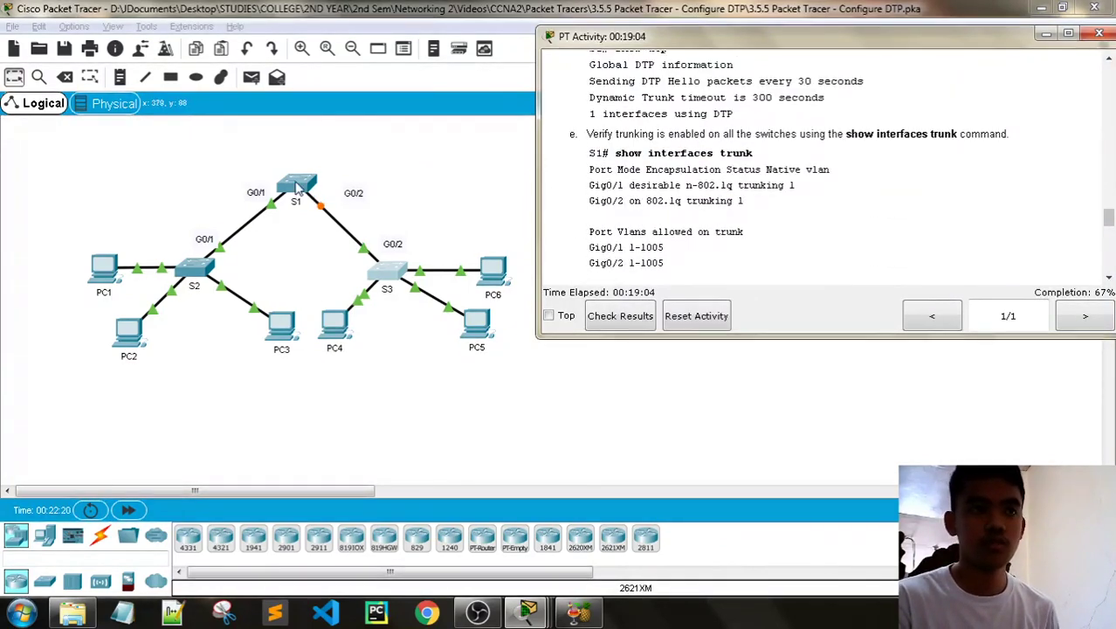
# Open switch S1's command line and end the interface range configuration to return to privileged EXEC mode.
pyautogui.click(297, 185)
pyautogui.press('Return')
pyautogui.press('Return')
pyautogui.press('Return')
pyautogui.press('Return')
pyautogui.press('Return')
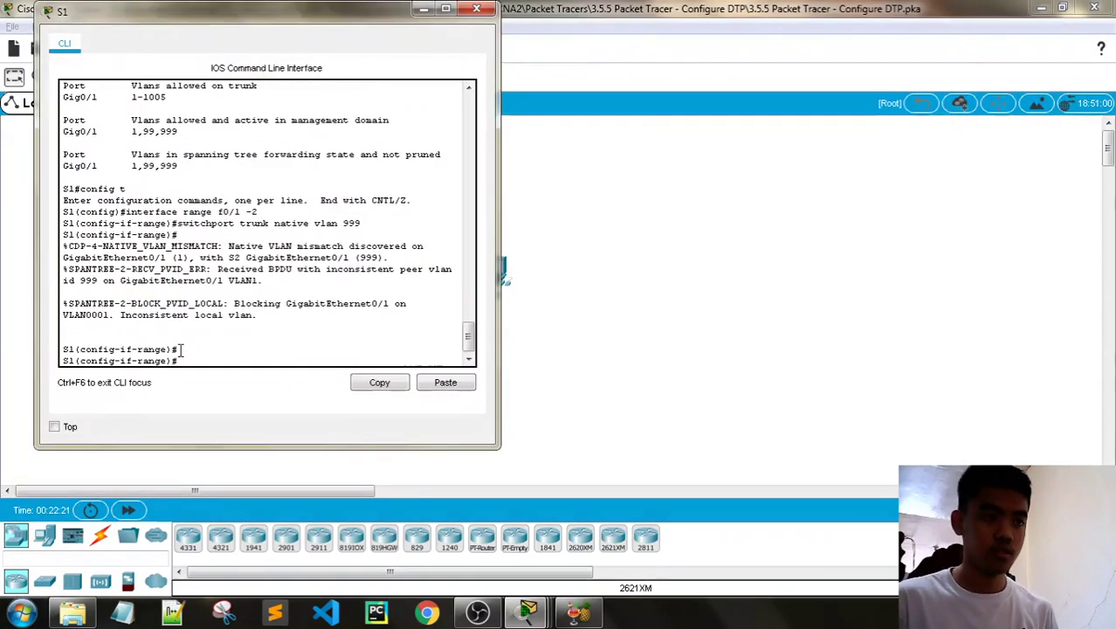
pyautogui.write('end')
pyautogui.press('Return')
pyautogui.press('Return')
# Try to list S1's interfaces with the command "show interfaces brief".
pyautogui.write('show')
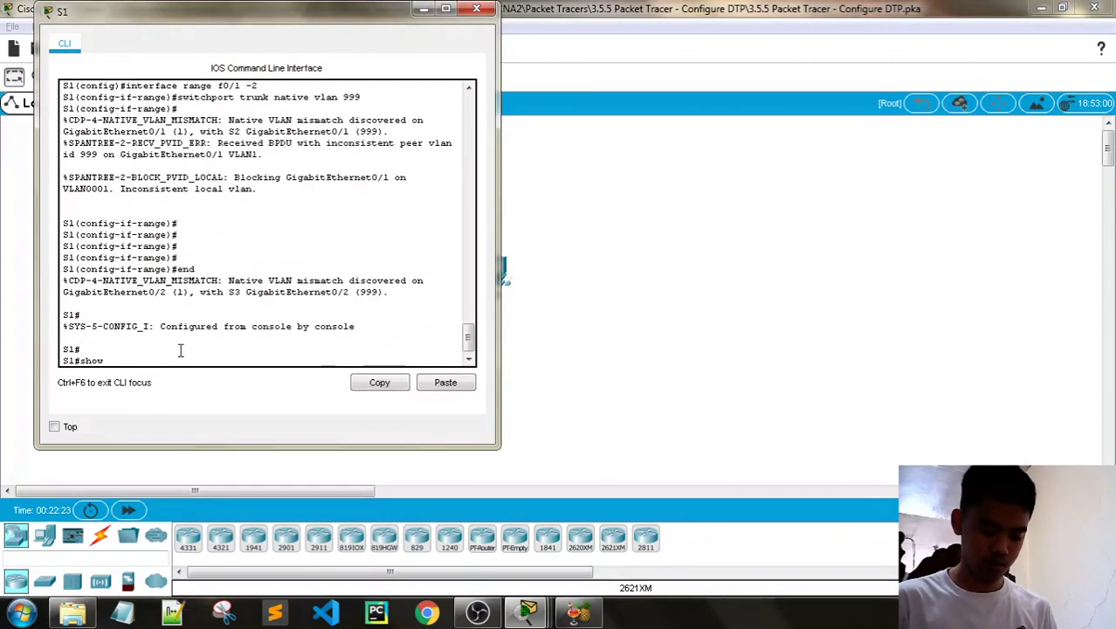
pyautogui.write(' inte4rfa')
pyautogui.press('BackSpace')
pyautogui.press('BackSpace')
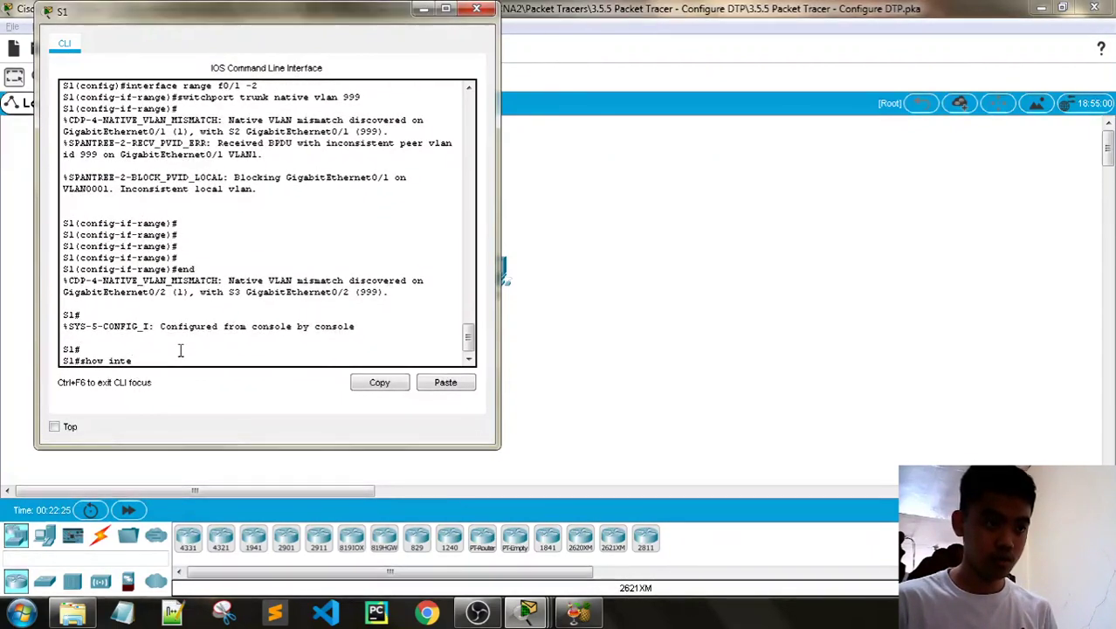
pyautogui.write('rfaces brief')
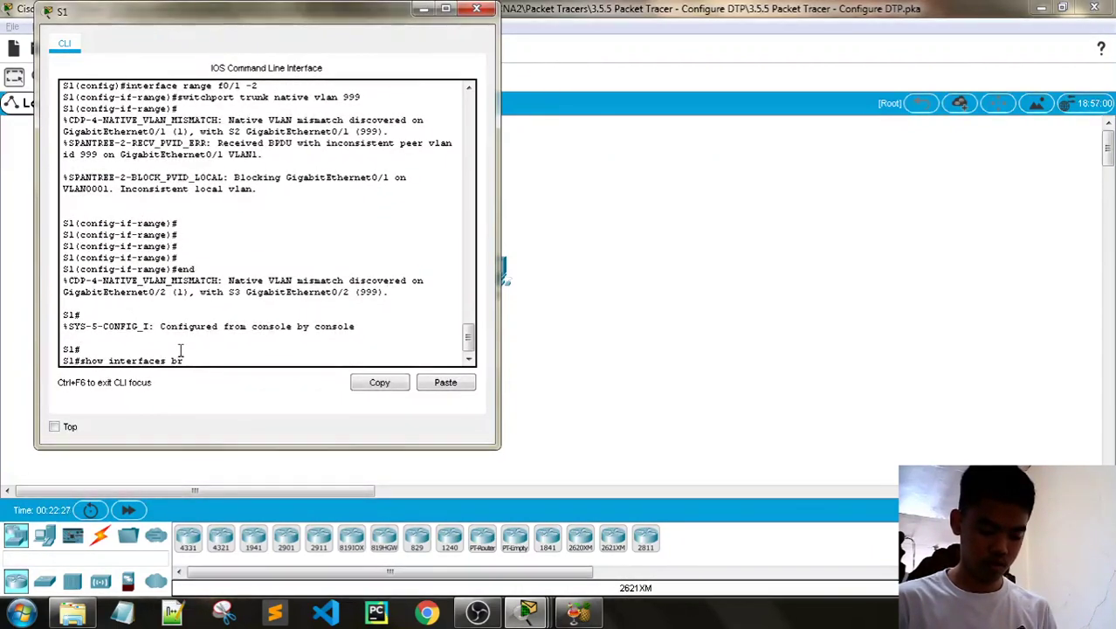
pyautogui.press('Return')
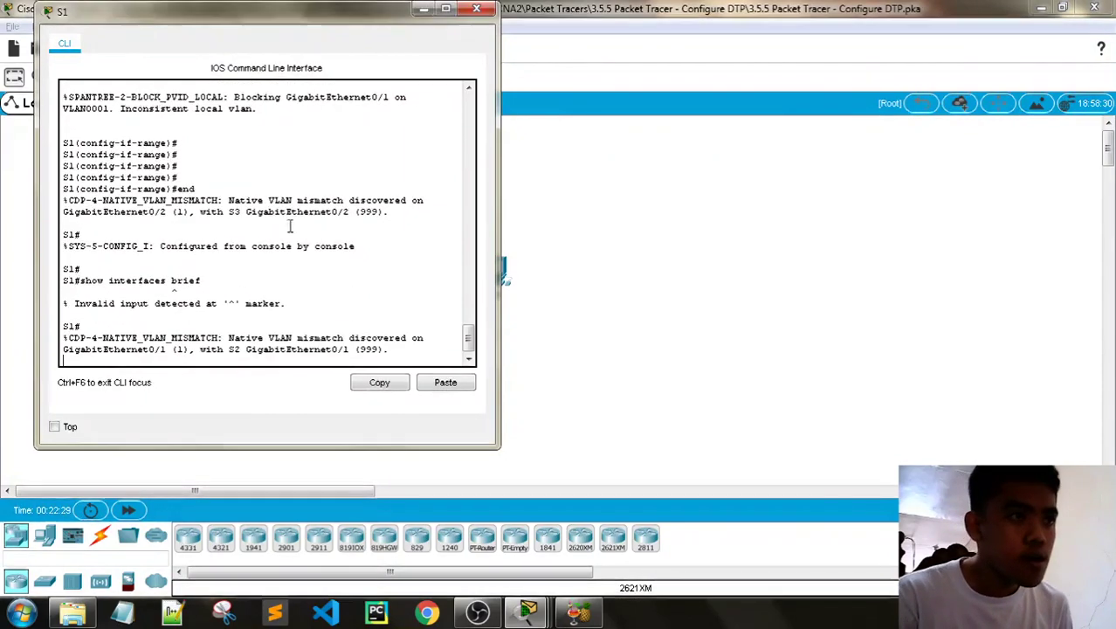
# Place the activity instructions beside S1's console and run "show interfaces trunk" on S1.
pyautogui.hotkey('alt', 'Tab')
pyautogui.click(530, 612)
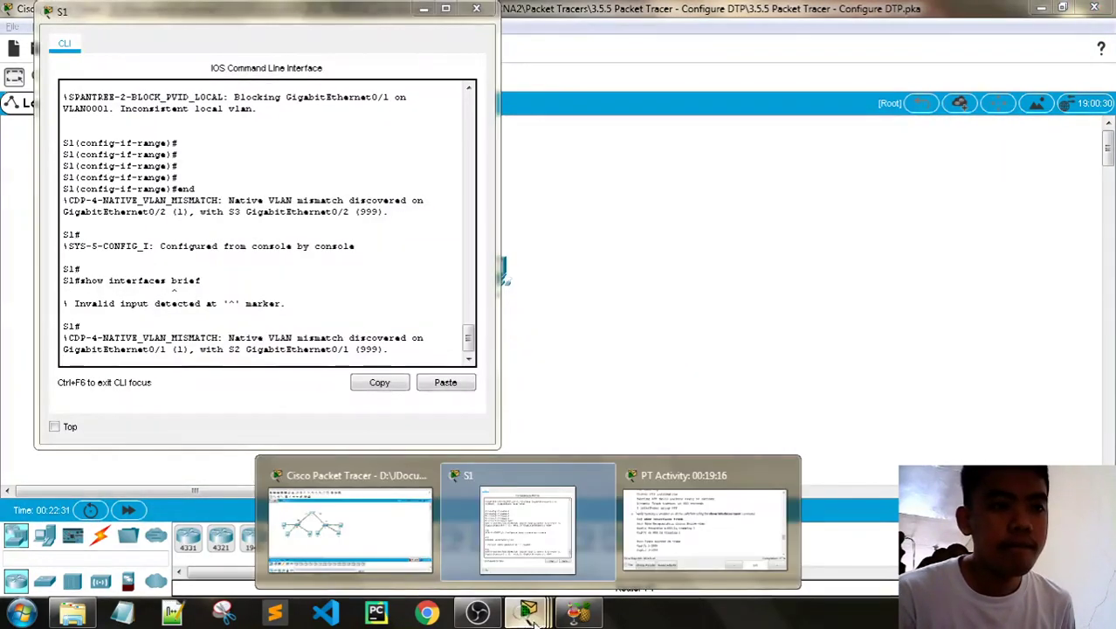
pyautogui.click(392, 562)
pyautogui.click(526, 614)
pyautogui.click(529, 573)
pyautogui.click(534, 616)
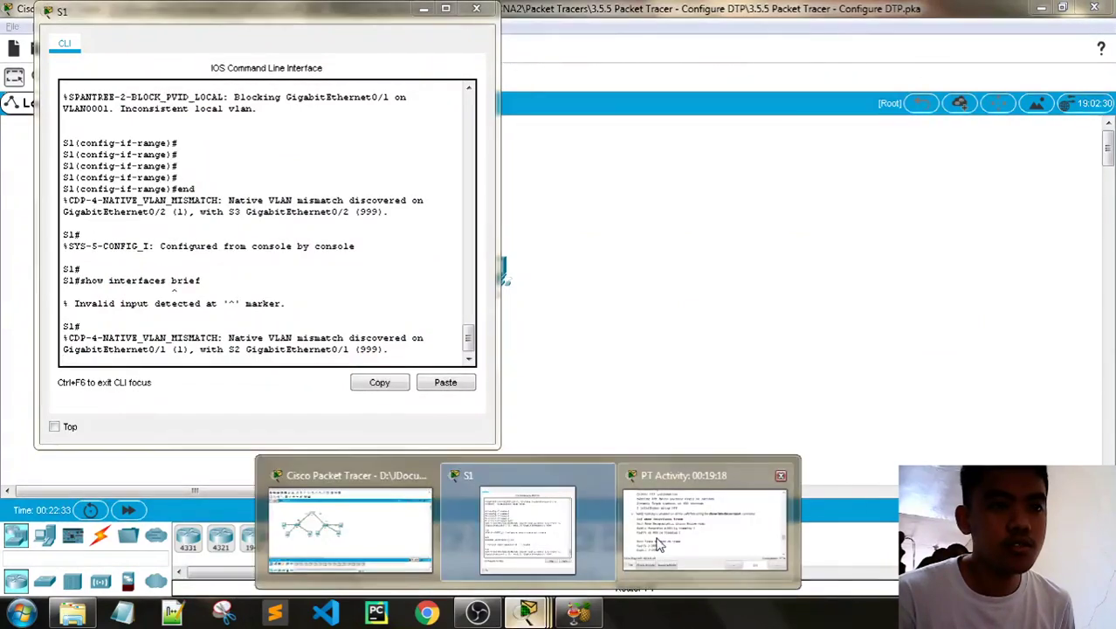
pyautogui.click(694, 511)
pyautogui.click(175, 359)
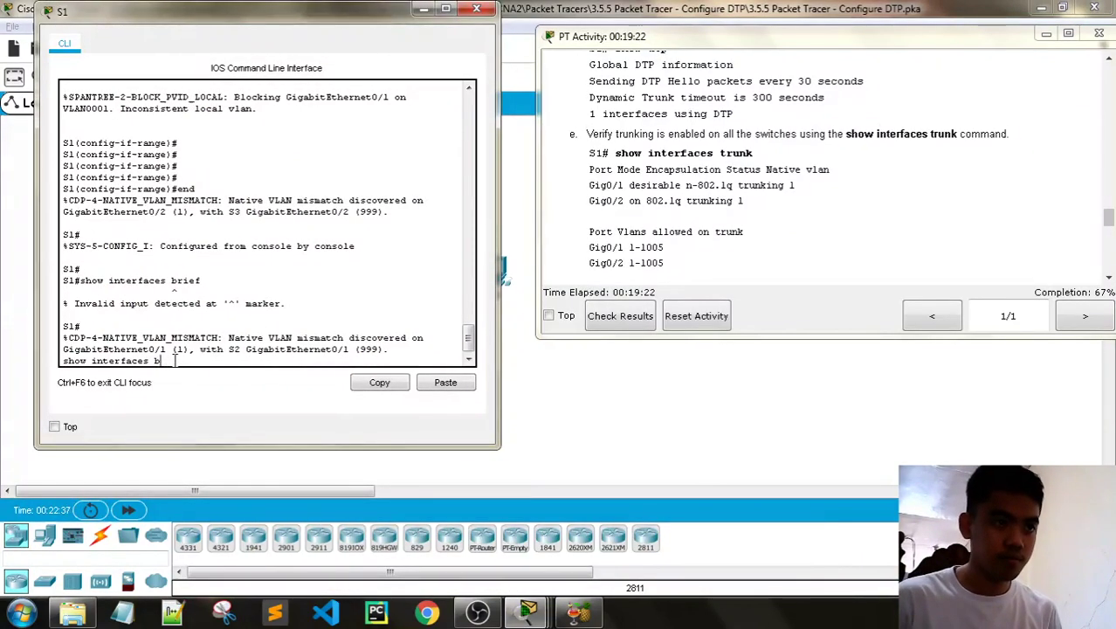
pyautogui.press('Return')
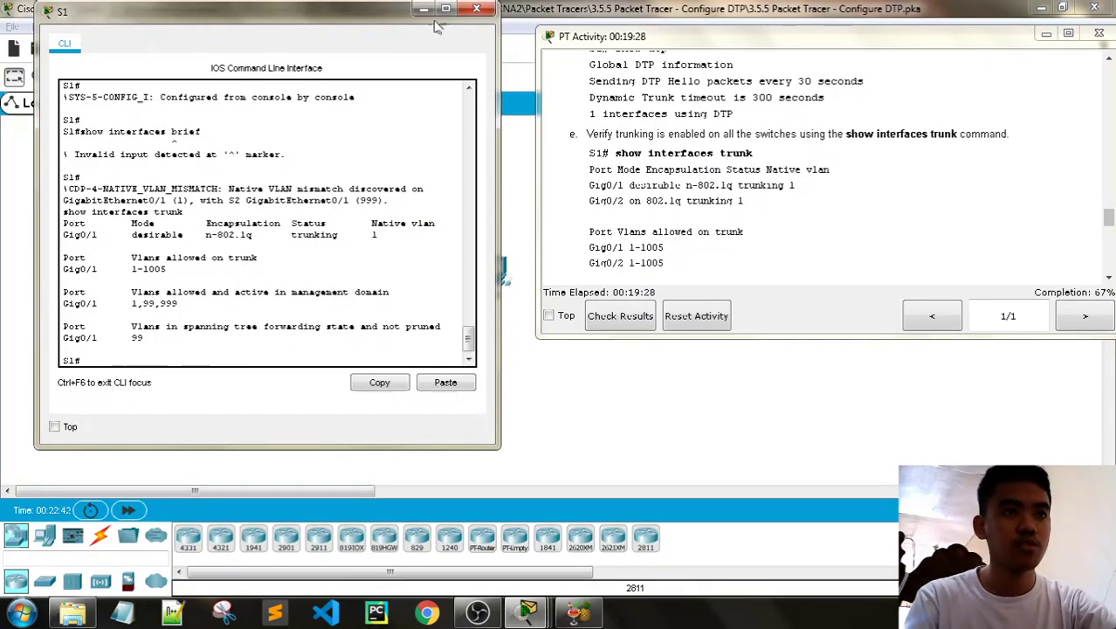
# Close S1's console and review the remaining instructions through Part 6, returning to step f on S1's native VLAN.
pyautogui.click(475, 8)
pyautogui.scroll(-10, 747, 186)
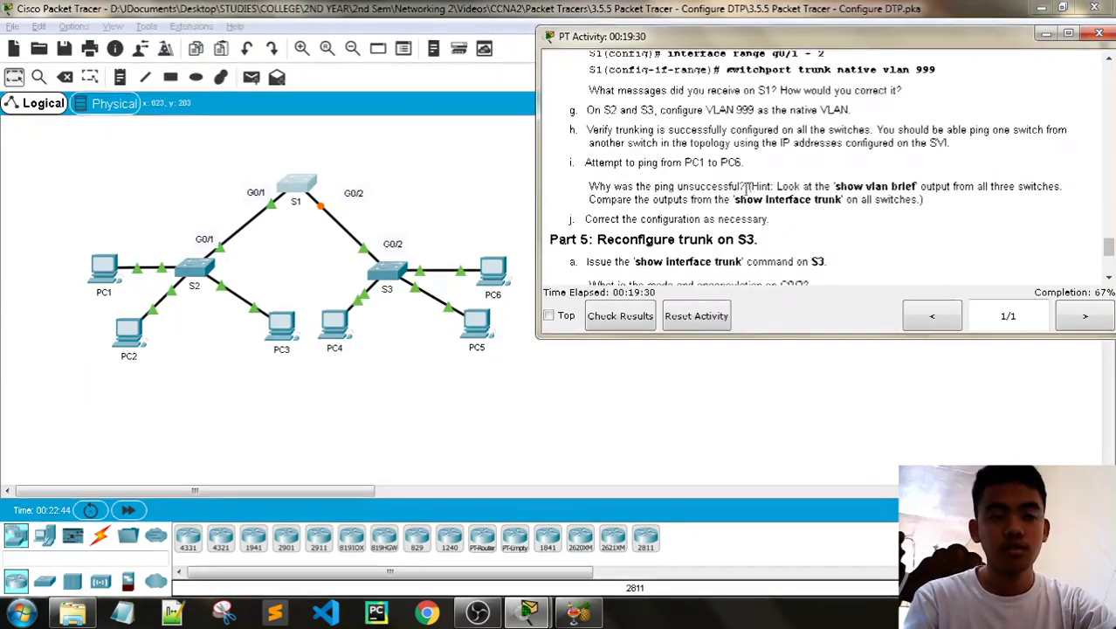
pyautogui.scroll(-3, 746, 186)
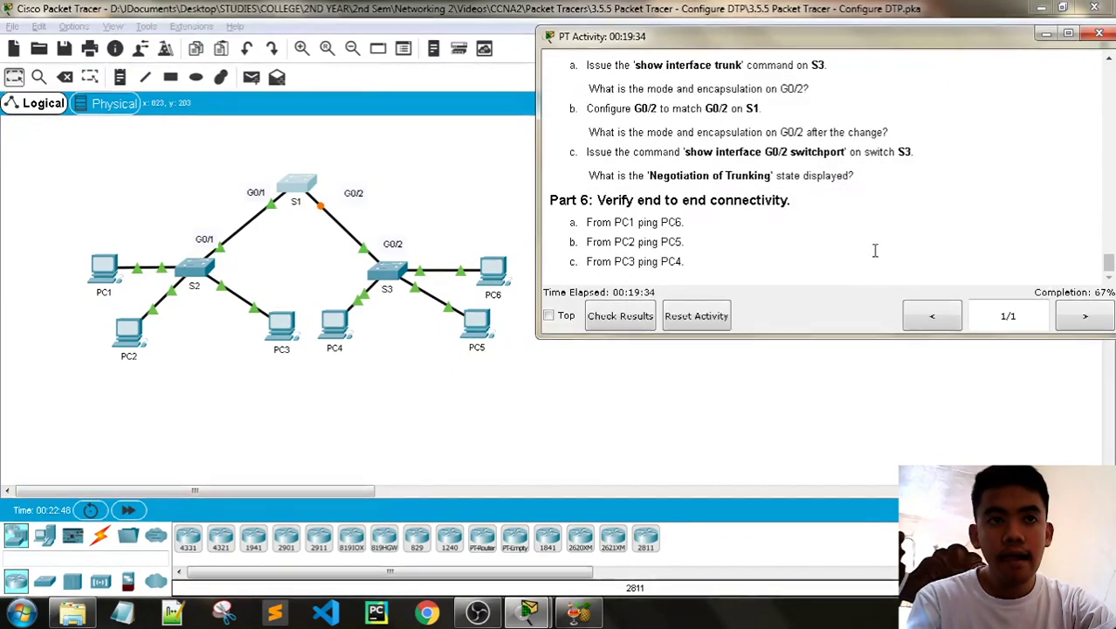
pyautogui.scroll(2, 874, 251)
pyautogui.scroll(2, 873, 250)
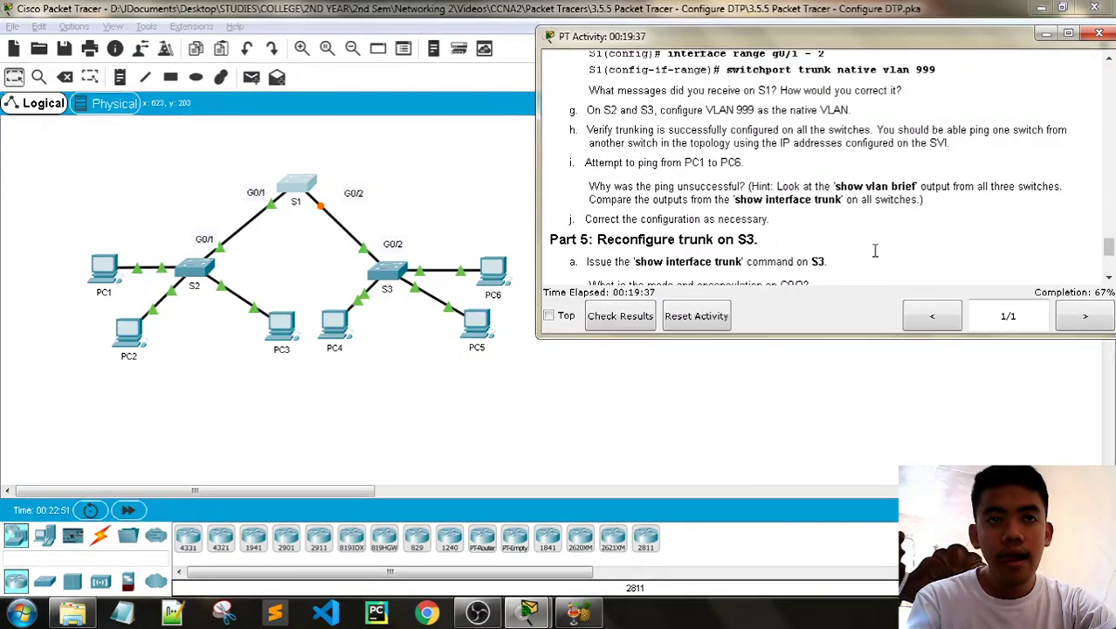
pyautogui.scroll(4, 874, 251)
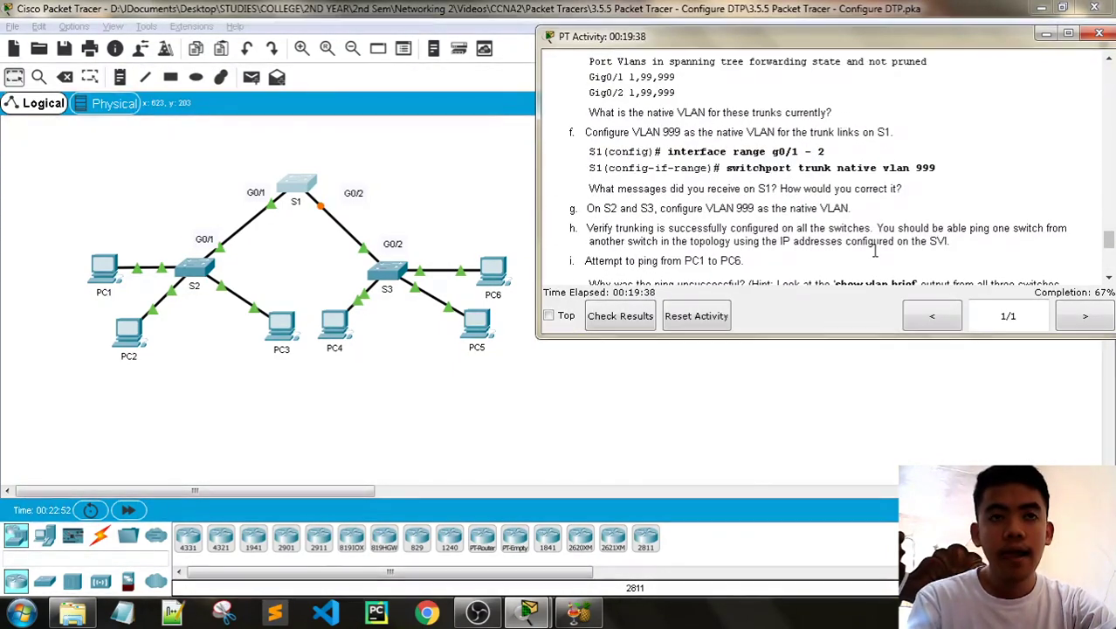
pyautogui.scroll(2, 874, 251)
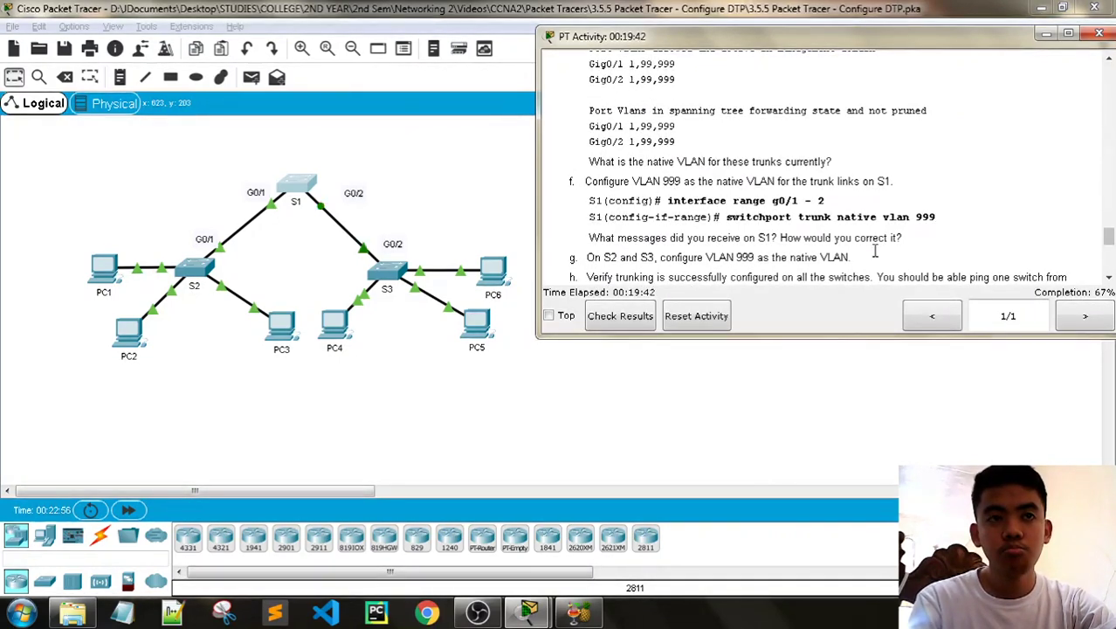
# Reopen S1's command line, enter global configuration mode and run "interface range f0/1 -2".
pyautogui.click(297, 186)
pyautogui.write('c')
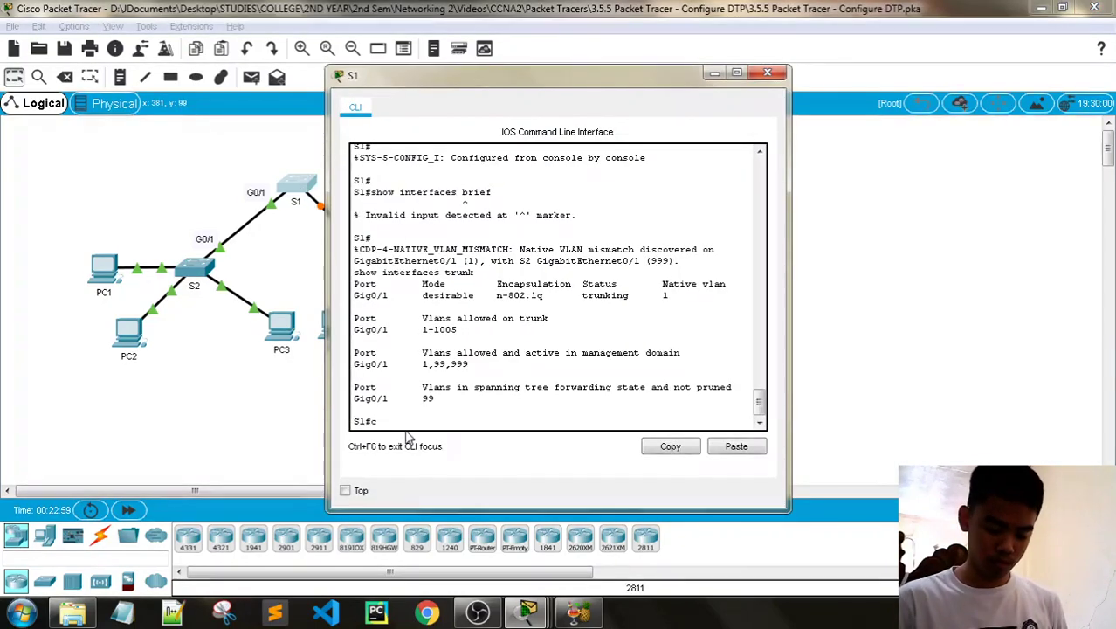
pyautogui.write('onfig t')
pyautogui.press('Return')
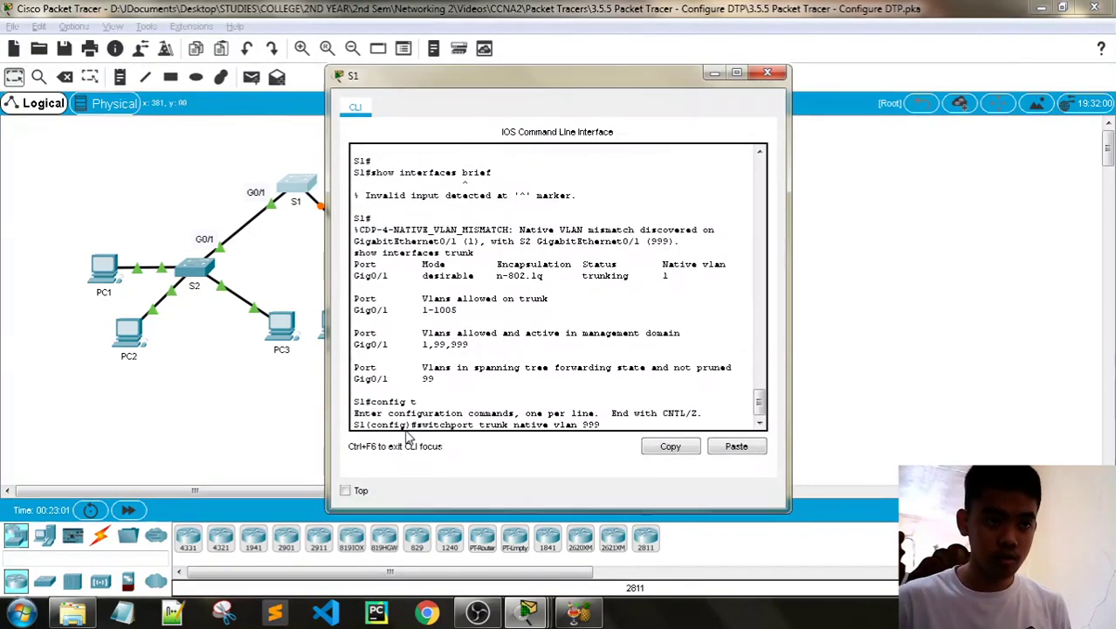
pyautogui.press('Up')
pyautogui.press('Up')
pyautogui.press('Down')
pyautogui.press('Return')
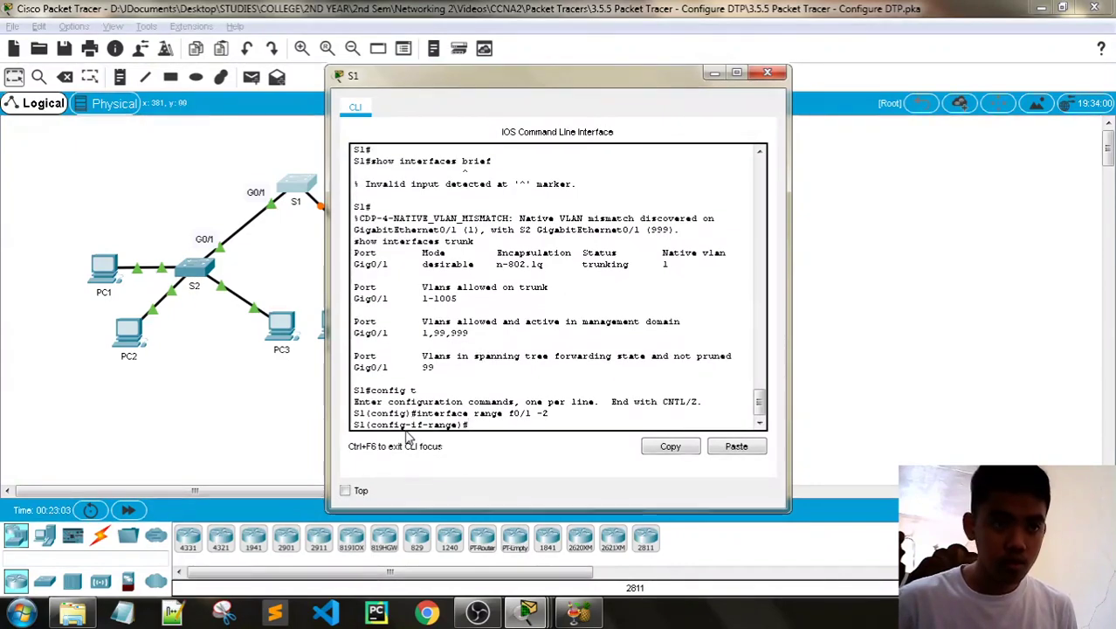
# Place S1's console and the activity instructions side by side.
pyautogui.moveTo(524, 75); pyautogui.dragTo(245, 67)
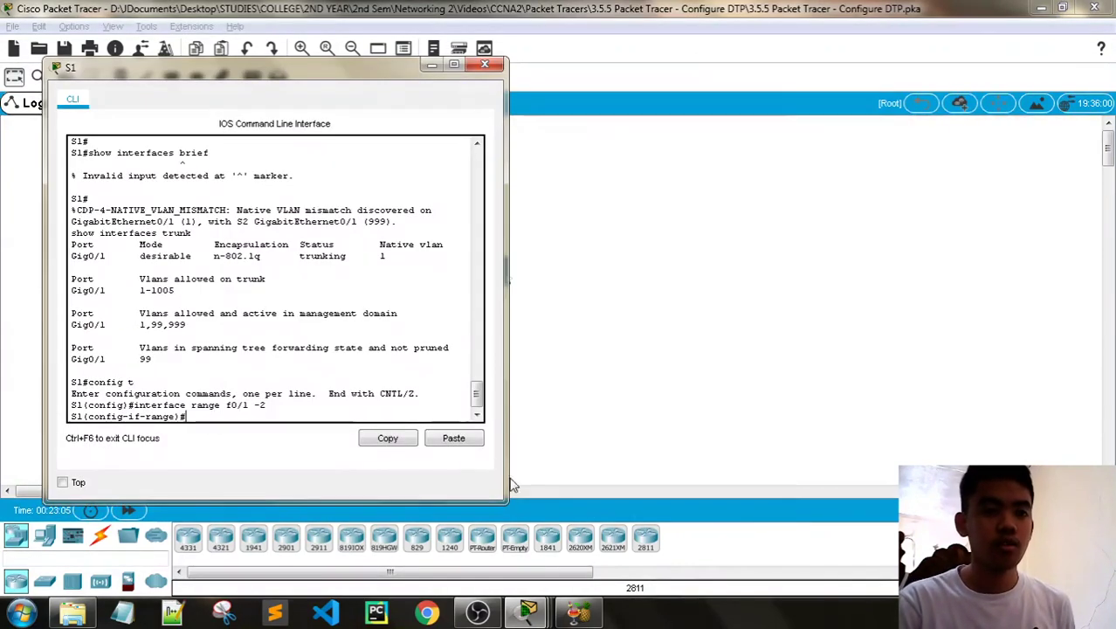
pyautogui.moveTo(526, 617)
pyautogui.click(520, 492)
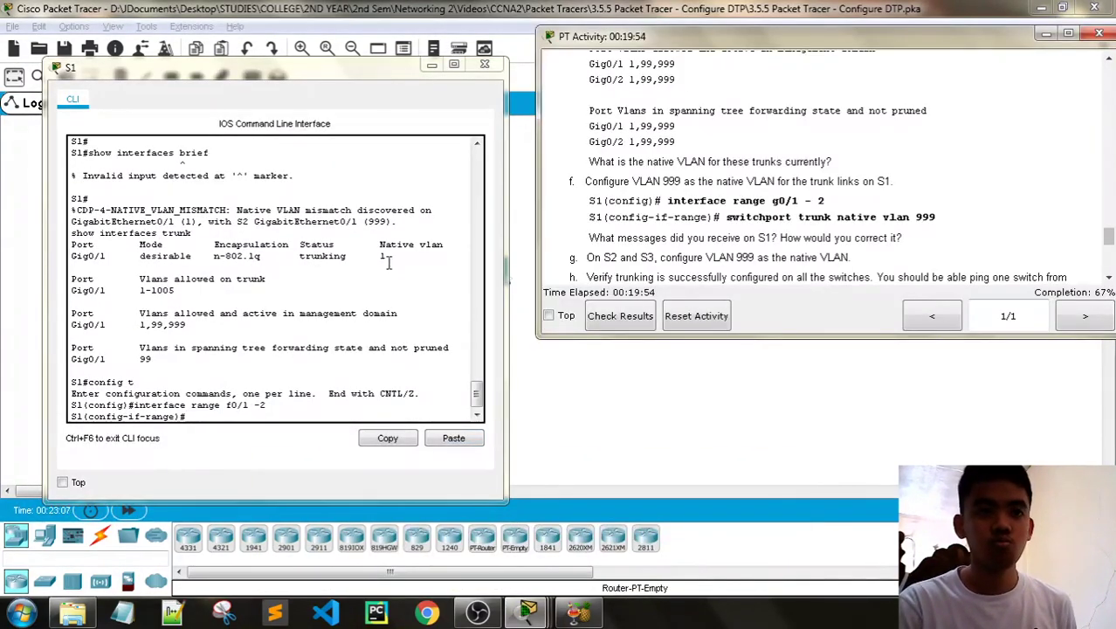
# Run "switchport trunk native vlan 999" for S1's selected interface range and return to global configuration mode.
pyautogui.click(293, 398)
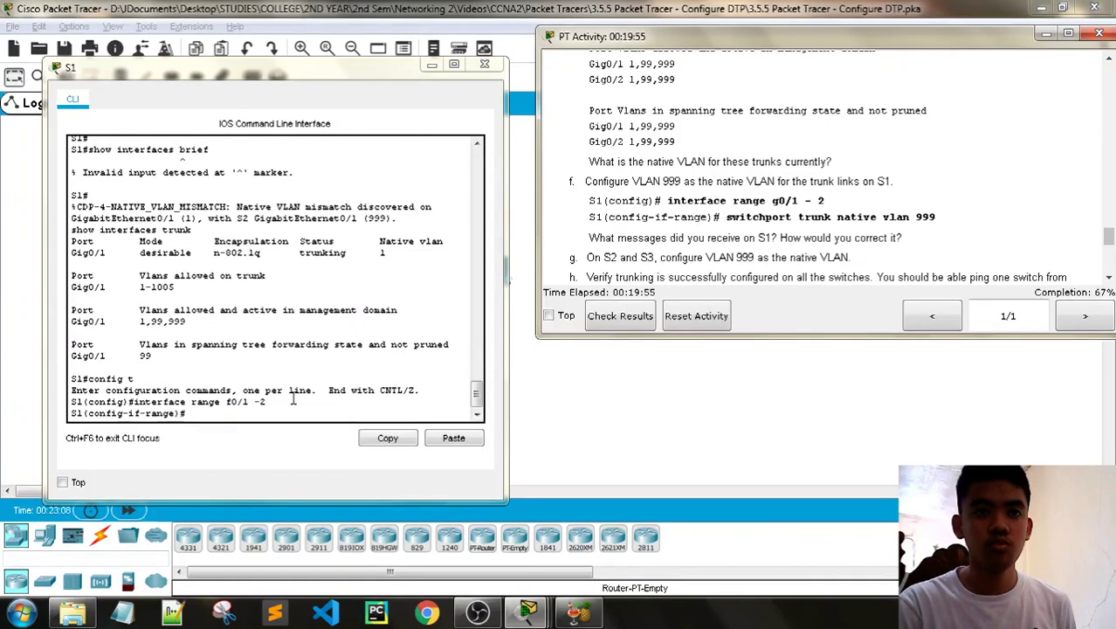
pyautogui.click(233, 414)
pyautogui.write('switchport')
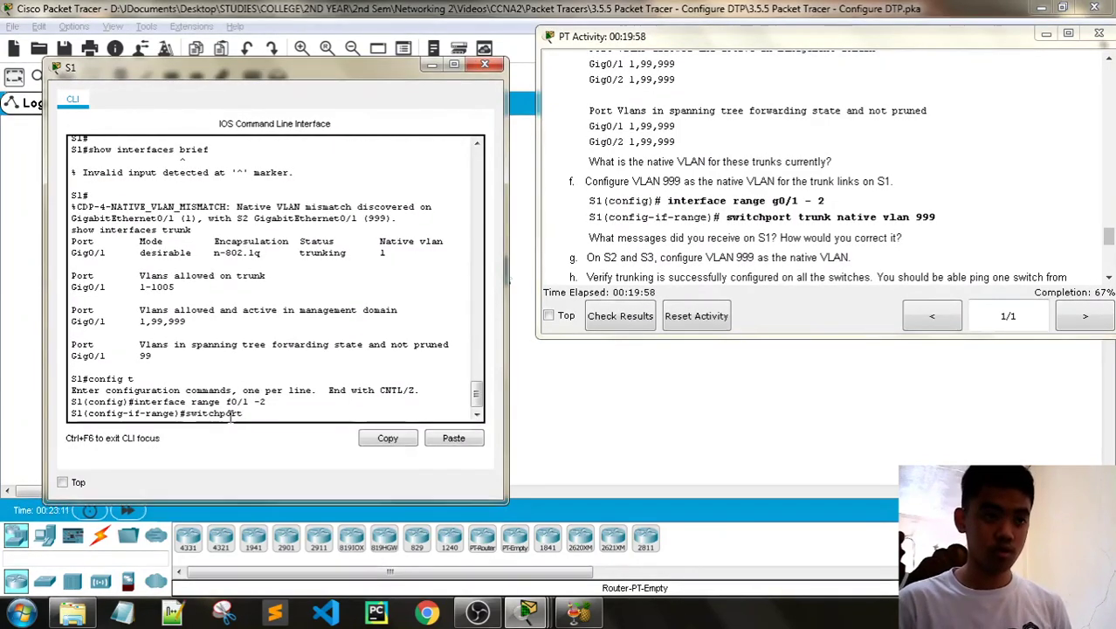
pyautogui.write(' trunk ')
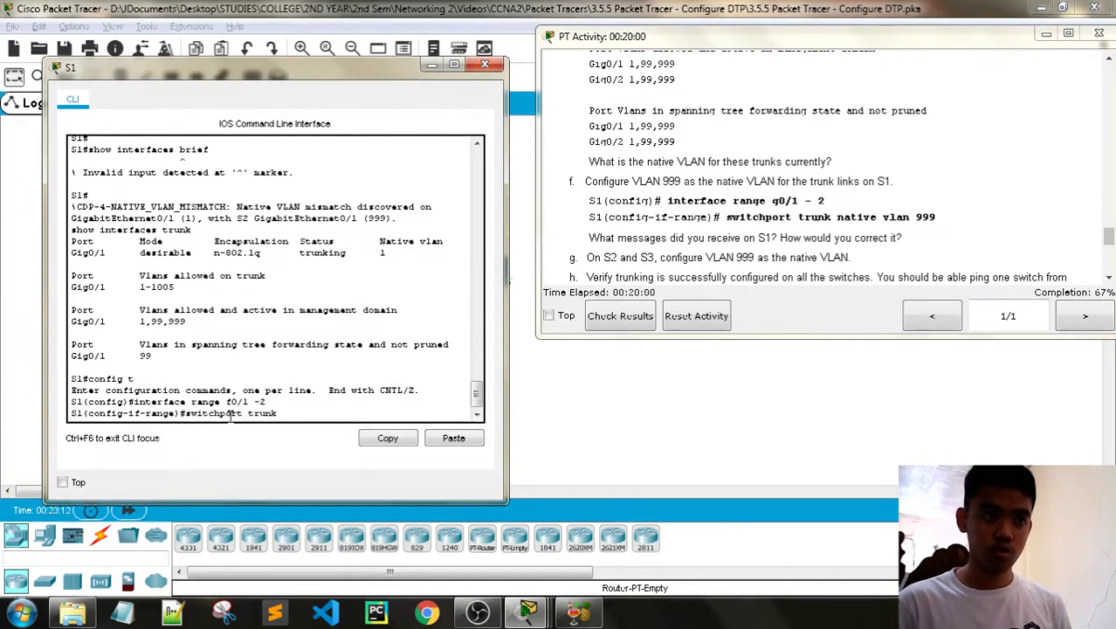
pyautogui.write('native v')
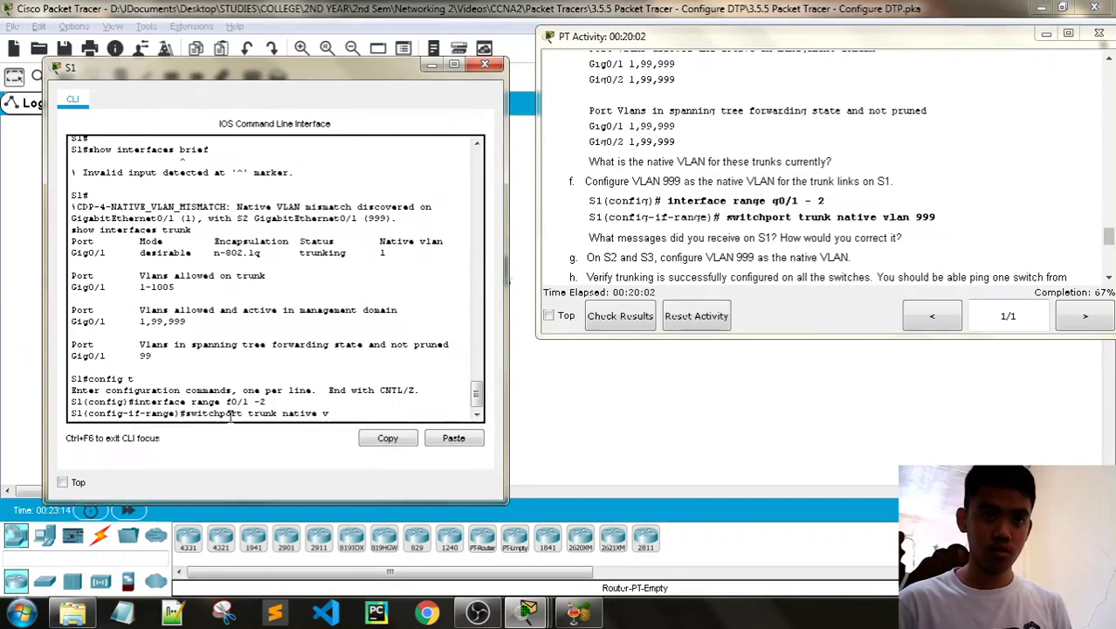
pyautogui.write('lan 99')
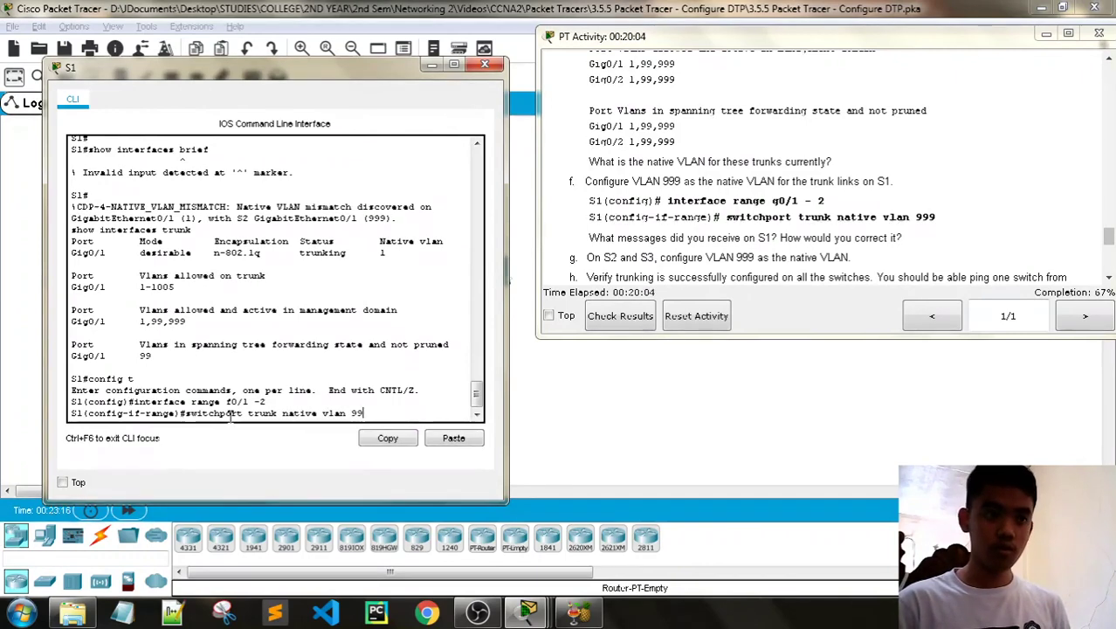
pyautogui.write('9')
pyautogui.press('Return')
pyautogui.press('Return')
pyautogui.press('Return')
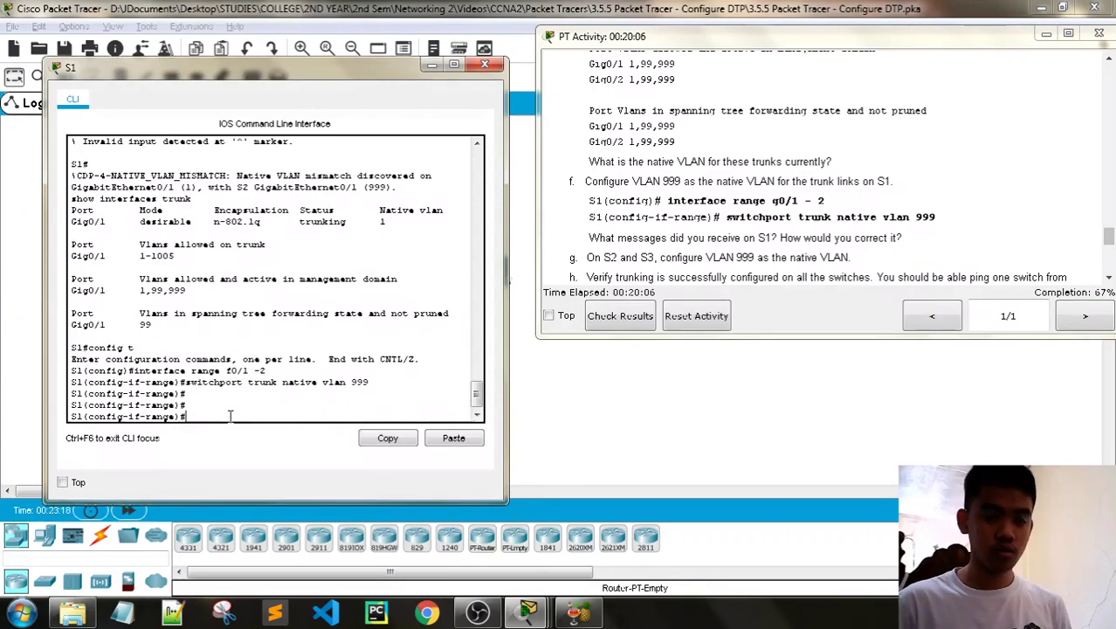
pyautogui.write('exit')
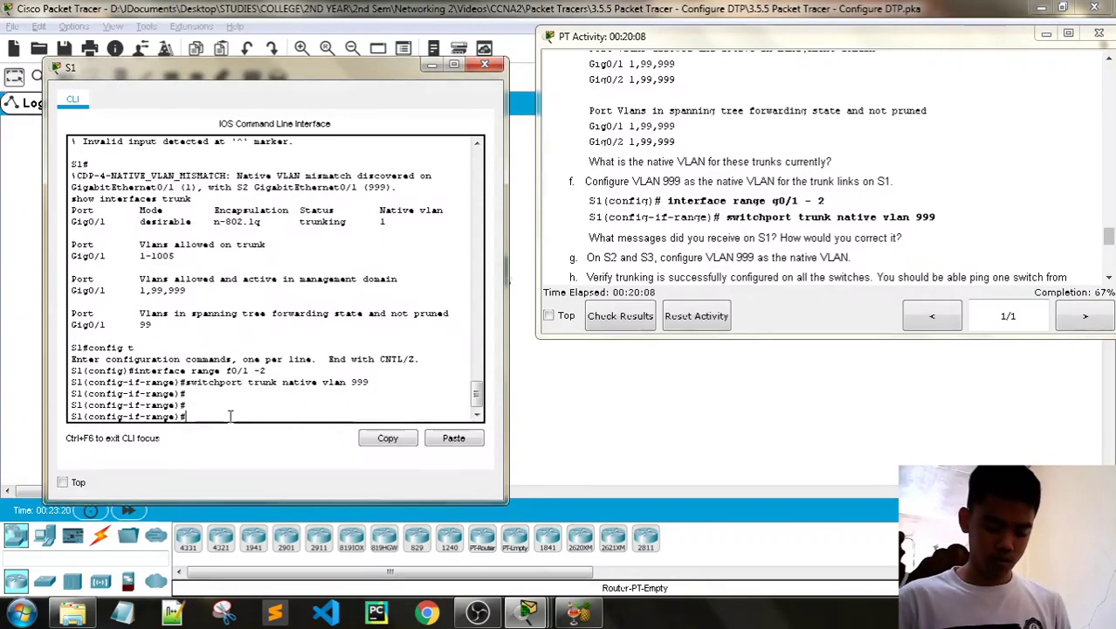
pyautogui.press('Return')
pyautogui.press('Return')
pyautogui.press('Return')
# Try to enter VLAN configuration on S1 with the command "vlan 1".
pyautogui.write('vlan ')
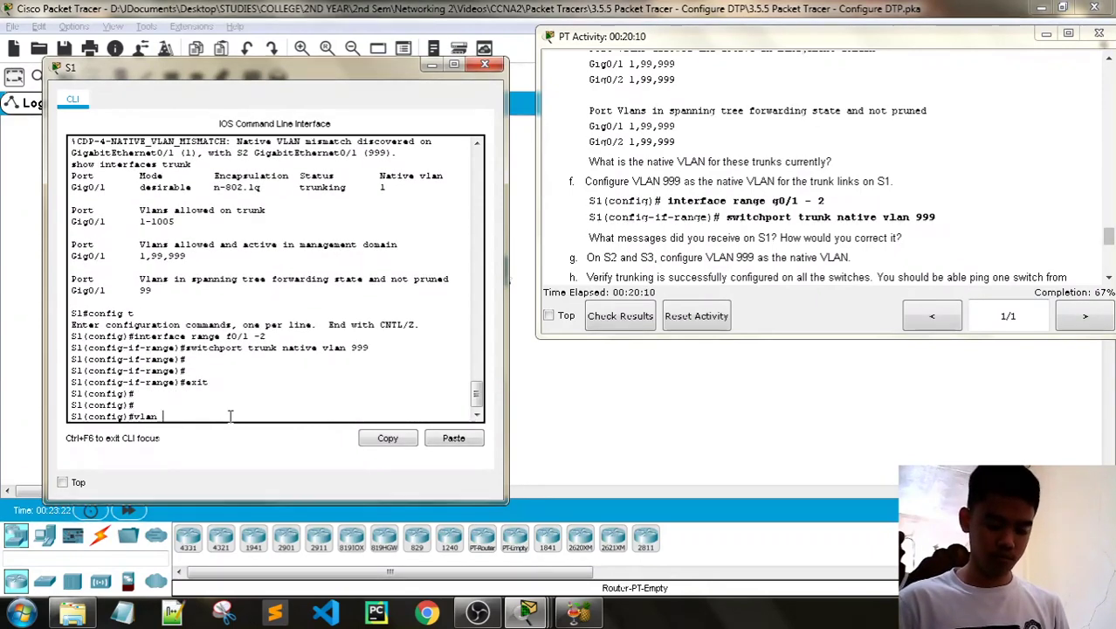
pyautogui.write('1')
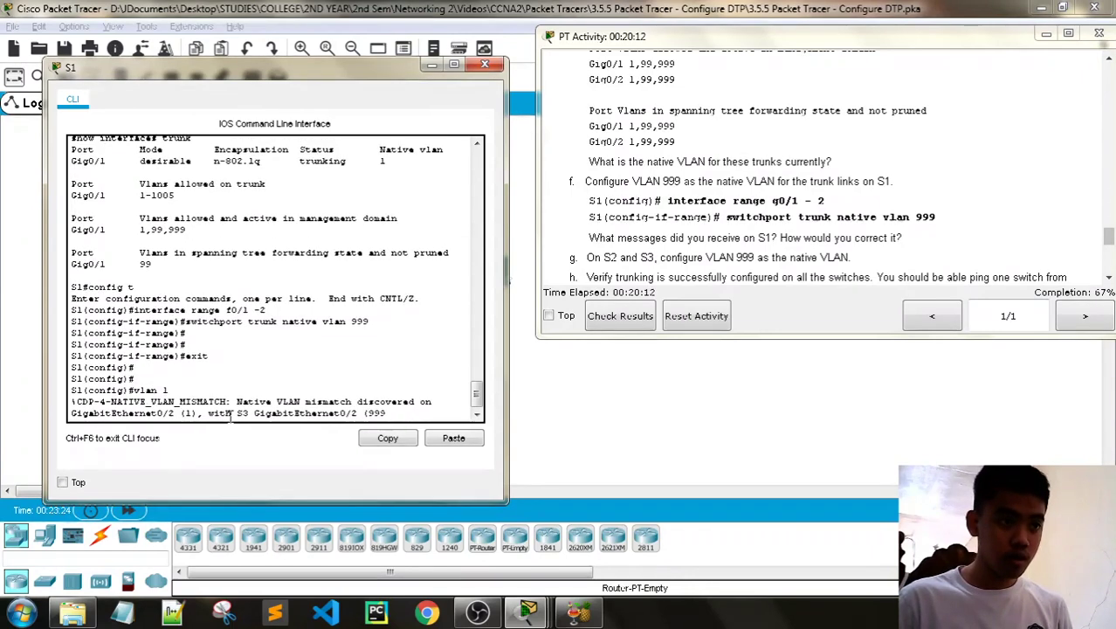
pyautogui.press('Return')
pyautogui.press('Return')
pyautogui.press('Return')
pyautogui.press('Return')
pyautogui.press('Return')
# Create VLAN 10 on S1 and name it Red.
pyautogui.write('vlan')
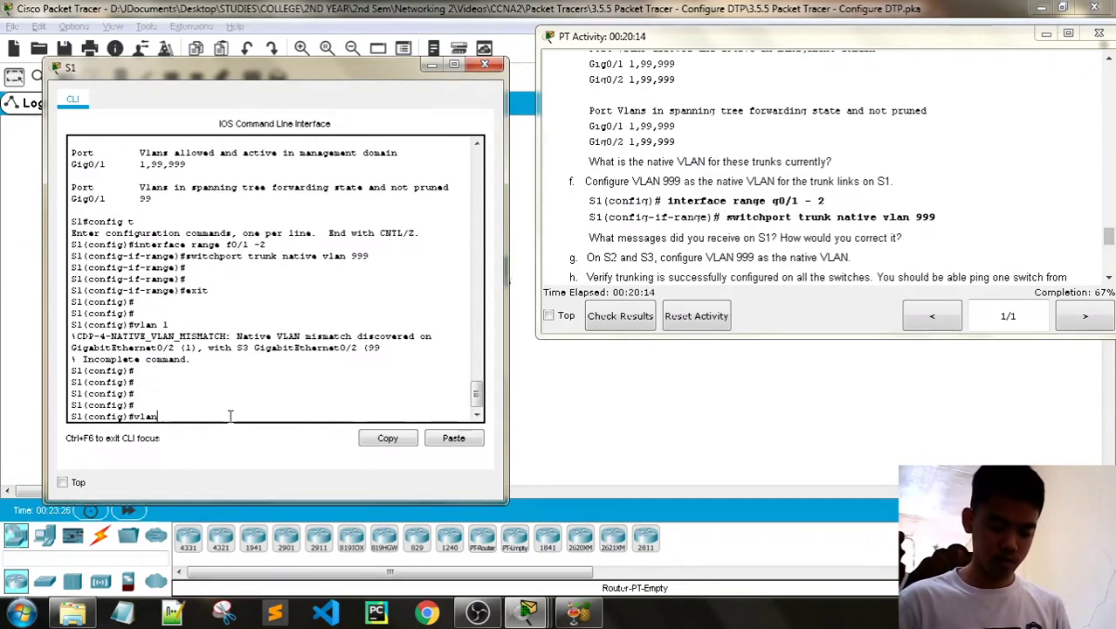
pyautogui.write(' 10')
pyautogui.press('Return')
pyautogui.write('name')
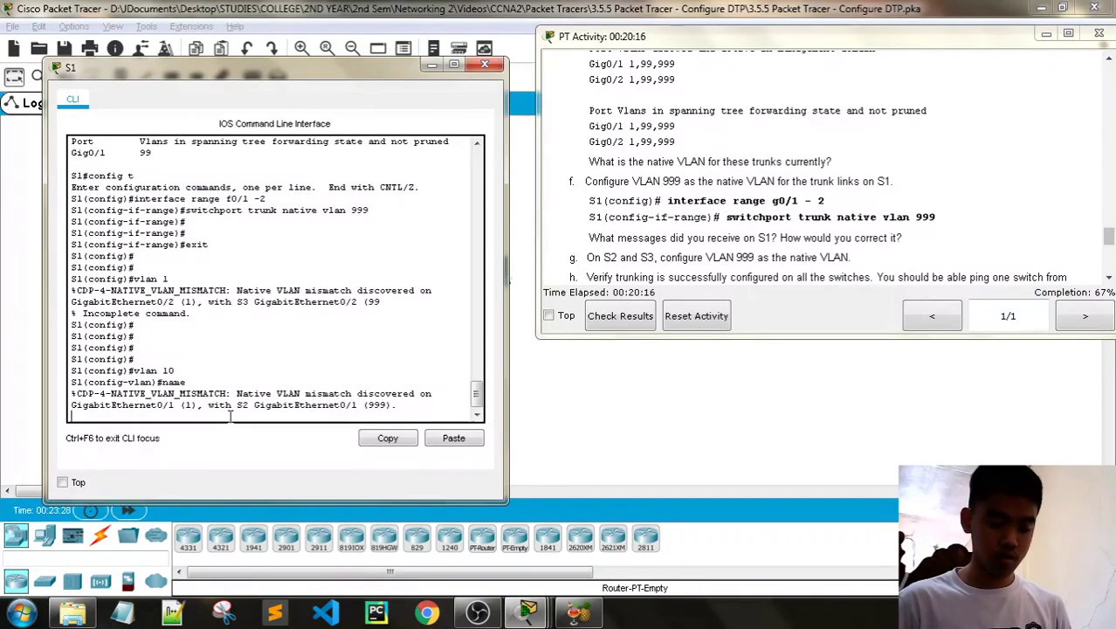
pyautogui.write(' Red')
pyautogui.press('Return')
pyautogui.press('Return')
pyautogui.press('Return')
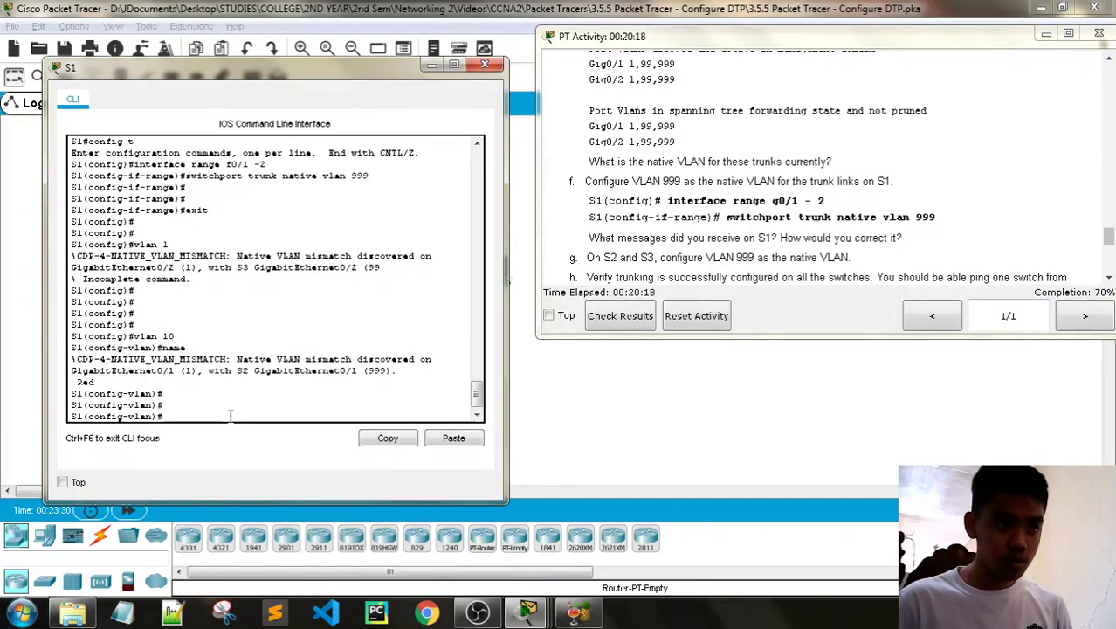
# Create VLAN 20 on S1 and name it Blue.
pyautogui.write('vlan 20')
pyautogui.press('Return')
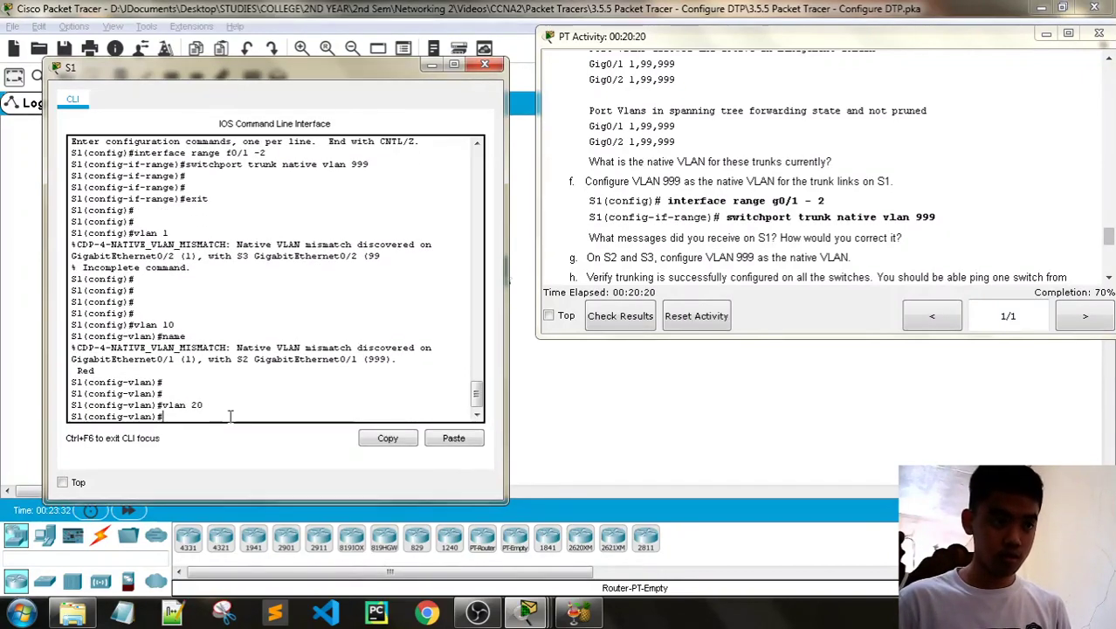
pyautogui.write('name Blue')
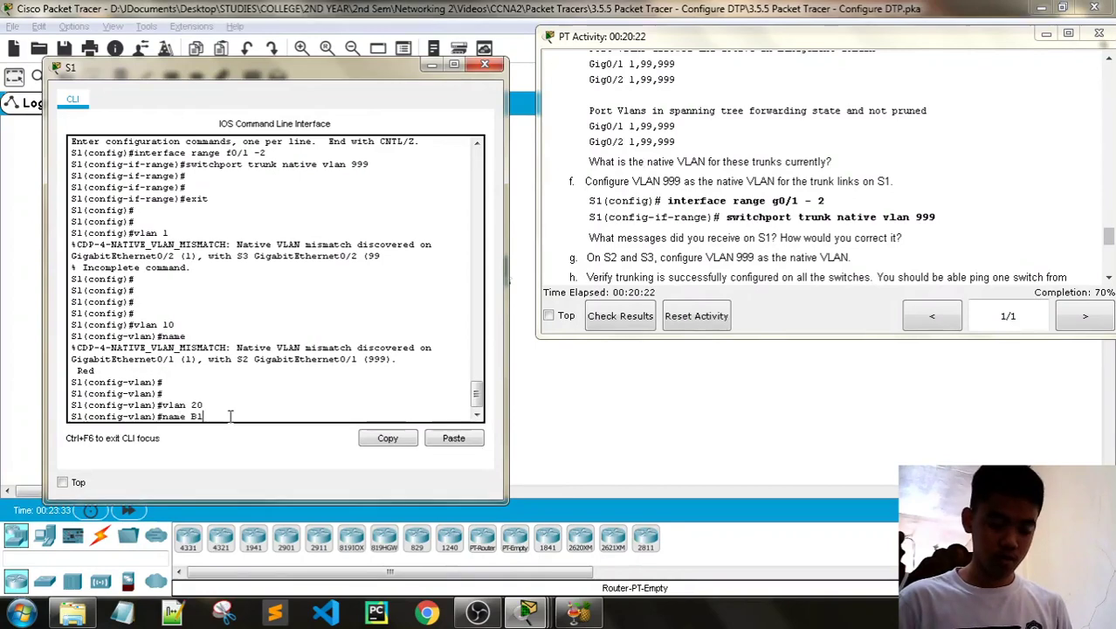
pyautogui.press('Return')
pyautogui.press('Return')
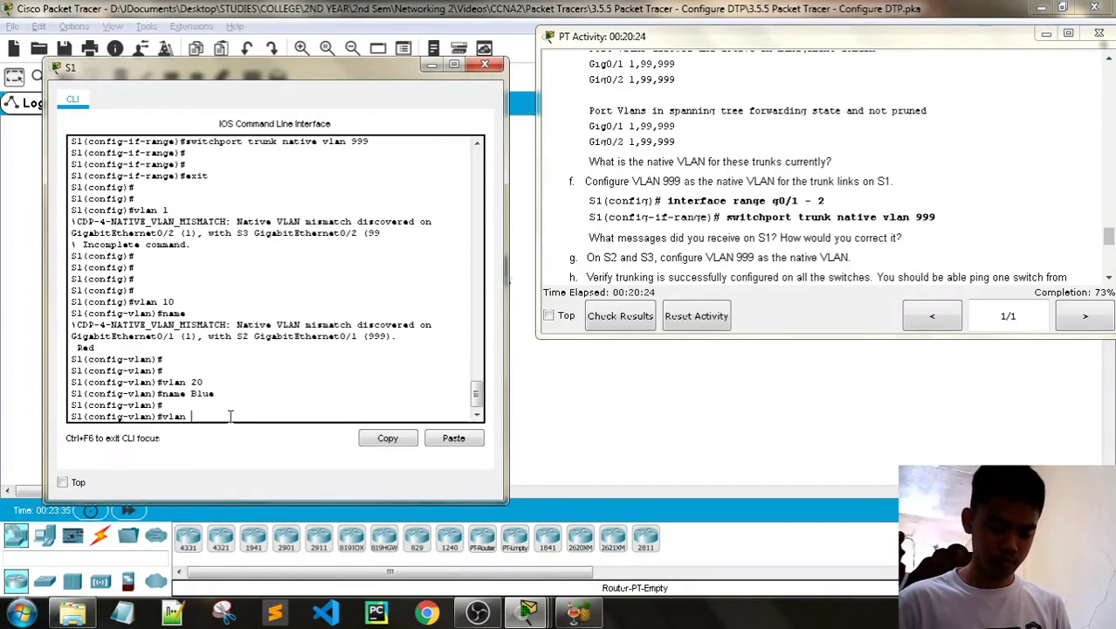
# Create VLAN 30 on S1 and name it Yellow.
pyautogui.press('Return')
pyautogui.press('Return')
pyautogui.write('name ')
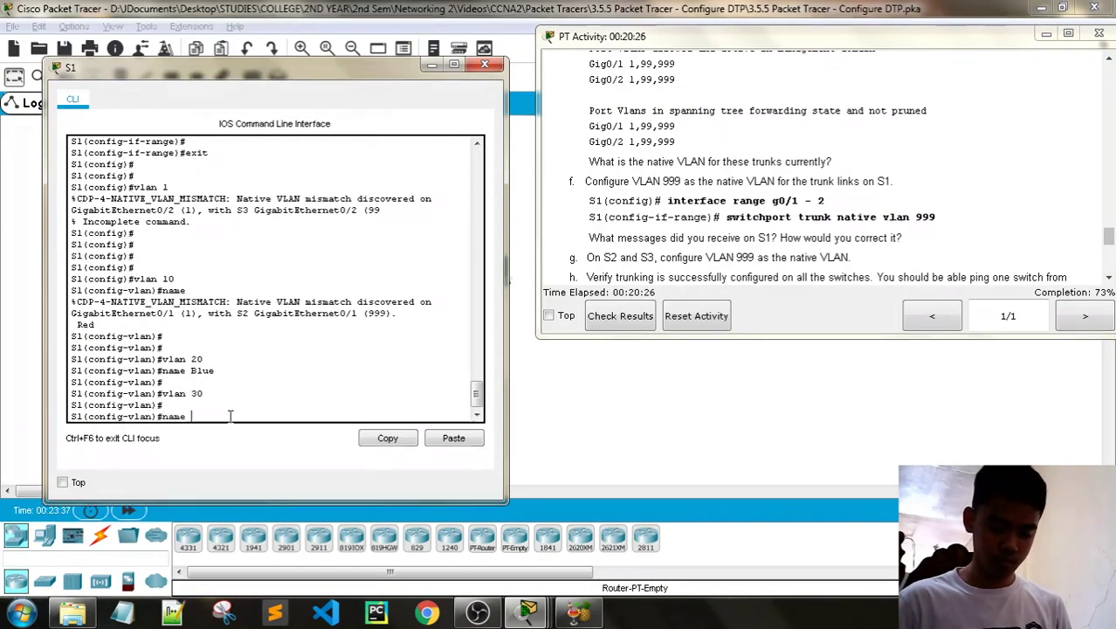
pyautogui.write('Yellow')
pyautogui.press('Return')
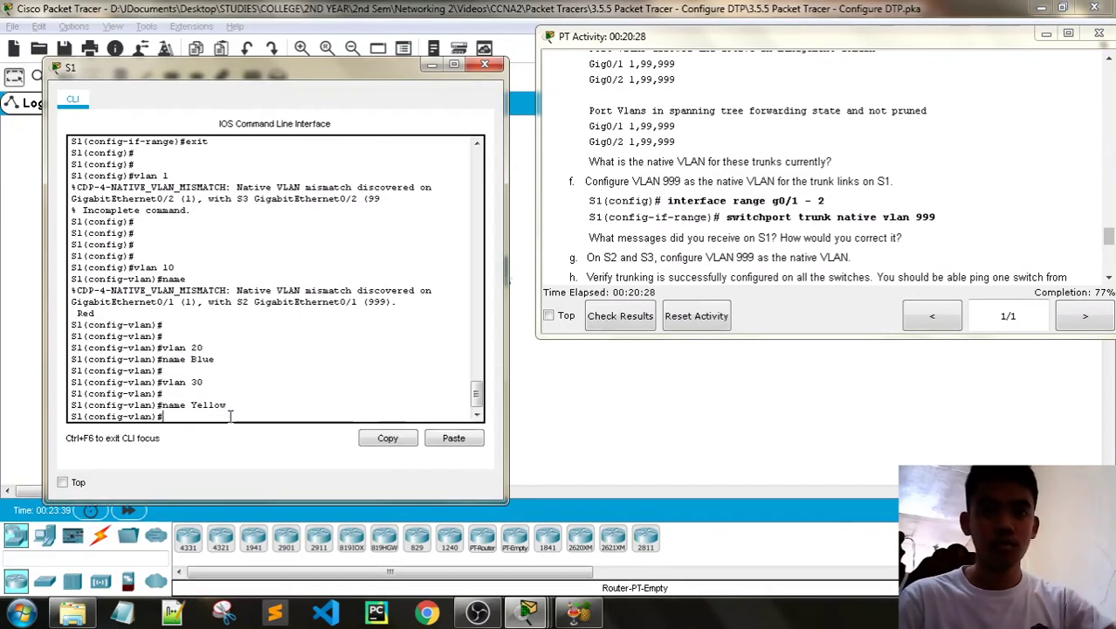
# Check the activity results, review the assessment items of the switches with S1's console minimized, and return to the topology.
pyautogui.click(650, 316)
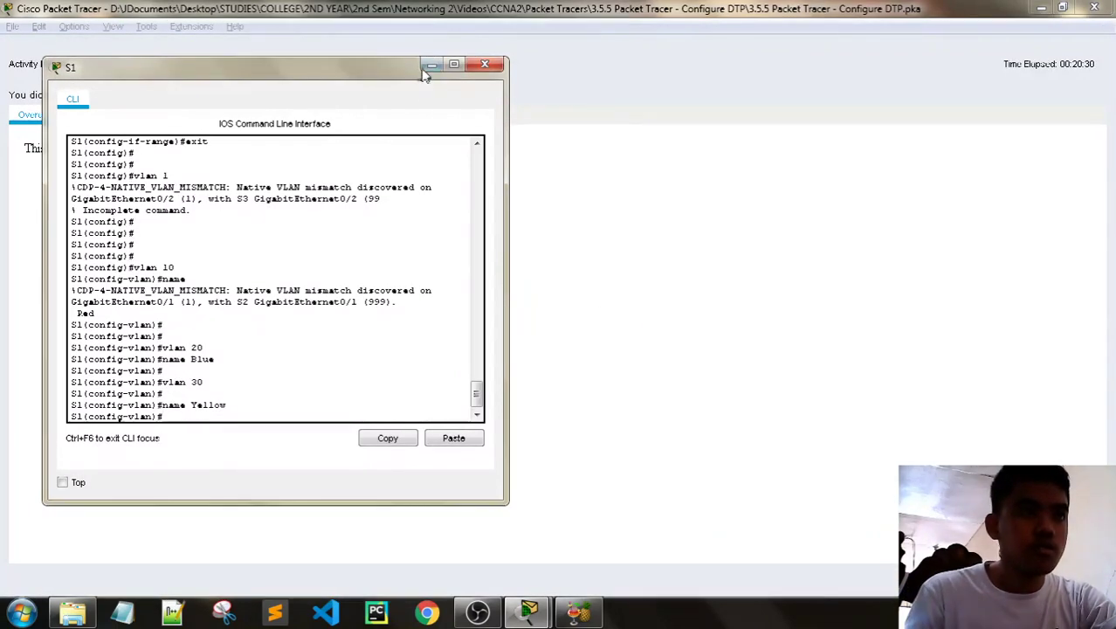
pyautogui.click(431, 65)
pyautogui.click(145, 114)
pyautogui.scroll(-5, 279, 311)
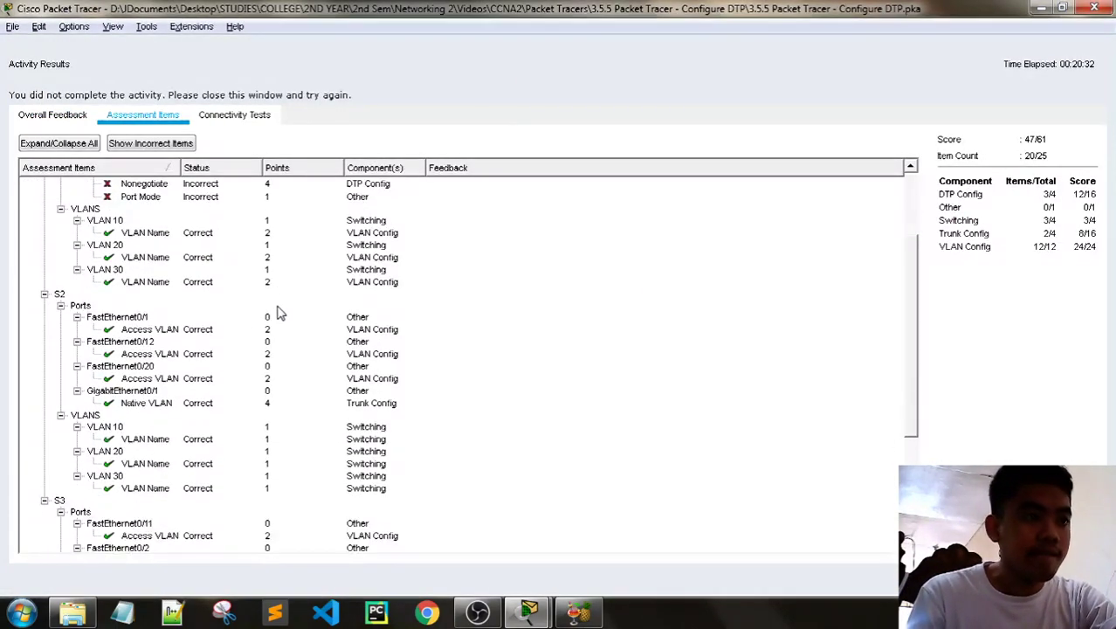
pyautogui.scroll(-5, 219, 330)
pyautogui.scroll(8, 219, 332)
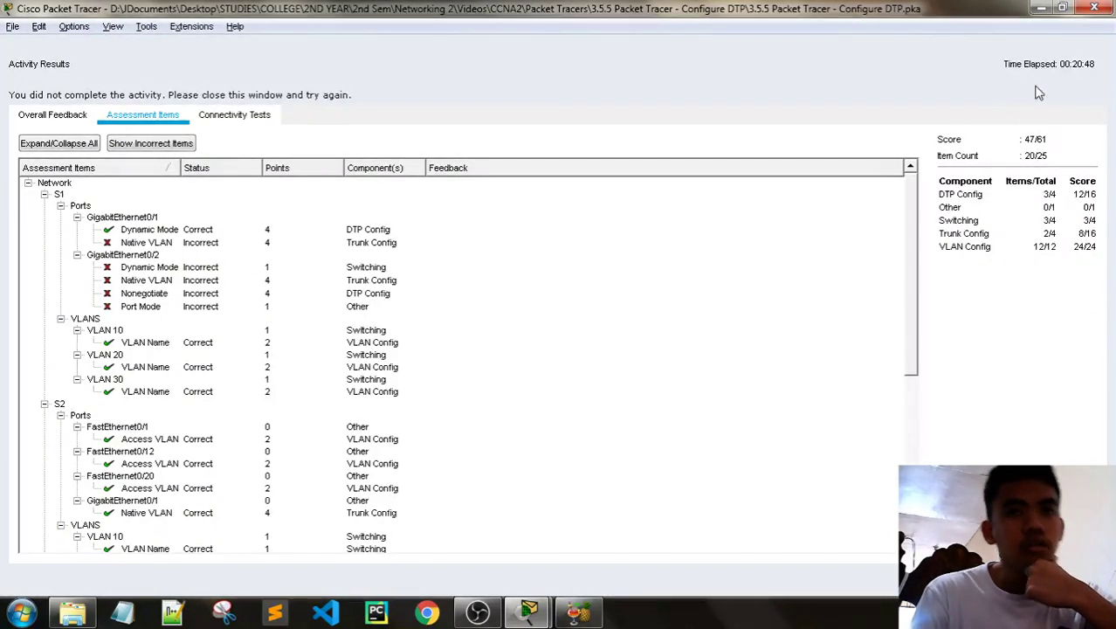
pyautogui.click(1090, 29)
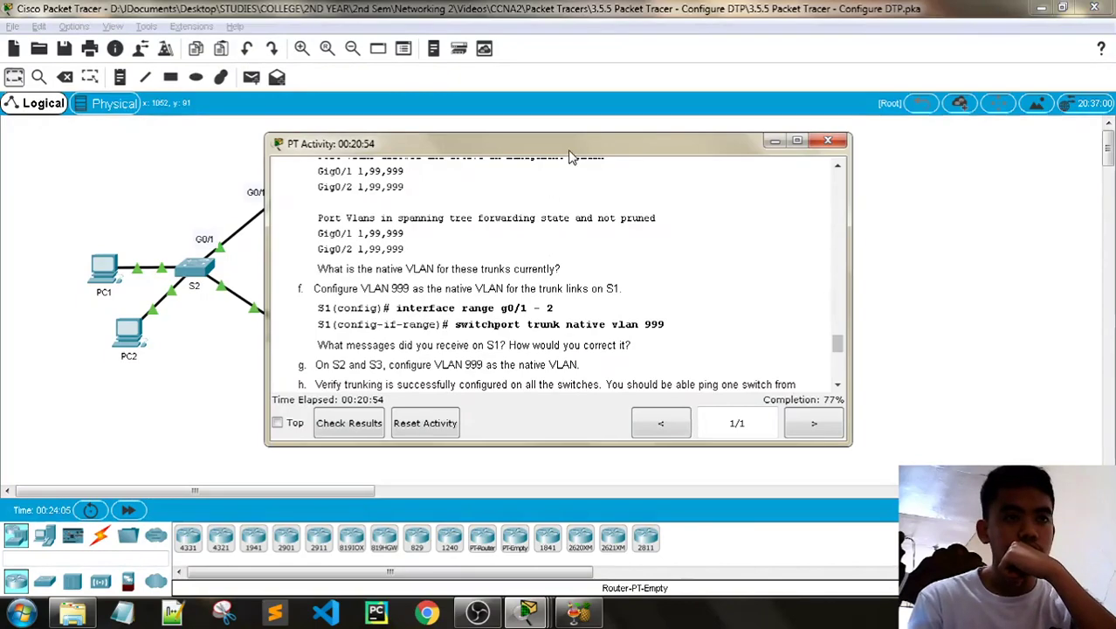
# Place the activity instructions beside the topology and read steps f to j on native VLAN 999 and trunk verification.
pyautogui.moveTo(569, 153); pyautogui.dragTo(833, 25)
pyautogui.scroll(-5, 835, 201)
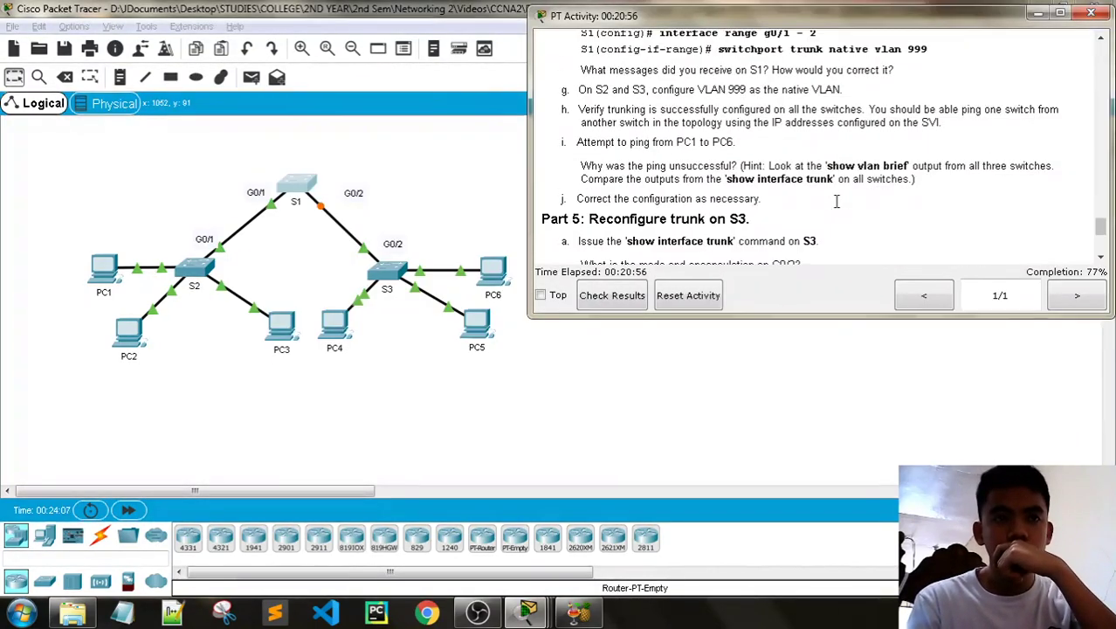
pyautogui.scroll(-1, 836, 201)
pyautogui.scroll(6, 847, 204)
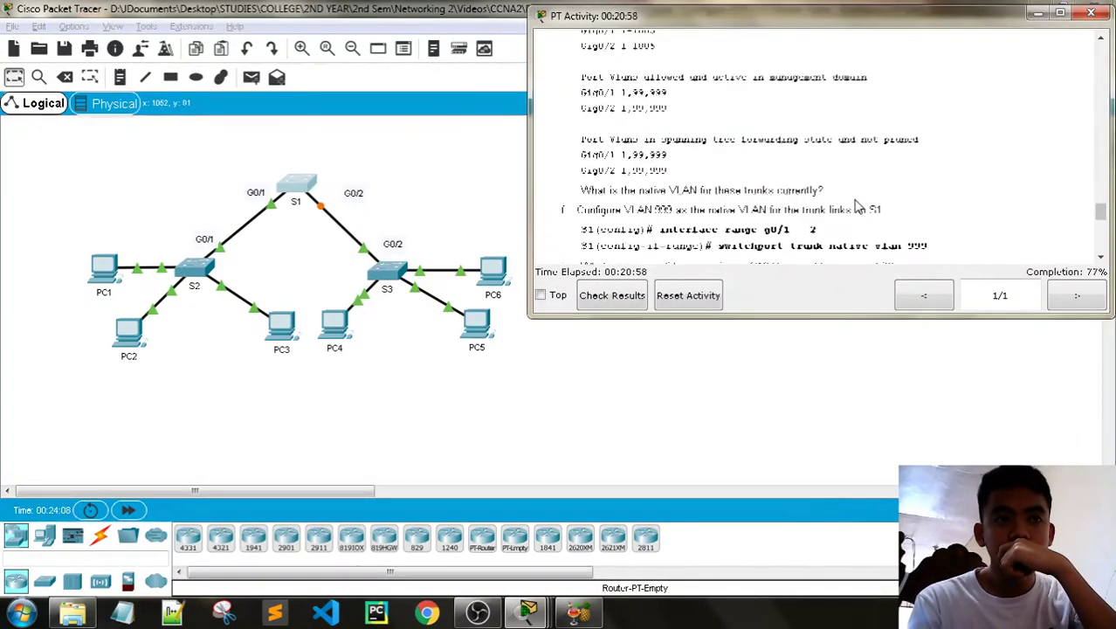
pyautogui.scroll(-2, 856, 206)
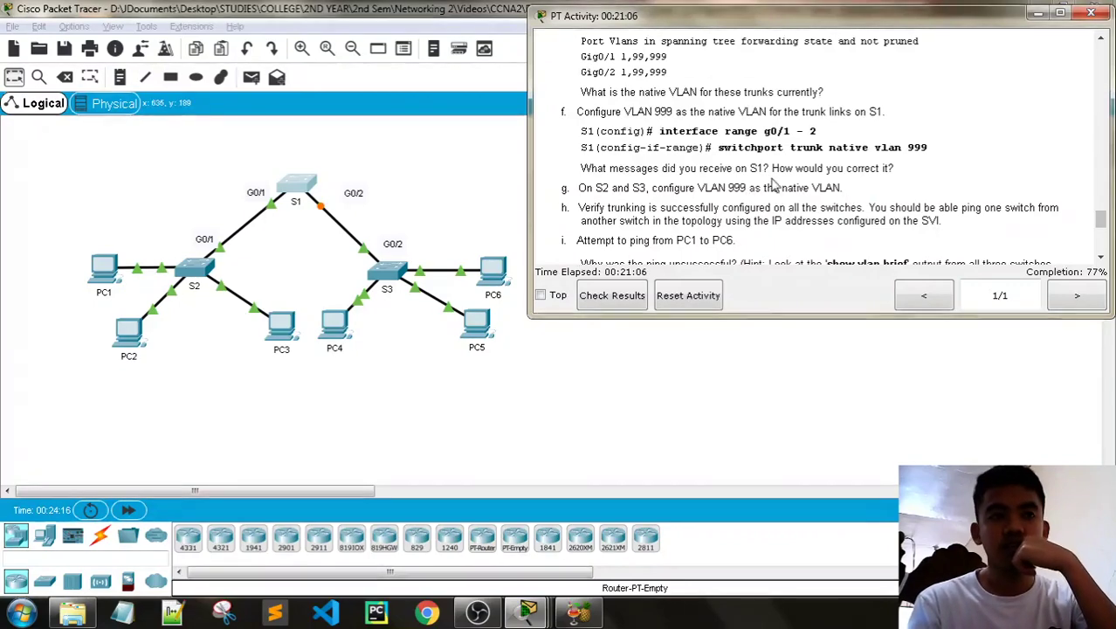
pyautogui.scroll(-1, 772, 185)
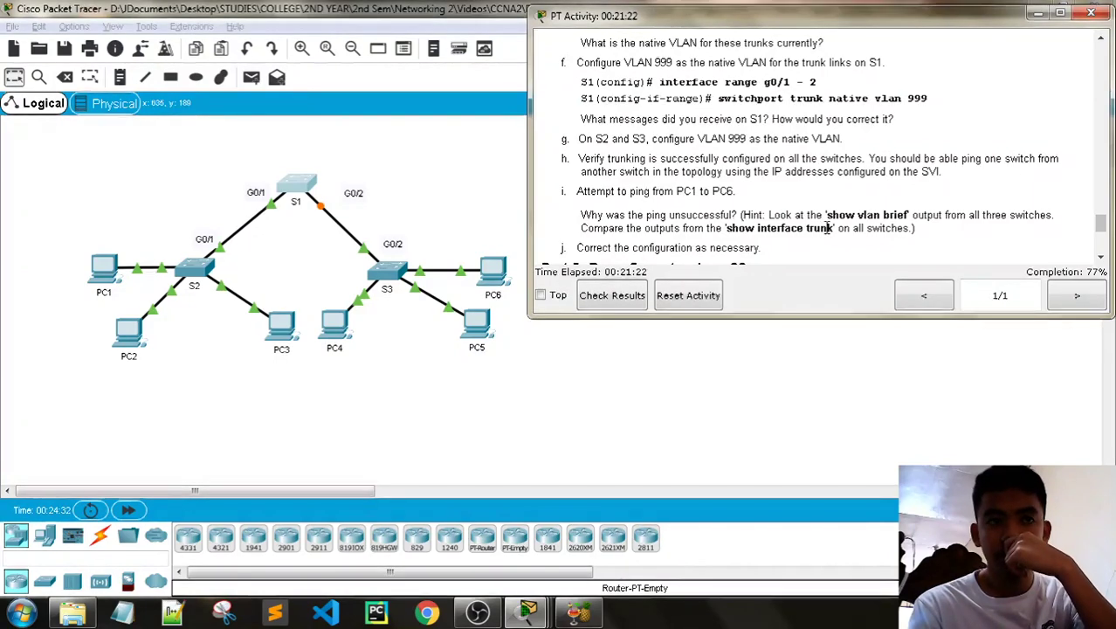
pyautogui.scroll(-1, 828, 232)
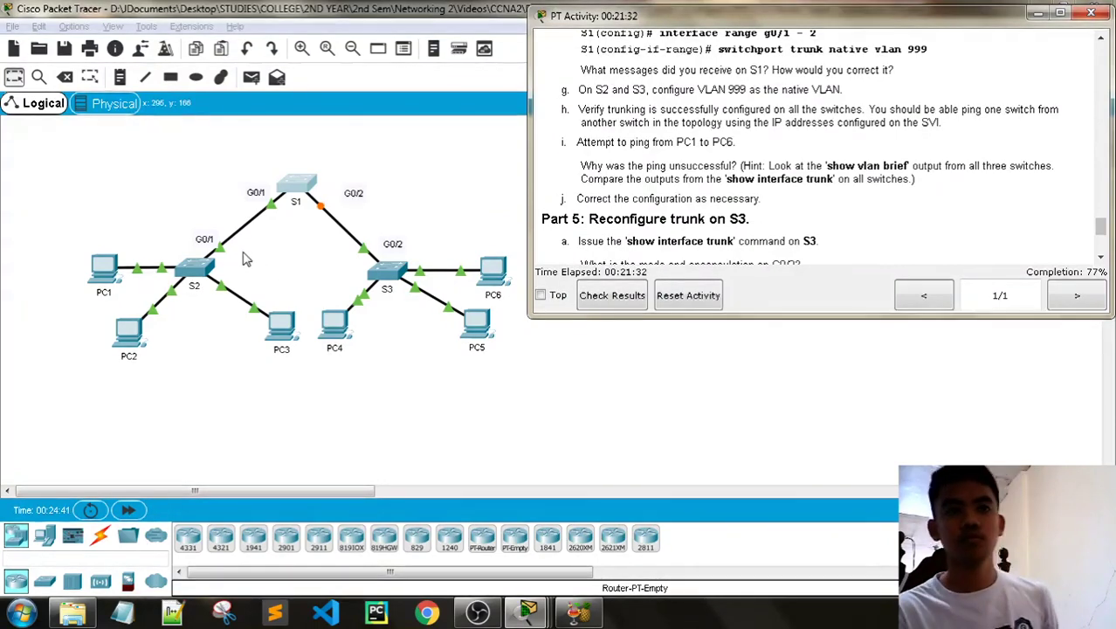
# Open S2's command line and leave interface configuration with "end" to reach privileged EXEC mode.
pyautogui.click(192, 268)
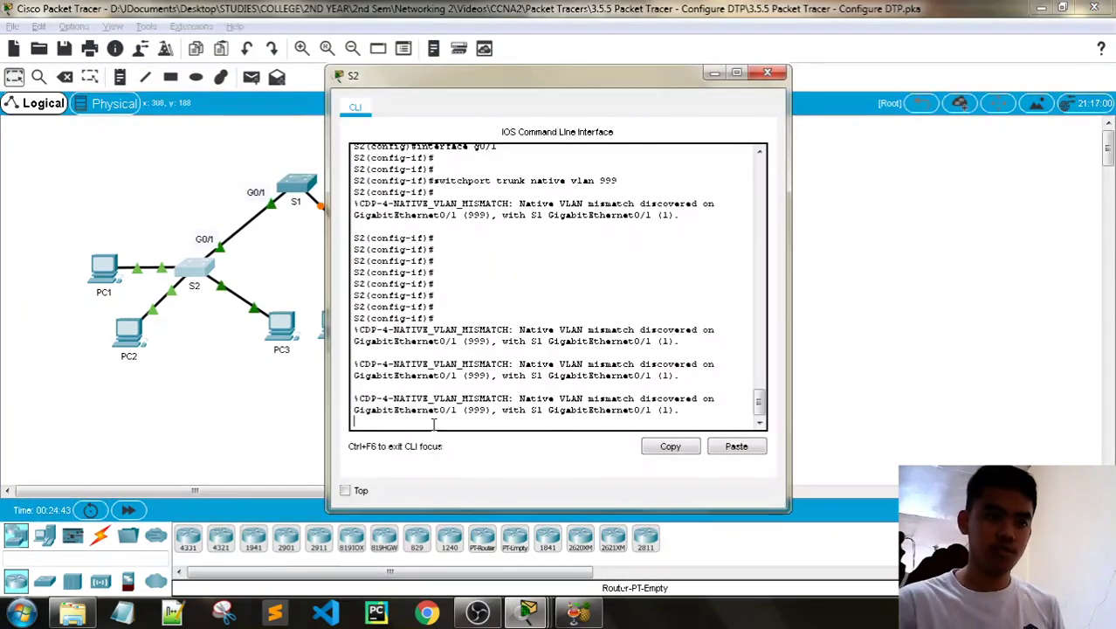
pyautogui.press('Return')
pyautogui.press('Return')
pyautogui.press('Return')
pyautogui.press('Return')
pyautogui.press('Return')
pyautogui.write('end')
pyautogui.press('Return')
pyautogui.press('Return')
# Run "show vlan brief" on S2, examine the VLAN port assignments in a widened console, and close the console.
pyautogui.write('show')
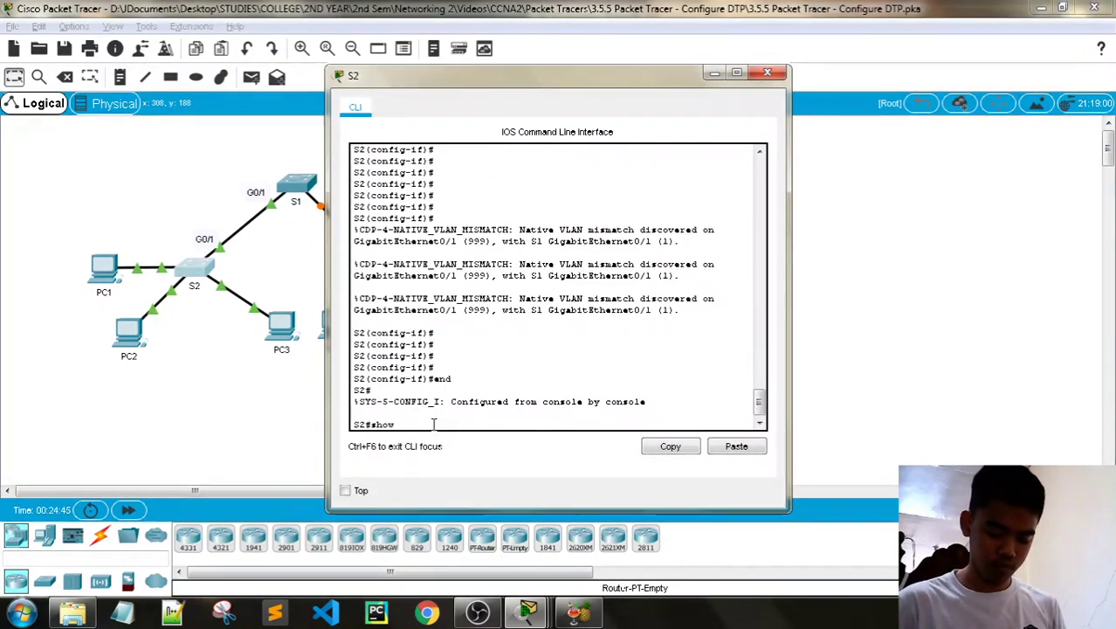
pyautogui.write(' vlan')
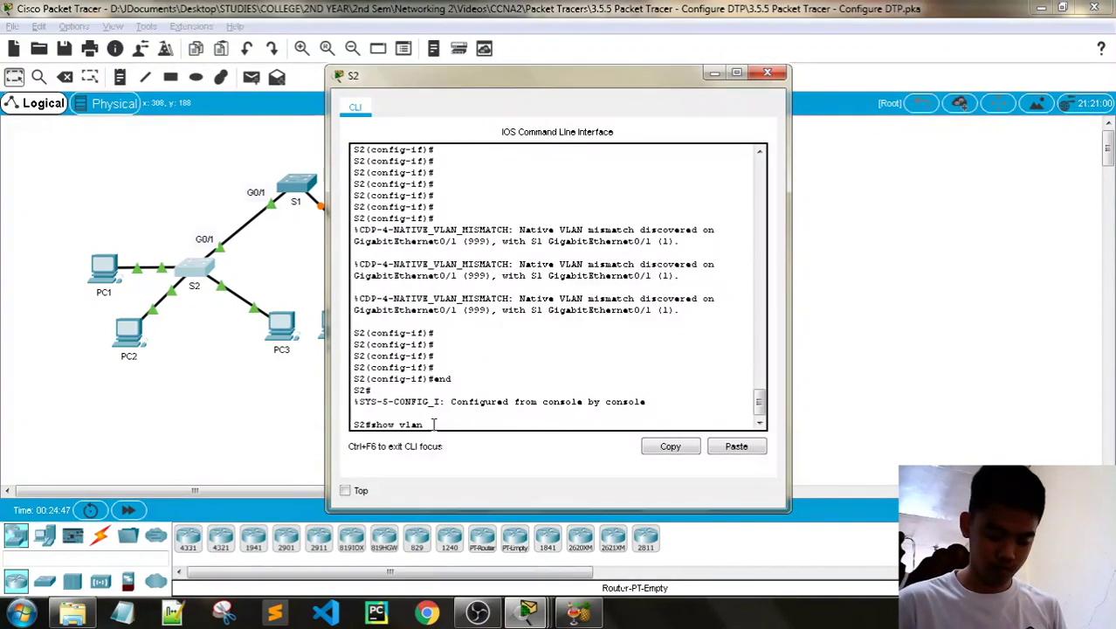
pyautogui.write(' brief')
pyautogui.press('Return')
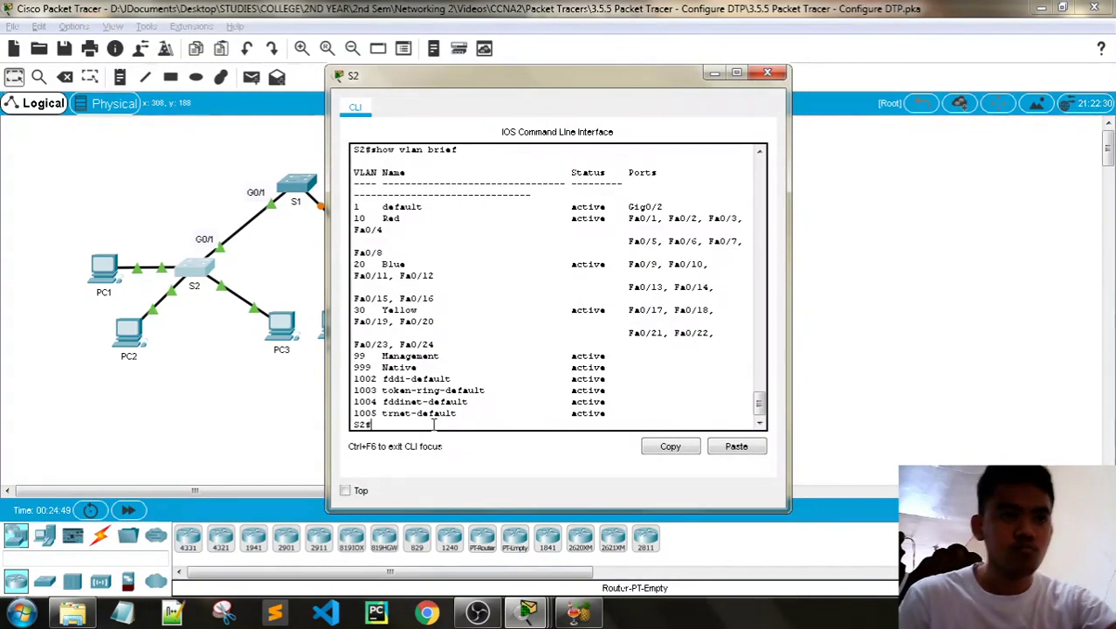
pyautogui.moveTo(327, 235); pyautogui.dragTo(79, 236)
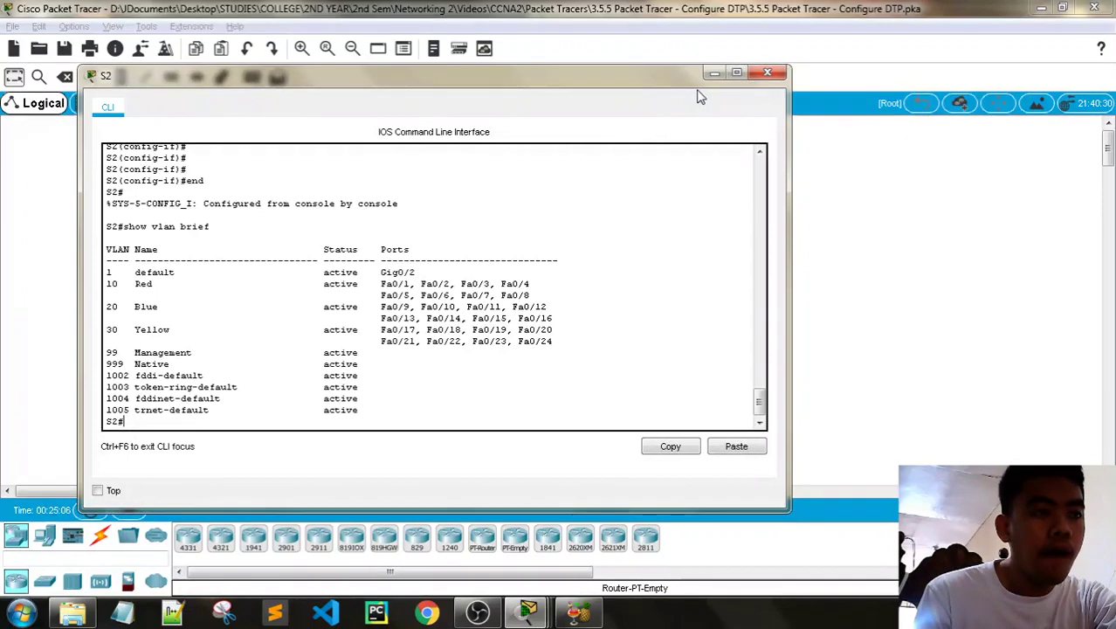
pyautogui.click(766, 73)
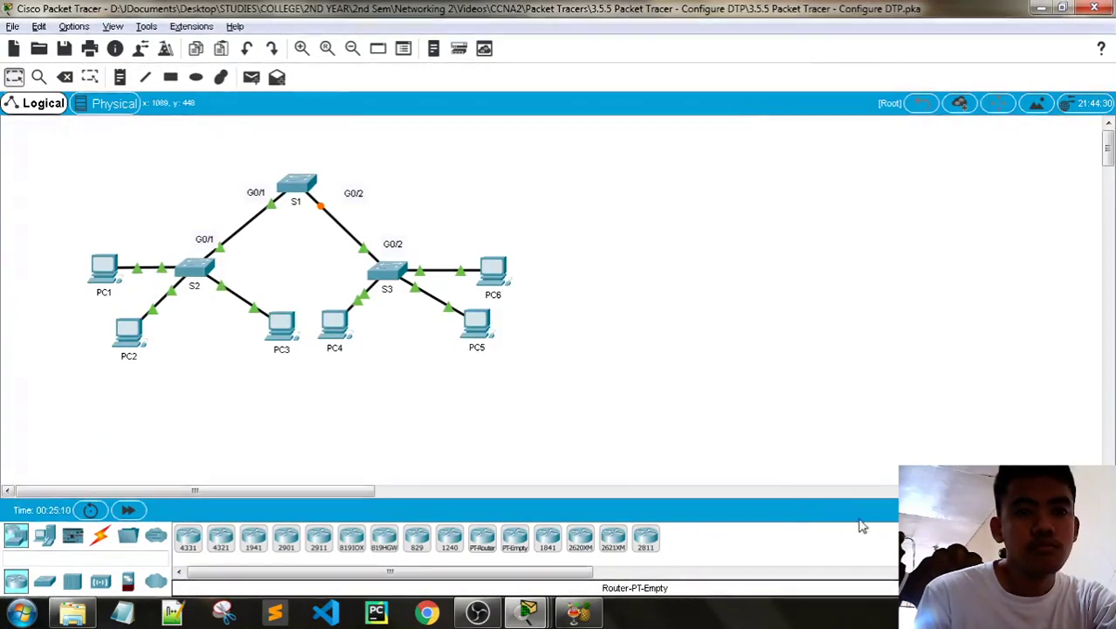
pyautogui.moveTo(533, 612)
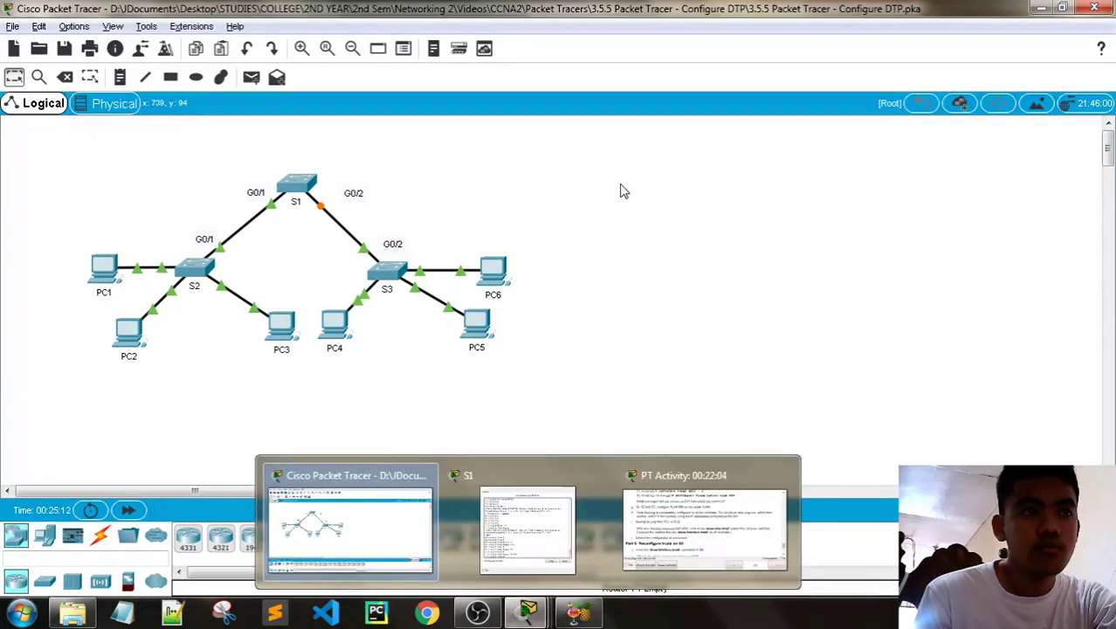
# Read the activity instructions for Part 5 on reconfiguring S3's trunk and Part 6 on verifying end-to-end connectivity.
pyautogui.click(646, 513)
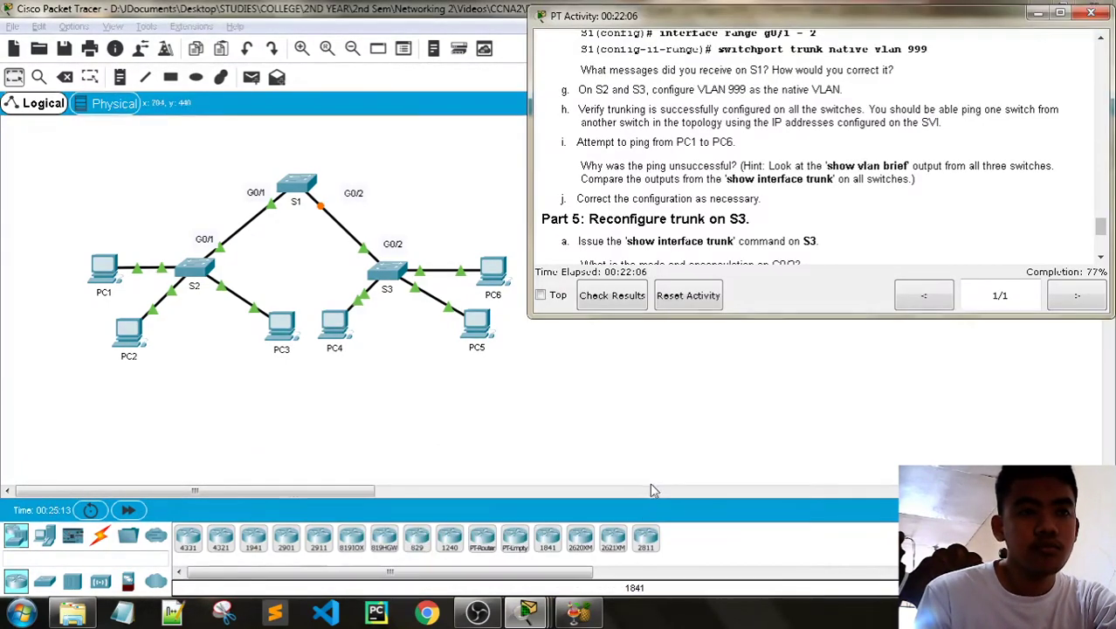
pyautogui.scroll(-3, 800, 168)
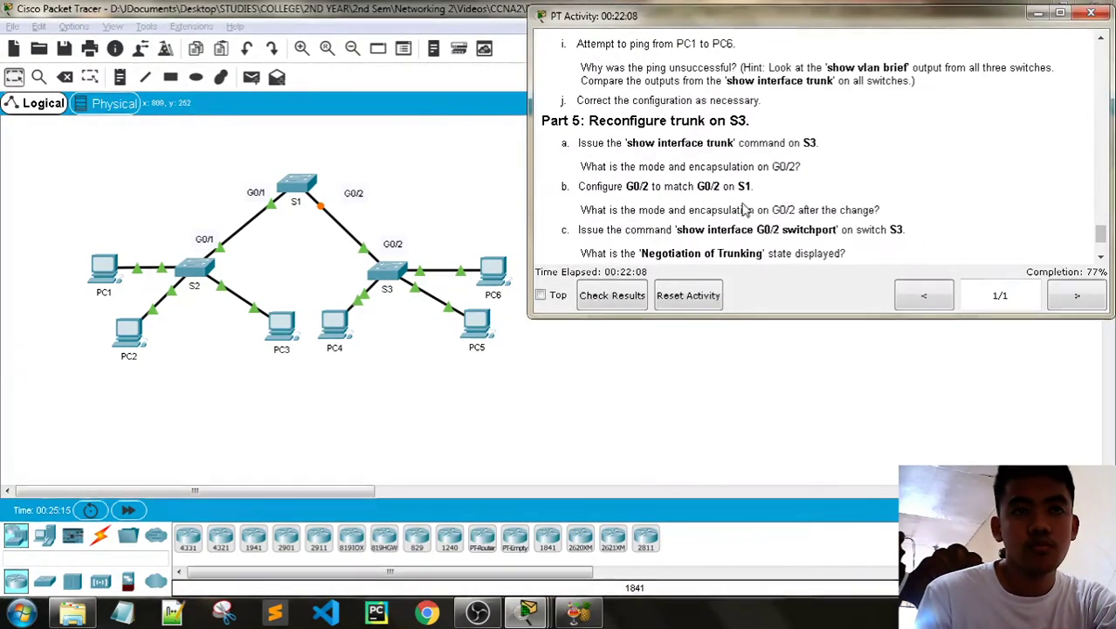
pyautogui.scroll(-2, 746, 199)
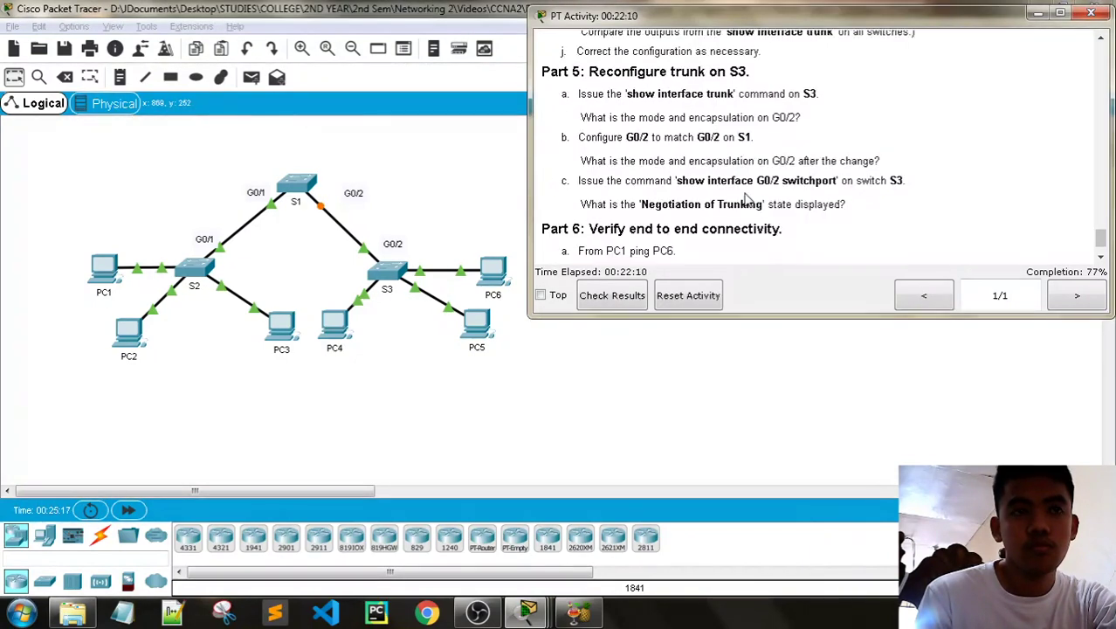
pyautogui.scroll(2, 644, 166)
pyautogui.scroll(2, 643, 166)
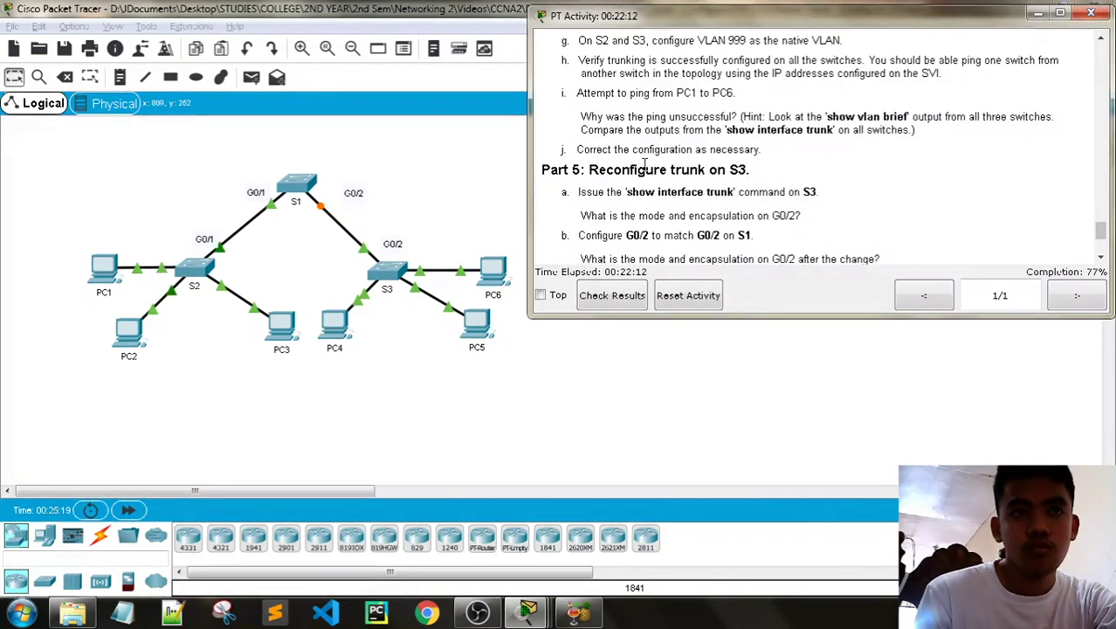
pyautogui.scroll(-2, 707, 144)
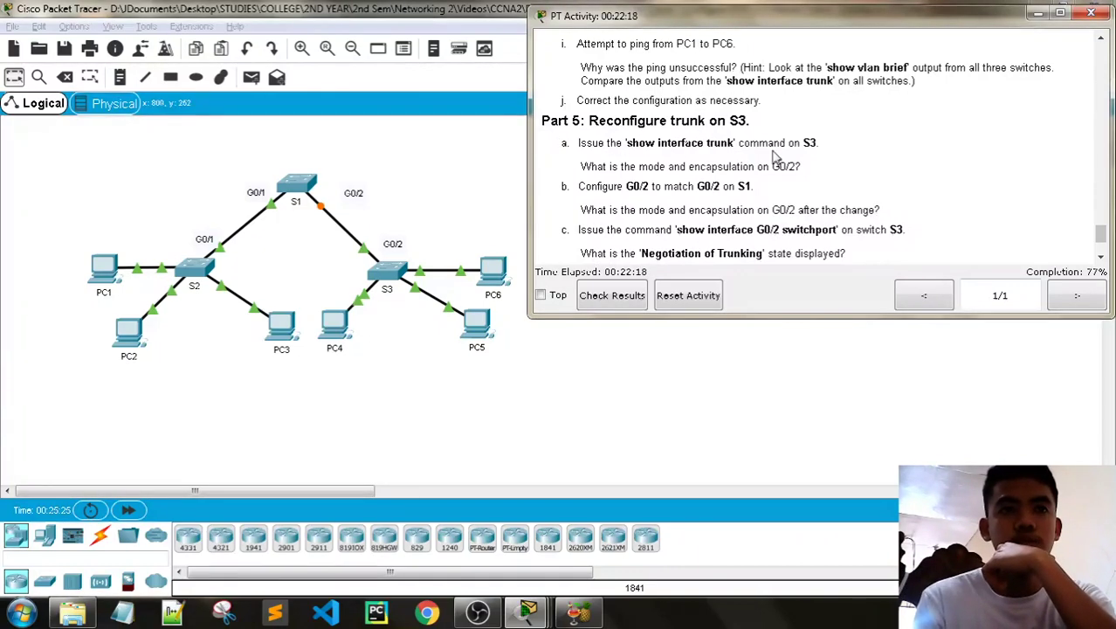
pyautogui.scroll(-2, 774, 157)
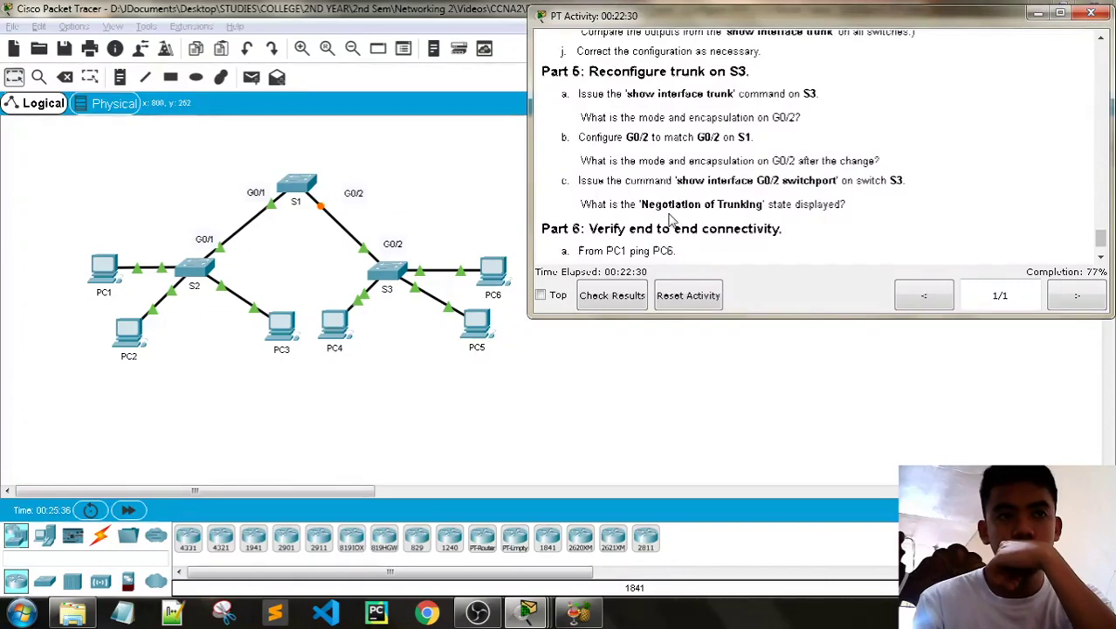
pyautogui.scroll(-1, 668, 218)
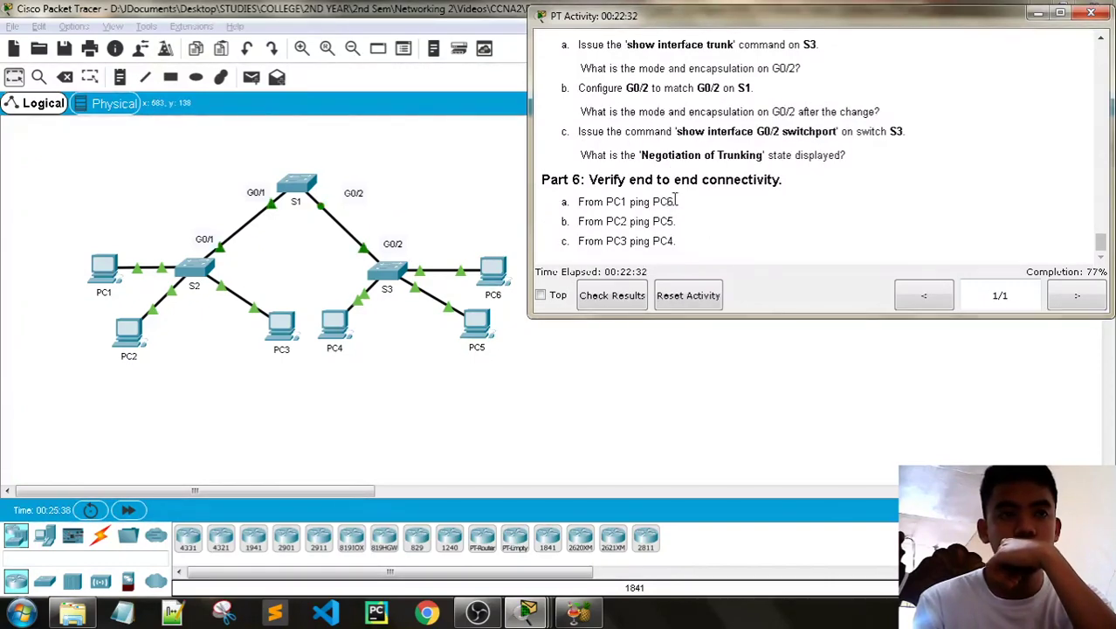
pyautogui.scroll(2, 675, 203)
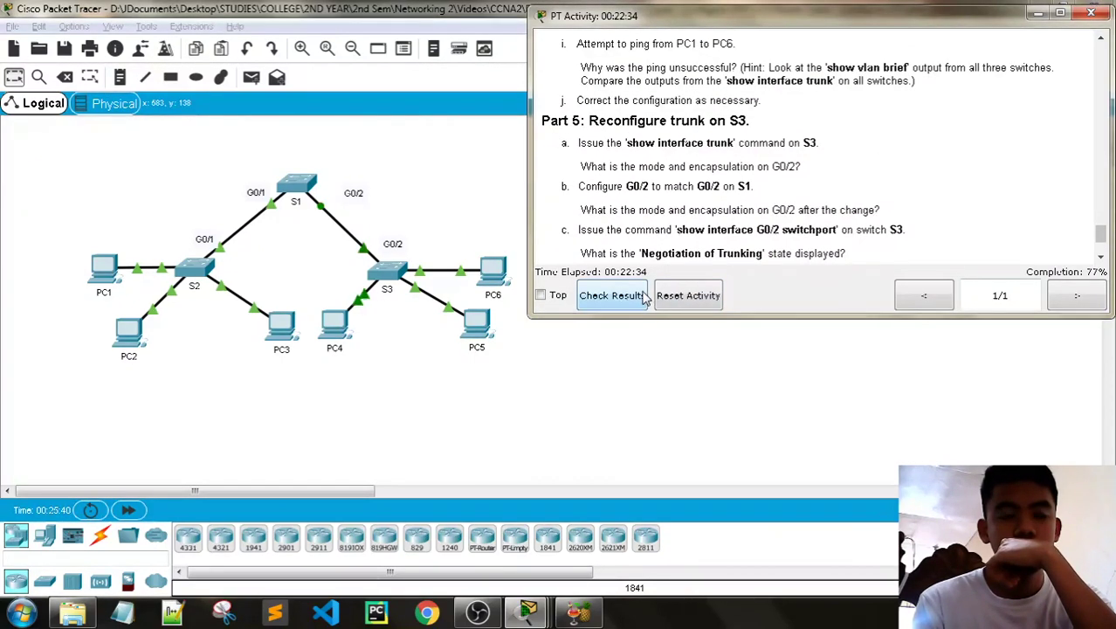
# Open S3's command line beside the topology and enter configuration mode for interface g0/2.
pyautogui.click(404, 278)
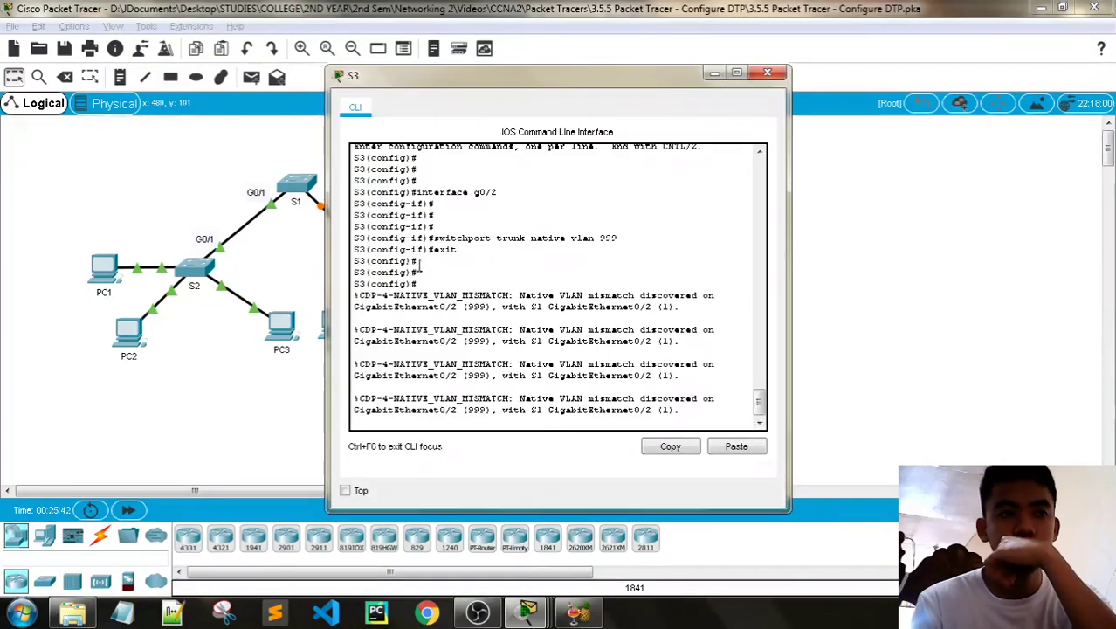
pyautogui.write('\\')
pyautogui.press('Return')
pyautogui.press('Return')
pyautogui.press('Return')
pyautogui.press('Return')
pyautogui.press('Return')
pyautogui.press('Return')
pyautogui.press('Return')
pyautogui.press('Return')
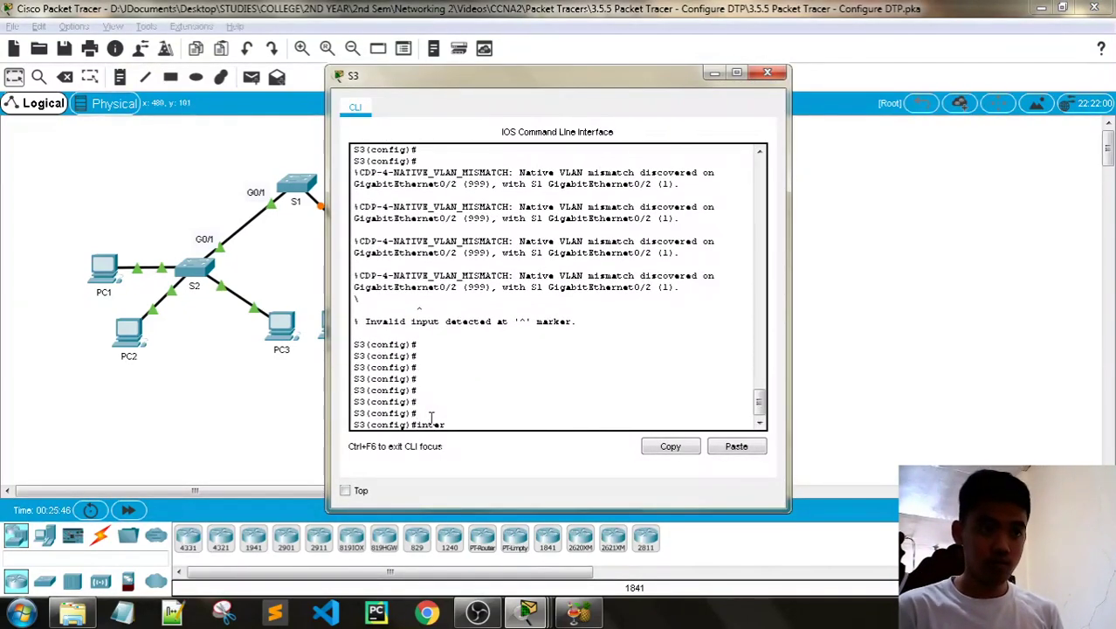
pyautogui.write('inter')
pyautogui.moveTo(555, 74); pyautogui.dragTo(818, 10)
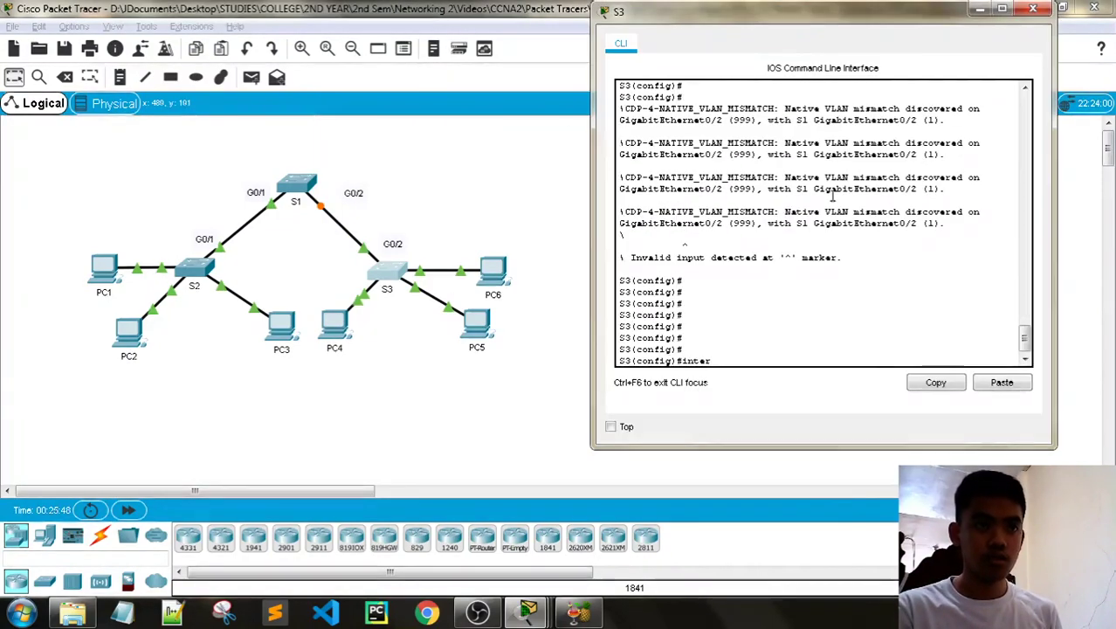
pyautogui.write('face g0/2')
pyautogui.press('Return')
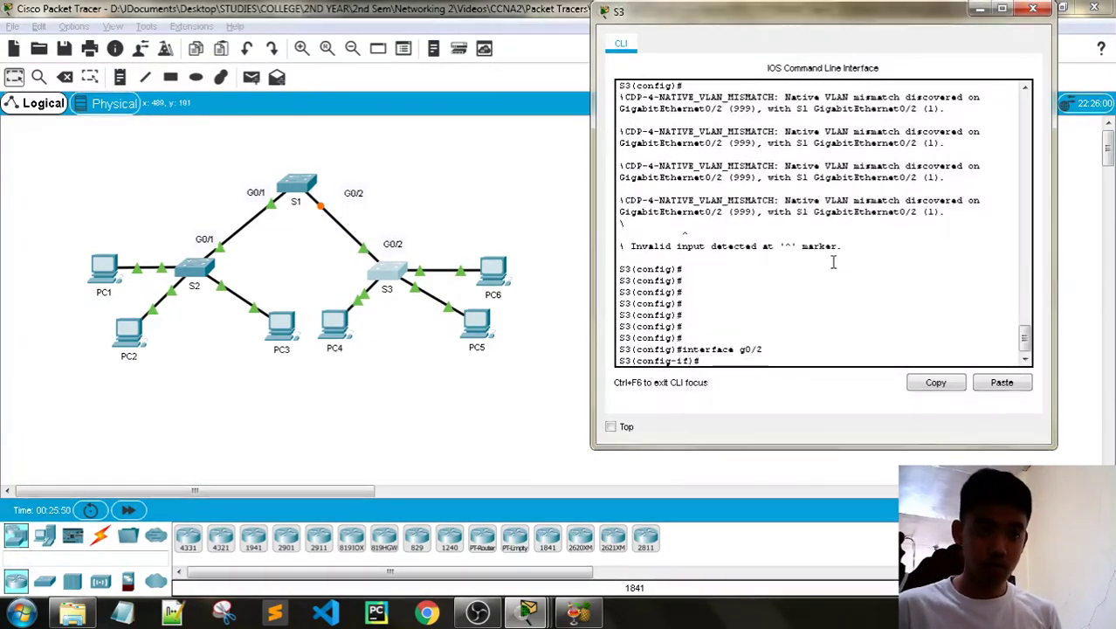
# Disable DTP negotiation on S3's g0/2 with "switchport nonegotiate".
pyautogui.press('Return')
pyautogui.press('Return')
pyautogui.write('switchport')
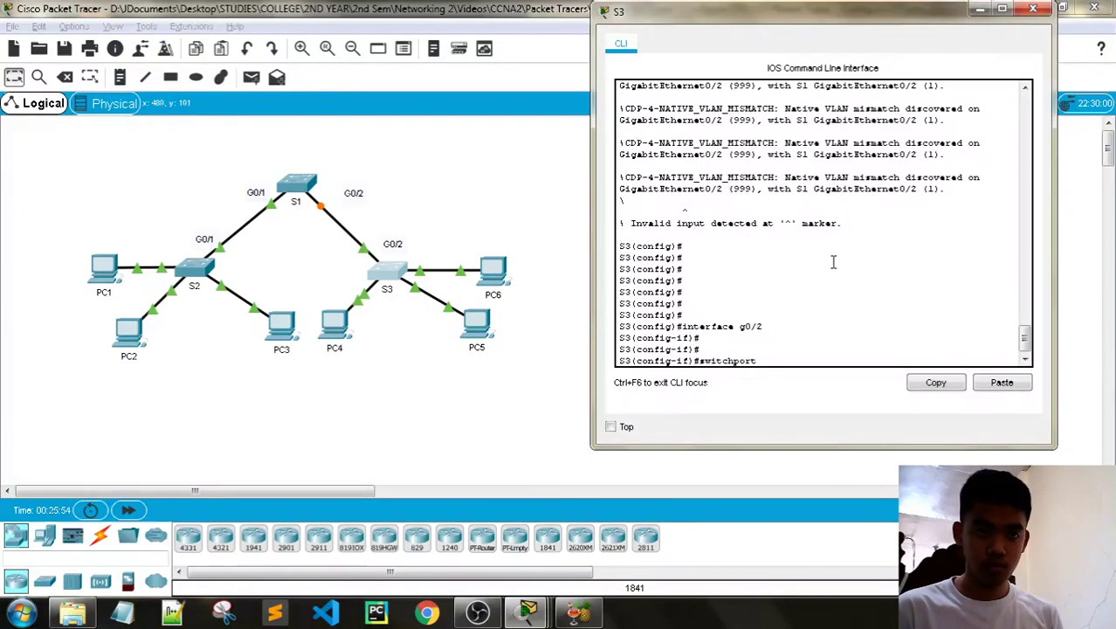
pyautogui.write(' none')
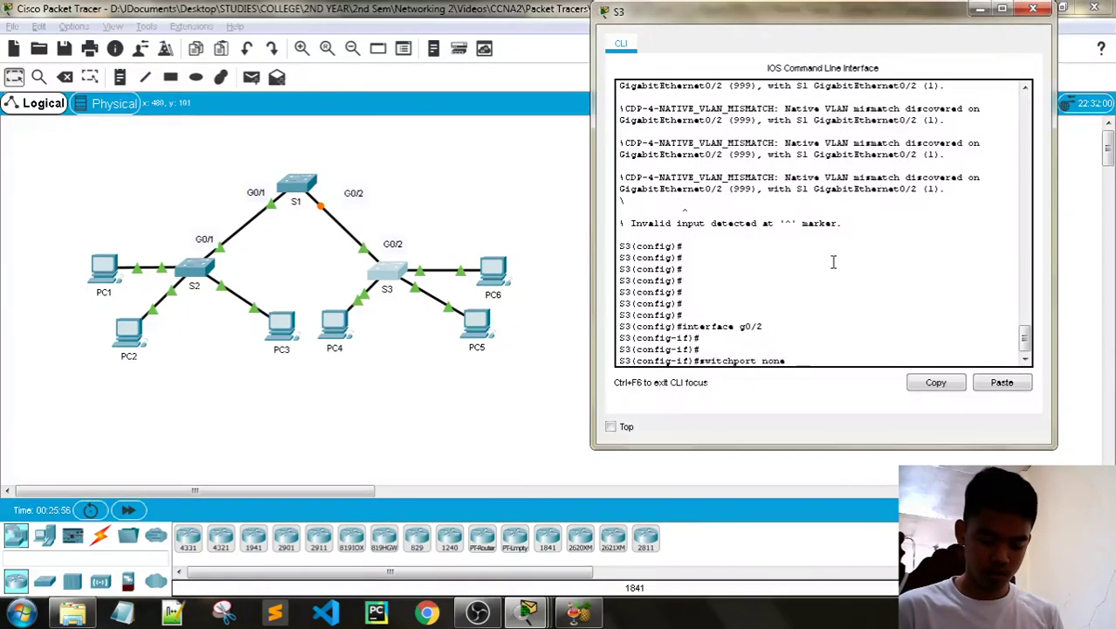
pyautogui.write('g')
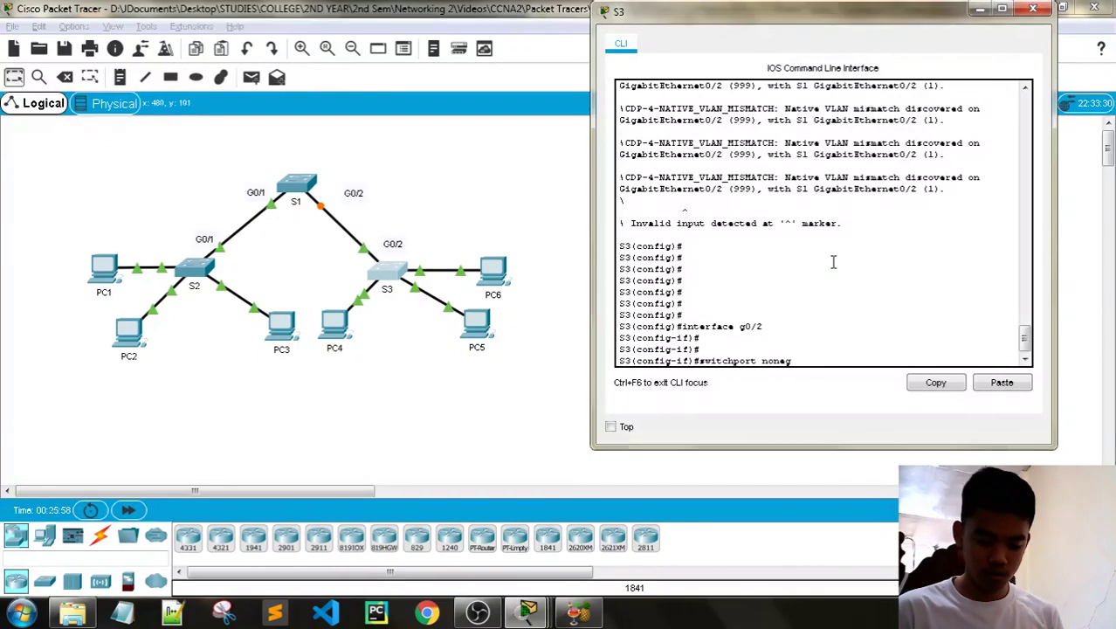
pyautogui.write('otiate')
pyautogui.press('Return')
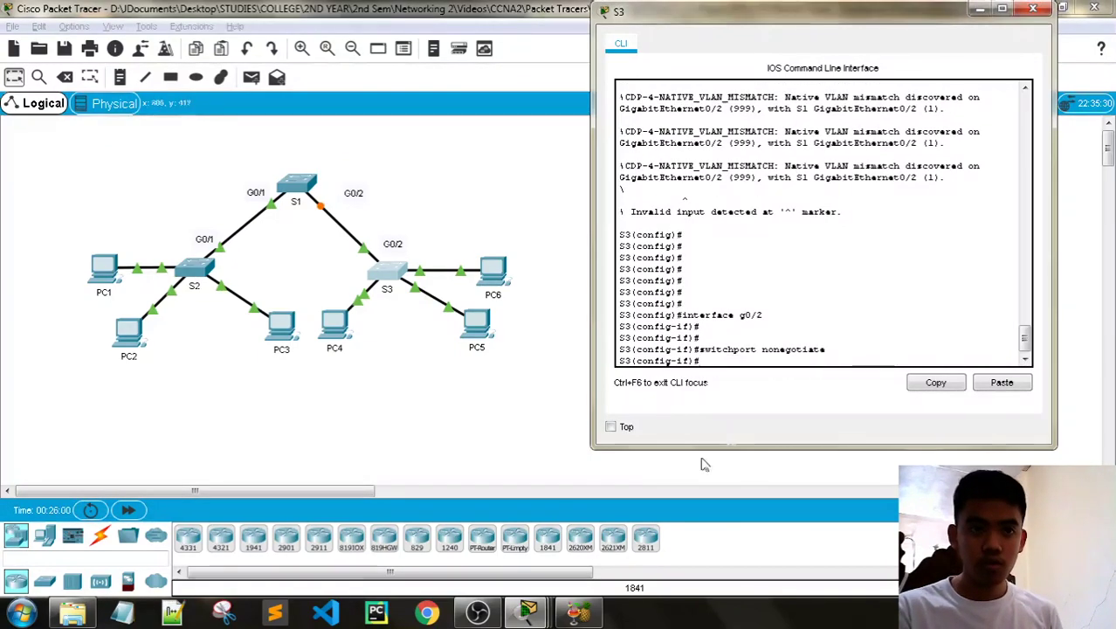
# Check the activity results and review the assessment items for S1's and S2's ports and VLANs.
pyautogui.moveTo(528, 610)
pyautogui.click(599, 523)
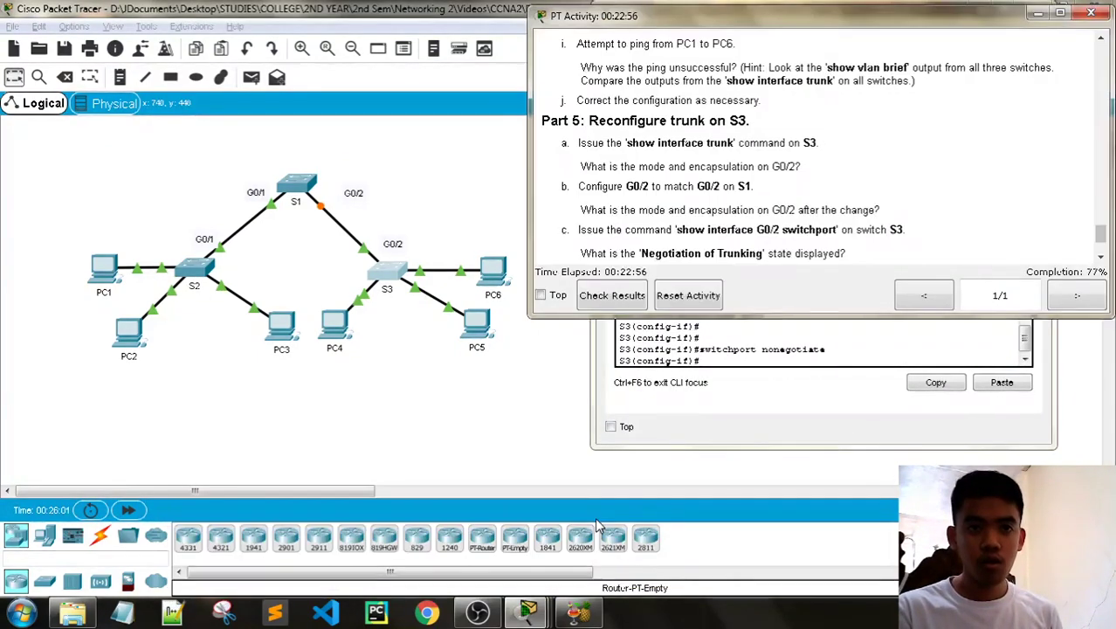
pyautogui.click(611, 295)
pyautogui.click(234, 114)
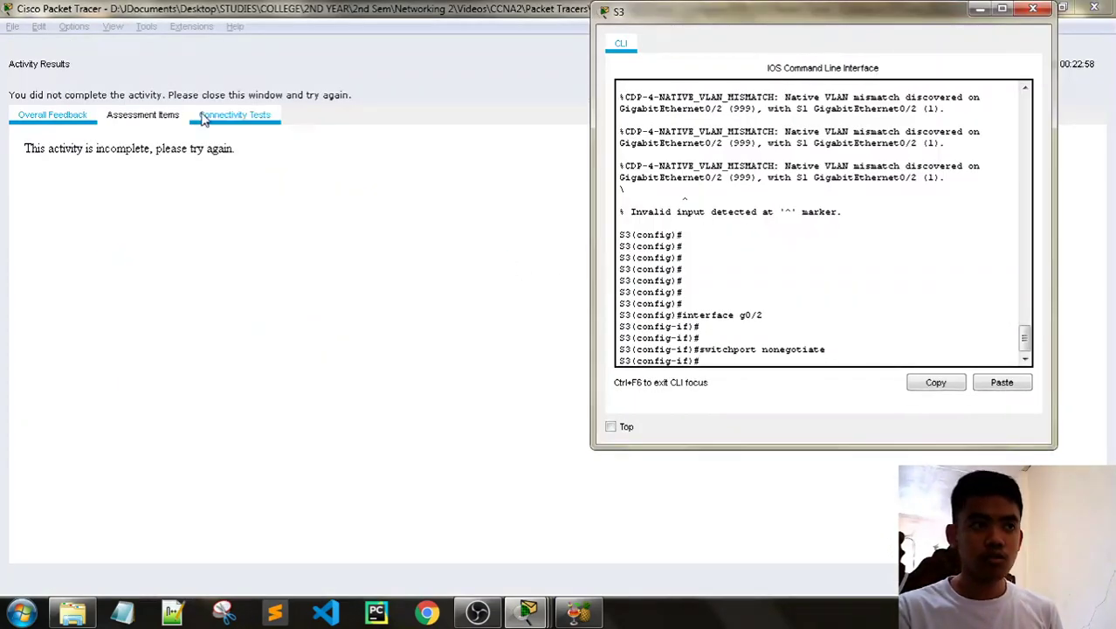
pyautogui.click(179, 114)
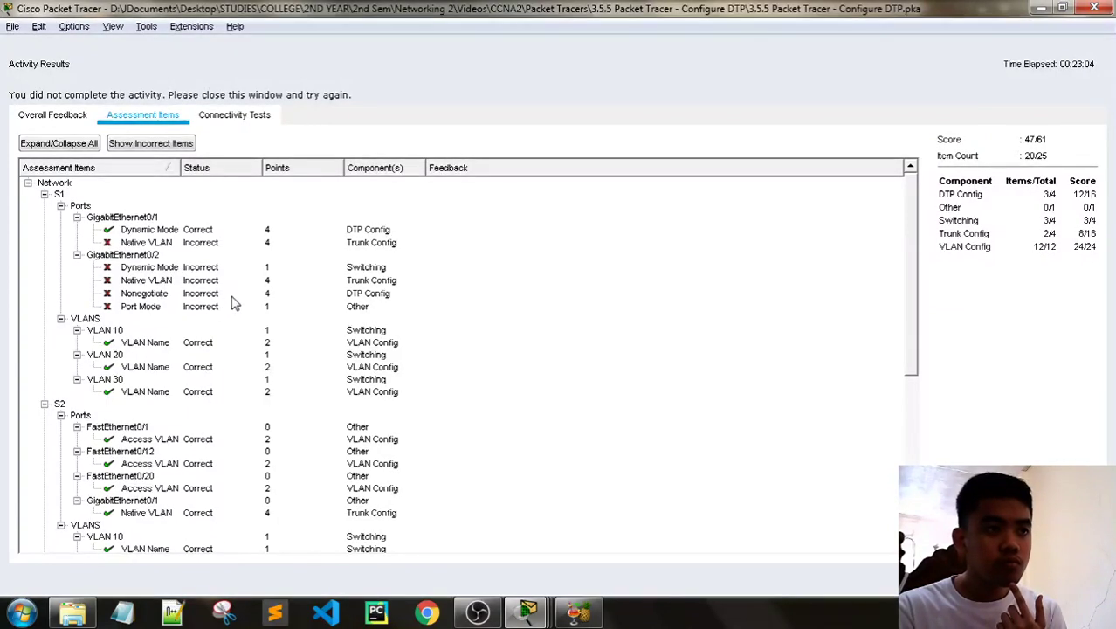
pyautogui.hotkey('alt', 'Tab')
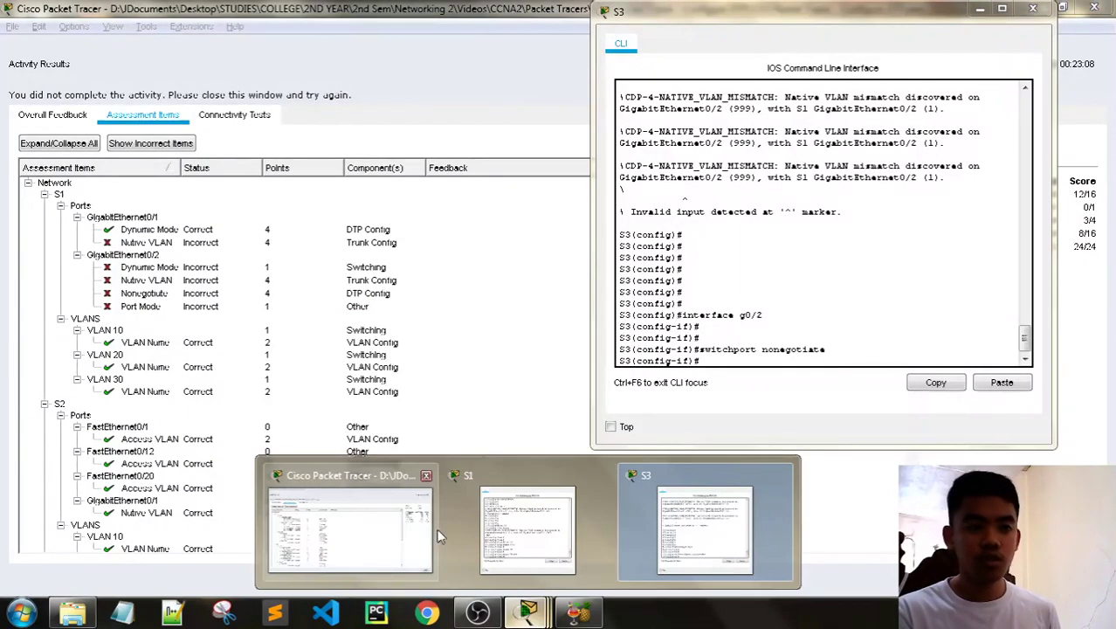
pyautogui.moveTo(428, 37); pyautogui.dragTo(429, 38)
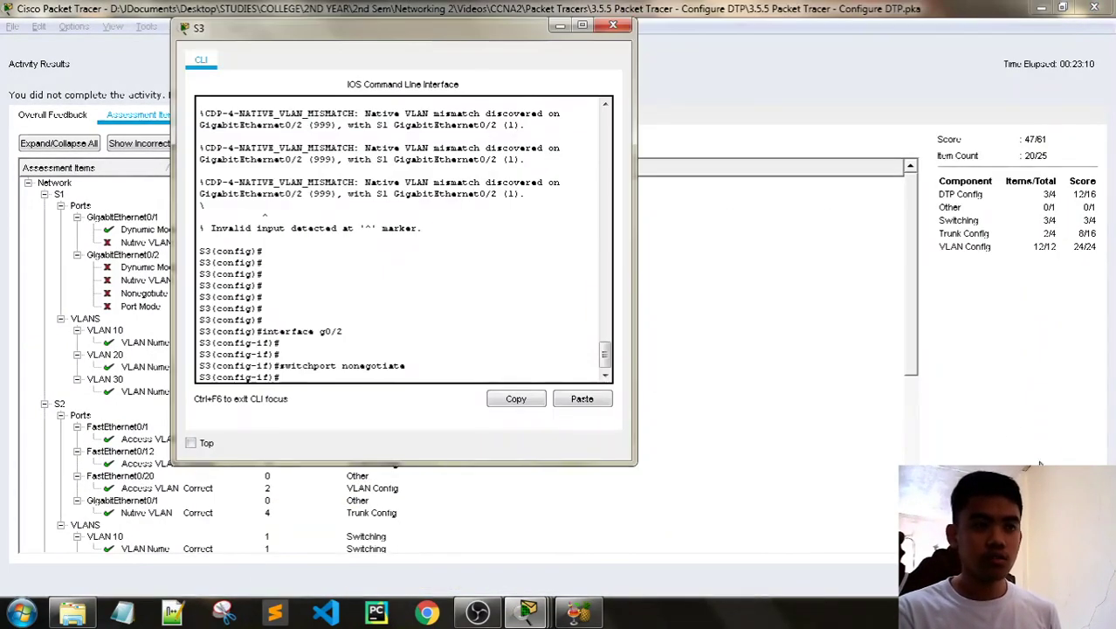
# Return to the topology and reread the instructions on configuring S1's trunk links, keeping them beside the topology.
pyautogui.hotkey('alt', 'Tab')
pyautogui.scroll(8, 627, 314)
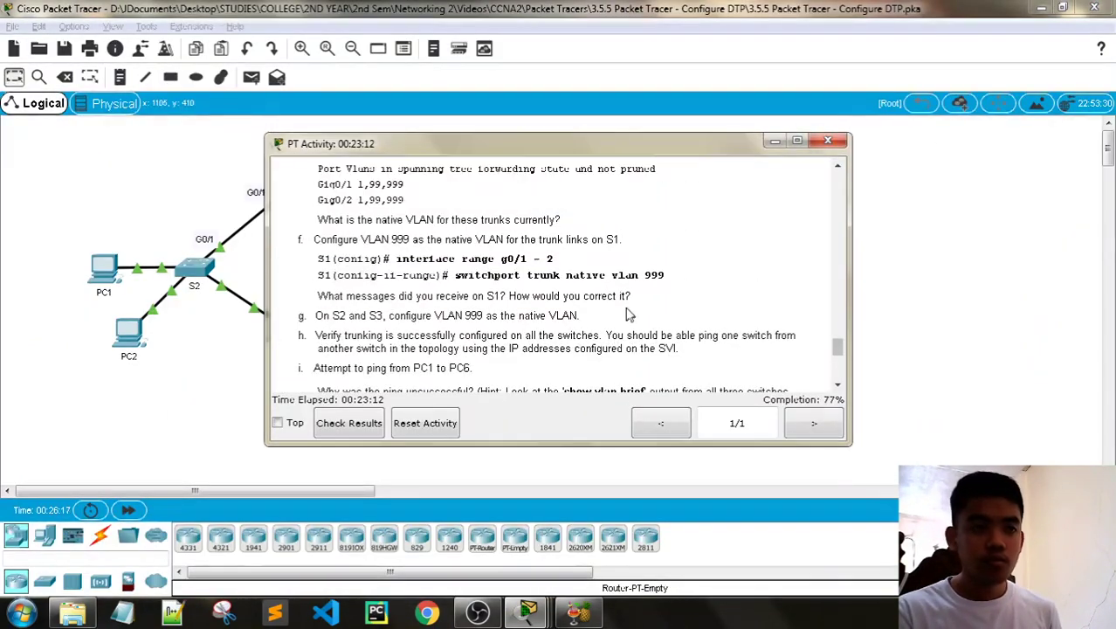
pyautogui.scroll(6, 628, 317)
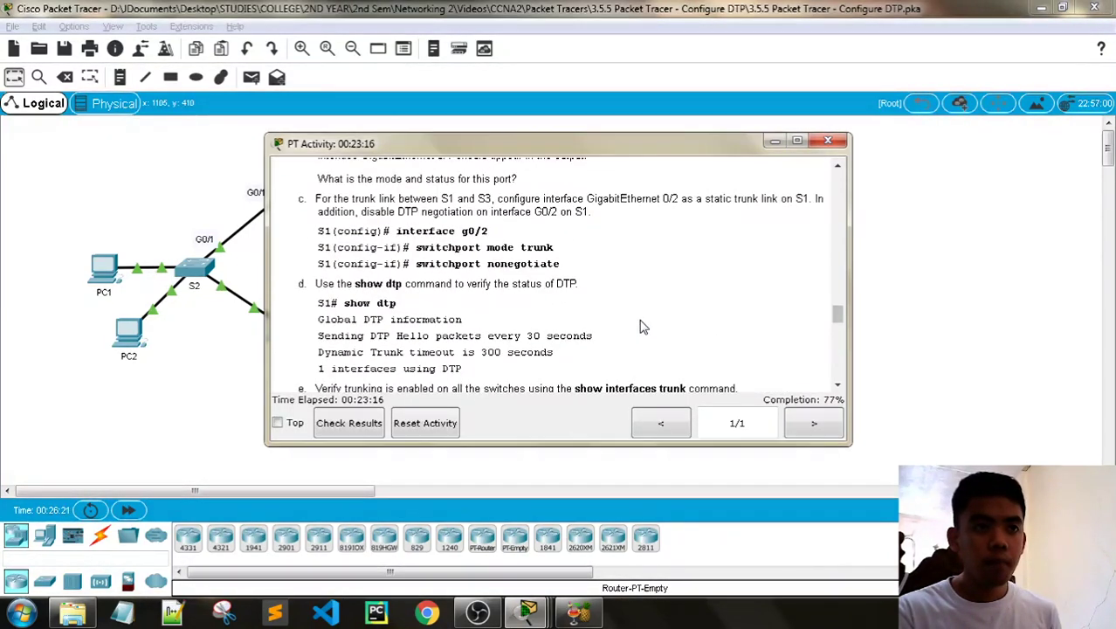
pyautogui.scroll(2, 640, 326)
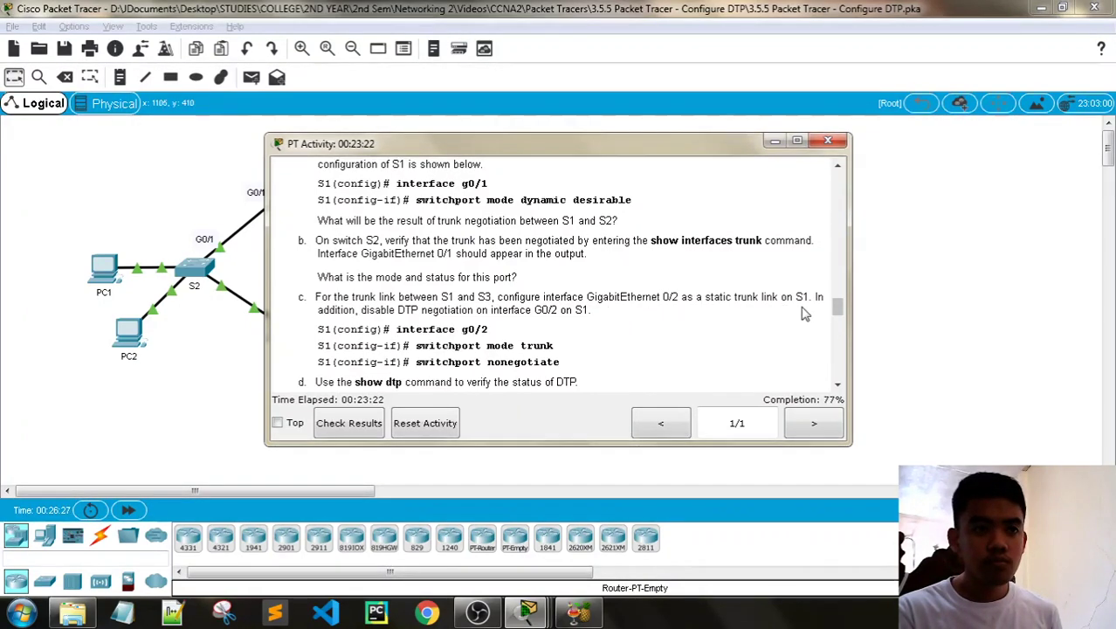
pyautogui.moveTo(545, 145); pyautogui.dragTo(873, 83)
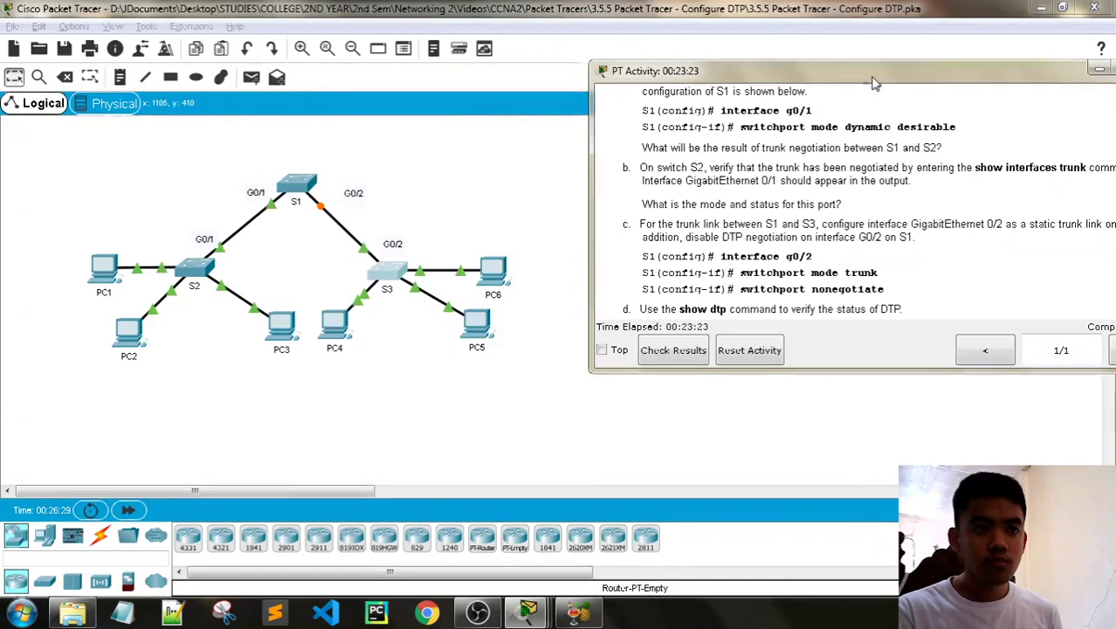
# Leave interface configuration in S3's command line and re-enter it for interface g0/2.
pyautogui.click(389, 272)
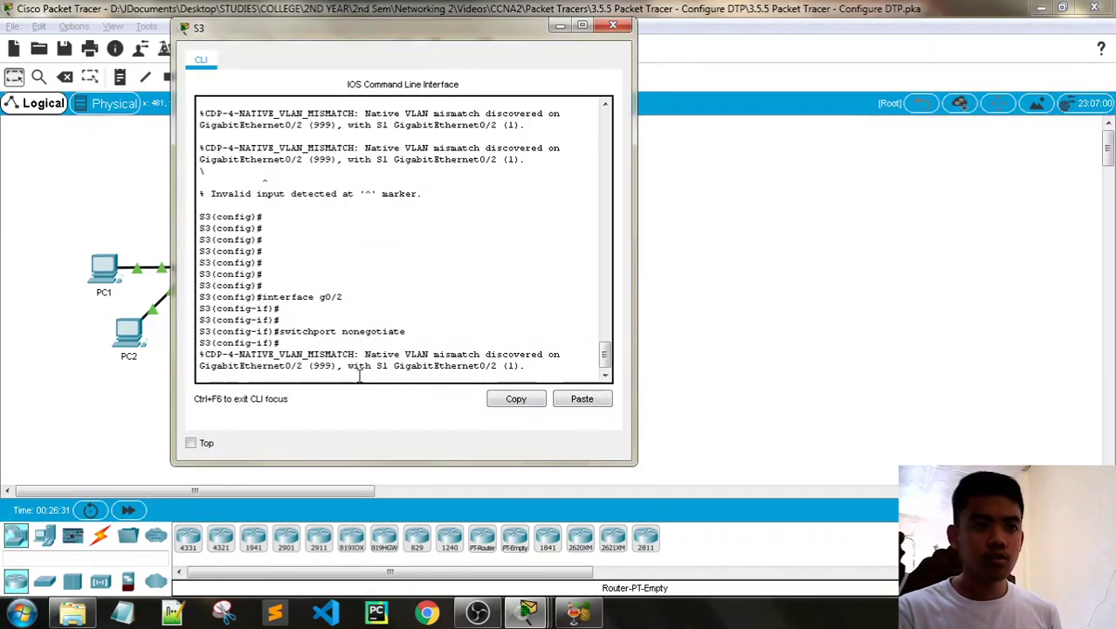
pyautogui.press('Return')
pyautogui.press('Return')
pyautogui.press('Up')
pyautogui.press('Up')
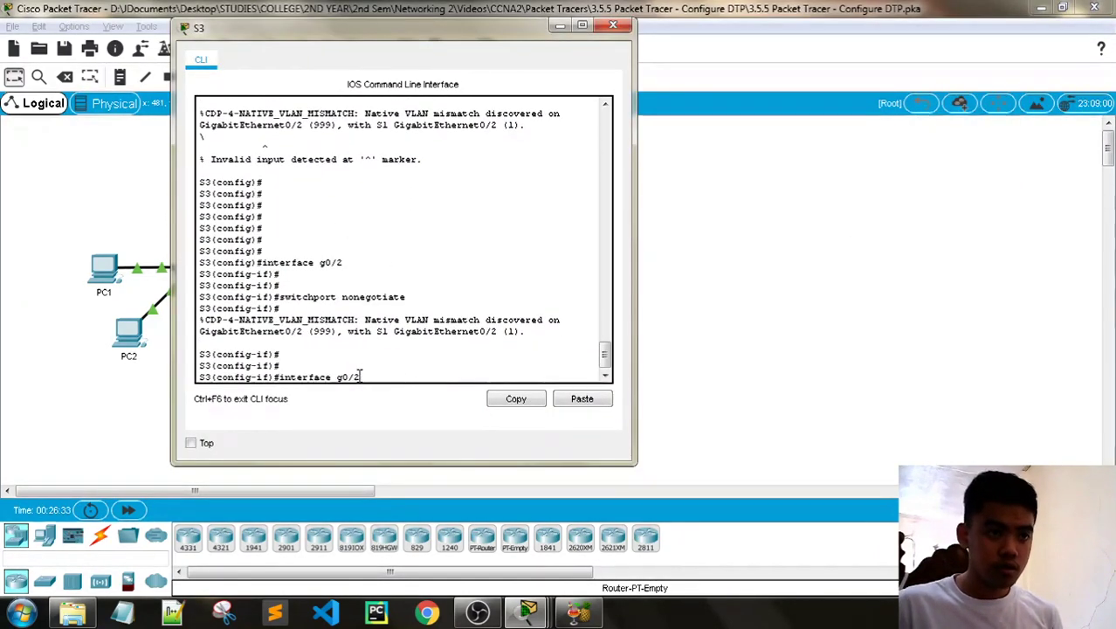
pyautogui.press('Return')
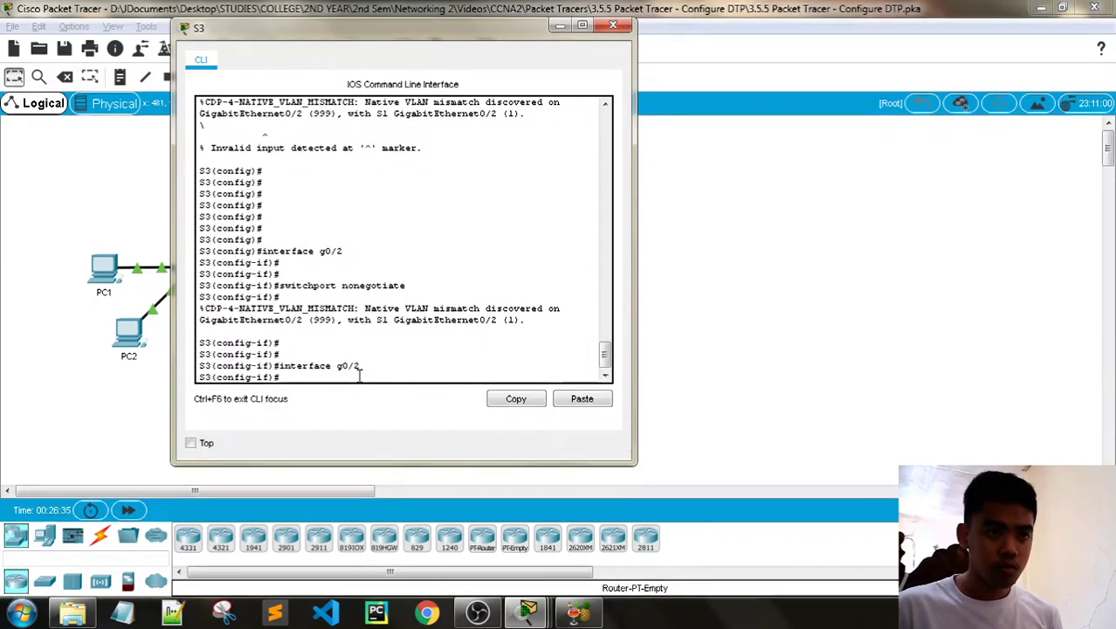
pyautogui.write('e')
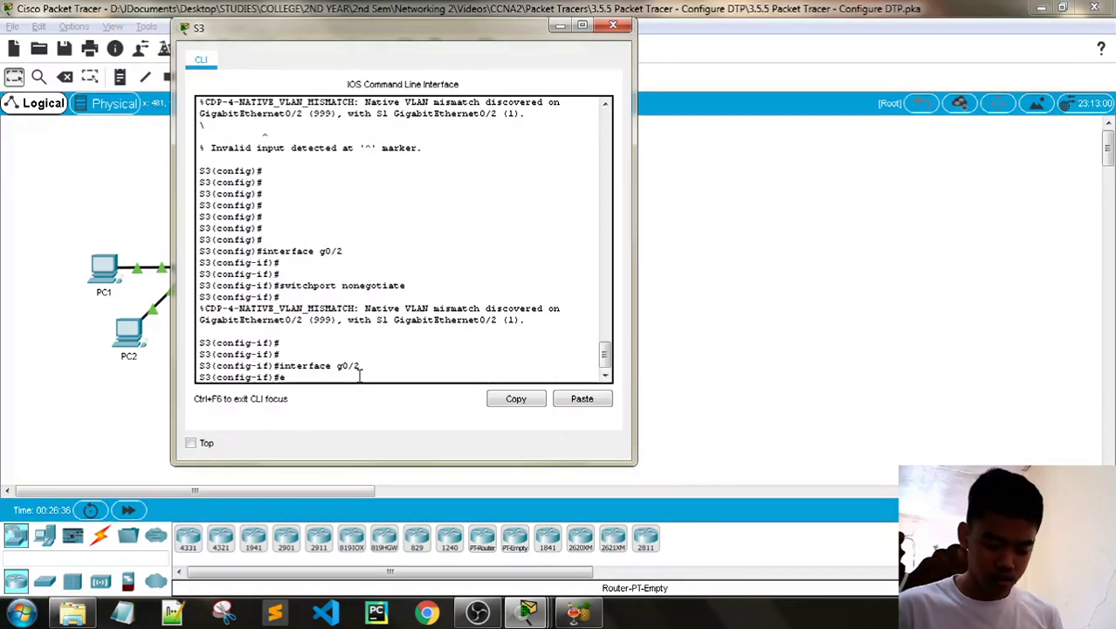
pyautogui.write('xit')
pyautogui.press('Return')
pyautogui.press('Return')
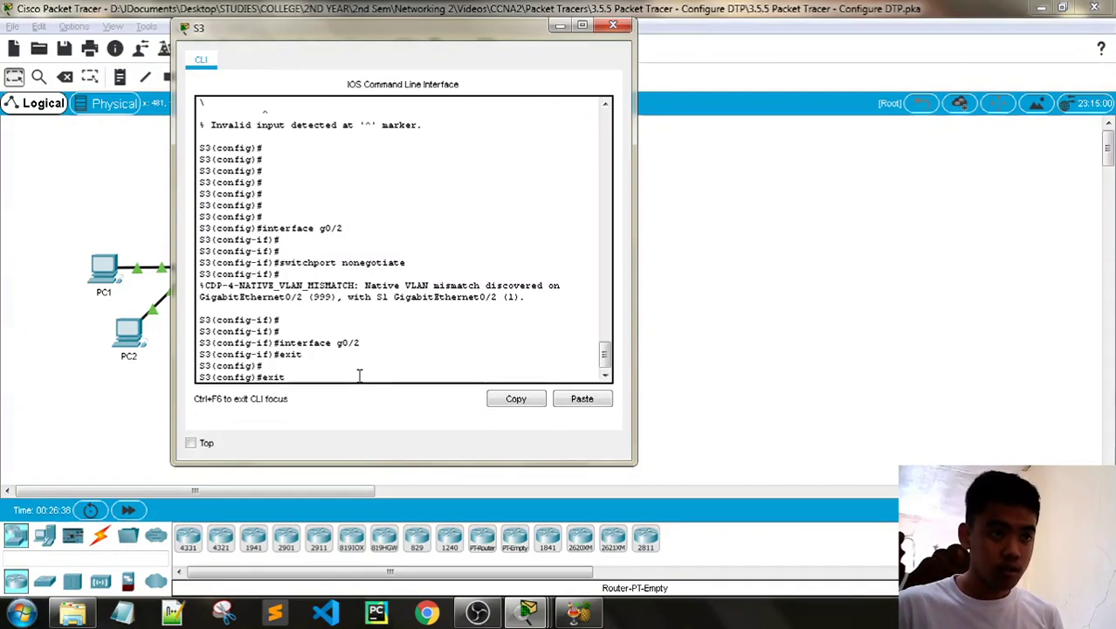
pyautogui.press('Up')
pyautogui.press('Return')
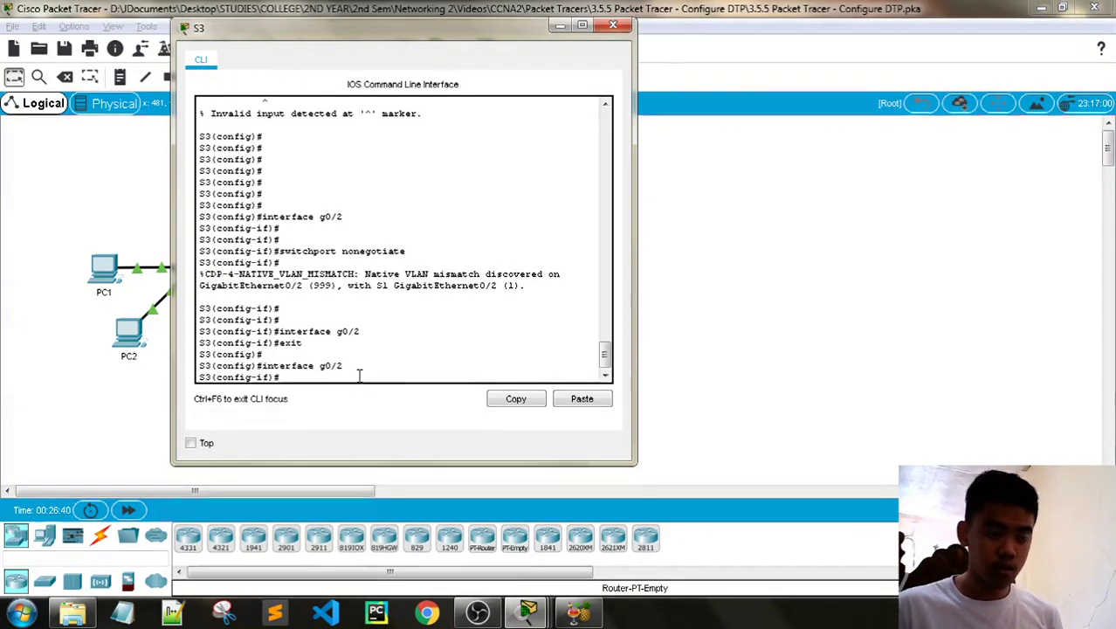
# Arrange the activity instructions beside S3's console and enter "switchport mode trunk" for g0/2, then return to the topology.
pyautogui.moveTo(528, 611)
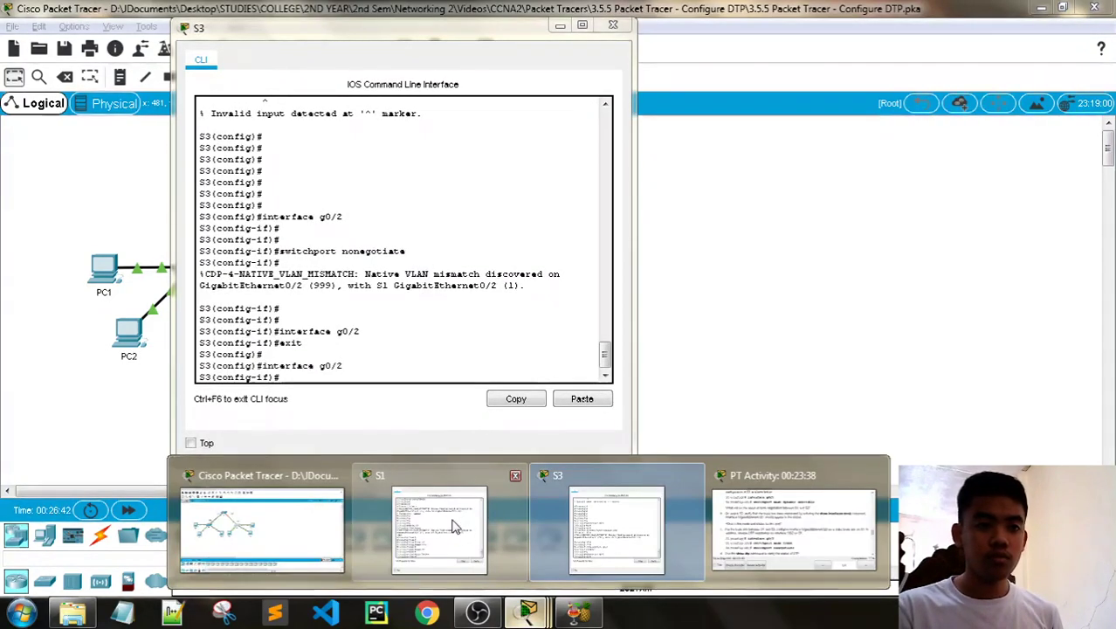
pyautogui.click(758, 519)
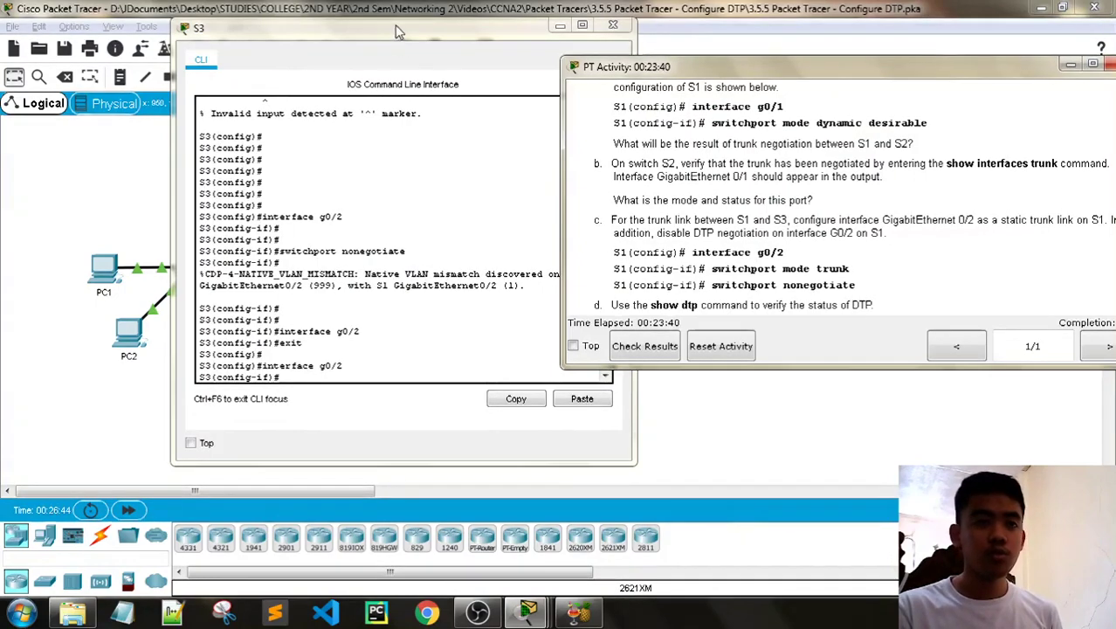
pyautogui.moveTo(400, 29); pyautogui.dragTo(327, 30)
pyautogui.write('tchport mode trunk')
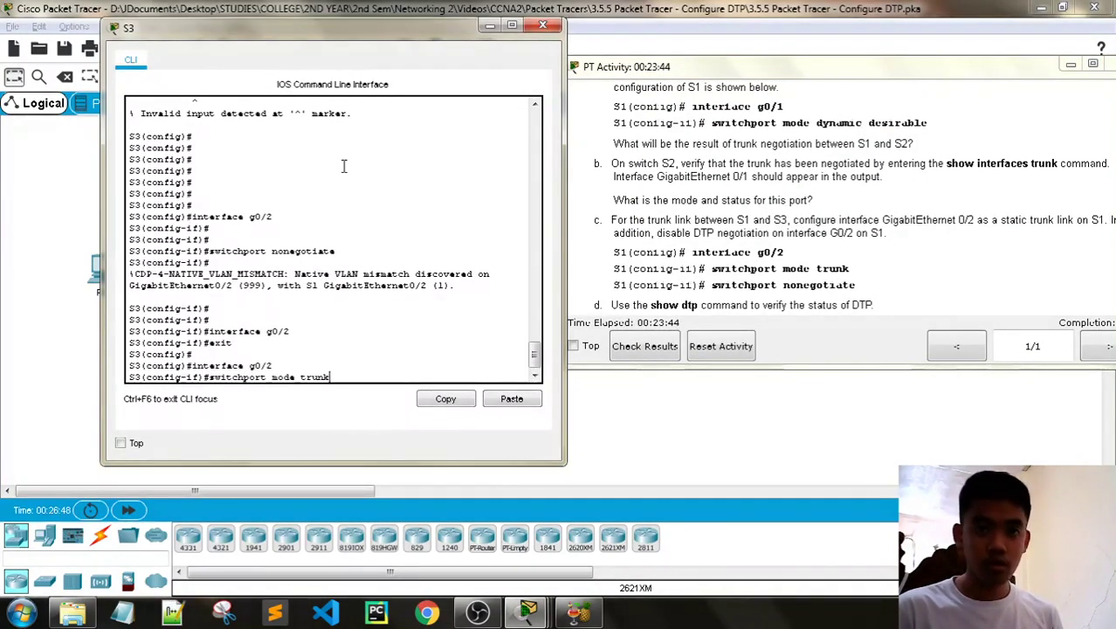
pyautogui.click(709, 49)
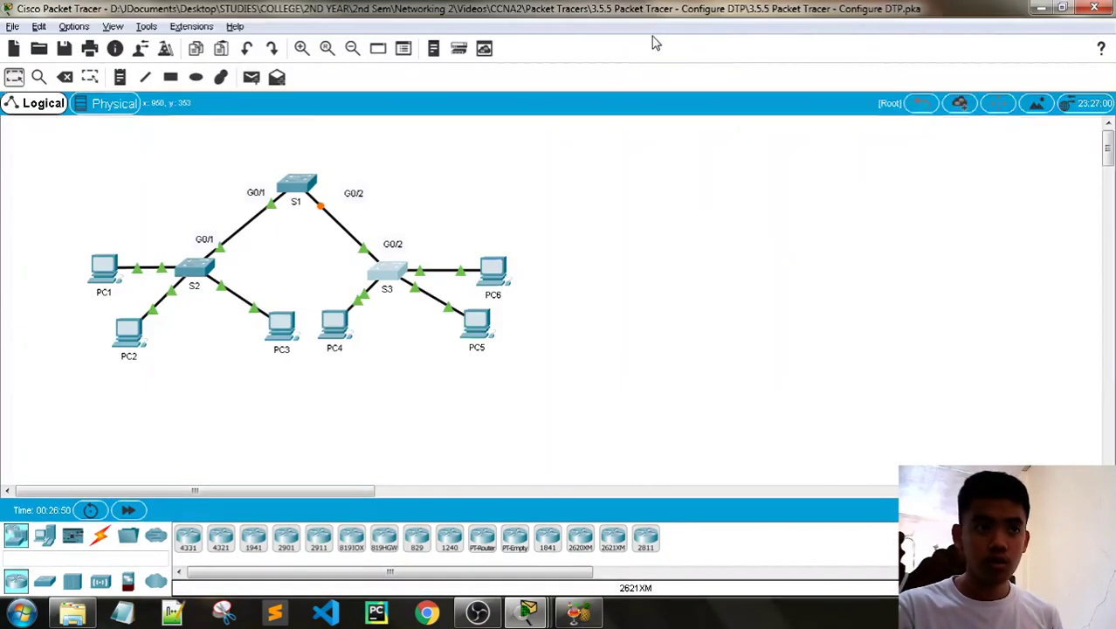
# Close S1's console, place the activity instructions beside S3's console, and submit "switchport mode trunk" for S3's g0/2.
pyautogui.moveTo(528, 611)
pyautogui.click(550, 541)
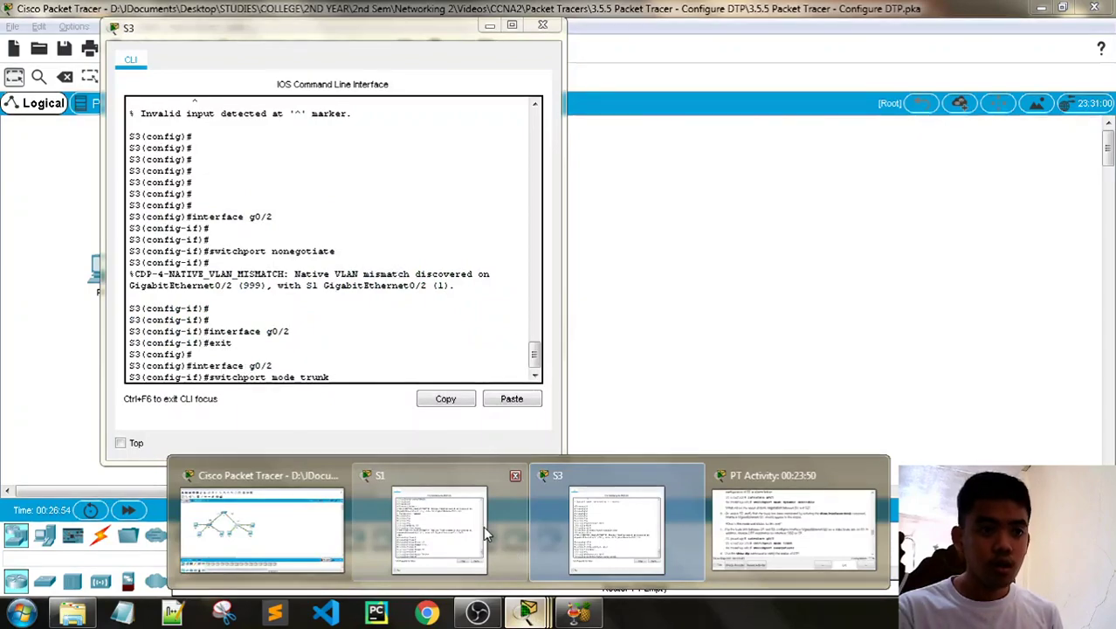
pyautogui.click(484, 520)
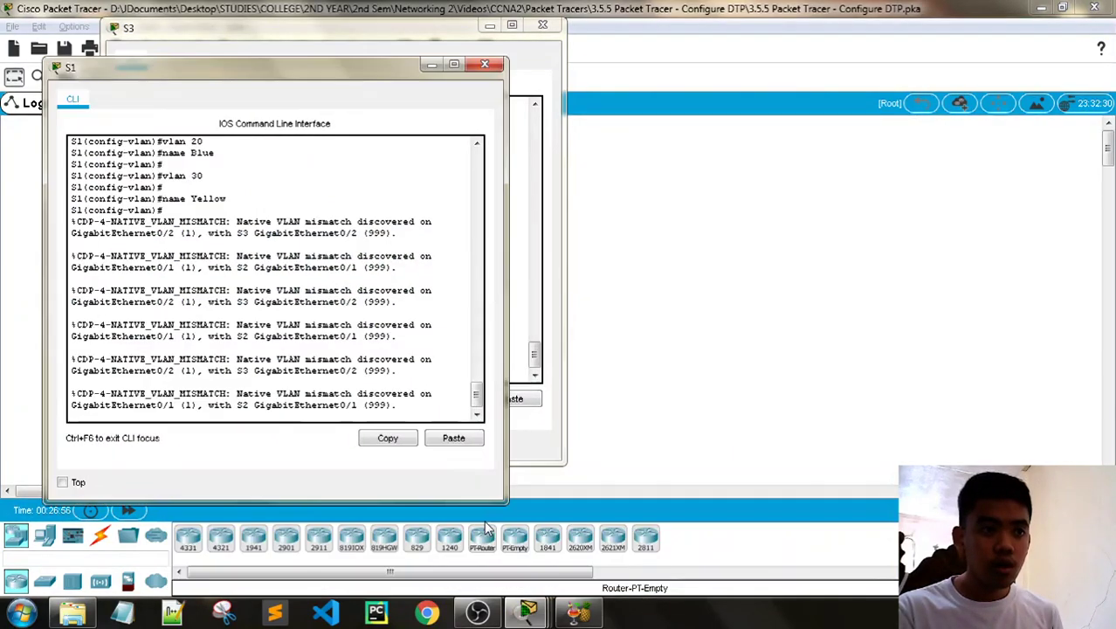
pyautogui.click(492, 66)
pyautogui.moveTo(441, 27); pyautogui.dragTo(351, 23)
pyautogui.moveTo(528, 615)
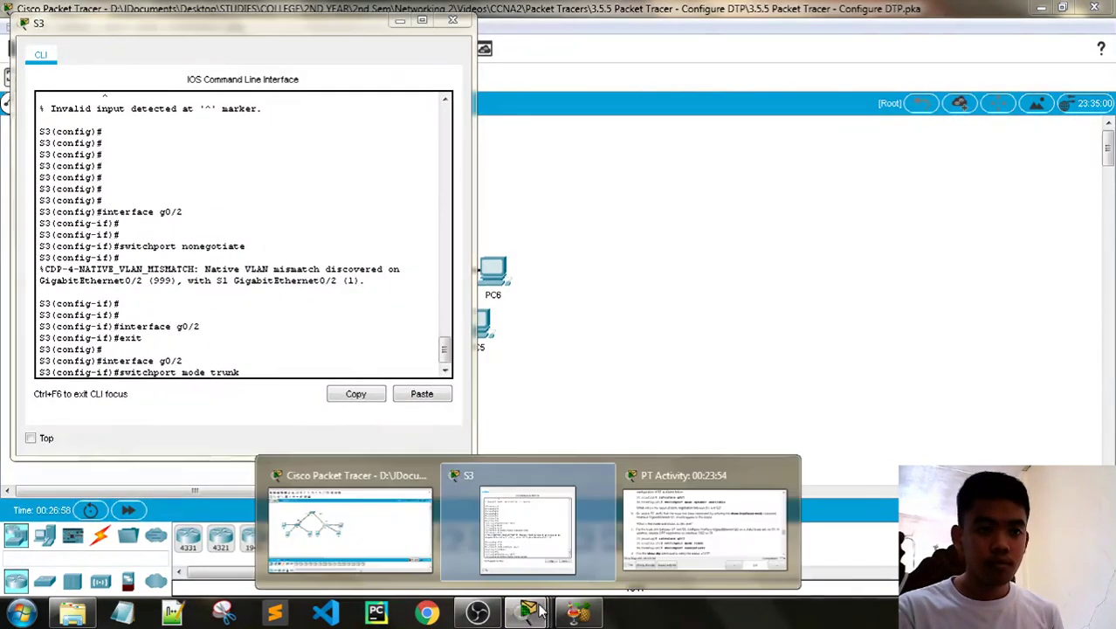
pyautogui.click(679, 519)
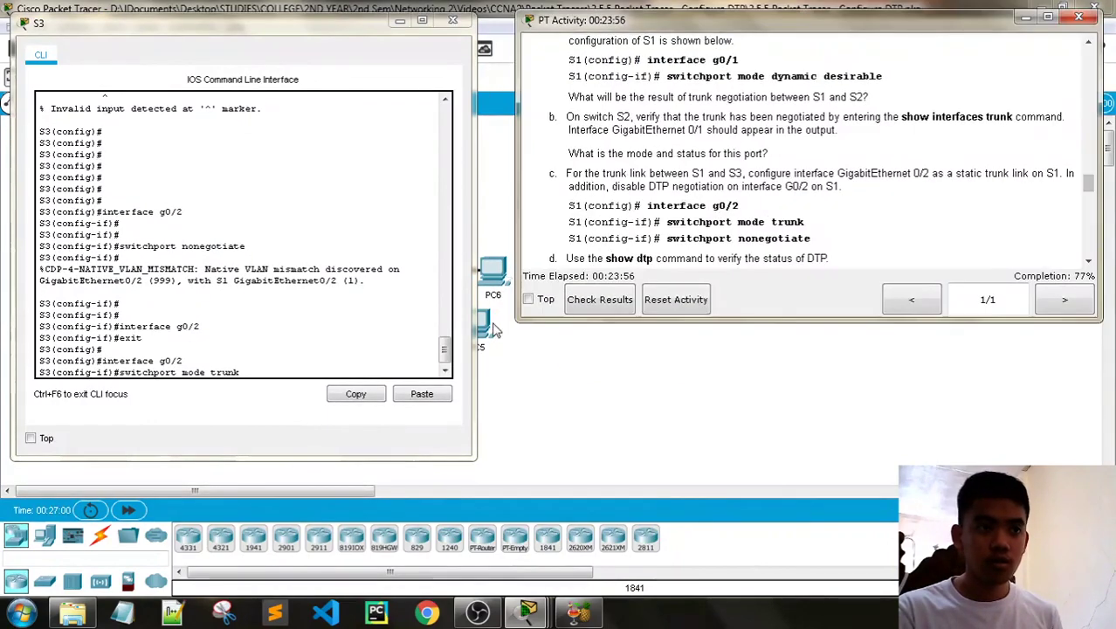
pyautogui.click(260, 365)
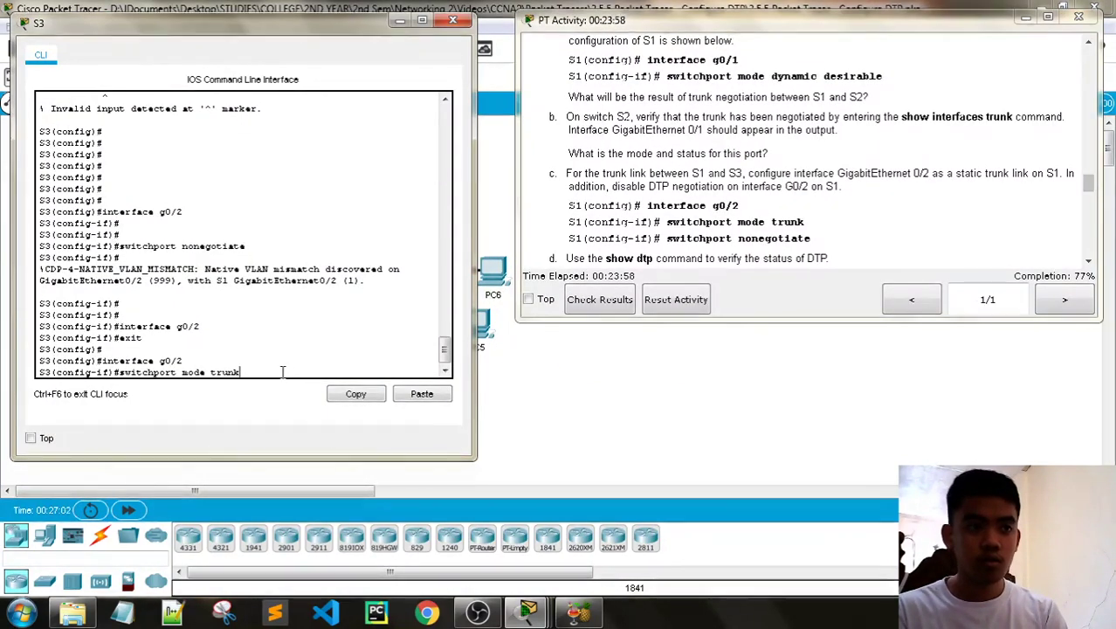
pyautogui.press('Return')
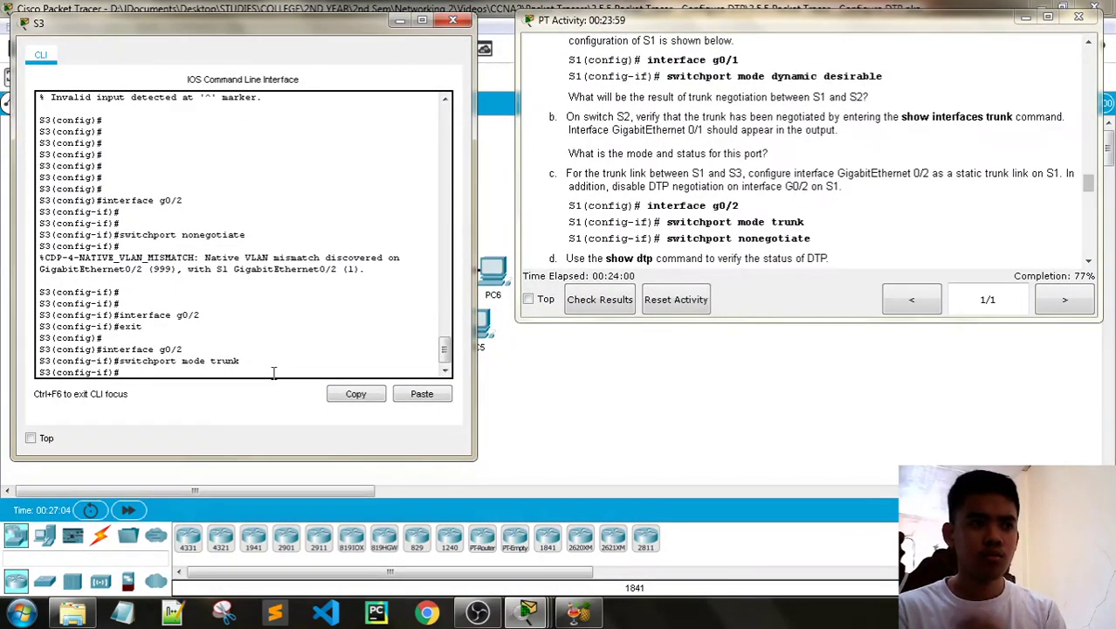
# Check the activity results, review the assessment items for S1's GigabitEthernet0/1 and 0/2 ports, and return to the topology.
pyautogui.click(602, 302)
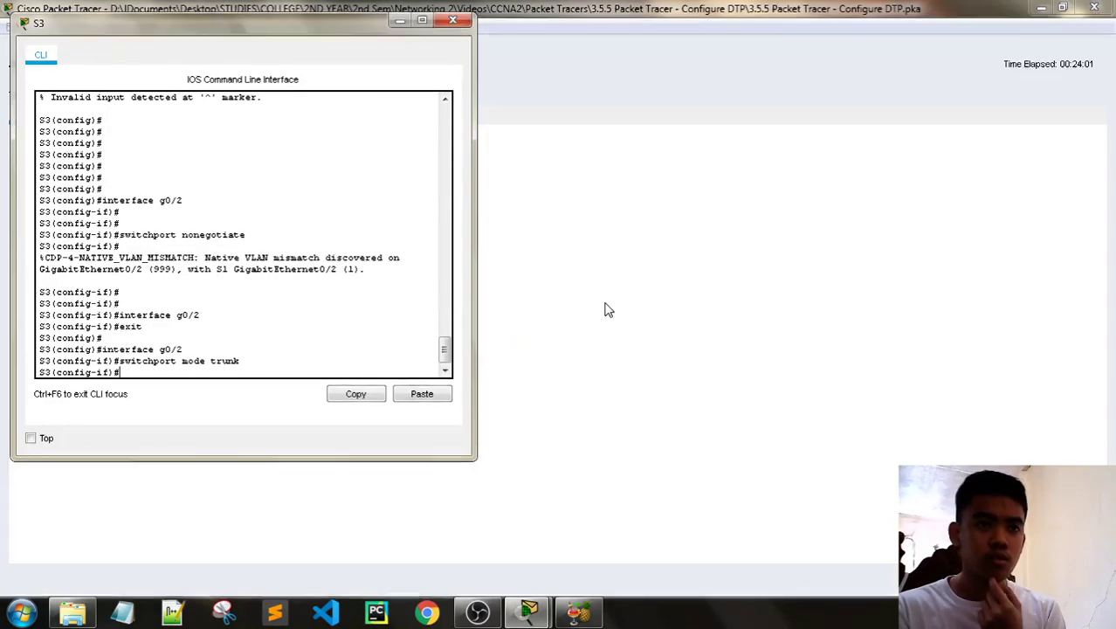
pyautogui.click(166, 116)
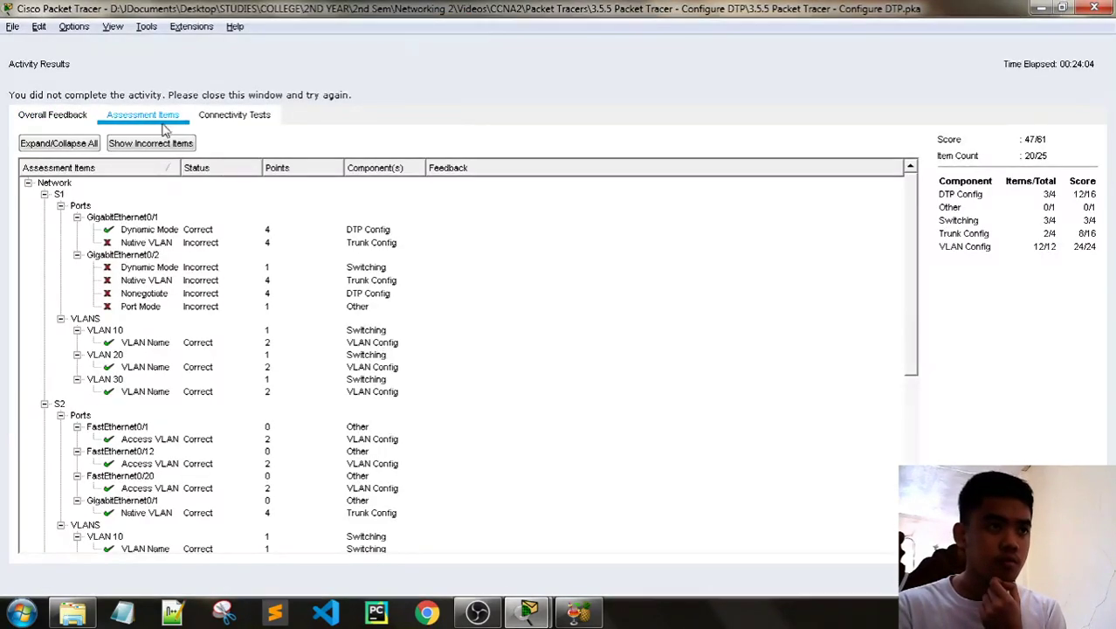
pyautogui.click(86, 119)
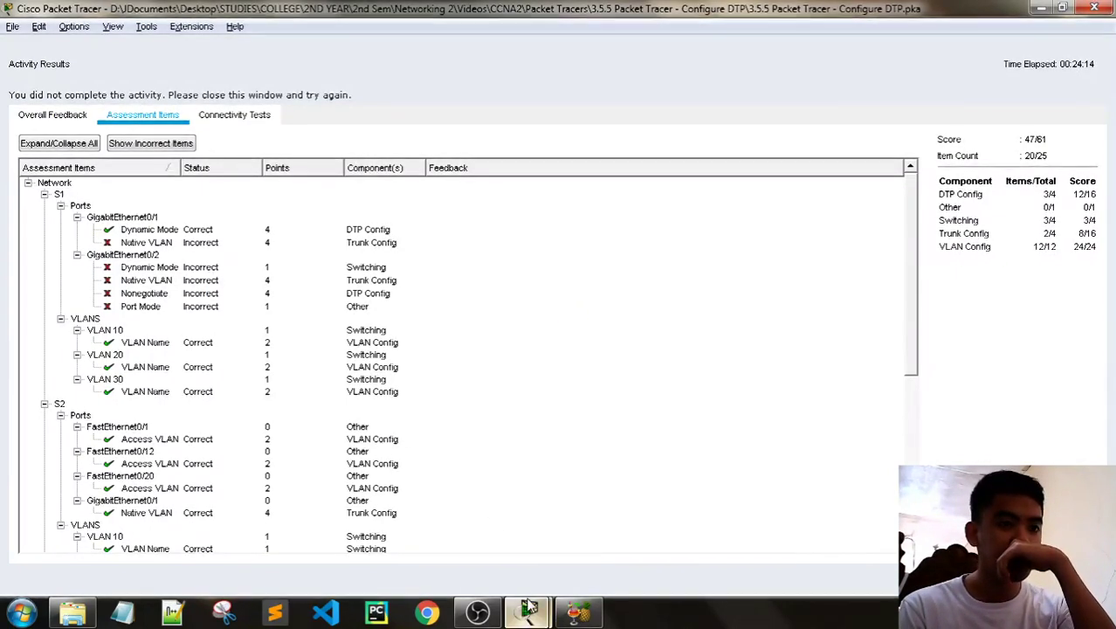
pyautogui.moveTo(535, 618)
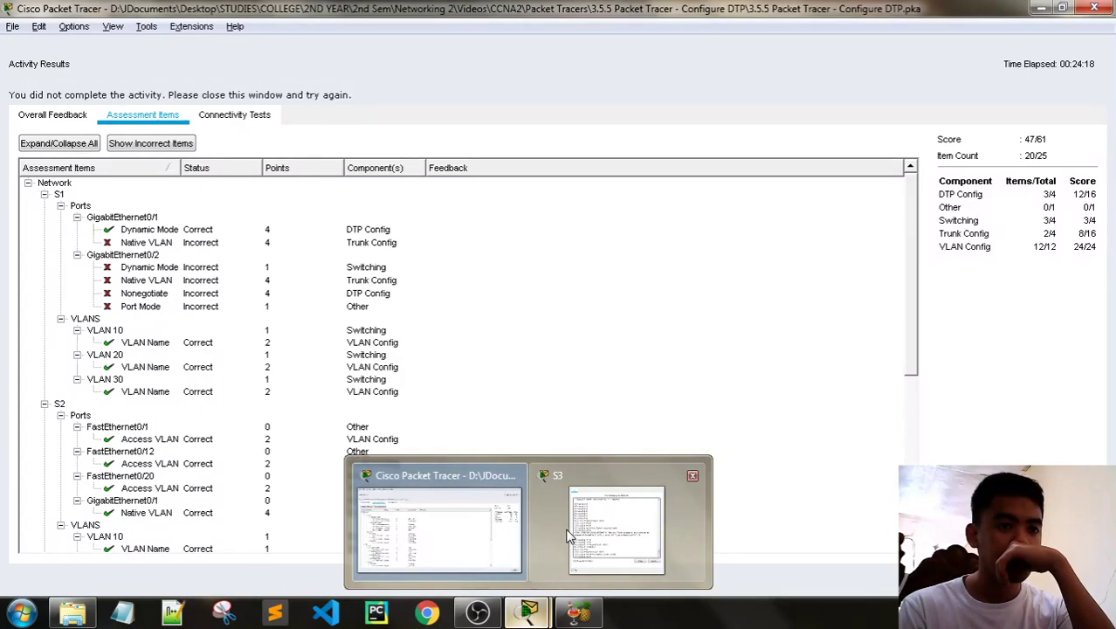
pyautogui.click(678, 468)
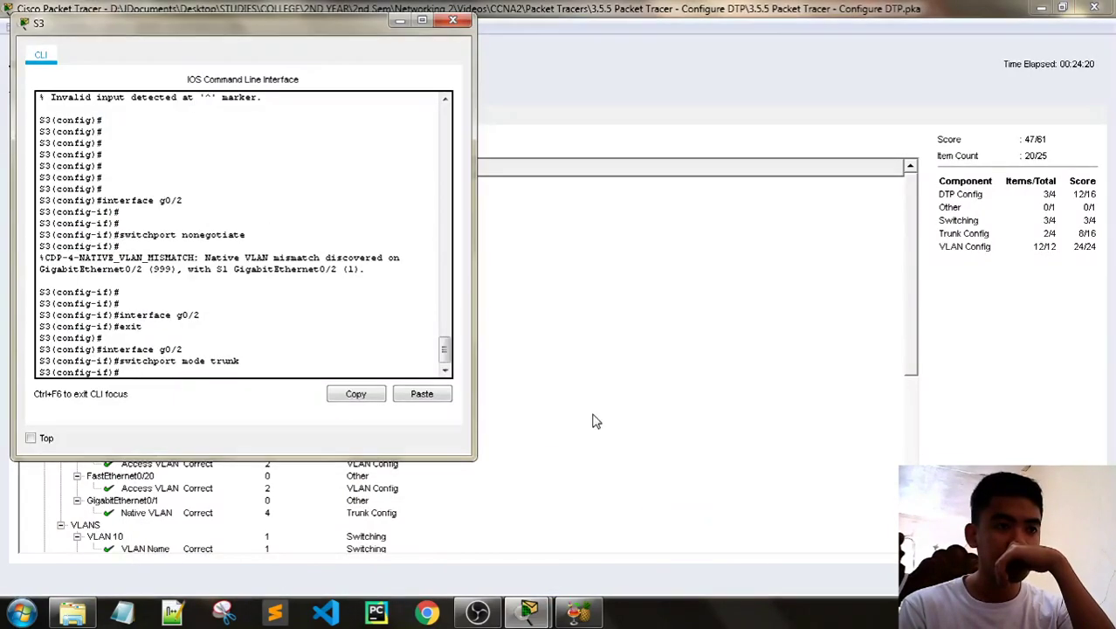
pyautogui.click(480, 109)
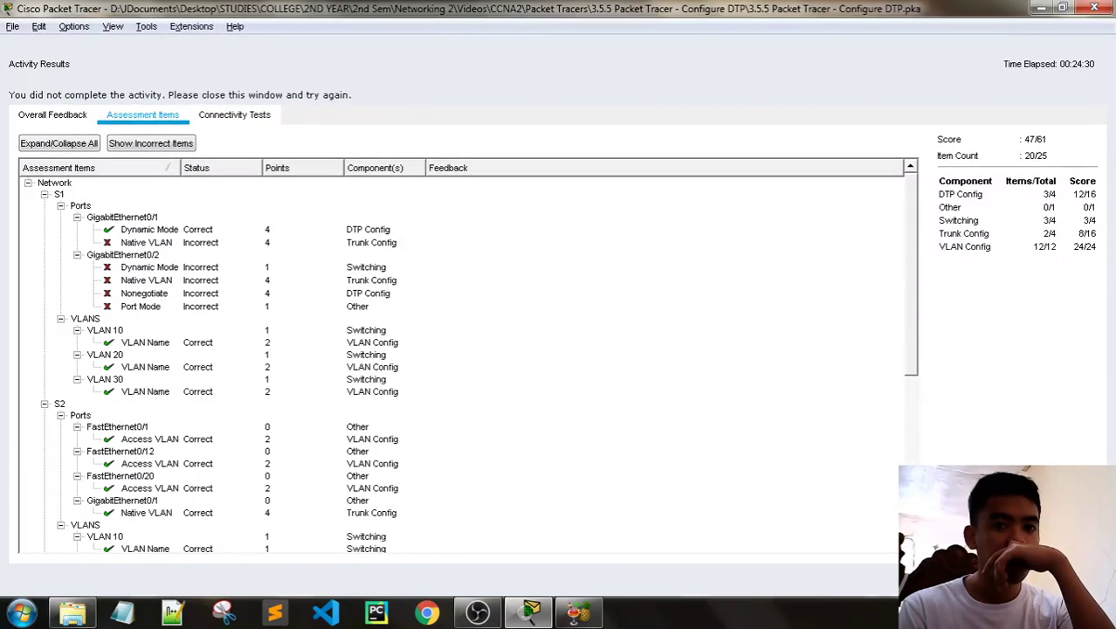
pyautogui.press('Escape')
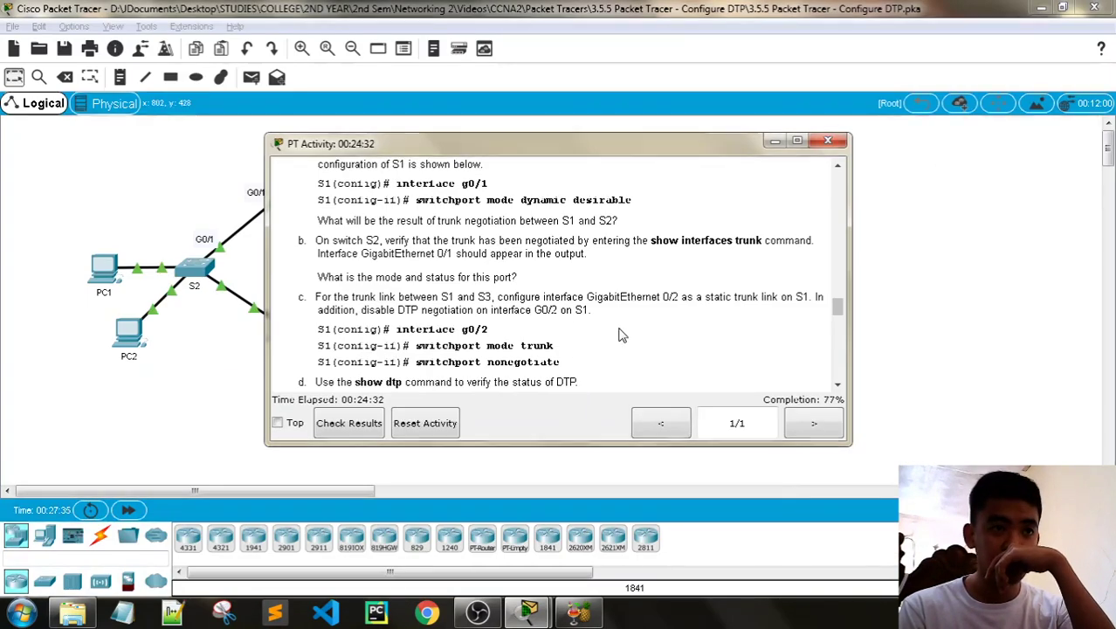
# Reread the Part 4 instructions on configuring trunks on S1, S2 and S3, with the topology's S1 in view.
pyautogui.scroll(3, 620, 332)
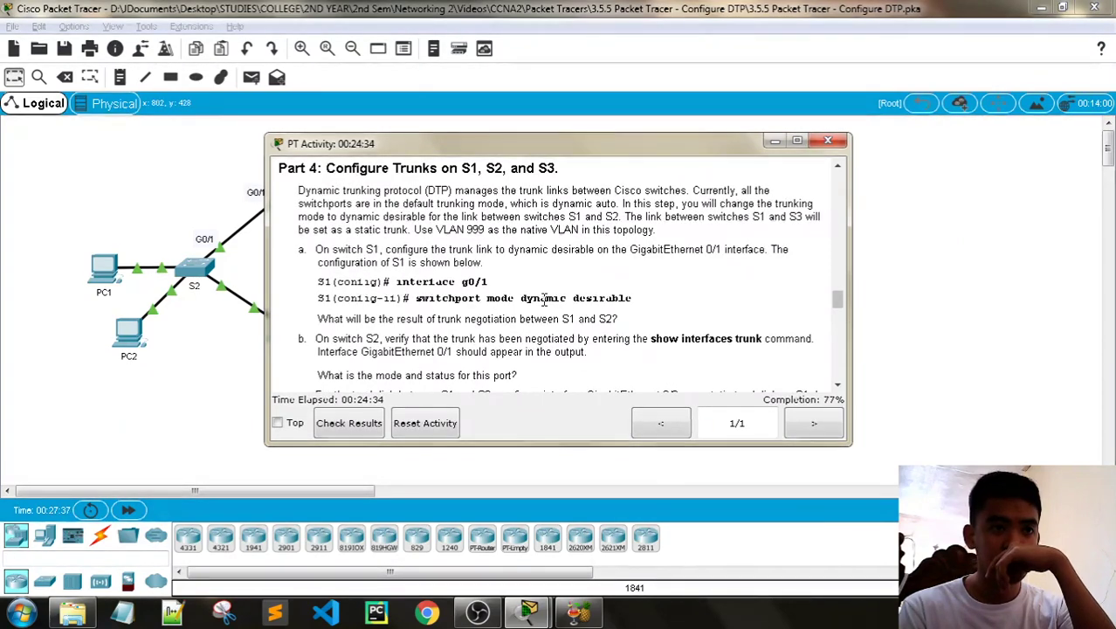
pyautogui.scroll(1, 524, 284)
pyautogui.scroll(-1, 535, 281)
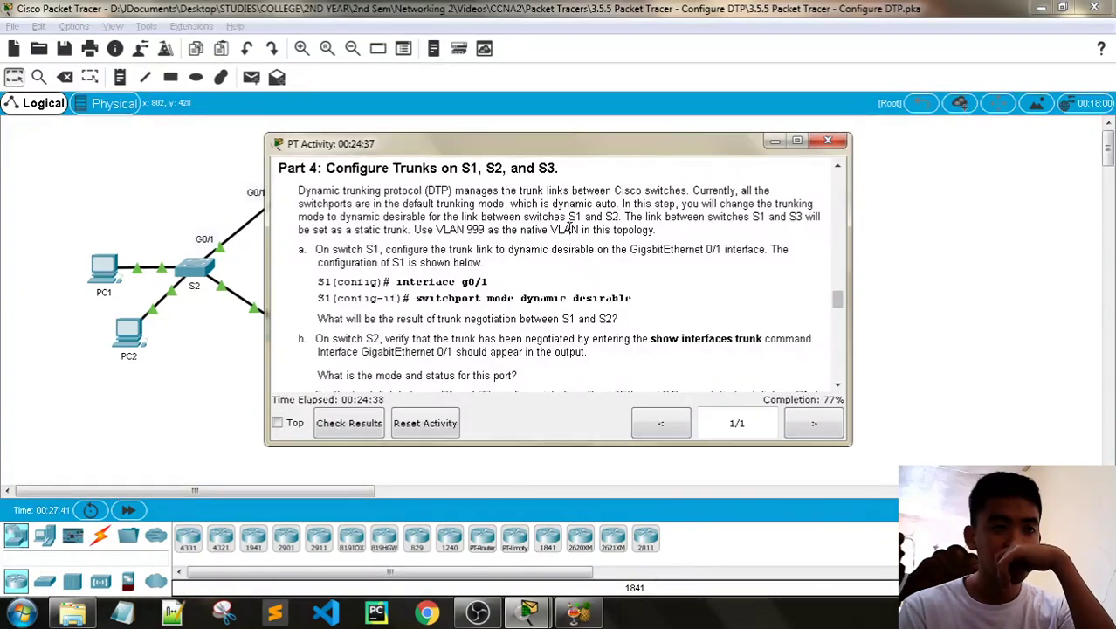
pyautogui.moveTo(559, 143); pyautogui.dragTo(679, 107)
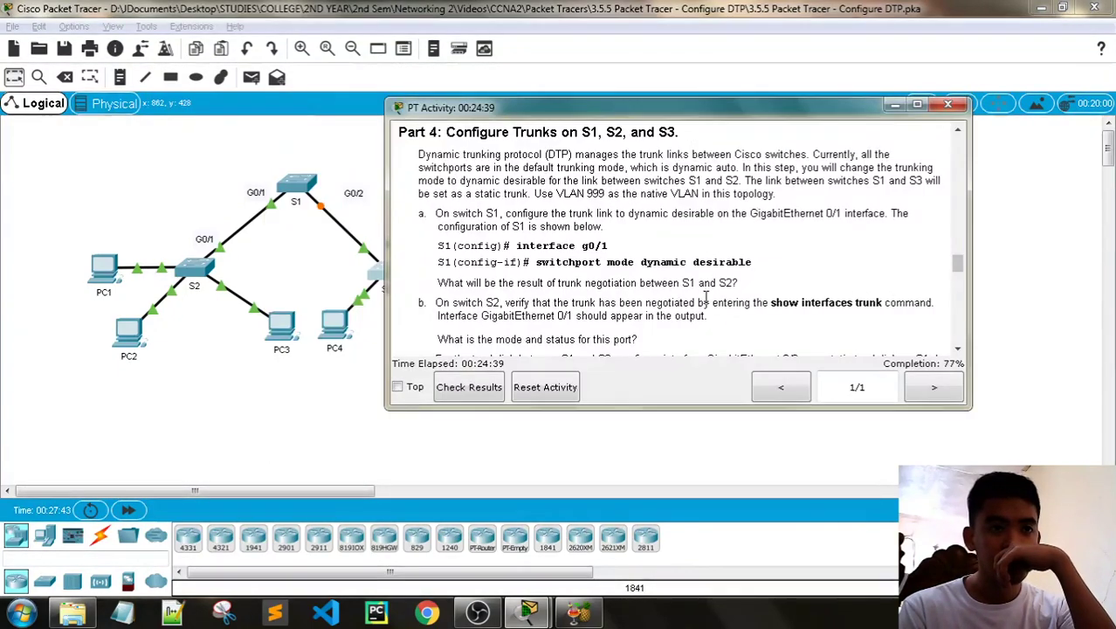
pyautogui.scroll(-3, 681, 297)
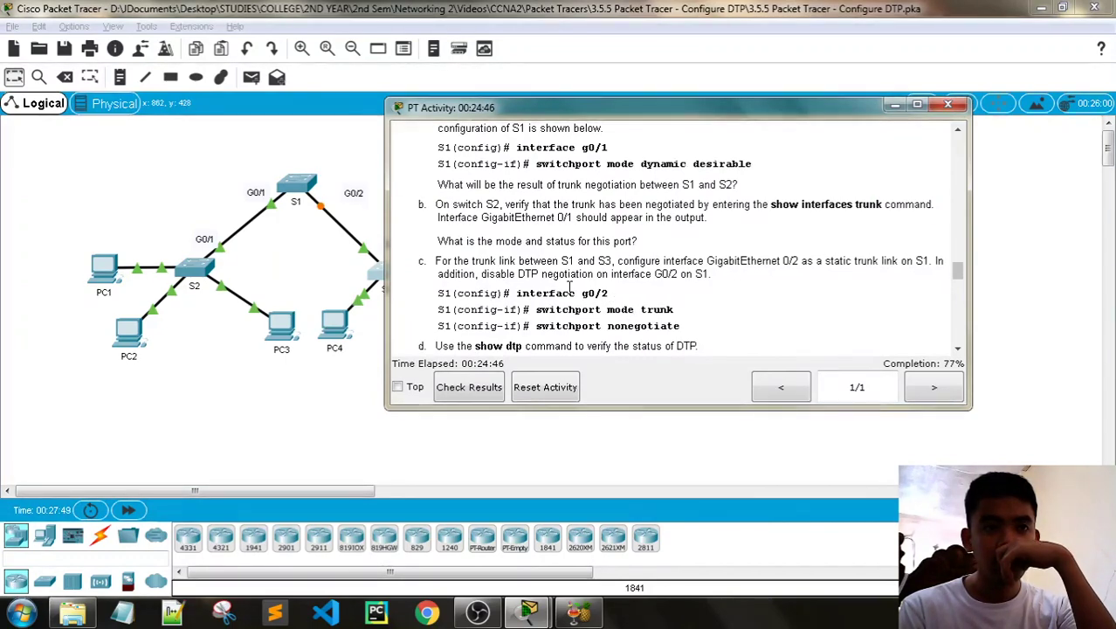
# Open S1's command line and enter configuration of interface g0/2.
pyautogui.click(307, 192)
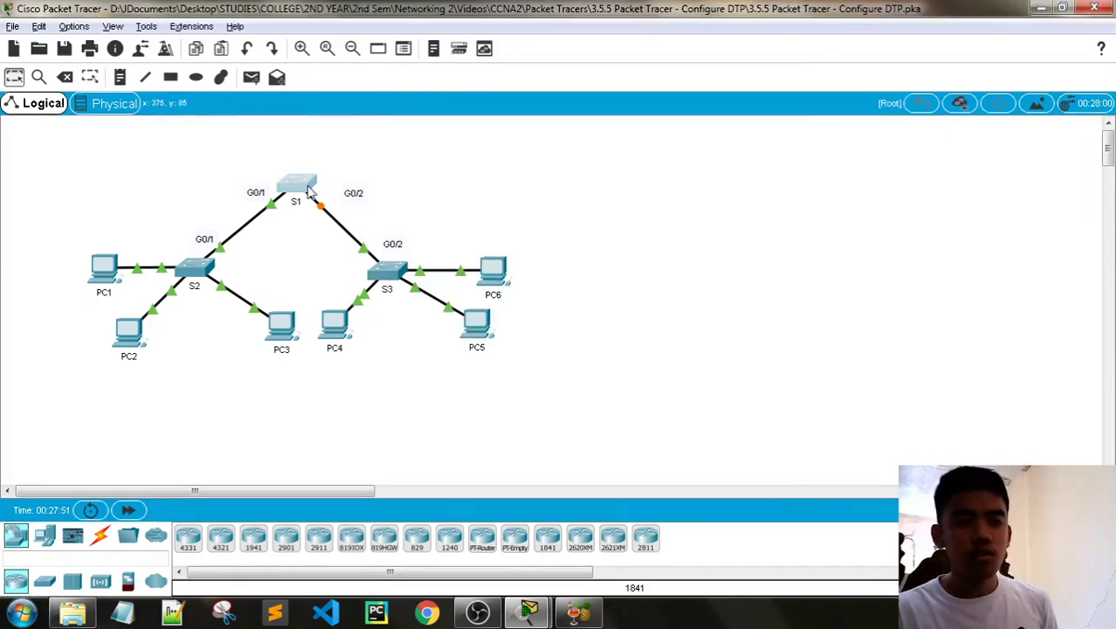
pyautogui.click(307, 192)
pyautogui.moveTo(454, 75); pyautogui.dragTo(245, 44)
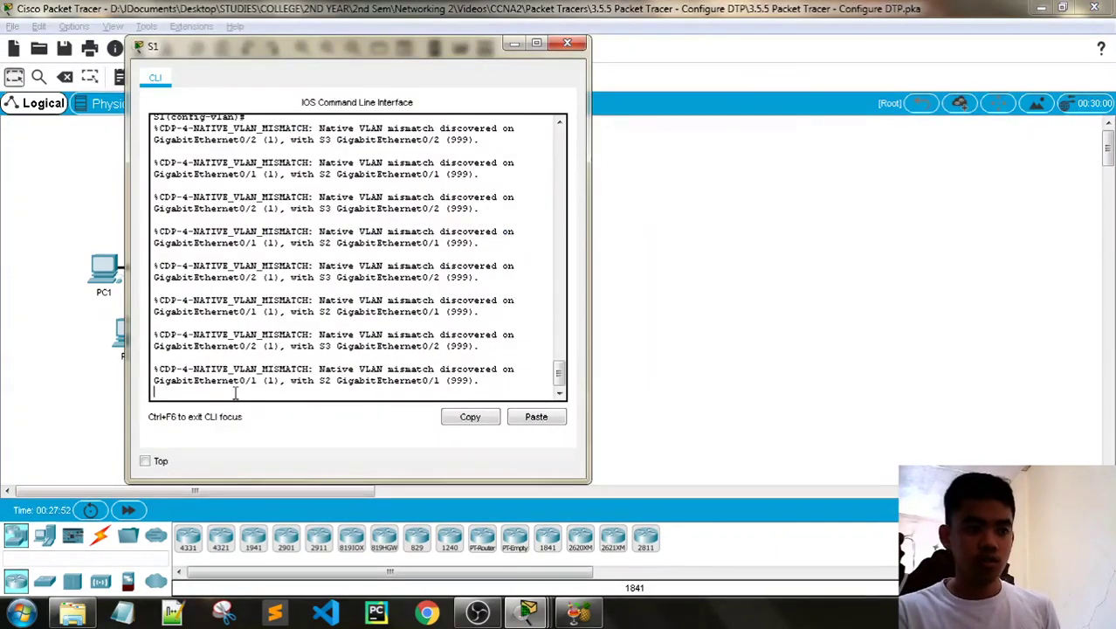
pyautogui.press('Return')
pyautogui.press('Return')
pyautogui.press('Return')
pyautogui.press('Return')
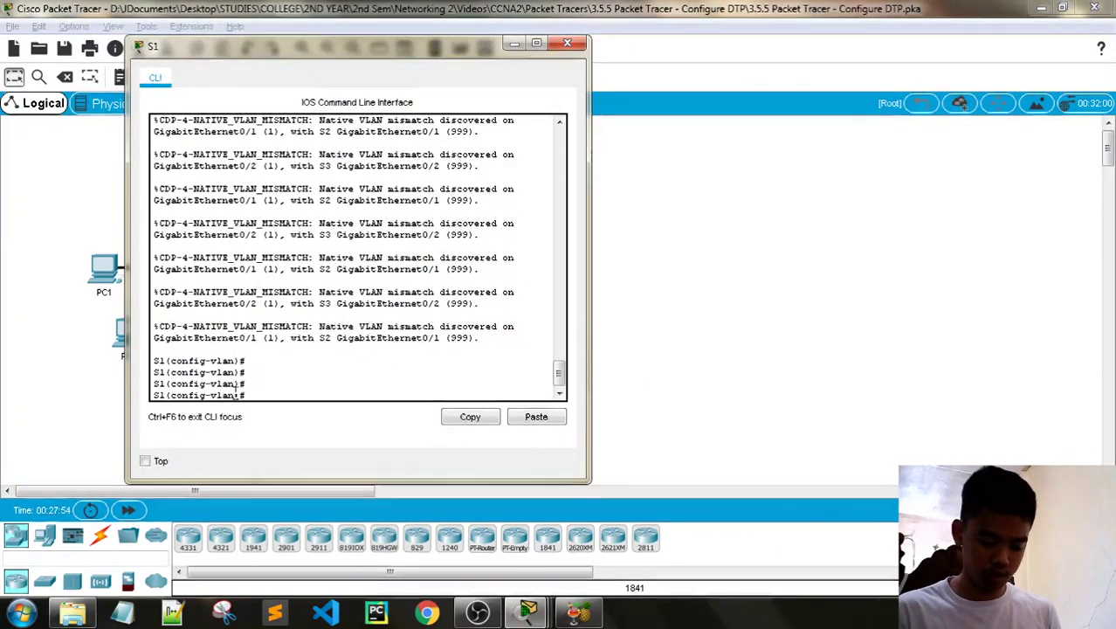
pyautogui.write('interface g0')
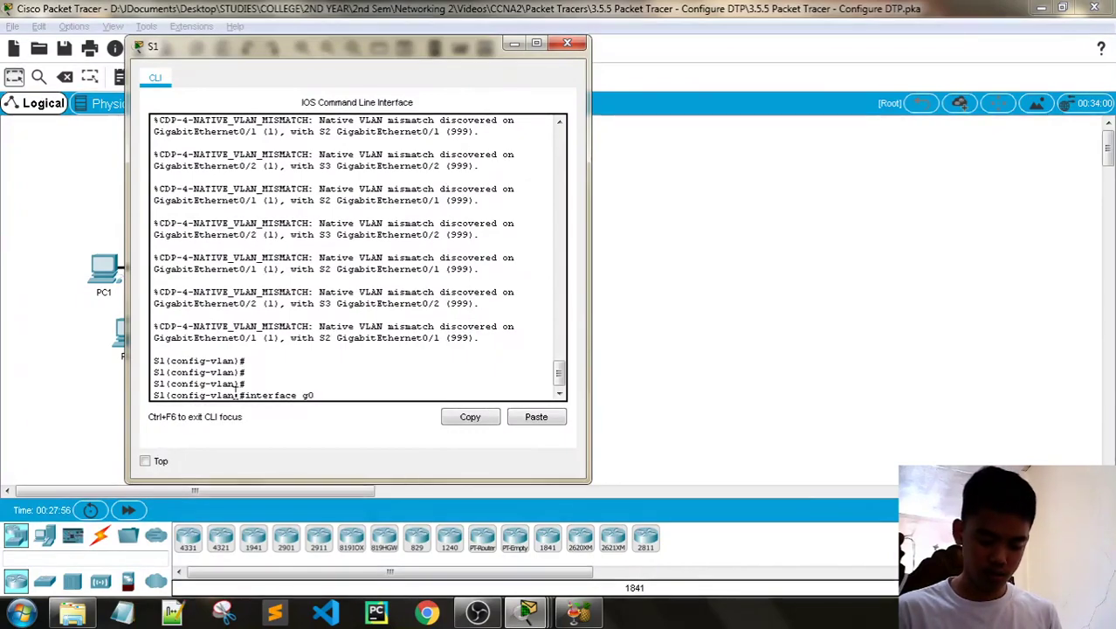
pyautogui.write('/2')
pyautogui.press('Return')
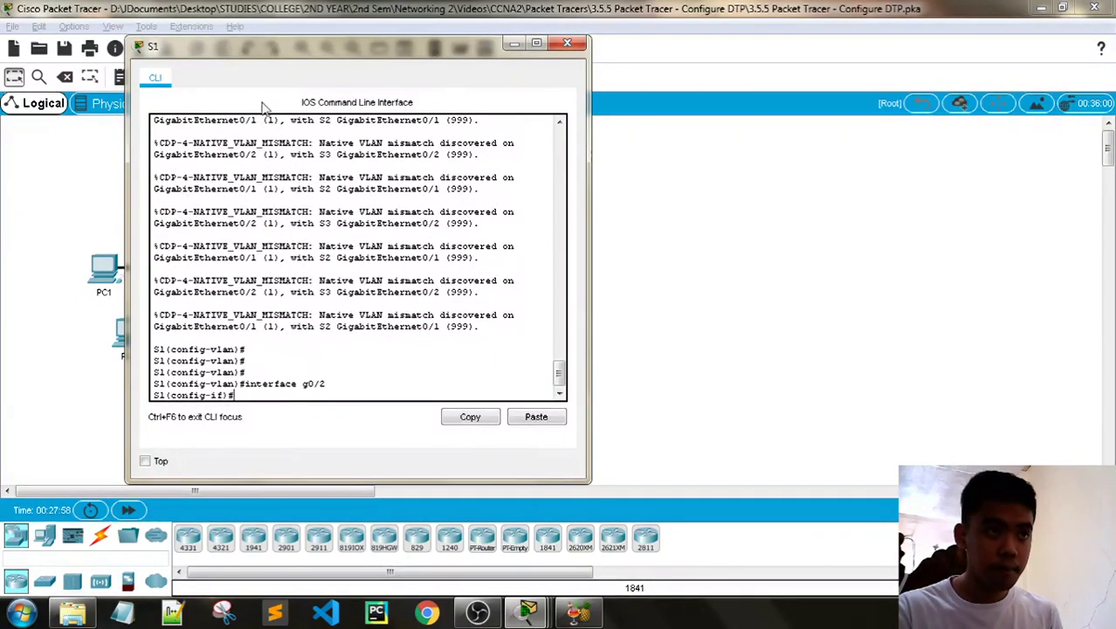
# Arrange the activity instructions for the S1–S3 trunk link beside S1's console.
pyautogui.moveTo(296, 45); pyautogui.dragTo(265, 30)
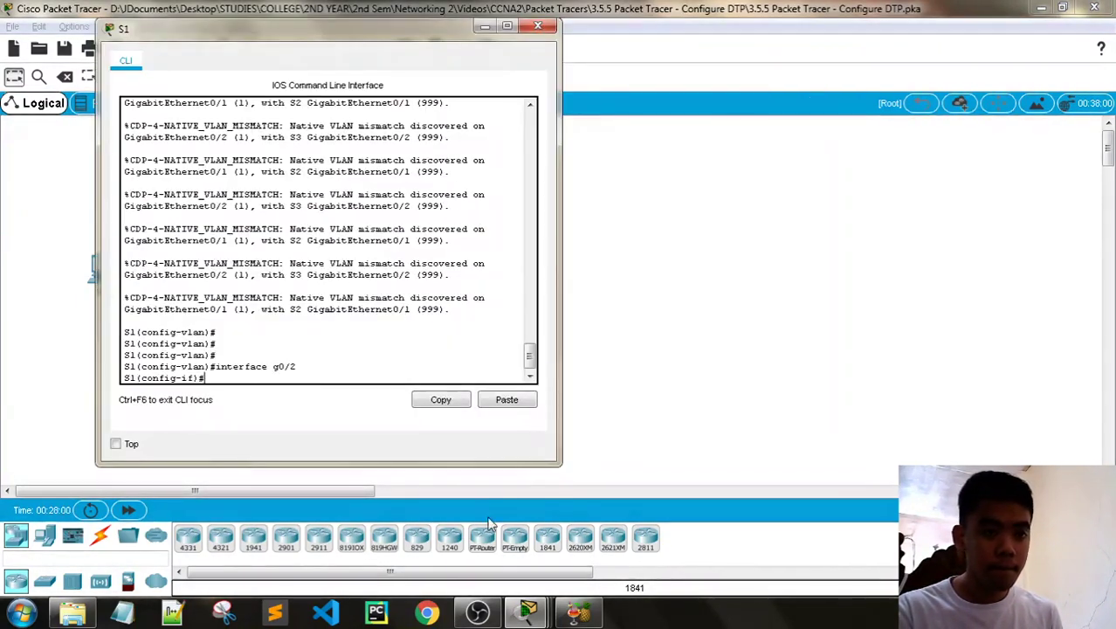
pyautogui.moveTo(527, 611)
pyautogui.click(476, 511)
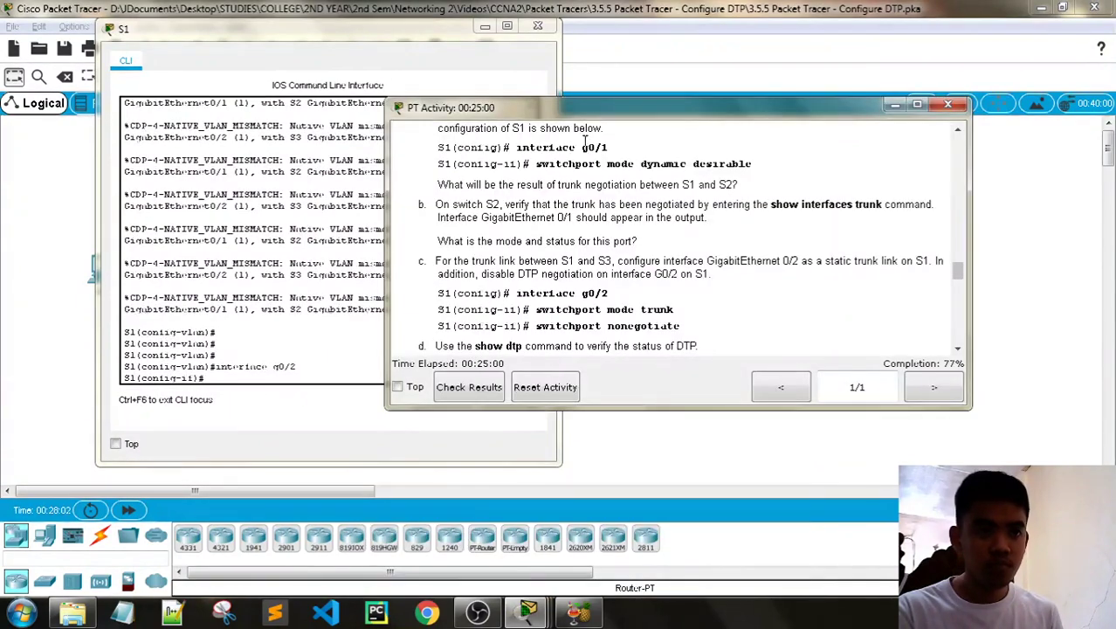
pyautogui.moveTo(612, 108); pyautogui.dragTo(750, 43)
pyautogui.click(248, 380)
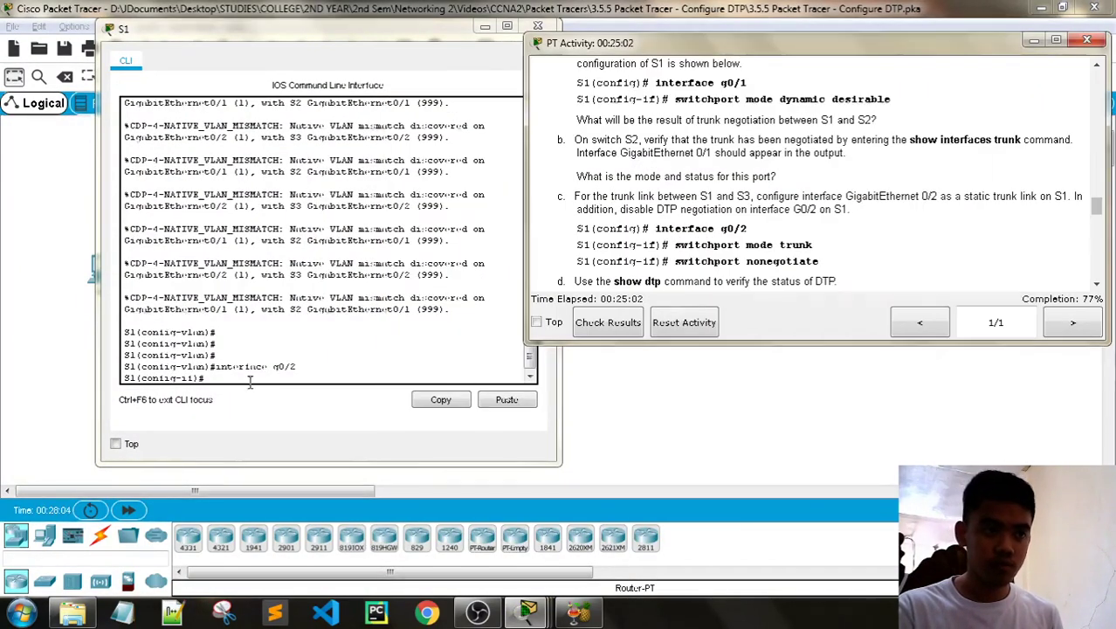
# Try the command "interface mode trunk" on S1's g0/2.
pyautogui.write('interface mode trun')
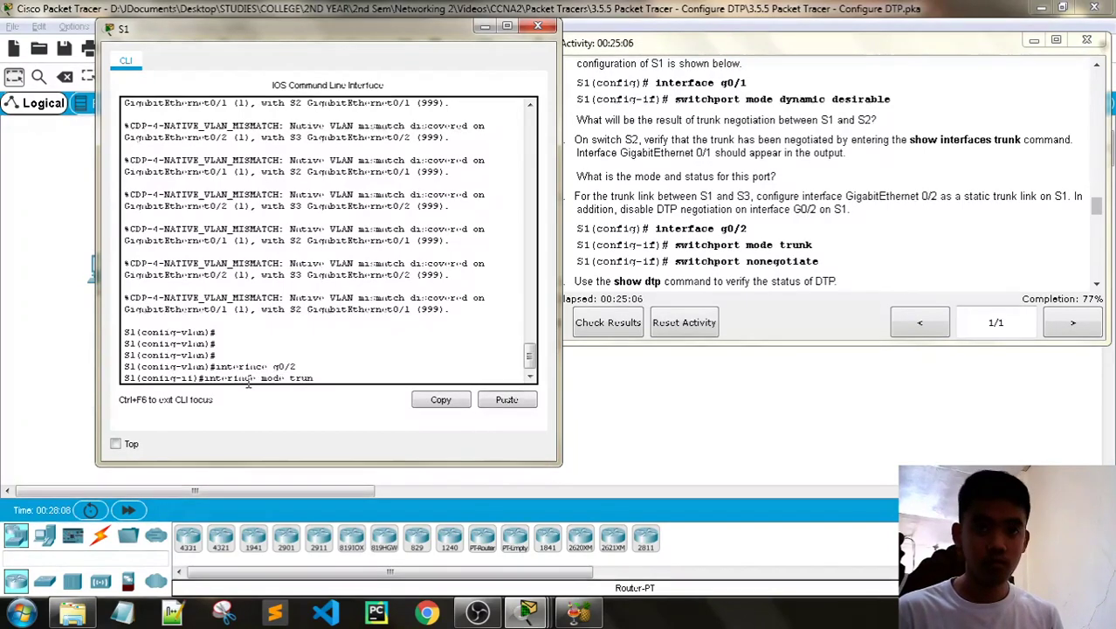
pyautogui.write('k')
pyautogui.press('Return')
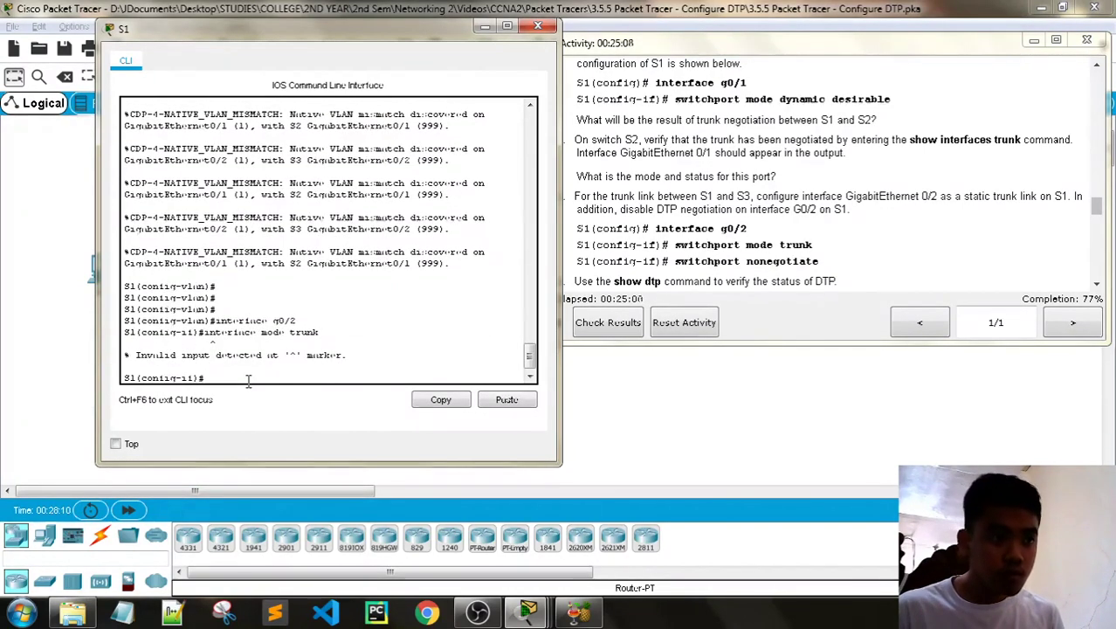
# Make S1's g0/2 a static trunk with "switchport mode trunk".
pyautogui.press('Up')
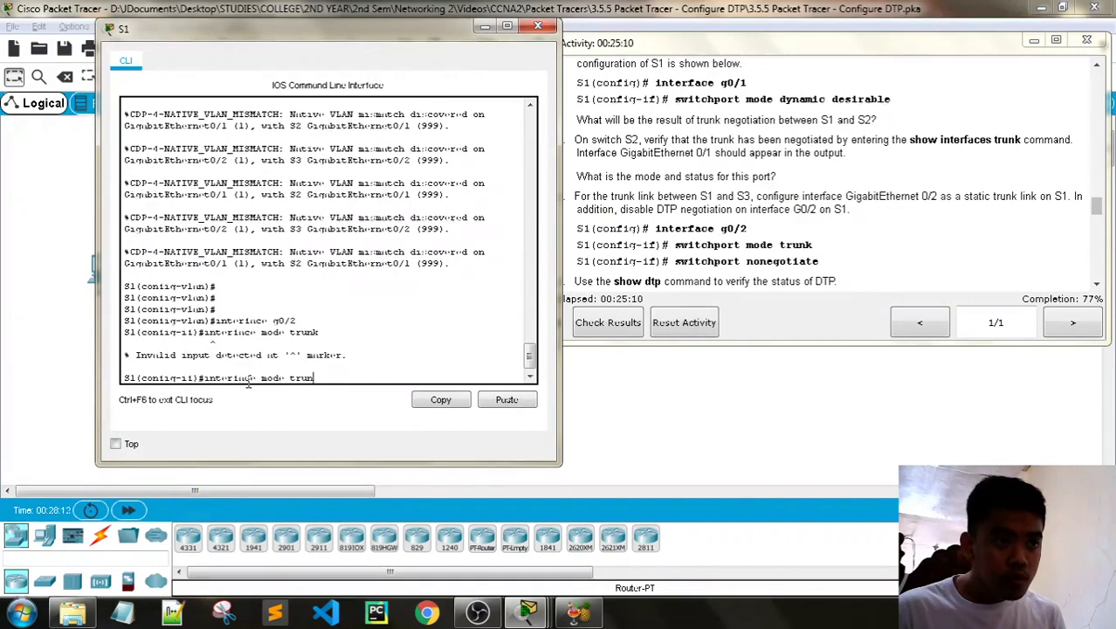
pyautogui.press('BackSpace')
pyautogui.press('BackSpace')
pyautogui.press('BackSpace')
pyautogui.press('BackSpace')
pyautogui.press('BackSpace')
pyautogui.press('BackSpace')
pyautogui.press('BackSpace')
pyautogui.press('BackSpace')
pyautogui.press('BackSpace')
pyautogui.press('BackSpace')
pyautogui.press('BackSpace')
pyautogui.press('BackSpace')
pyautogui.press('BackSpace')
pyautogui.press('BackSpace')
pyautogui.write('swit')
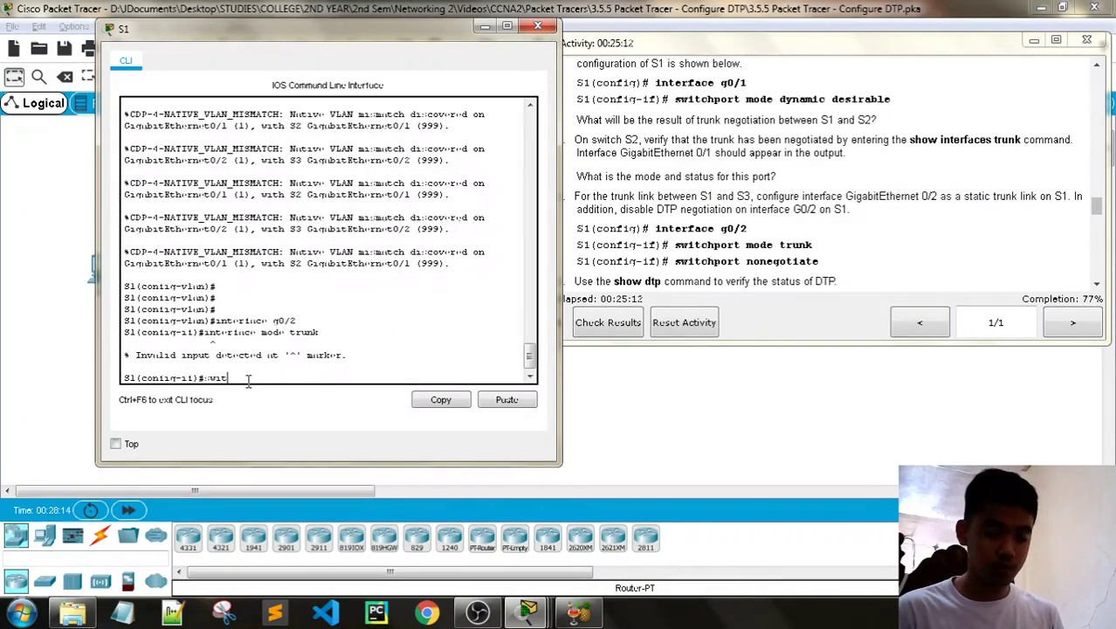
pyautogui.write('chport ')
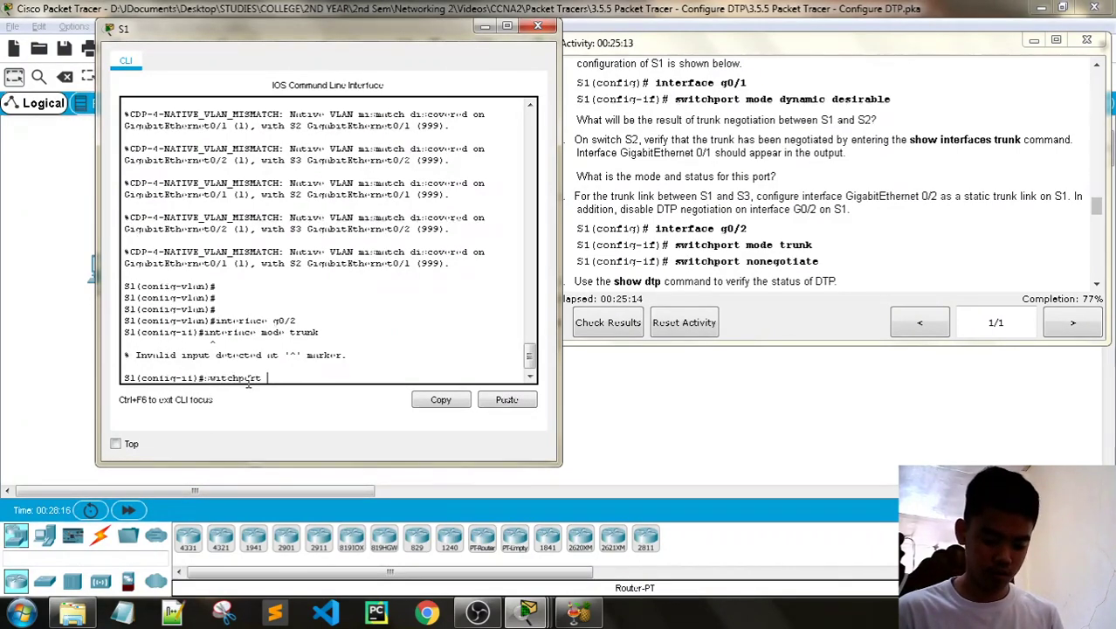
pyautogui.write('mode trunk')
pyautogui.press('Return')
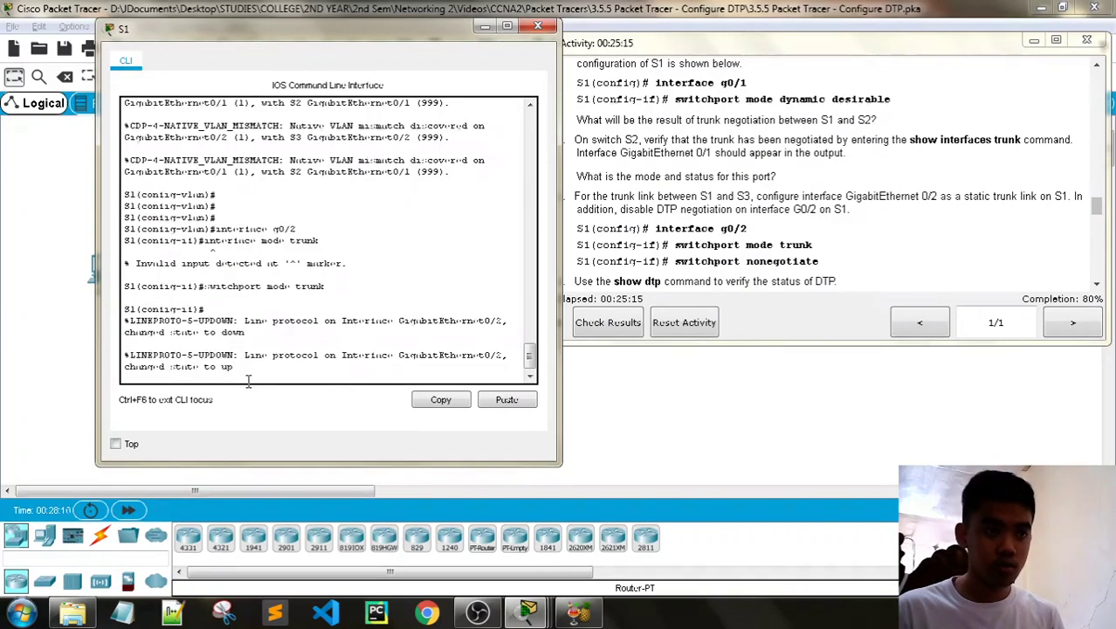
# Disable DTP negotiation on S1's g0/2 with "switchport nonegotiate" and bring up the instructions for verifying DTP and trunking.
pyautogui.press('Return')
pyautogui.press('Return')
pyautogui.press('Return')
pyautogui.press('Return')
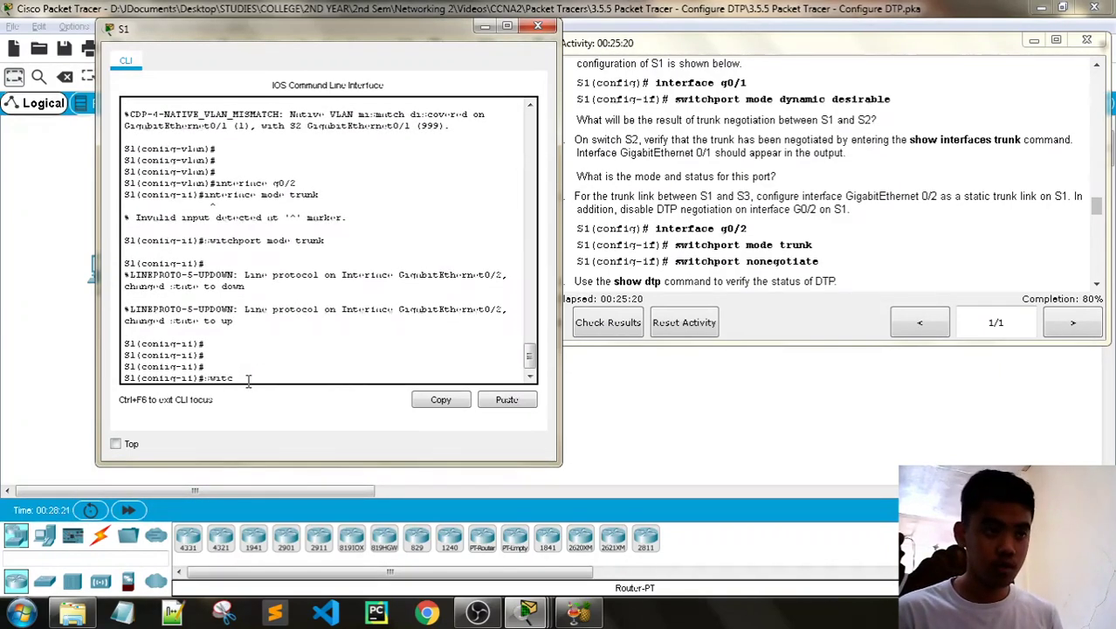
pyautogui.write('switchport none')
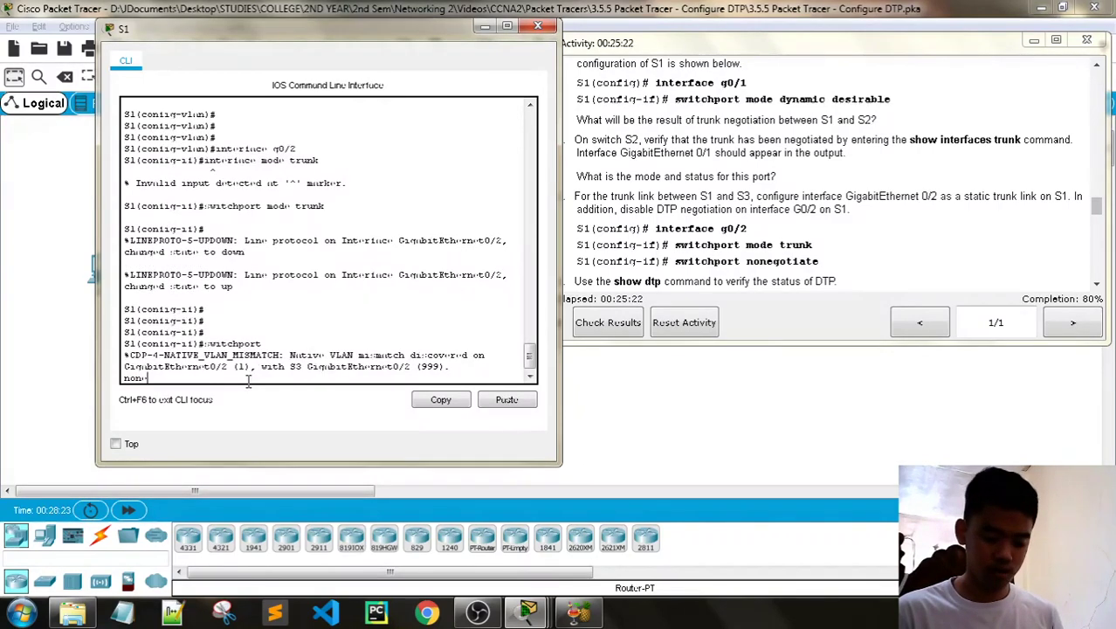
pyautogui.write('gotiate')
pyautogui.press('Return')
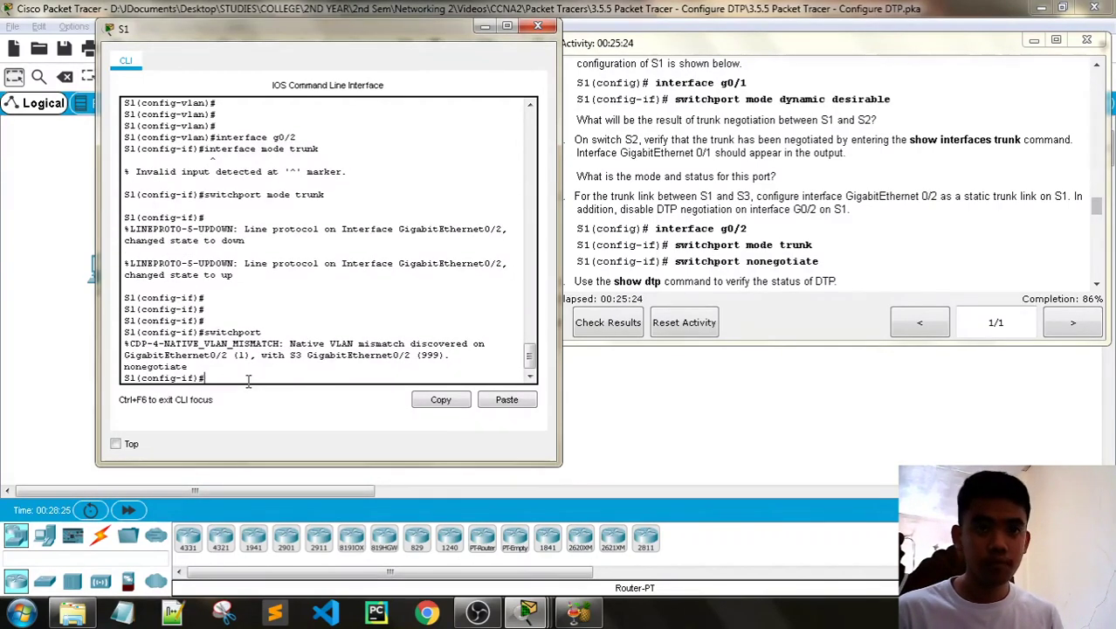
pyautogui.scroll(-3, 671, 251)
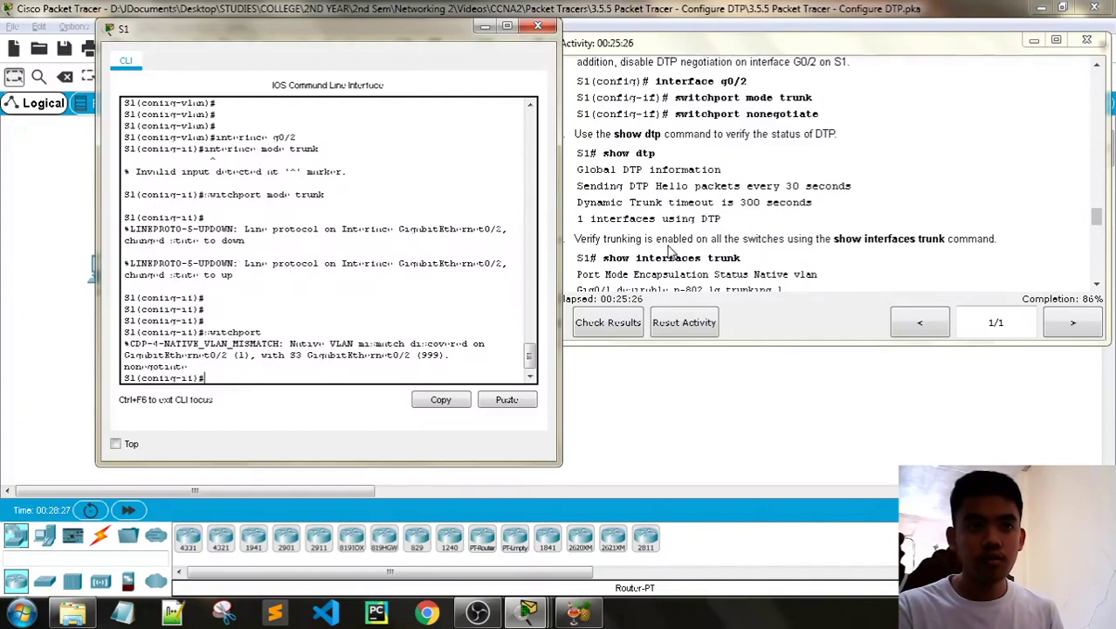
# Return S1 to privileged EXEC mode and list its trunks with "show interface trunk".
pyautogui.scroll(-2, 670, 251)
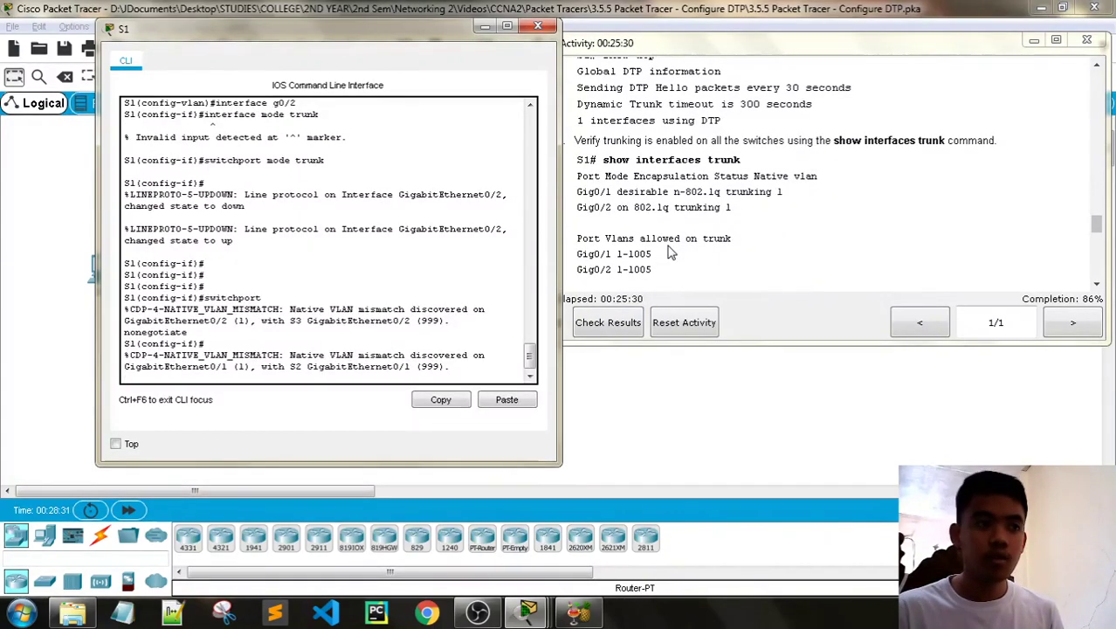
pyautogui.press('Return')
pyautogui.press('Return')
pyautogui.press('Return')
pyautogui.write('end')
pyautogui.press('Return')
pyautogui.press('Return')
pyautogui.press('Return')
pyautogui.press('Return')
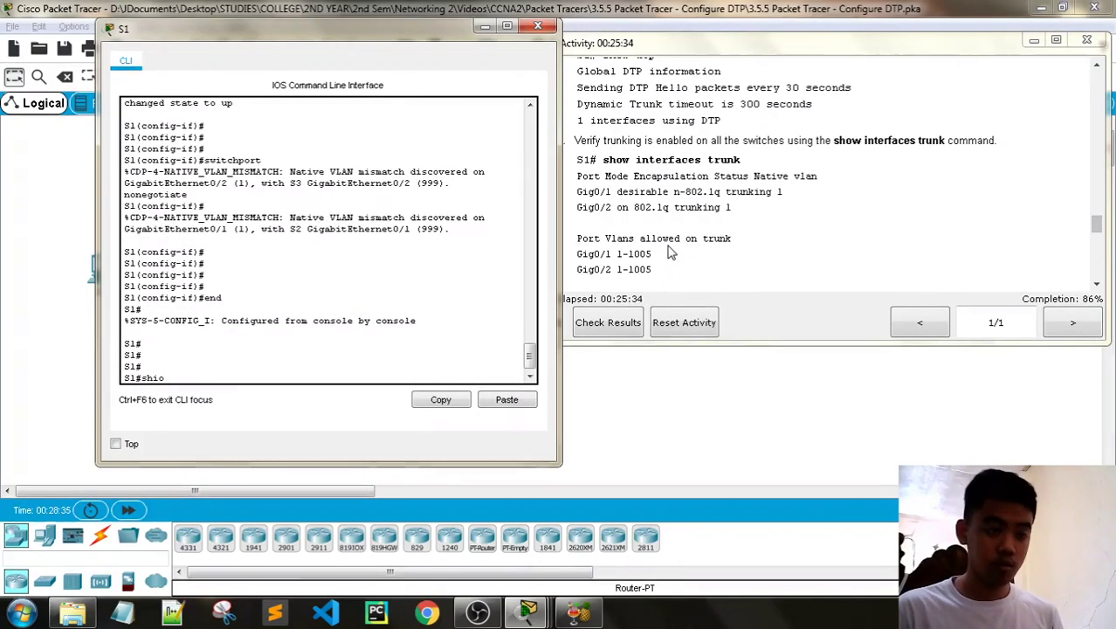
pyautogui.write('show inter')
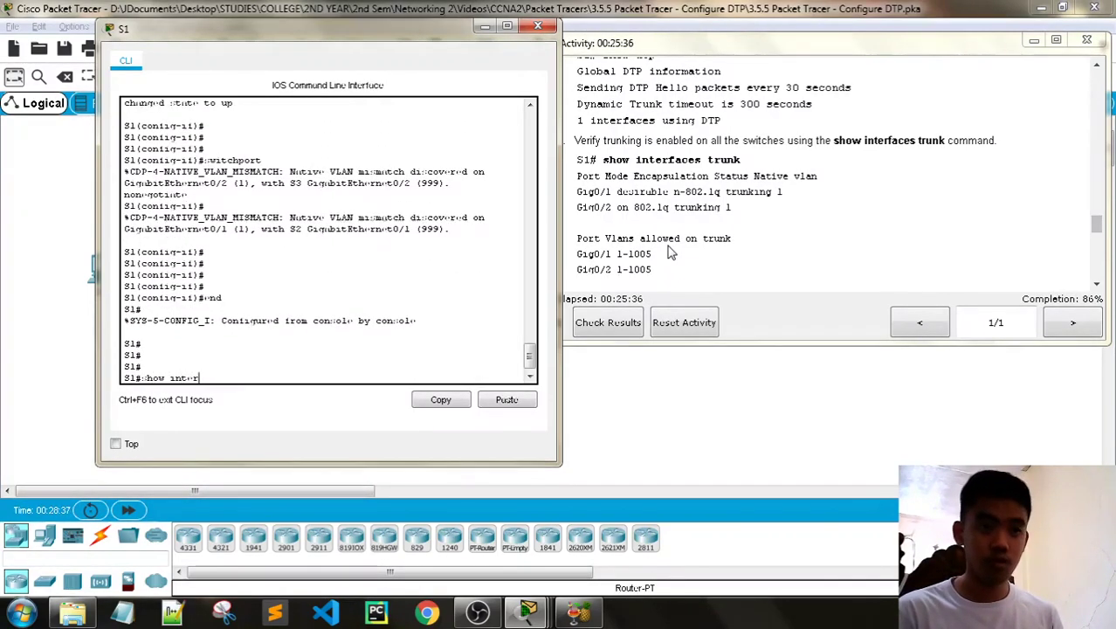
pyautogui.write('face trunk')
pyautogui.press('Return')
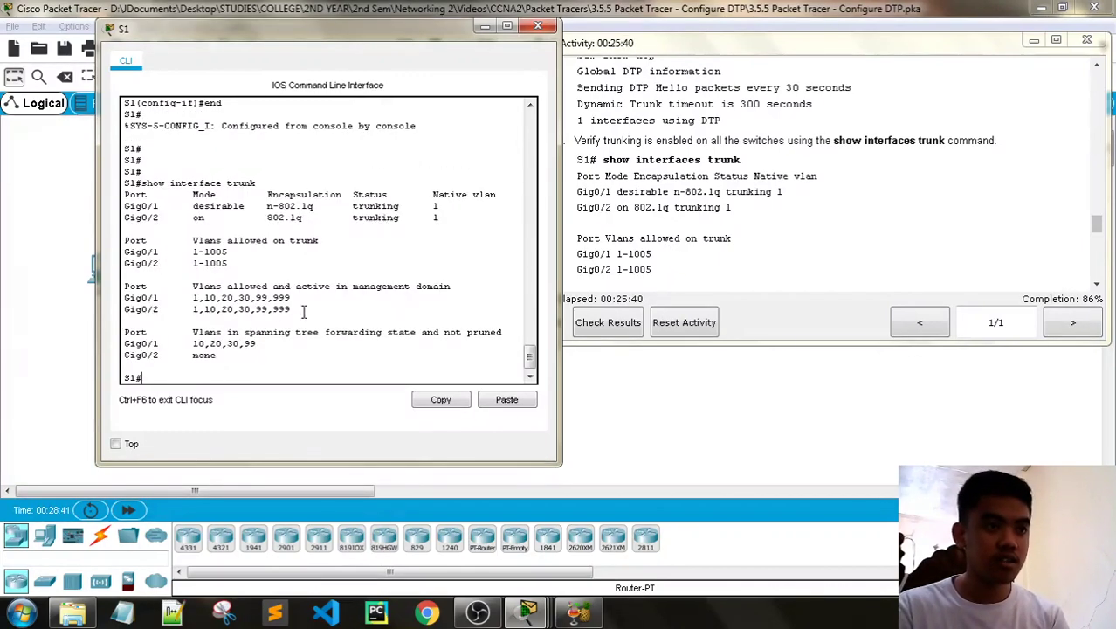
# Compare S1's trunk output with the expected output in the activity instructions, through to the native VLAN section.
pyautogui.hotkey('ctrl', 'v')
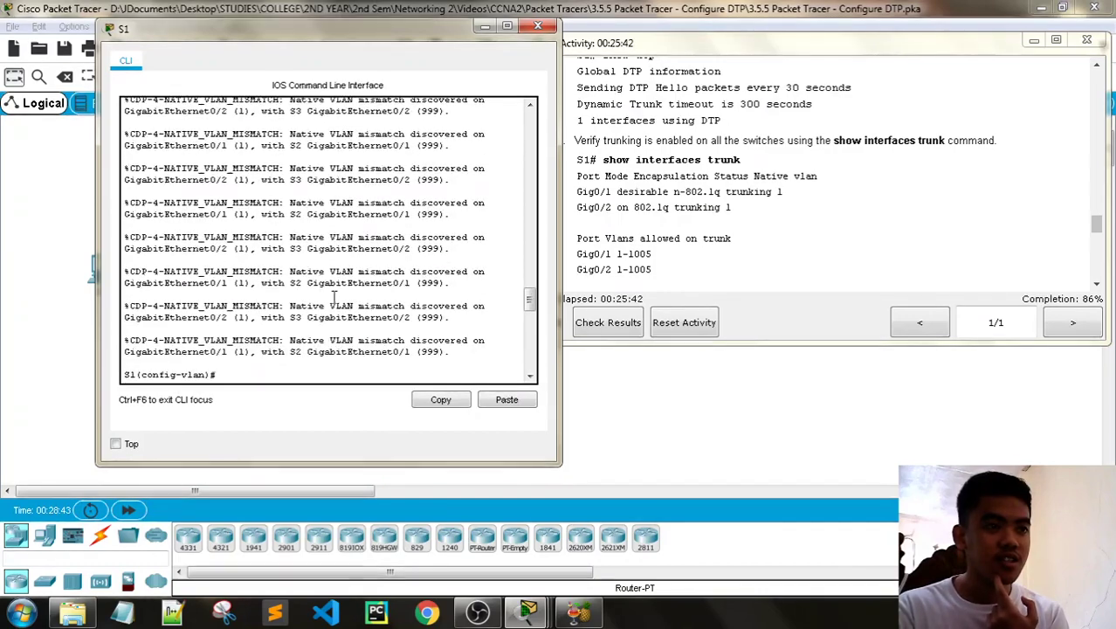
pyautogui.scroll(3, 333, 298)
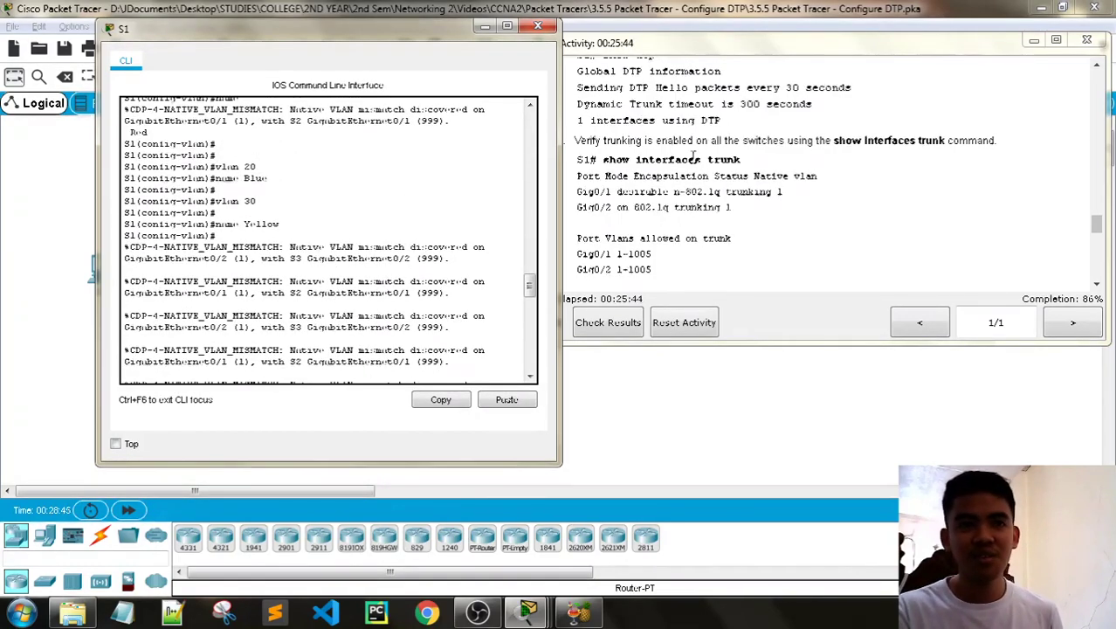
pyautogui.scroll(3, 703, 183)
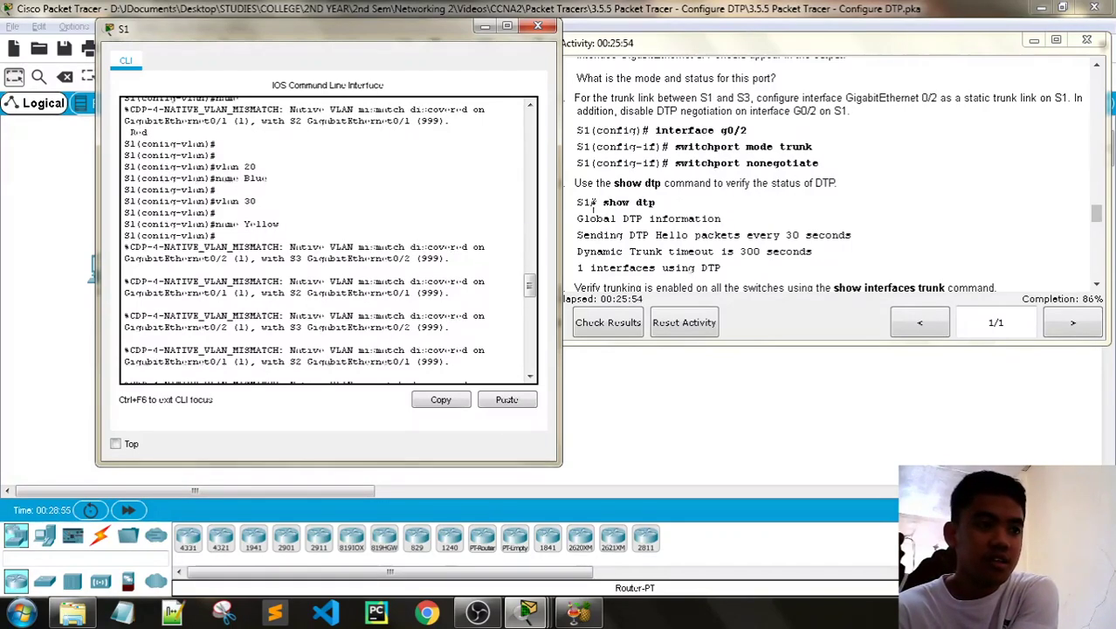
pyautogui.scroll(-10, 451, 246)
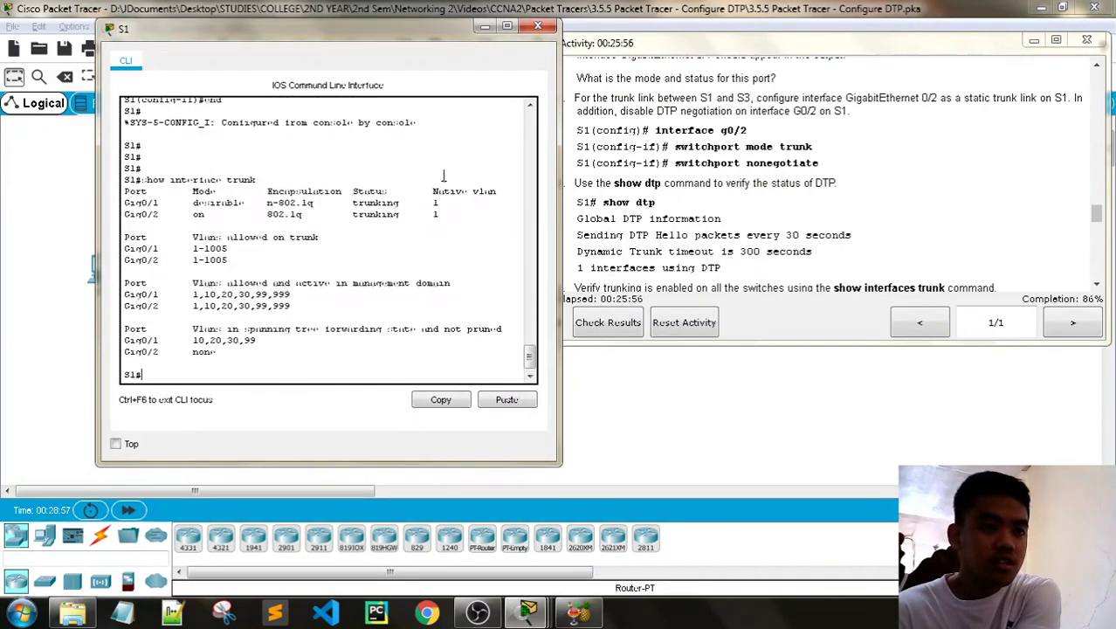
pyautogui.scroll(-3, 701, 231)
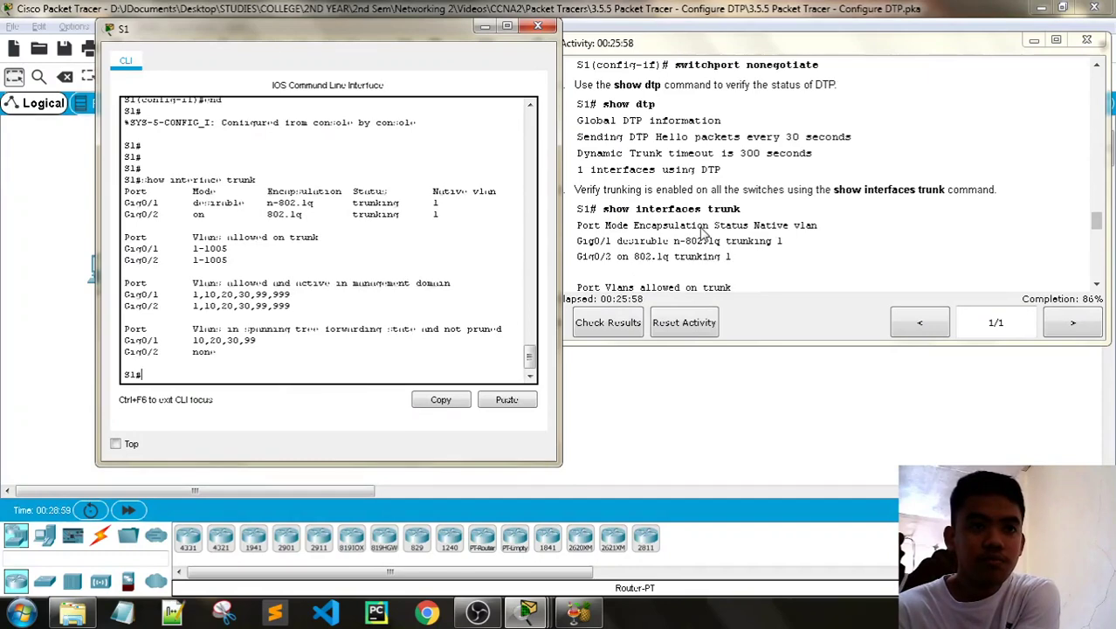
pyautogui.scroll(-2, 703, 232)
pyautogui.scroll(1, 689, 227)
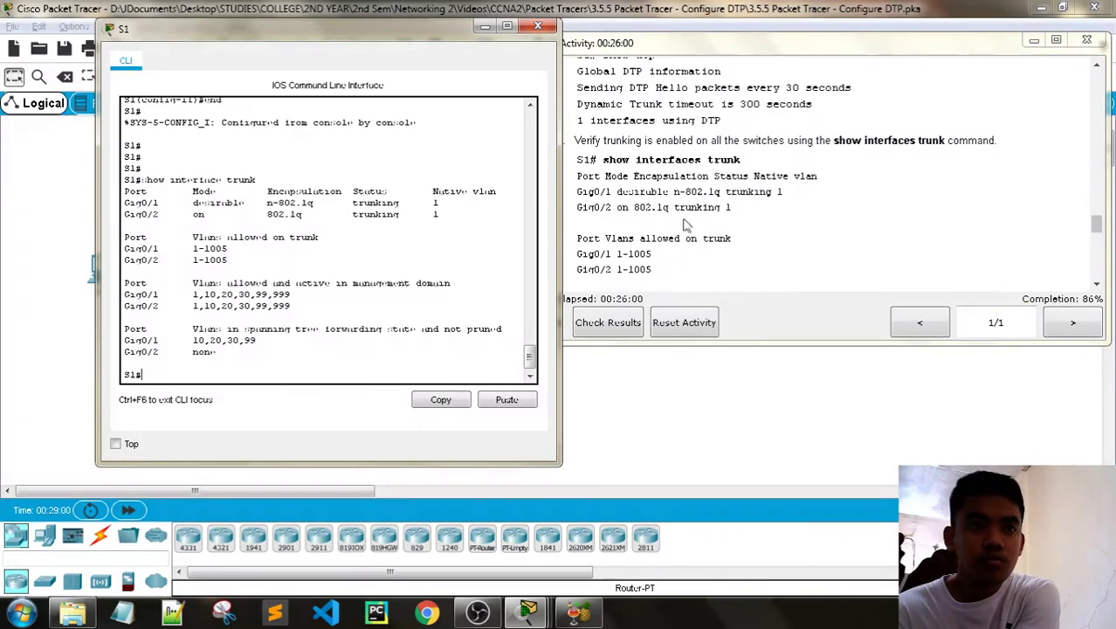
pyautogui.scroll(-5, 685, 224)
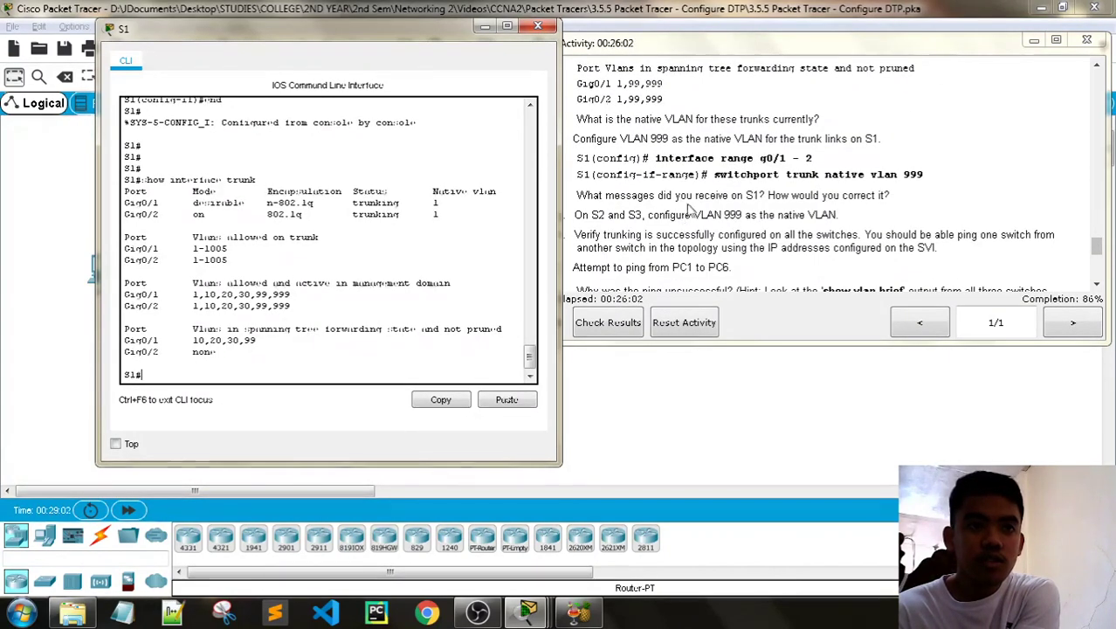
# Enter global configuration mode on S1 with "config t" and try the command "interface range go/1-2".
pyautogui.click(396, 368)
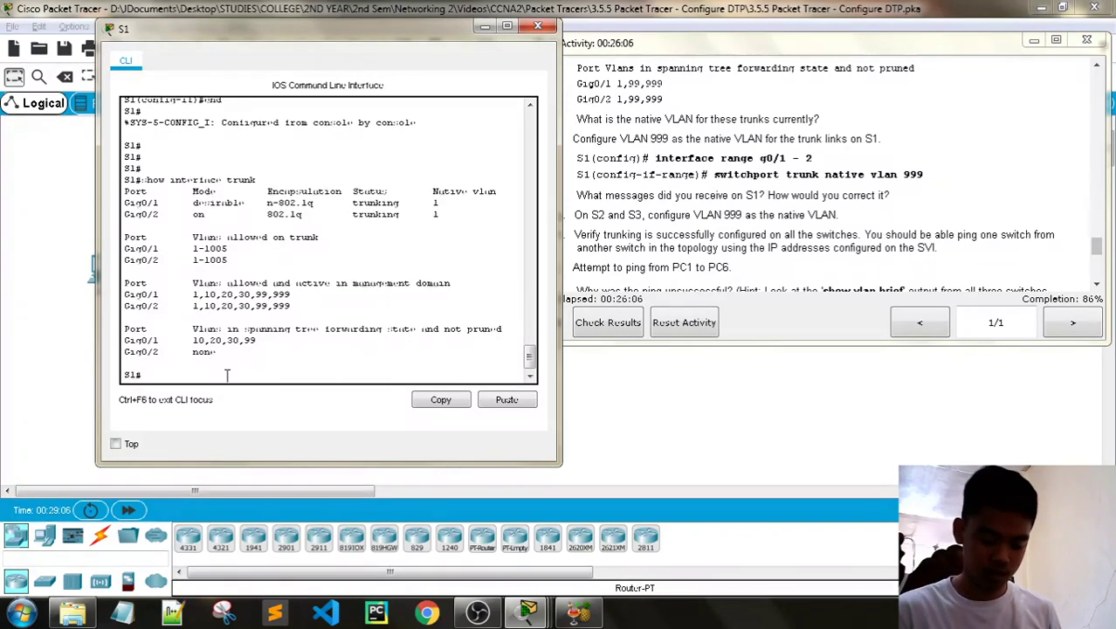
pyautogui.write('config t')
pyautogui.press('Return')
pyautogui.press('Return')
pyautogui.press('Return')
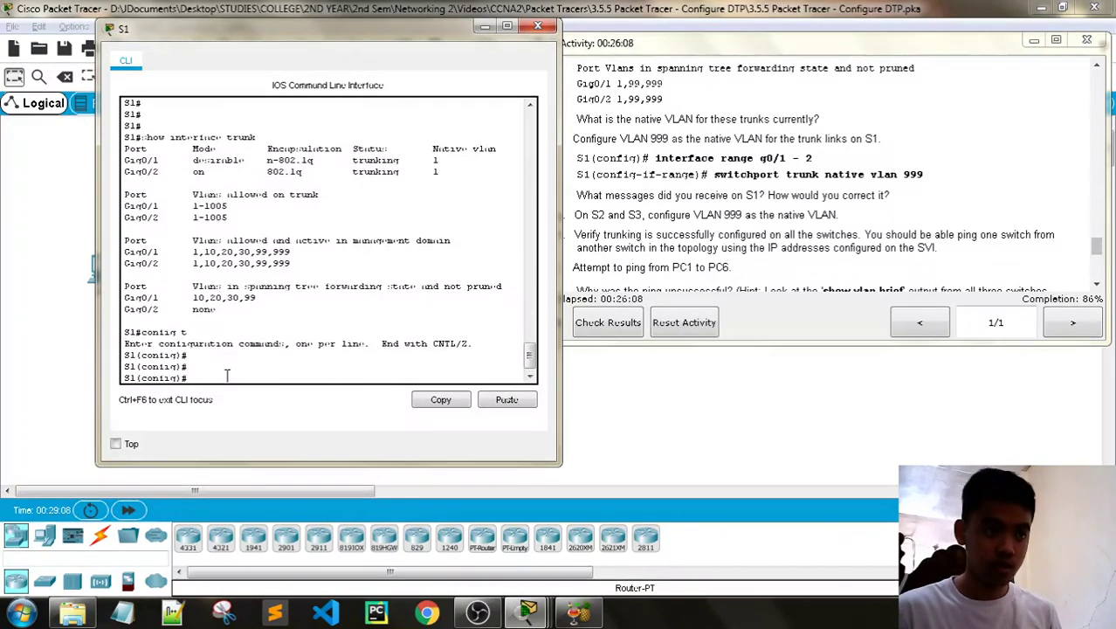
pyautogui.write('interface')
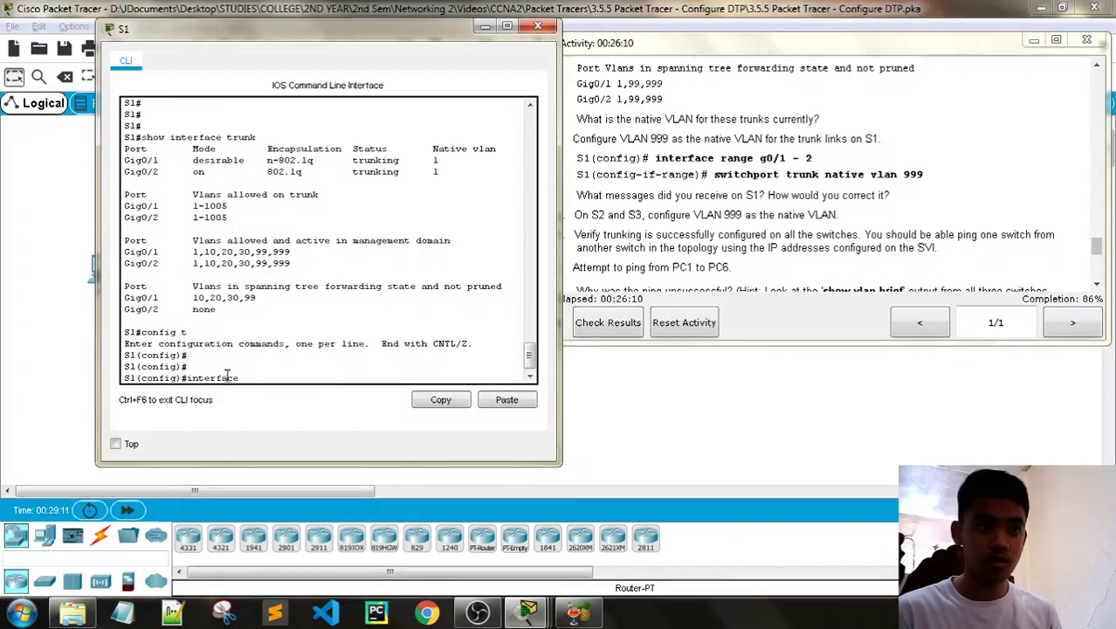
pyautogui.write(' range g0/')
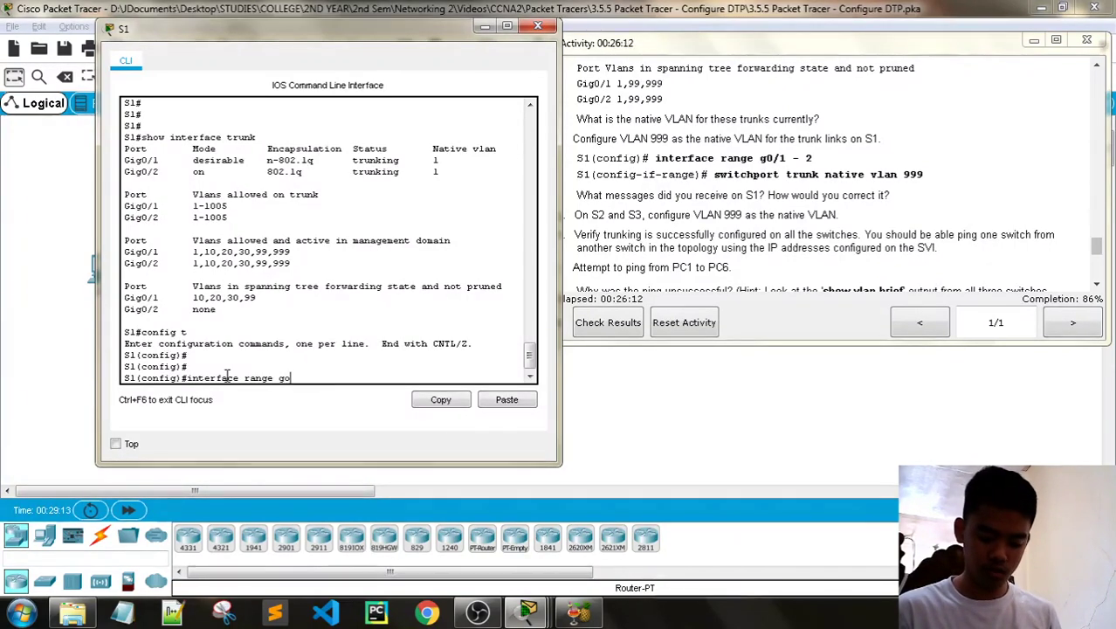
pyautogui.write('1-2')
pyautogui.press('Return')
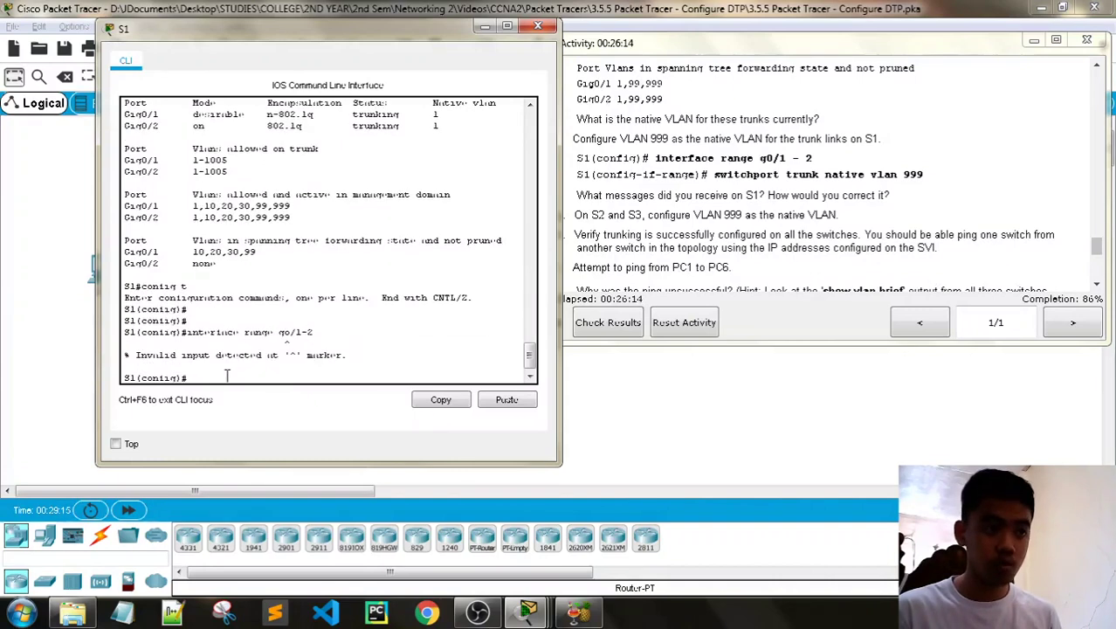
# Enter interface range configuration for S1's g0/1-2 with "interface range g0/1-2".
pyautogui.write('interface range g0/1')
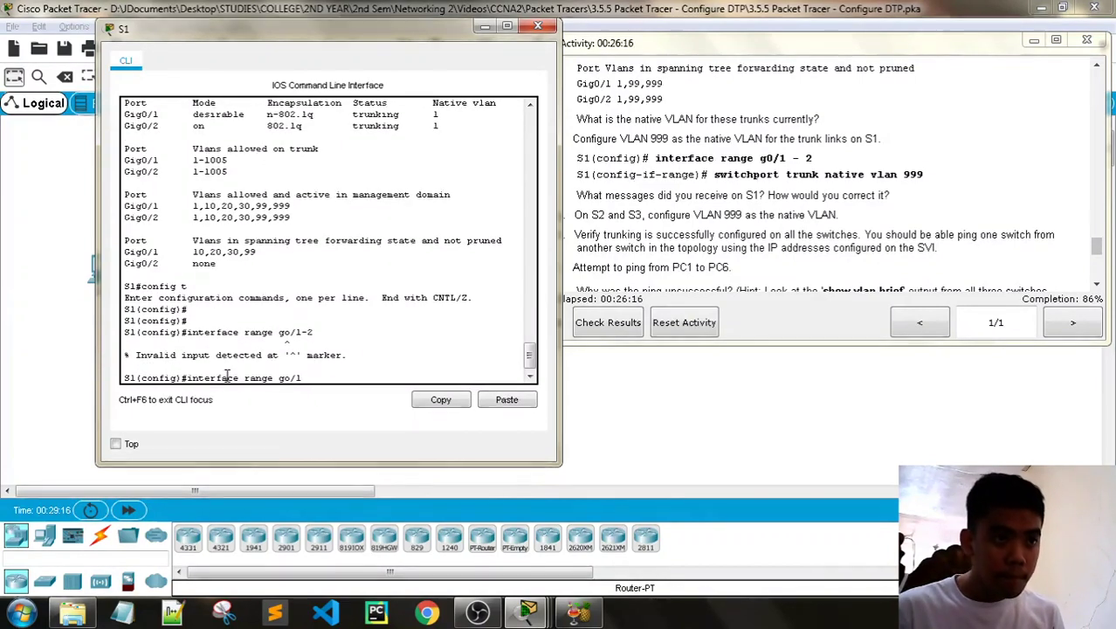
pyautogui.write('-2')
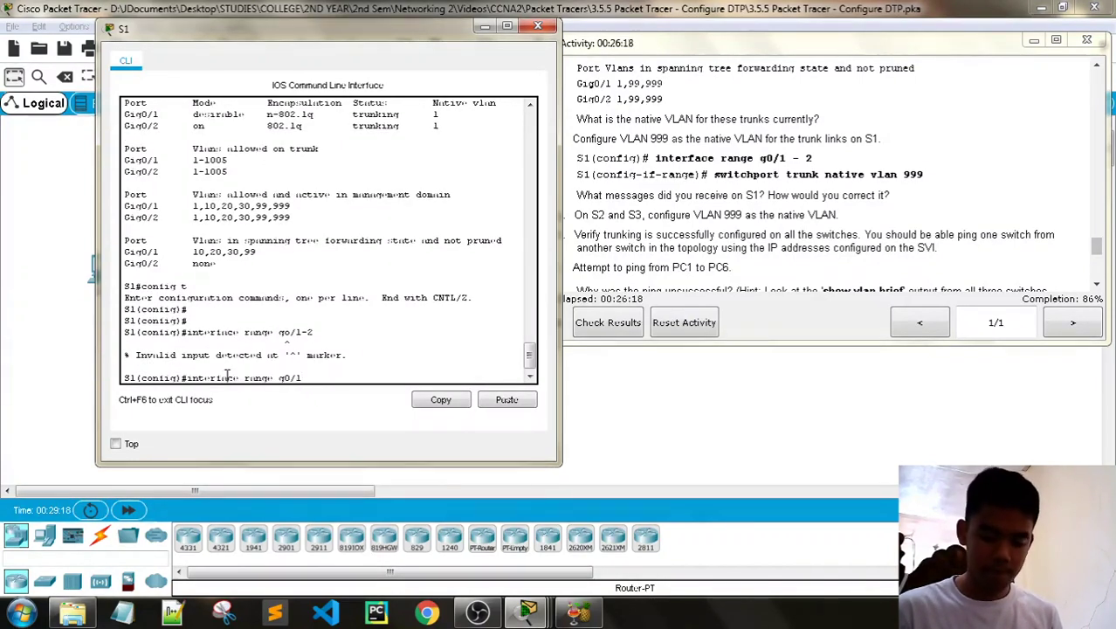
pyautogui.press('Return')
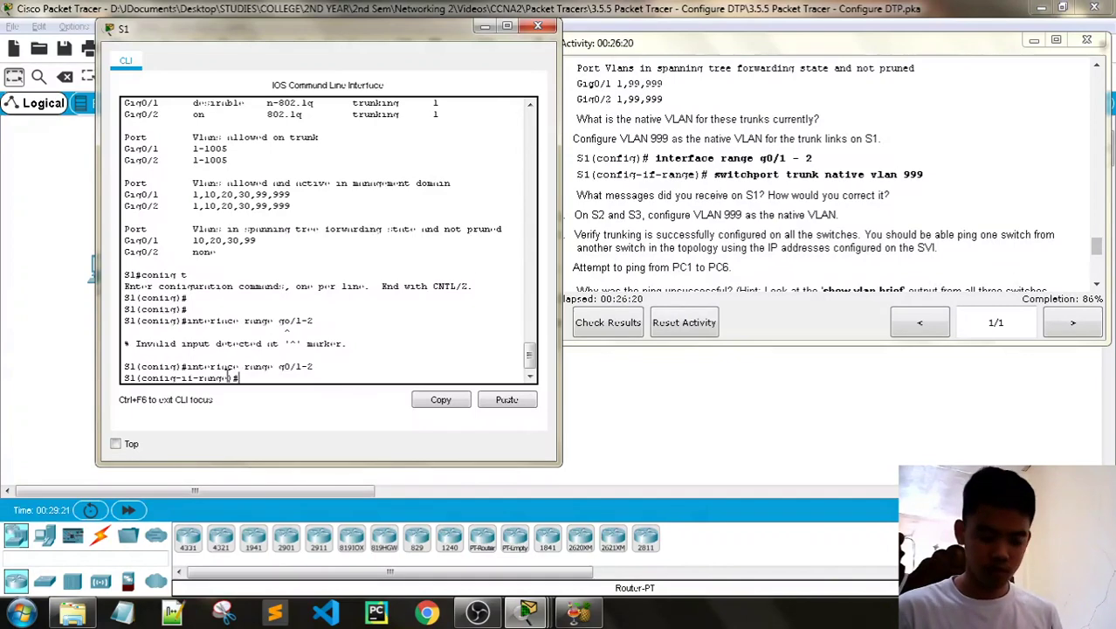
pyautogui.write('switchpor')
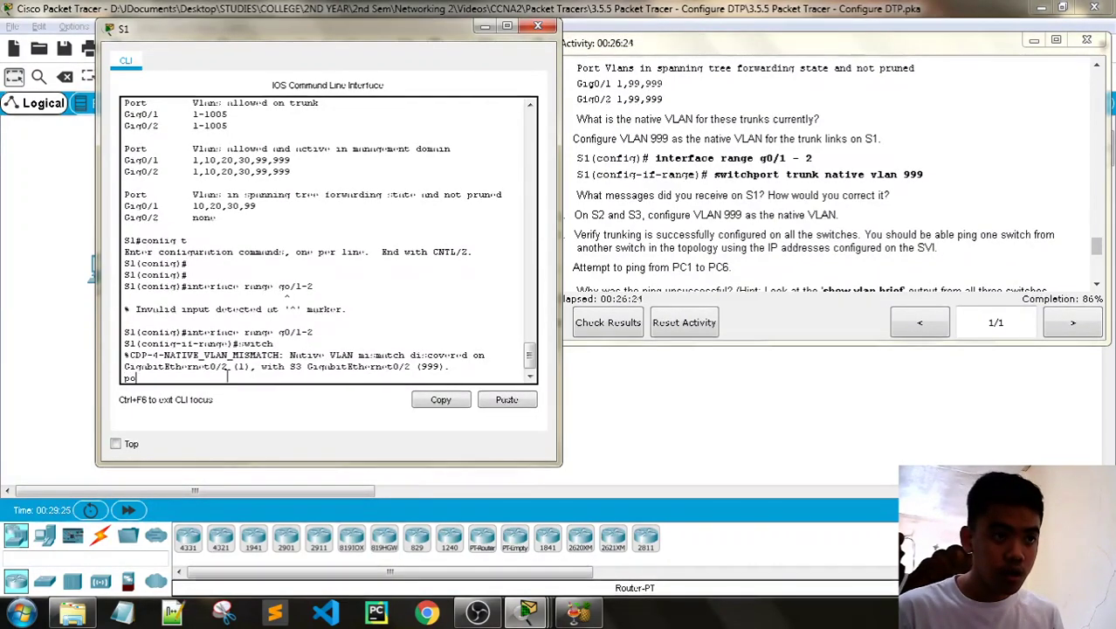
pyautogui.press('BackSpace')
pyautogui.press('BackSpace')
pyautogui.press('BackSpace')
pyautogui.press('BackSpace')
pyautogui.press('BackSpace')
pyautogui.press('BackSpace')
pyautogui.press('BackSpace')
pyautogui.press('BackSpace')
pyautogui.press('BackSpace')
pyautogui.press('Return')
pyautogui.press('Return')
pyautogui.press('Return')
# Make VLAN 999 the native VLAN on S1's trunk interfaces with "switchport trunk native vlan 999".
pyautogui.write('switchport')
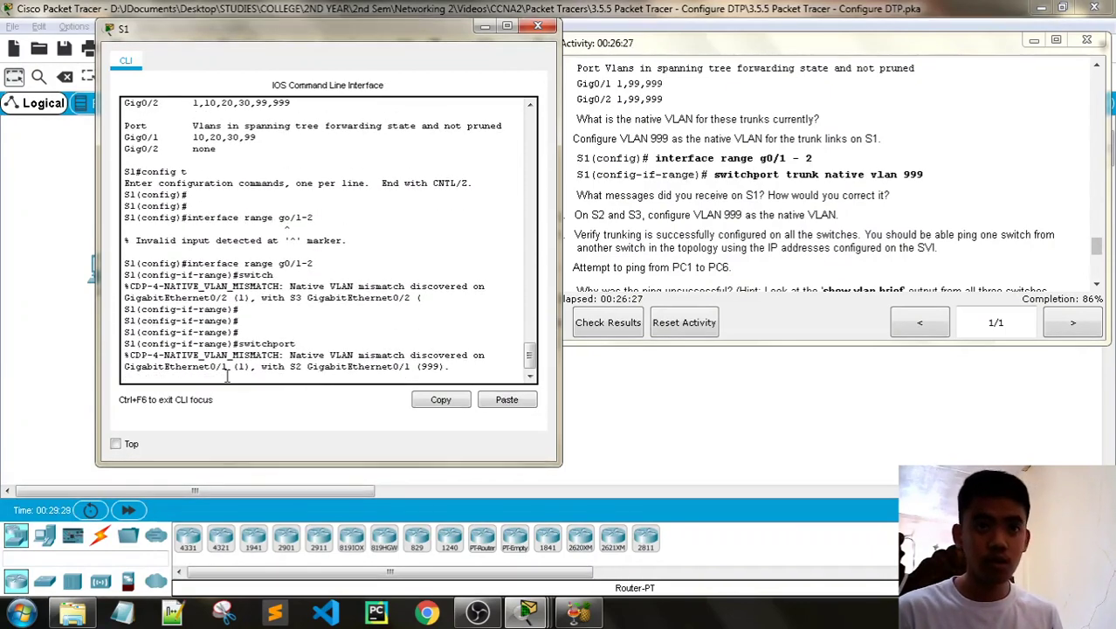
pyautogui.write('runk nat')
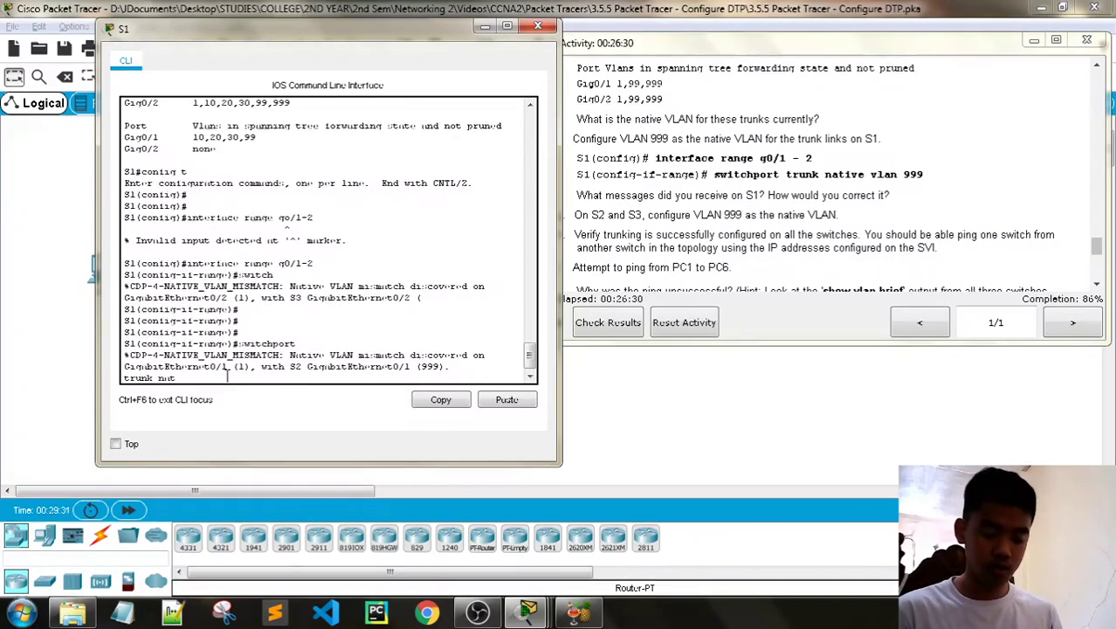
pyautogui.write('ive vlan 999')
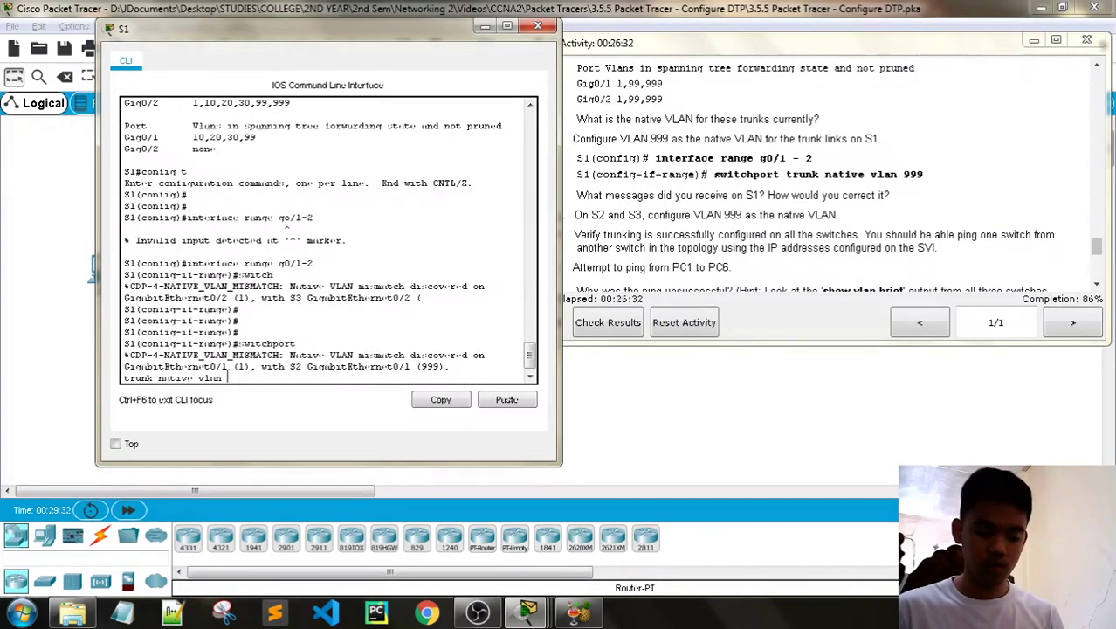
pyautogui.press('Return')
pyautogui.press('Return')
pyautogui.press('Return')
pyautogui.press('Return')
pyautogui.press('Return')
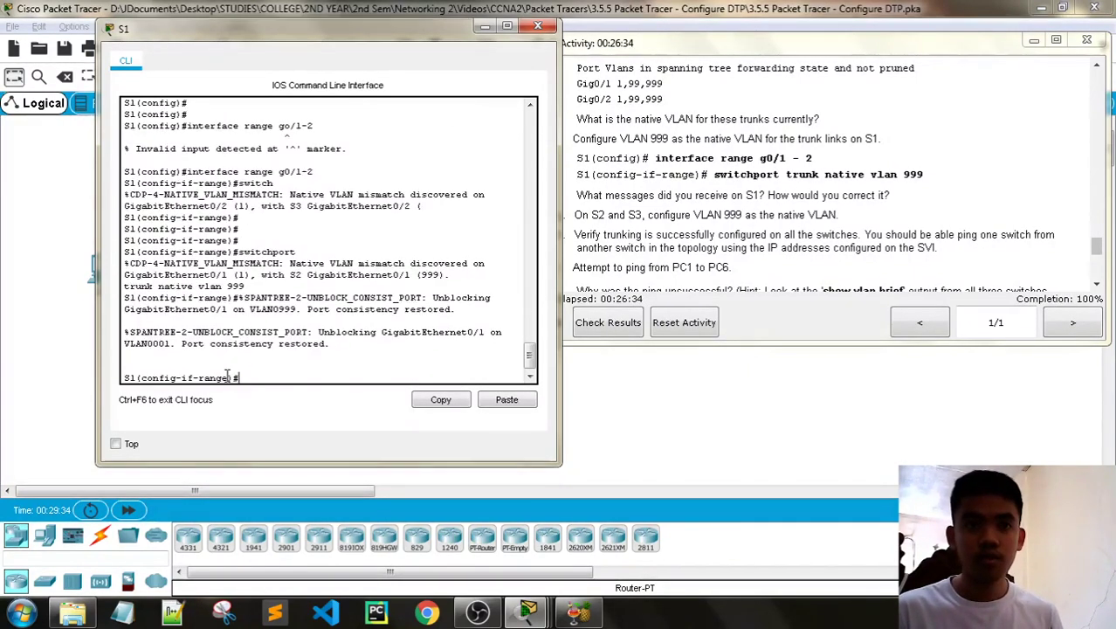
# Check the activity results, with S1's console closed, and review the assessment items for S1, S2 and S3.
pyautogui.scroll(-2, 665, 157)
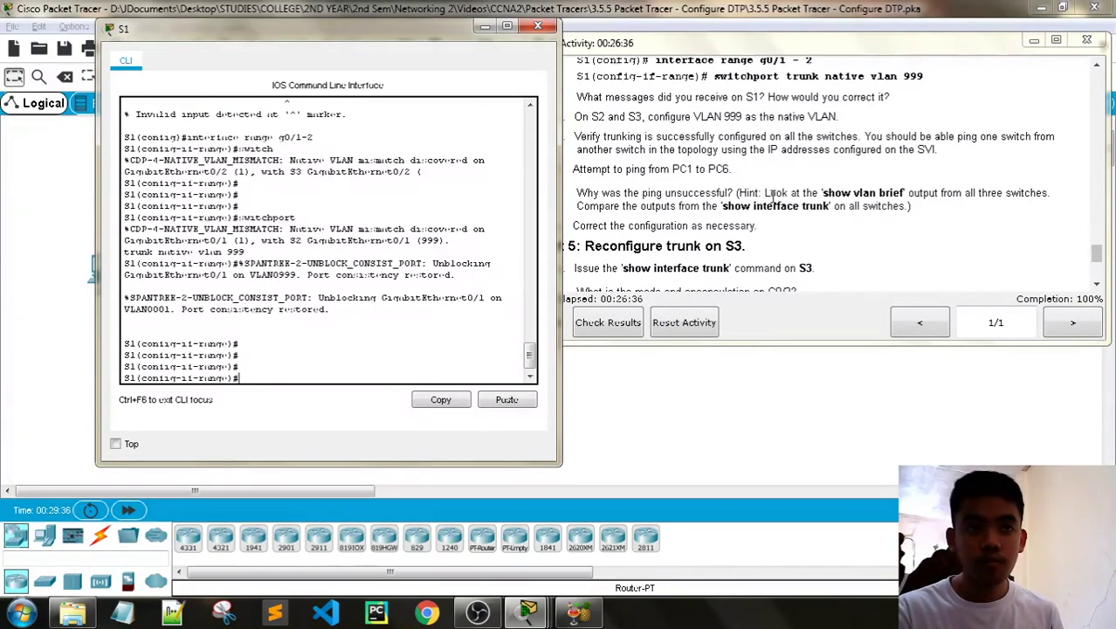
pyautogui.scroll(-2, 771, 193)
pyautogui.scroll(-2, 793, 204)
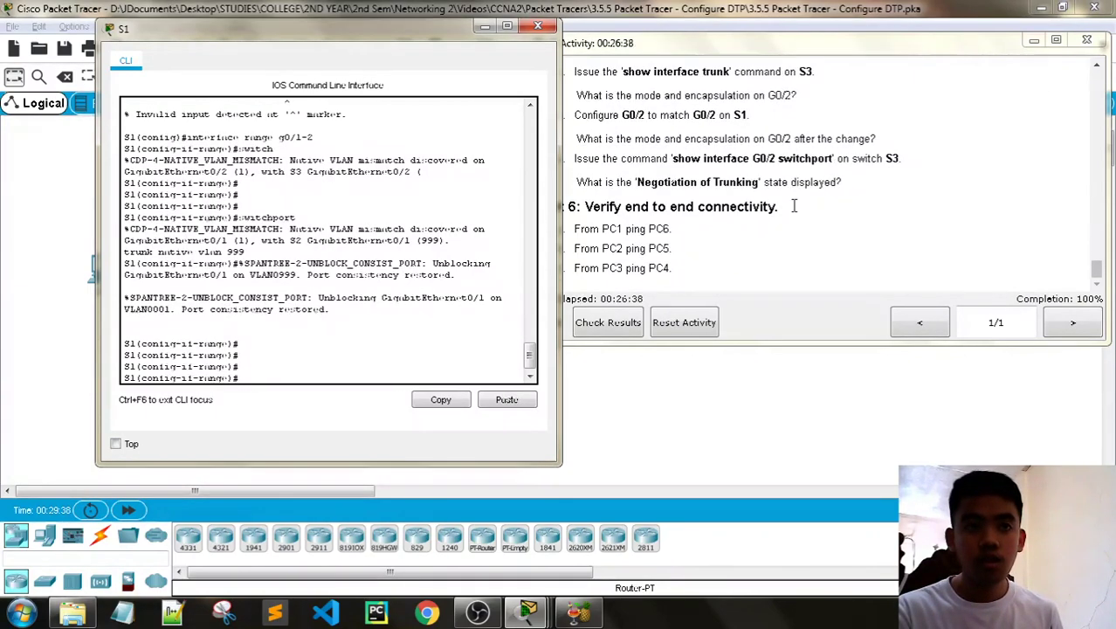
pyautogui.click(602, 324)
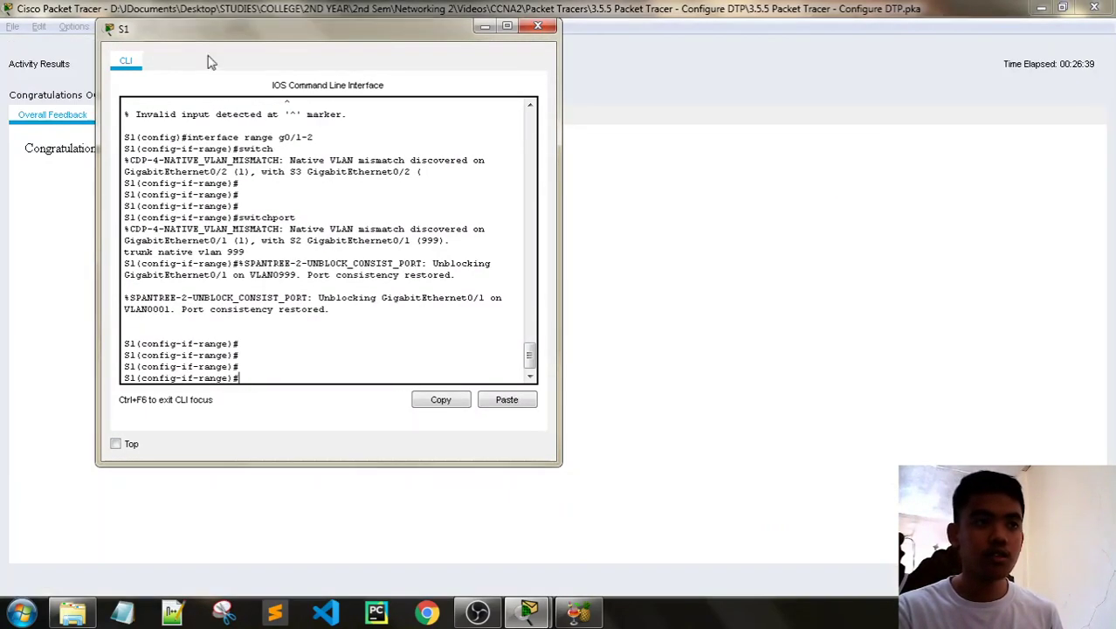
pyautogui.click(530, 35)
pyautogui.click(118, 118)
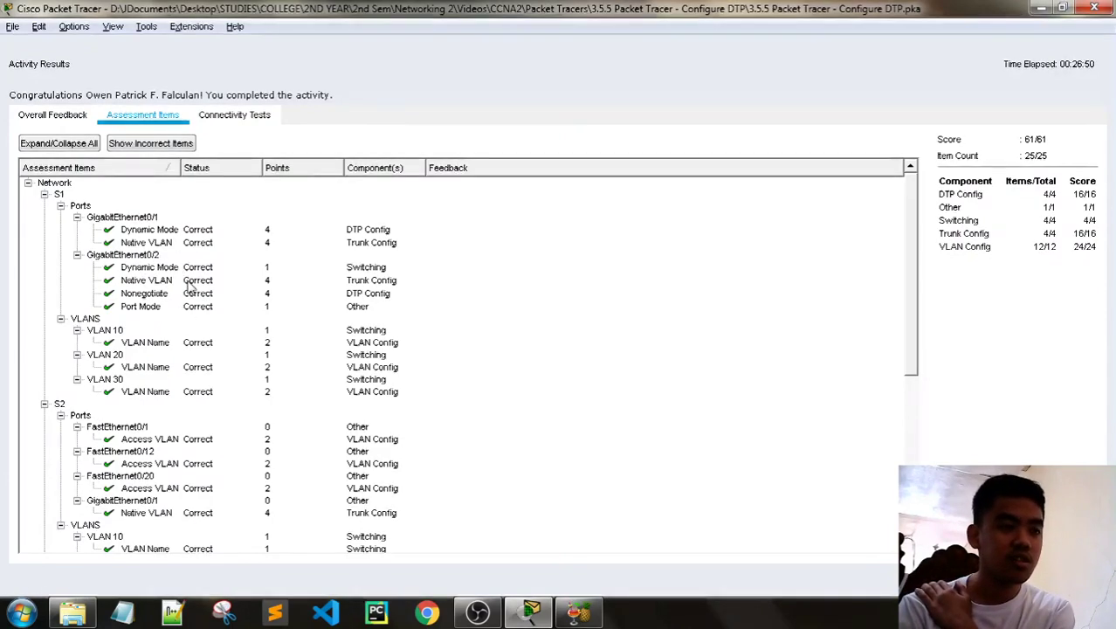
pyautogui.scroll(-8, 376, 344)
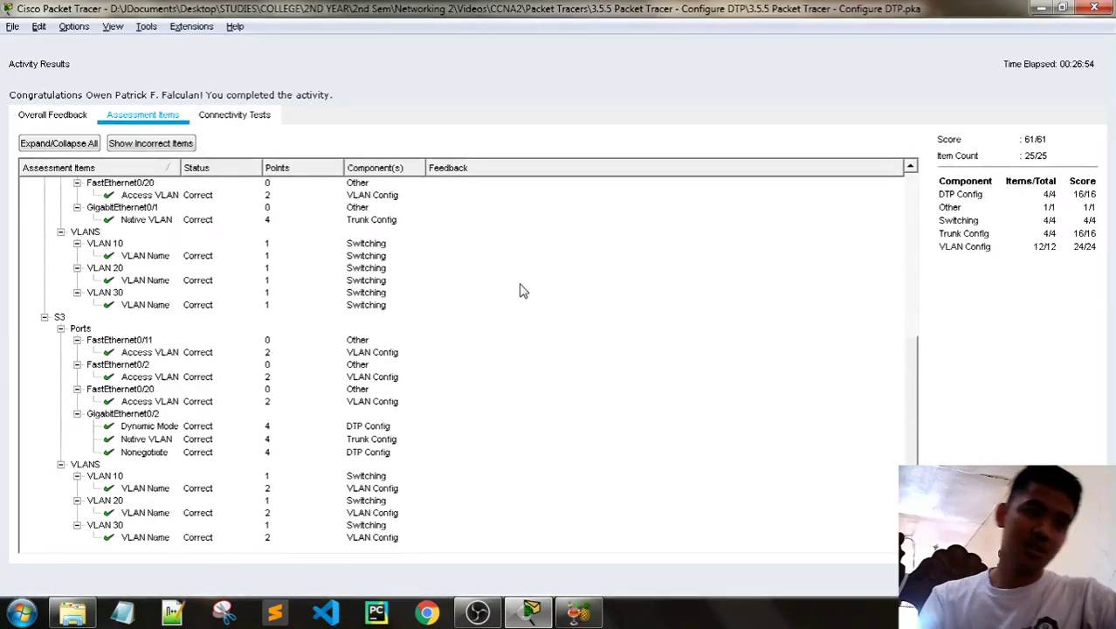
pyautogui.scroll(5, 489, 349)
pyautogui.scroll(4, 479, 361)
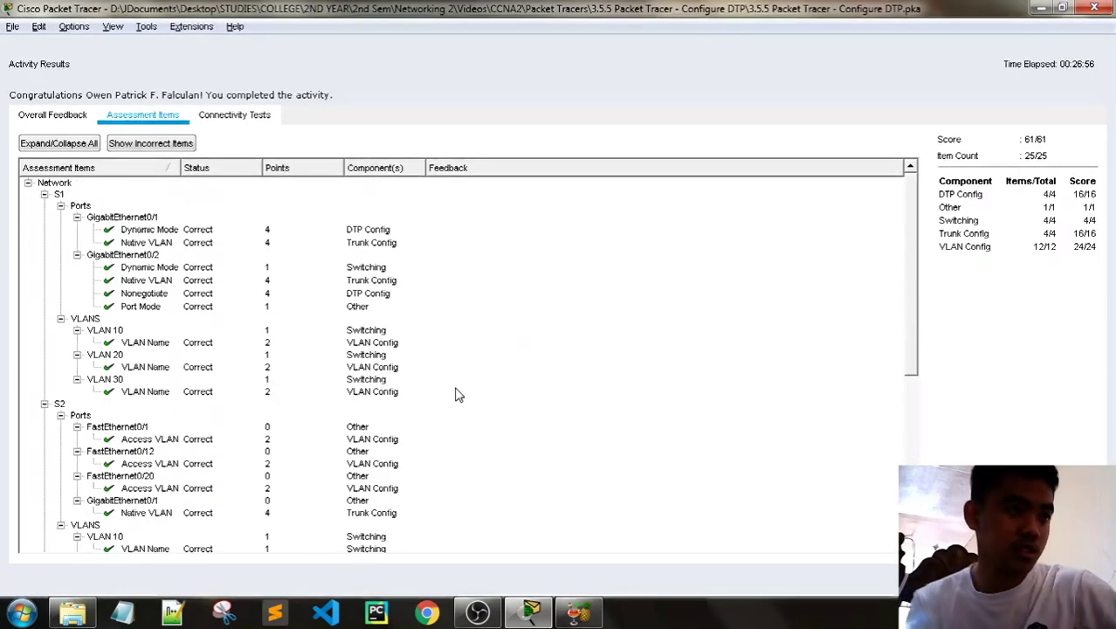
# Leave the results and review the activity instructions from the objectives through Part 1, Verify VLAN configuration.
pyautogui.press('Escape')
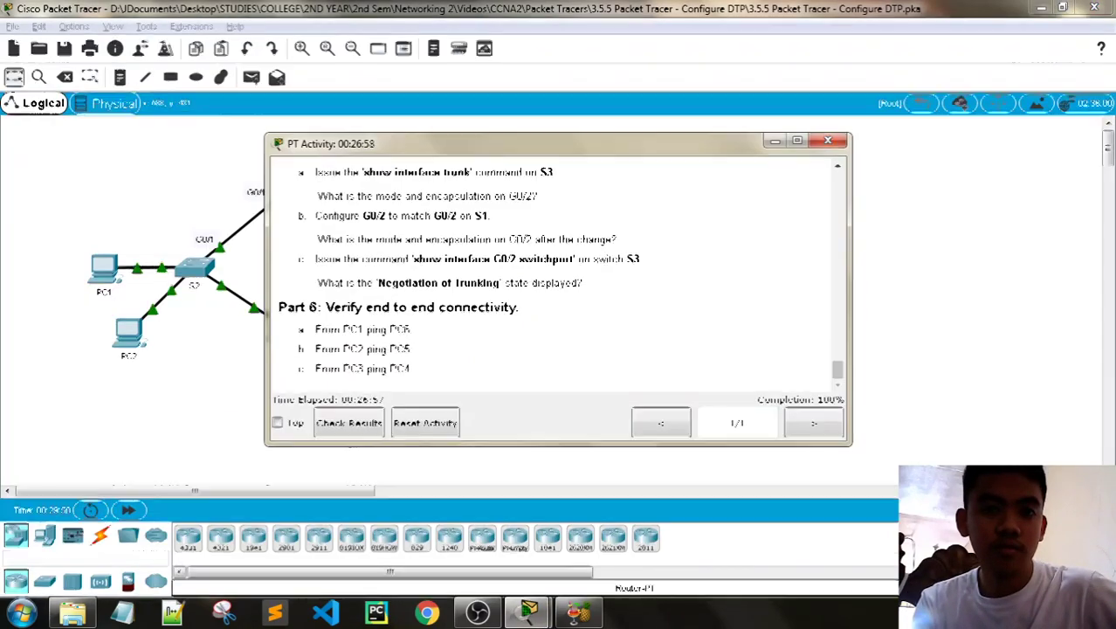
pyautogui.scroll(15, 690, 283)
pyautogui.scroll(8, 649, 288)
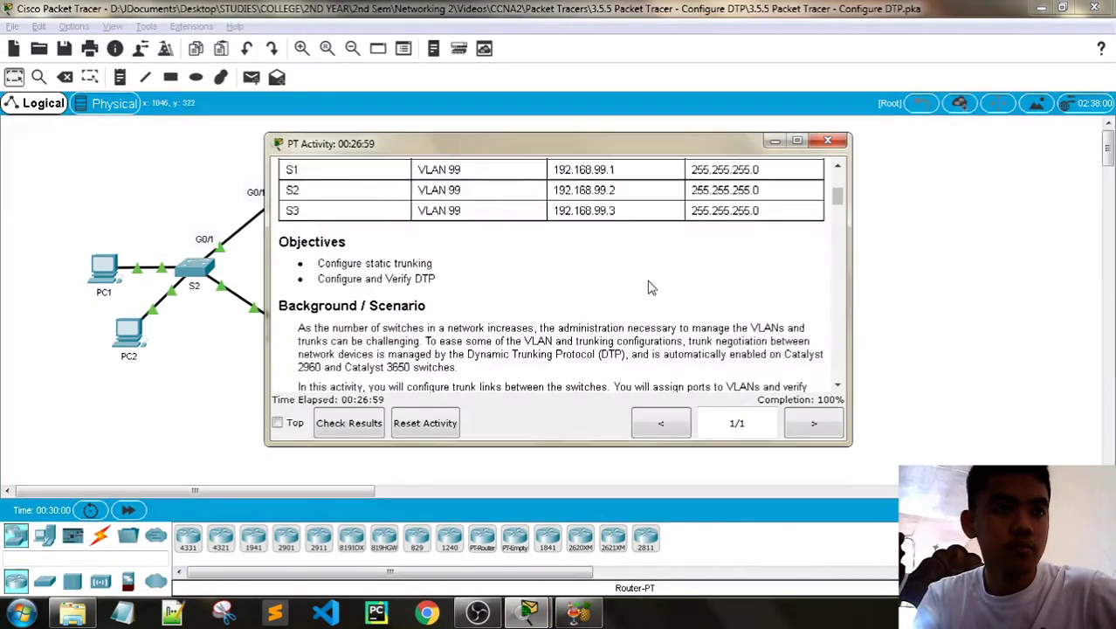
pyautogui.scroll(-4, 637, 291)
pyautogui.scroll(-3, 451, 243)
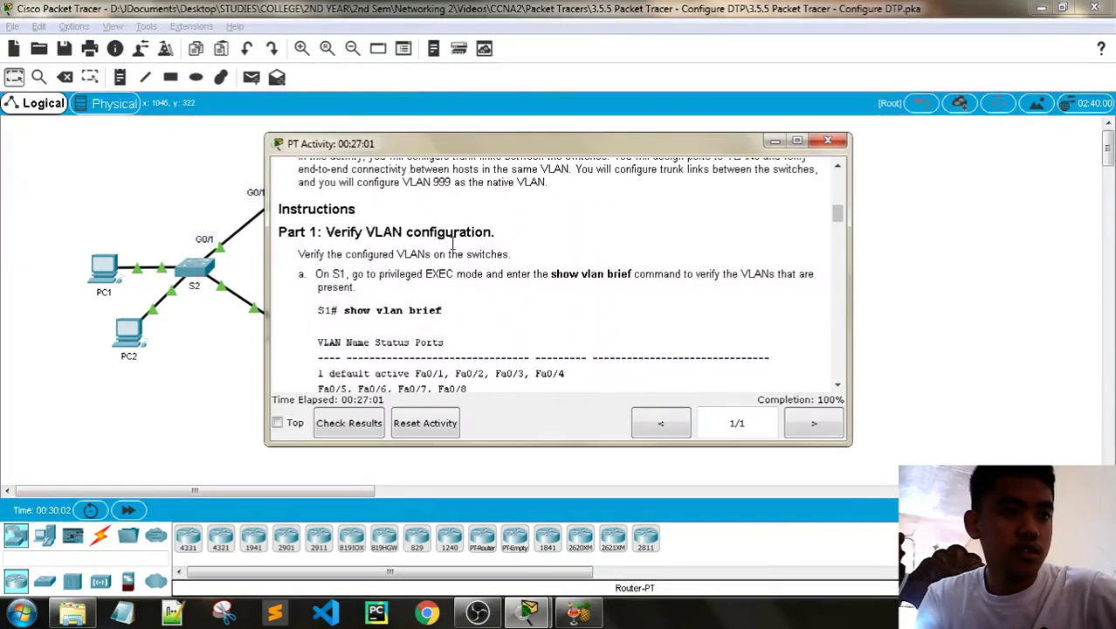
pyautogui.scroll(-3, 489, 240)
pyautogui.scroll(-4, 493, 244)
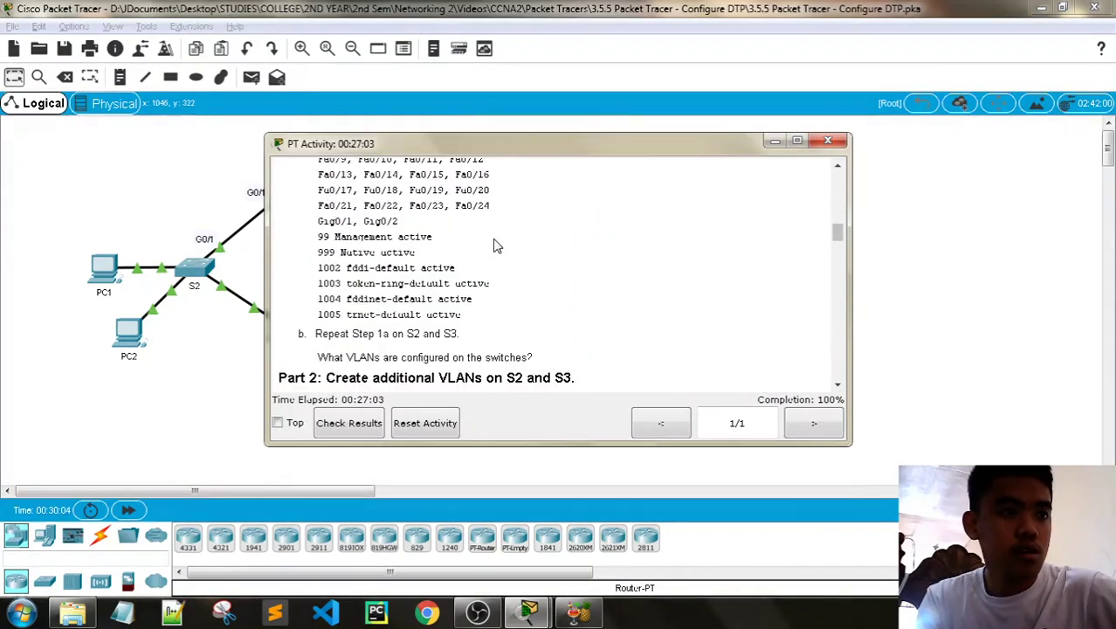
pyautogui.scroll(6, 489, 242)
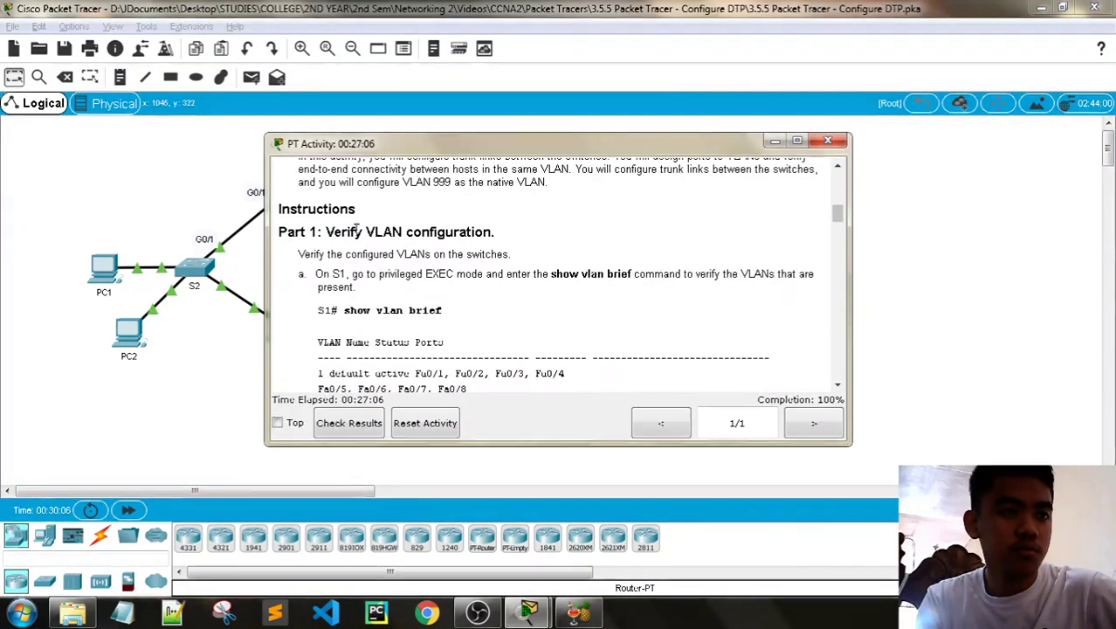
# Review Part 2 of the activity instructions, creating additional VLANs on S2 and S3, with the instructions window moved away from the switch topology.
pyautogui.scroll(-3, 510, 293)
pyautogui.scroll(-2, 513, 295)
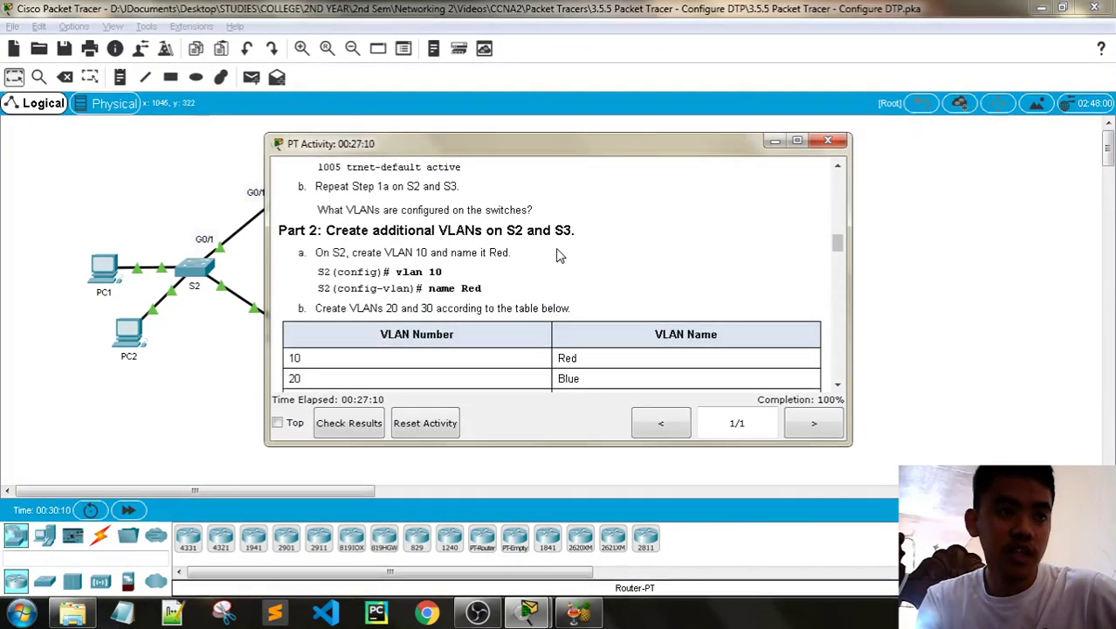
pyautogui.scroll(-1, 559, 253)
pyautogui.moveTo(459, 147); pyautogui.dragTo(687, 133)
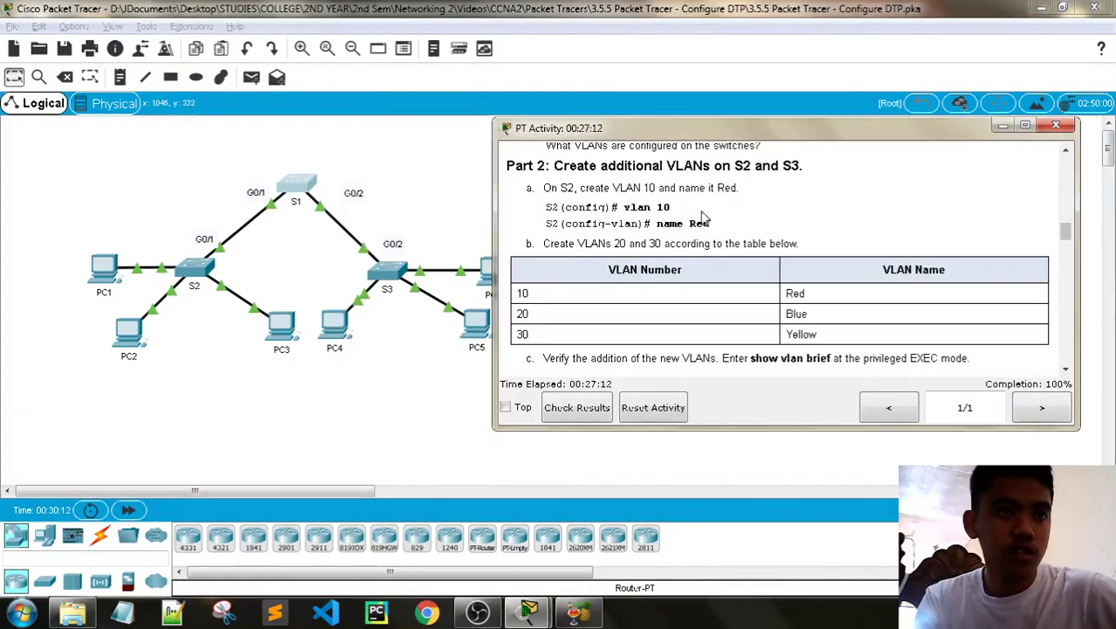
pyautogui.scroll(3, 704, 220)
pyautogui.scroll(-2, 704, 220)
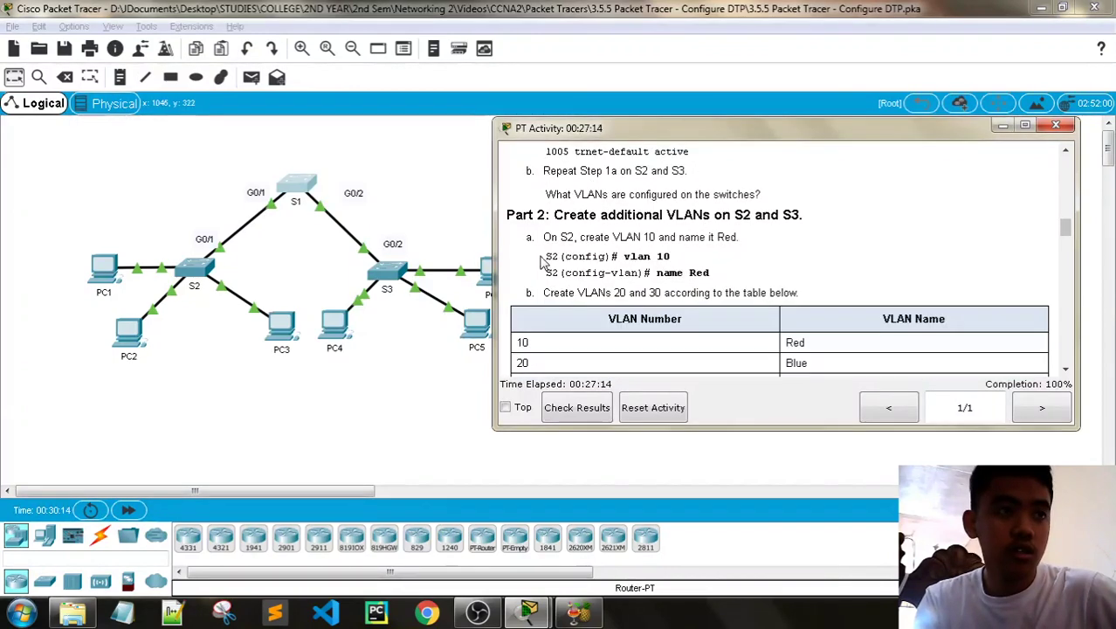
pyautogui.scroll(-1, 768, 274)
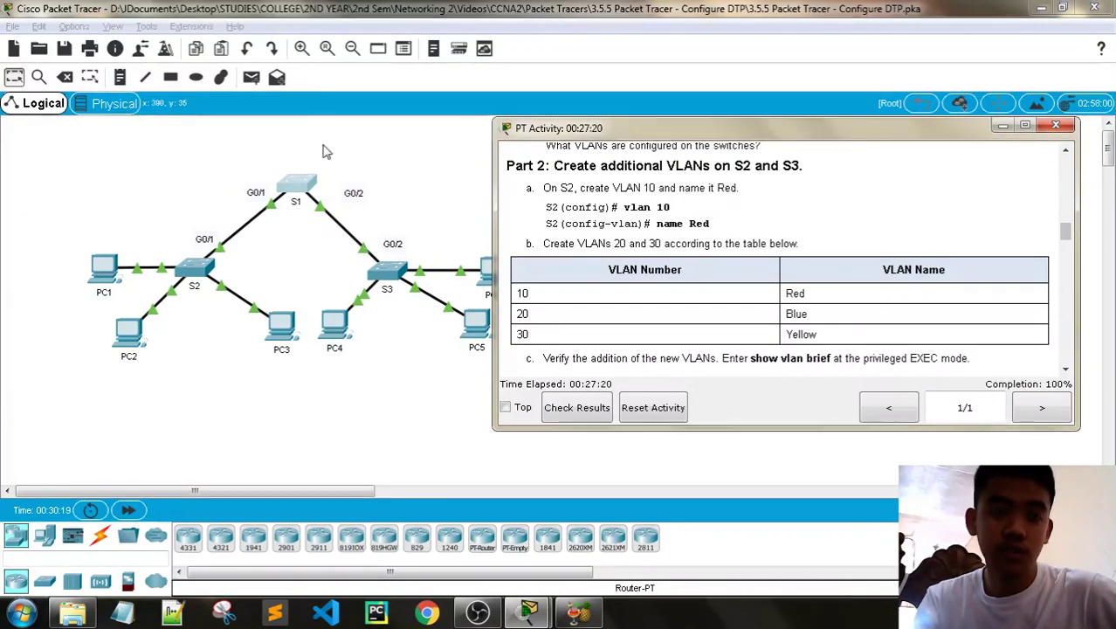
# Review Part 3, Assign VLANs to Ports, including the port assignment table and S2 commands, rechecking the VLAN creation instructions in Part 2.
pyautogui.scroll(-5, 711, 288)
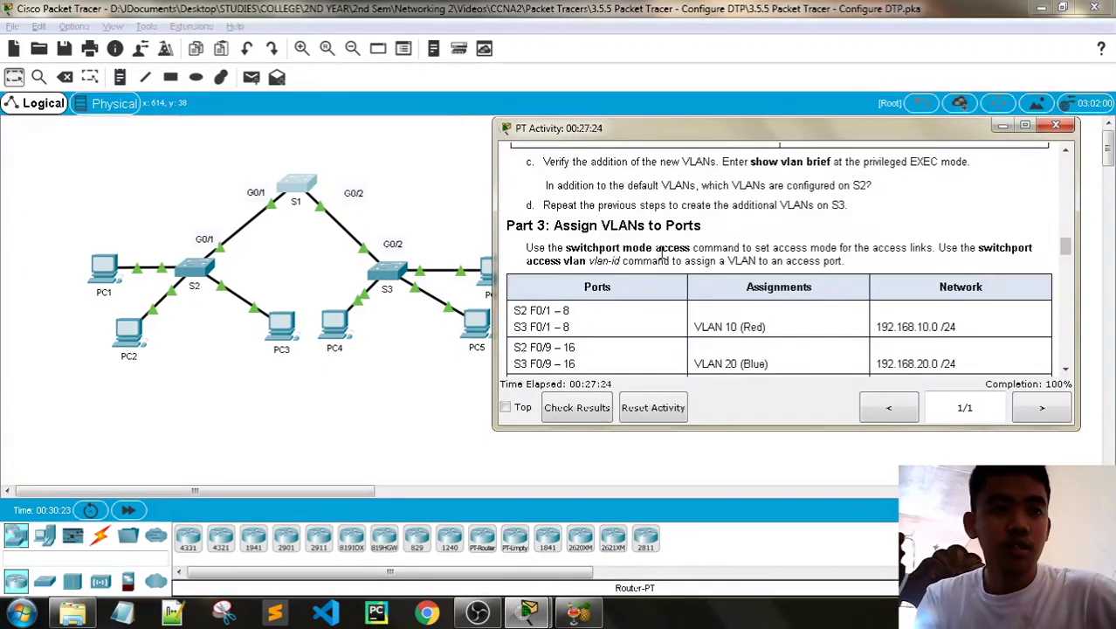
pyautogui.scroll(-1, 668, 258)
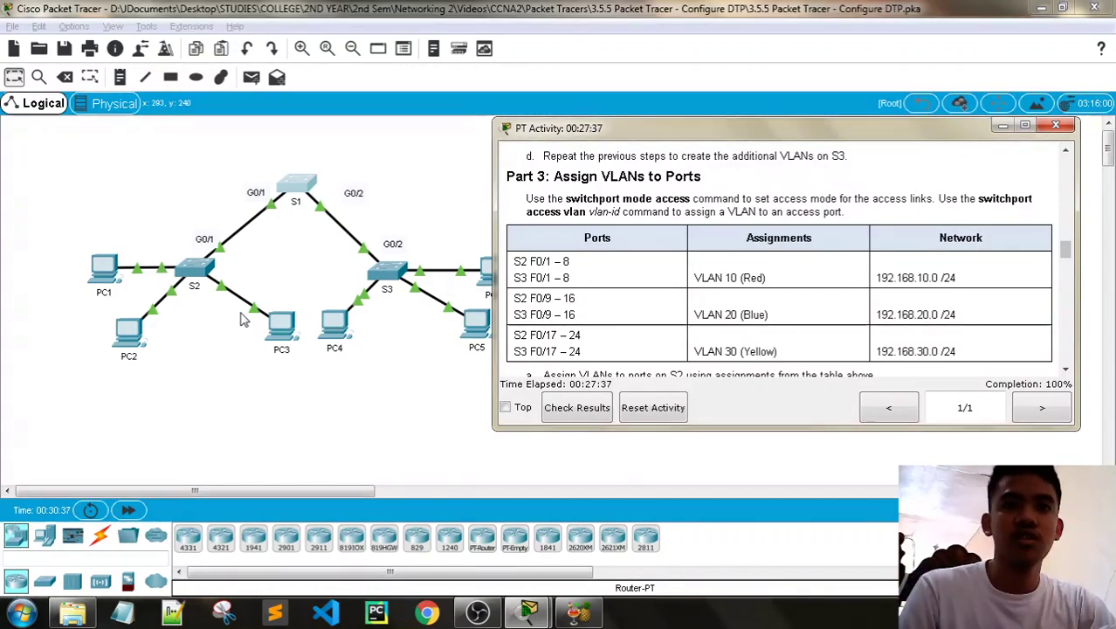
pyautogui.scroll(3, 648, 293)
pyautogui.scroll(6, 648, 293)
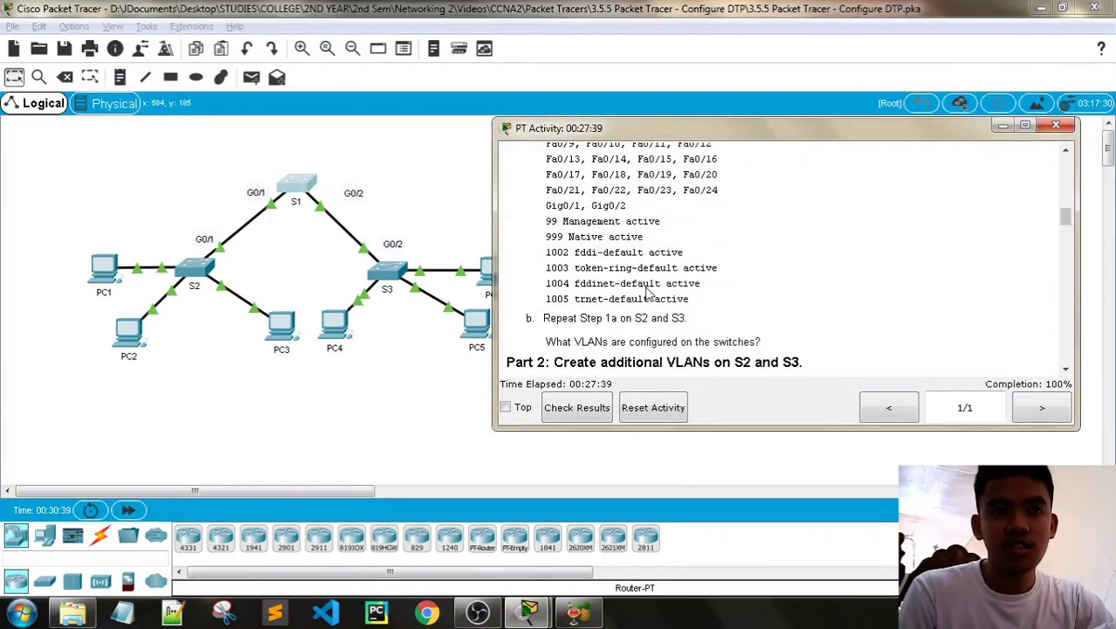
pyautogui.scroll(-2, 650, 292)
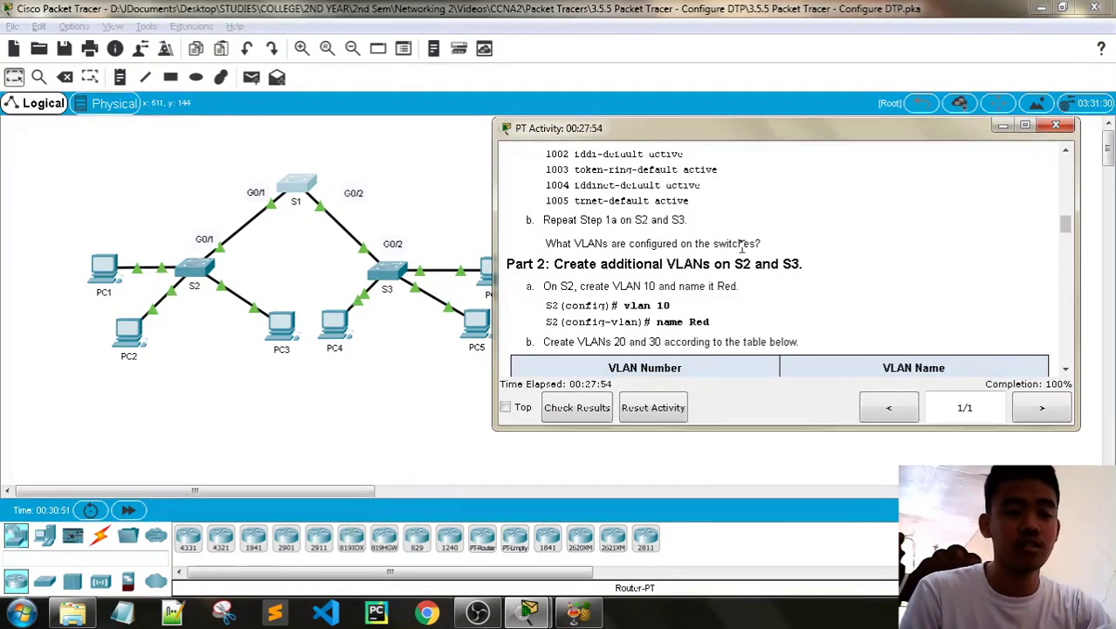
pyautogui.scroll(-5, 740, 244)
pyautogui.scroll(2, 751, 256)
pyautogui.scroll(-2, 800, 264)
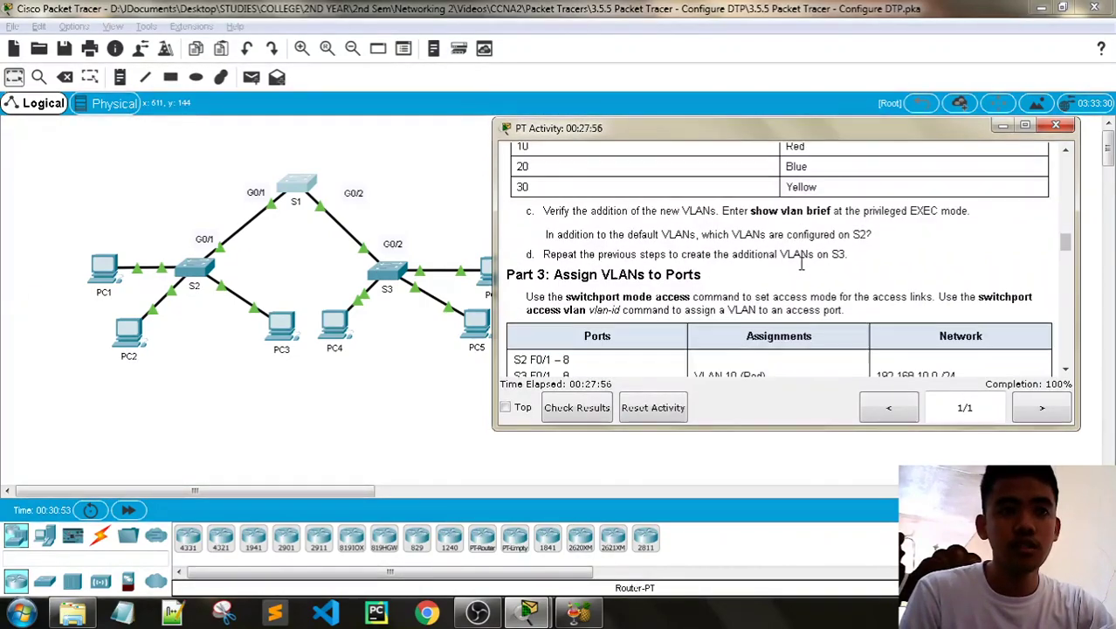
pyautogui.scroll(-5, 800, 263)
pyautogui.scroll(5, 643, 274)
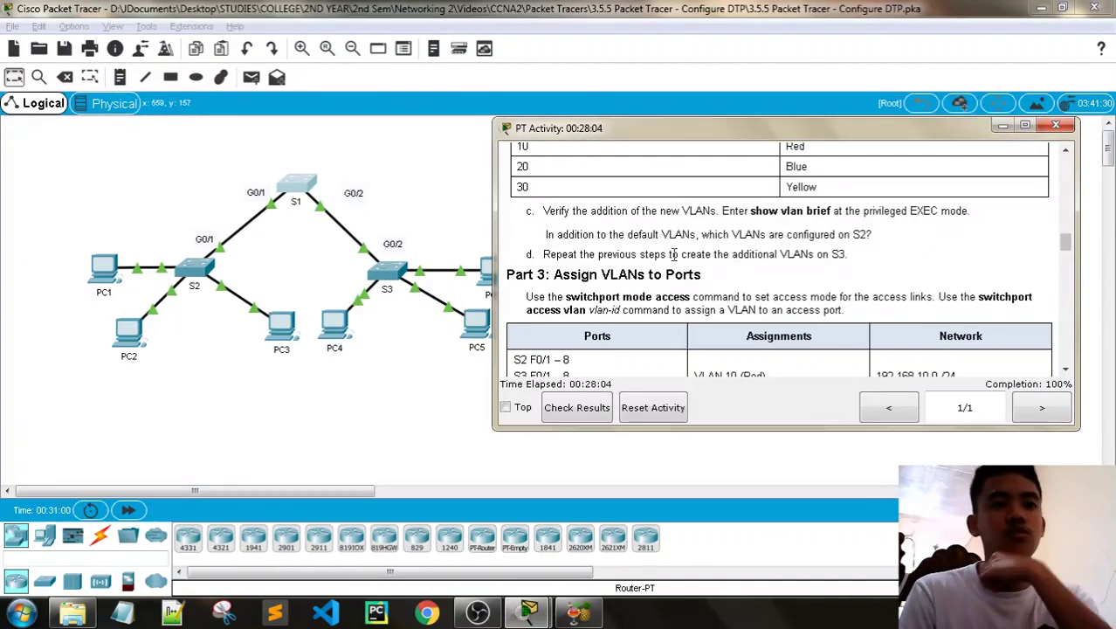
pyautogui.scroll(-1, 744, 273)
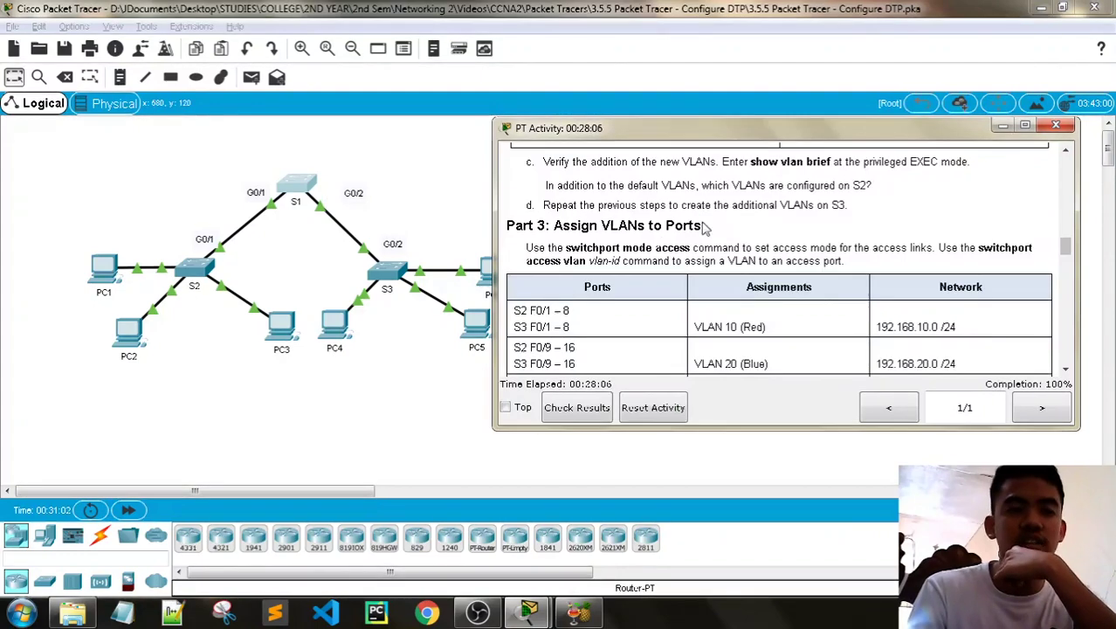
pyautogui.scroll(-1, 688, 248)
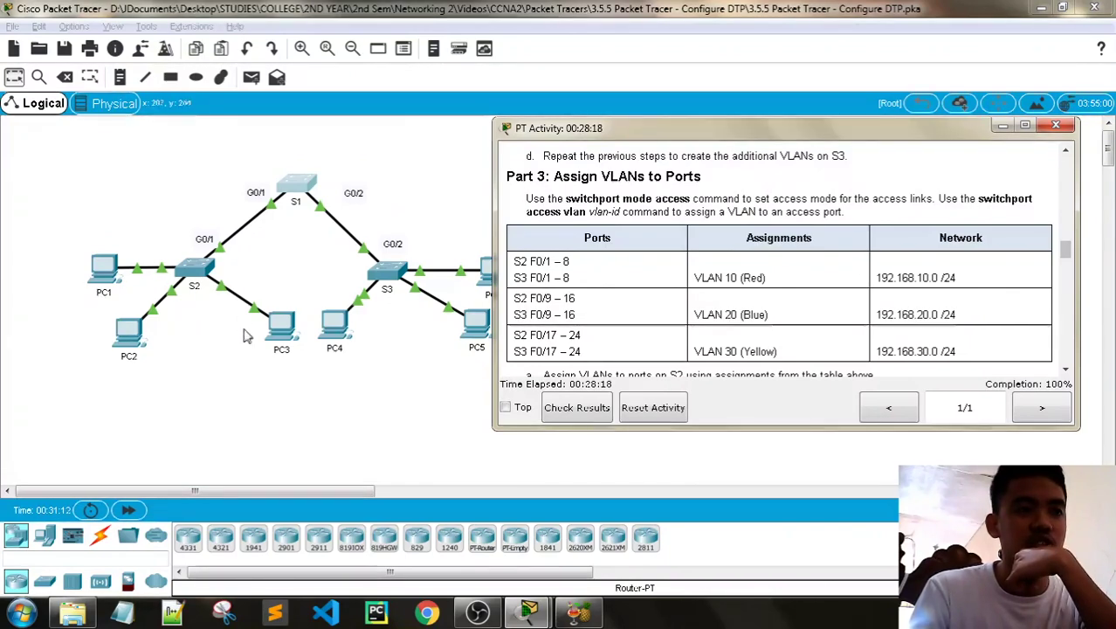
pyautogui.scroll(-5, 758, 278)
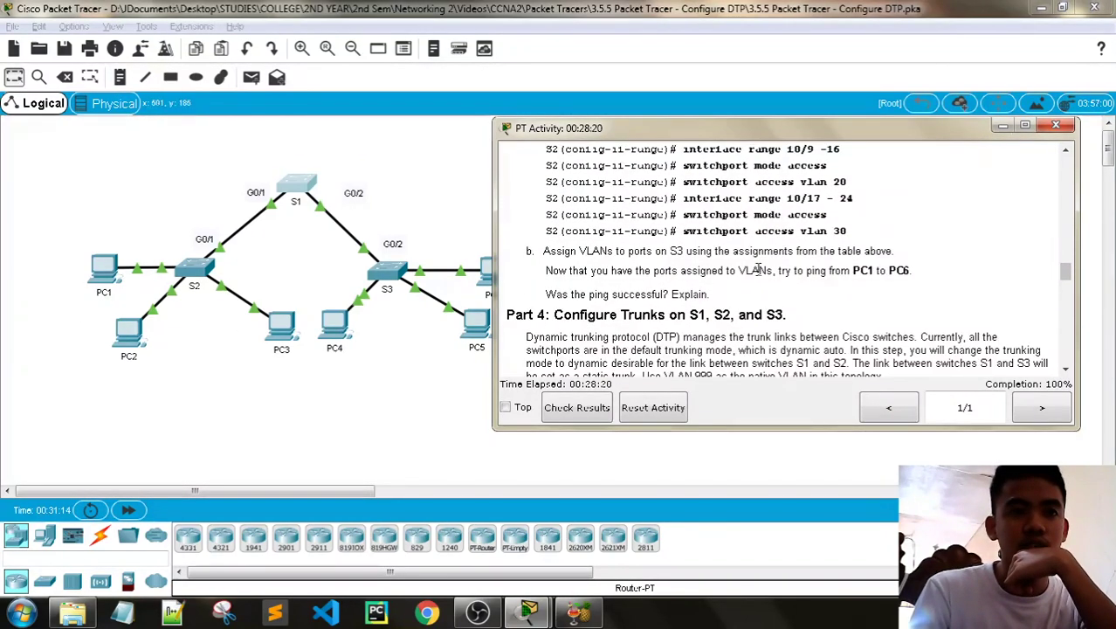
pyautogui.scroll(2, 765, 271)
# Examine Part 4's trunk instructions: dynamic desirable mode on S1's G0/1, trunk verification on S2, and the static trunk with nonegotiate on G0/2.
pyautogui.scroll(-4, 772, 264)
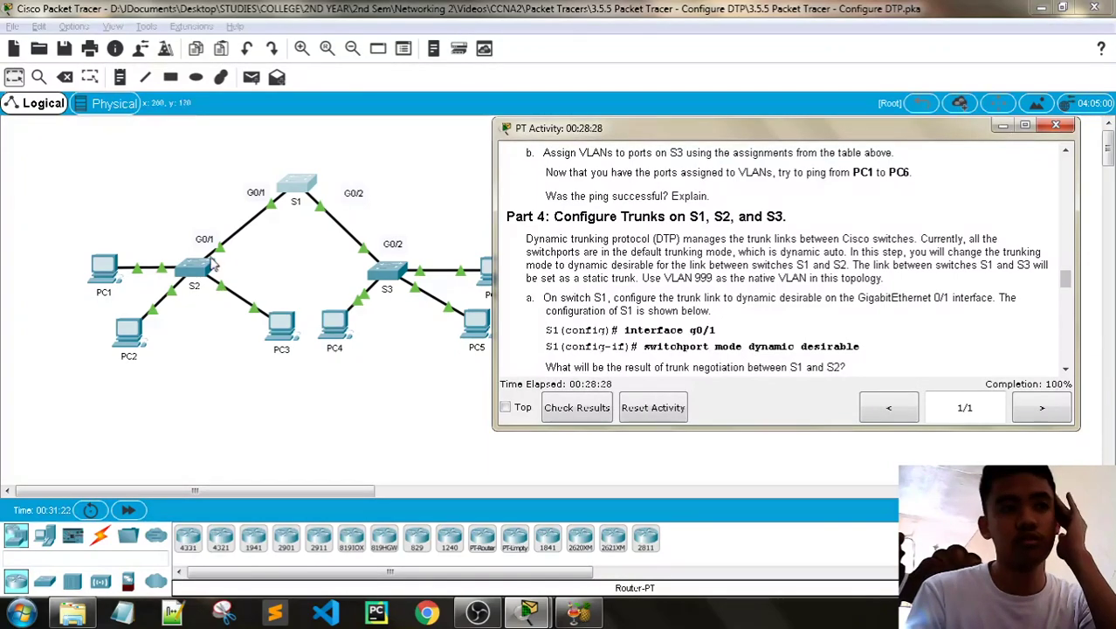
pyautogui.scroll(-3, 736, 264)
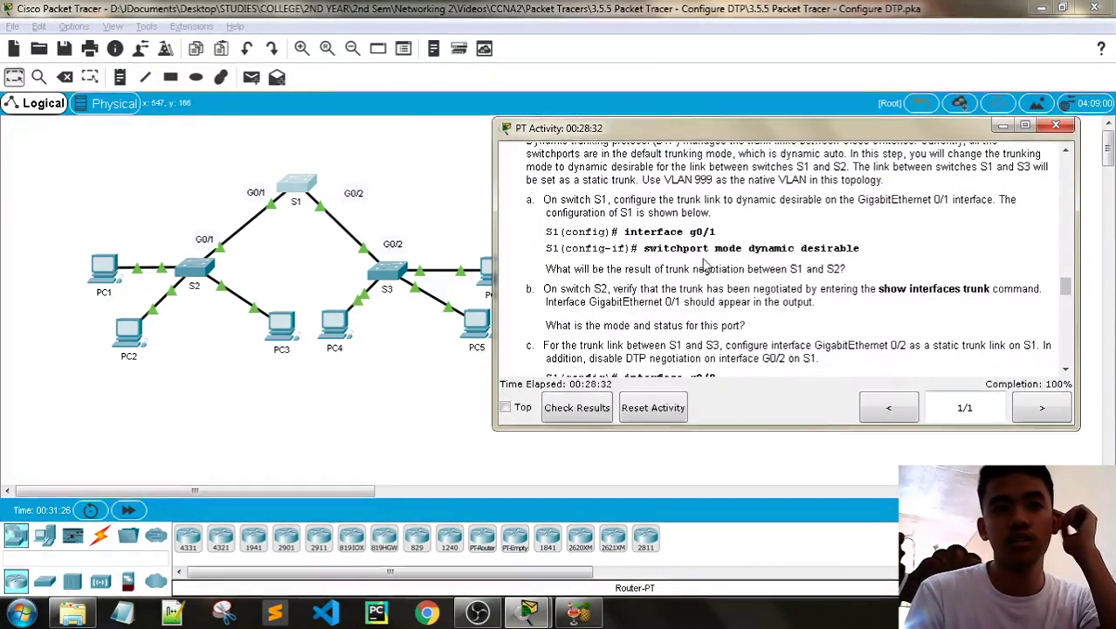
pyautogui.scroll(1, 710, 268)
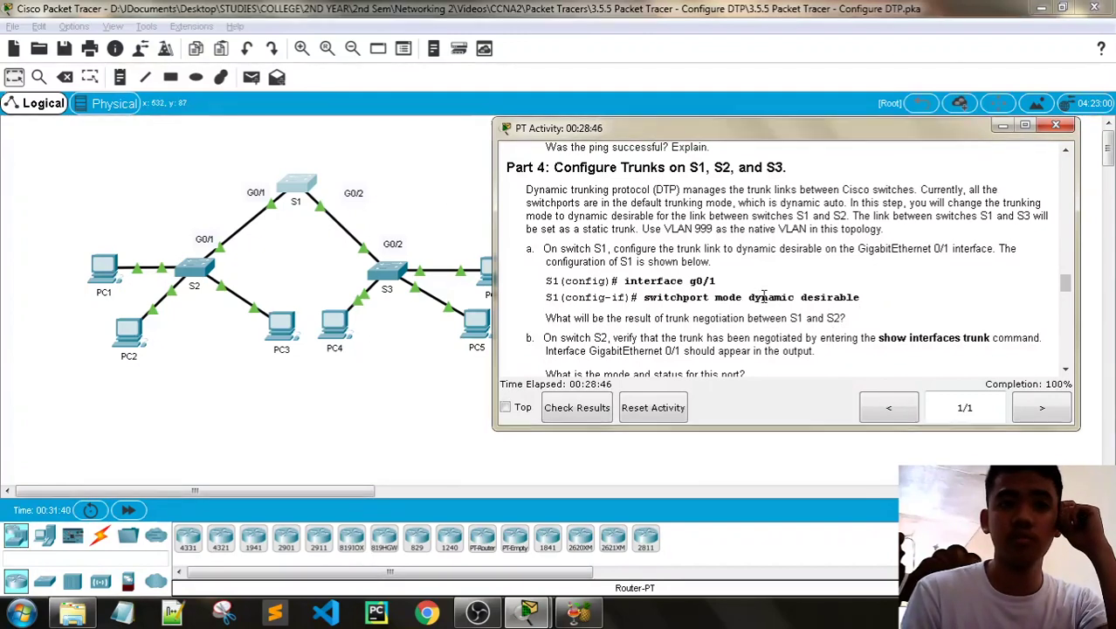
pyautogui.scroll(-2, 834, 297)
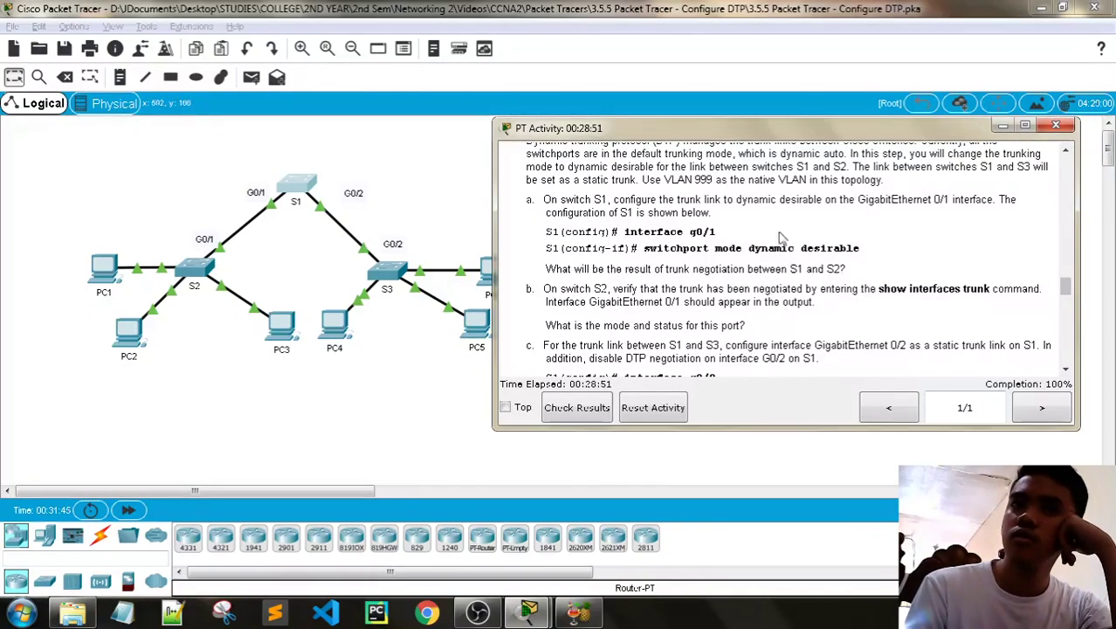
pyautogui.scroll(-4, 812, 244)
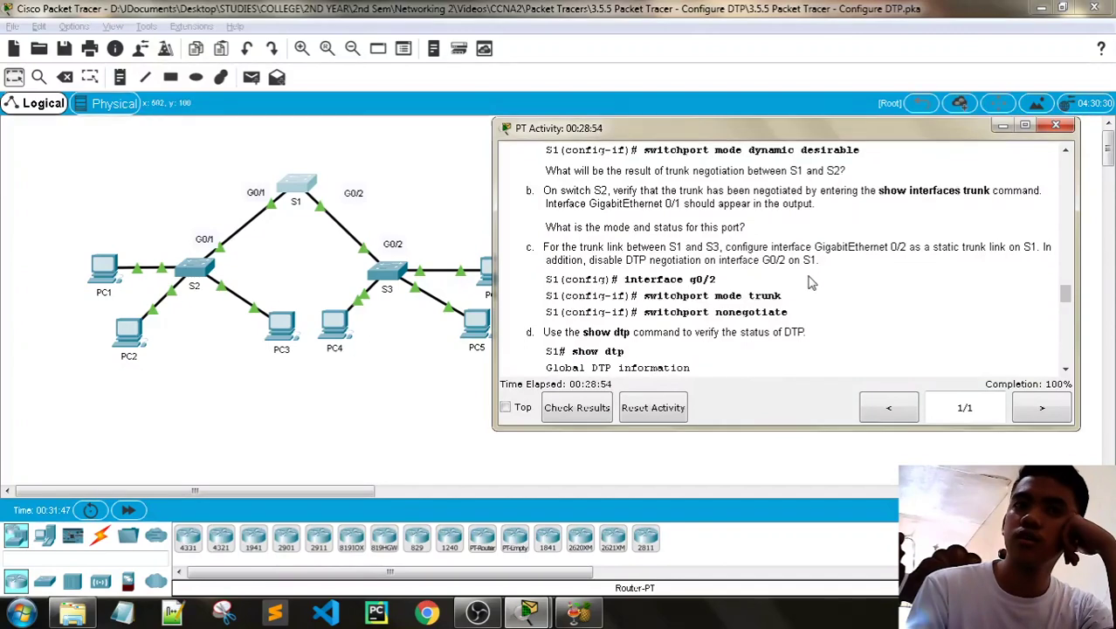
pyautogui.scroll(2, 811, 282)
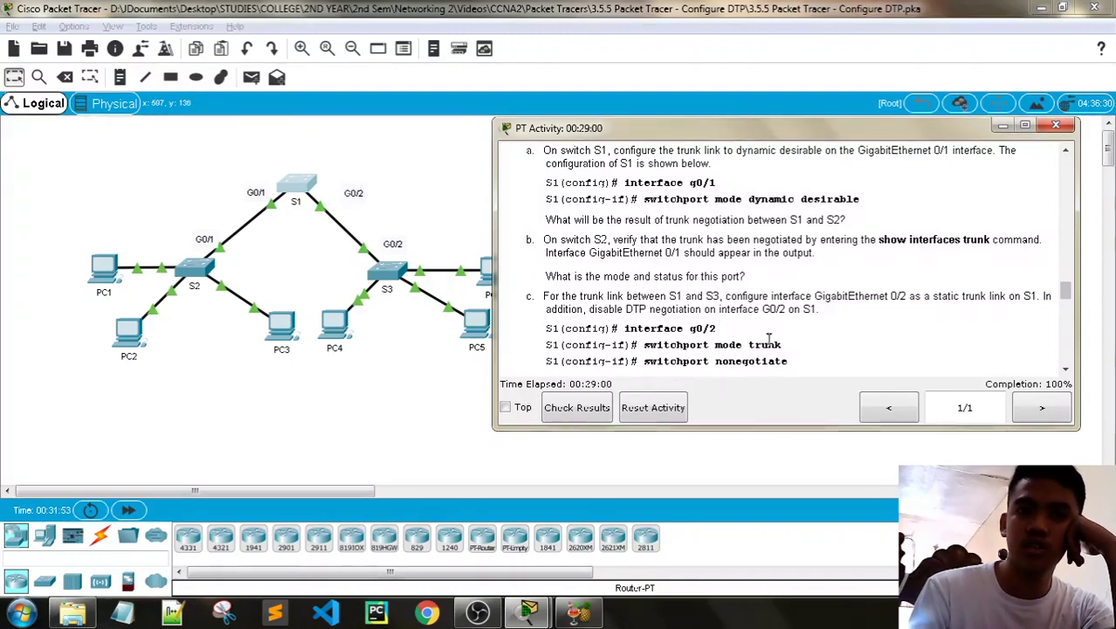
pyautogui.scroll(-1, 748, 236)
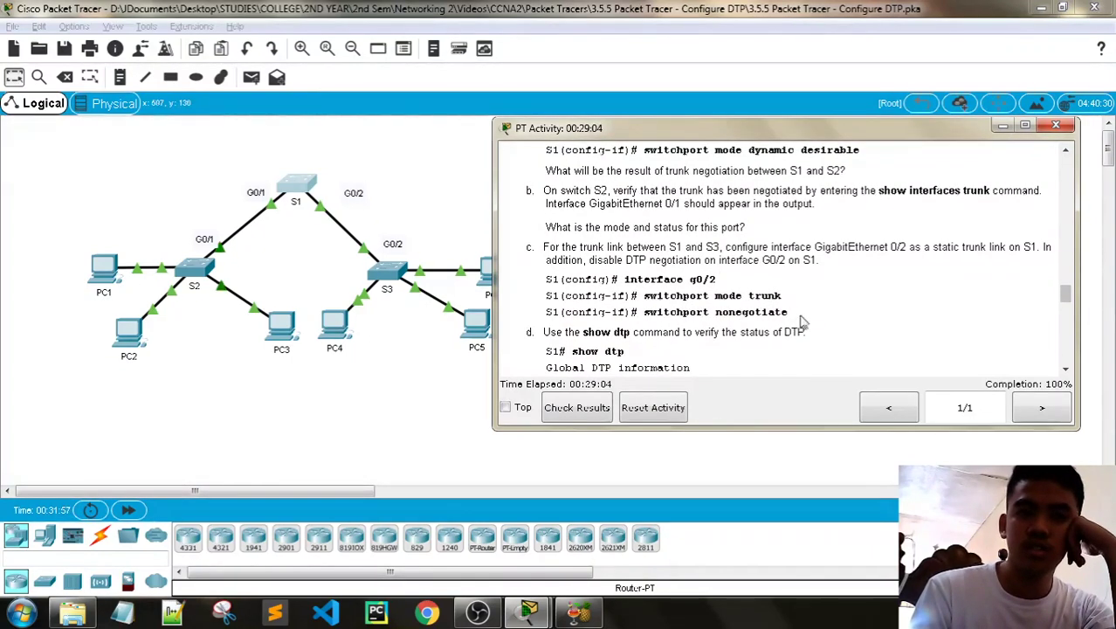
pyautogui.scroll(-4, 734, 305)
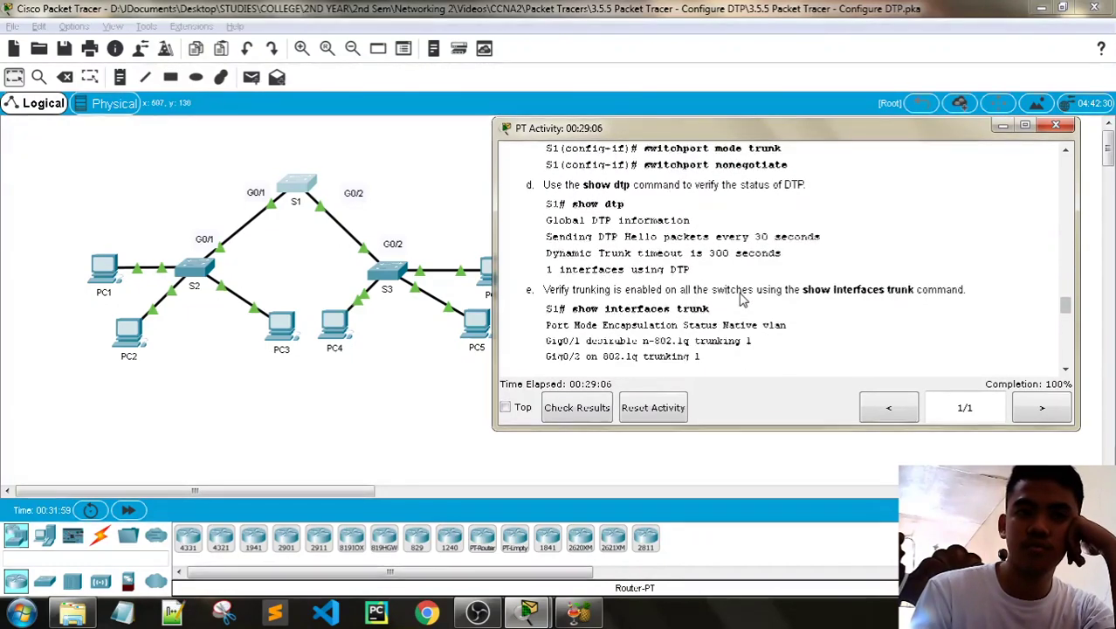
pyautogui.scroll(8, 739, 300)
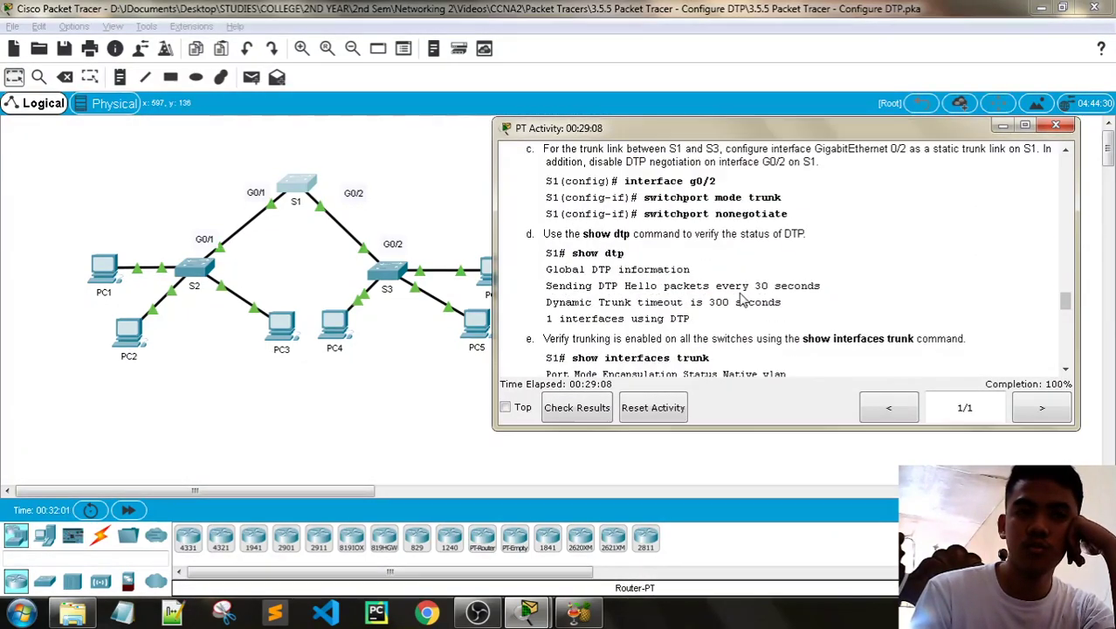
pyautogui.scroll(1, 741, 300)
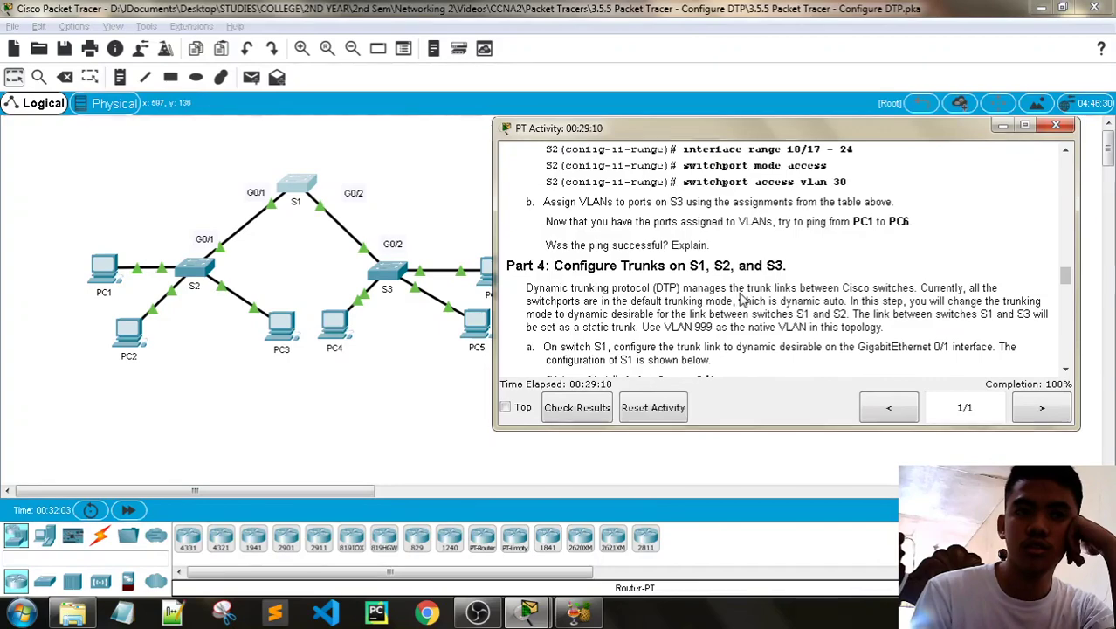
pyautogui.scroll(-1, 741, 300)
pyautogui.scroll(-2, 906, 300)
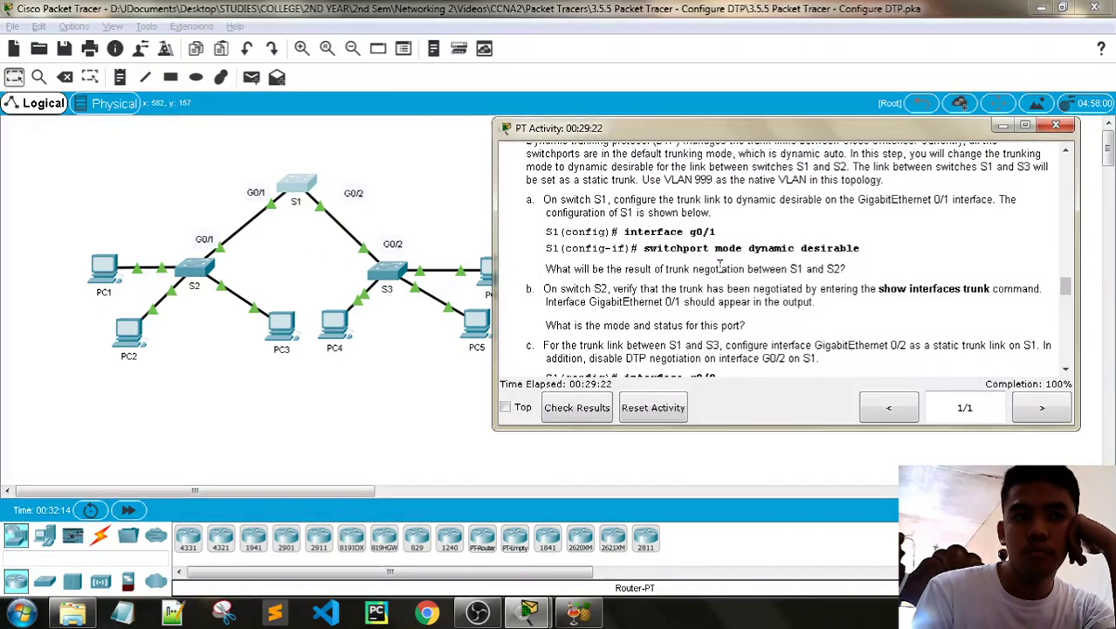
pyautogui.scroll(2, 719, 266)
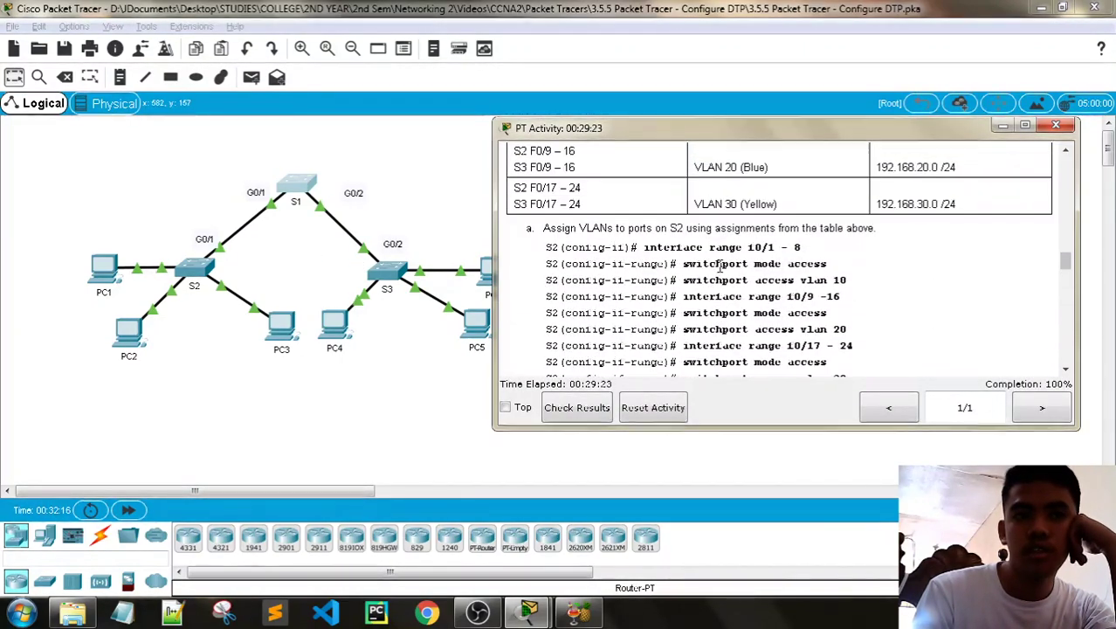
pyautogui.scroll(2, 721, 267)
pyautogui.scroll(-4, 723, 266)
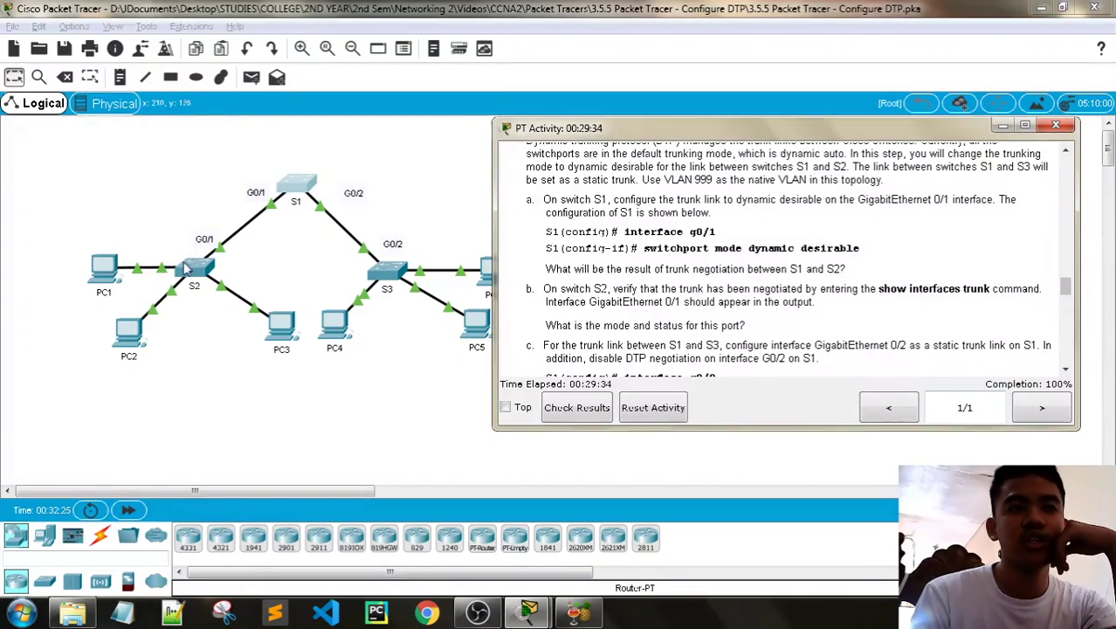
# Review the rest of Part 4, from DTP and trunk verification through native VLAN 999 configuration and the PC1 to PC6 ping.
pyautogui.scroll(-1, 784, 283)
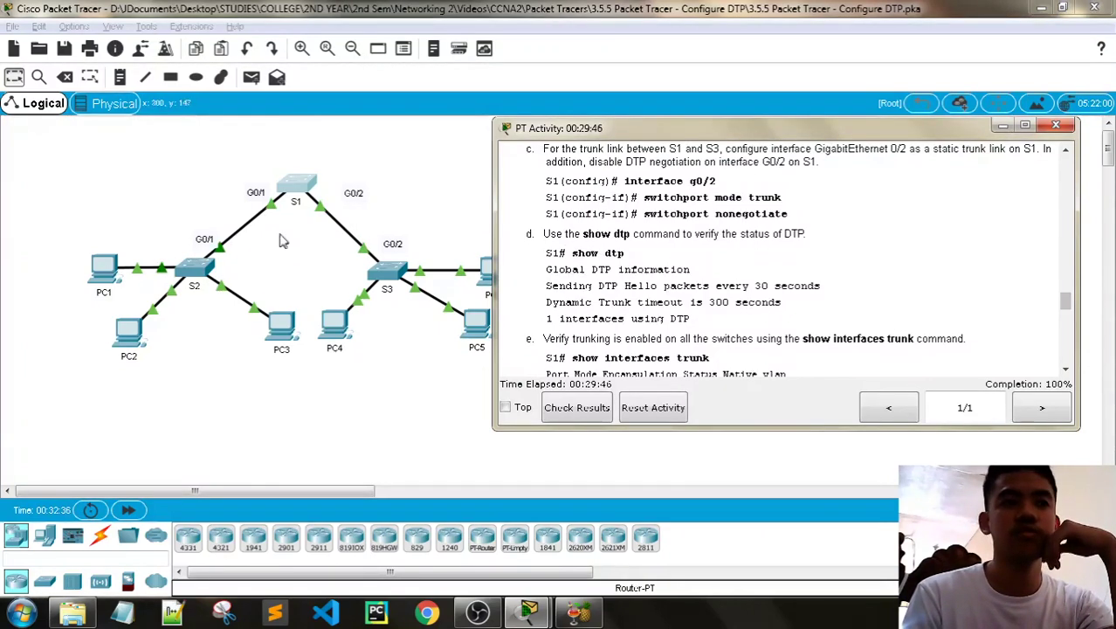
pyautogui.scroll(-2, 758, 254)
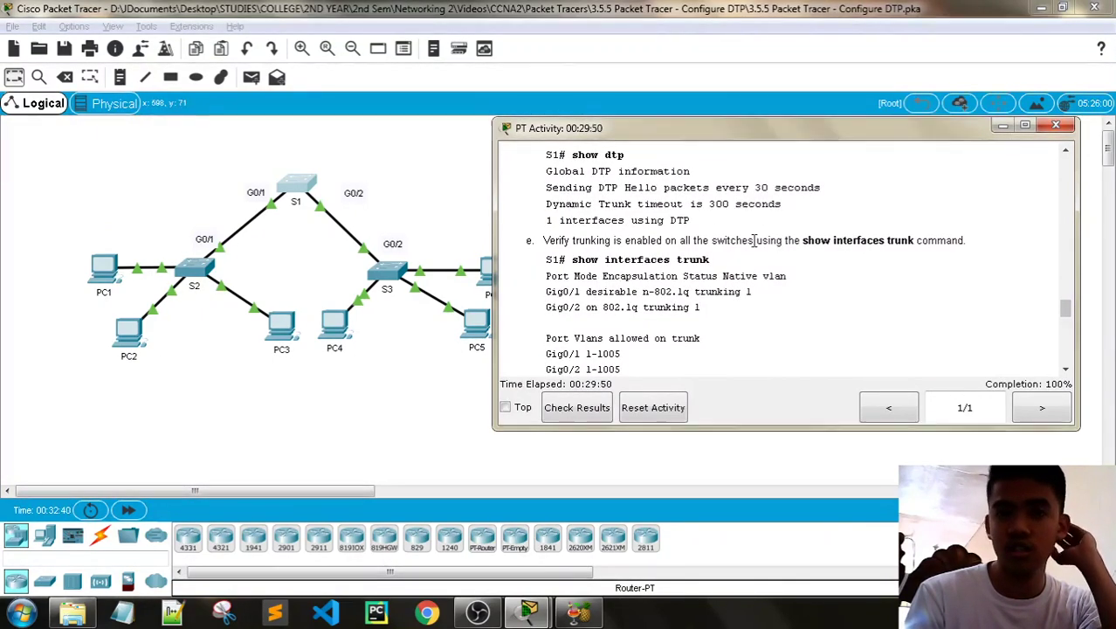
pyautogui.scroll(2, 756, 244)
pyautogui.scroll(-1, 760, 250)
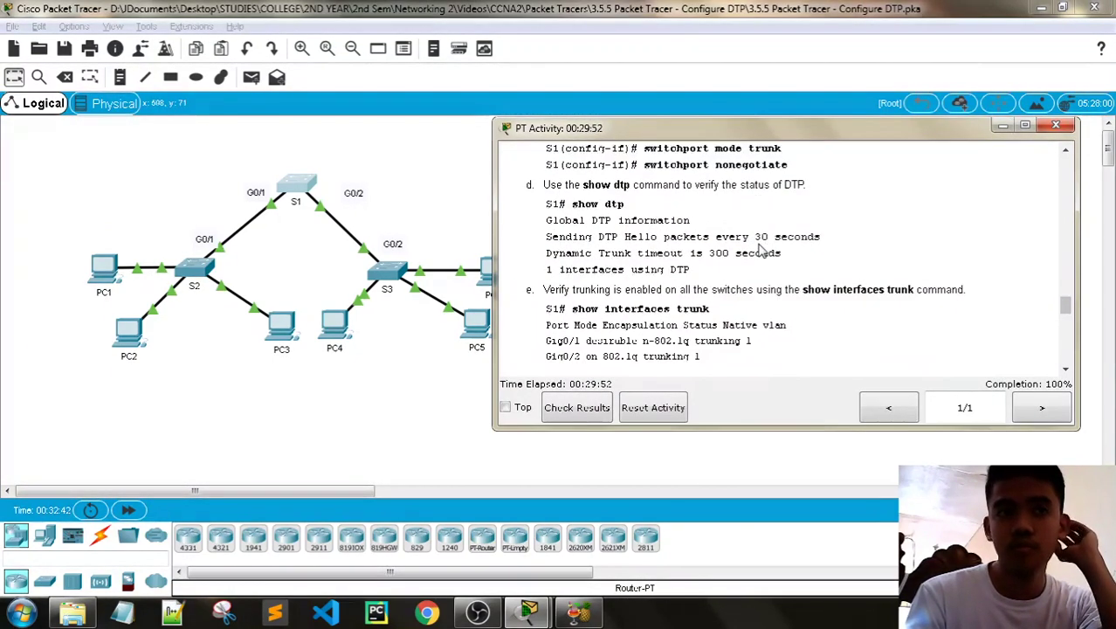
pyautogui.scroll(-6, 759, 250)
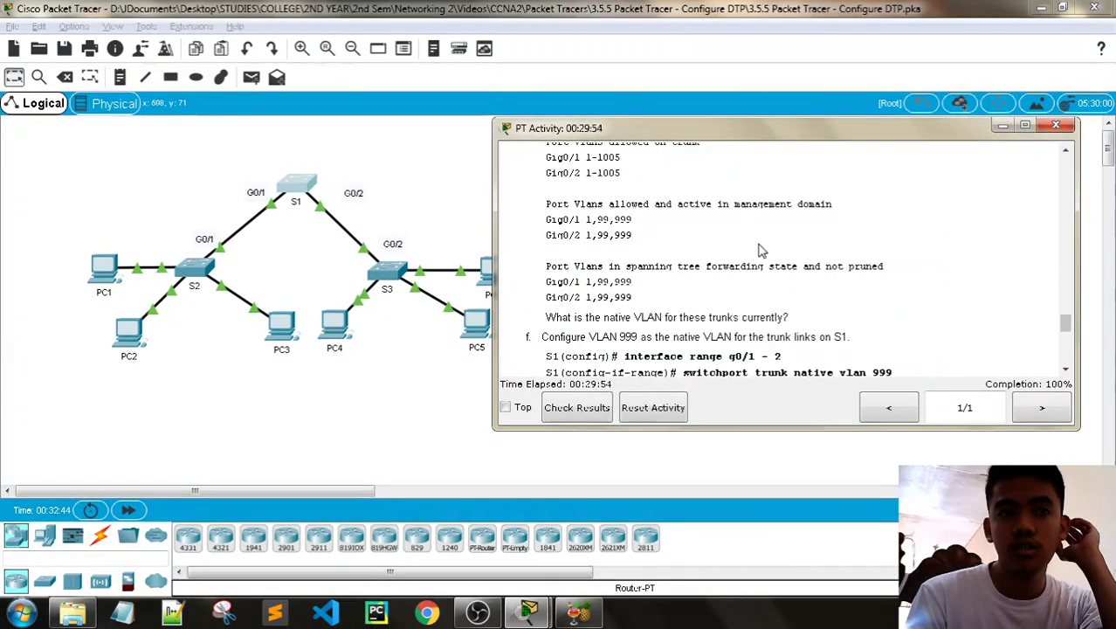
pyautogui.scroll(-3, 758, 251)
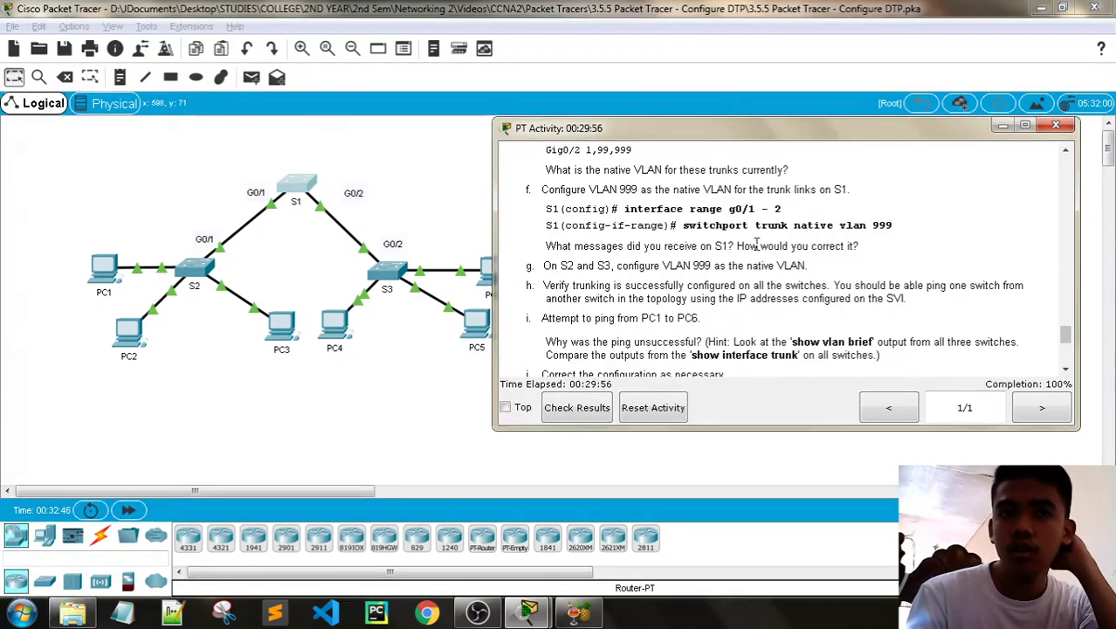
pyautogui.scroll(1, 757, 249)
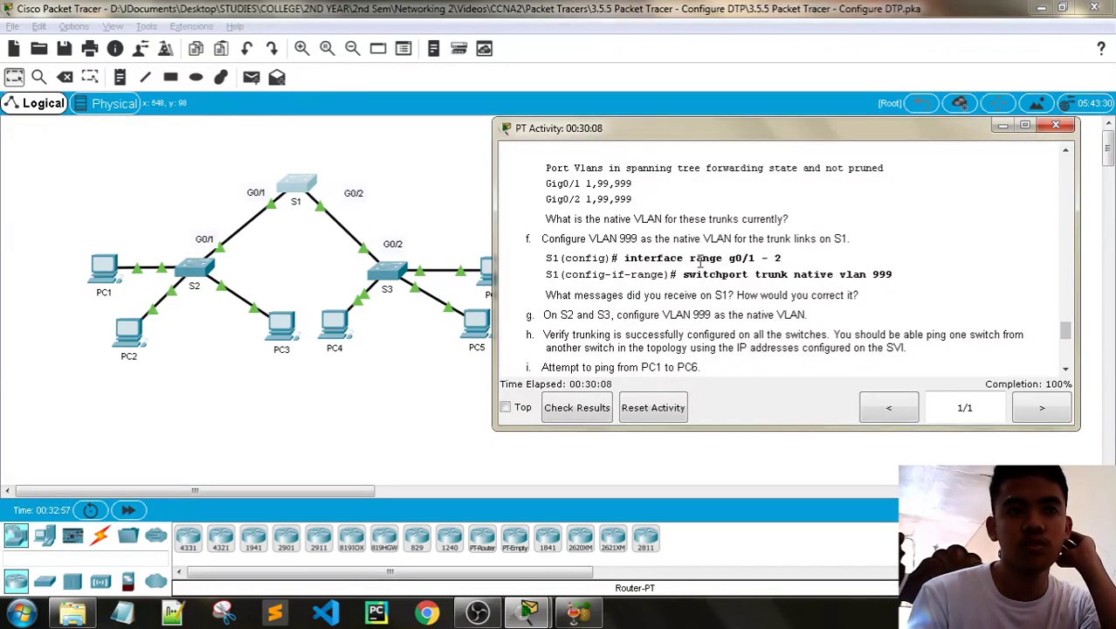
pyautogui.scroll(15, 699, 263)
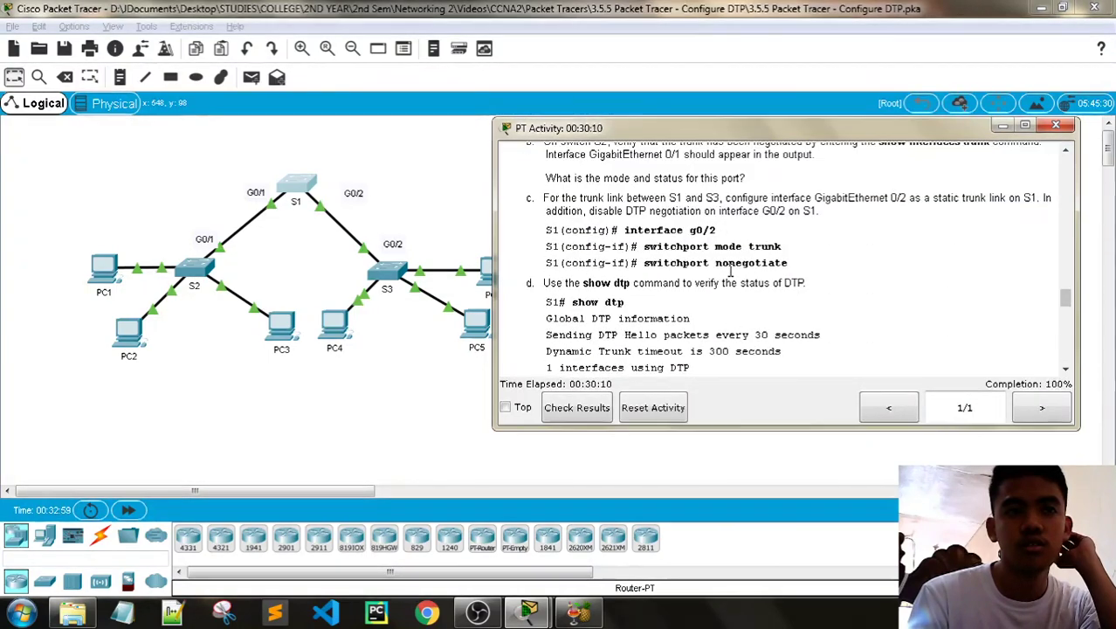
pyautogui.scroll(-3, 730, 272)
pyautogui.scroll(5, 730, 270)
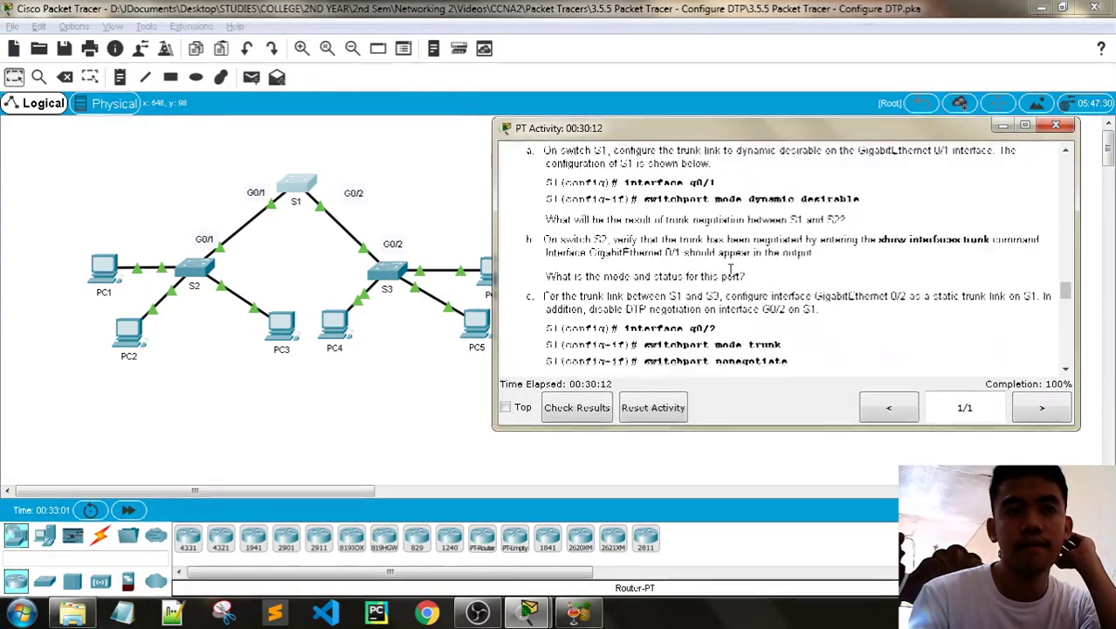
pyautogui.scroll(-8, 730, 269)
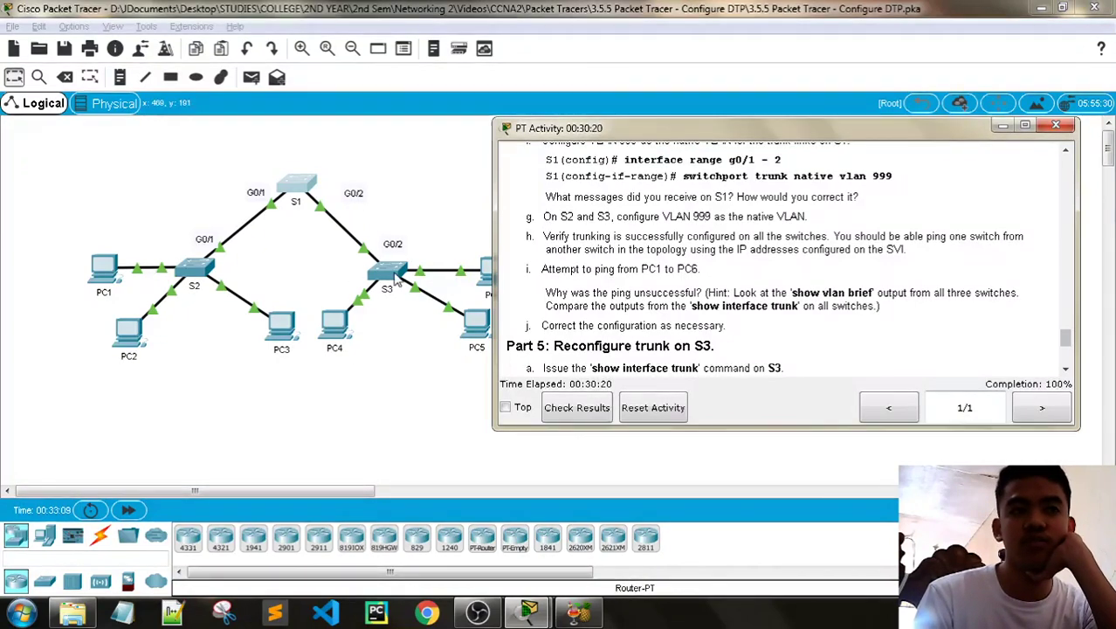
# Read the start of Part 5 on reconfiguring the S3 trunk, and inspect the network topology and S1's command-line output.
pyautogui.scroll(-1, 738, 253)
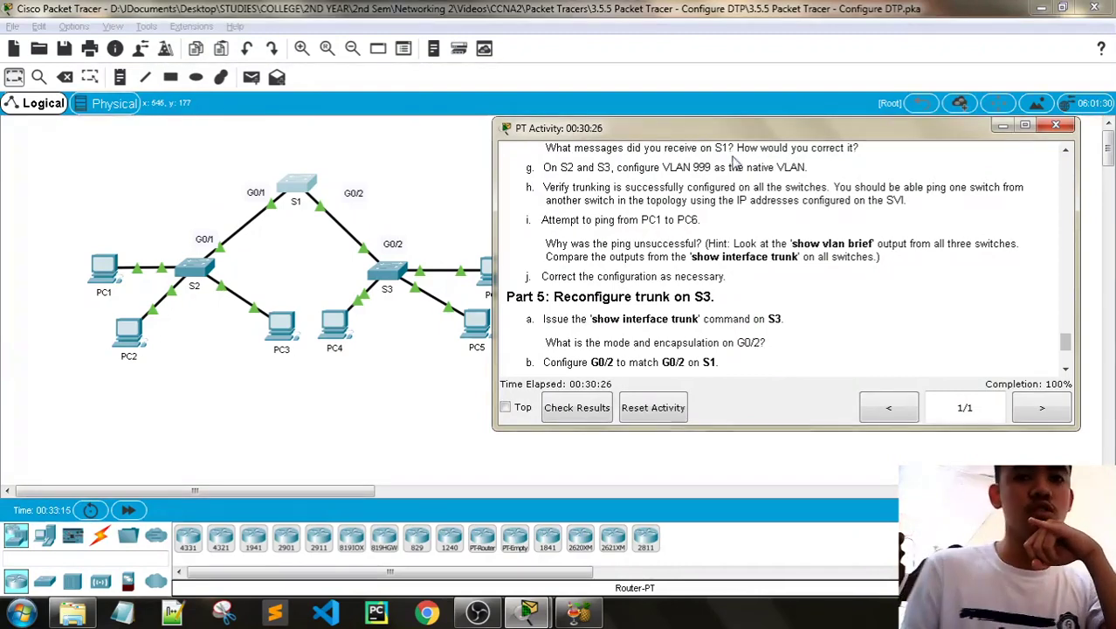
pyautogui.click(309, 274)
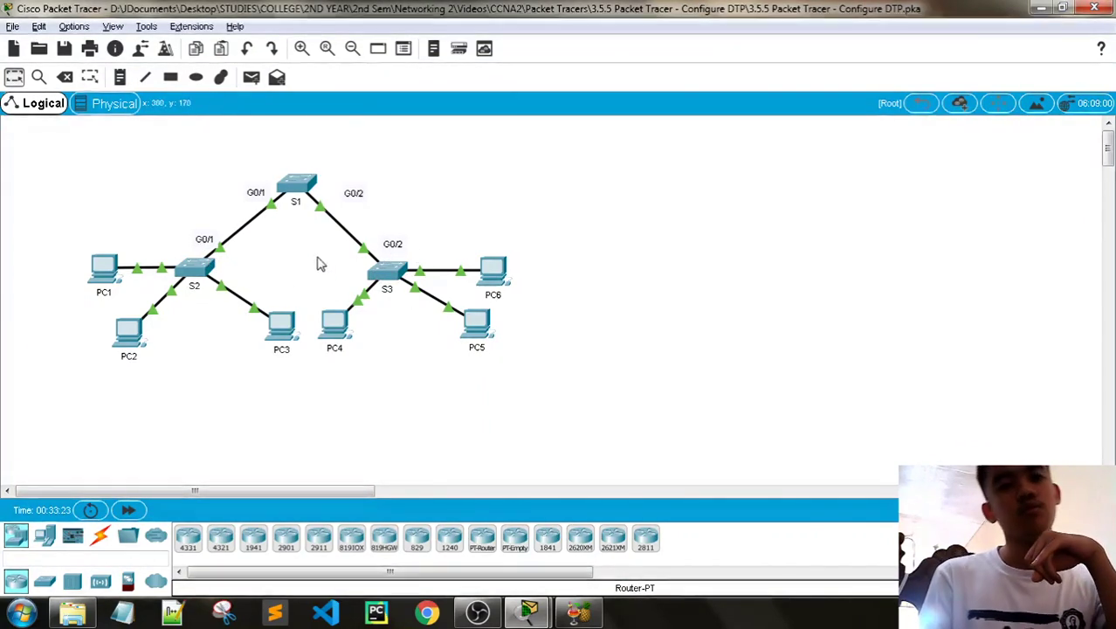
pyautogui.moveTo(376, 278)
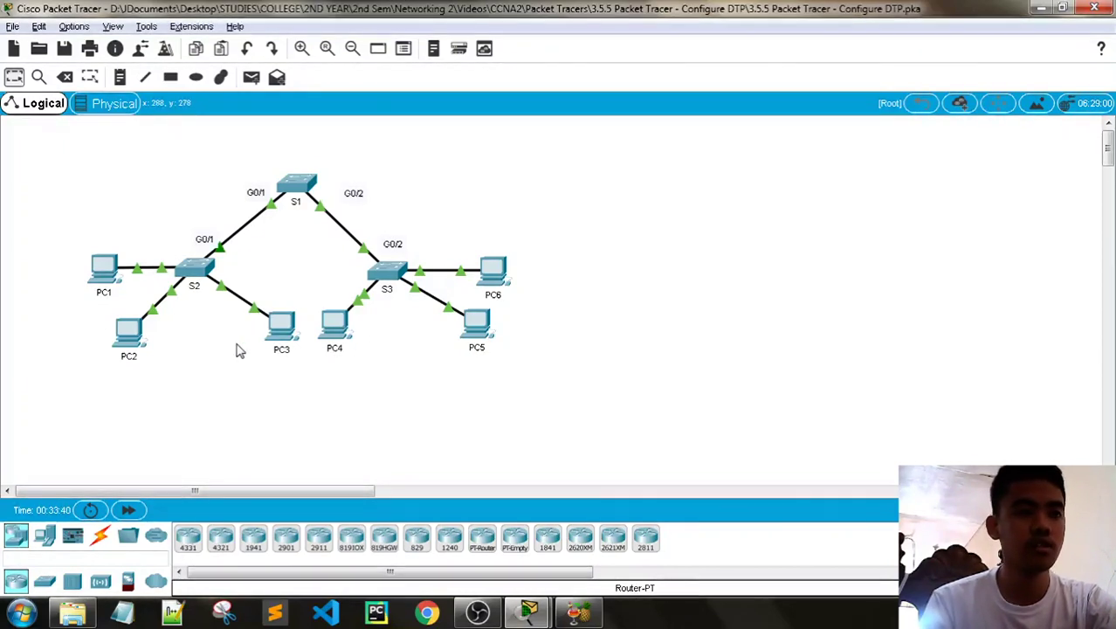
pyautogui.moveTo(280, 321)
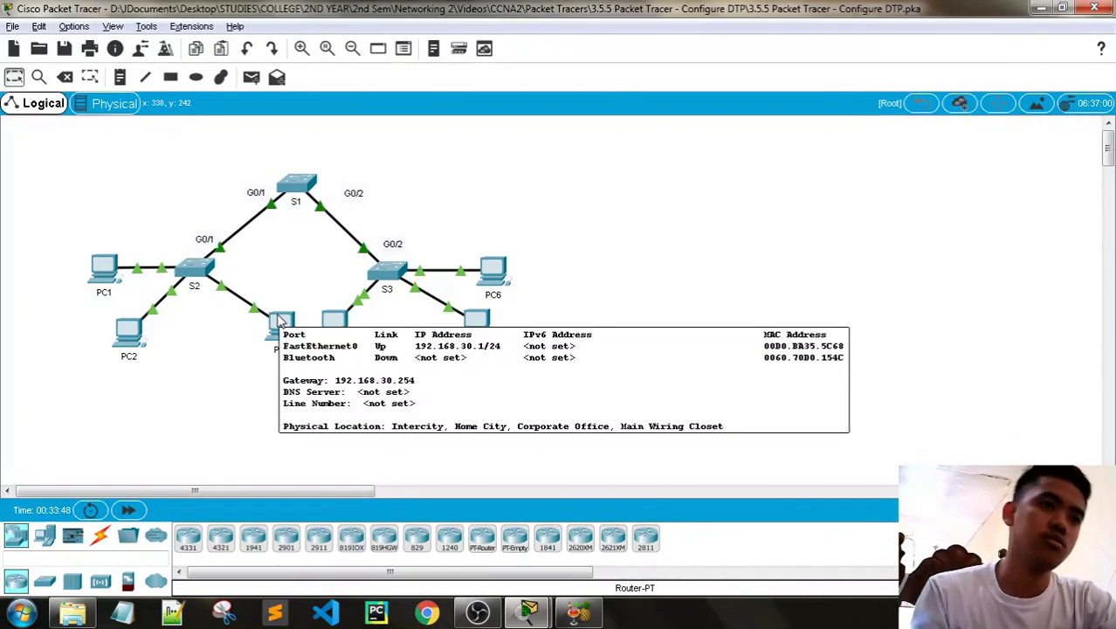
pyautogui.click(297, 186)
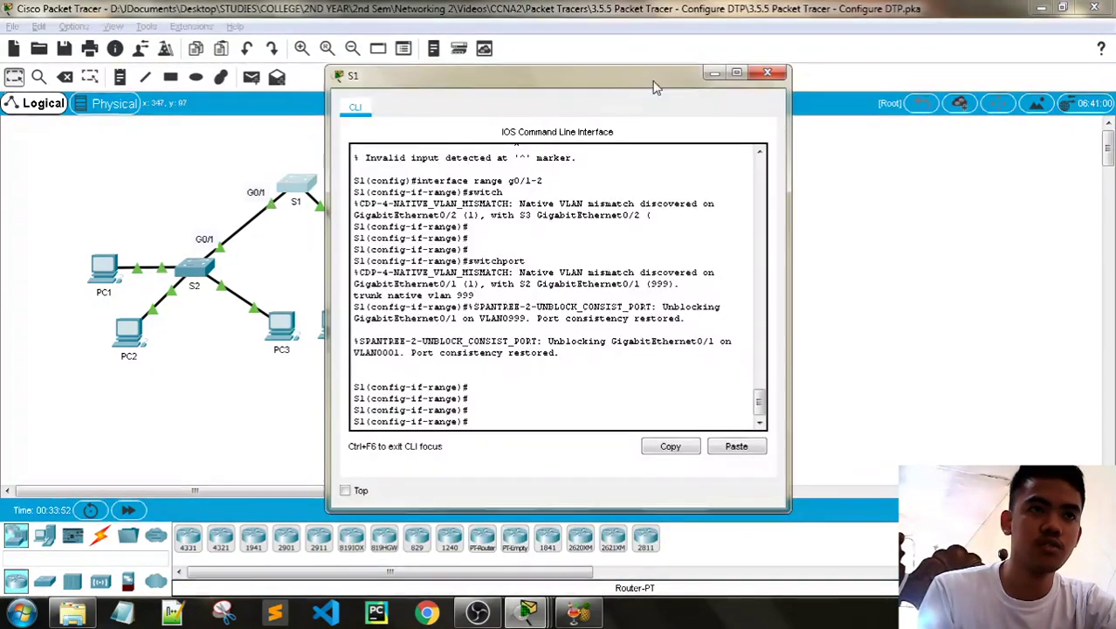
pyautogui.click(767, 72)
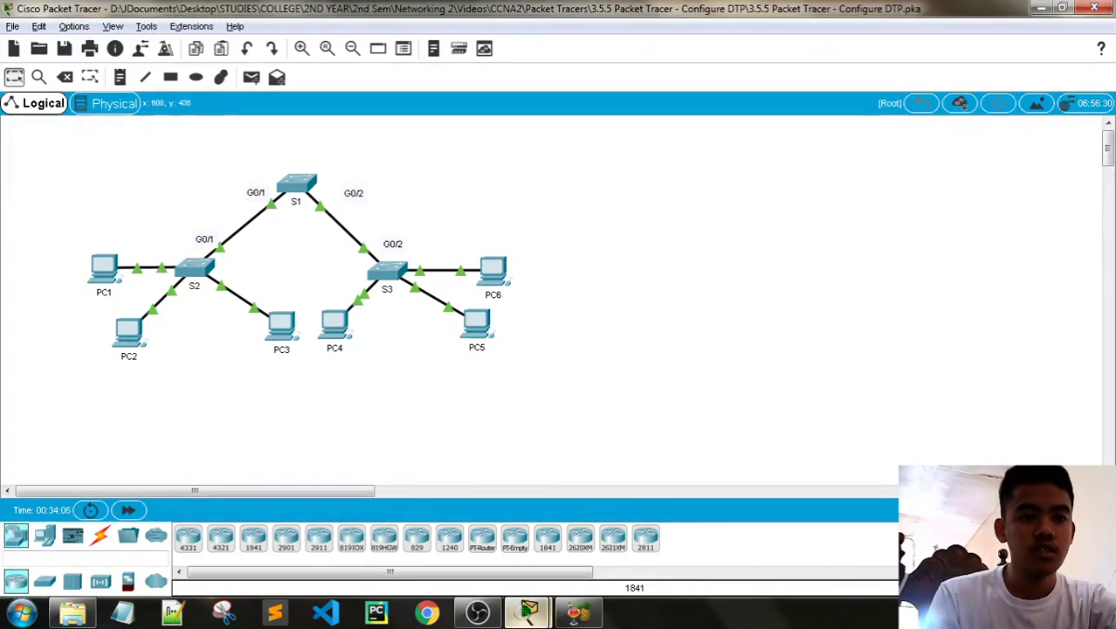
# Return to the activity instructions and recheck the native VLAN 999, trunk verification and PC1 to PC6 ping items in Part 4.
pyautogui.moveTo(539, 619)
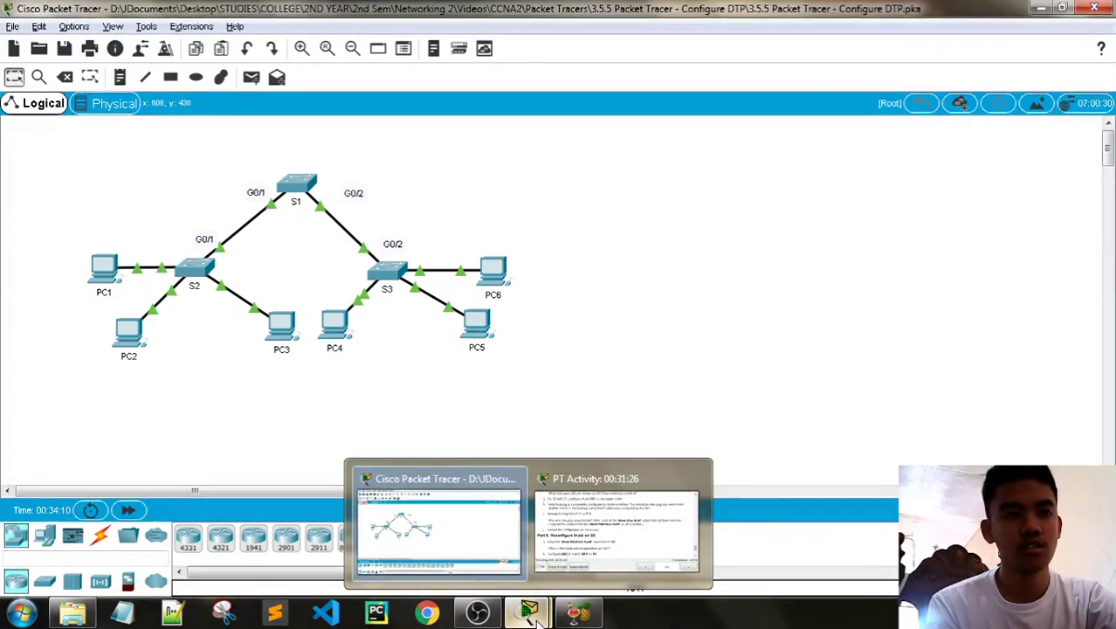
pyautogui.click(646, 548)
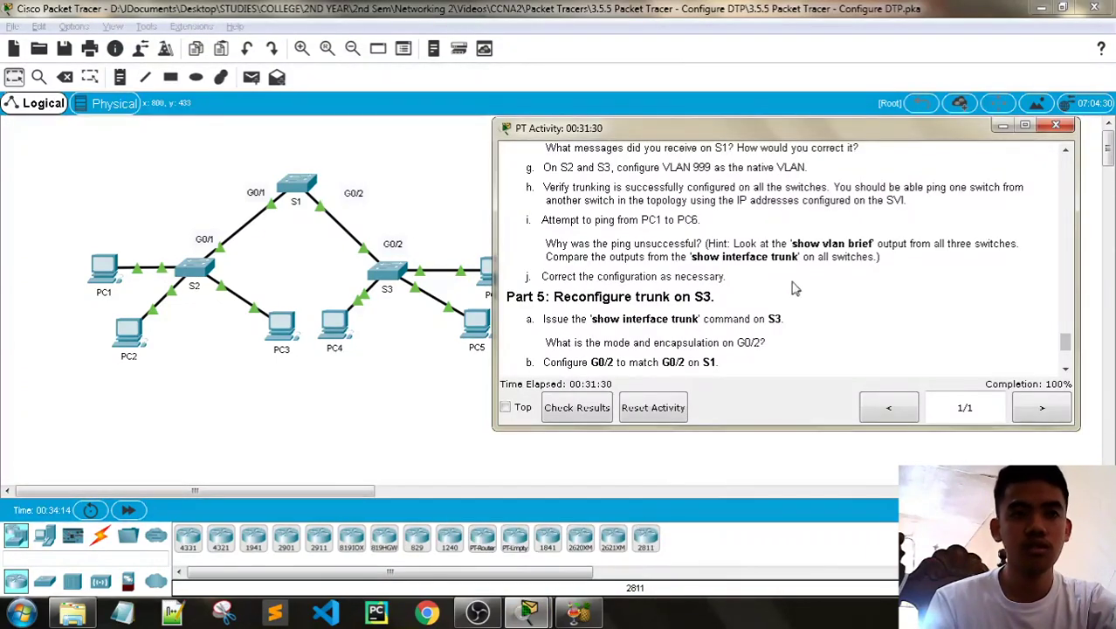
pyautogui.scroll(1, 796, 292)
pyautogui.scroll(2, 793, 293)
pyautogui.scroll(-3, 759, 295)
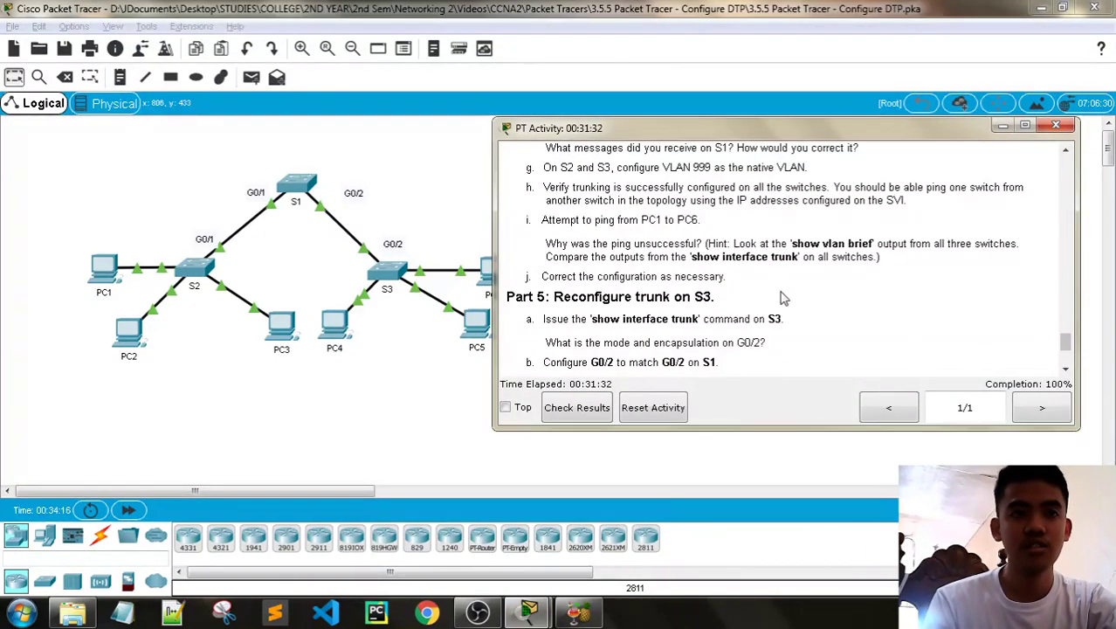
pyautogui.scroll(2, 721, 298)
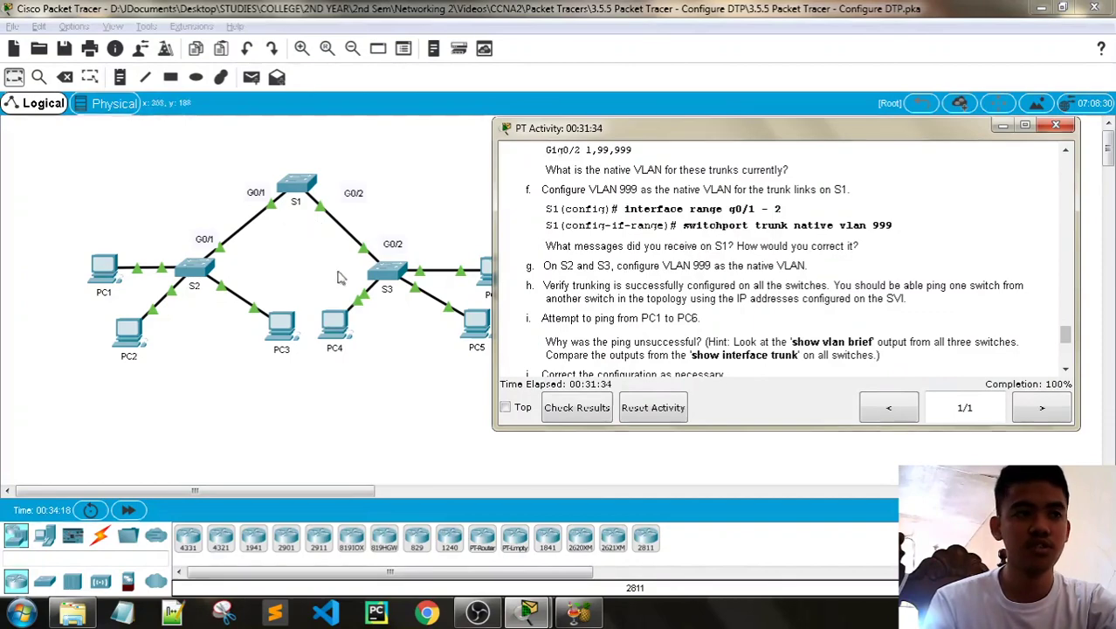
pyautogui.scroll(-1, 579, 283)
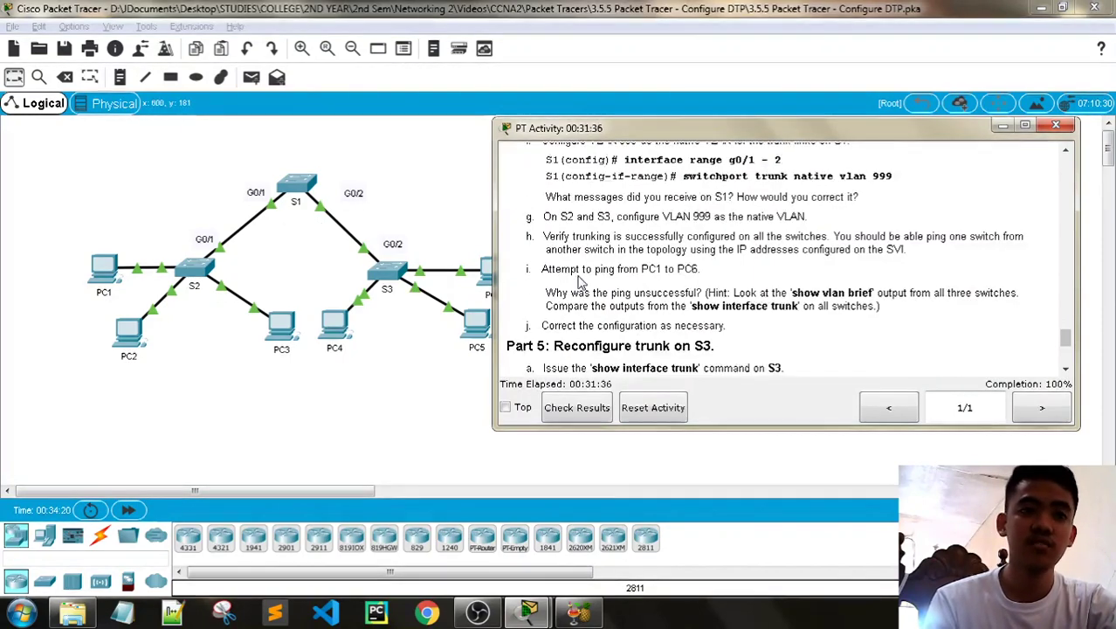
pyautogui.scroll(-2, 580, 283)
# Check the activity results, viewing the connectivity tests and the list of assessment items.
pyautogui.click(587, 407)
pyautogui.click(234, 115)
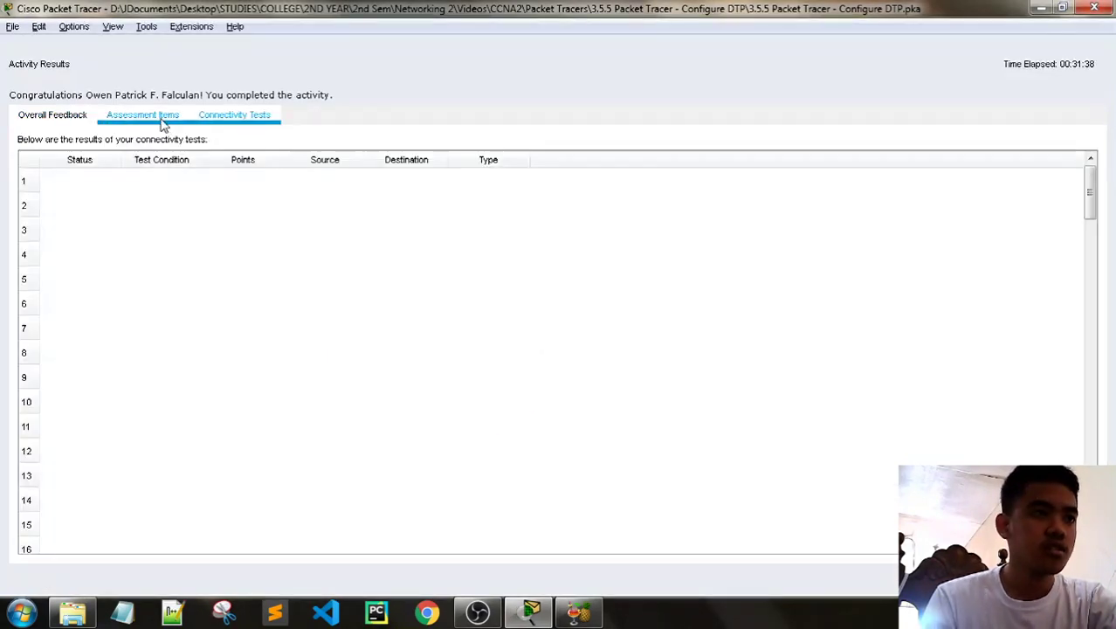
pyautogui.click(142, 115)
pyautogui.scroll(-6, 304, 279)
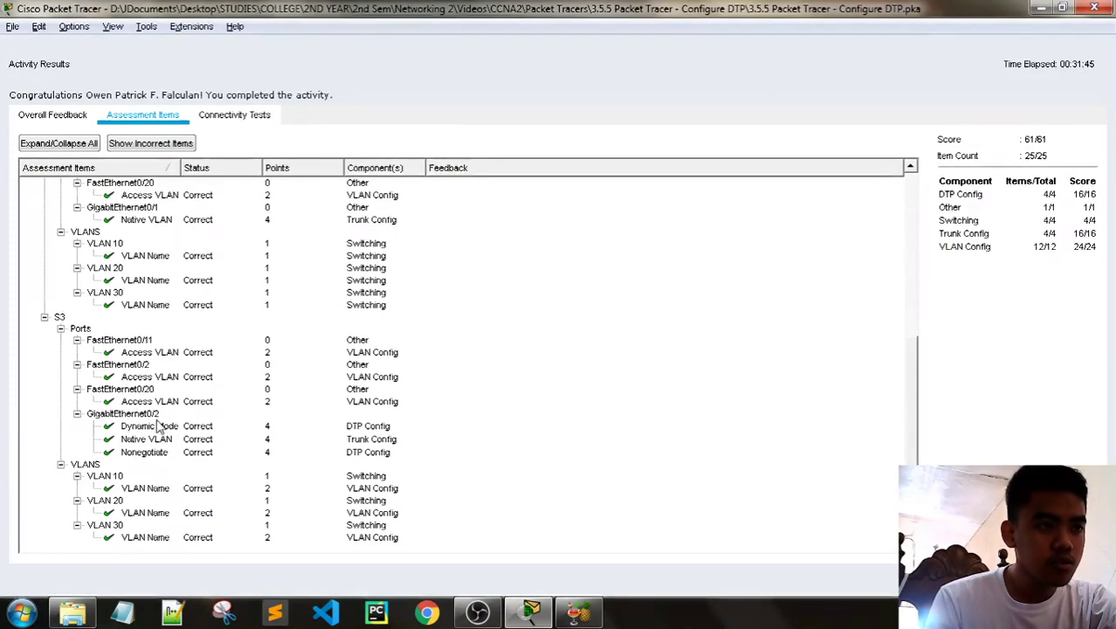
# Examine the assessment items for S1, S2 and S3, comparing the port, native VLAN, DTP and VLAN name entries.
pyautogui.scroll(8, 140, 388)
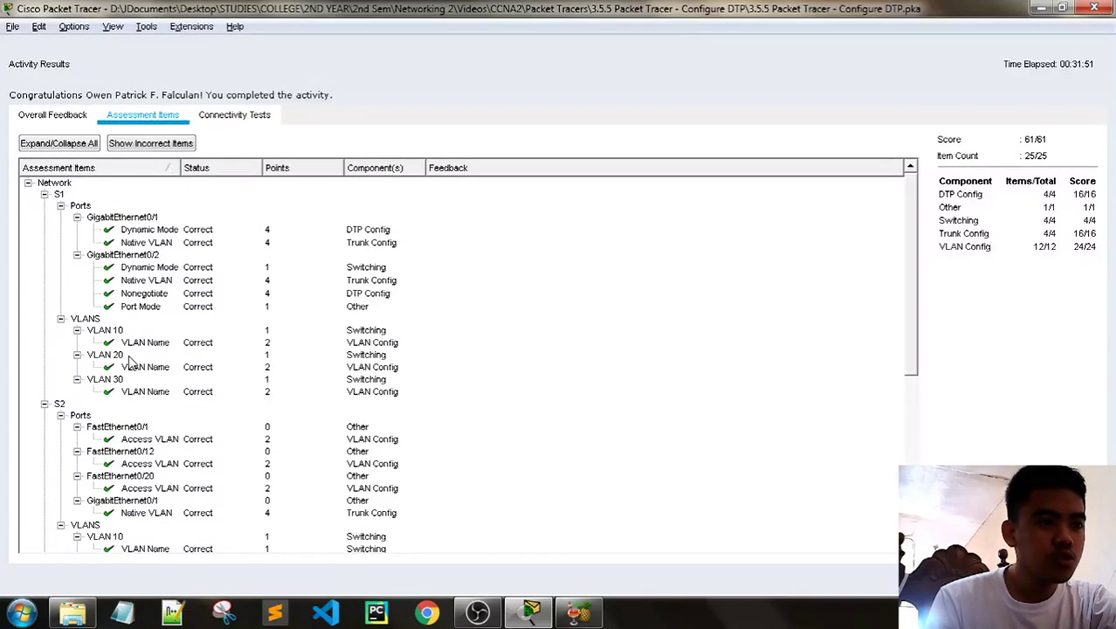
pyautogui.scroll(-7, 140, 375)
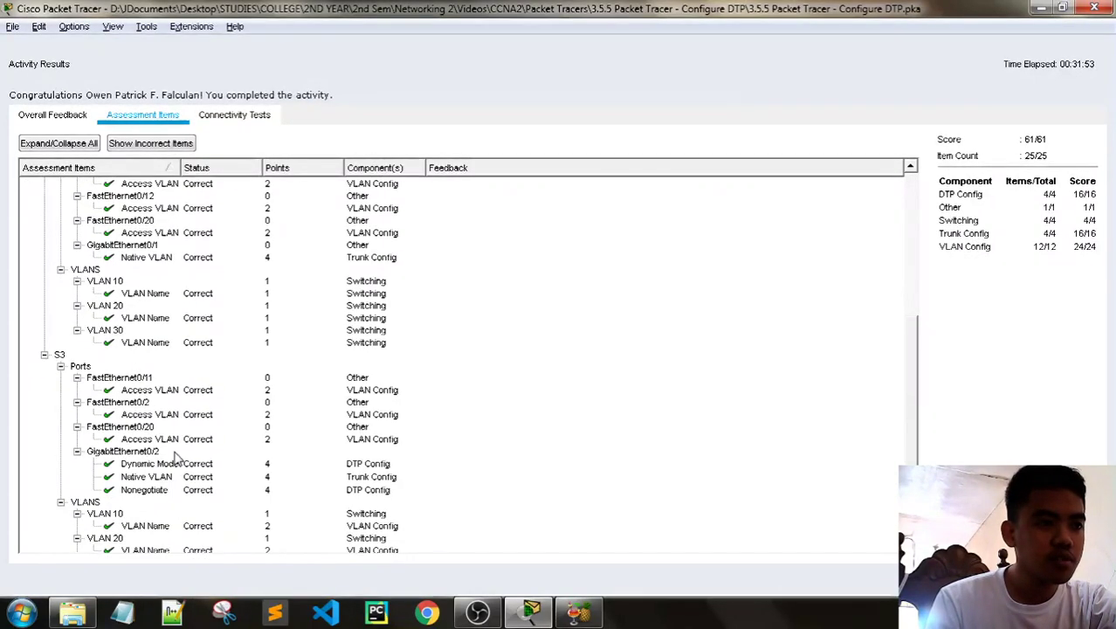
pyautogui.scroll(2, 173, 471)
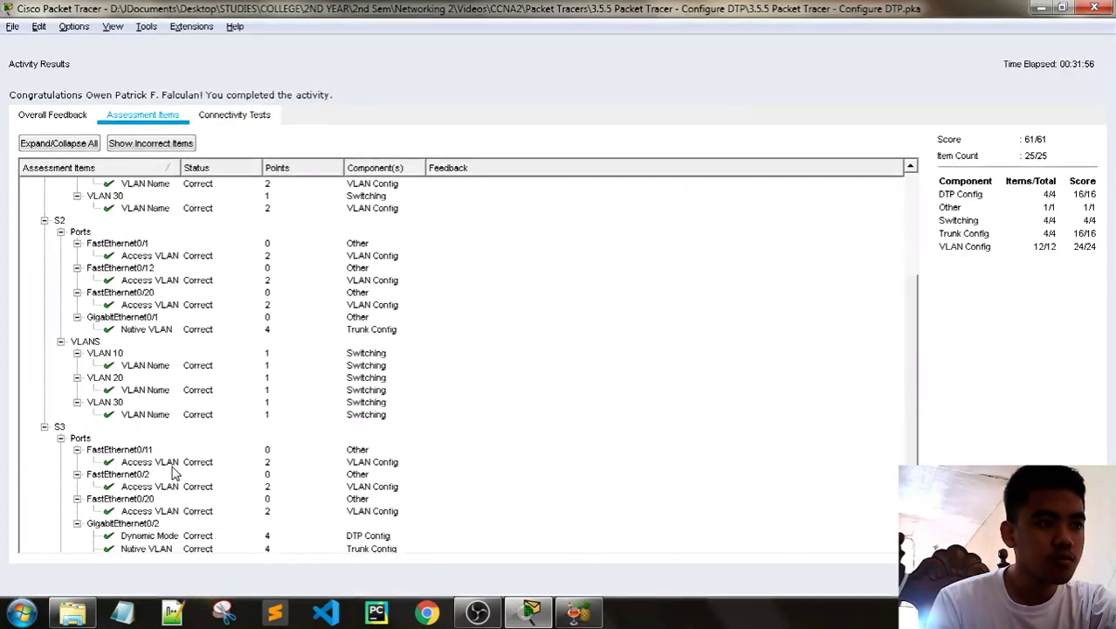
pyautogui.scroll(-6, 173, 472)
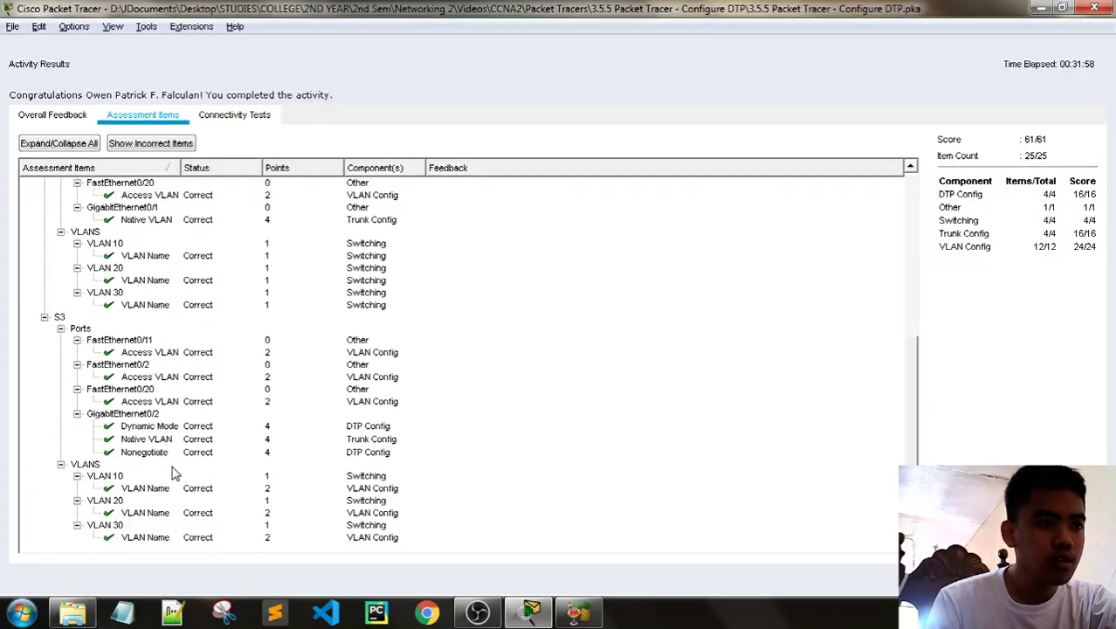
pyautogui.scroll(7, 173, 472)
pyautogui.scroll(1, 129, 406)
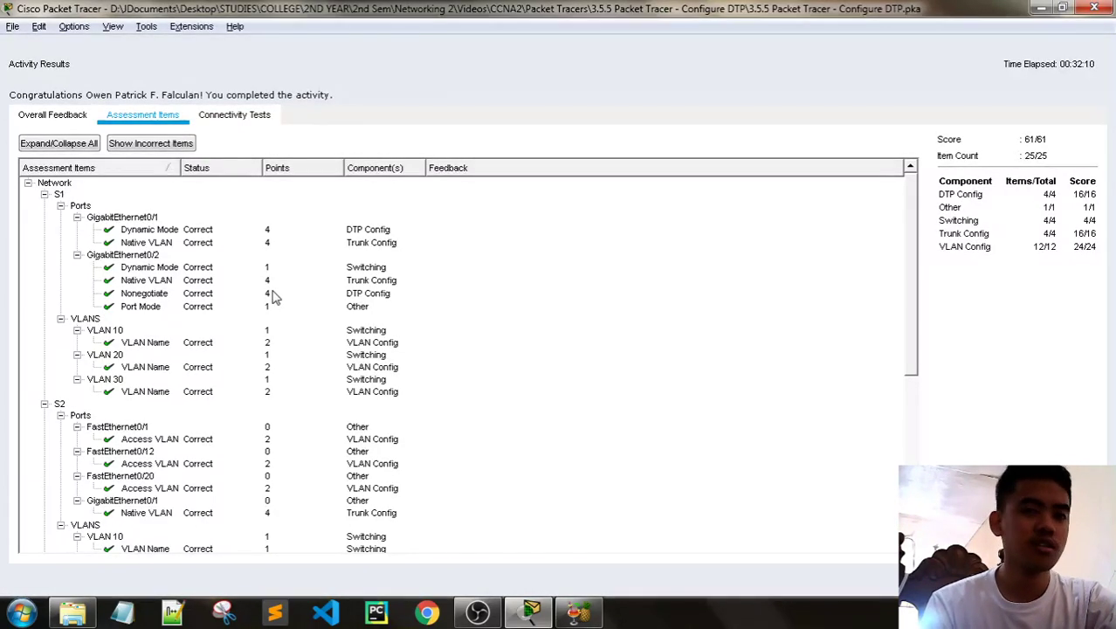
pyautogui.scroll(-5, 272, 296)
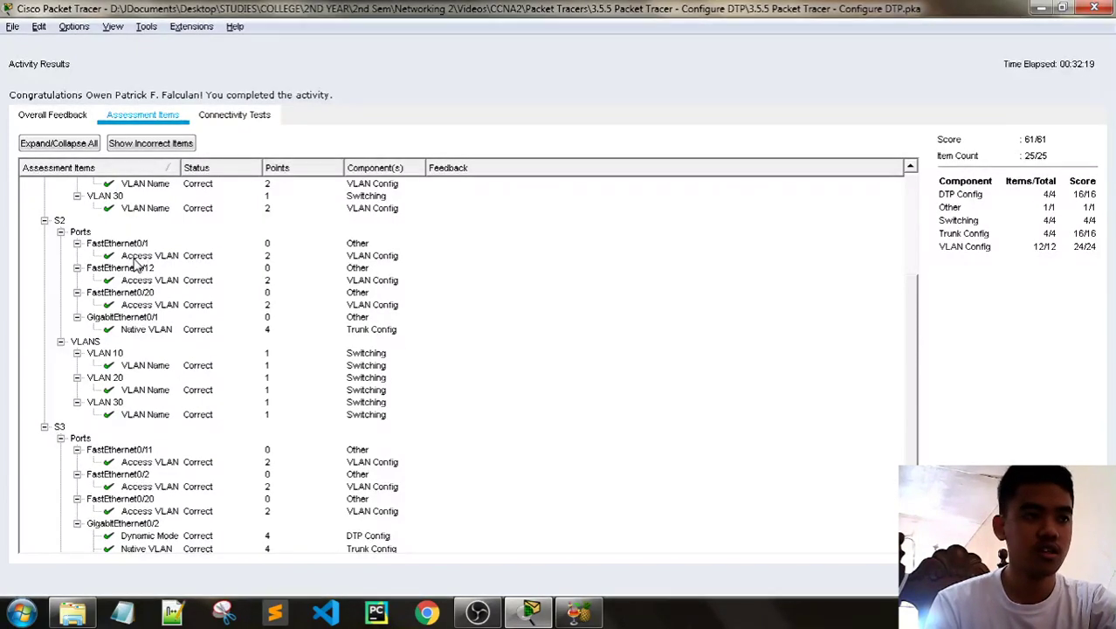
pyautogui.scroll(5, 262, 375)
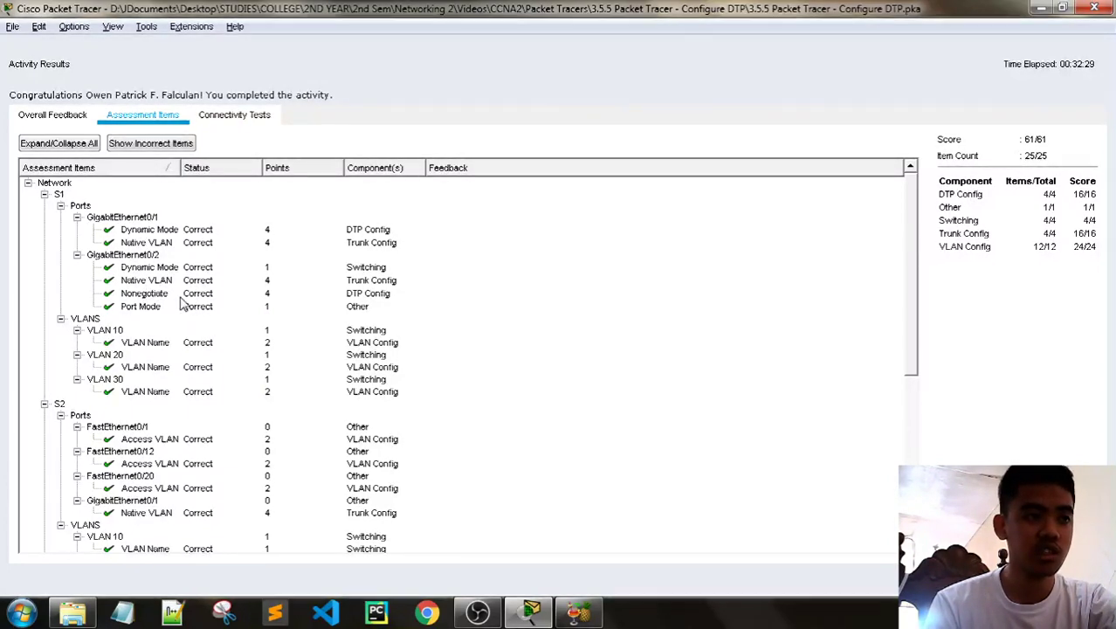
pyautogui.scroll(-8, 181, 301)
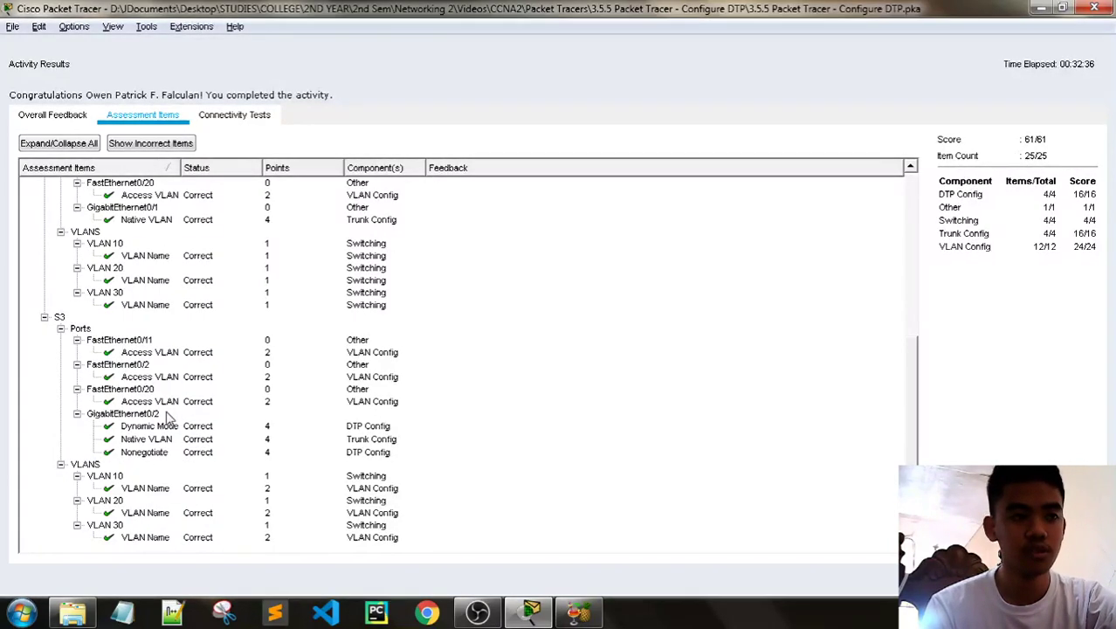
pyautogui.scroll(8, 174, 423)
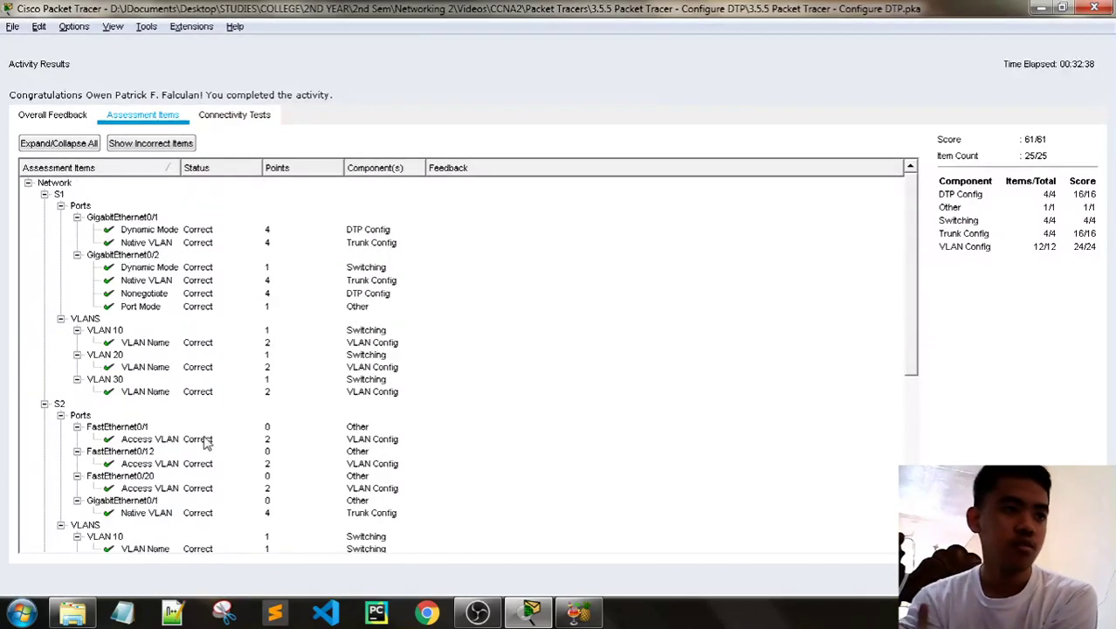